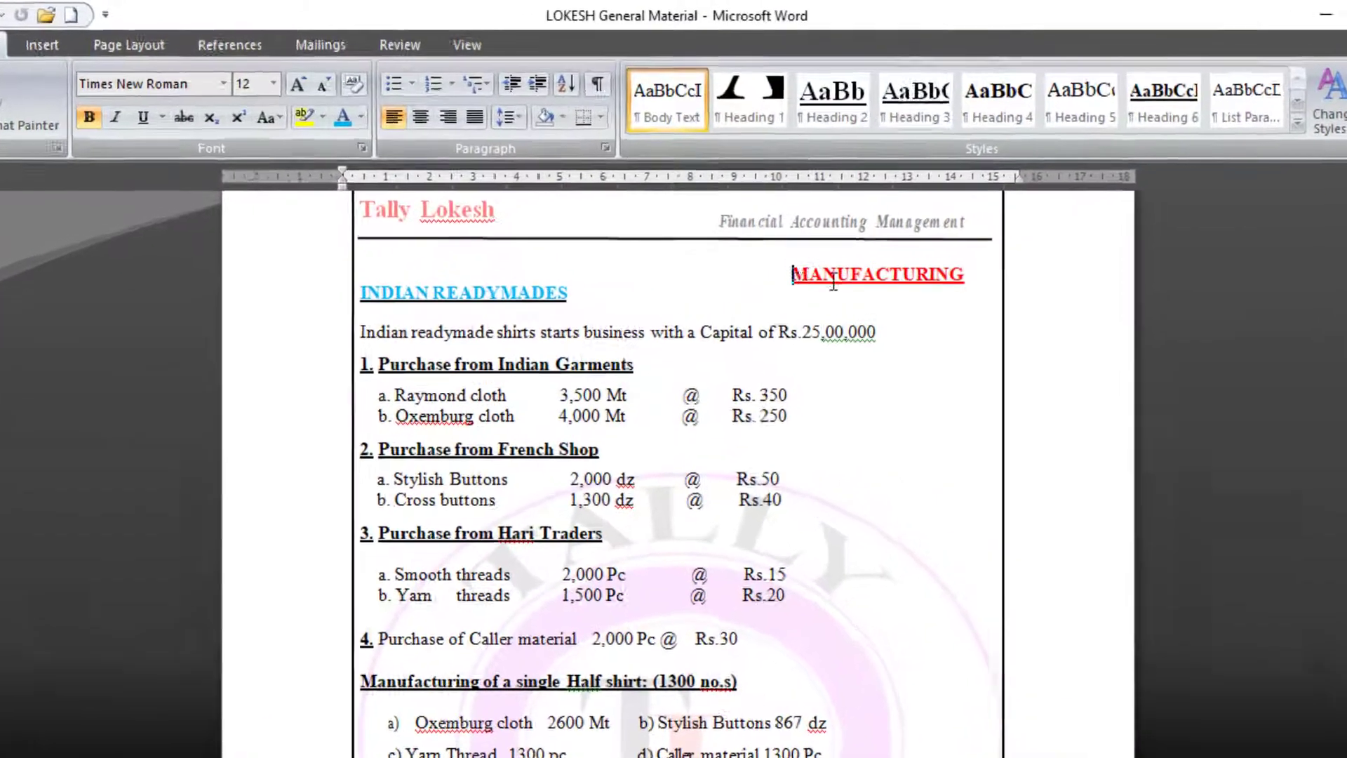
# Review the Indian Readymades manufacturing exercise, covering the capital, purchases, half and full shirt manufacturing details, and sales.
pyautogui.moveTo(776, 239); pyautogui.dragTo(925, 239)
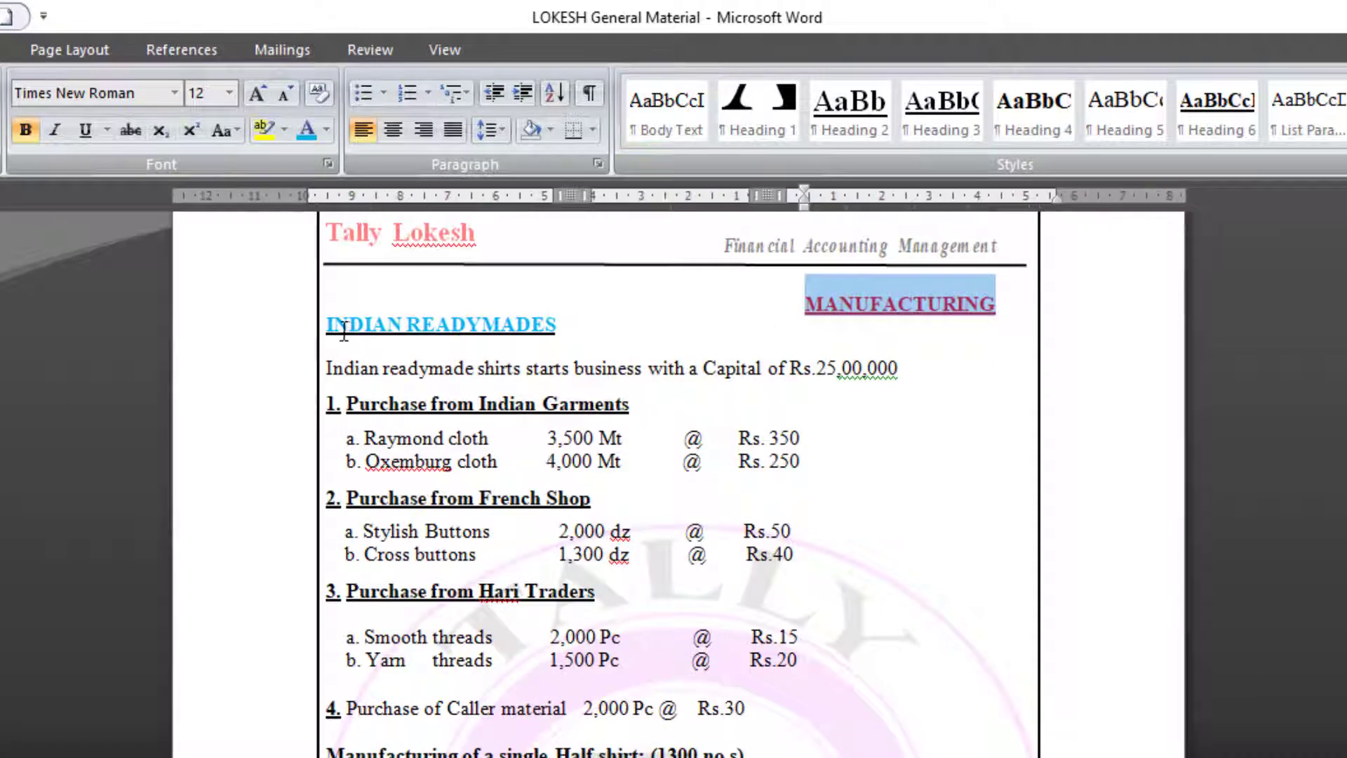
pyautogui.moveTo(327, 324); pyautogui.dragTo(526, 325)
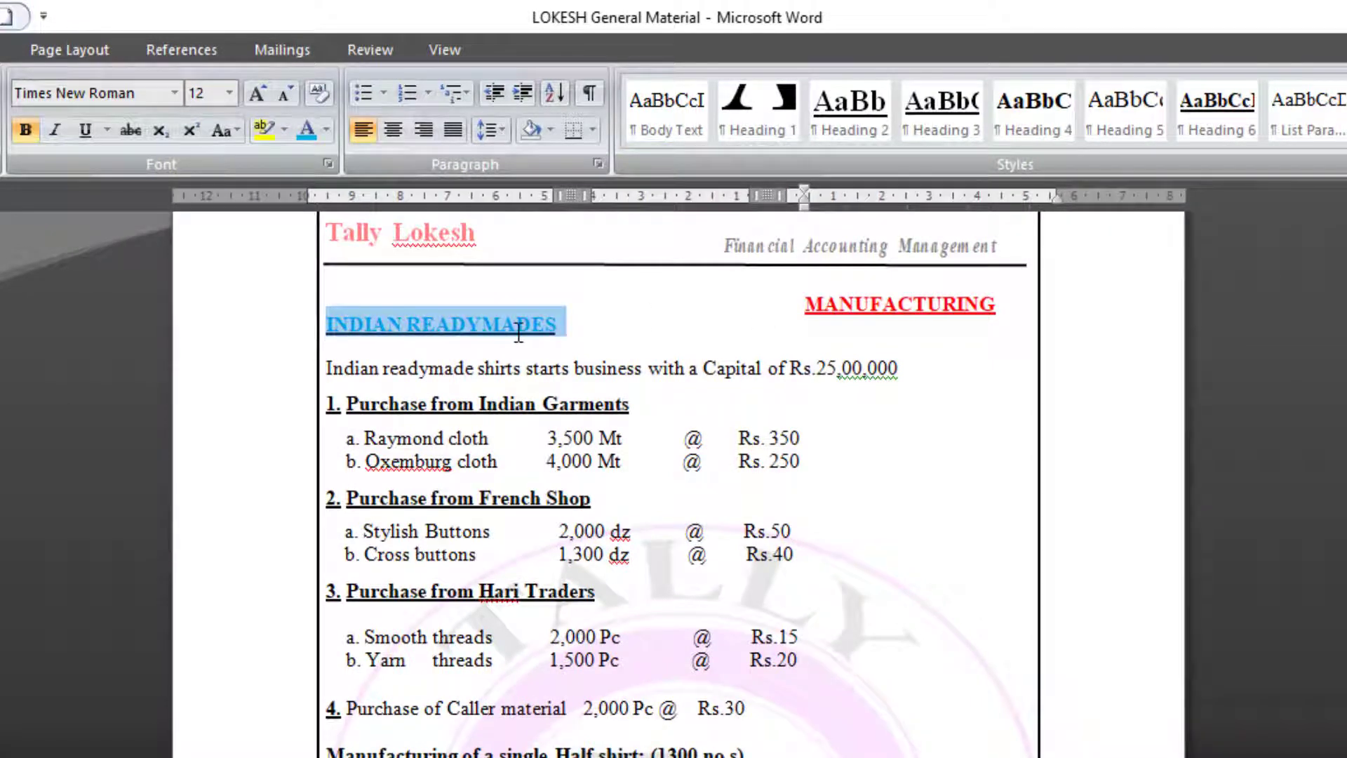
pyautogui.click(876, 463)
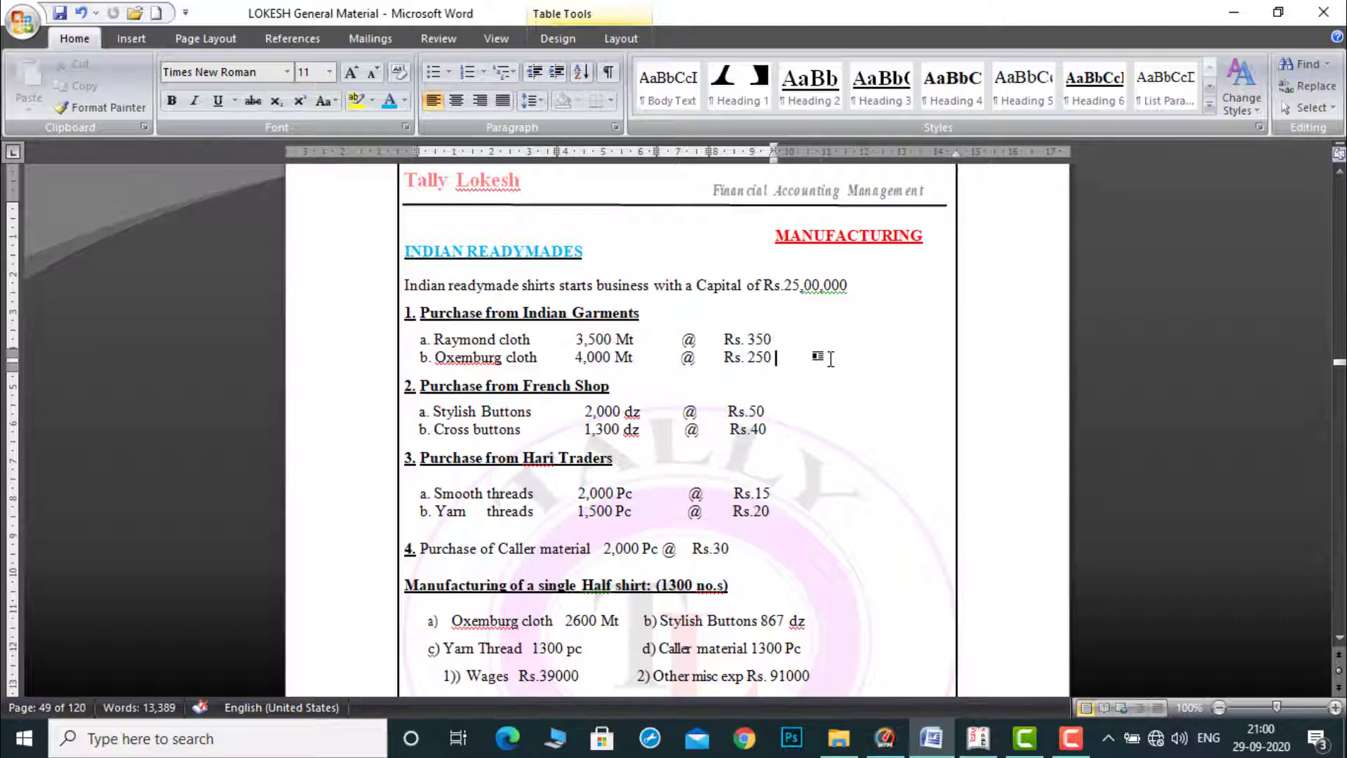
pyautogui.click(1339, 637)
pyautogui.moveTo(1339, 637); pyautogui.dragTo(1339, 638)
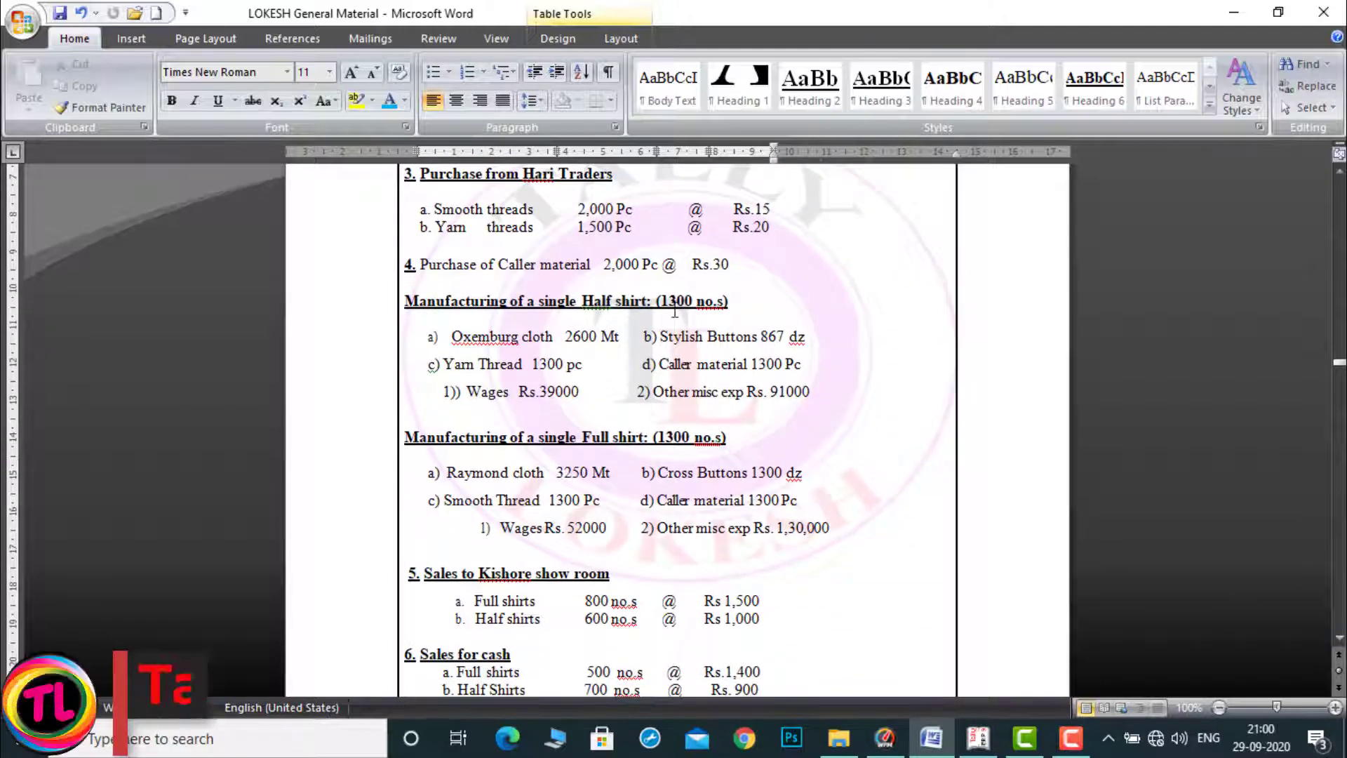
pyautogui.moveTo(658, 303); pyautogui.dragTo(728, 313)
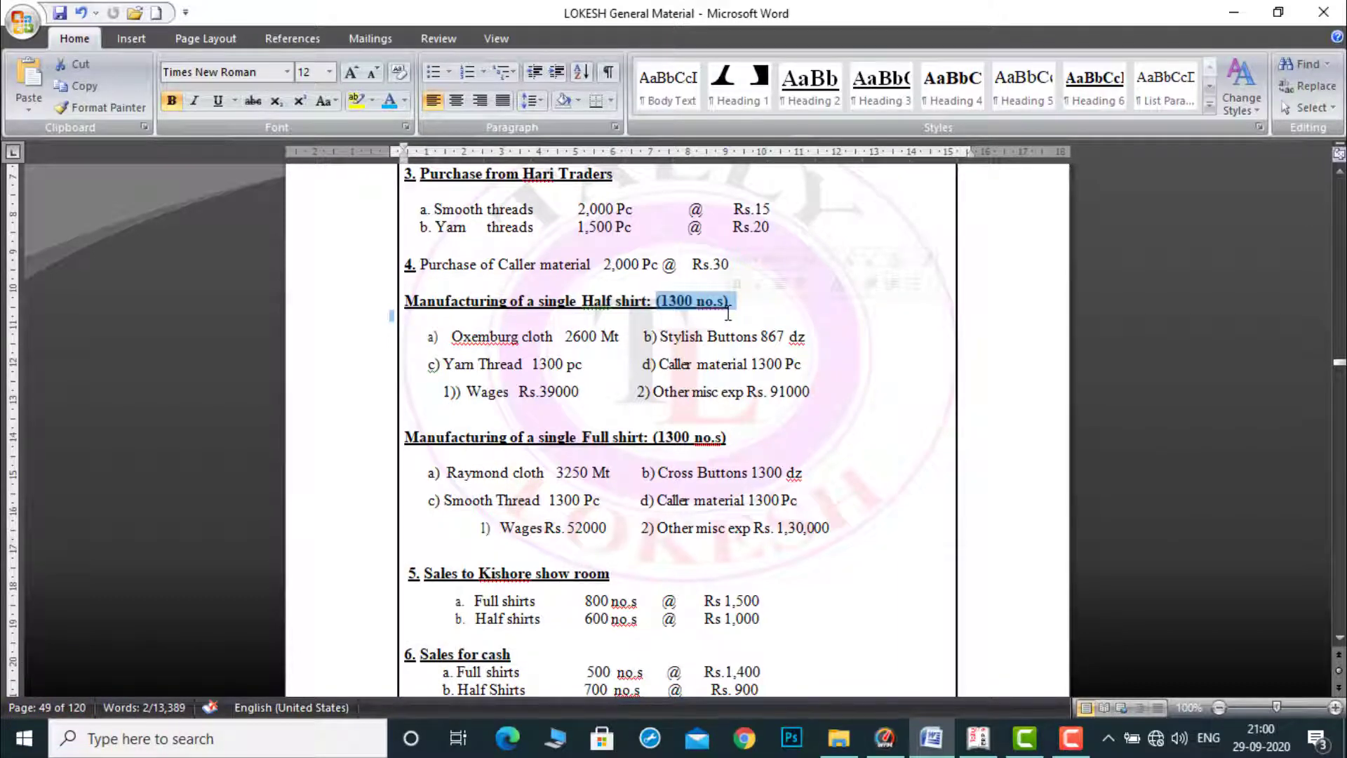
pyautogui.click(1338, 638)
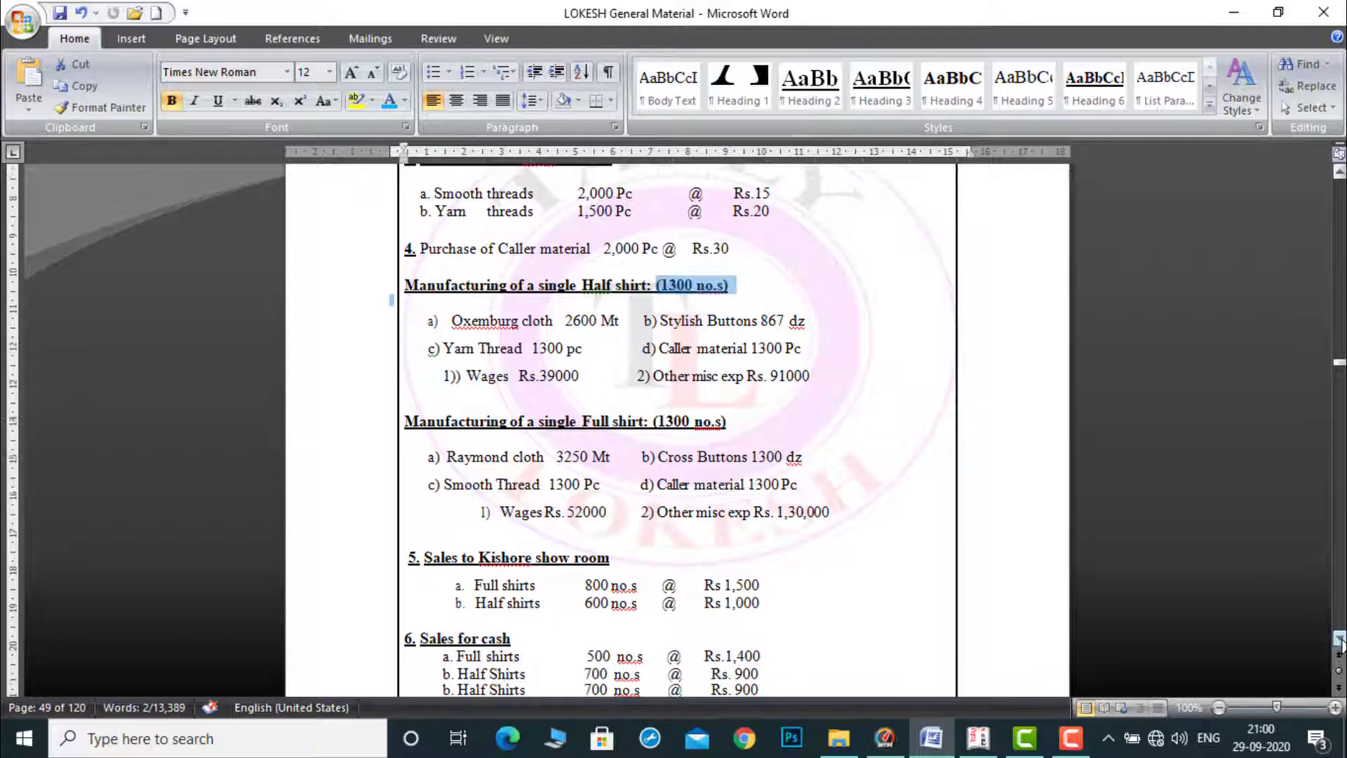
pyautogui.click(1339, 639)
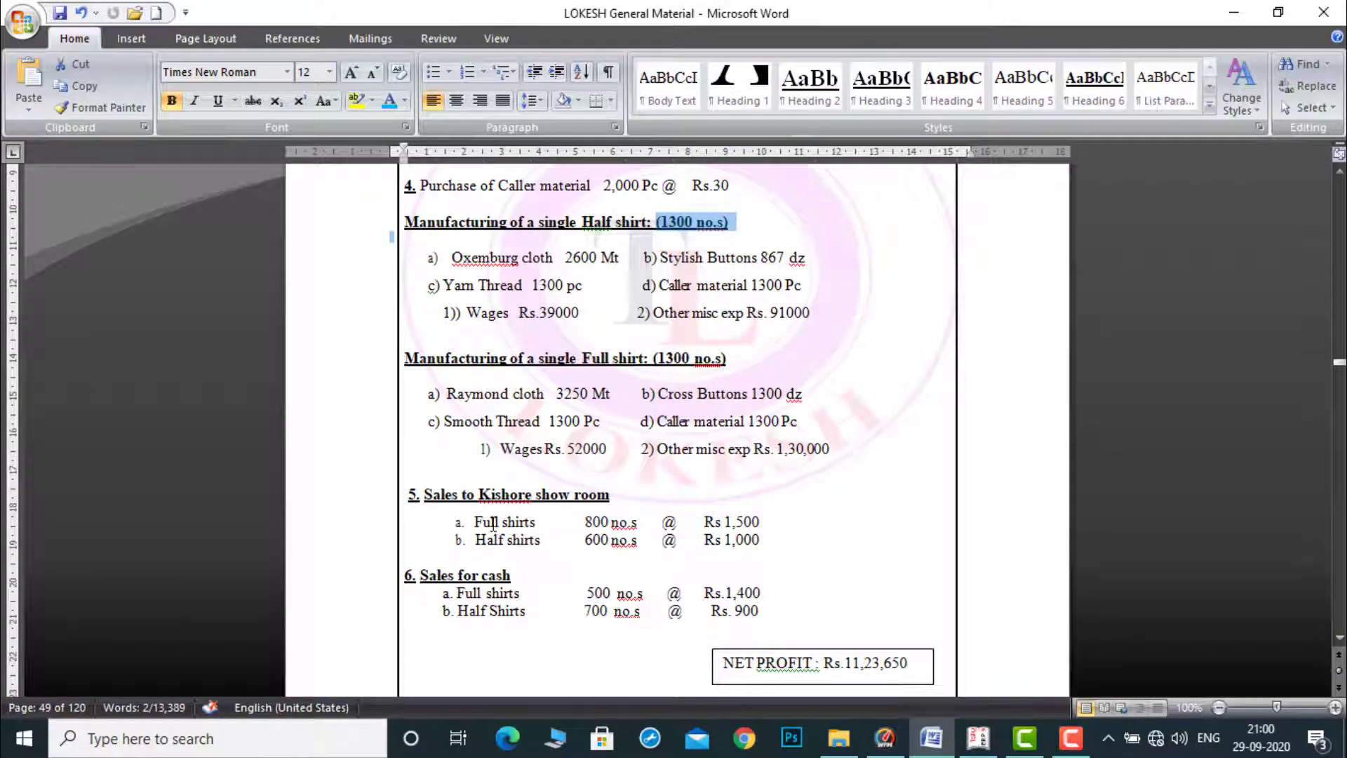
pyautogui.moveTo(425, 495); pyautogui.dragTo(617, 496)
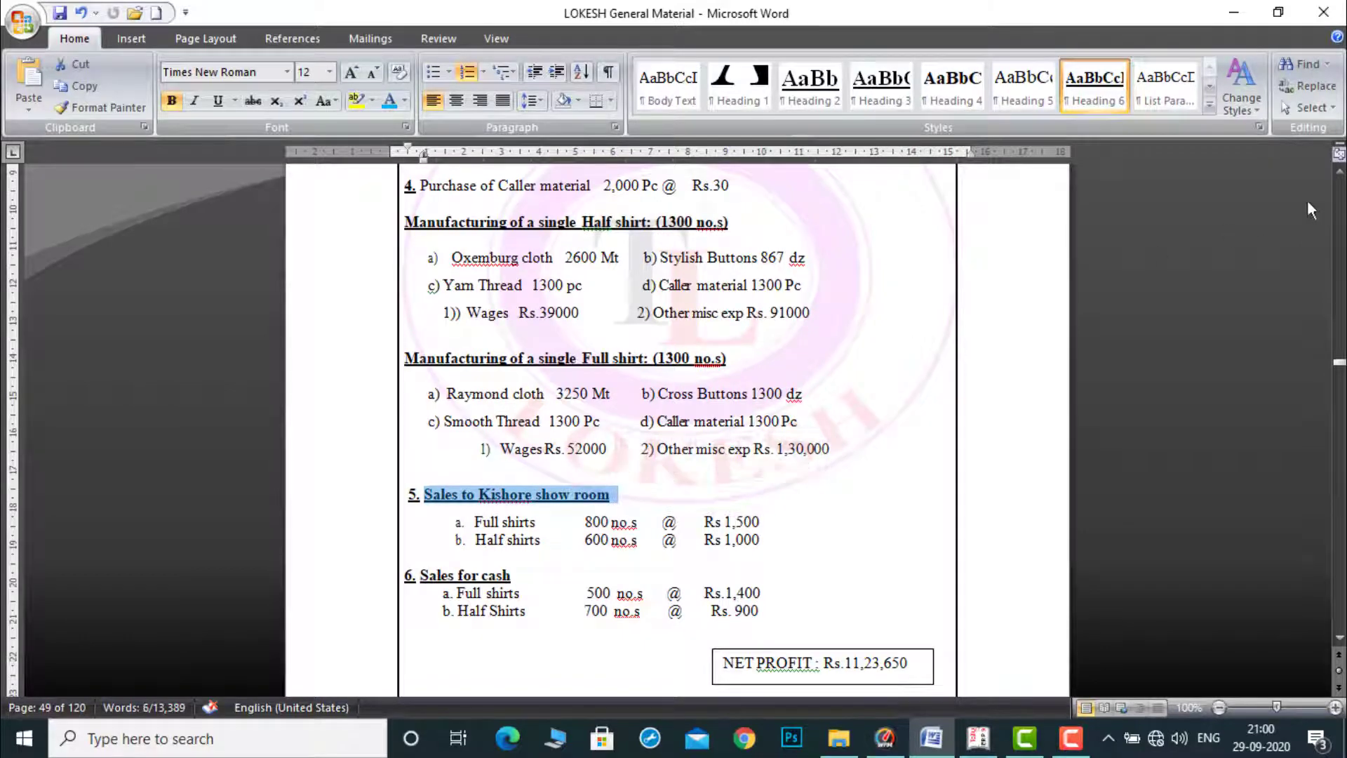
pyautogui.click(1340, 174)
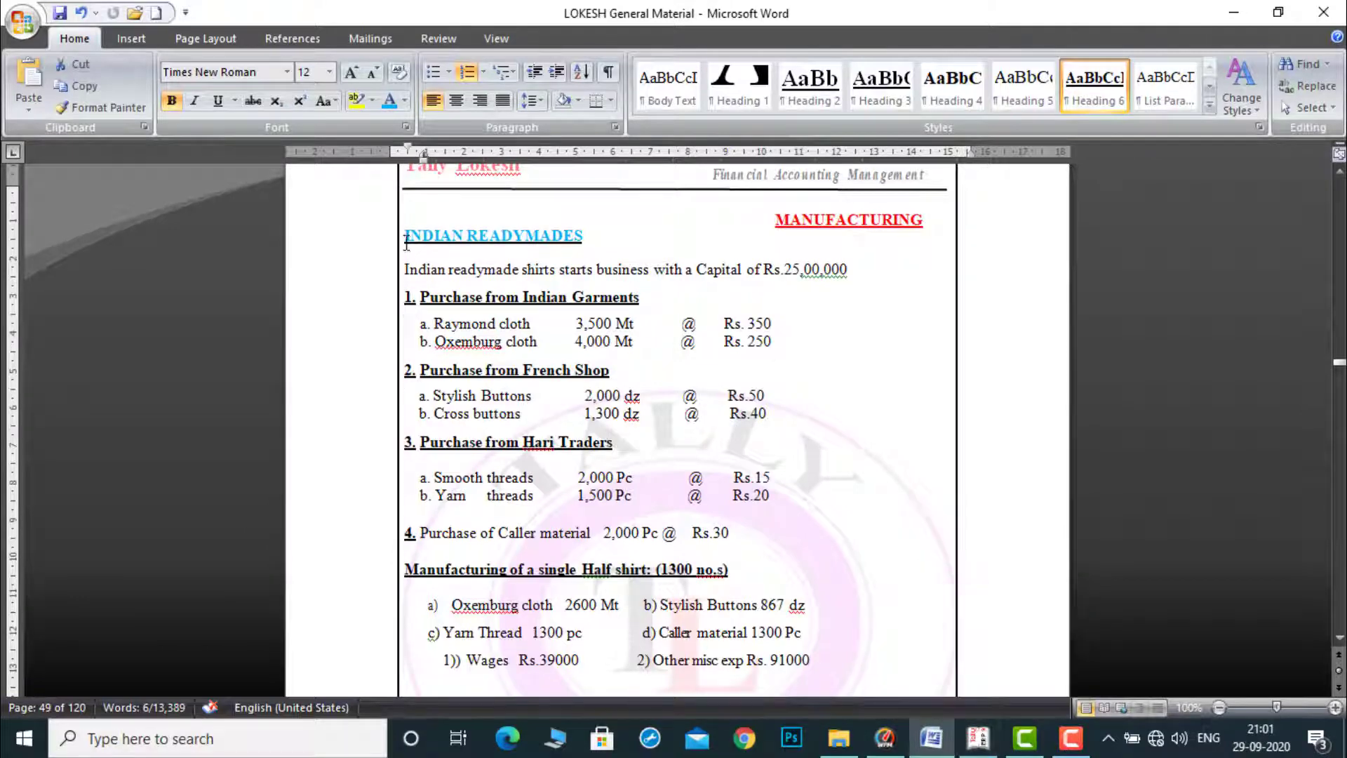
pyautogui.moveTo(406, 237); pyautogui.dragTo(589, 234)
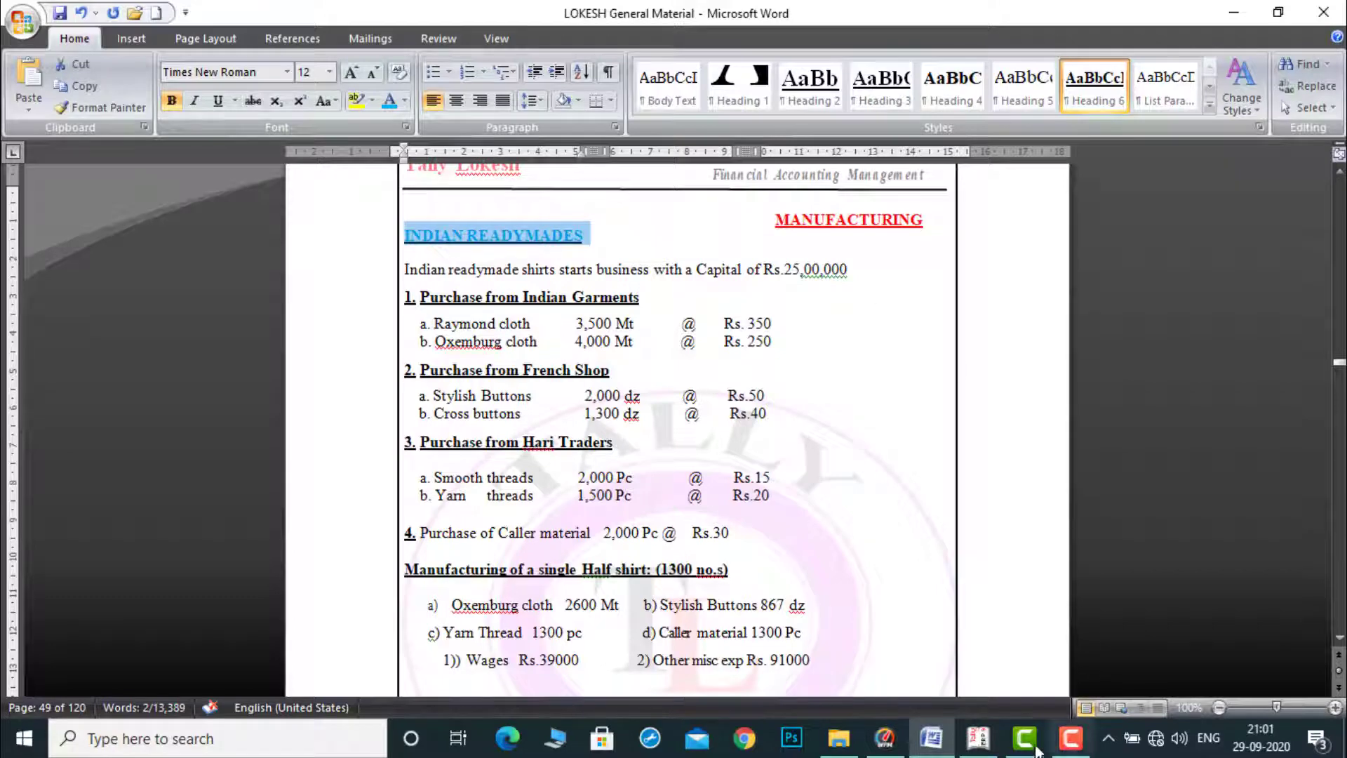
# Switch to Tally.ERP 9 and start creating a company with the name and mailing name INDIAN READYMADES.
pyautogui.click(995, 749)
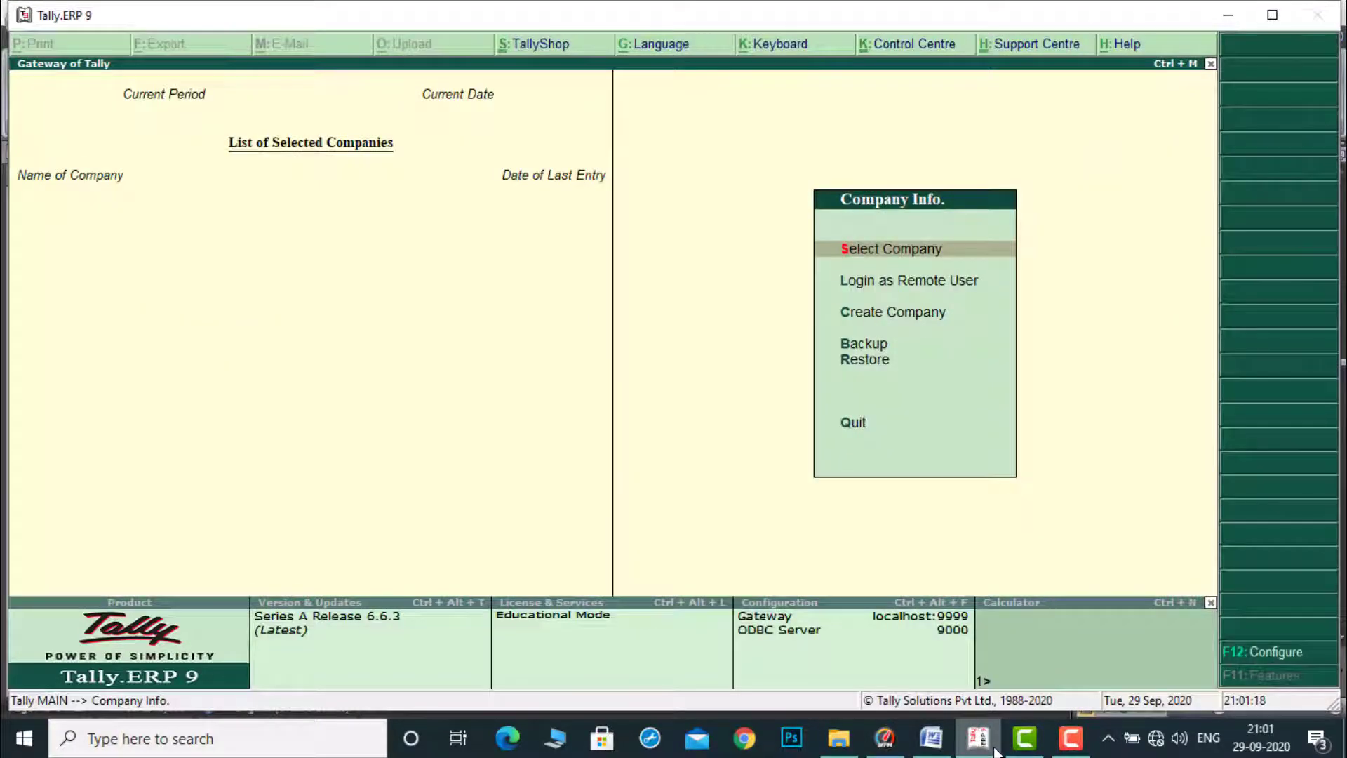
pyautogui.press('Down')
pyautogui.press('Down')
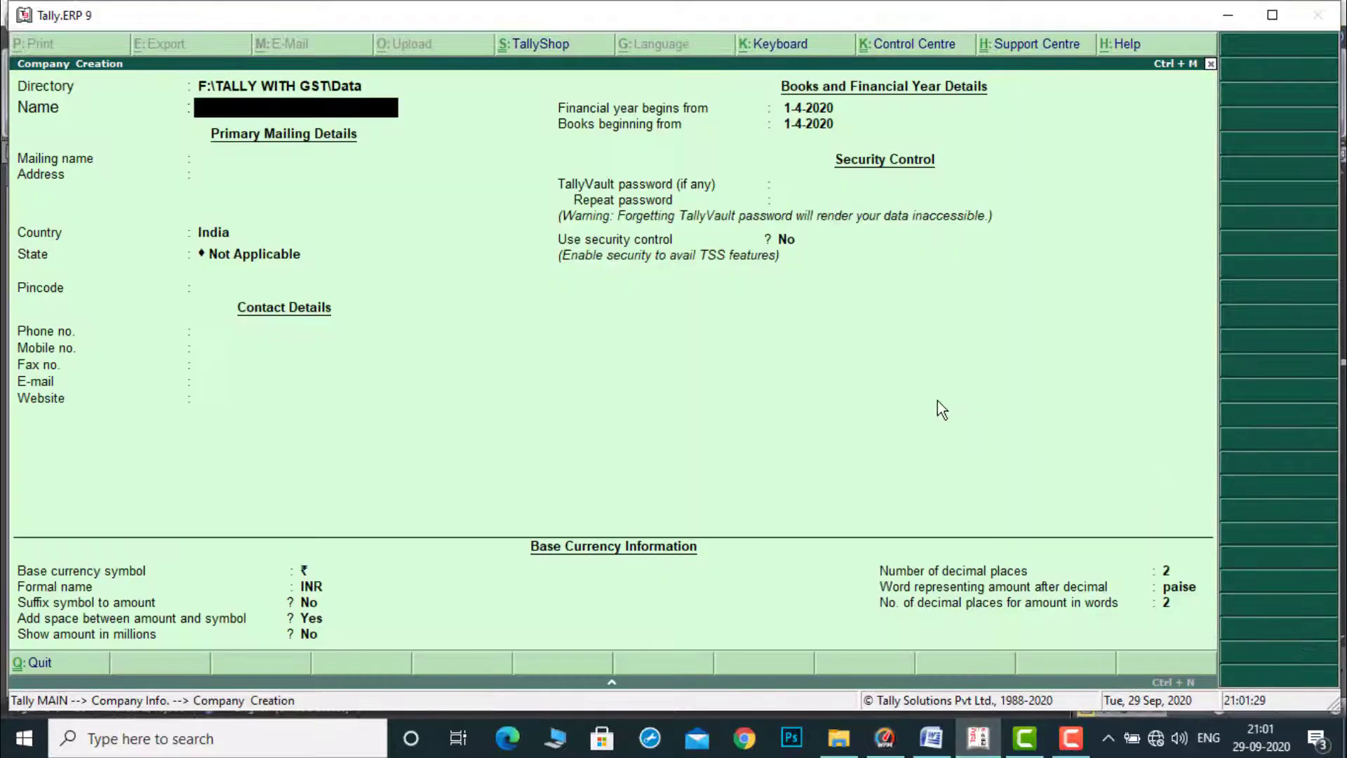
pyautogui.write('INDIAN READYMADES')
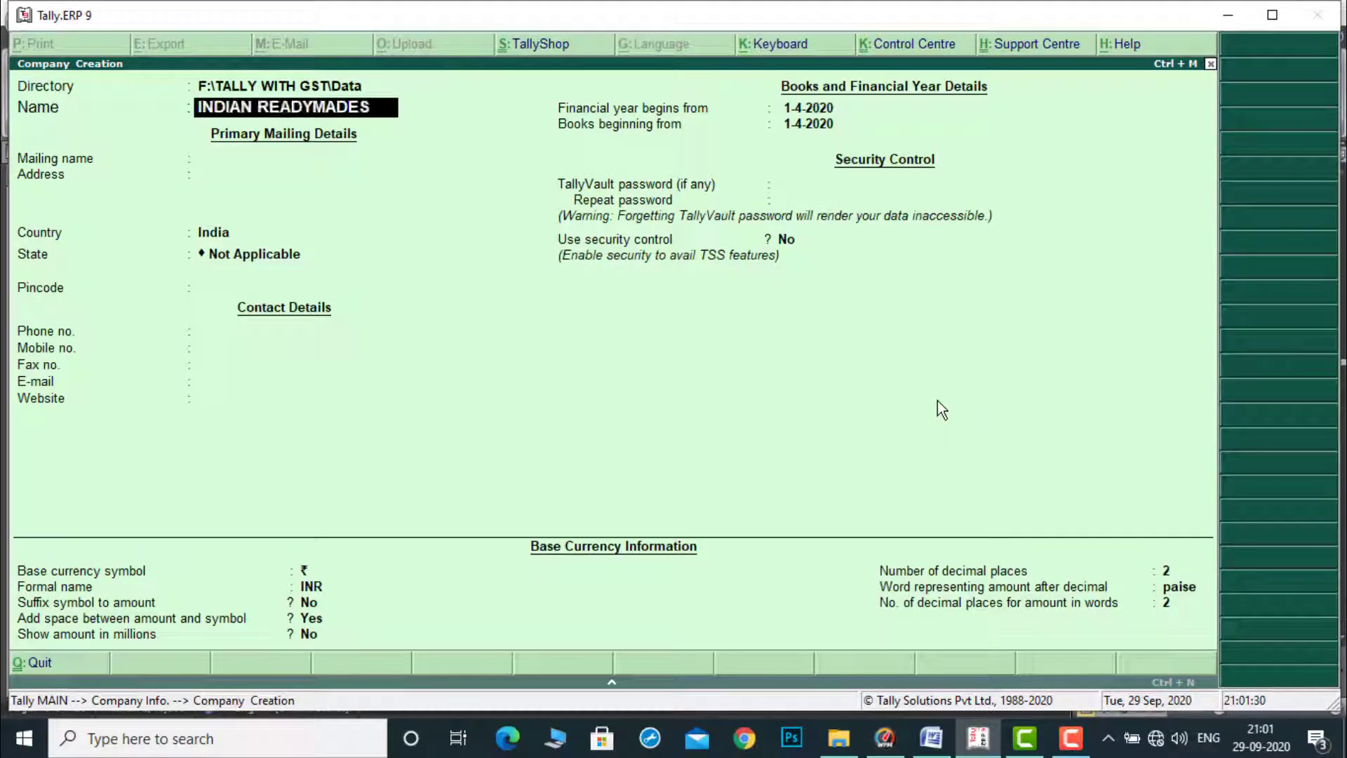
pyautogui.press('Return')
pyautogui.press('Return')
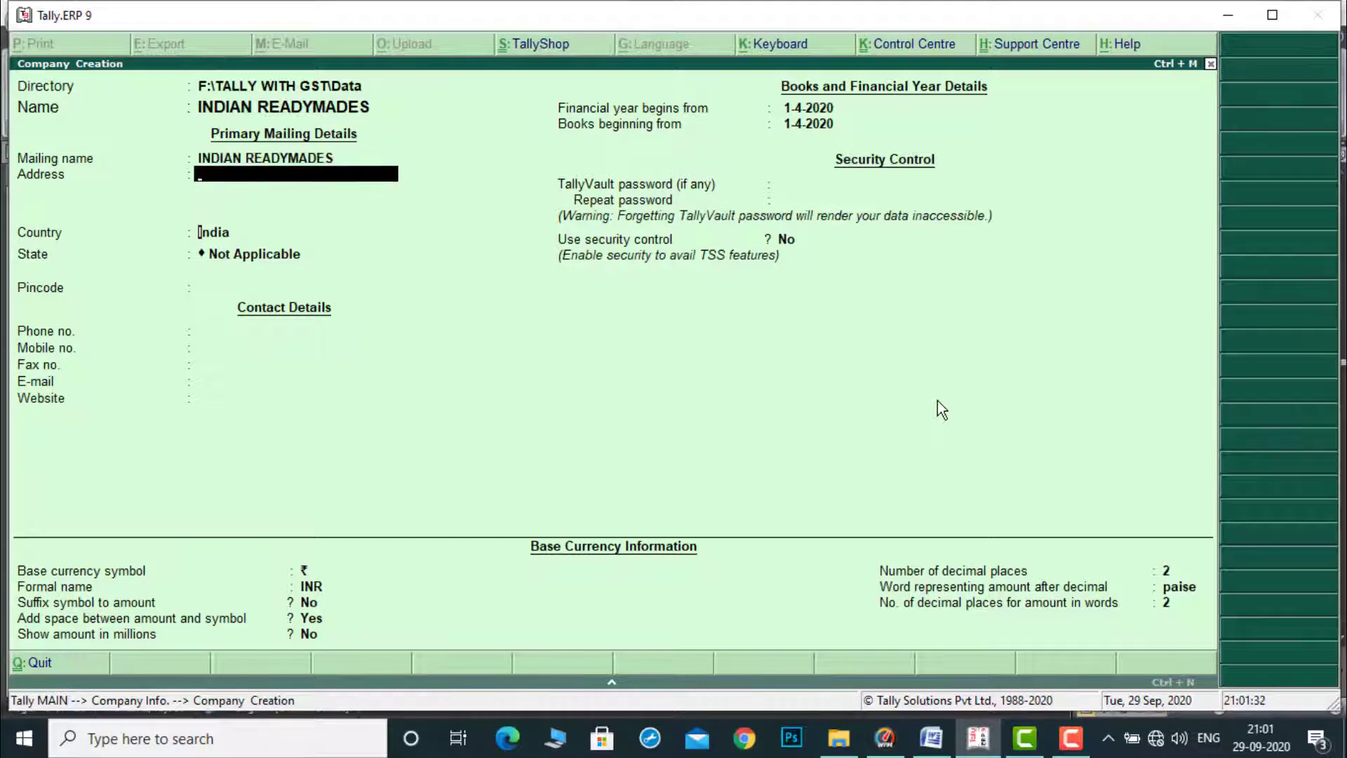
# Set the new company's state to Andhra Pradesh, leave the address empty, and save the company.
pyautogui.press('Return')
pyautogui.press('Return')
pyautogui.press('Down')
pyautogui.press('Down')
pyautogui.press('Return')
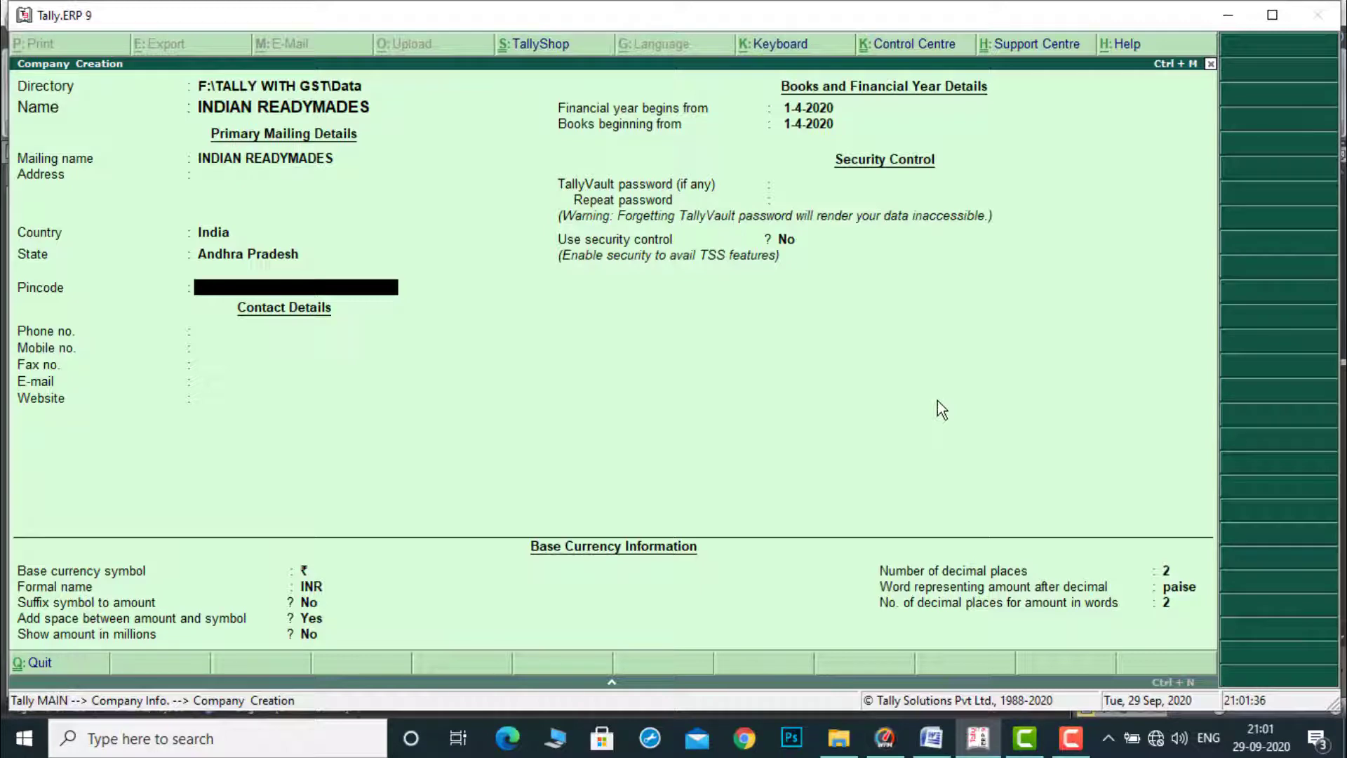
pyautogui.hotkey('ctrl', 'a')
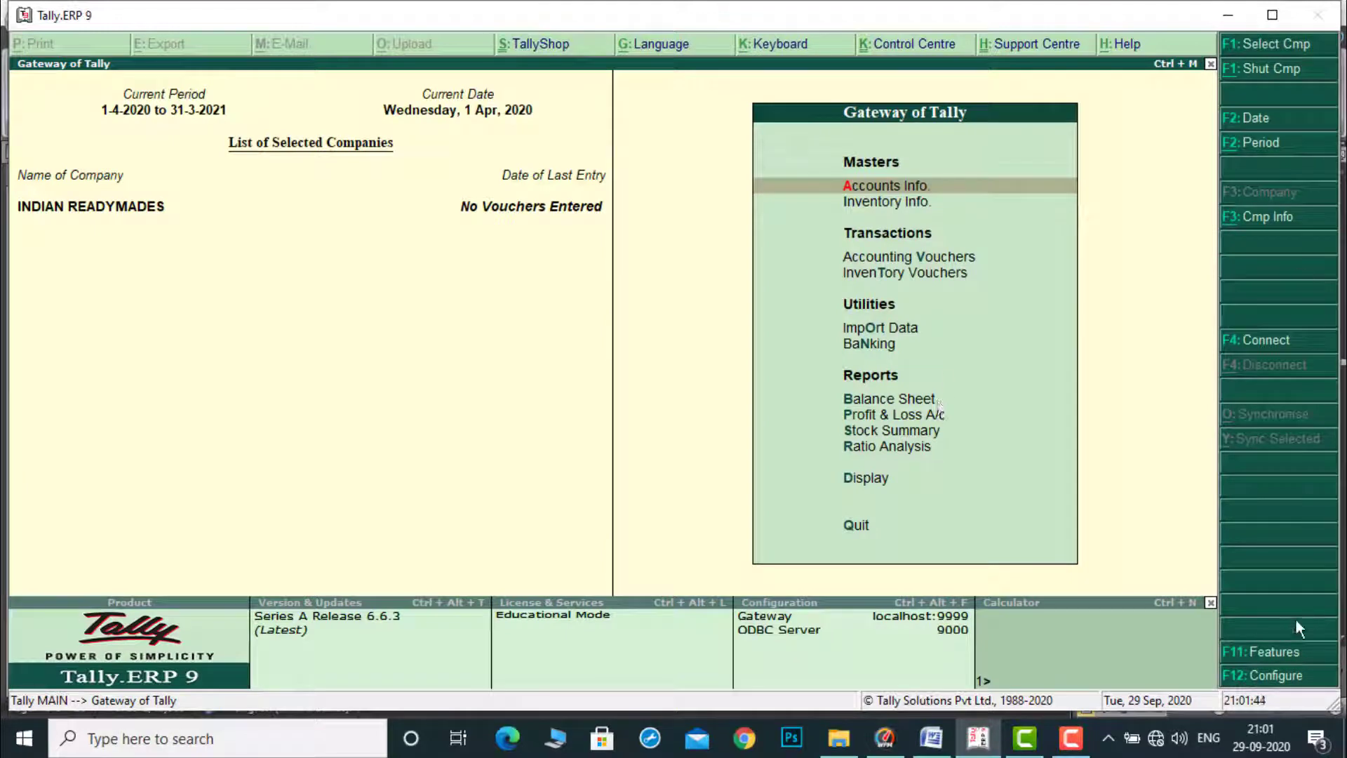
# In the company's accounting features, set maintaining bill-wise details to No.
pyautogui.click(1270, 654)
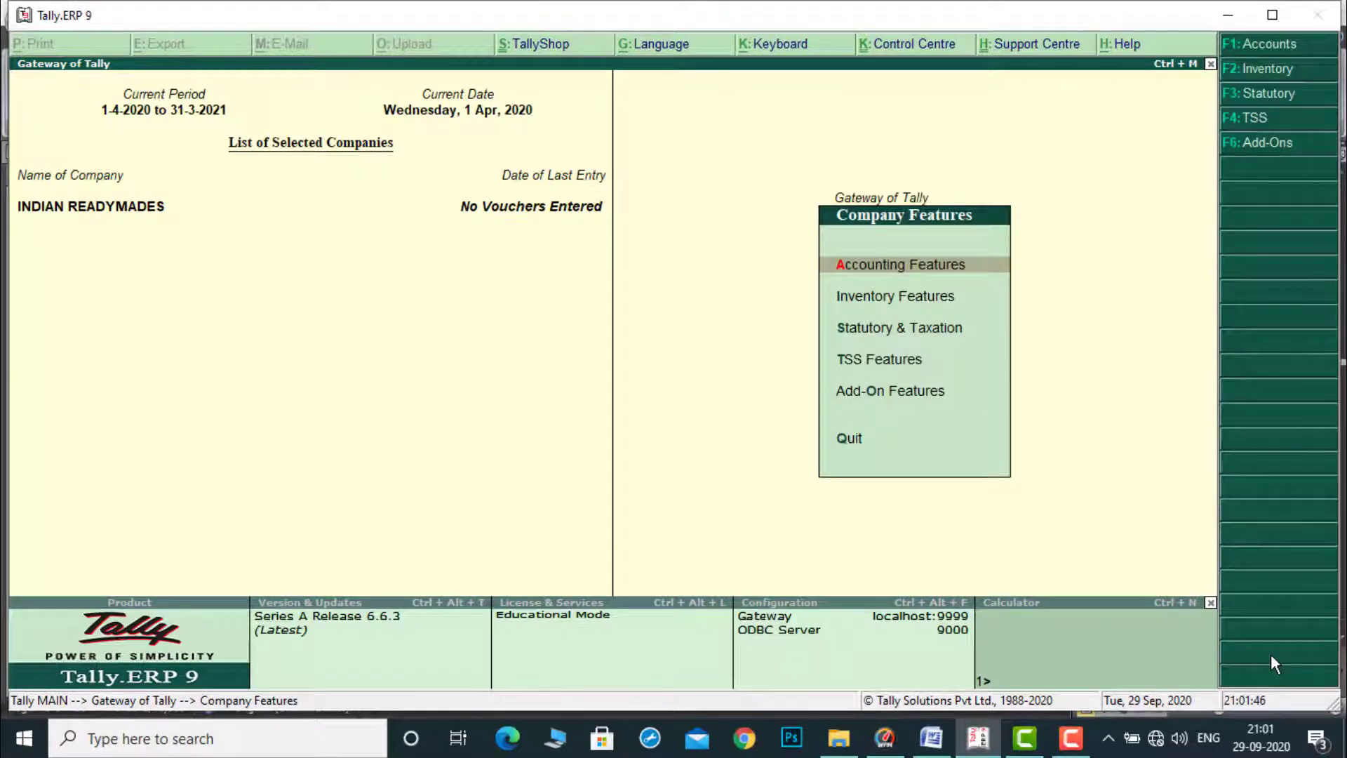
pyautogui.press('Return')
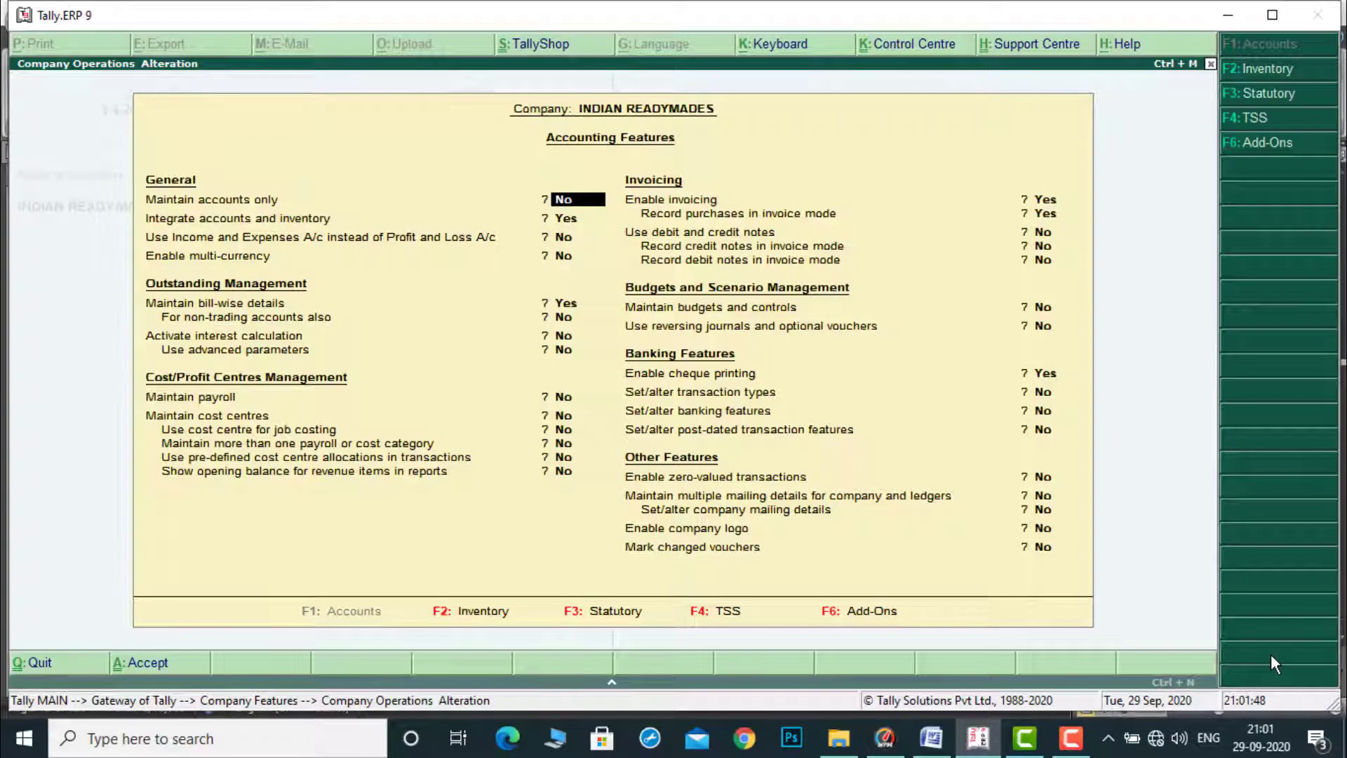
pyautogui.press('Return')
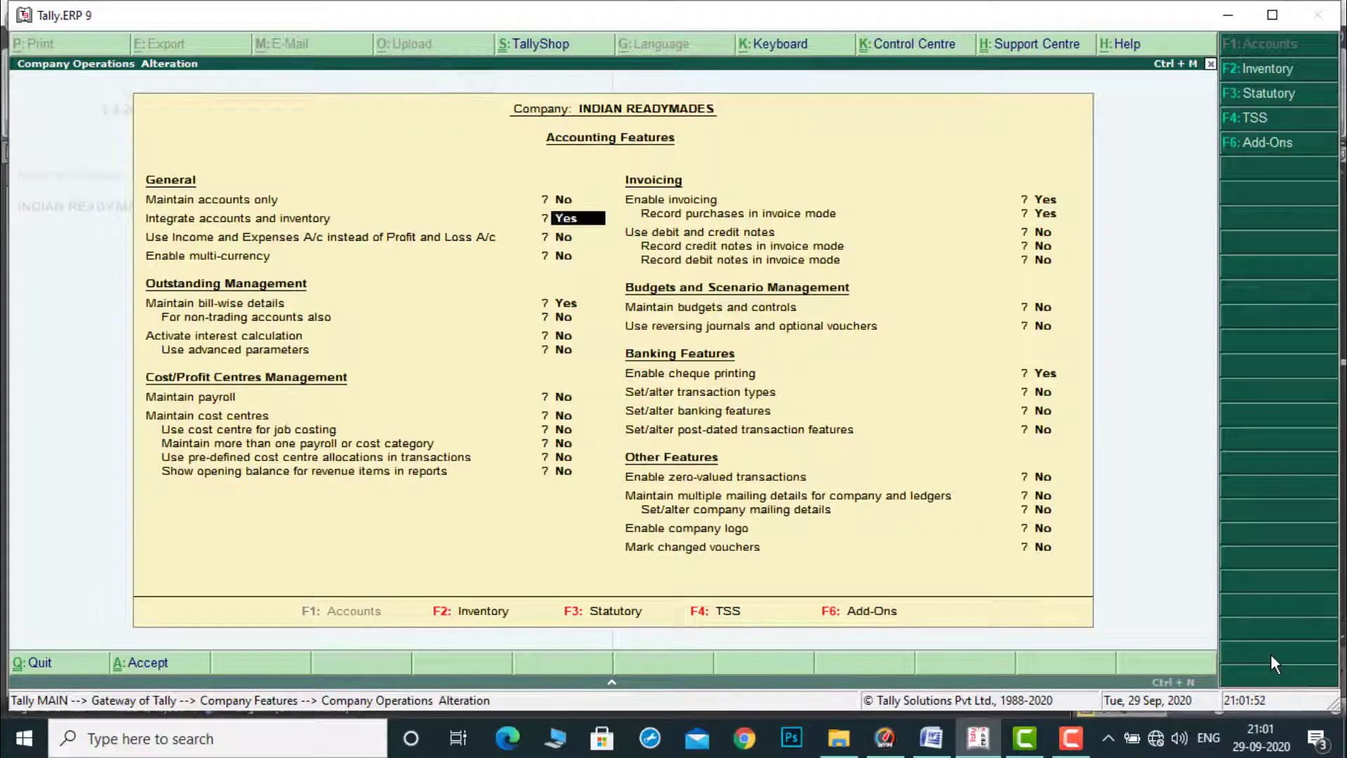
pyautogui.press('Return')
pyautogui.press('Return')
pyautogui.press('Return')
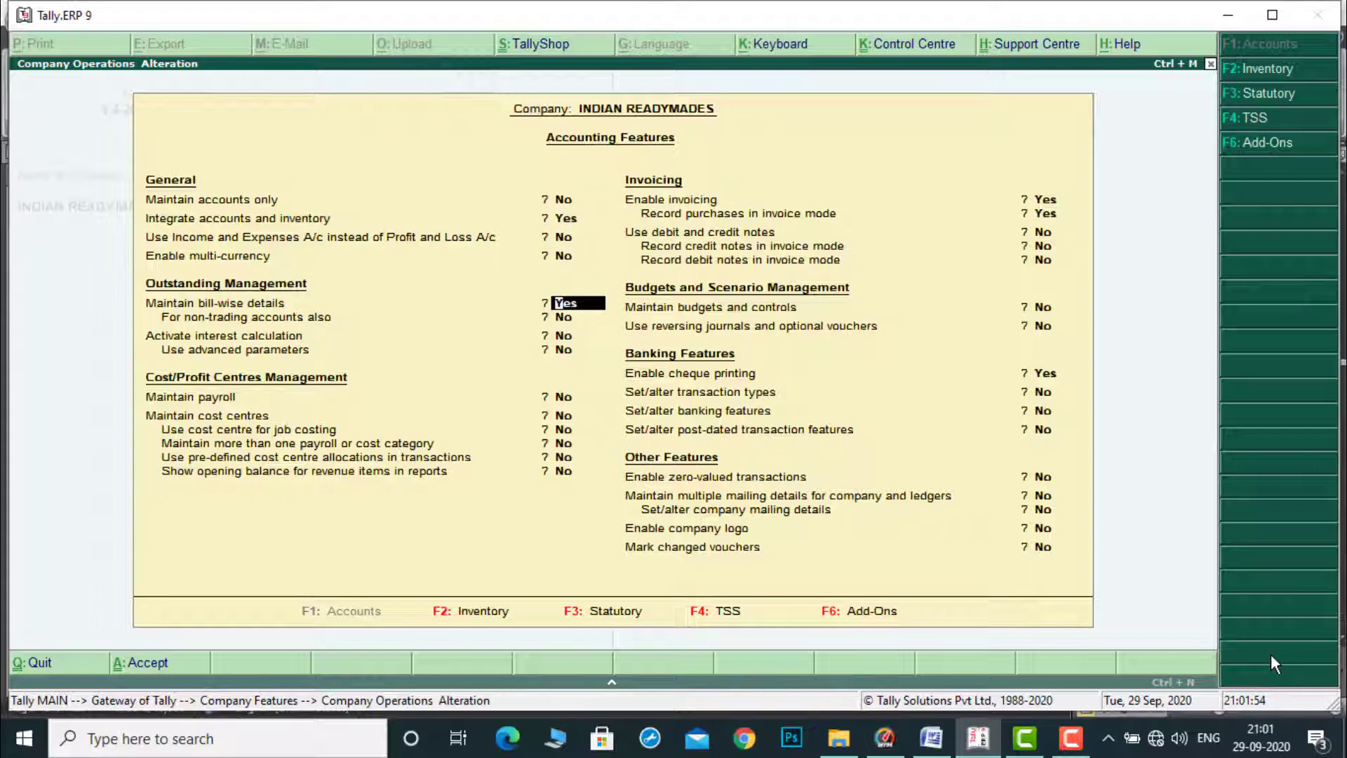
pyautogui.write('n')
pyautogui.press('Return')
pyautogui.press('Return')
pyautogui.press('Return')
pyautogui.press('Return')
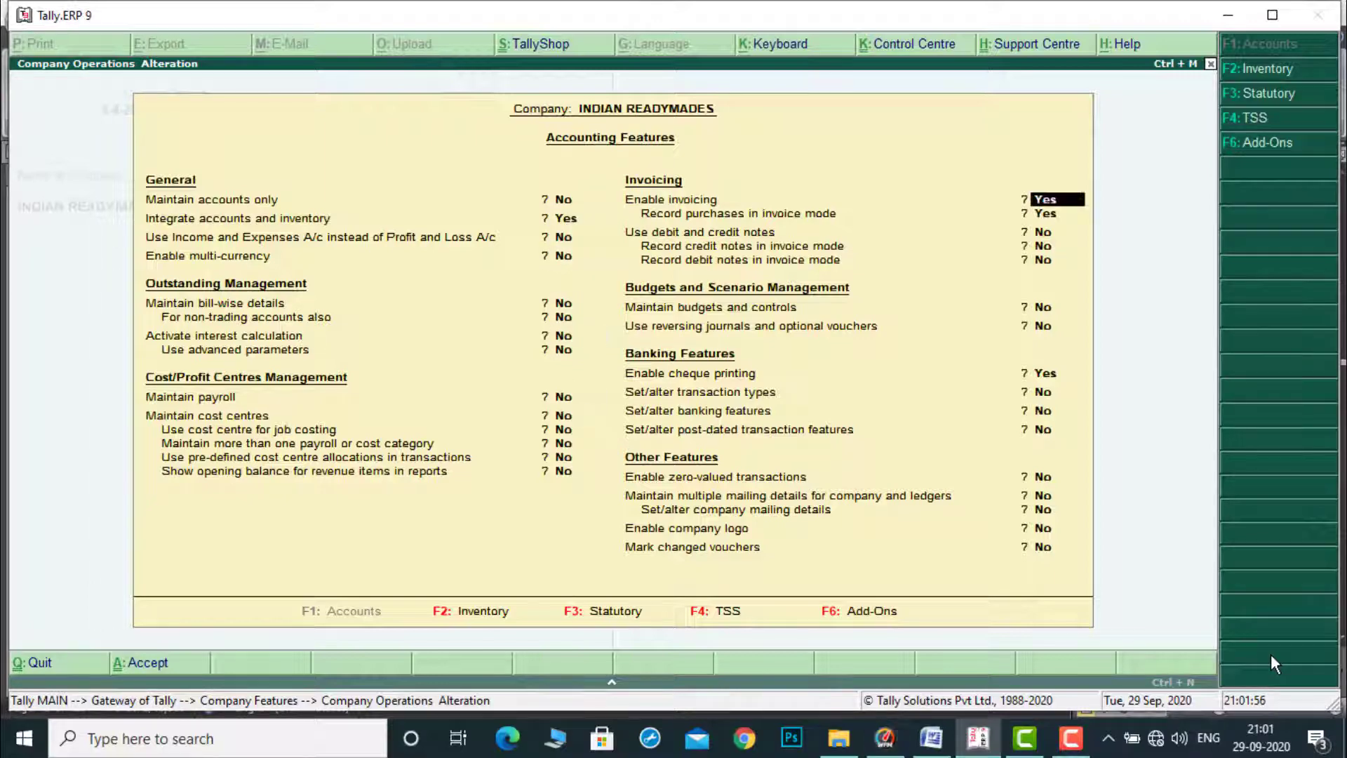
# Set cheque printing to No under the banking features, accept the accounting features, and return to the Gateway of Tally.
pyautogui.press('Return')
pyautogui.press('Return')
pyautogui.press('Return')
pyautogui.press('Return')
pyautogui.press('Return')
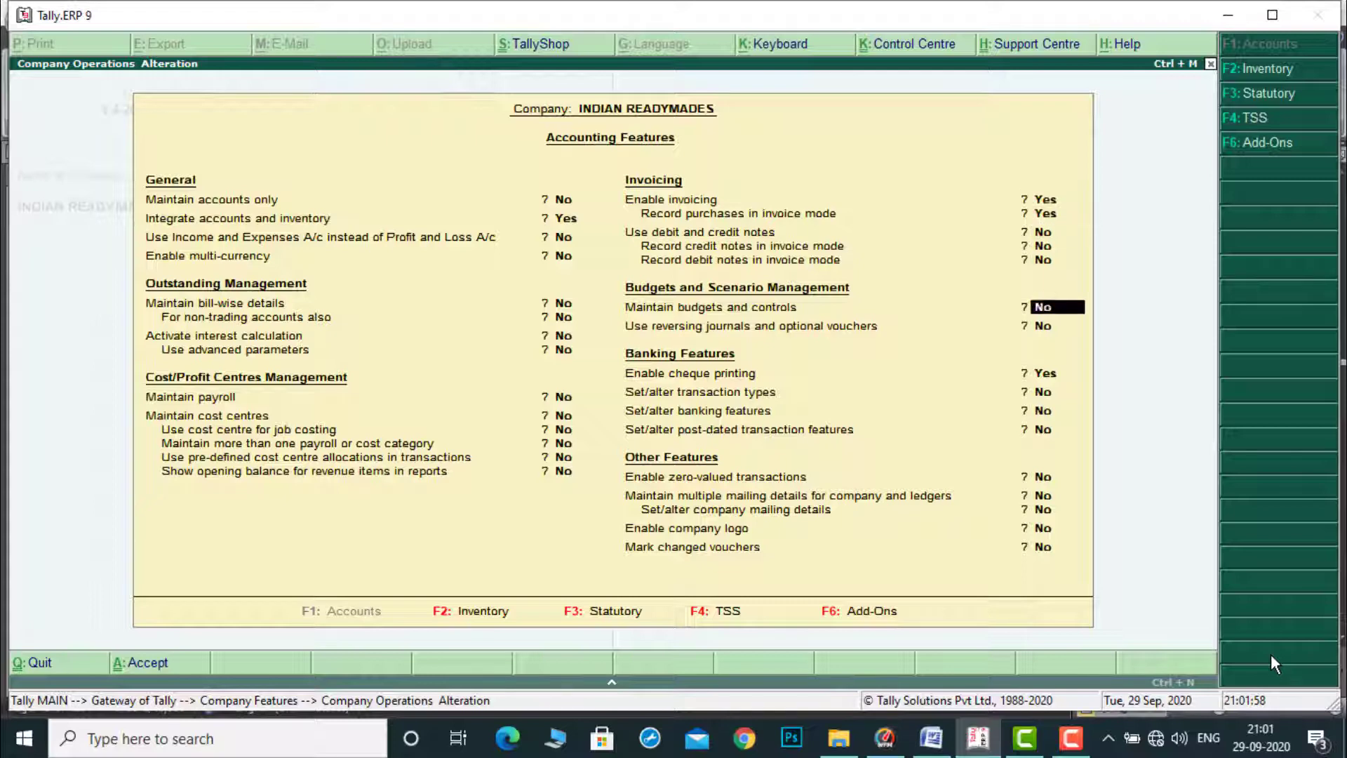
pyautogui.write('n')
pyautogui.press('Return')
pyautogui.press('Return')
pyautogui.press('Return')
pyautogui.press('Return')
pyautogui.press('Return')
pyautogui.press('Return')
pyautogui.press('Return')
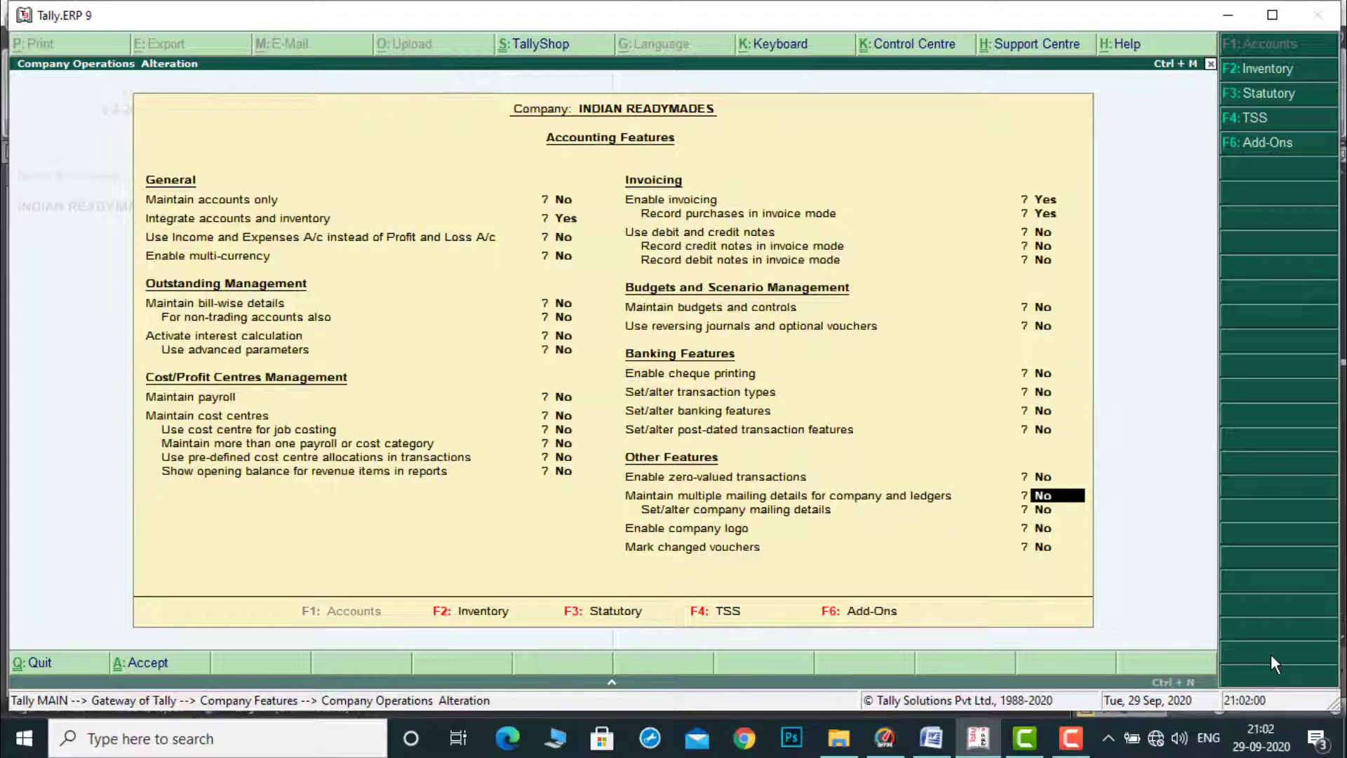
pyautogui.press('Return')
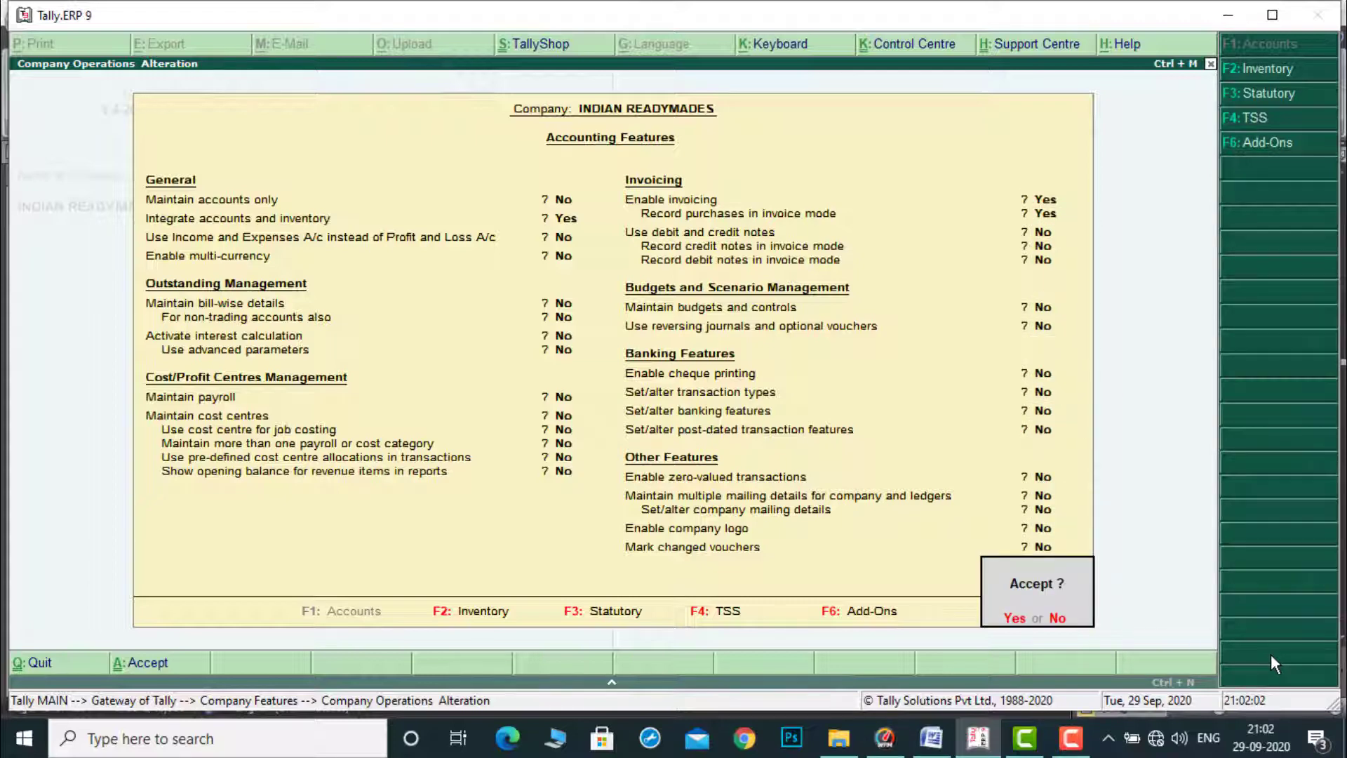
pyautogui.press('y')
pyautogui.press('Escape')
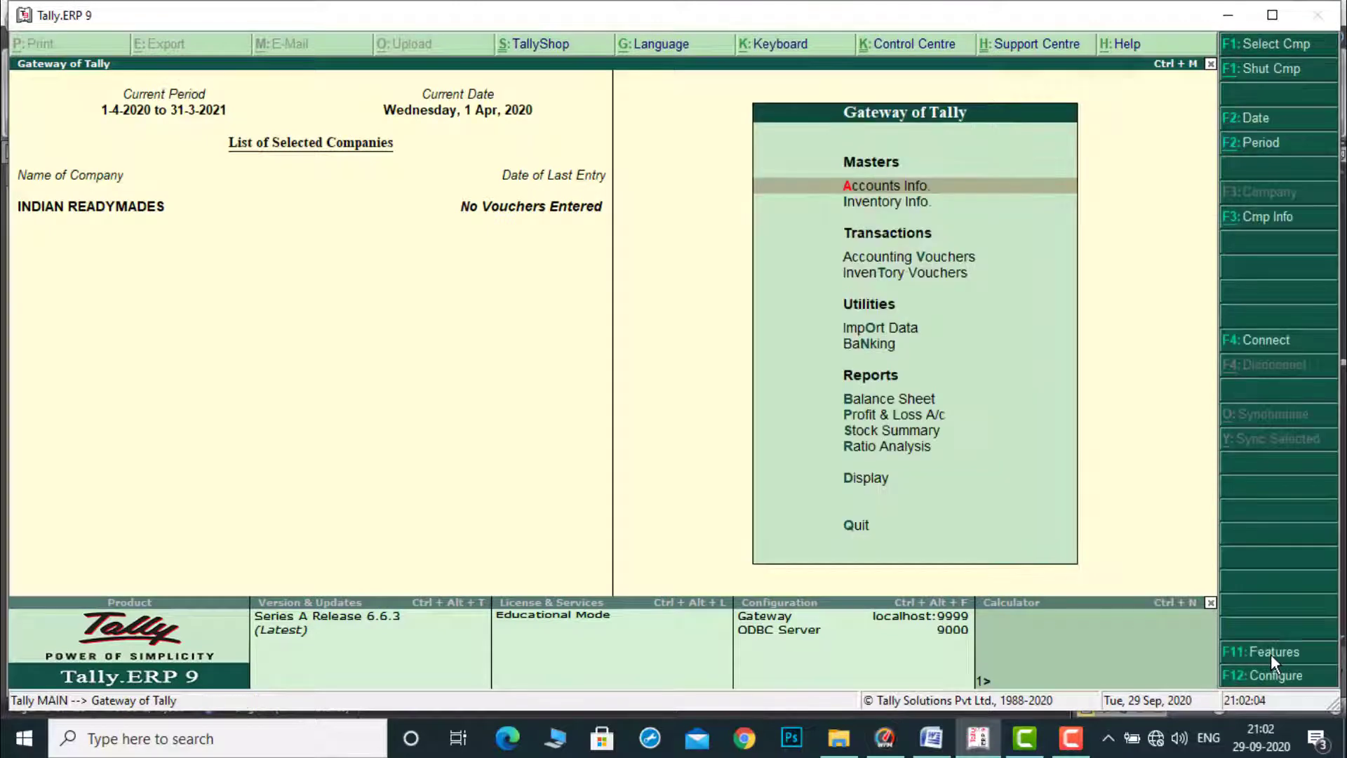
# Create a ledger named Capital under the Capital Account group and save it.
pyautogui.press('Return')
pyautogui.press('Down')
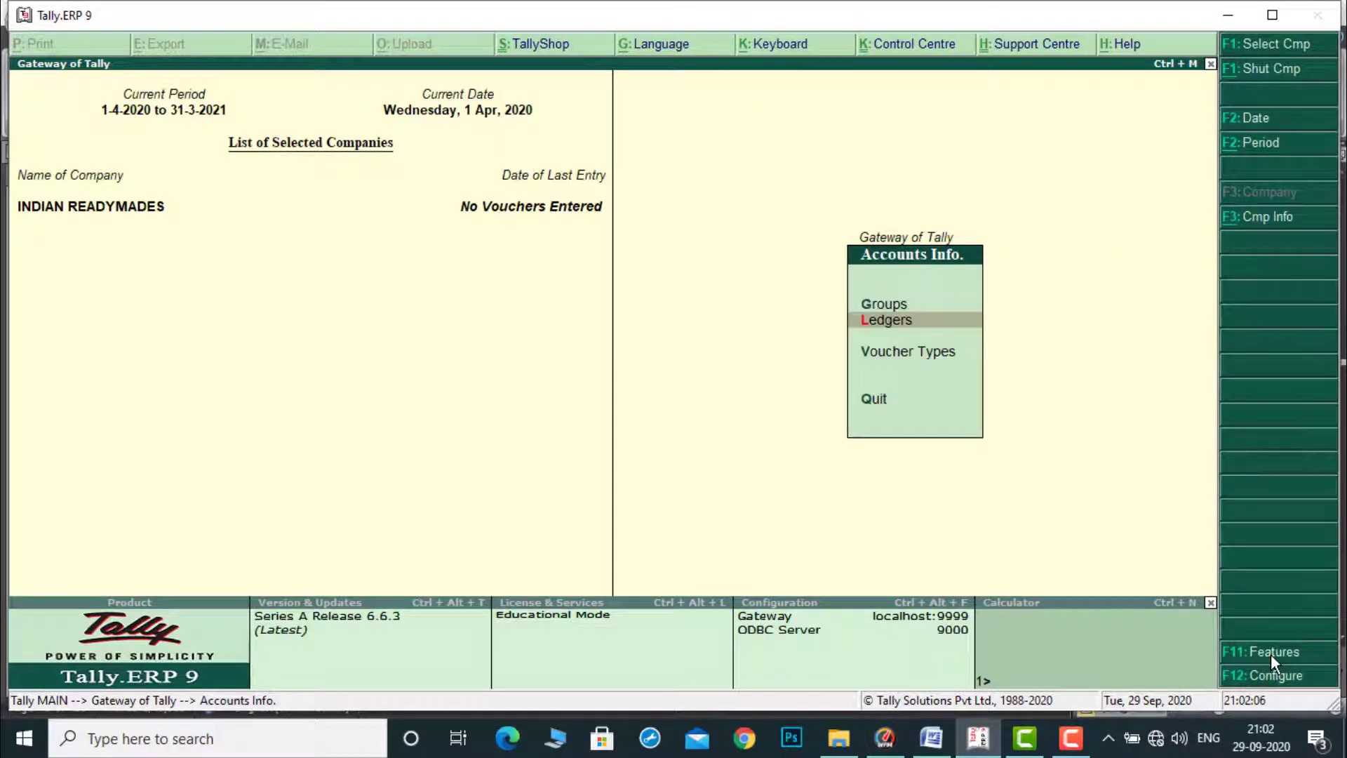
pyautogui.press('Return')
pyautogui.press('Return')
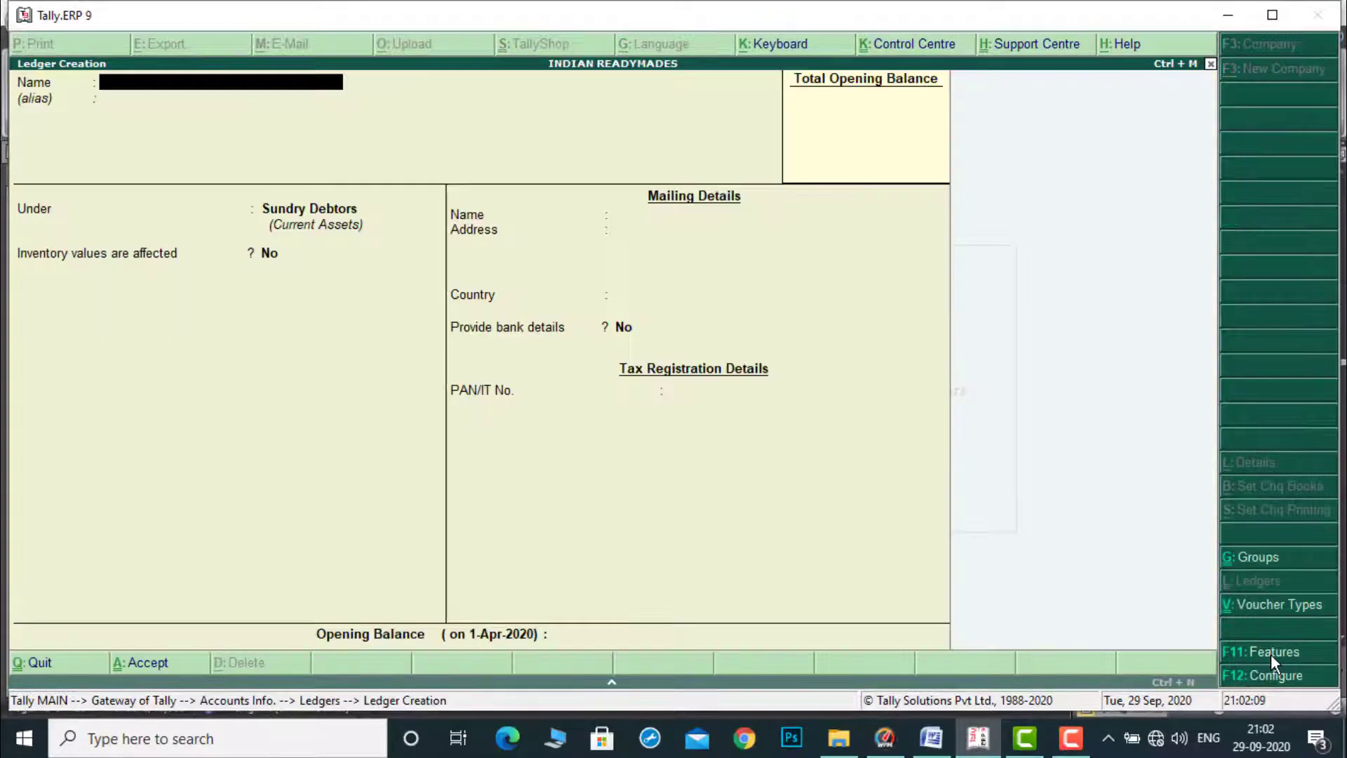
pyautogui.write('Capital')
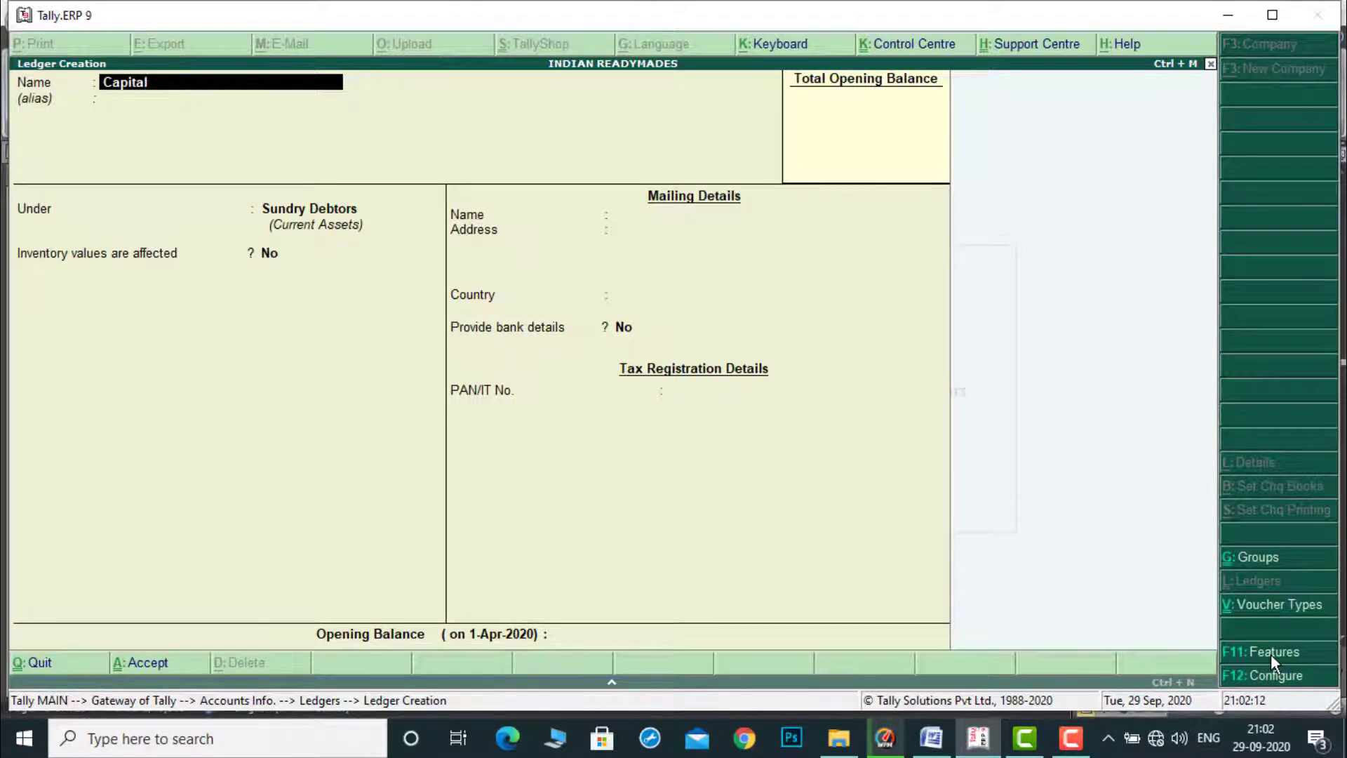
pyautogui.press('Return')
pyautogui.write('ca')
pyautogui.press('Down')
pyautogui.press('Return')
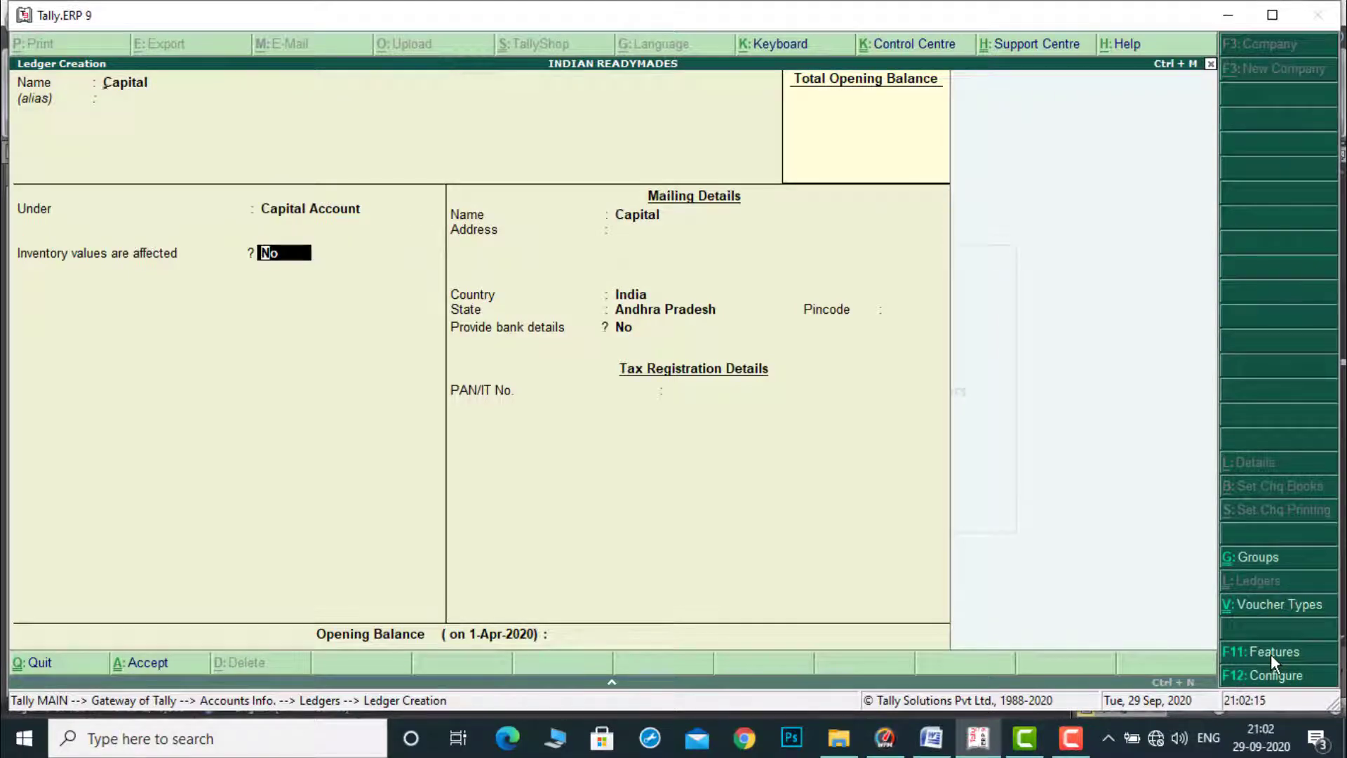
pyautogui.hotkey('ctrl', 'a')
# Create a ledger named Purchase under the Purchase Accounts group, with the ledger type Not Applicable, and save it.
pyautogui.write('Purchase')
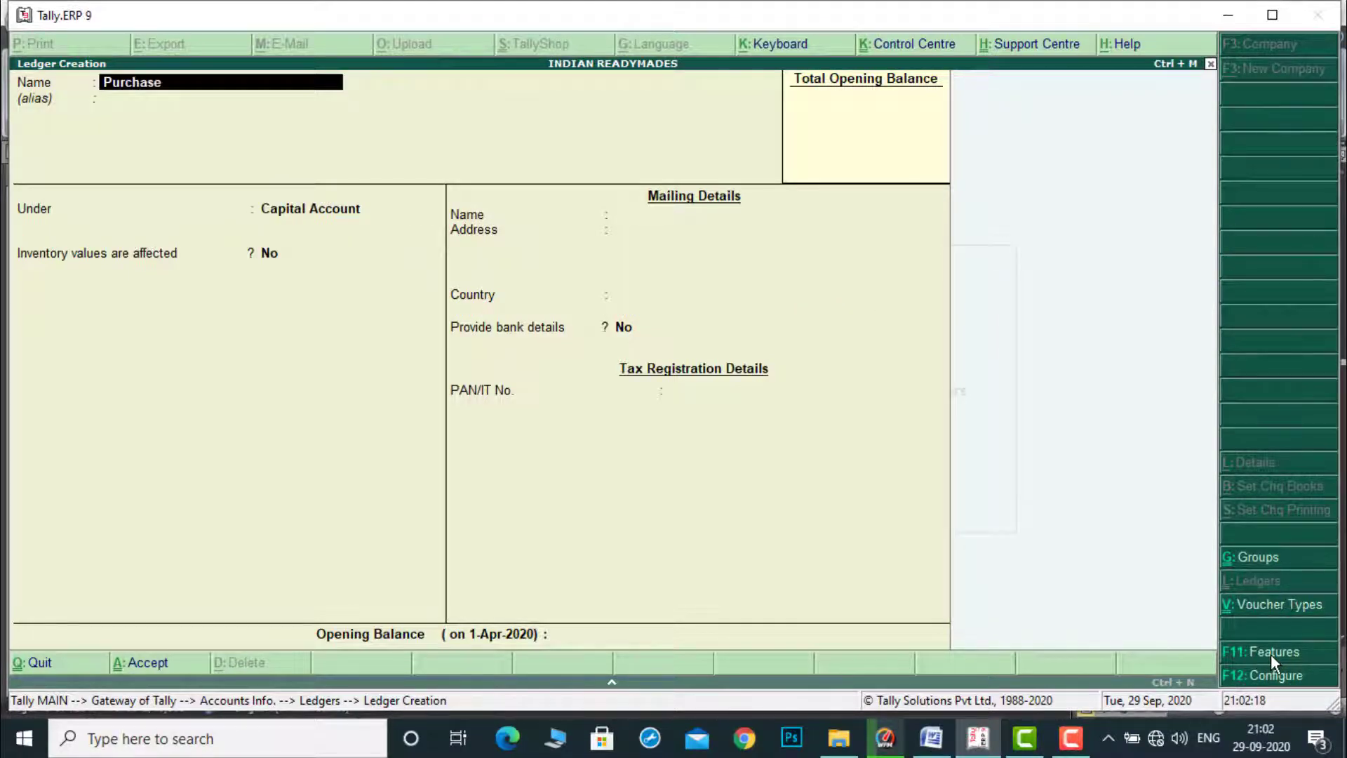
pyautogui.press('Return')
pyautogui.press('Return')
pyautogui.write('Pu')
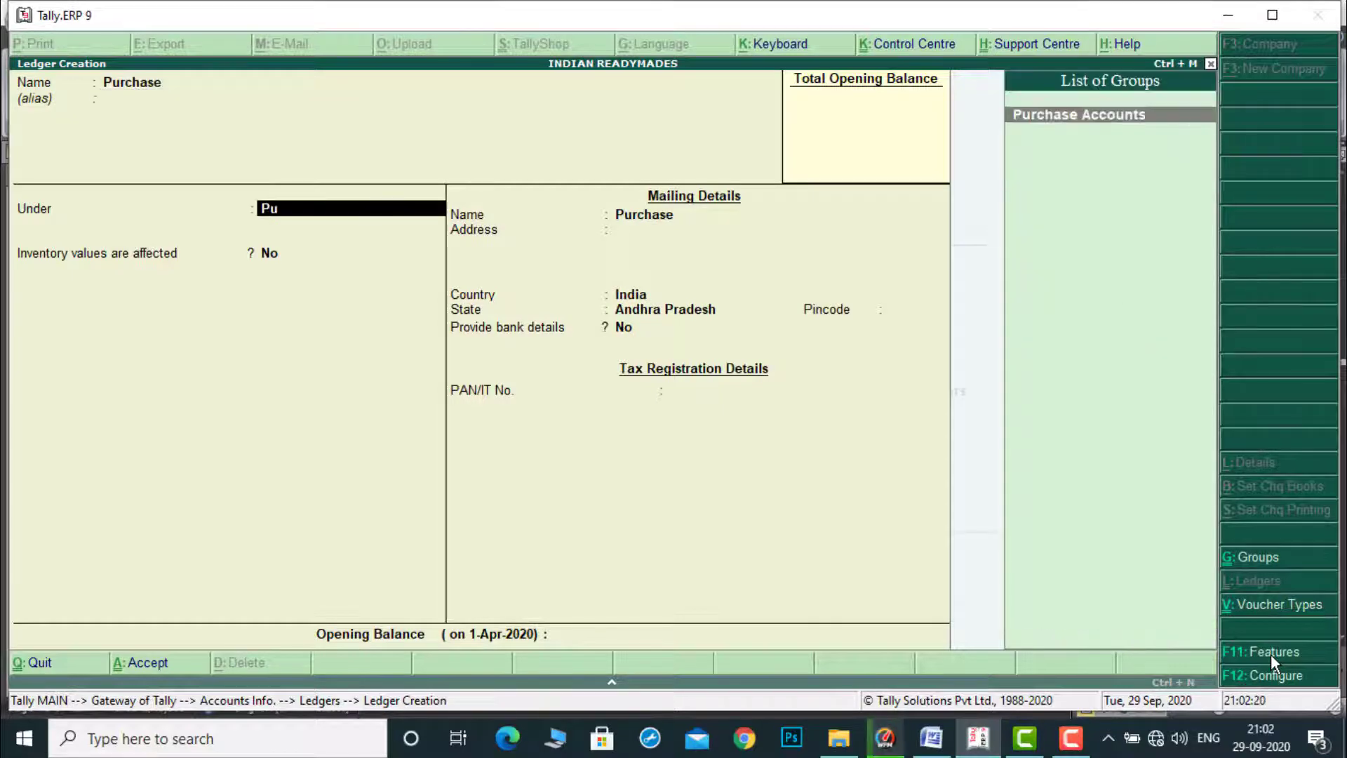
pyautogui.press('Return')
pyautogui.press('Return')
pyautogui.press('Return')
pyautogui.press('Return')
pyautogui.press('Return')
pyautogui.press('Return')
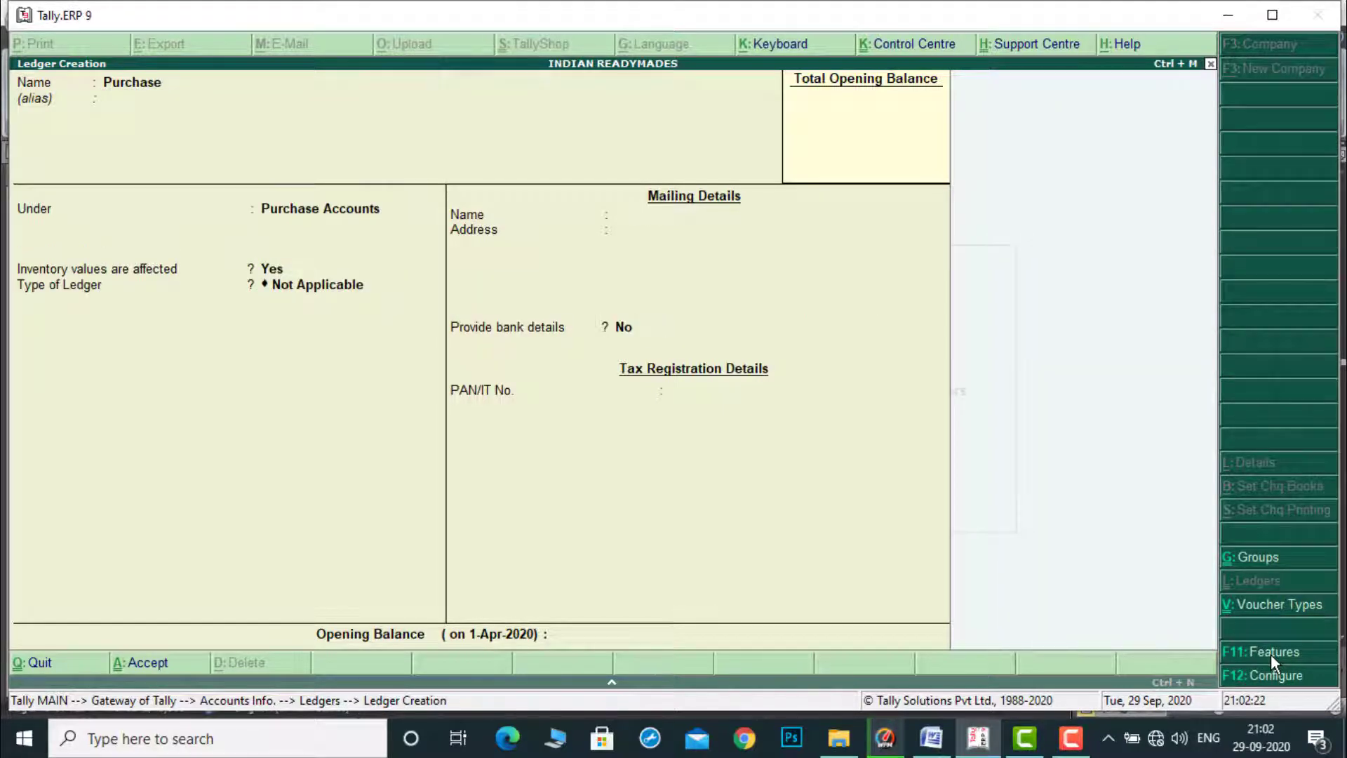
pyautogui.press('Return')
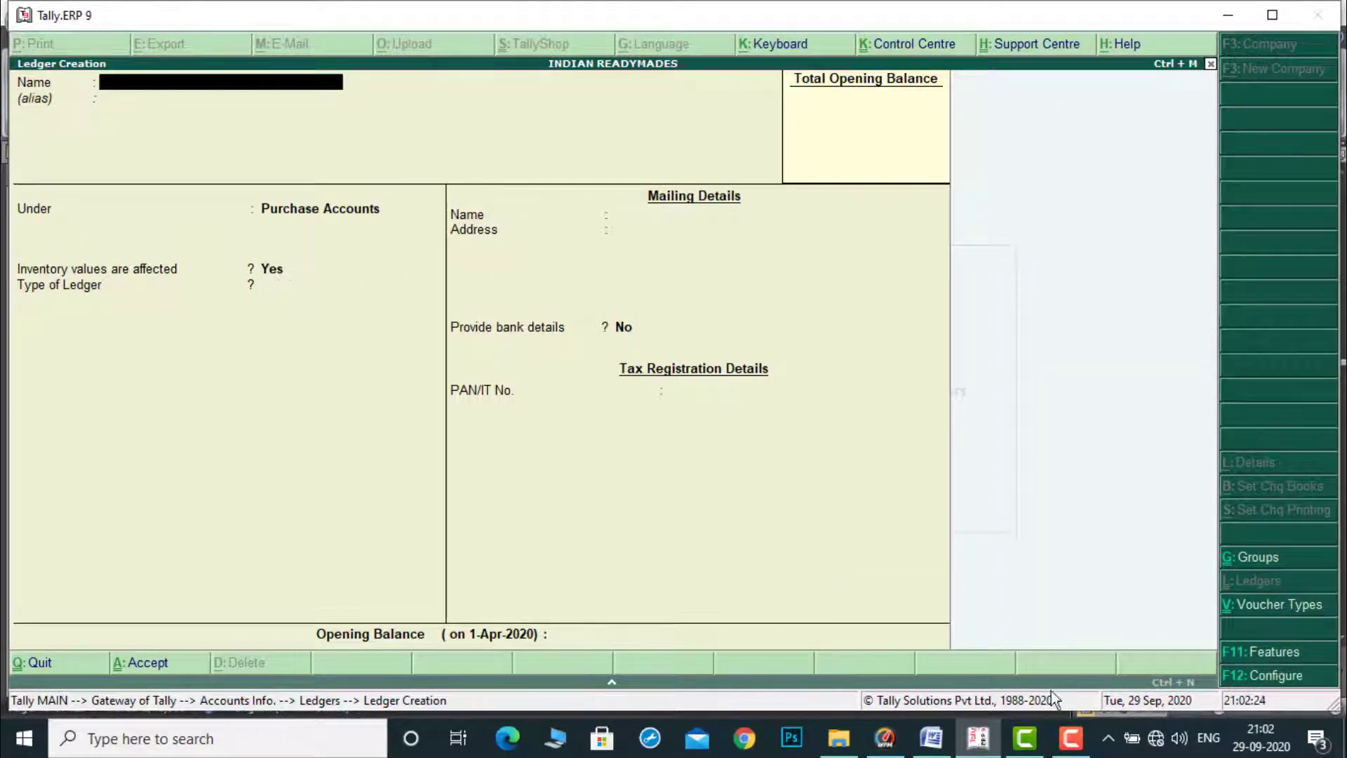
# Copy the supplier name Indian Garments from the Word exercise document and create a Tally ledger with that name under Sundry Creditors.
pyautogui.click(930, 738)
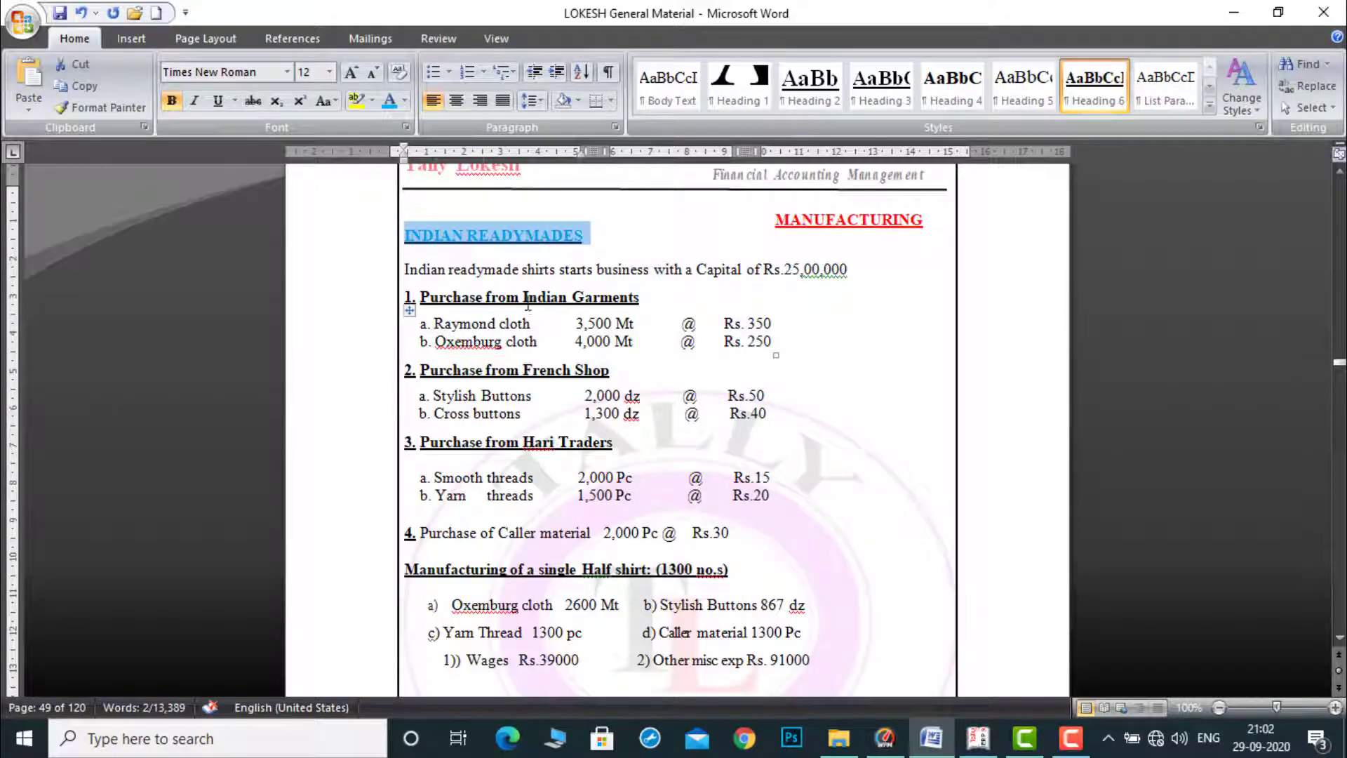
pyautogui.moveTo(523, 300); pyautogui.dragTo(620, 298)
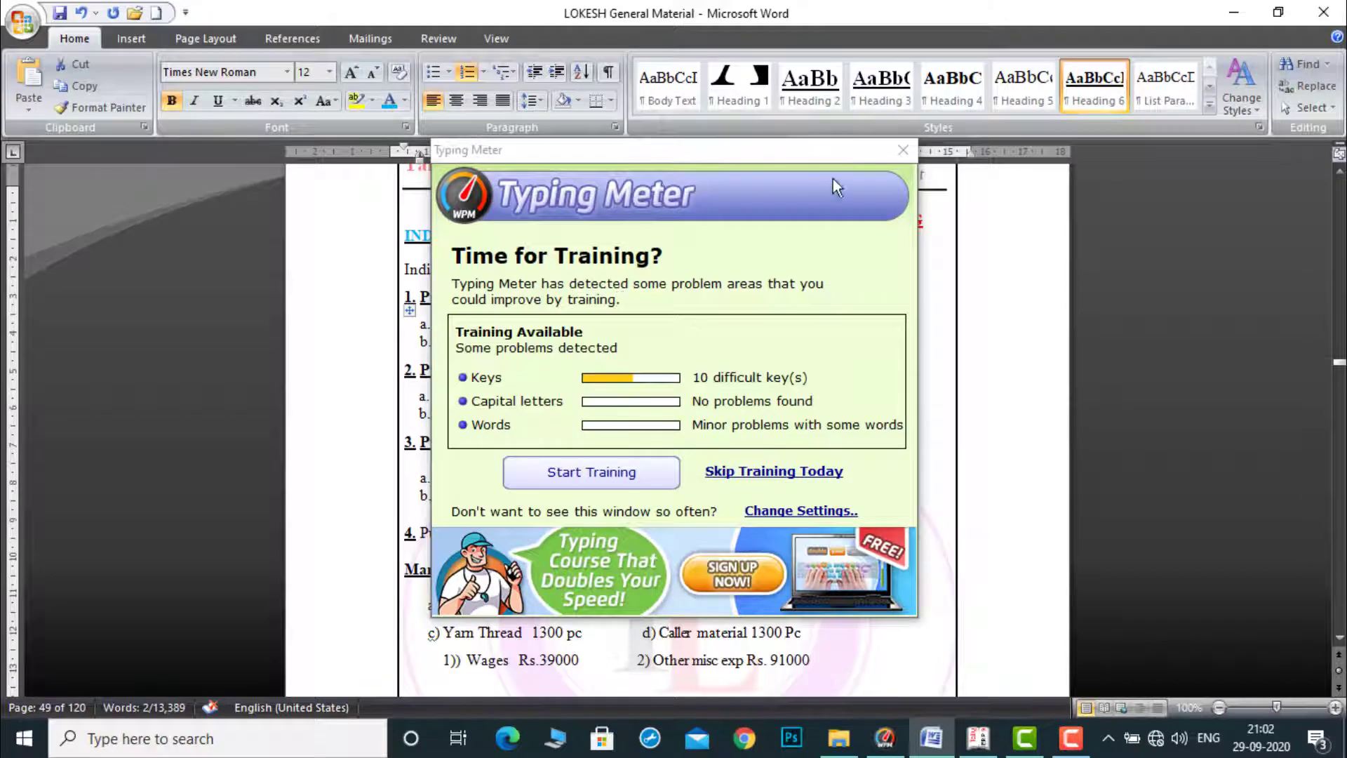
pyautogui.click(903, 155)
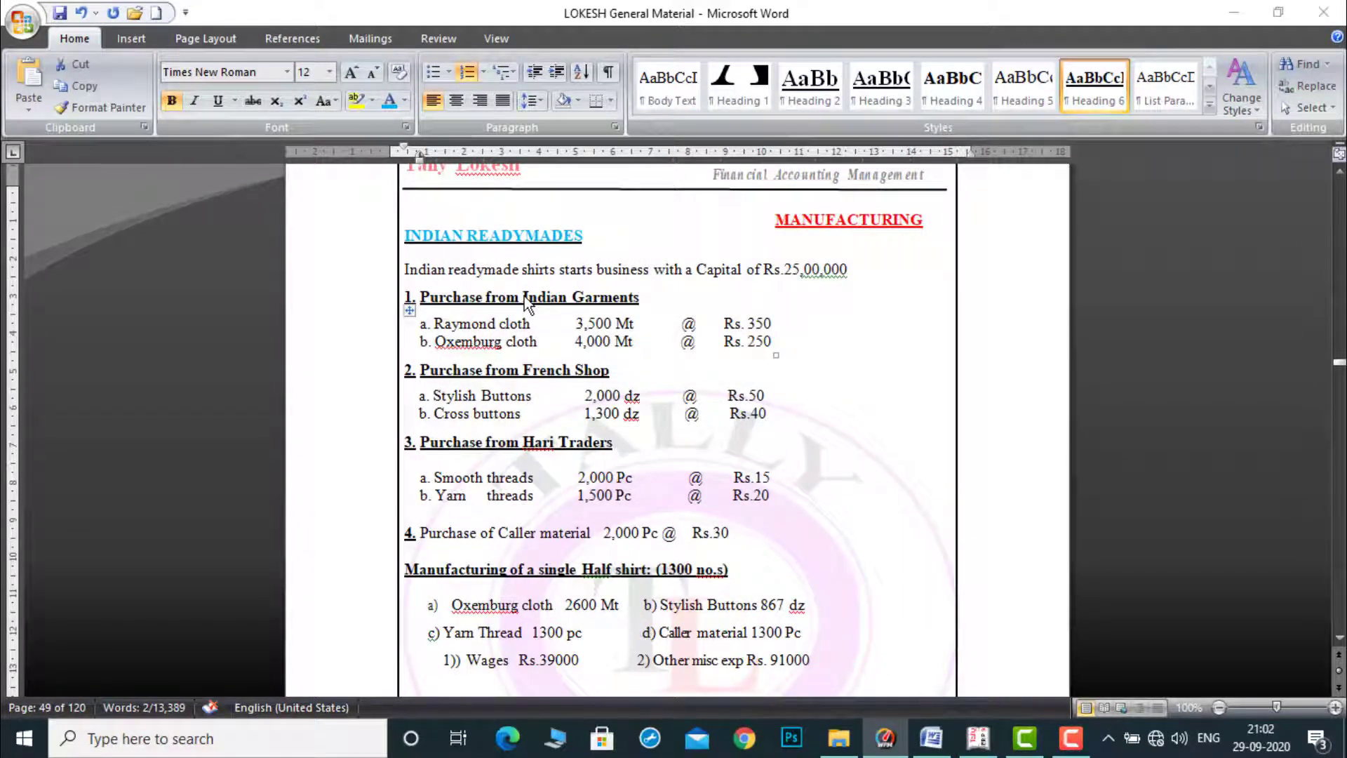
pyautogui.click(986, 743)
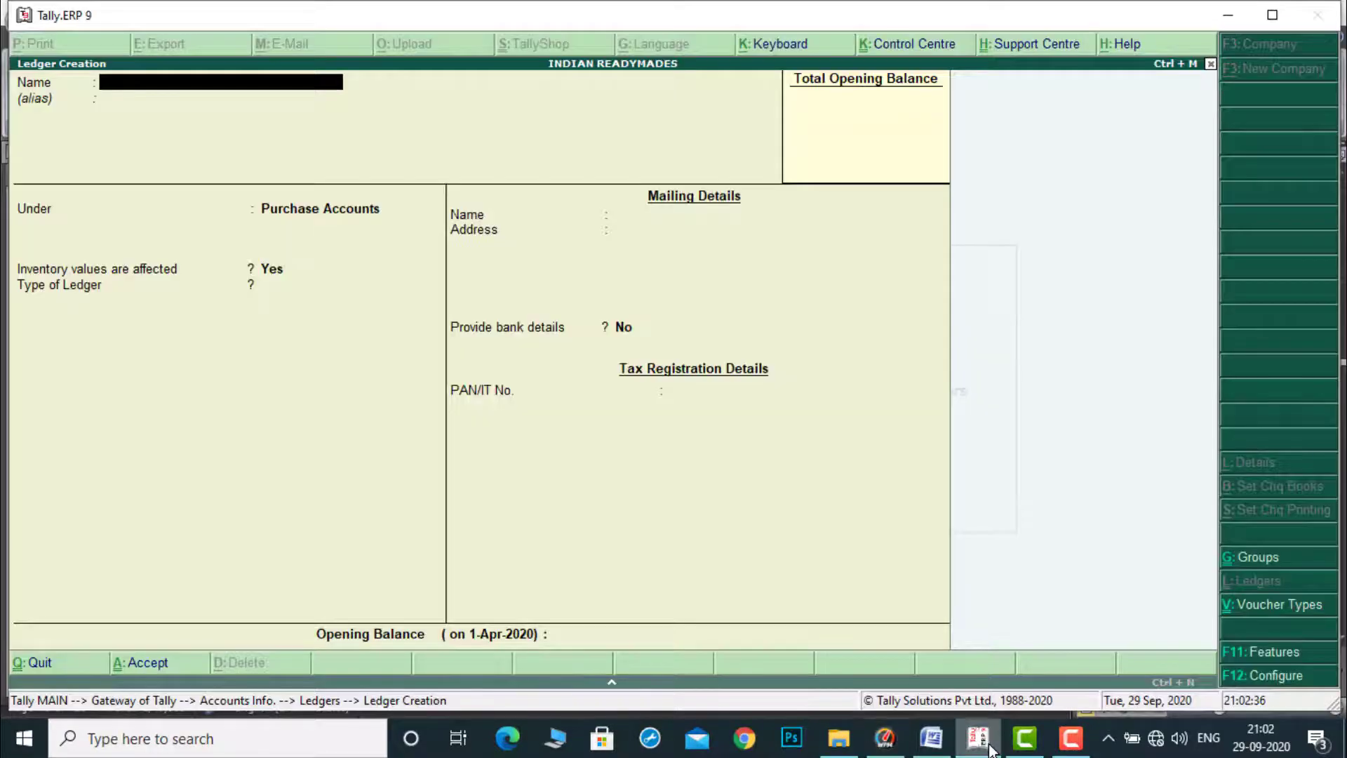
pyautogui.hotkey('ctrl', 'alt', 'v')
pyautogui.press('Return')
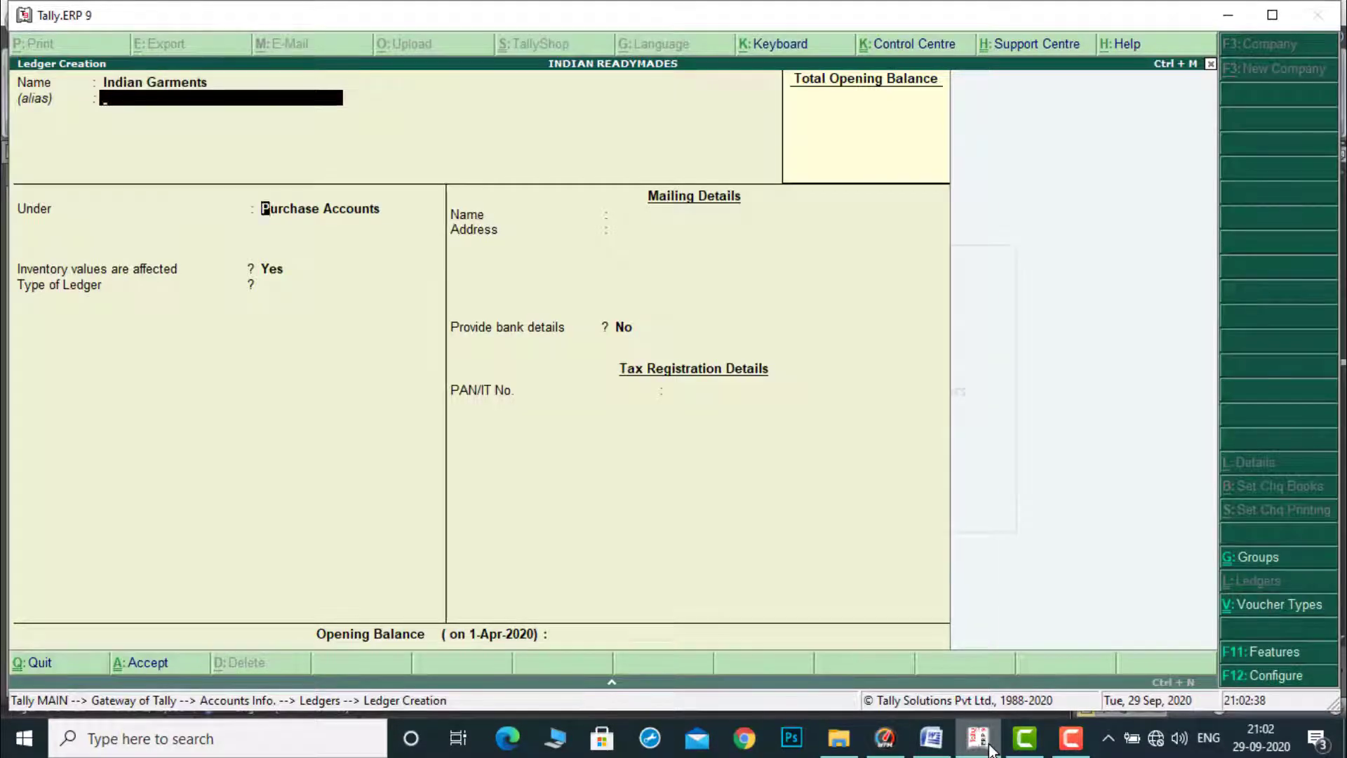
pyautogui.write('Su')
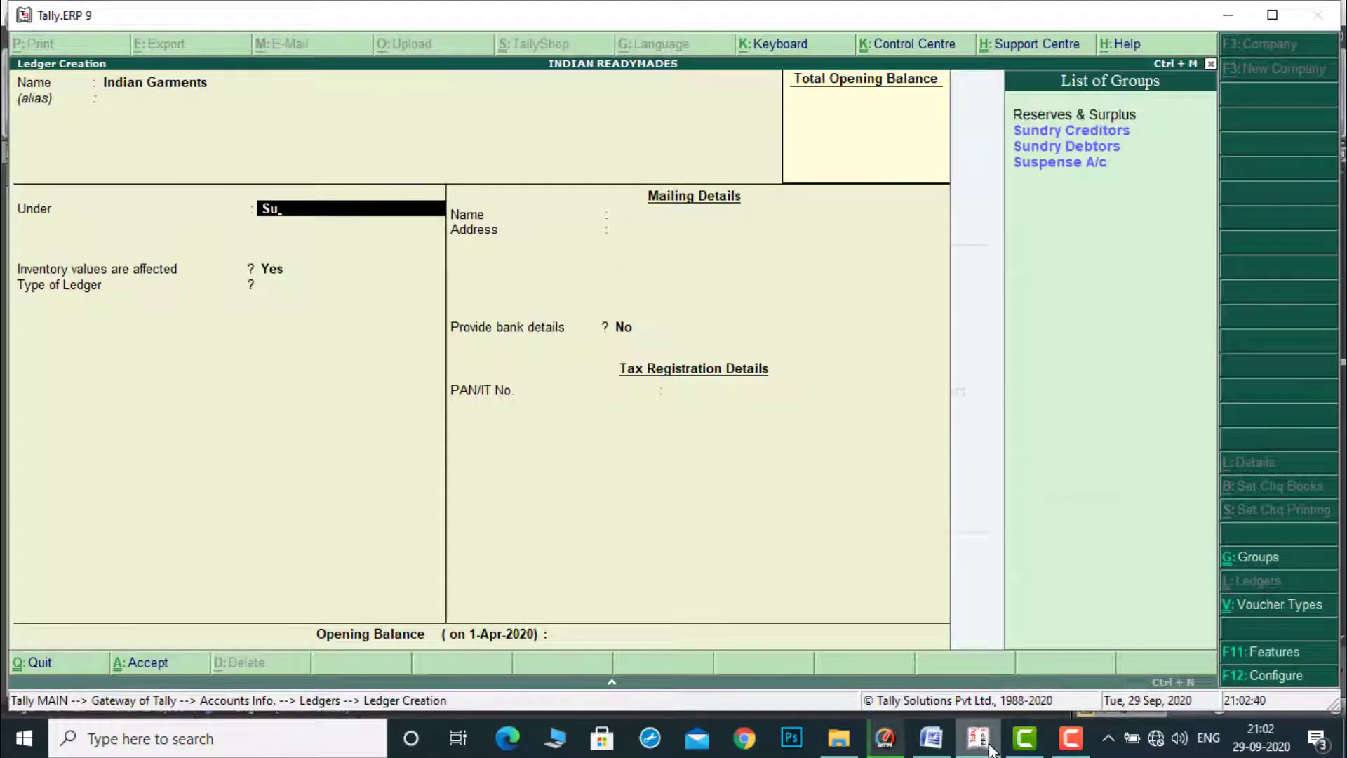
pyautogui.press('Return')
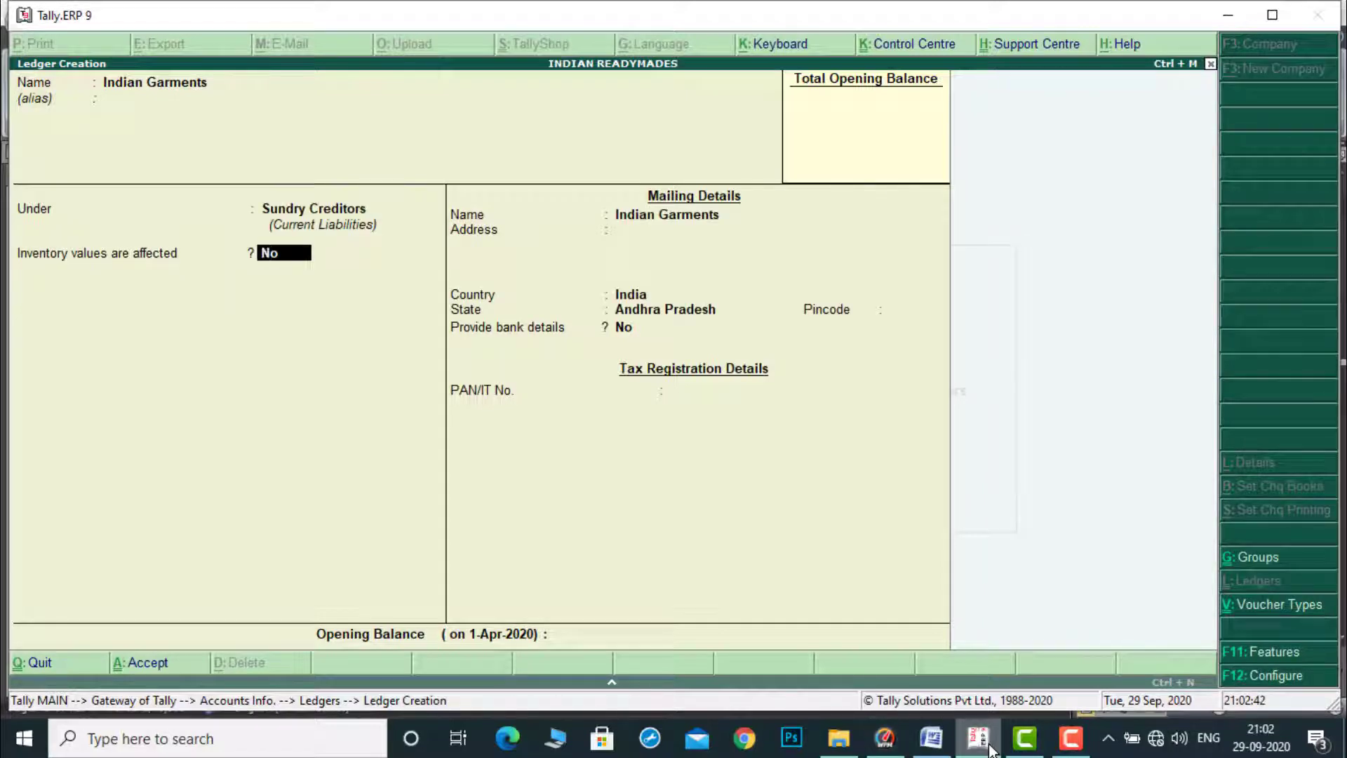
# Copy the supplier name French Shop from the Word document and save it as a Tally ledger under Sundry Creditors.
pyautogui.click(930, 738)
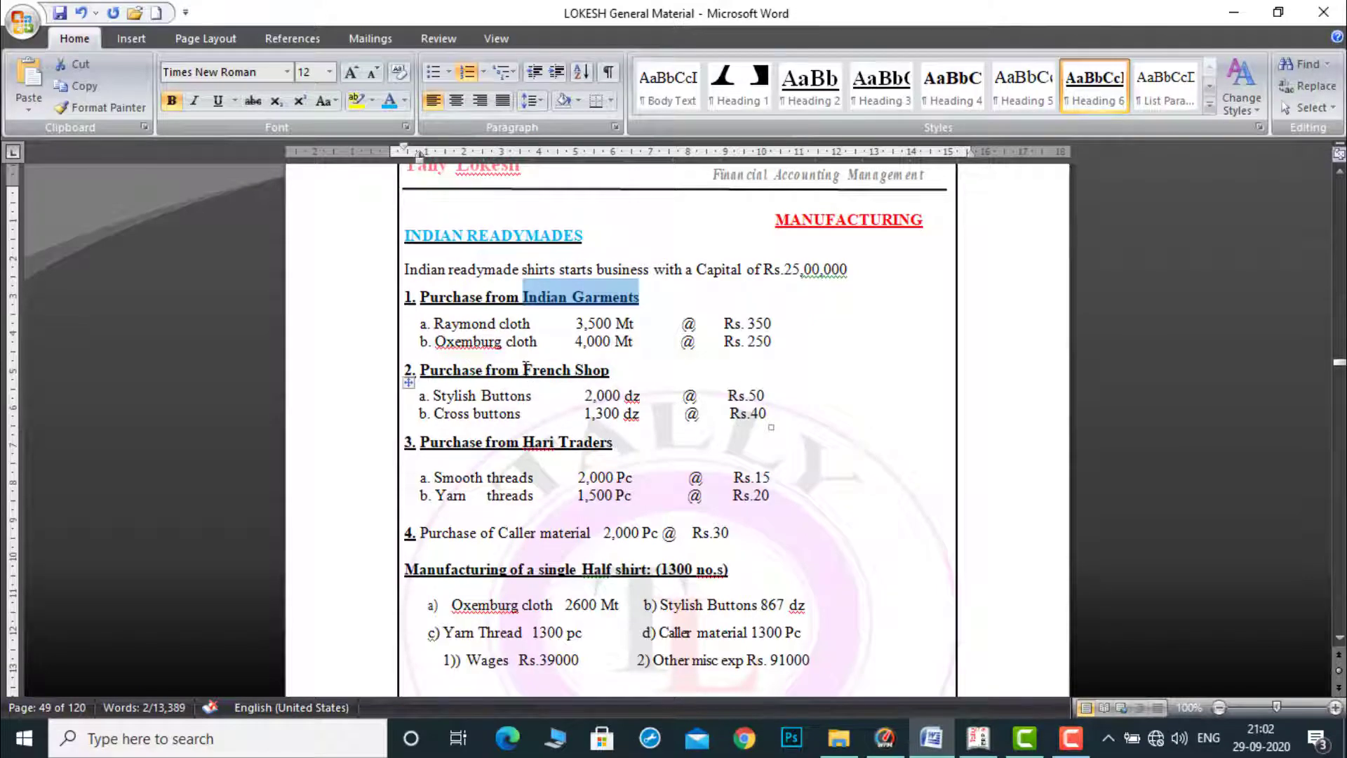
pyautogui.moveTo(523, 370); pyautogui.dragTo(610, 370)
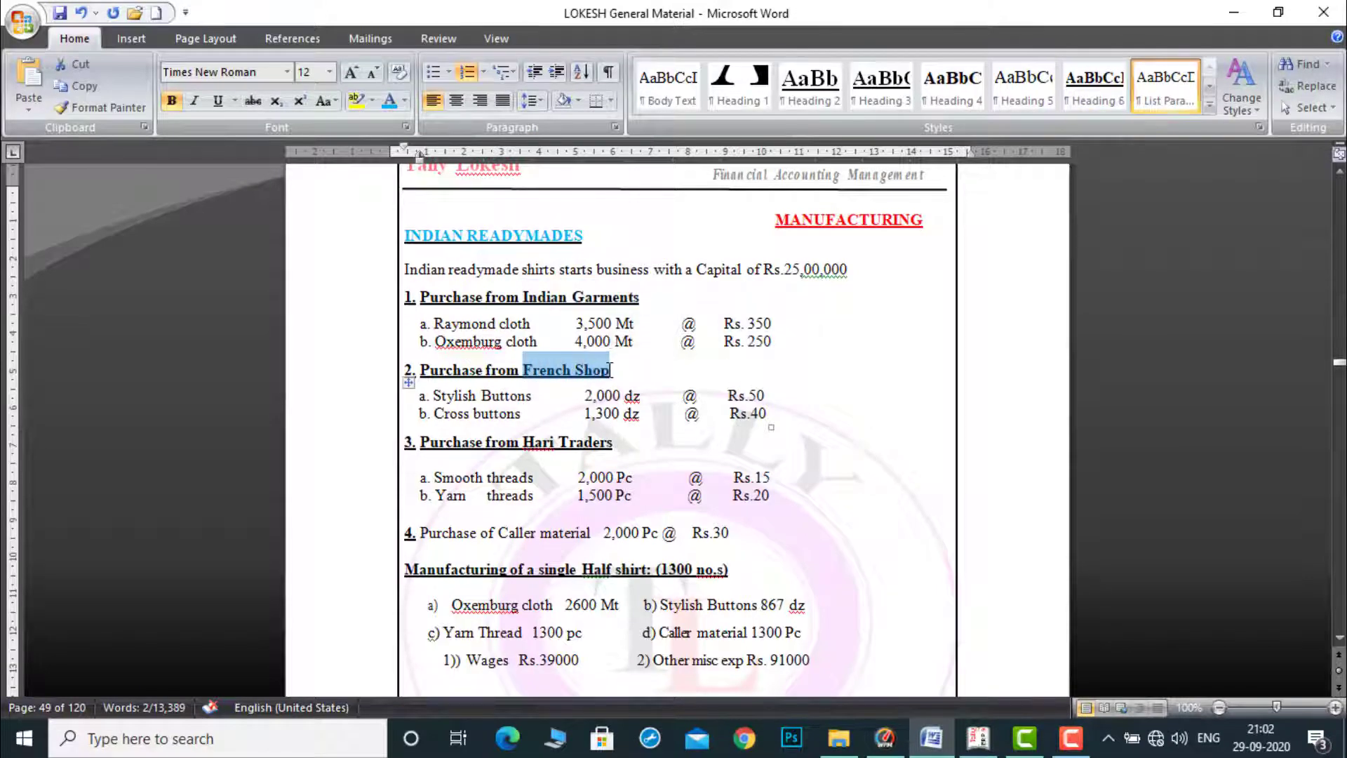
pyautogui.click(979, 747)
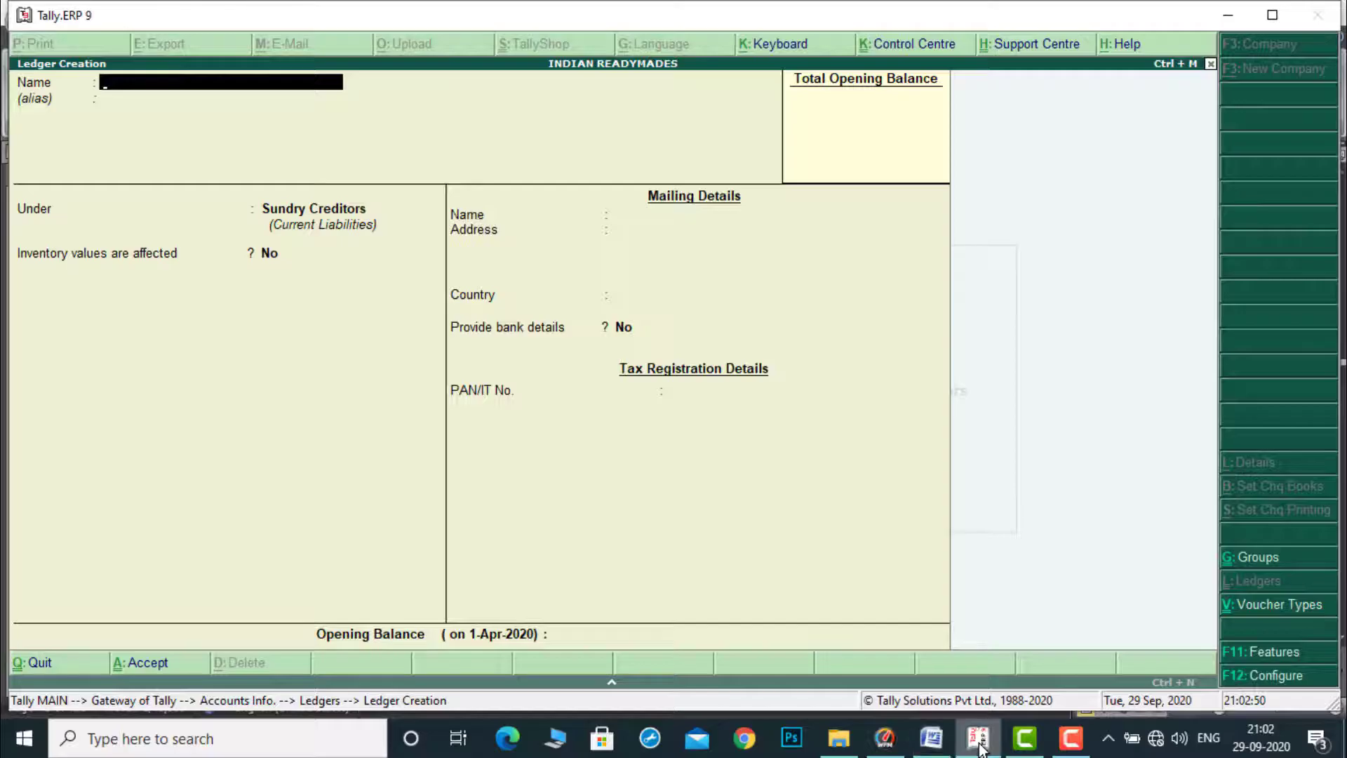
pyautogui.hotkey('ctrl', 'alt', 'v')
pyautogui.press('Return')
pyautogui.press('Return')
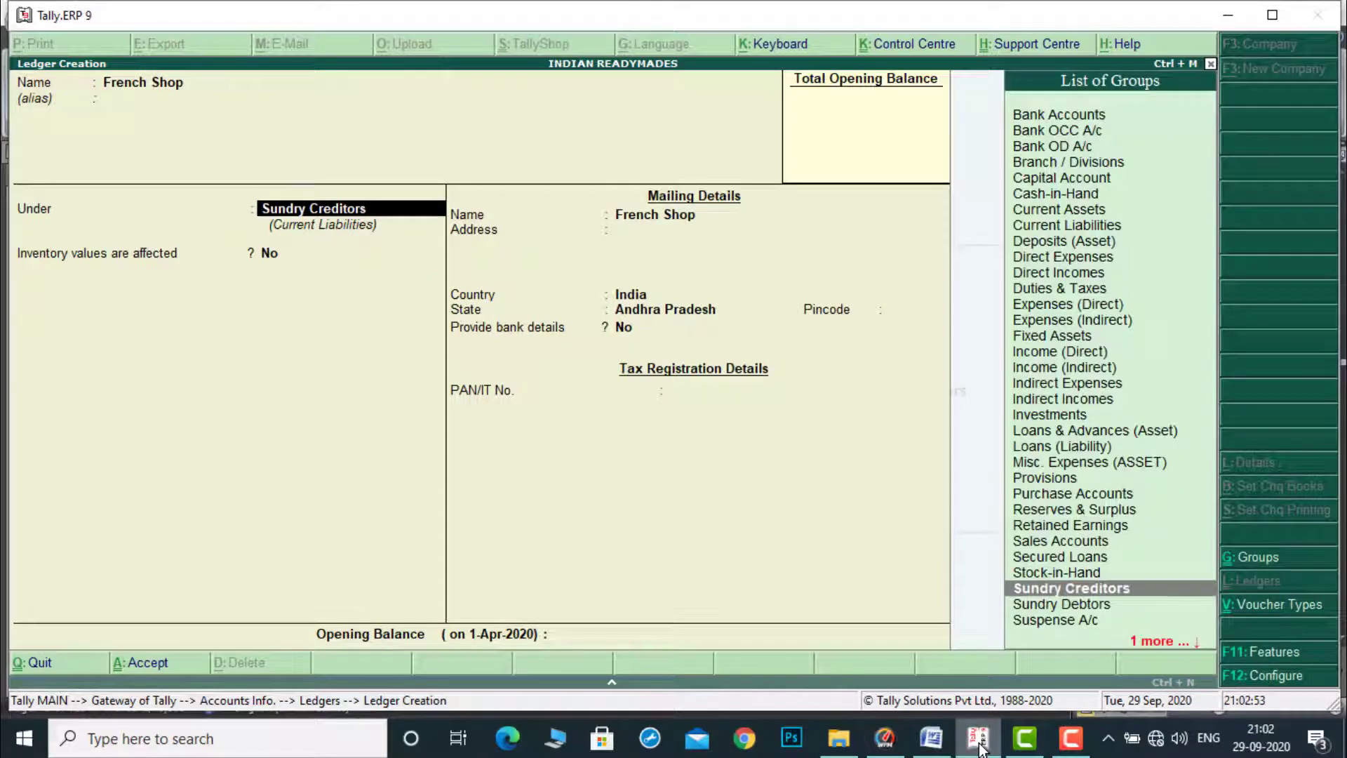
pyautogui.hotkey('ctrl', 'a')
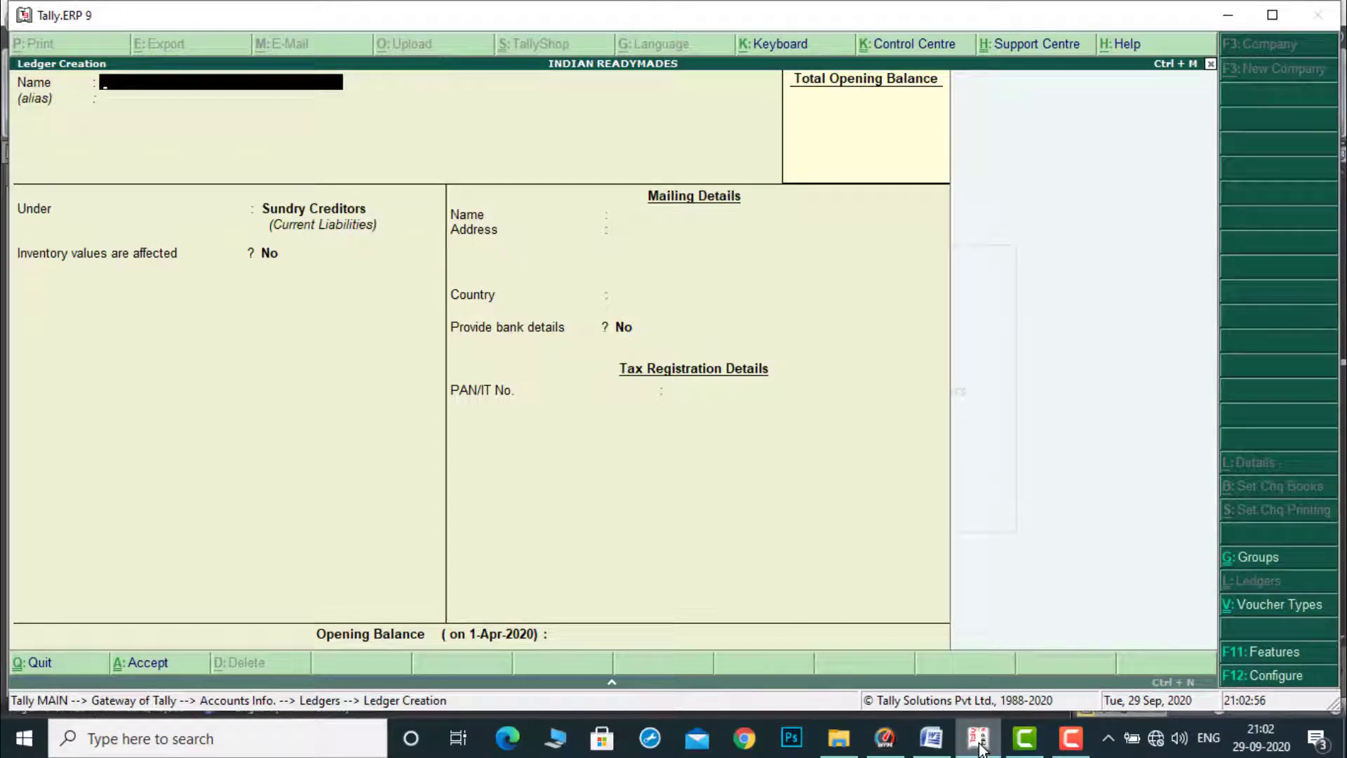
# Copy the supplier name Hari Traders from the Word document and save it as a Tally ledger under Sundry Creditors.
pyautogui.click(915, 732)
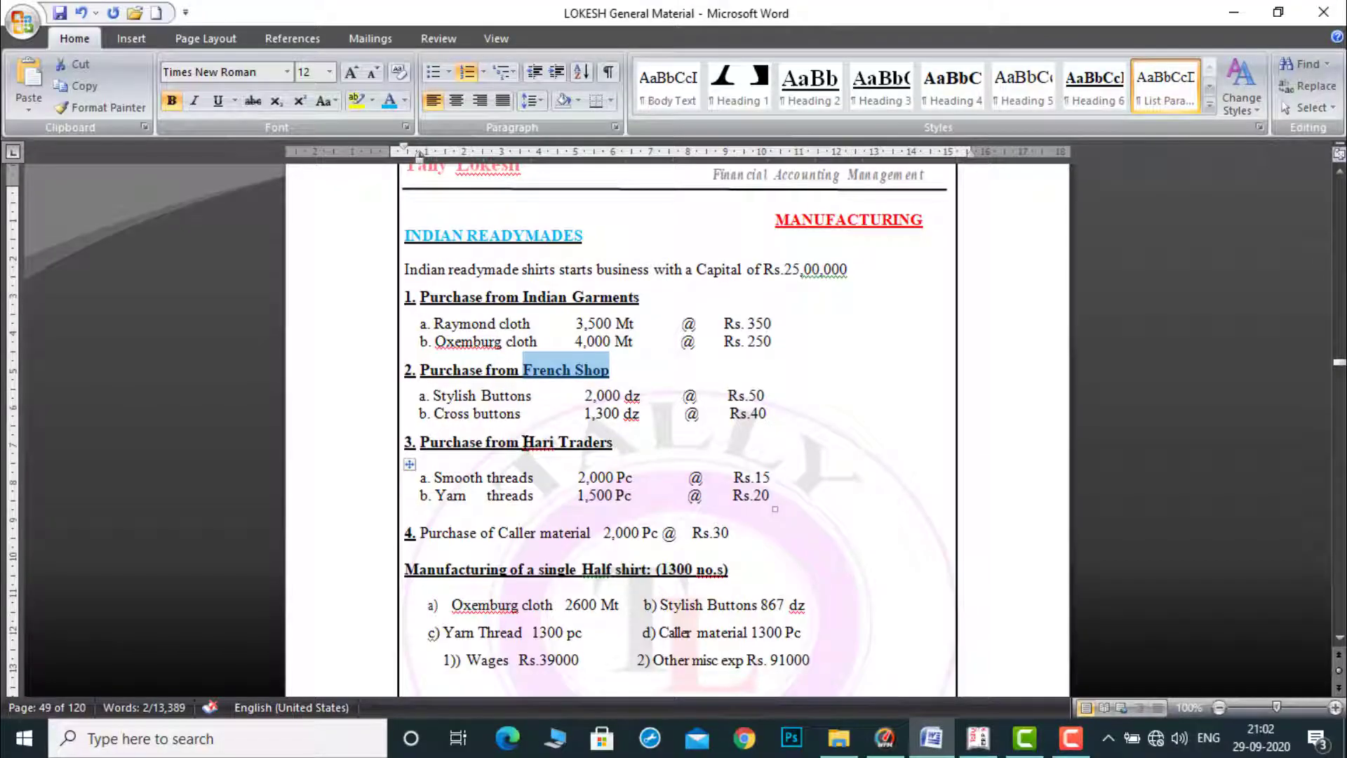
pyautogui.moveTo(523, 442); pyautogui.dragTo(604, 442)
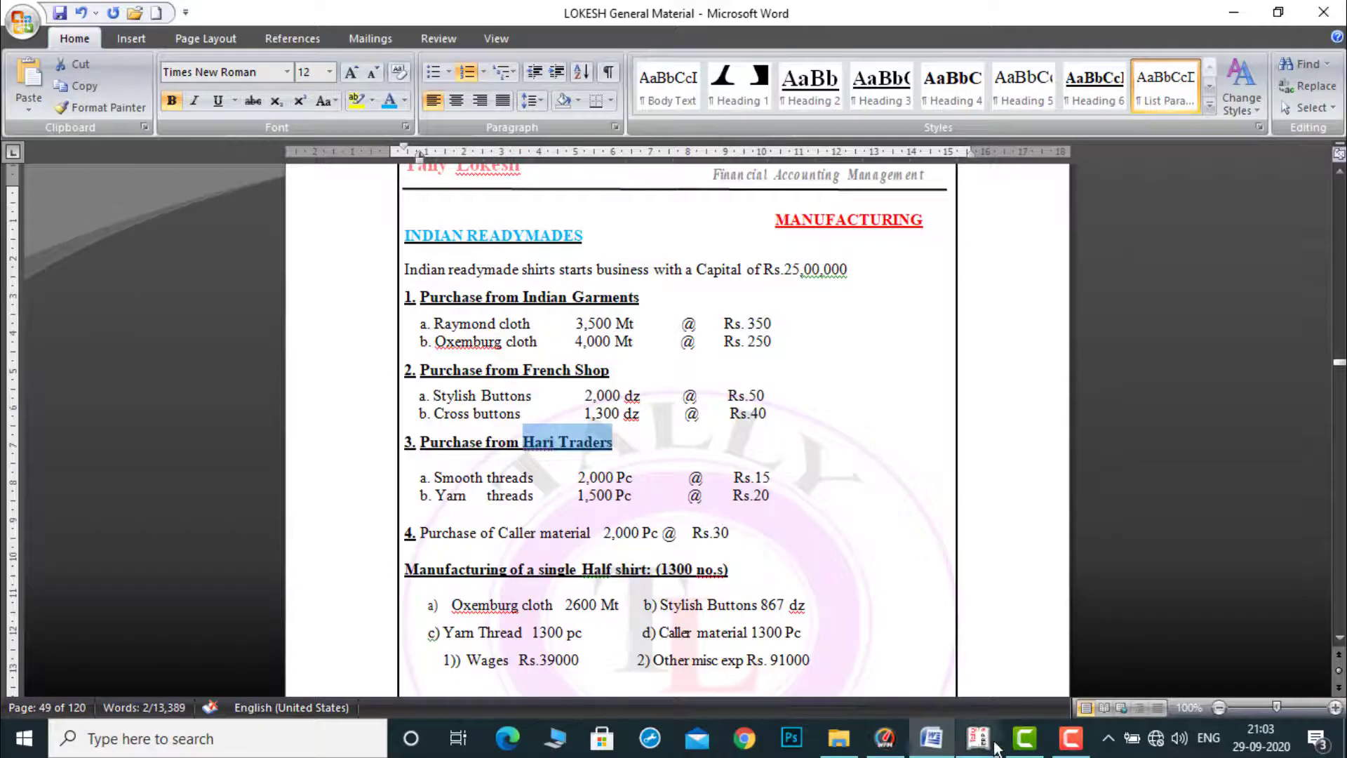
pyautogui.click(991, 745)
pyautogui.hotkey('ctrl', 'alt', 'v')
pyautogui.press('Return')
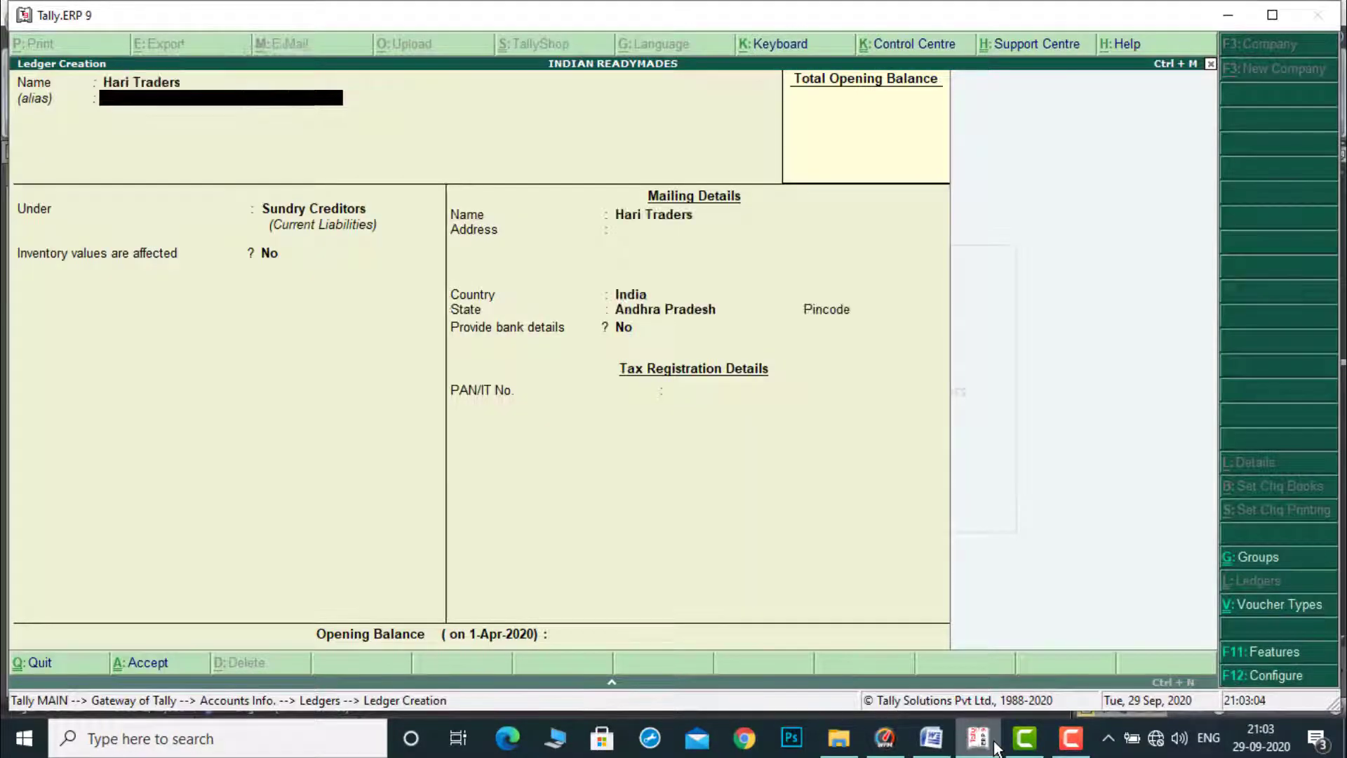
pyautogui.press('Return')
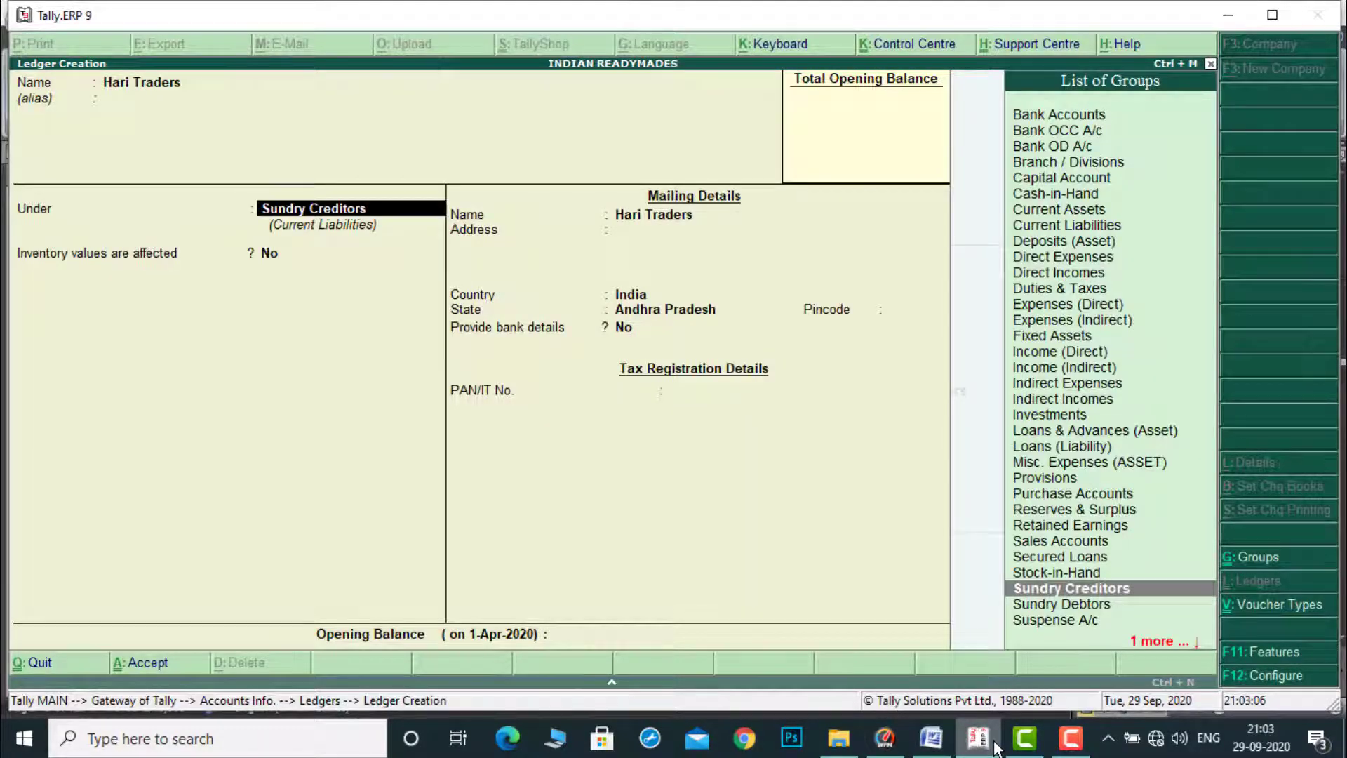
pyautogui.hotkey('ctrl', 'a')
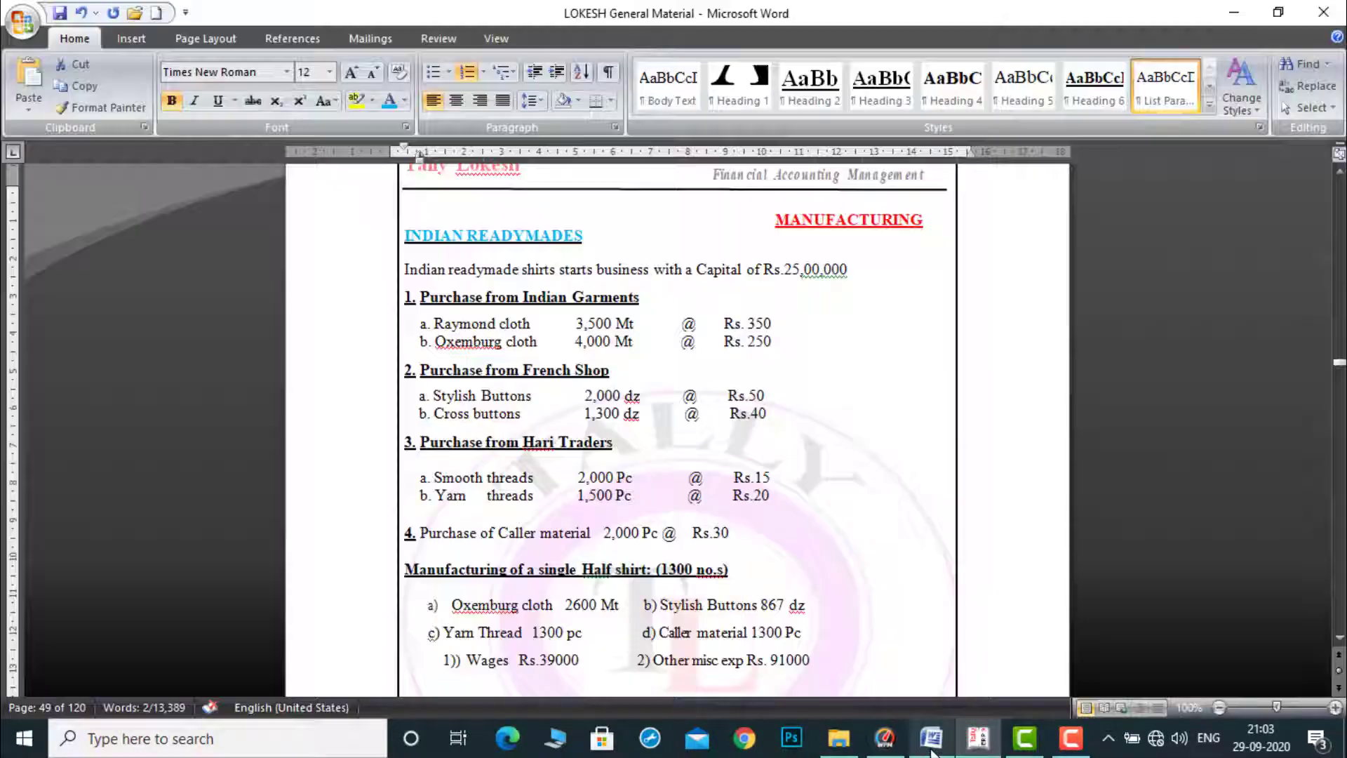
# Switch to the Word document and copy the expense name Wages from the half shirt manufacturing section.
pyautogui.click(931, 738)
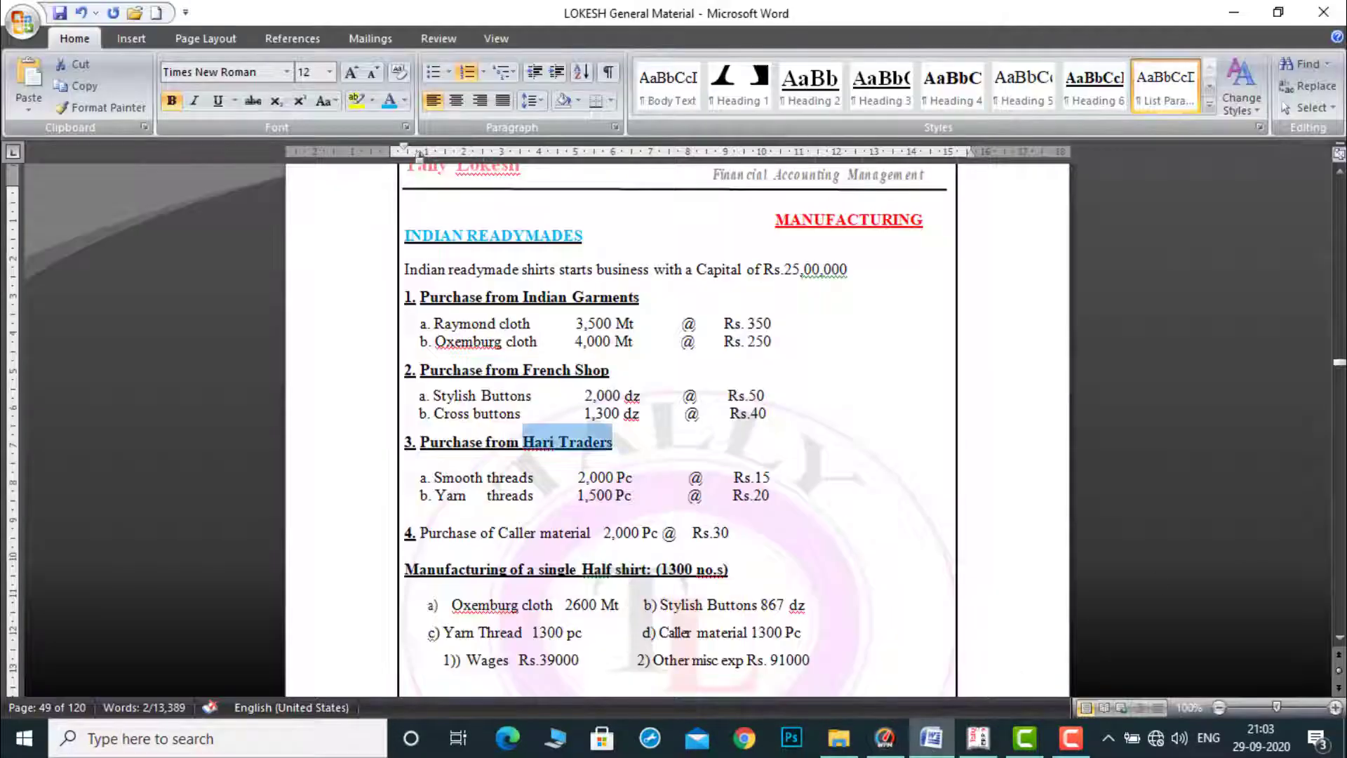
pyautogui.click(1339, 637)
pyautogui.click(1339, 637)
pyautogui.click(1340, 637)
pyautogui.click(1339, 637)
pyautogui.click(1340, 637)
pyautogui.click(1339, 637)
pyautogui.click(1339, 637)
pyautogui.click(1340, 638)
pyautogui.click(1340, 638)
pyautogui.click(1340, 639)
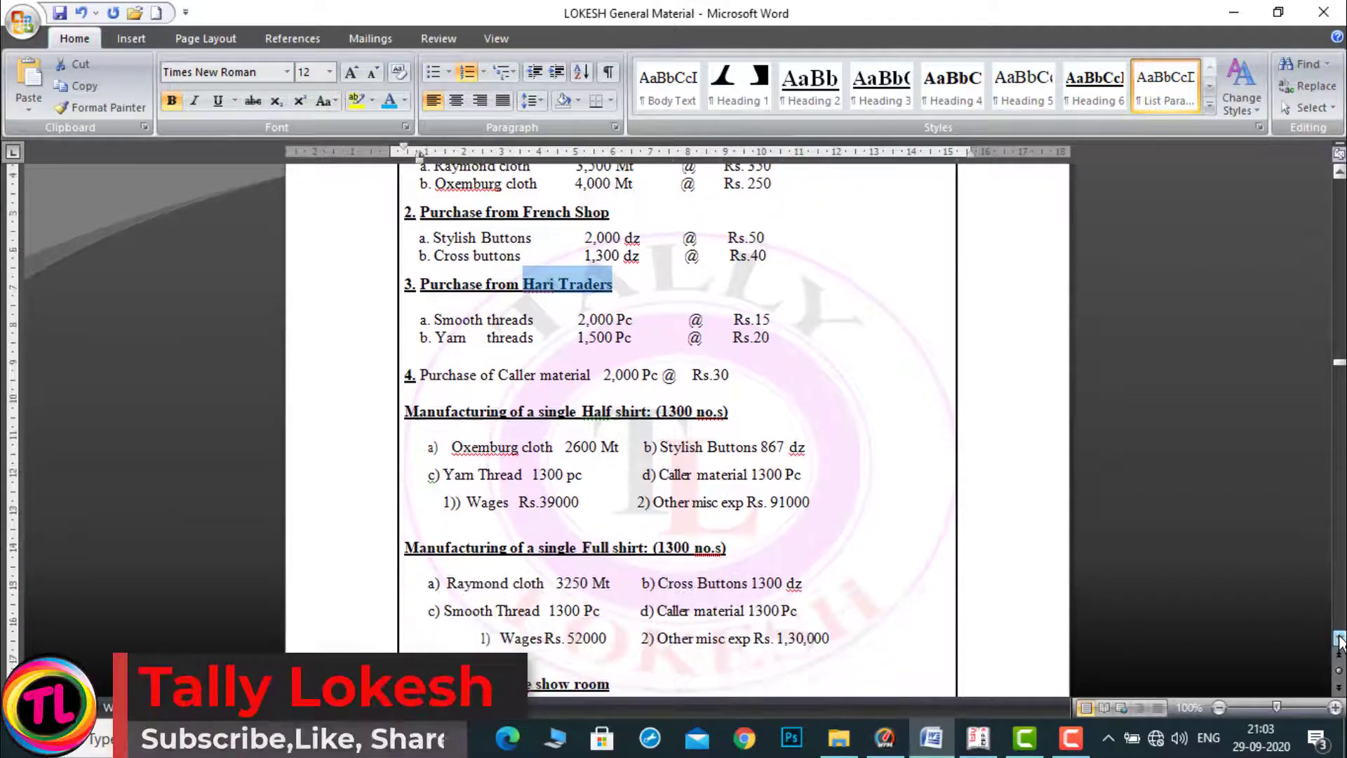
pyautogui.click(1340, 638)
pyautogui.moveTo(467, 489); pyautogui.dragTo(510, 494)
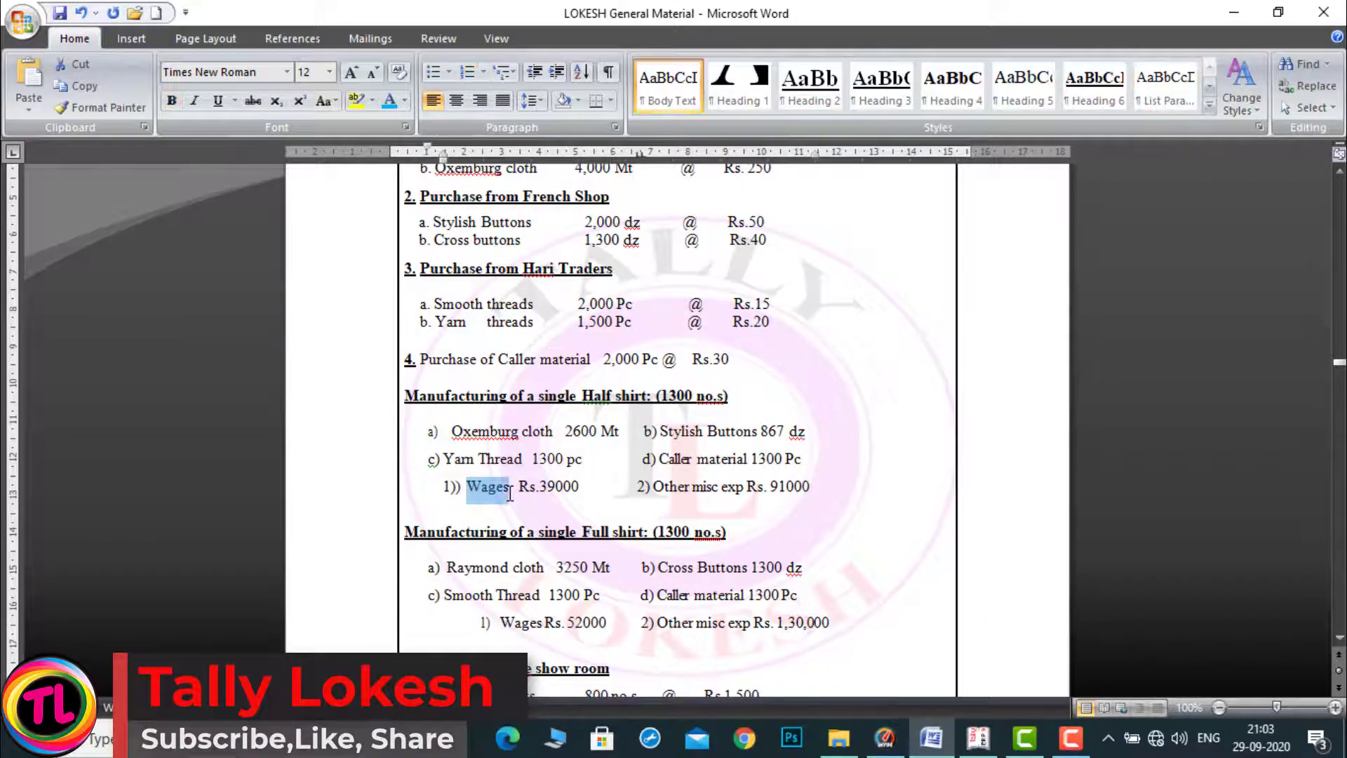
# Switch to Tally and create a ledger named Wages under Direct Expenses, leaving inventory values affected at No, and save it.
pyautogui.click(978, 738)
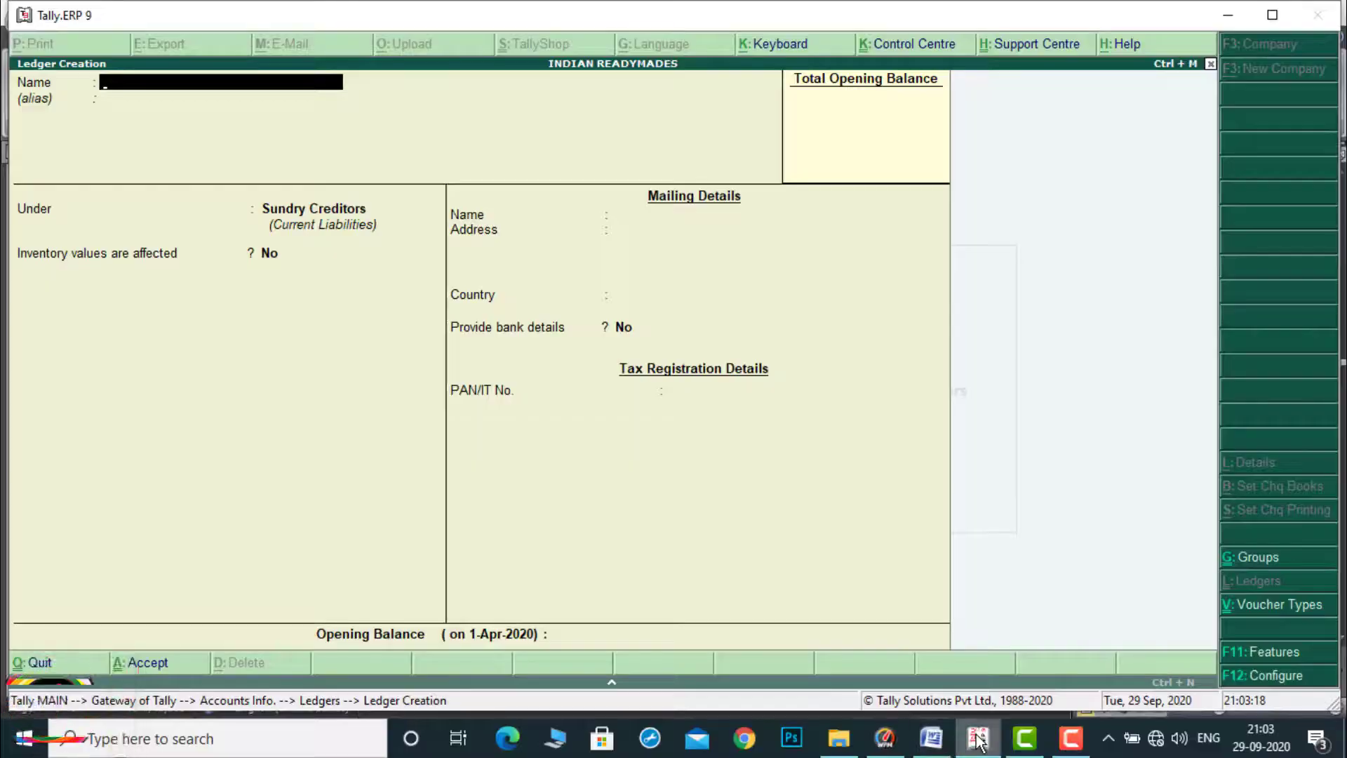
pyautogui.hotkey('ctrl', 'alt', 'v')
pyautogui.press('Return')
pyautogui.press('Return')
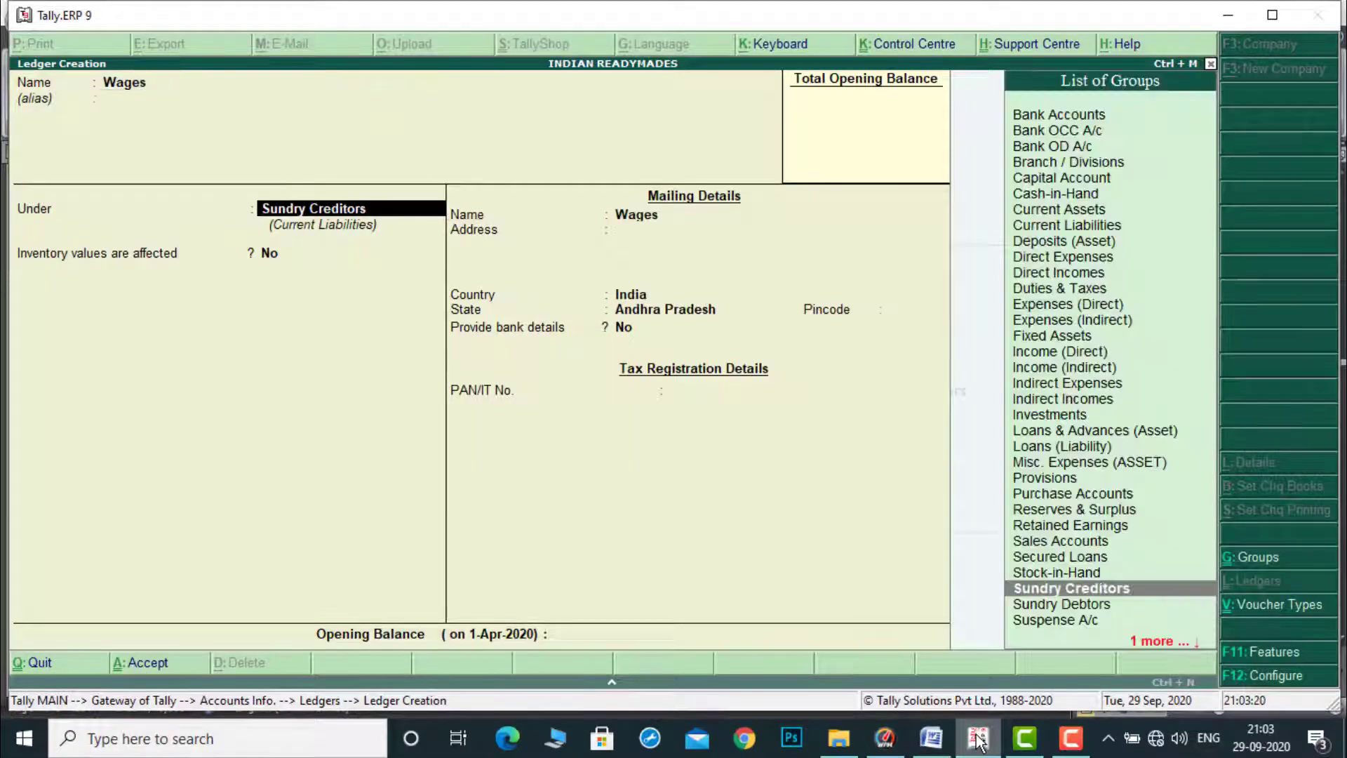
pyautogui.write('Di')
pyautogui.press('Down')
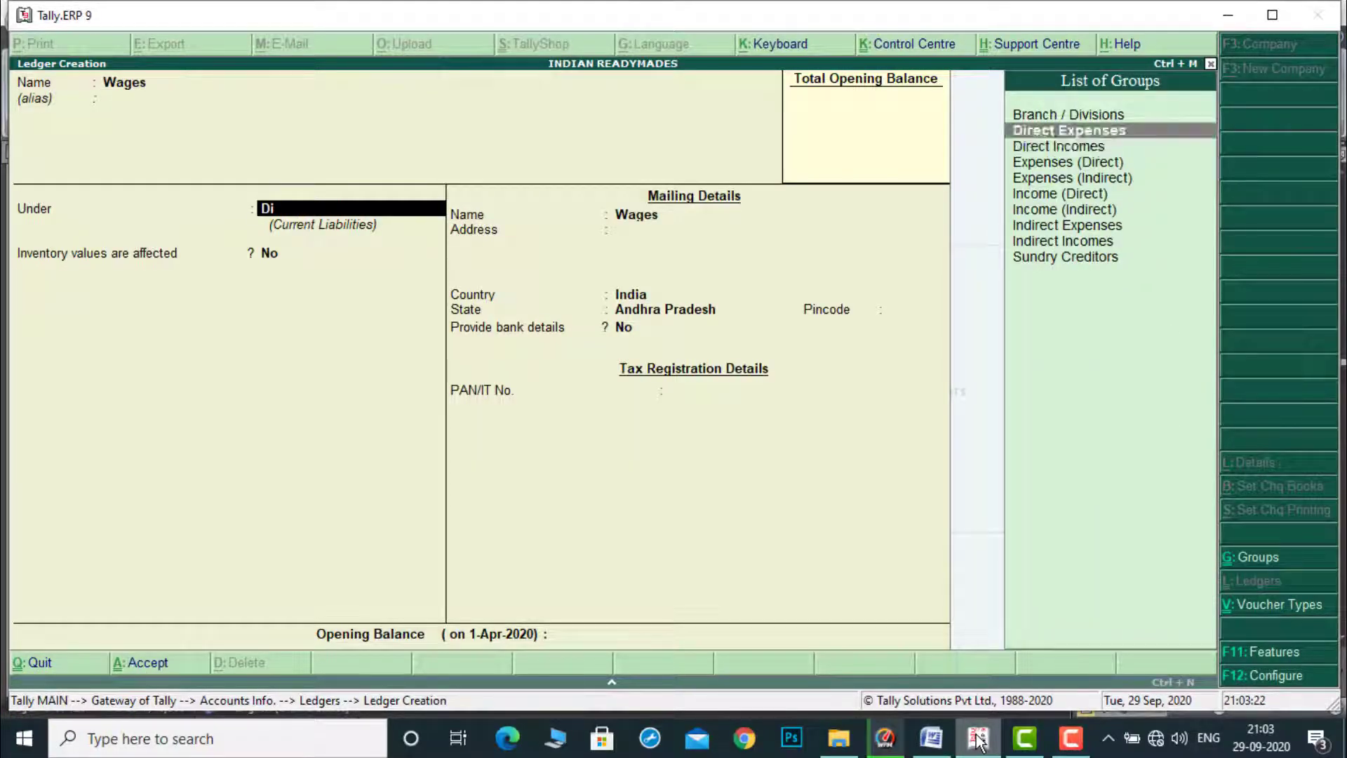
pyautogui.press('Return')
pyautogui.press('Return')
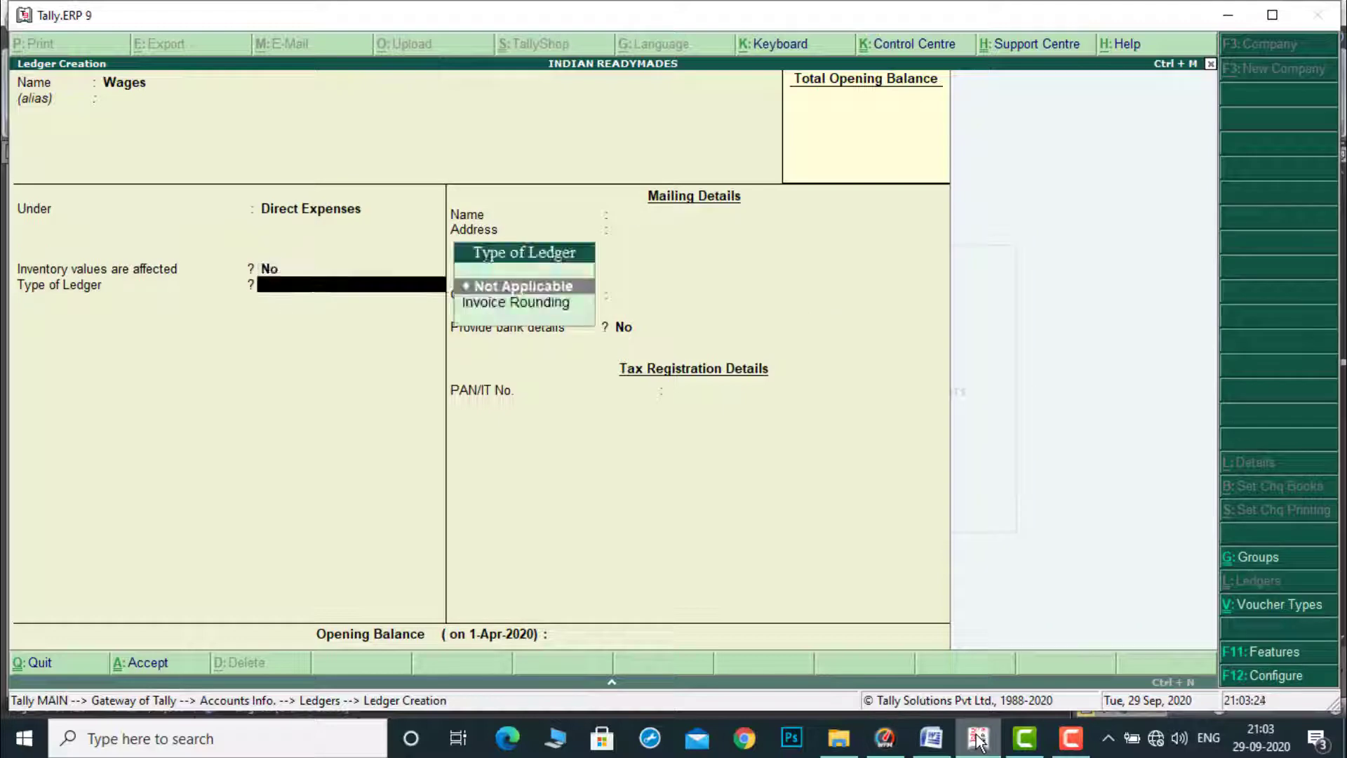
pyautogui.hotkey('ctrl', 'a')
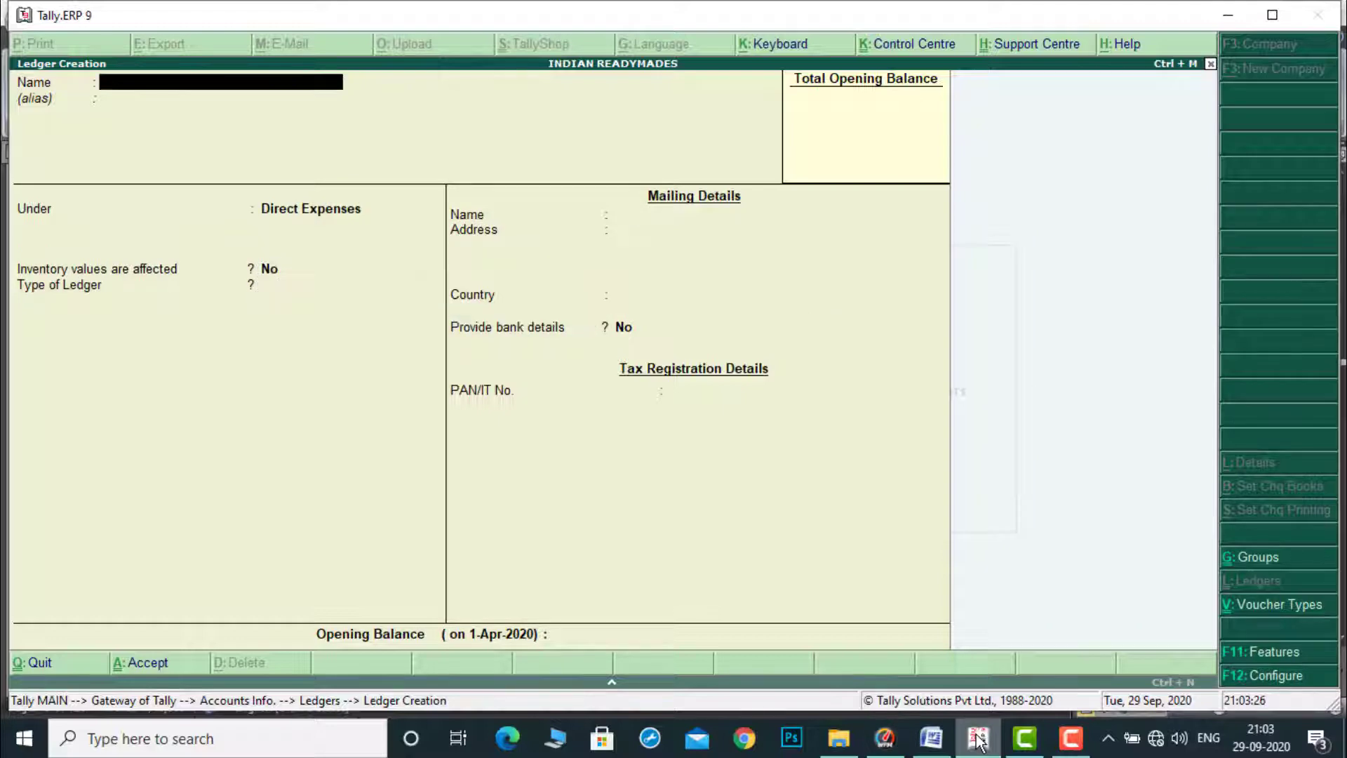
# Copy Other misc exp from the half shirt section in Word and create a Tally ledger with that name under Direct Expenses.
pyautogui.click(931, 738)
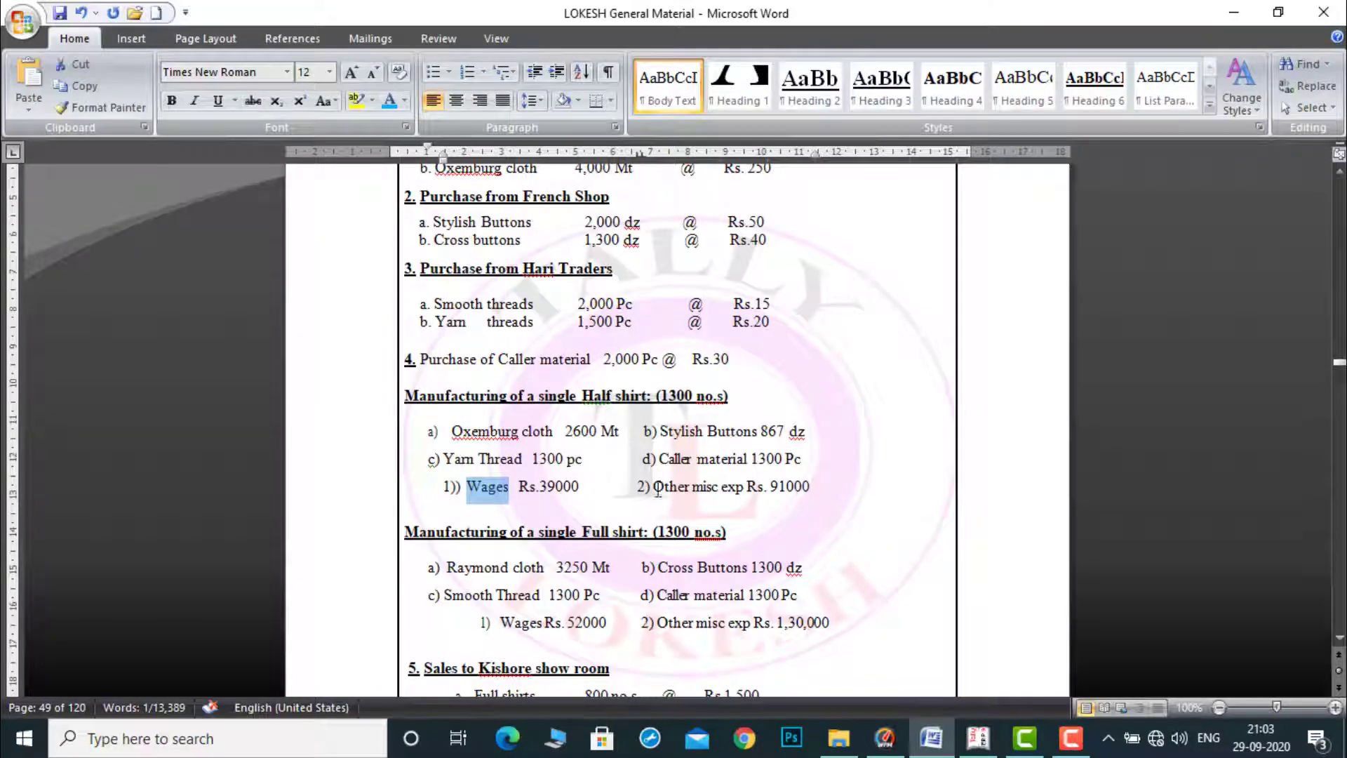
pyautogui.moveTo(653, 491); pyautogui.dragTo(736, 494)
pyautogui.hotkey('ctrl', 'c')
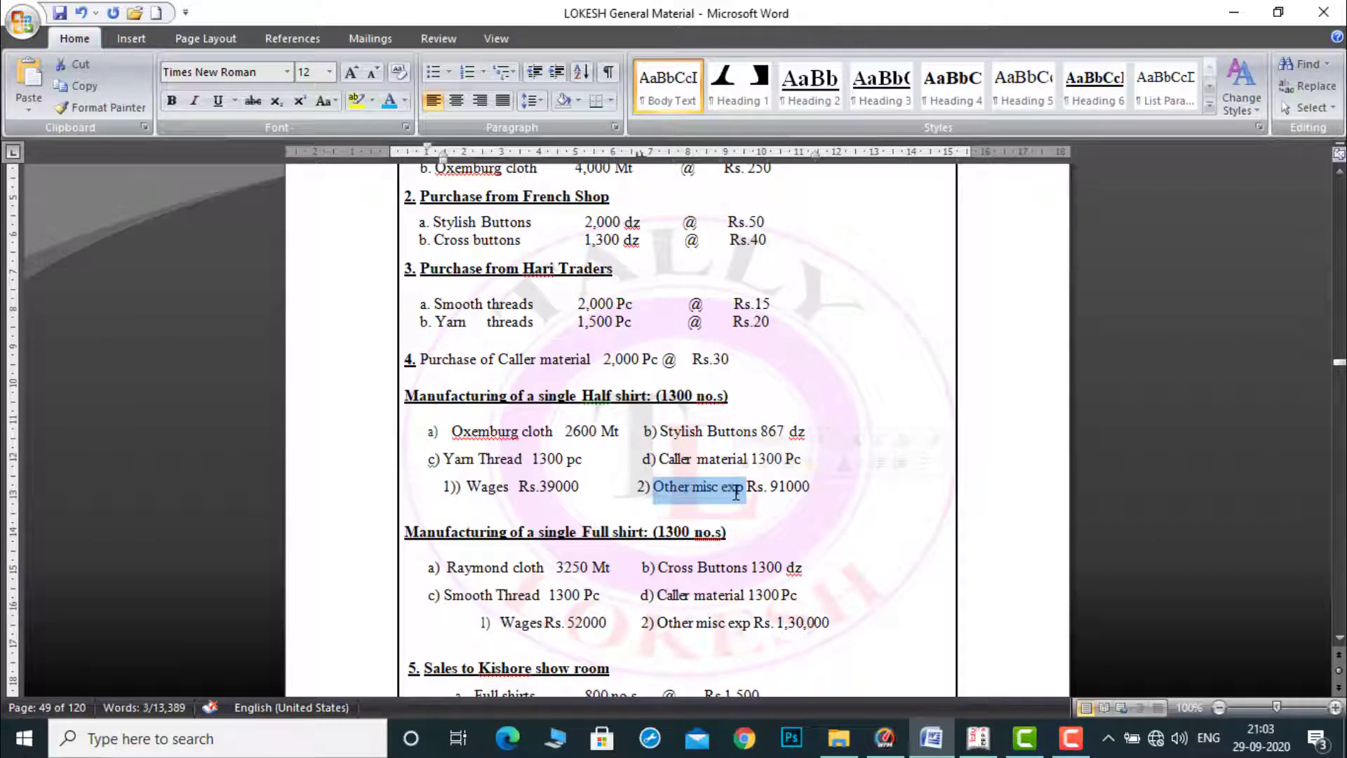
pyautogui.click(977, 742)
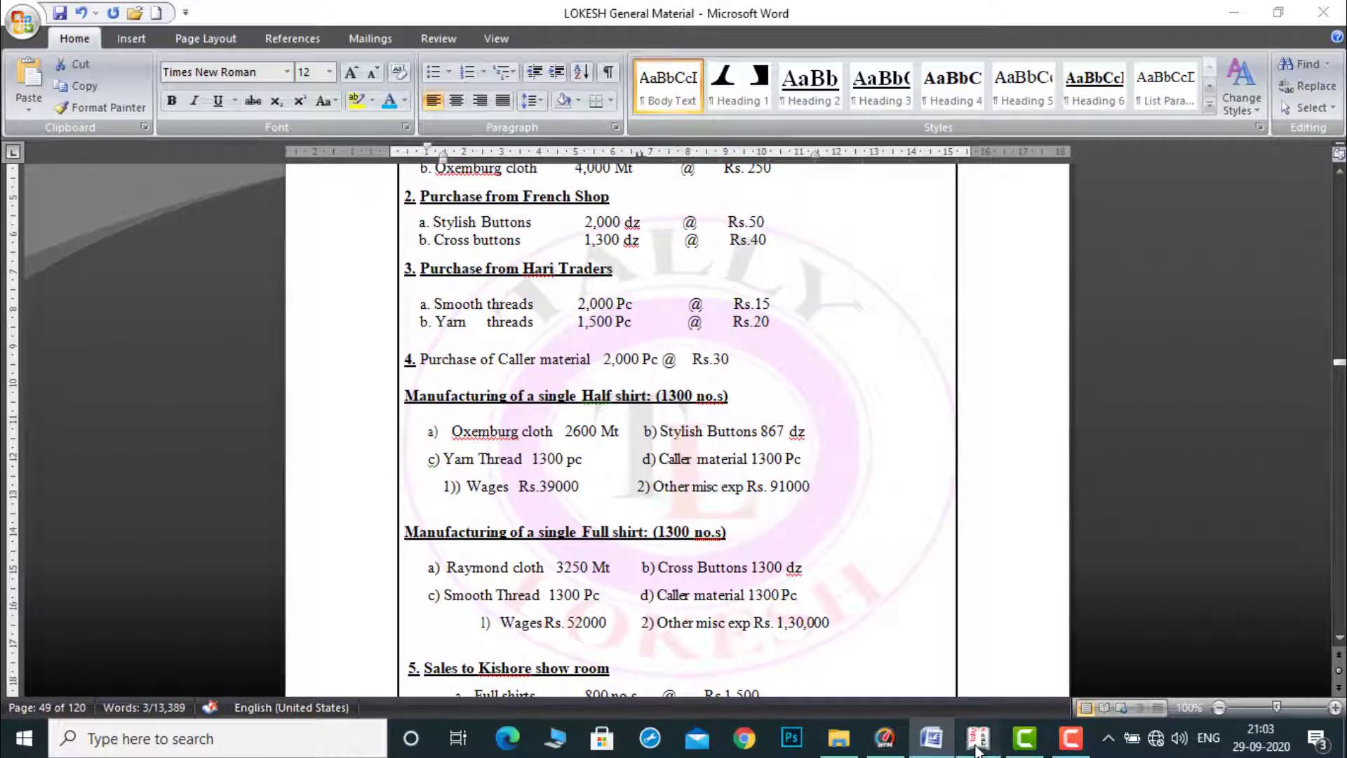
pyautogui.hotkey('ctrl', 'v')
pyautogui.press('Return')
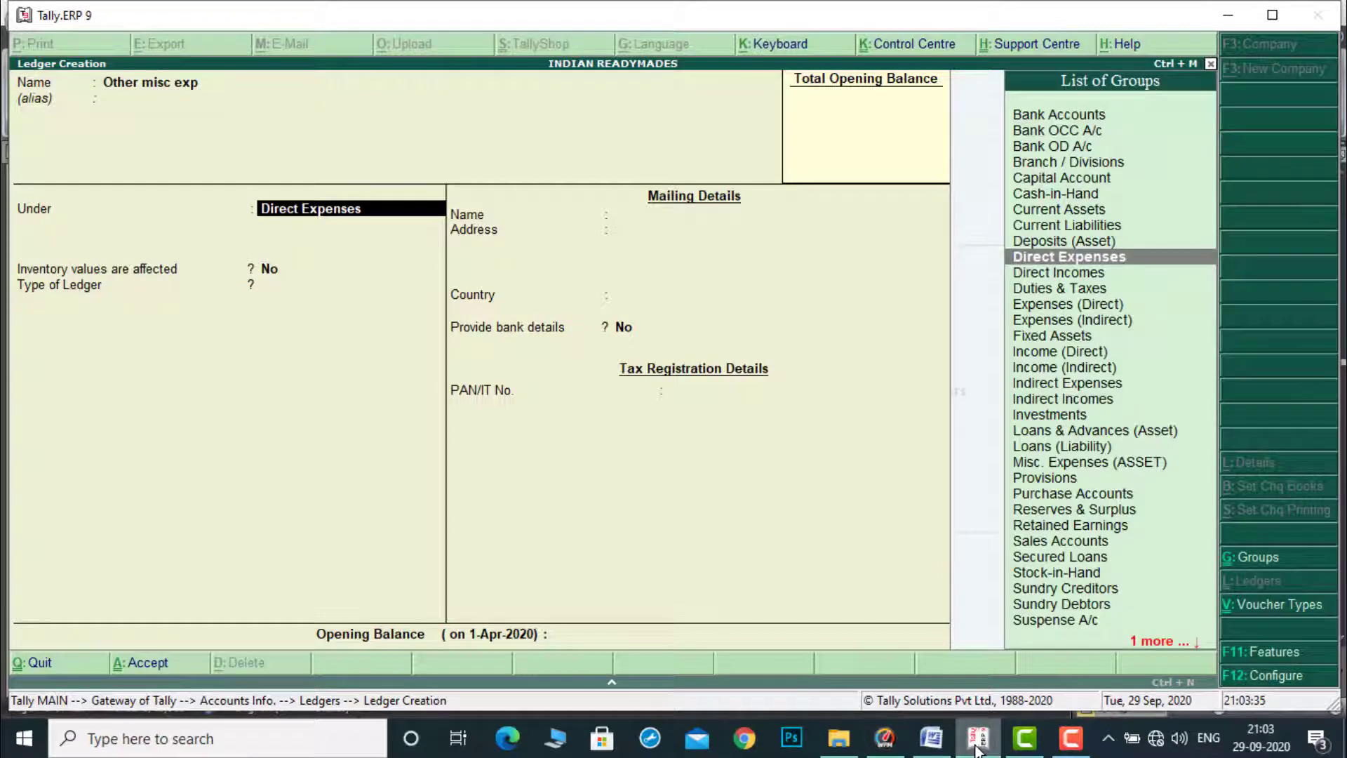
# Switch to the Word document and copy the word Sales from the heading for sales to Kishore show room.
pyautogui.click(940, 747)
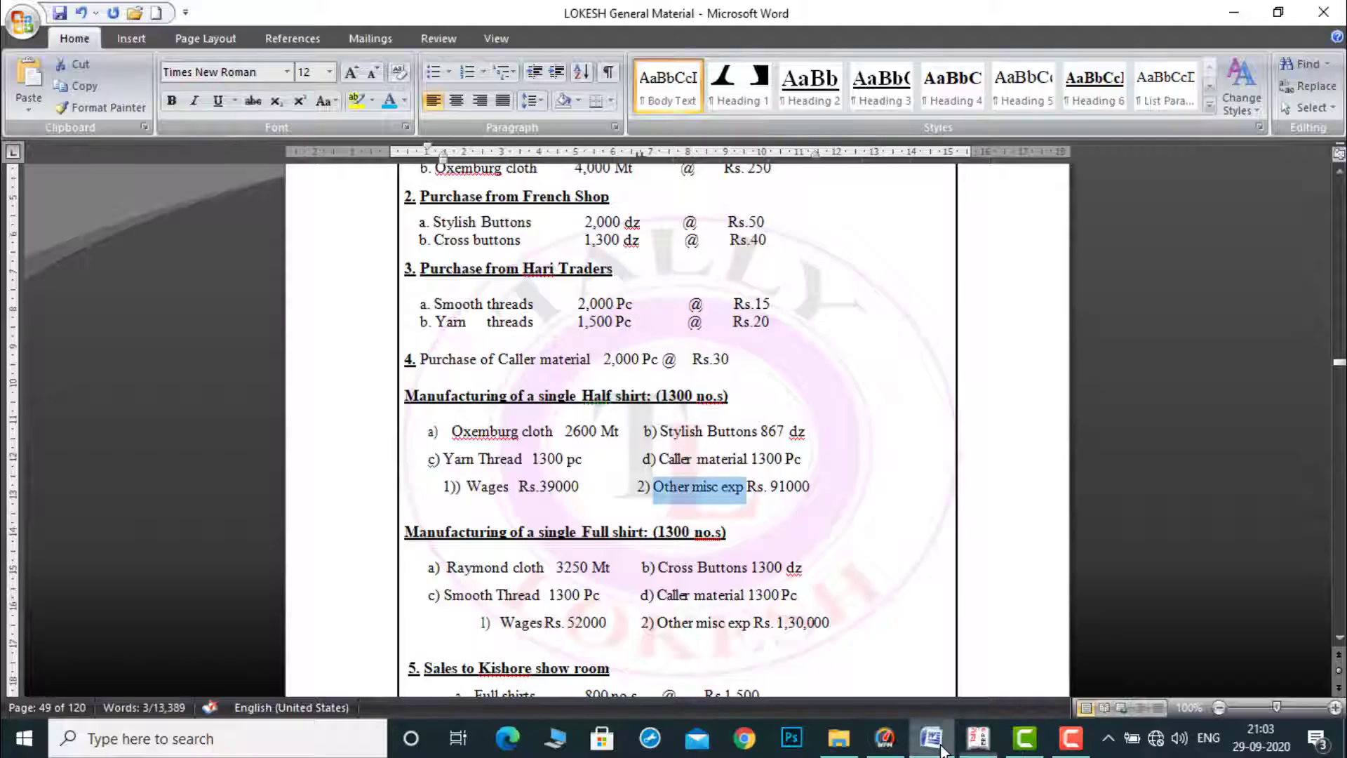
pyautogui.click(1338, 638)
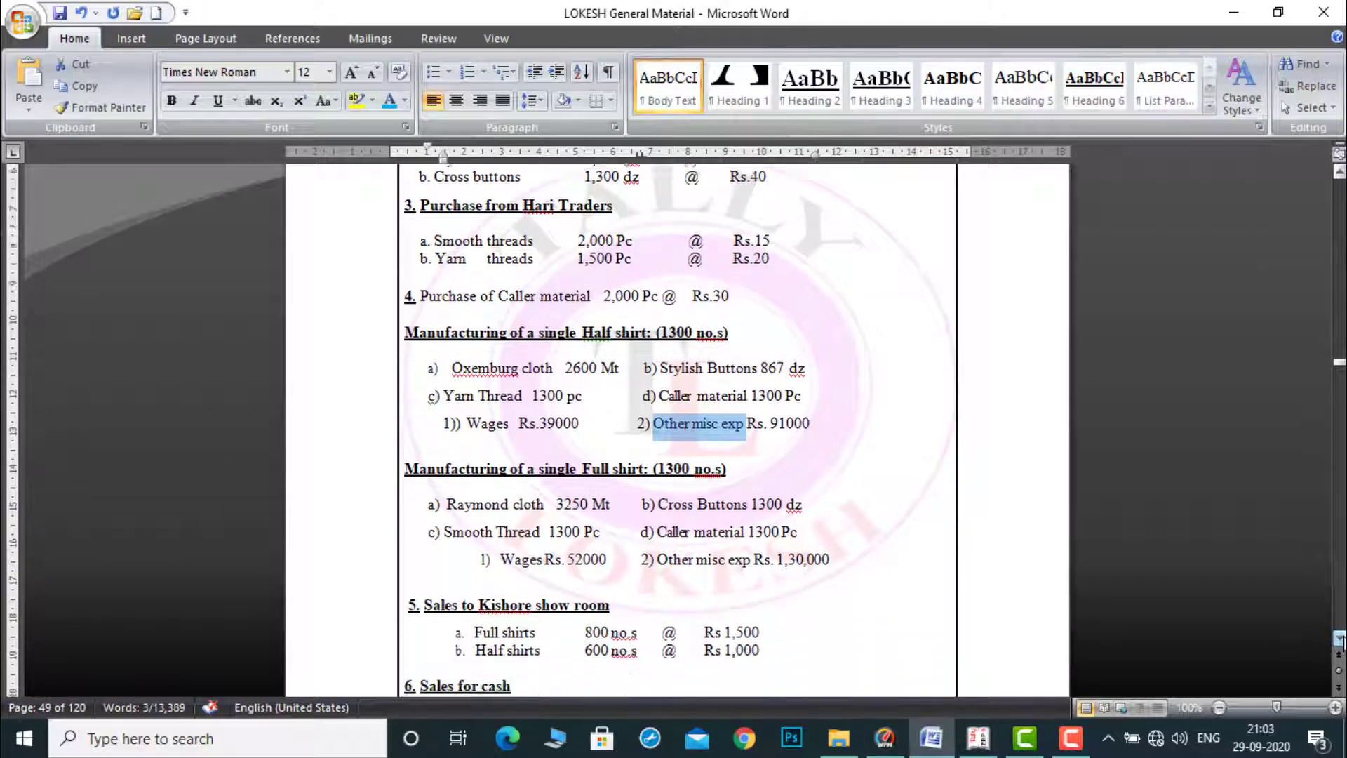
pyautogui.click(1339, 638)
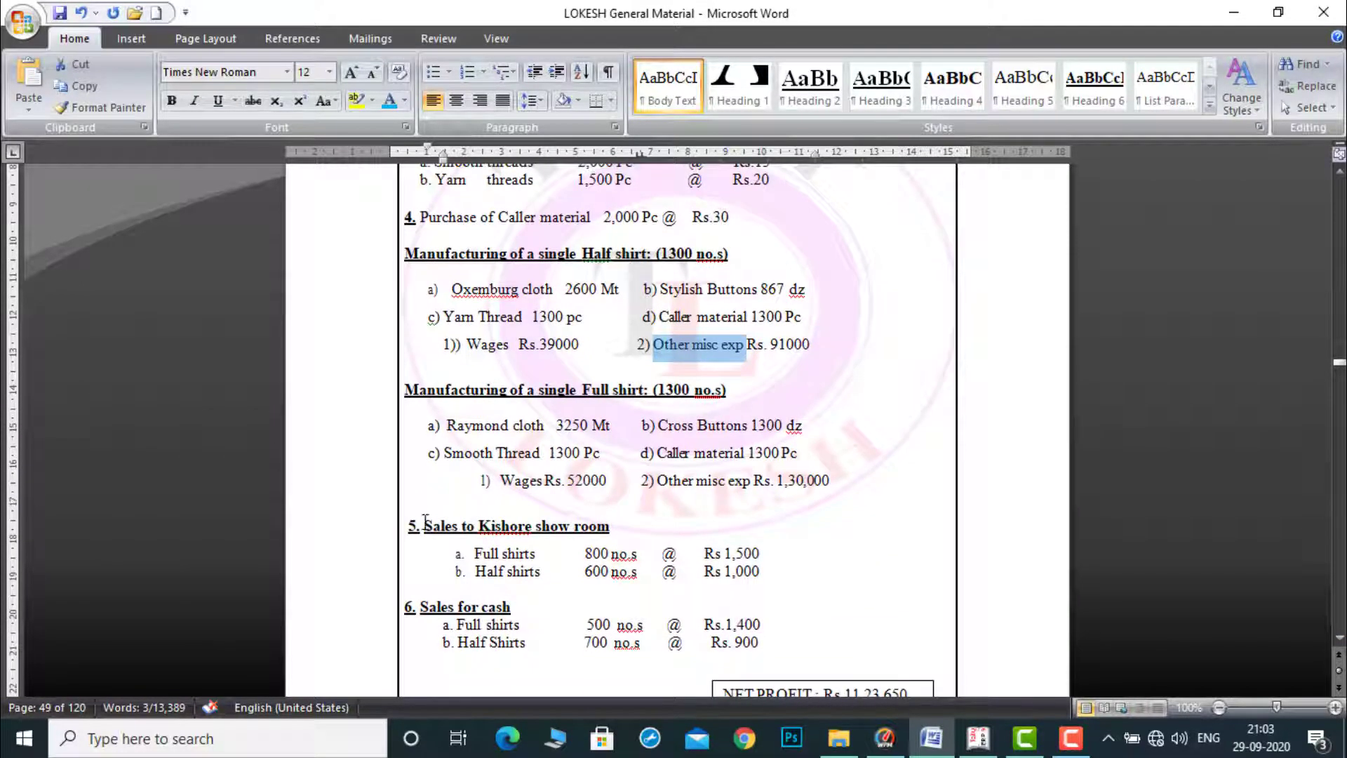
pyautogui.moveTo(425, 525); pyautogui.dragTo(460, 529)
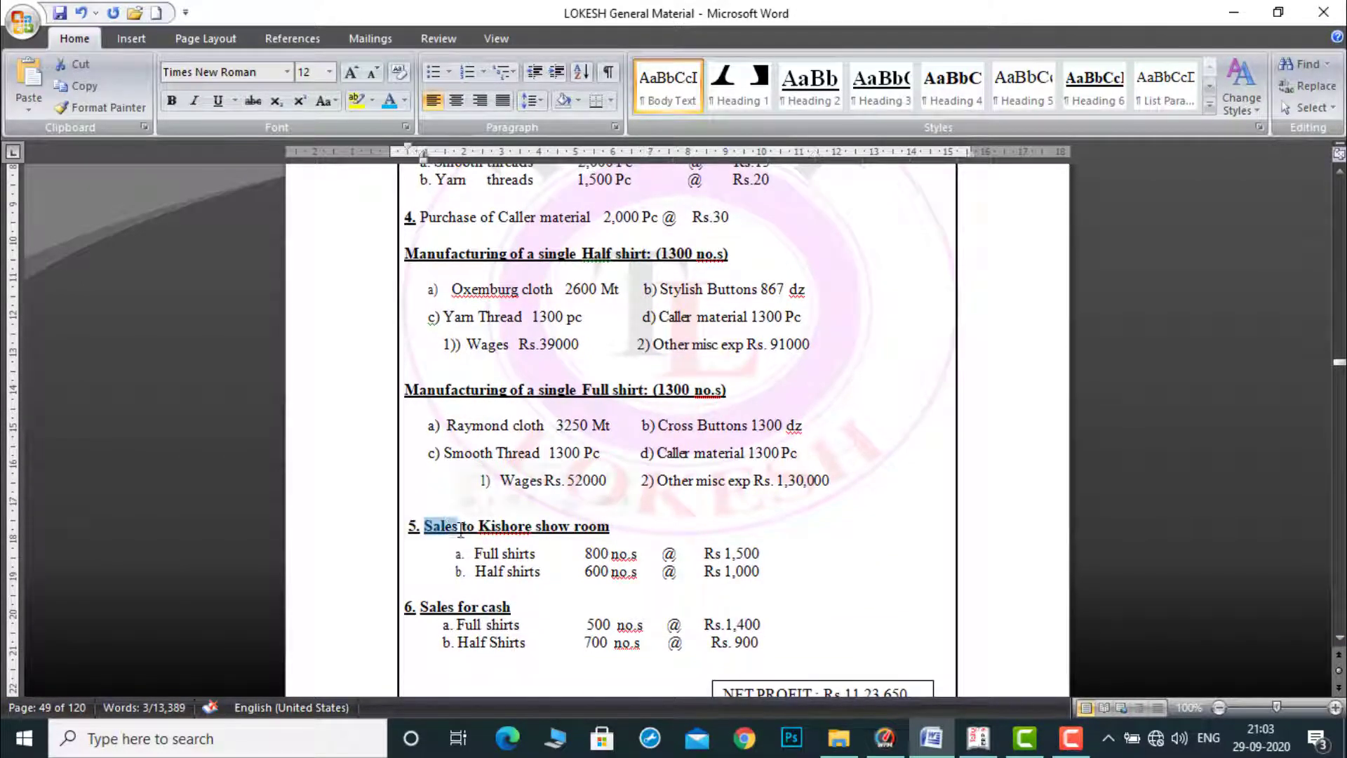
# Switch to Tally, create a ledger named Sales without the pasted numbering, place it under Sales Accounts and save it.
pyautogui.click(995, 743)
pyautogui.hotkey('ctrl', 'alt', 'v')
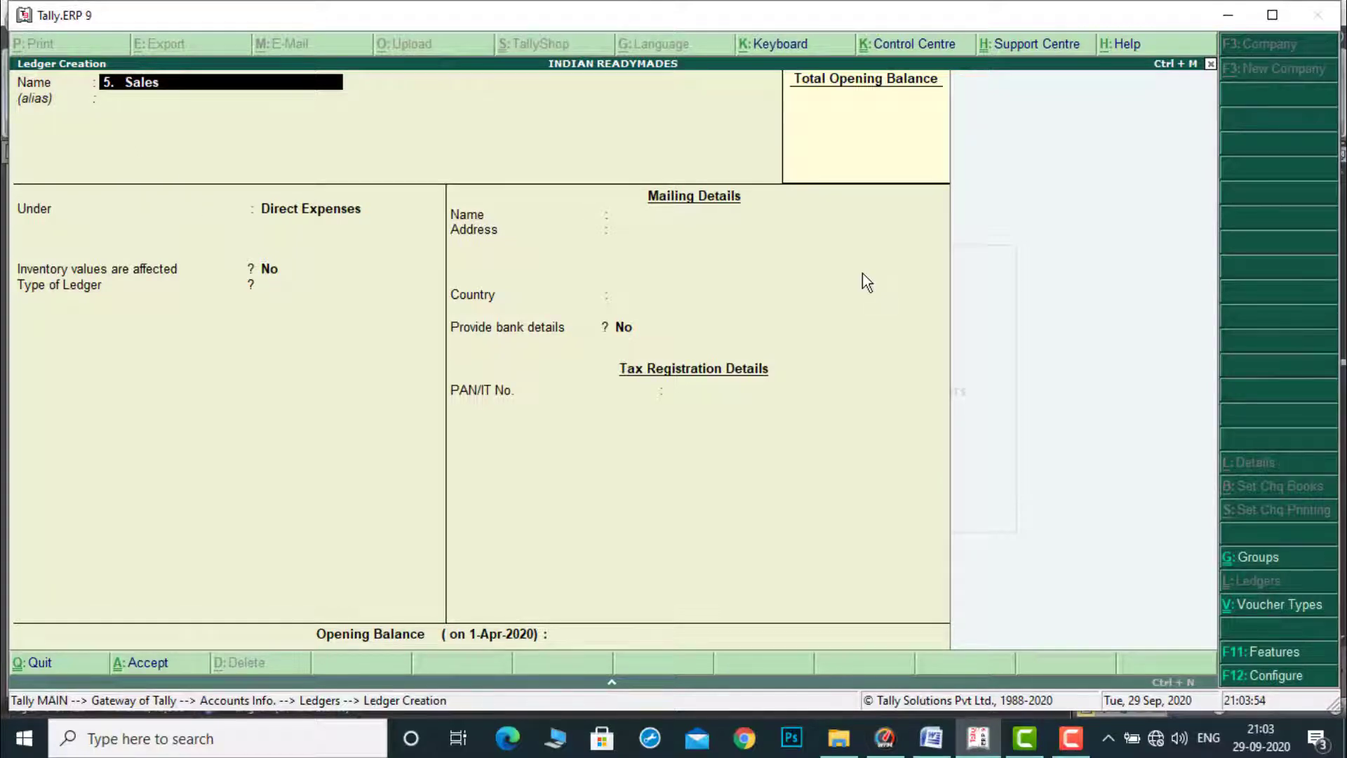
pyautogui.press('BackSpace')
pyautogui.press('BackSpace')
pyautogui.press('Return')
pyautogui.press('Return')
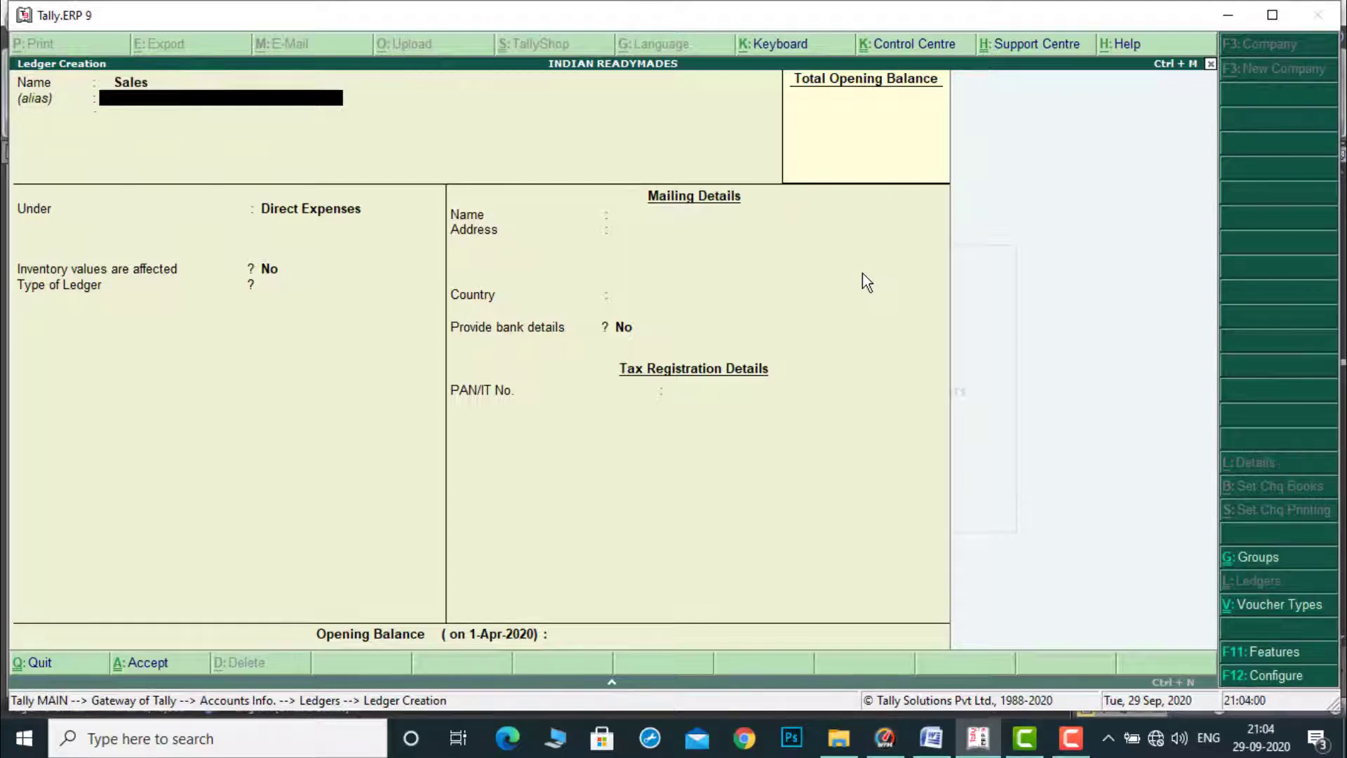
pyautogui.write('sa')
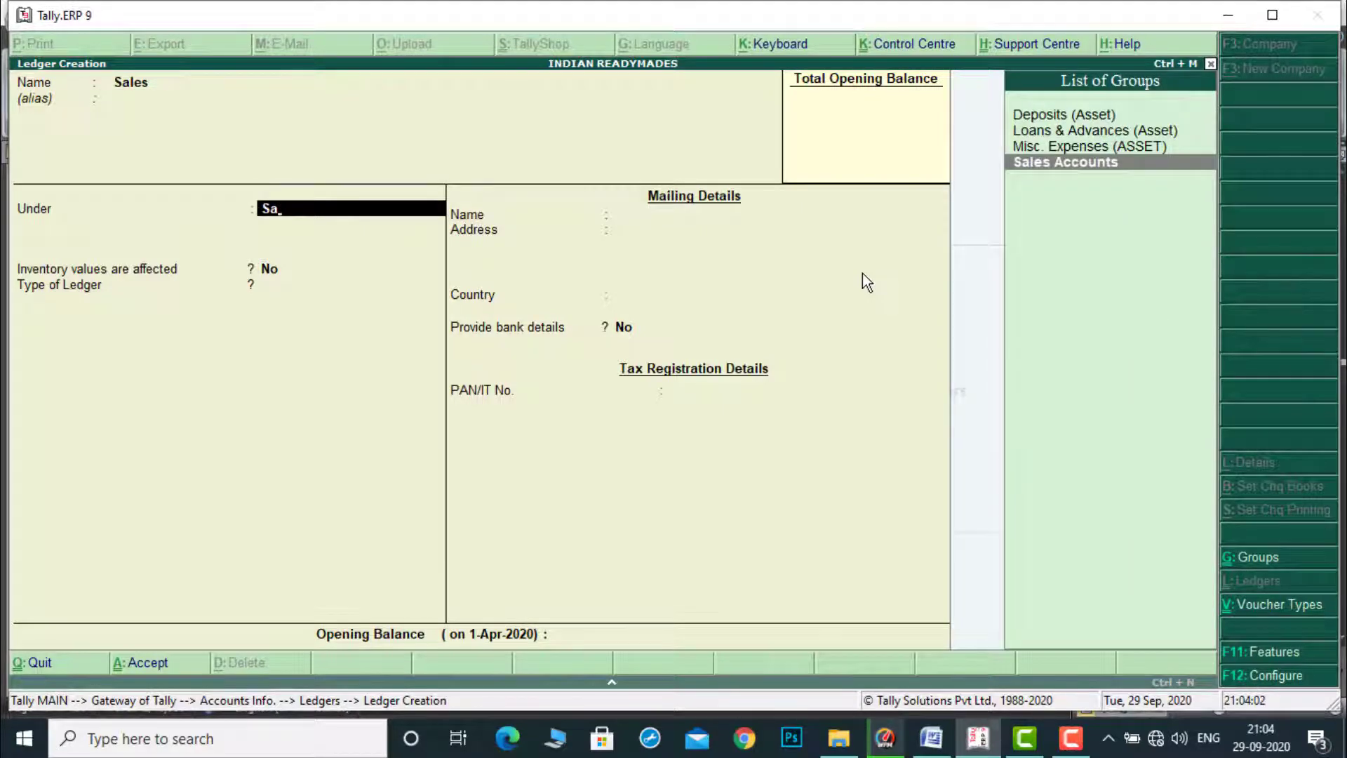
pyautogui.press('Return')
pyautogui.hotkey('ctrl', 'a')
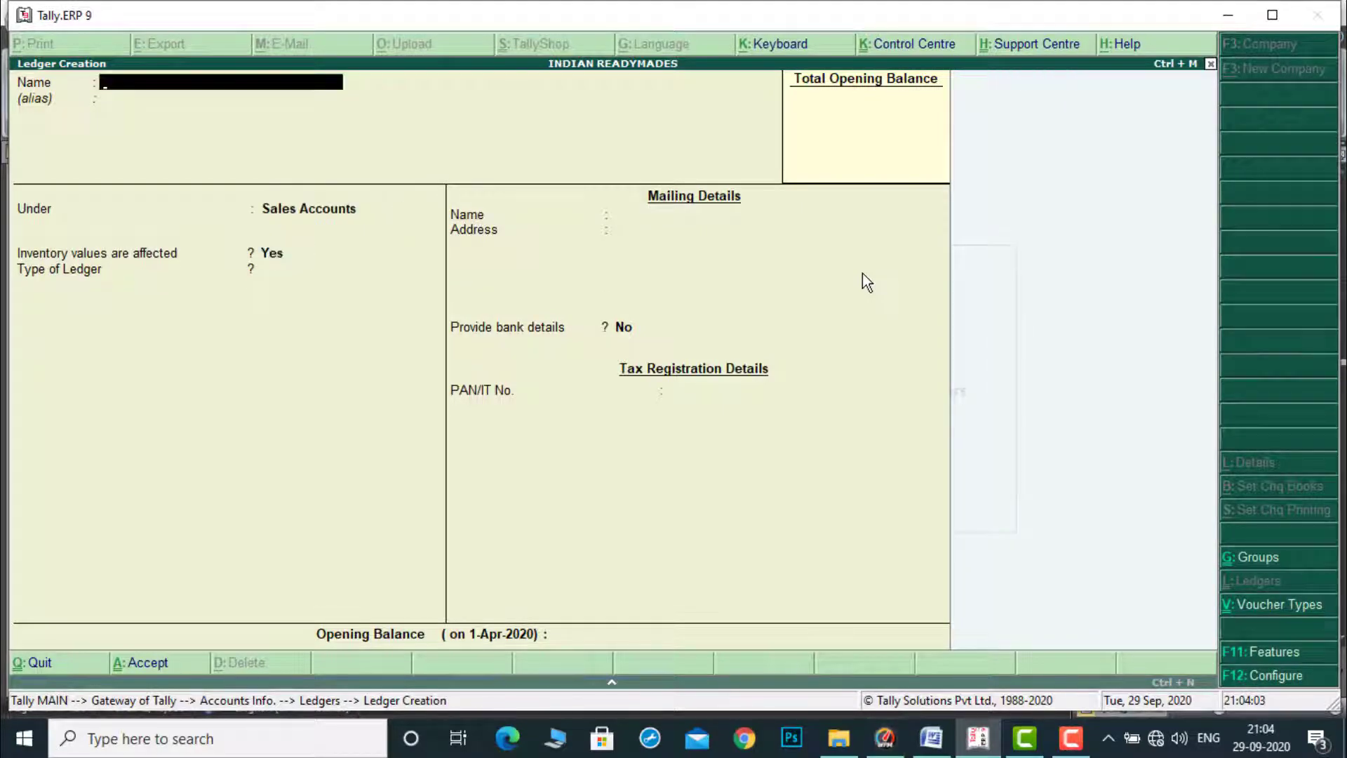
# Switch to the Word document and copy the customer name Kishore show room from the sales heading.
pyautogui.click(929, 738)
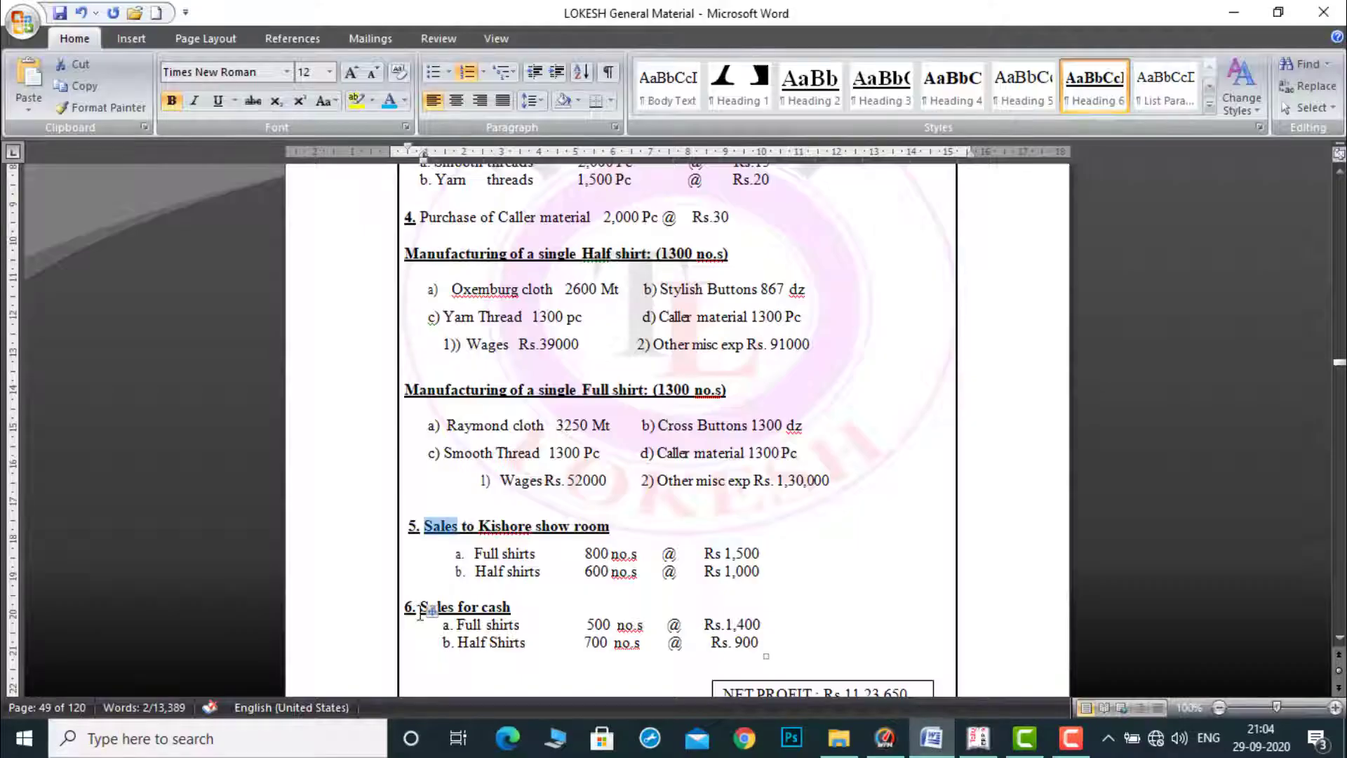
pyautogui.moveTo(478, 527); pyautogui.dragTo(618, 537)
pyautogui.click(483, 534)
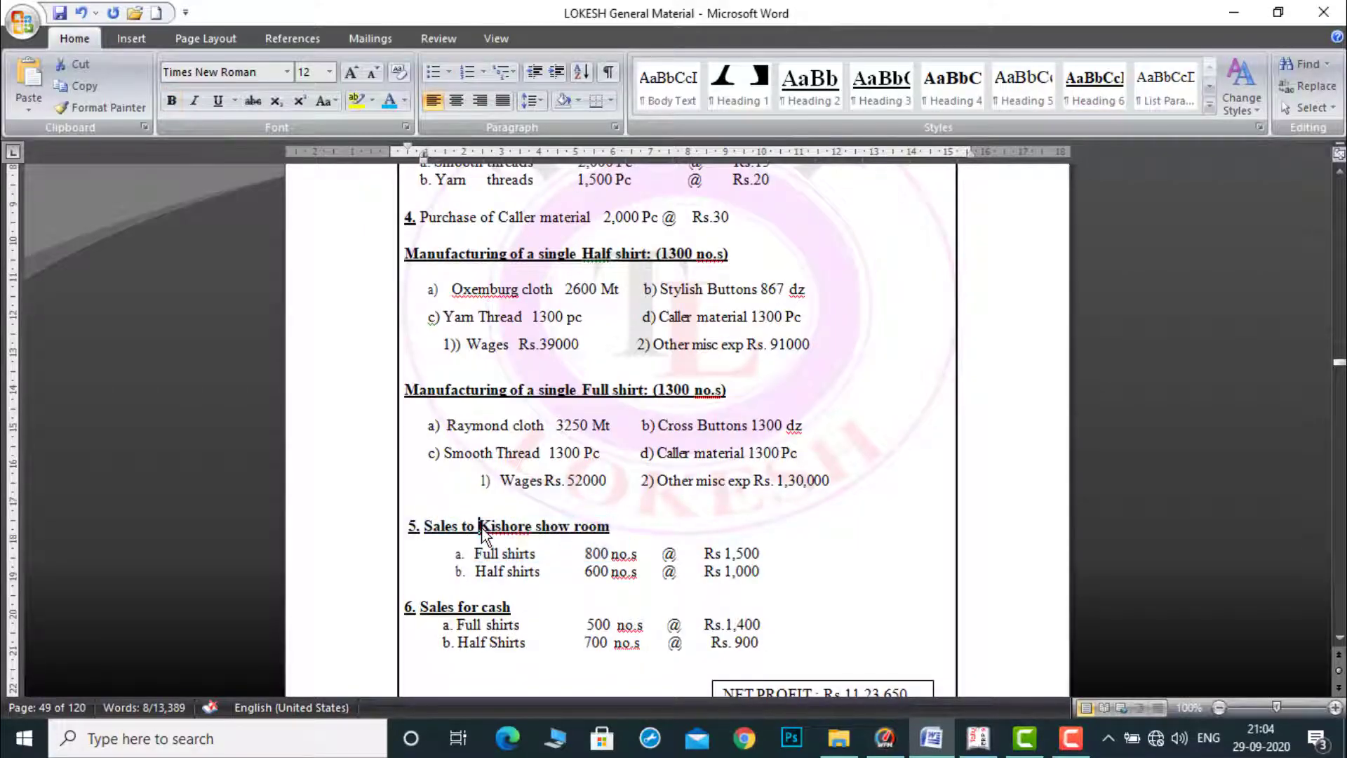
pyautogui.moveTo(537, 526); pyautogui.dragTo(613, 527)
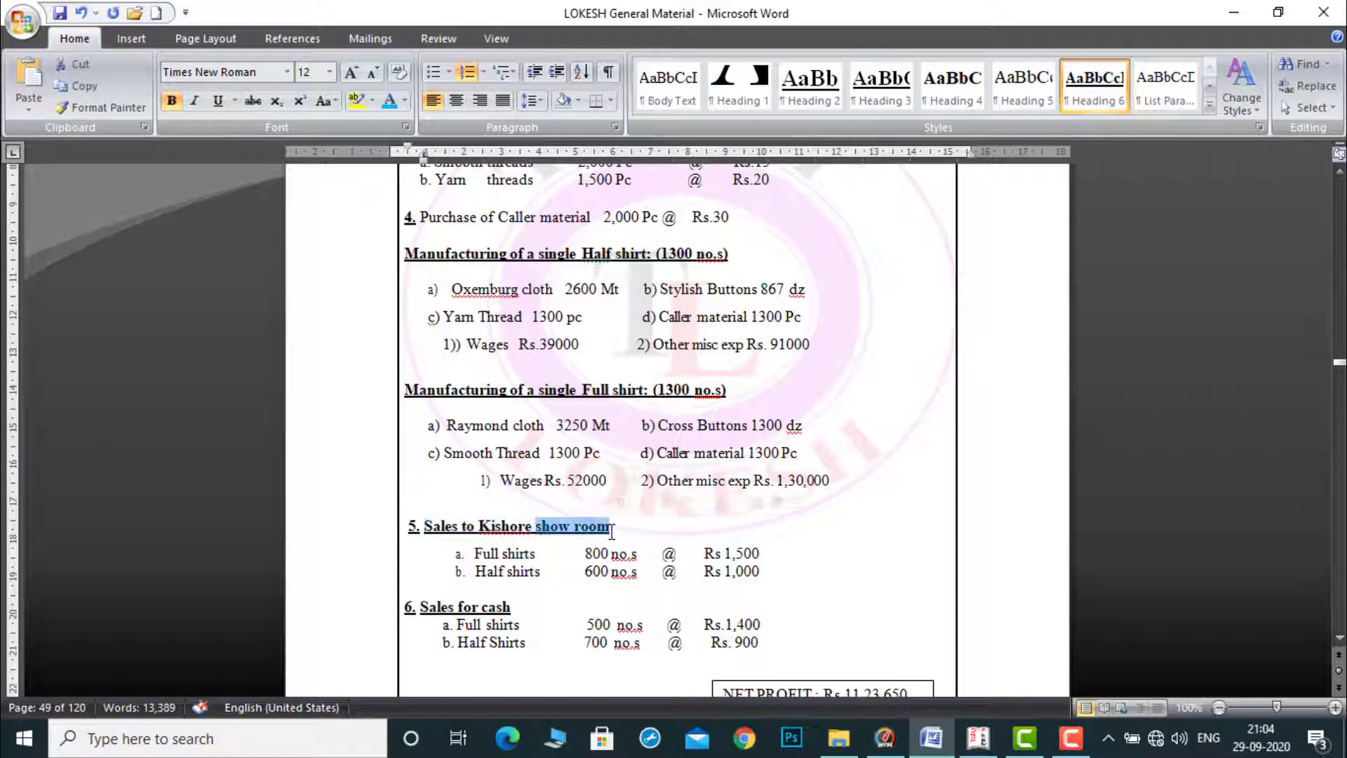
pyautogui.moveTo(482, 534); pyautogui.dragTo(604, 529)
pyautogui.hotkey('ctrl', 'c')
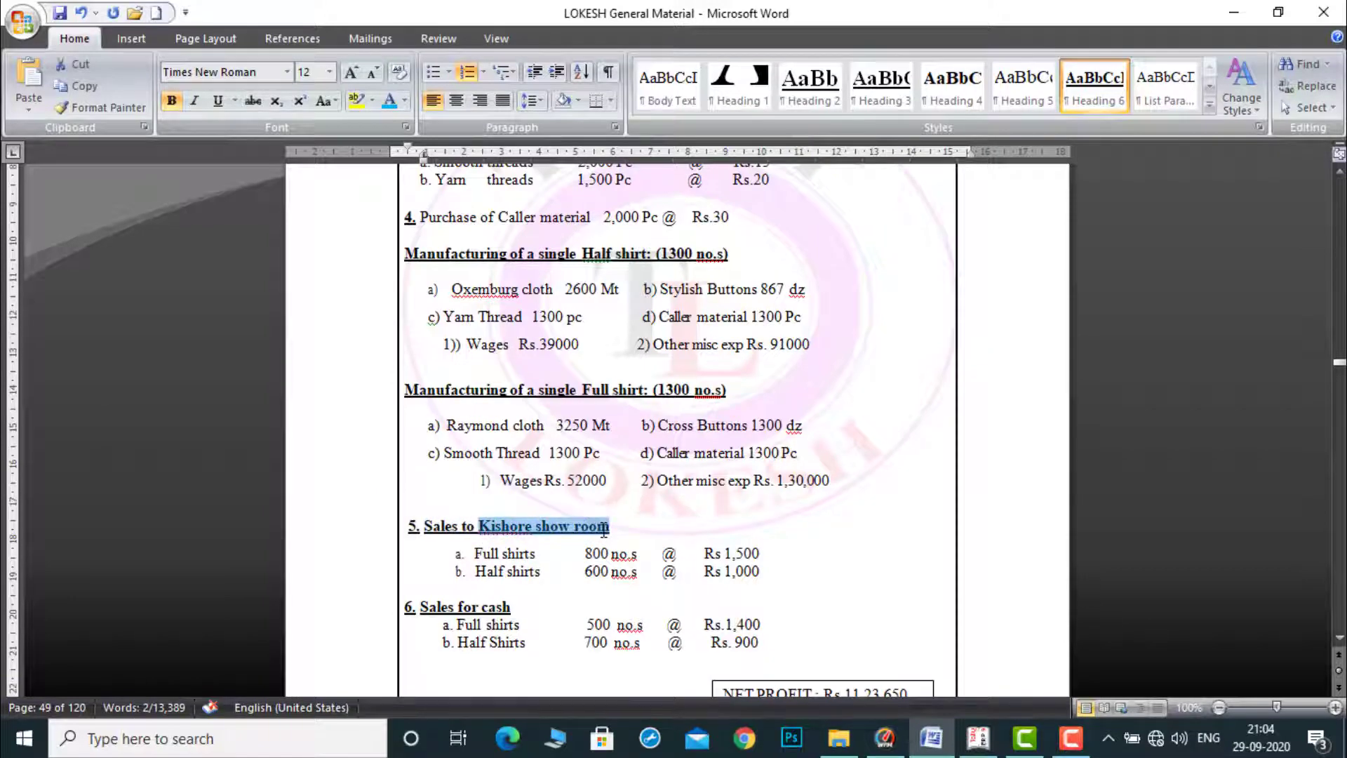
# Switch to Tally and create a ledger named Kishore show room under Sundry Debtors, leaving inventory values affected at No, and save it.
pyautogui.click(975, 744)
pyautogui.hotkey('ctrl', 'v')
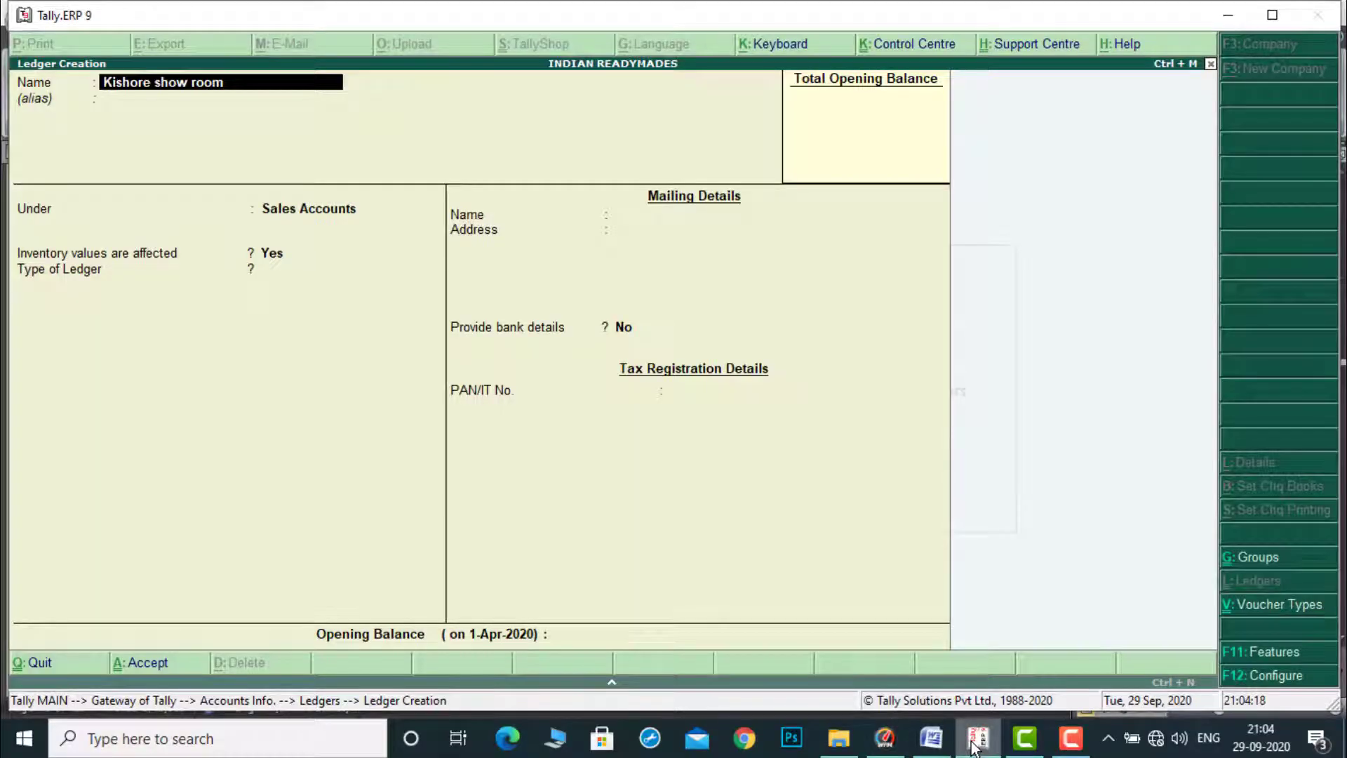
pyautogui.press('Return')
pyautogui.press('Return')
pyautogui.write('Su')
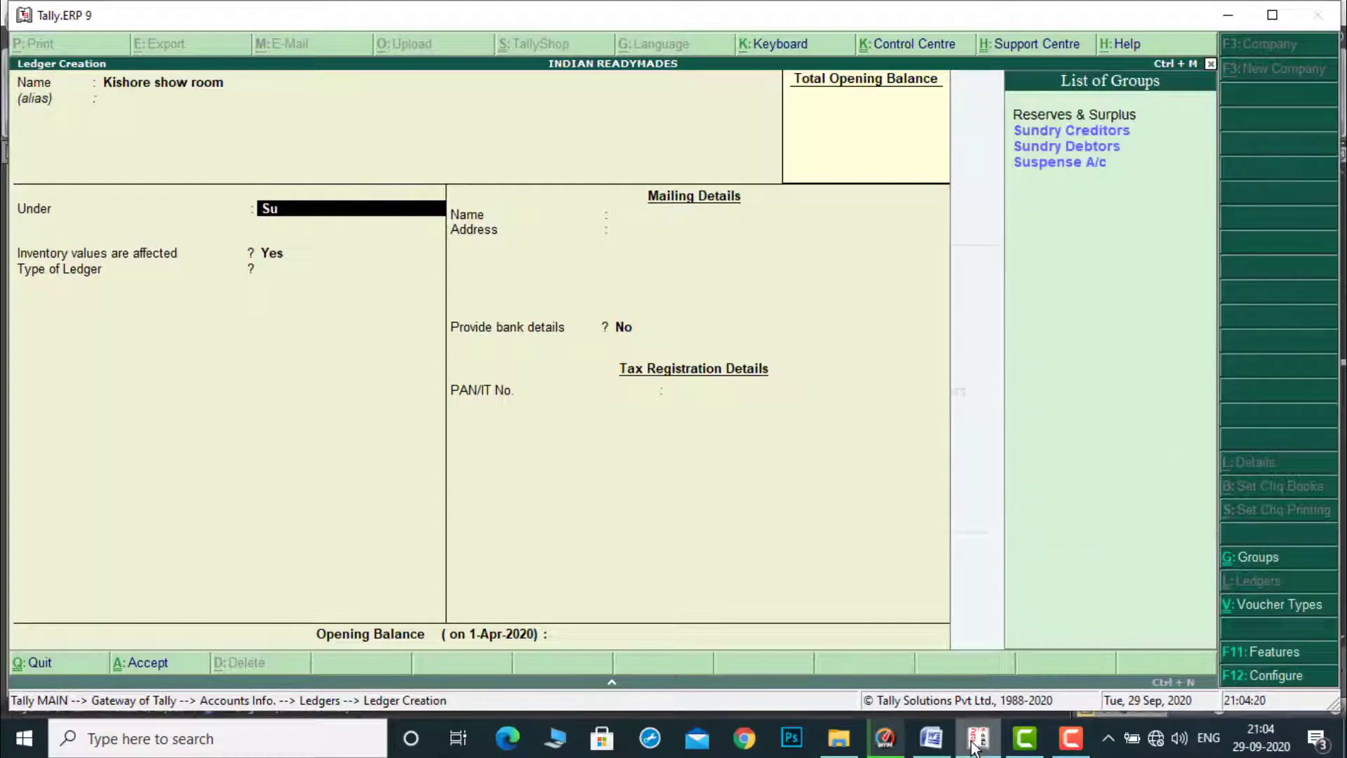
pyautogui.press('Down')
pyautogui.press('Down')
pyautogui.press('Return')
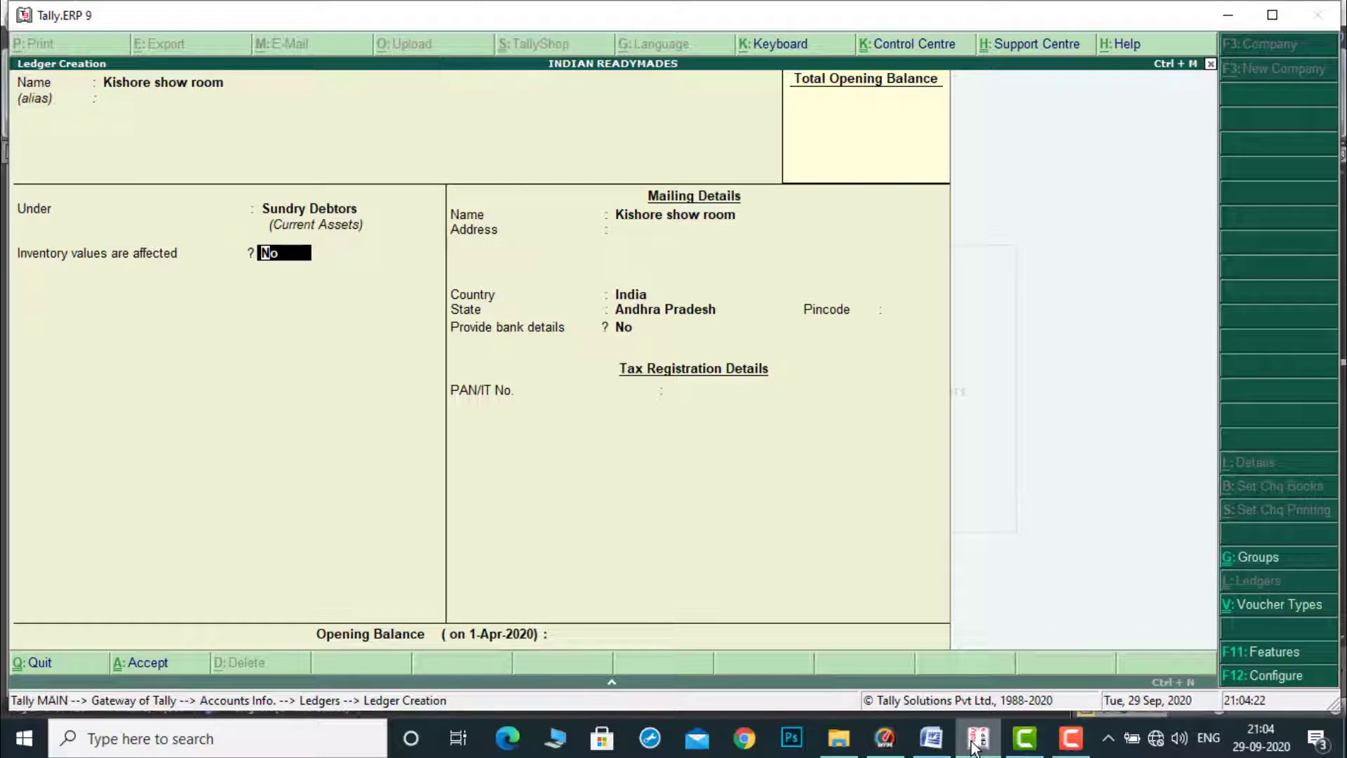
pyautogui.hotkey('ctrl', 'a')
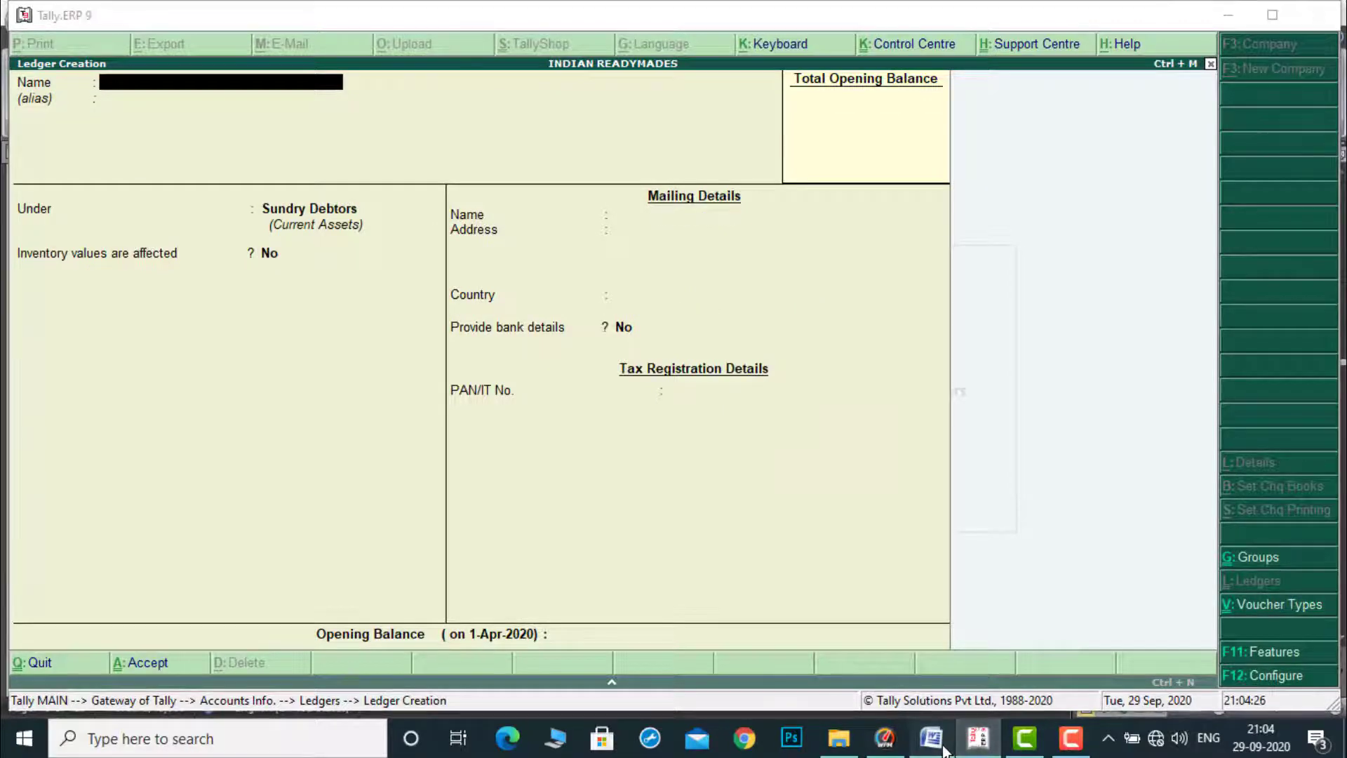
# Switch to the Word document and look over the INDIAN READYMADES exercise back to its beginning for remaining ledgers.
pyautogui.click(931, 738)
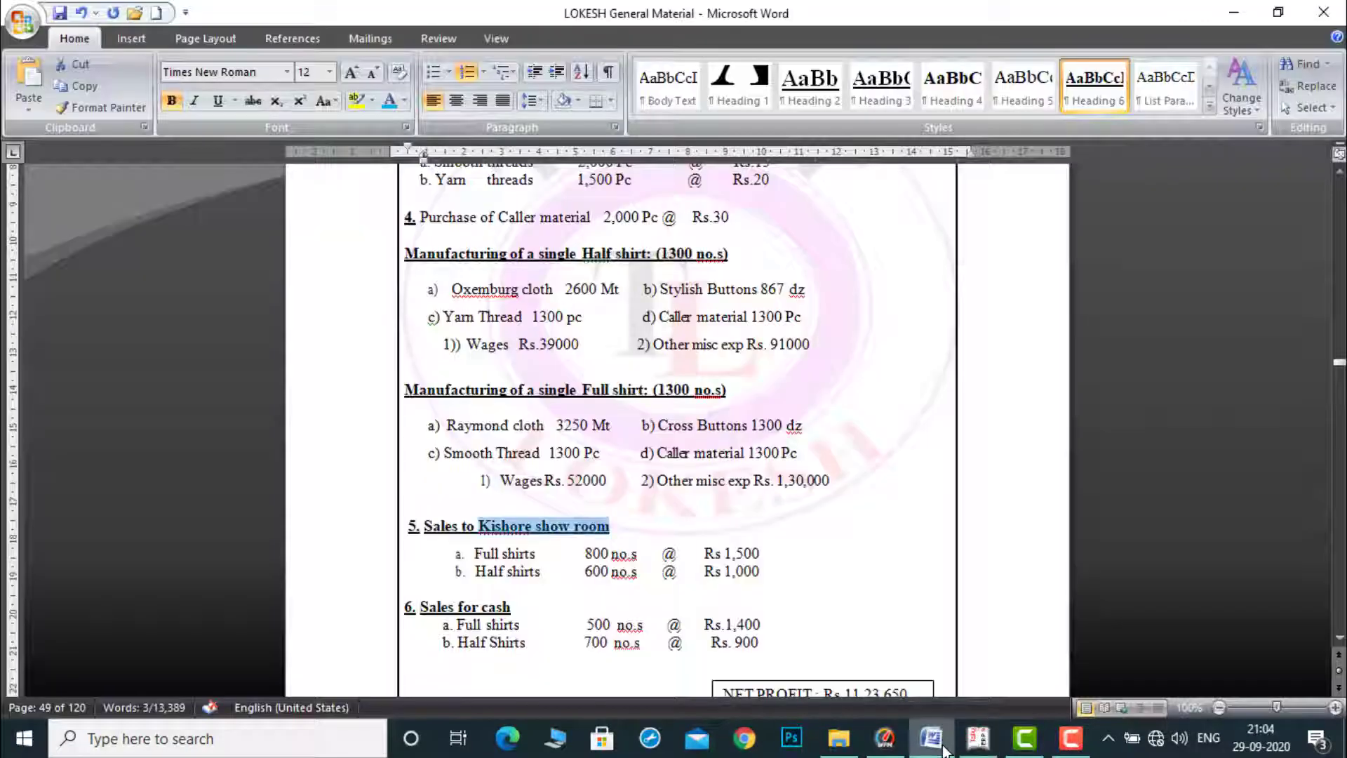
pyautogui.click(1340, 173)
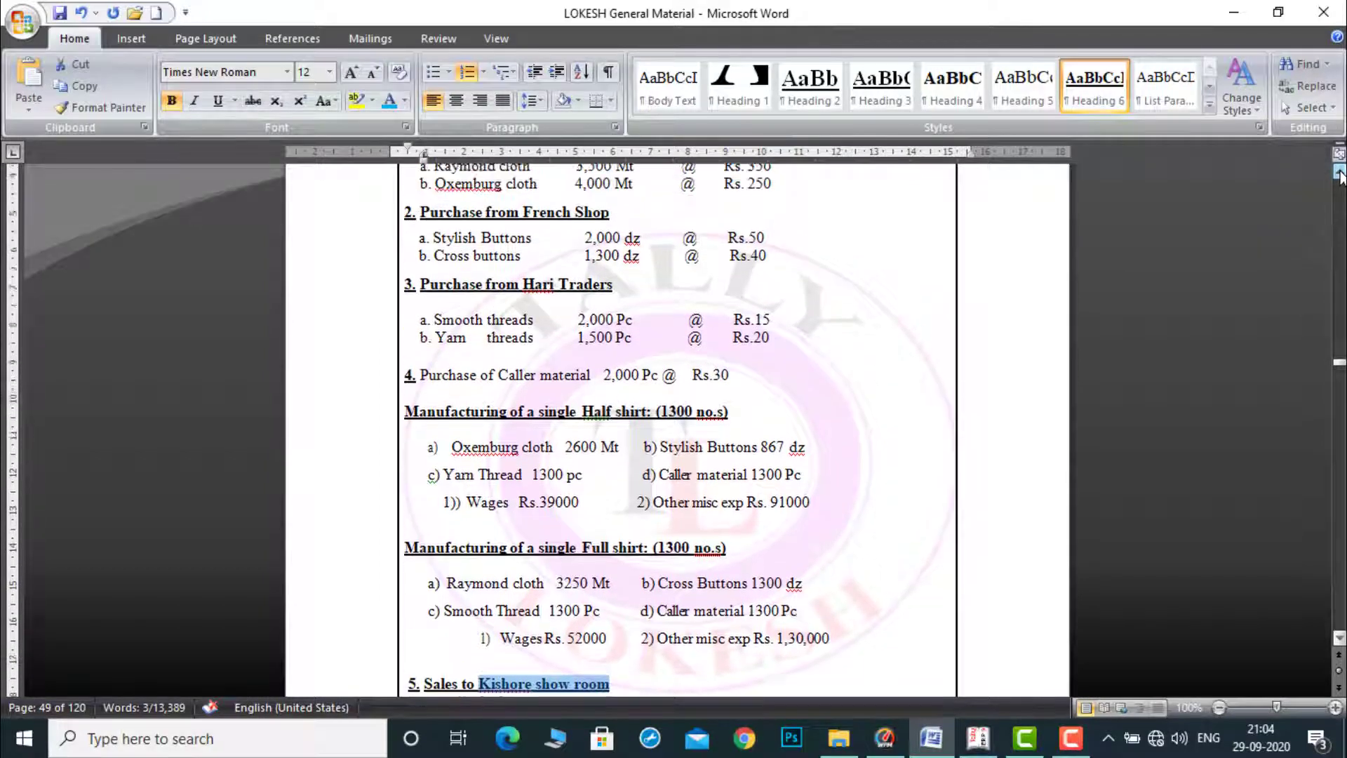
pyautogui.click(1340, 174)
pyautogui.click(1340, 174)
pyautogui.click(1340, 174)
pyautogui.click(1340, 174)
pyautogui.click(1340, 174)
pyautogui.click(1340, 174)
pyautogui.click(1340, 174)
pyautogui.click(1340, 174)
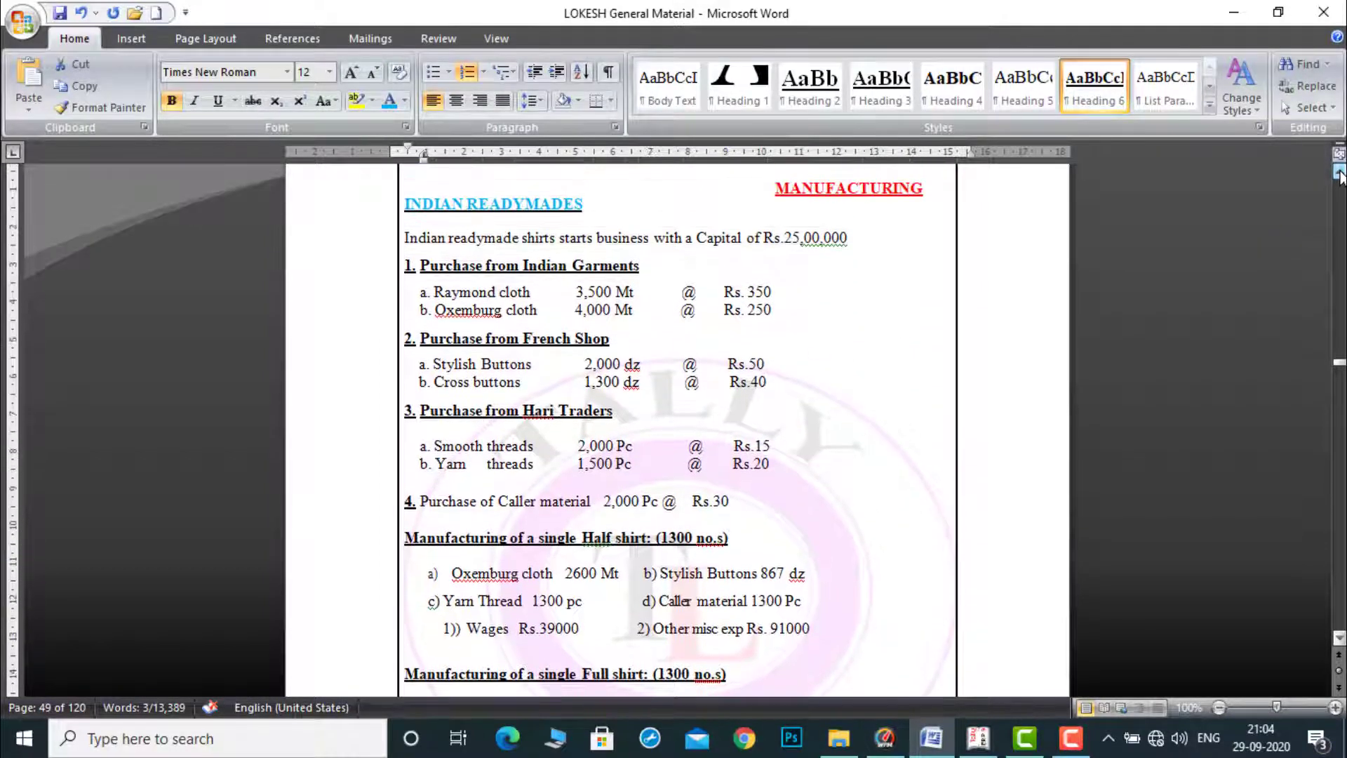
pyautogui.click(1340, 174)
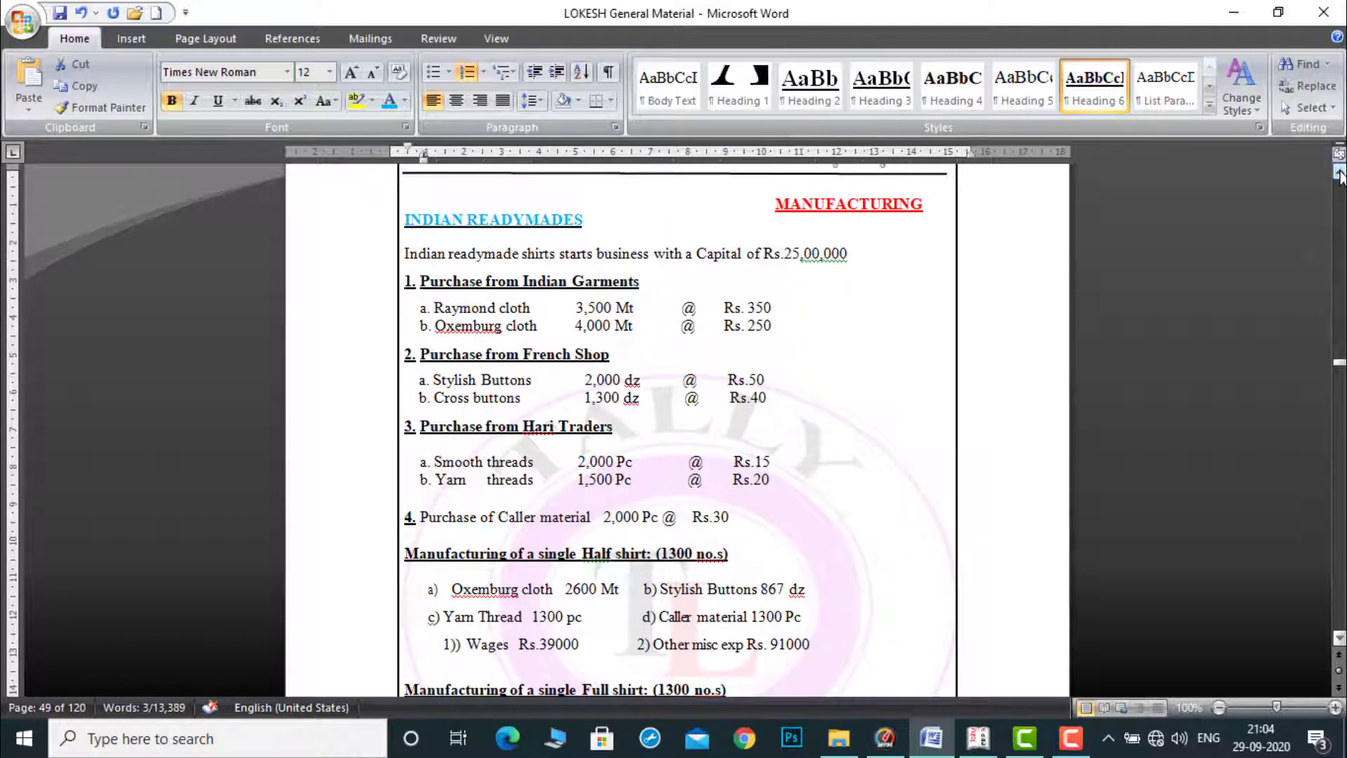
# Switch to Tally, leave ledger creation and review the company's list of existing ledgers for alteration without changing any.
pyautogui.click(978, 738)
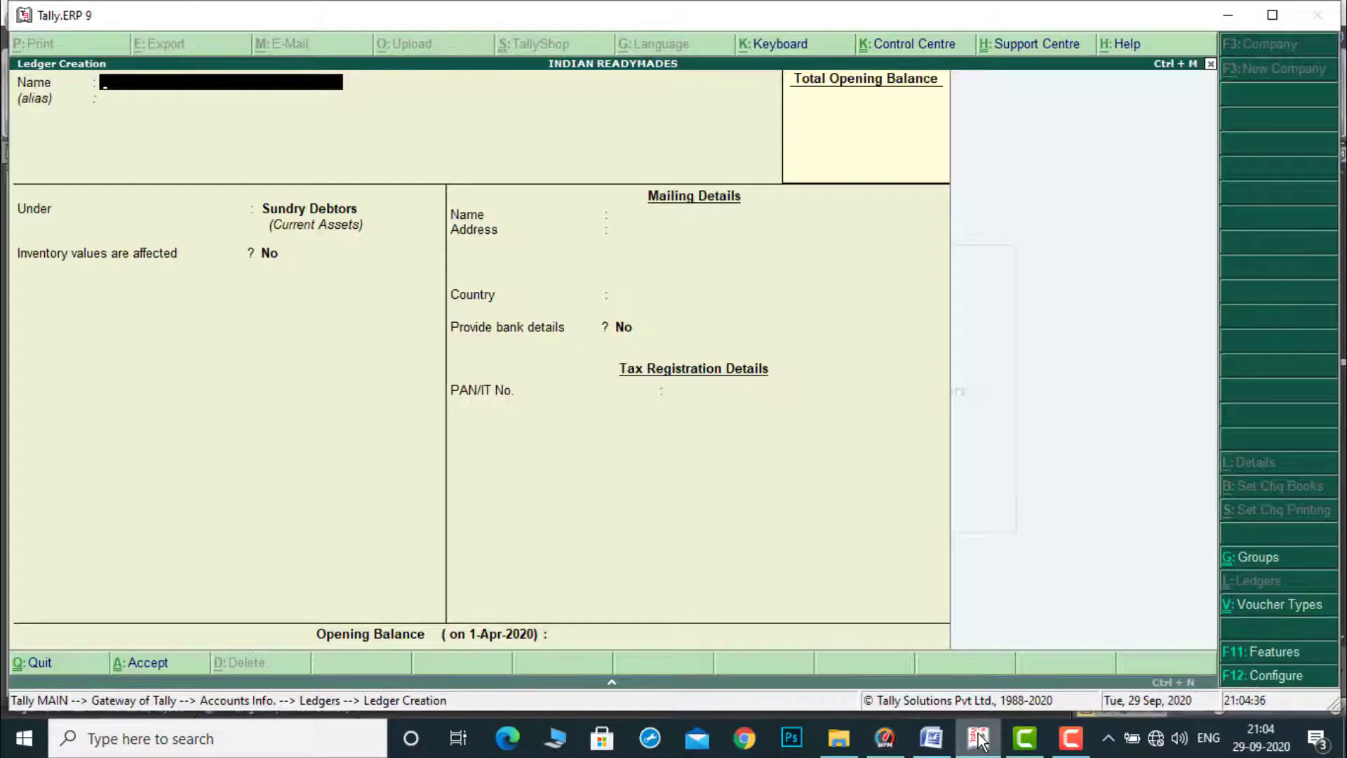
pyautogui.press('Escape')
pyautogui.press('Return')
pyautogui.press('Down')
pyautogui.press('Down')
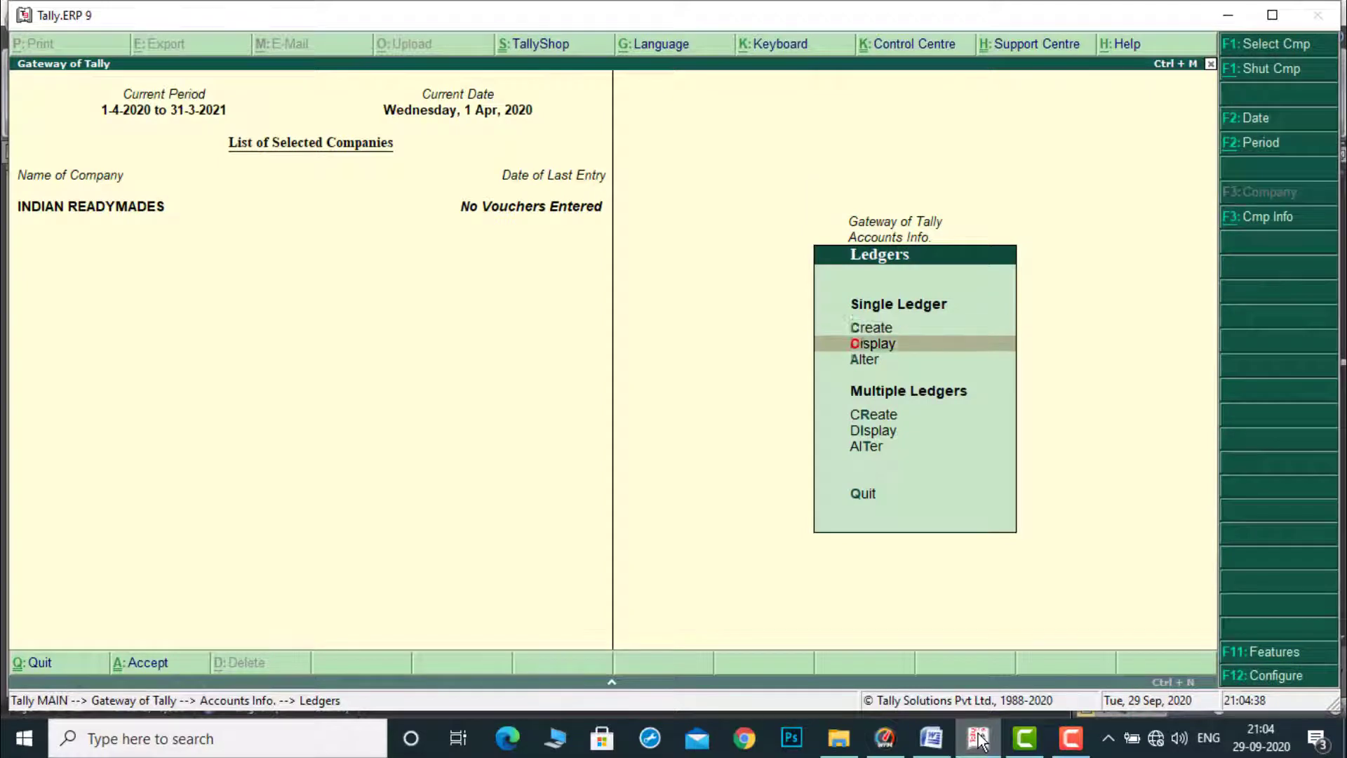
pyautogui.press('Return')
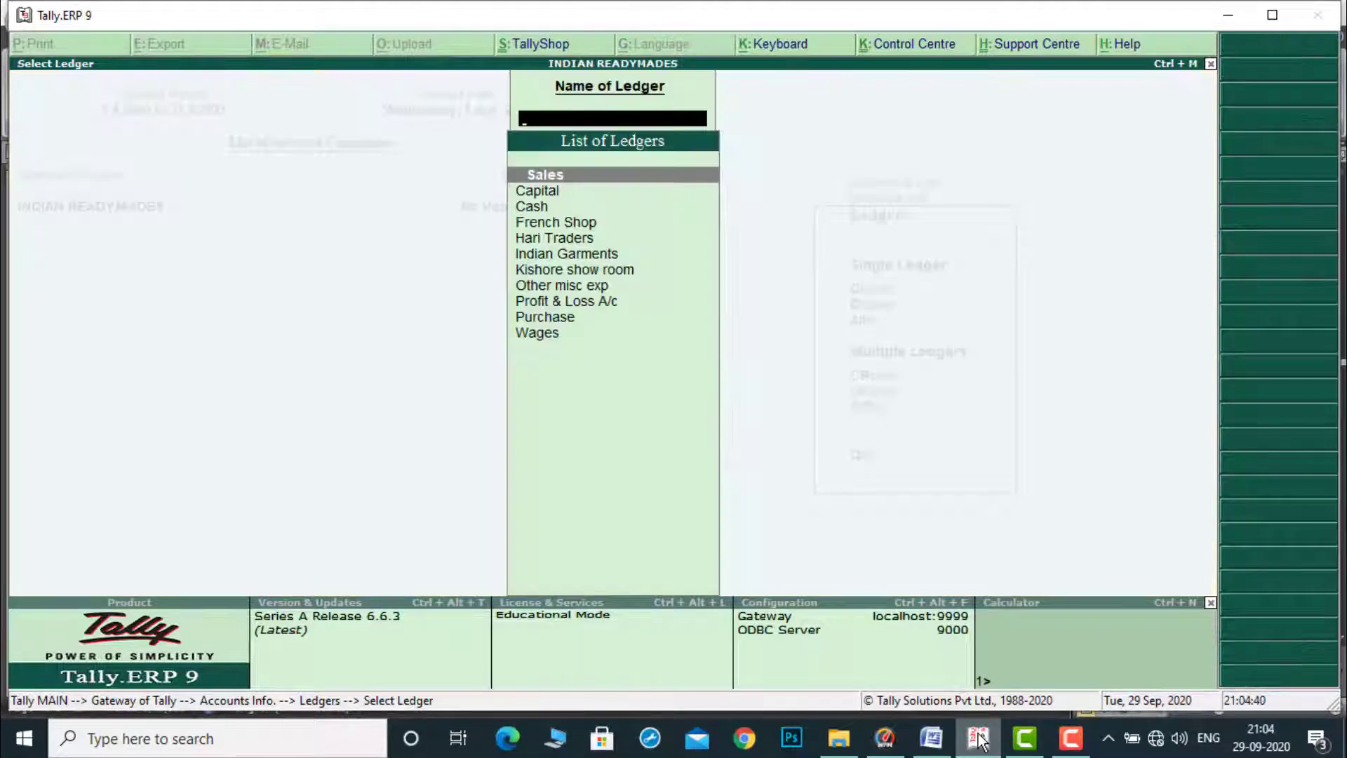
pyautogui.press('Down')
pyautogui.press('Down')
pyautogui.press('Down')
pyautogui.press('Down')
pyautogui.press('Down')
pyautogui.press('Down')
pyautogui.press('Down')
pyautogui.press('Down')
pyautogui.press('Down')
pyautogui.press('Down')
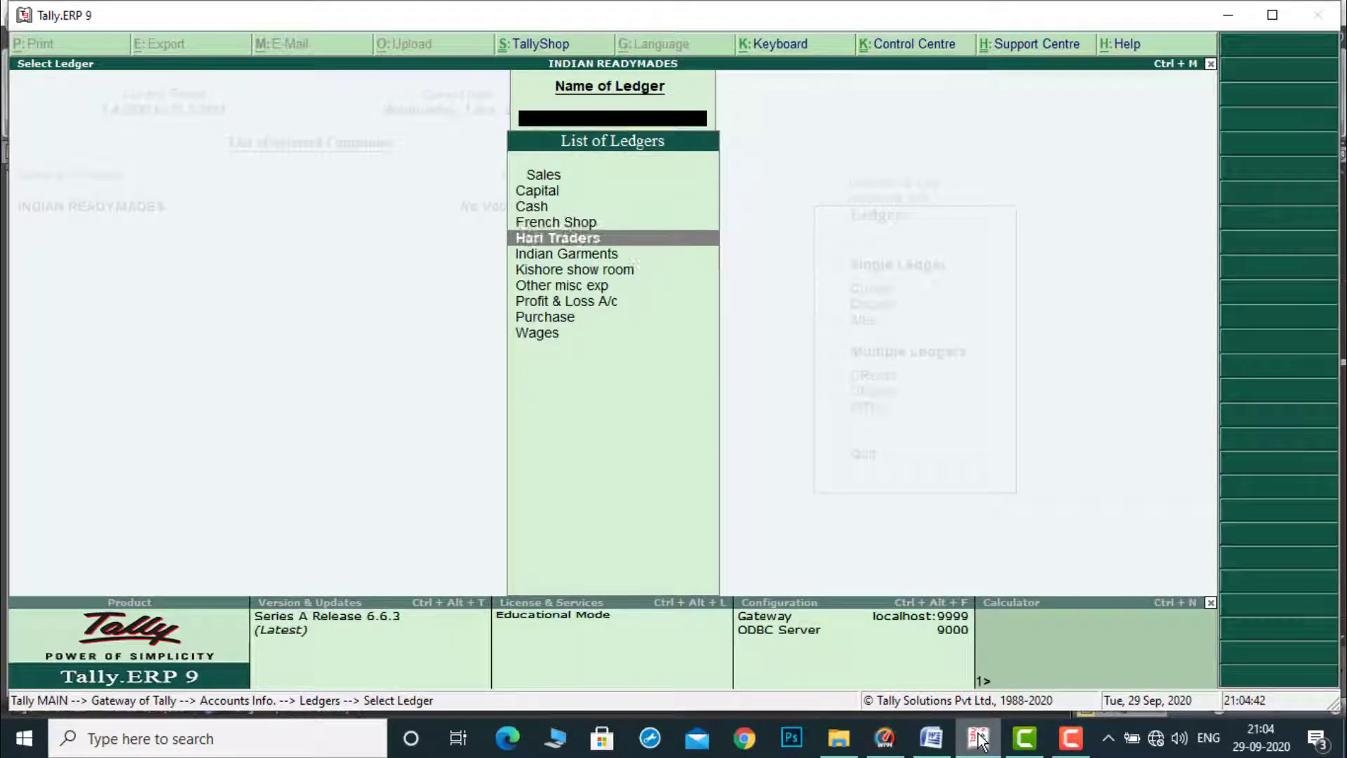
pyautogui.press('Escape')
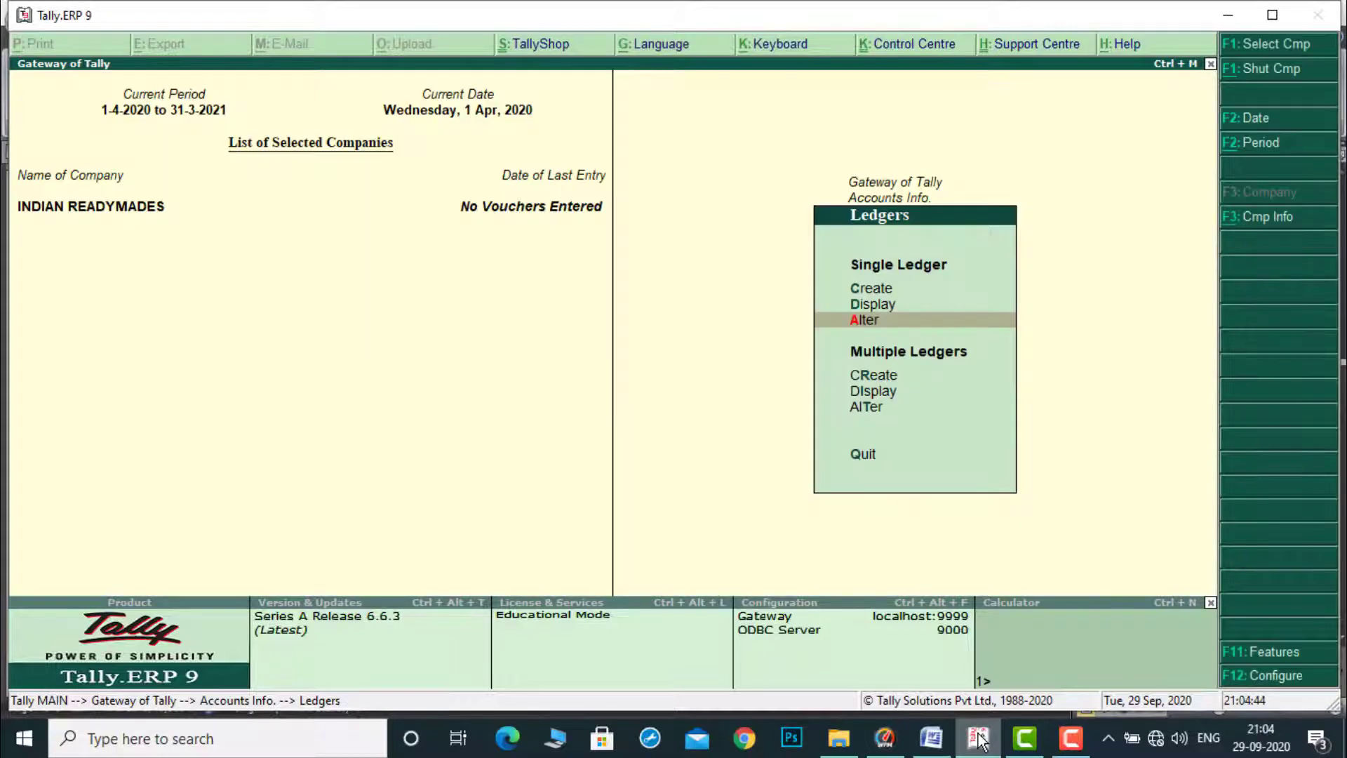
# Return to the Gateway of Tally and open single stock group creation in the inventory masters.
pyautogui.press('Escape')
pyautogui.press('Escape')
pyautogui.press('Down')
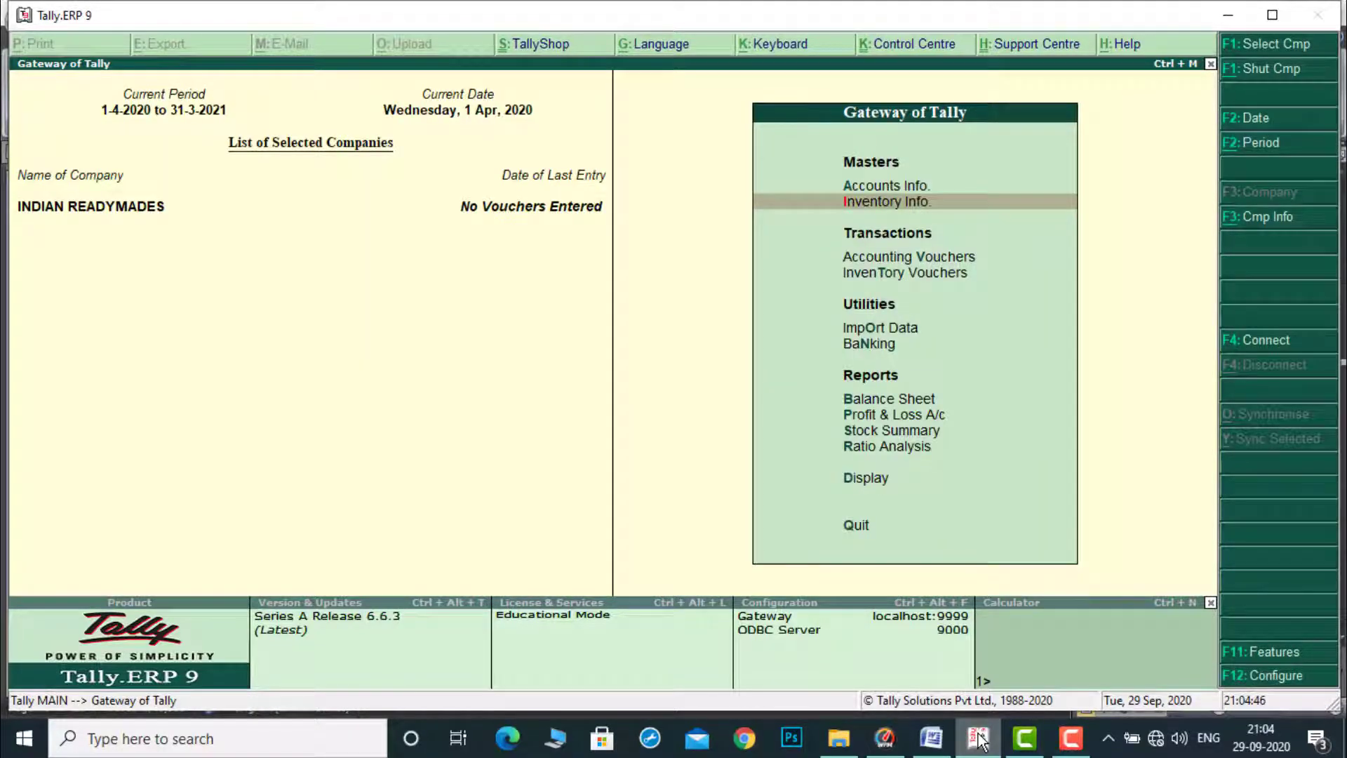
pyautogui.press('Return')
pyautogui.press('Return')
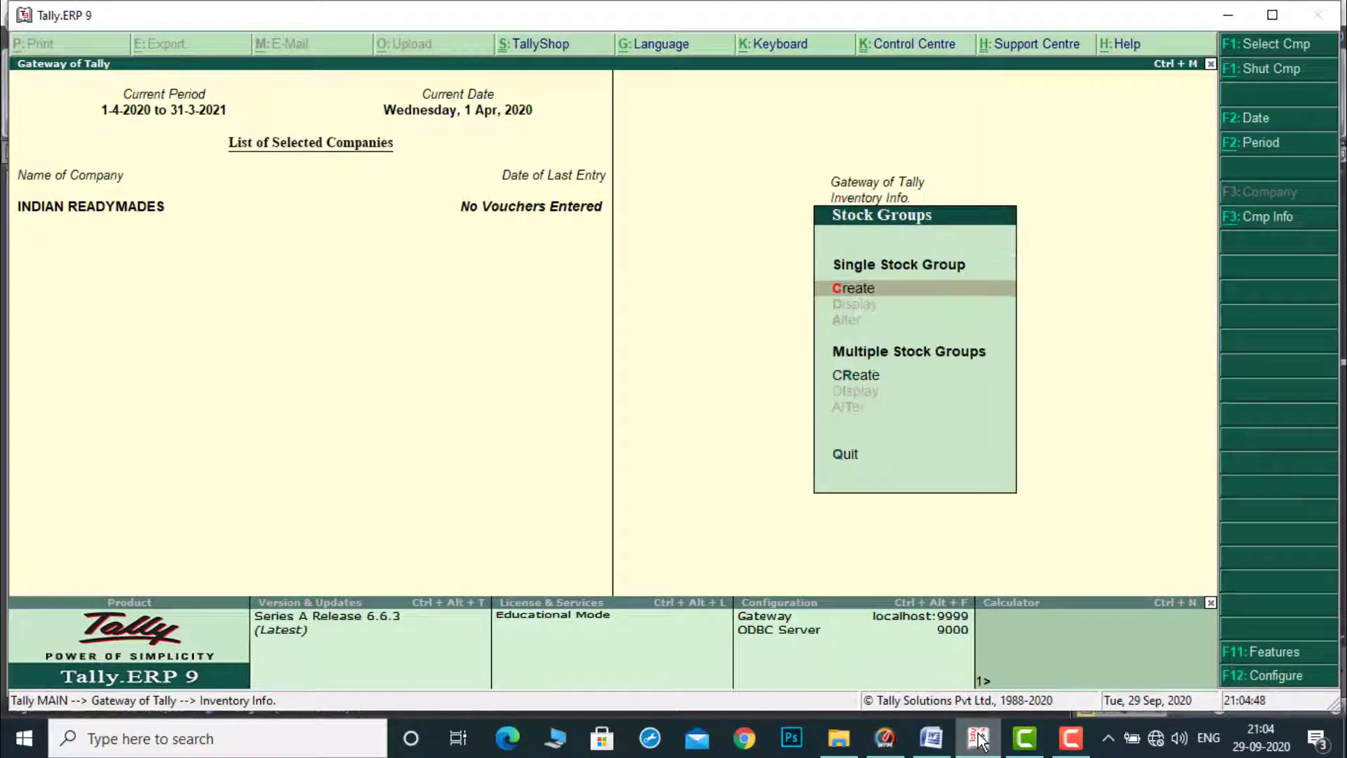
pyautogui.press('Return')
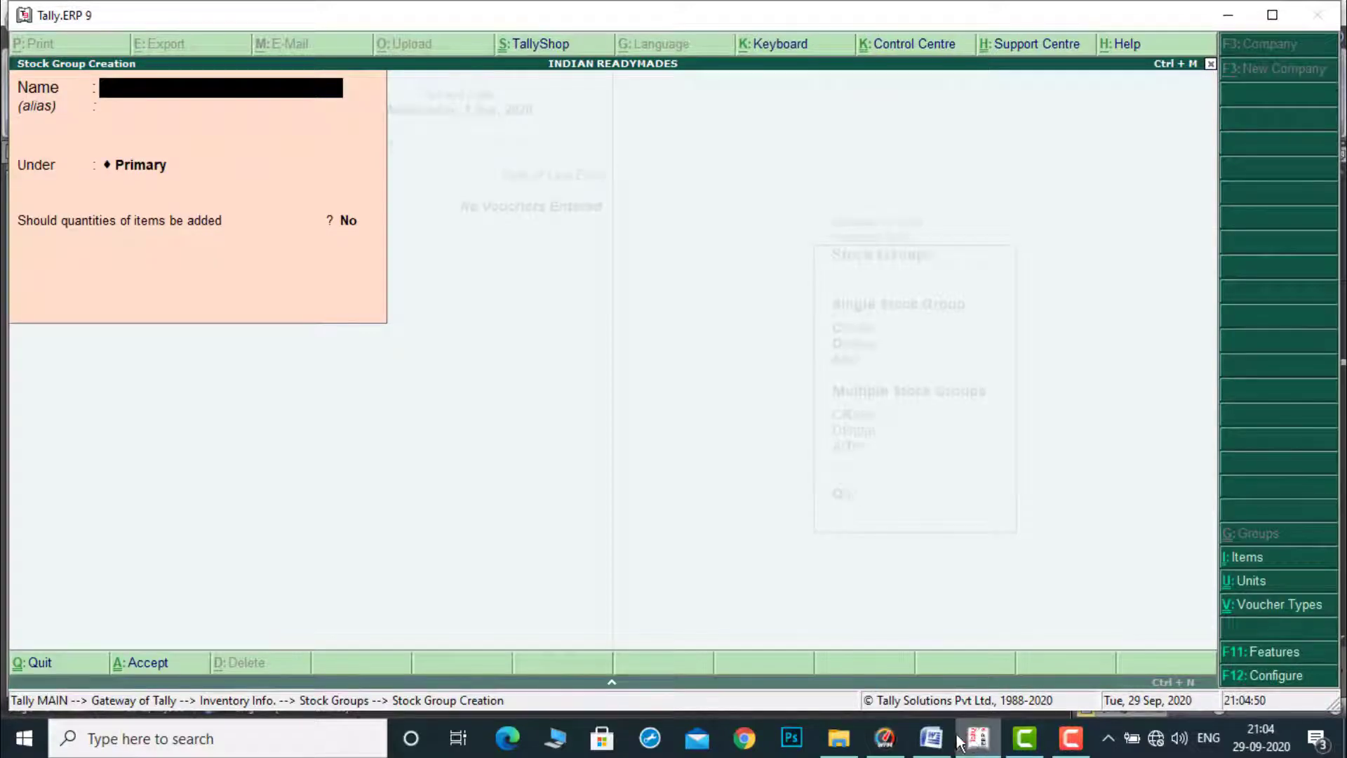
# Switch to the Word document and capitalize the purchase item names as Cross Buttons, Smooth Threads and Yarn Threads.
pyautogui.click(931, 738)
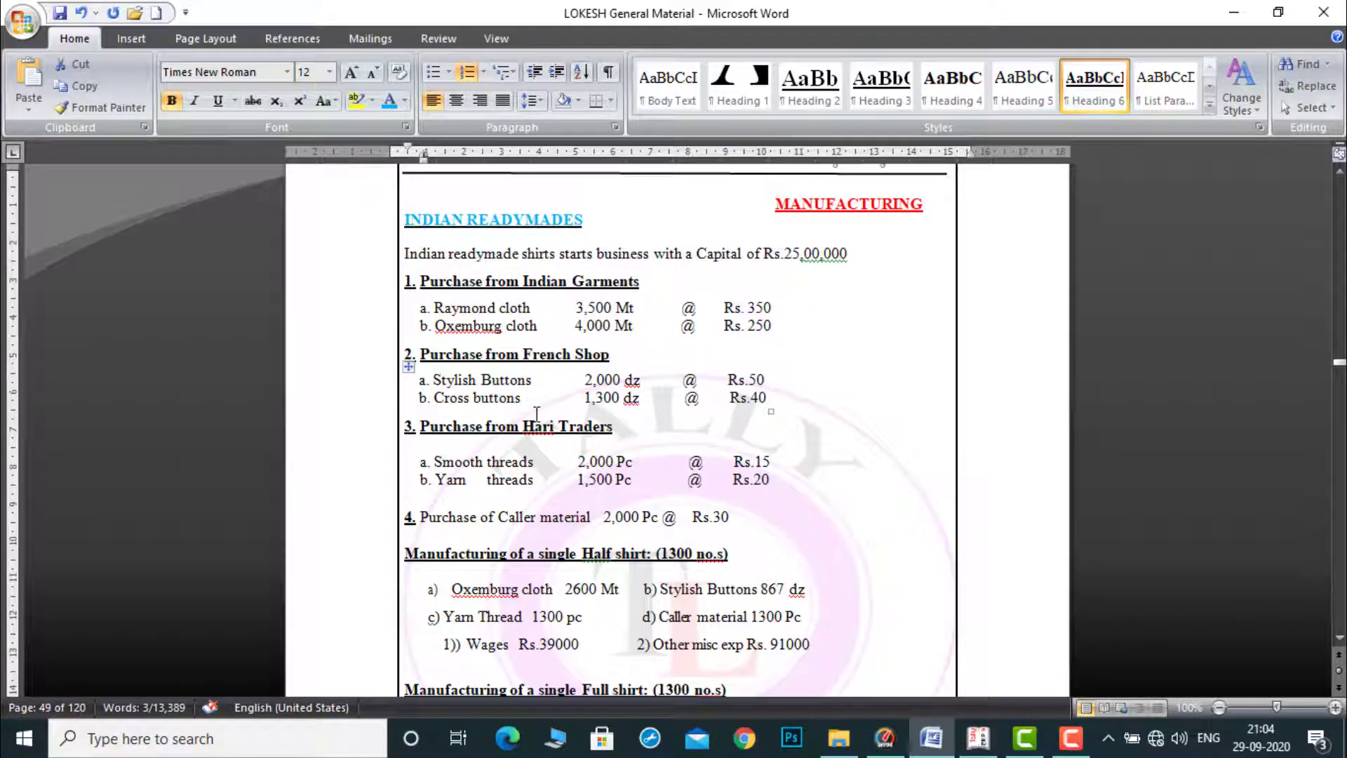
pyautogui.click(480, 398)
pyautogui.press('BackSpace')
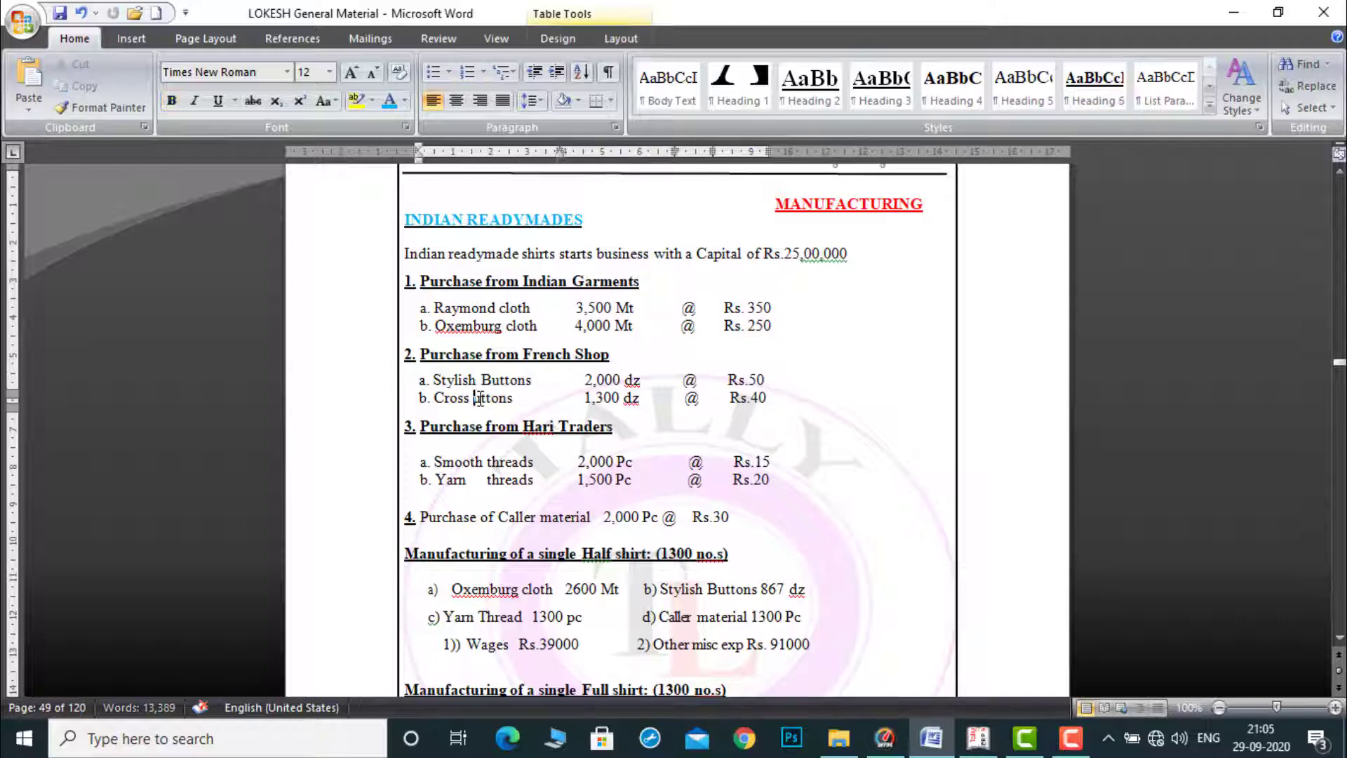
pyautogui.write('B')
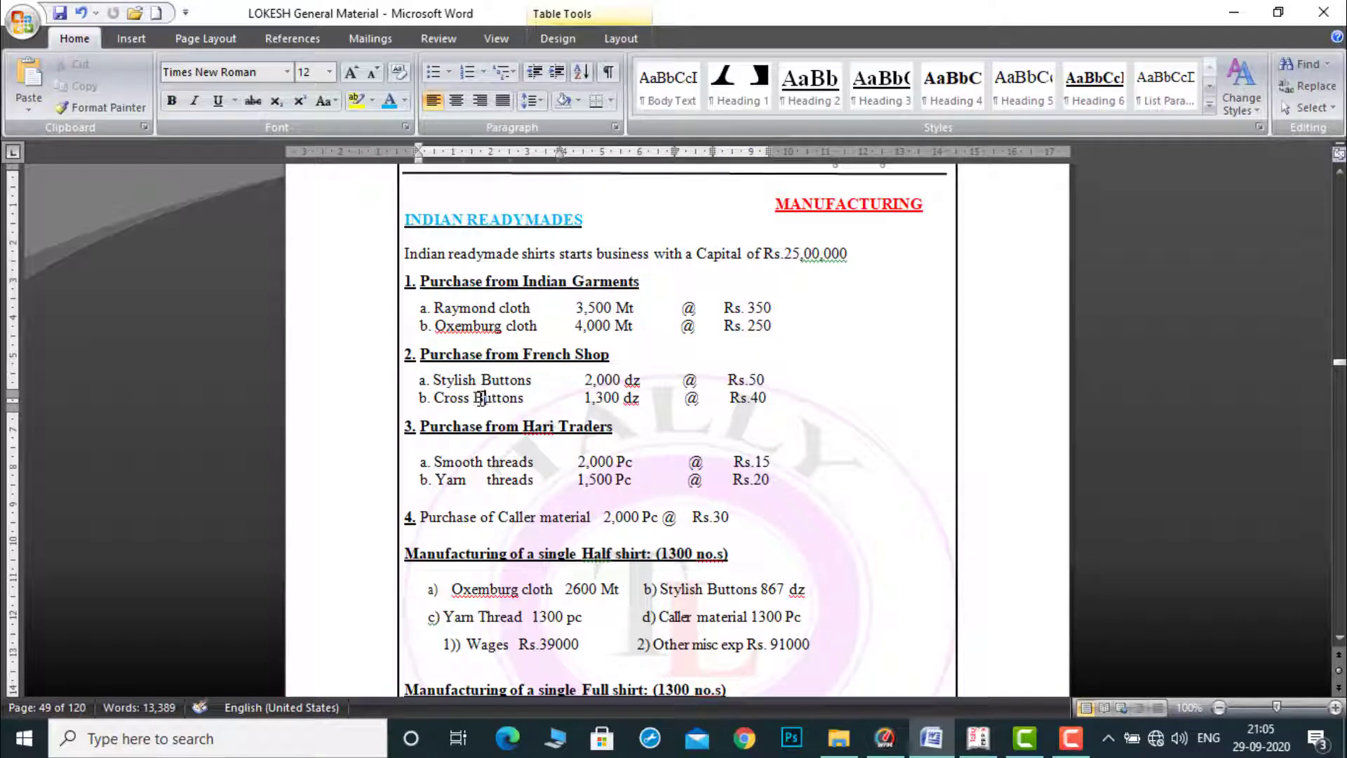
pyautogui.click(494, 464)
pyautogui.press('BackSpace')
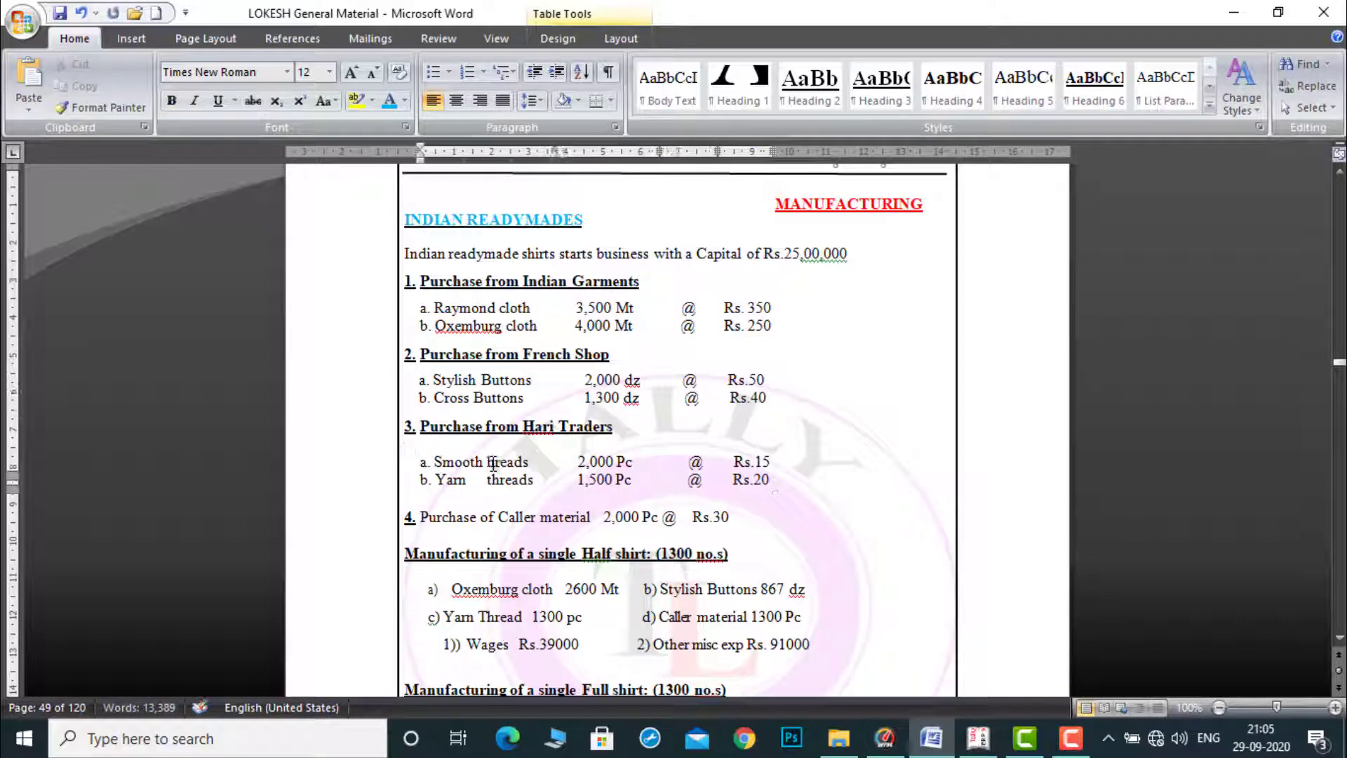
pyautogui.write('T')
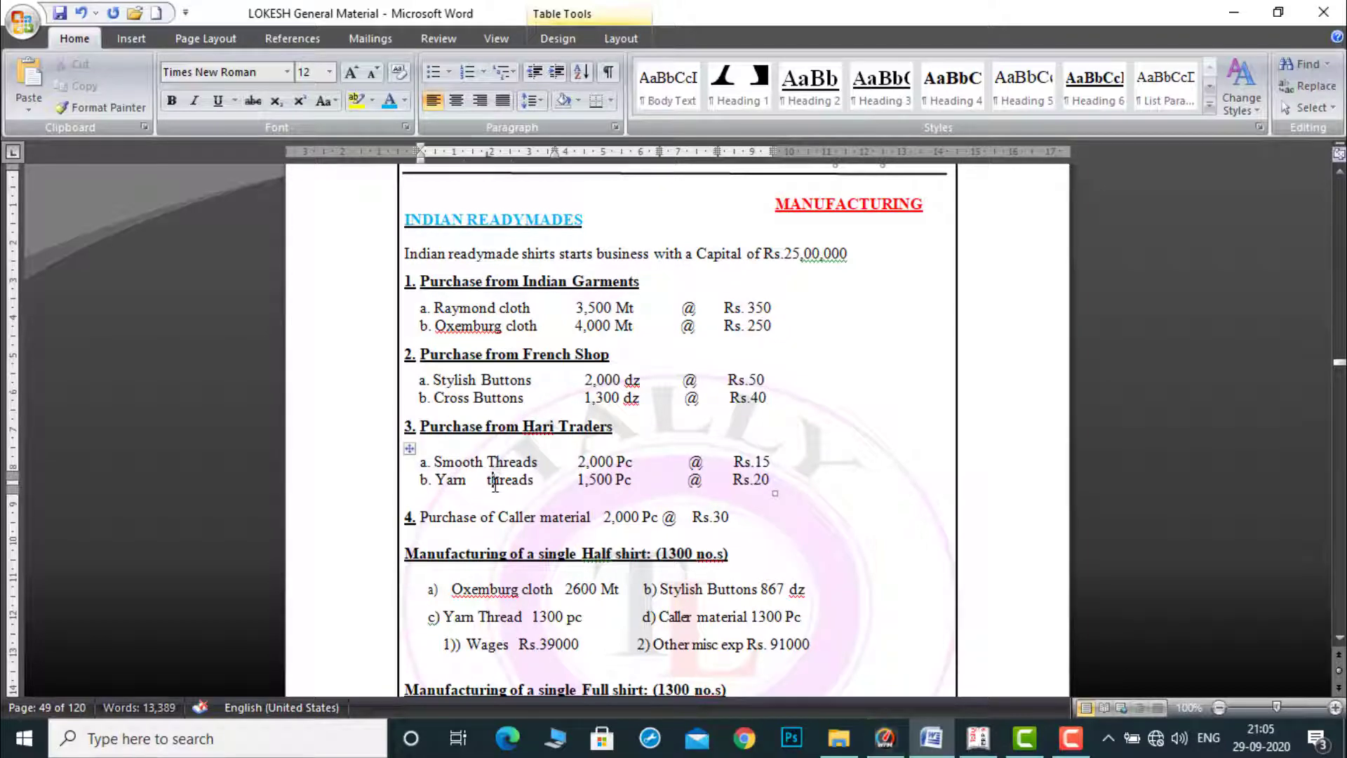
pyautogui.click(493, 482)
pyautogui.press('BackSpace')
pyautogui.write('T')
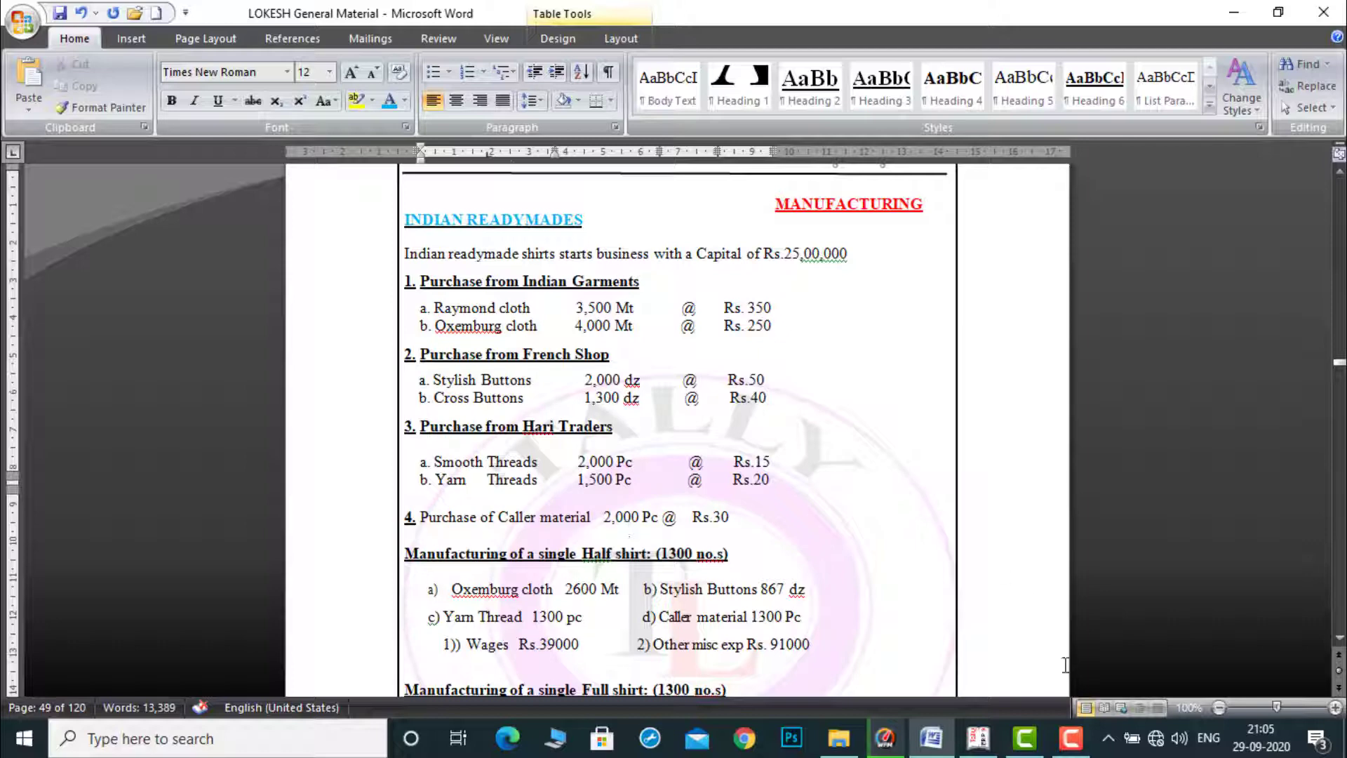
# Switch to Tally and create a stock group named Cloth under Primary, leaving quantities of items added at No, and save it.
pyautogui.click(986, 743)
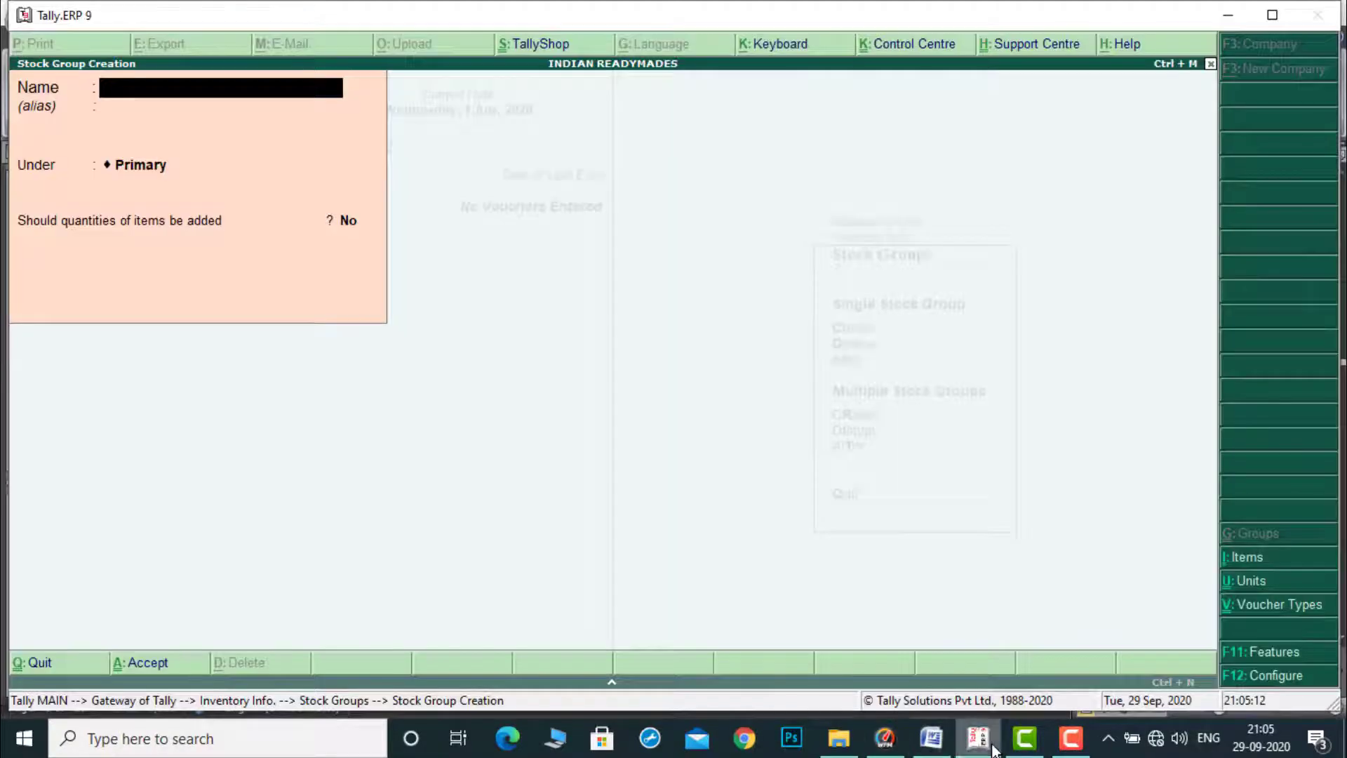
pyautogui.write('CLO')
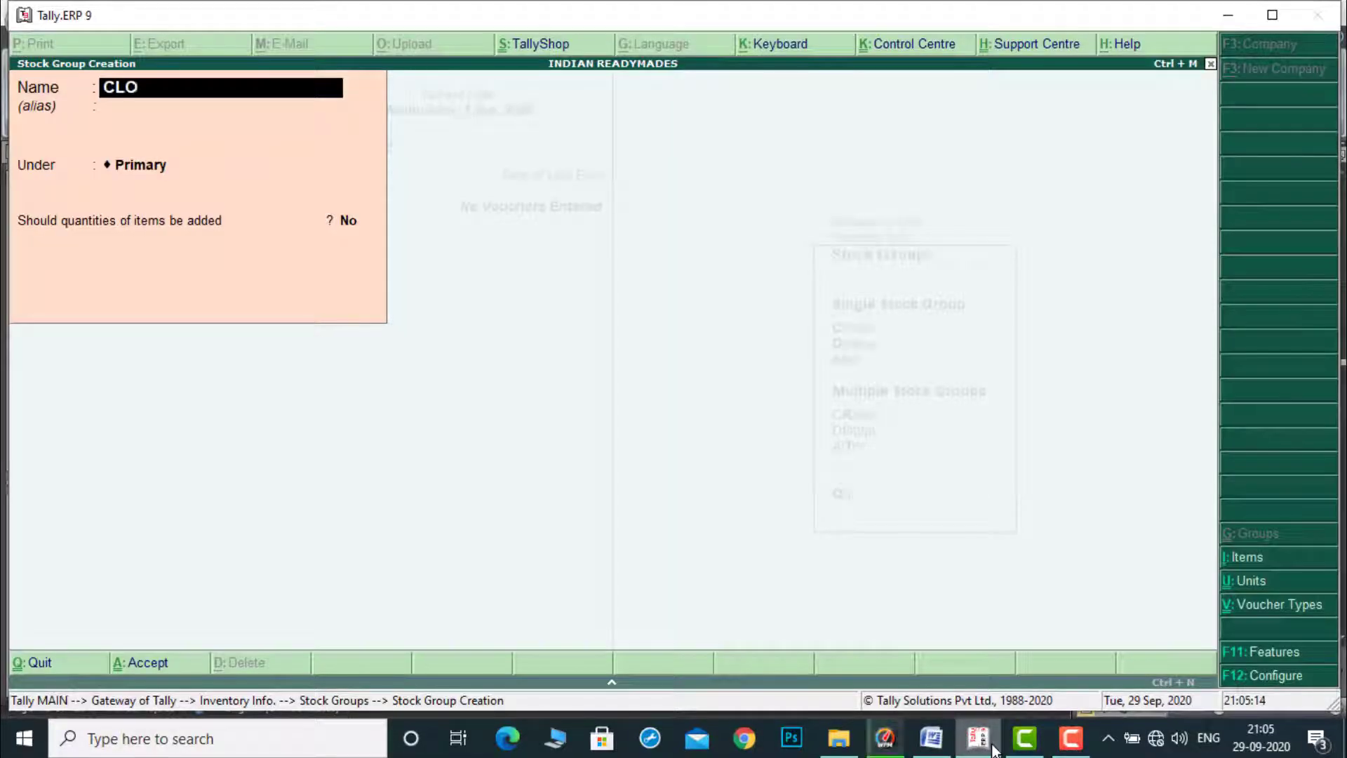
pyautogui.press('BackSpace')
pyautogui.press('BackSpace')
pyautogui.write('loth')
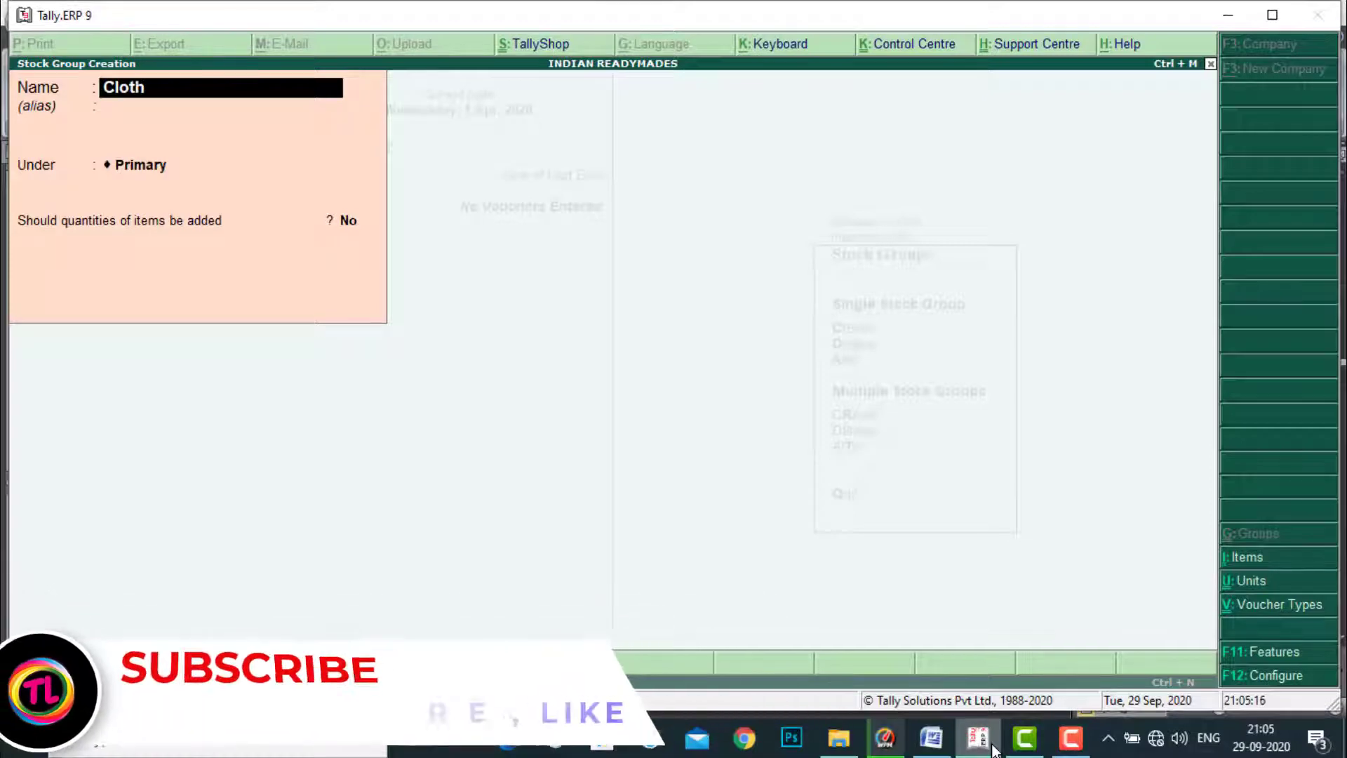
pyautogui.press('Return')
pyautogui.press('Return')
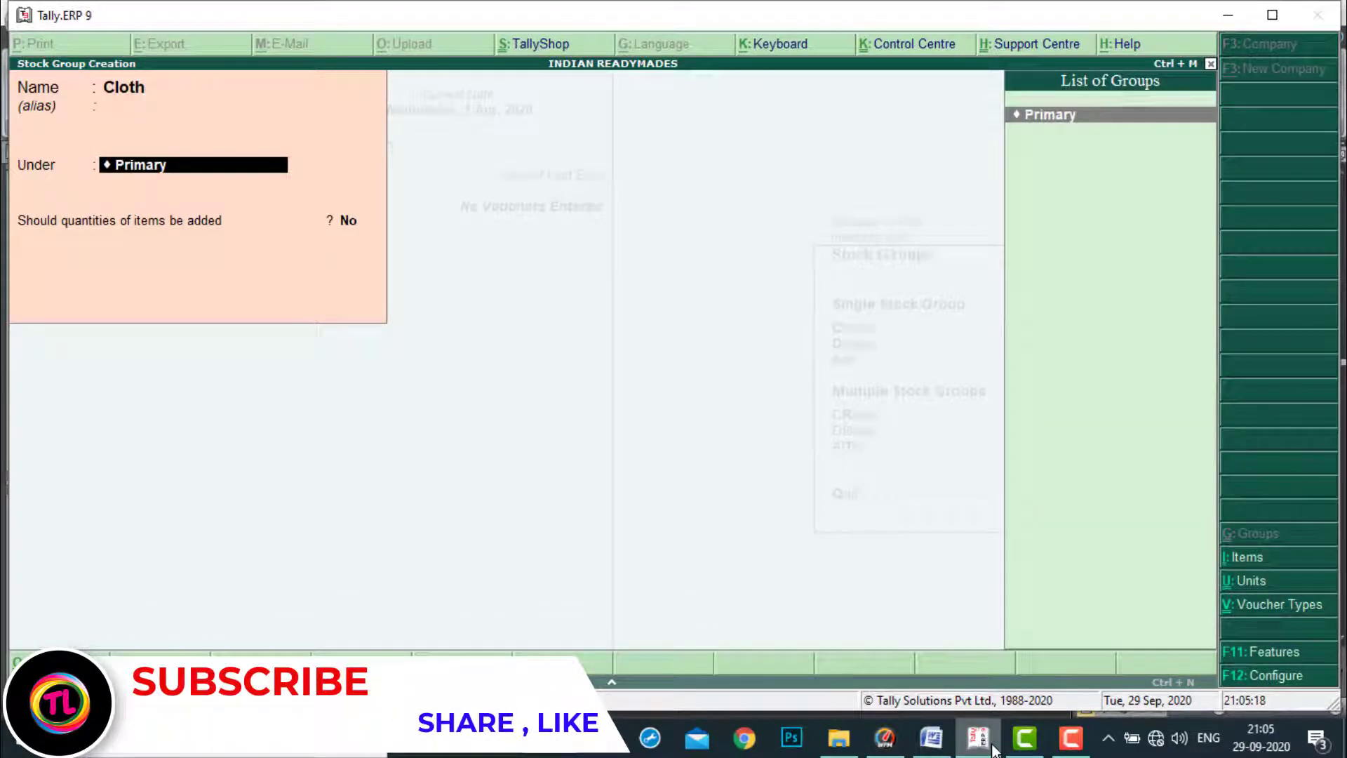
pyautogui.press('Return')
pyautogui.press('Return')
pyautogui.press('Return')
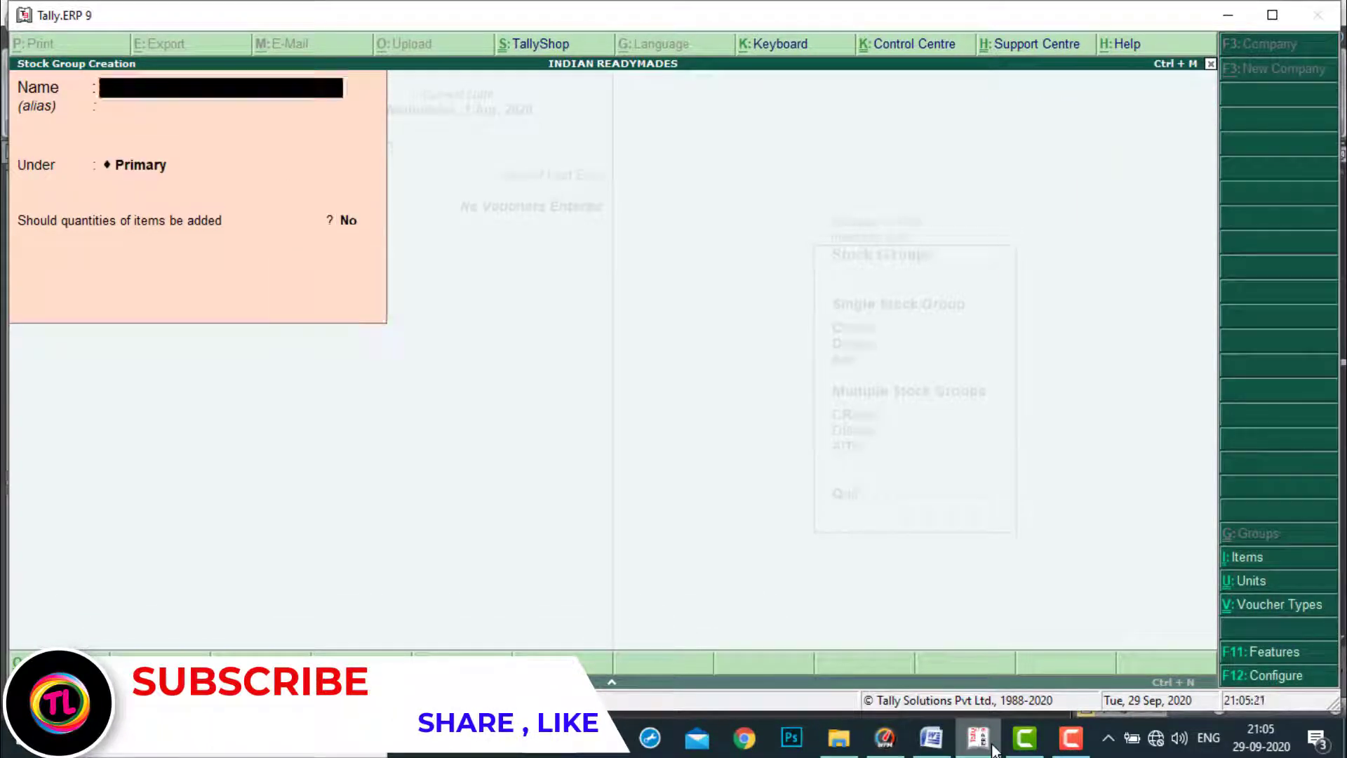
# Create a stock group named Buttons under Primary, leaving quantities of items added at No, and save it.
pyautogui.write('But')
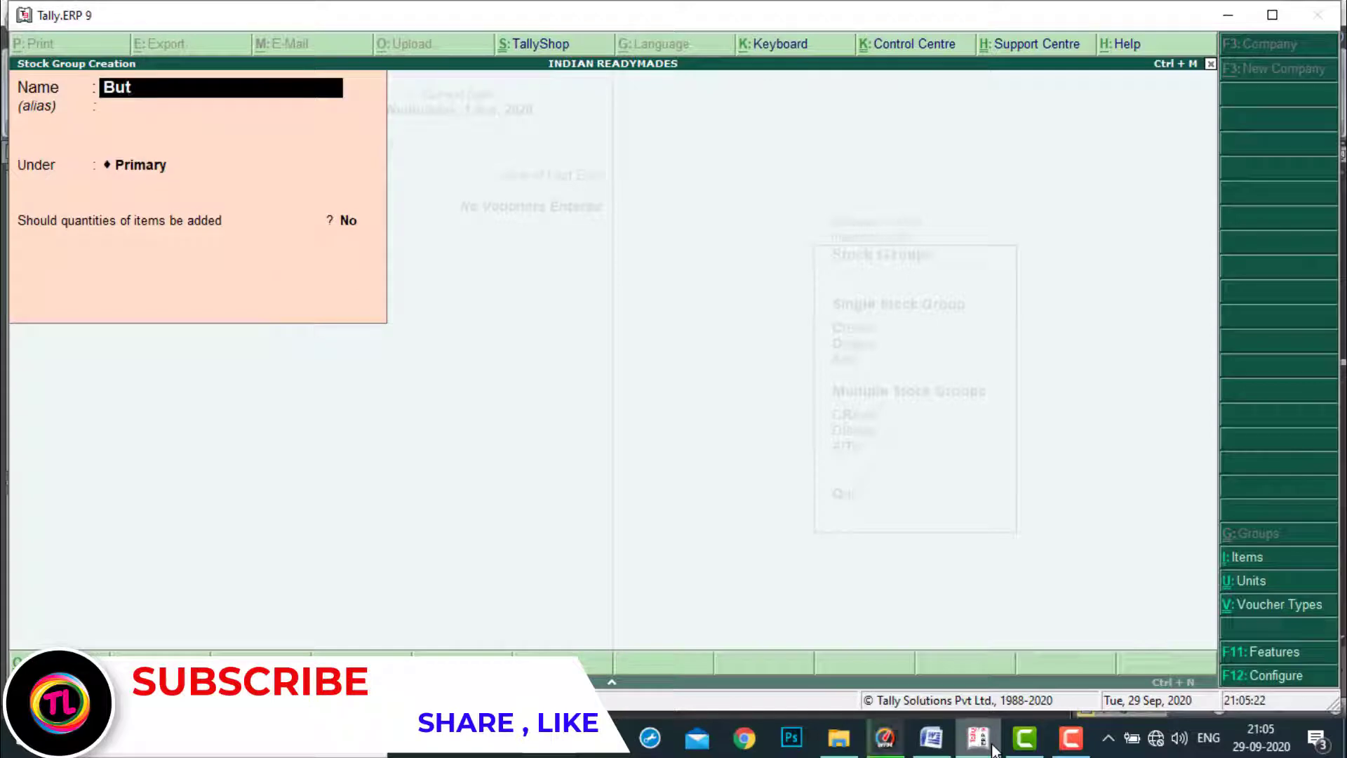
pyautogui.write('tons')
pyautogui.press('Return')
pyautogui.press('Return')
pyautogui.press('Return')
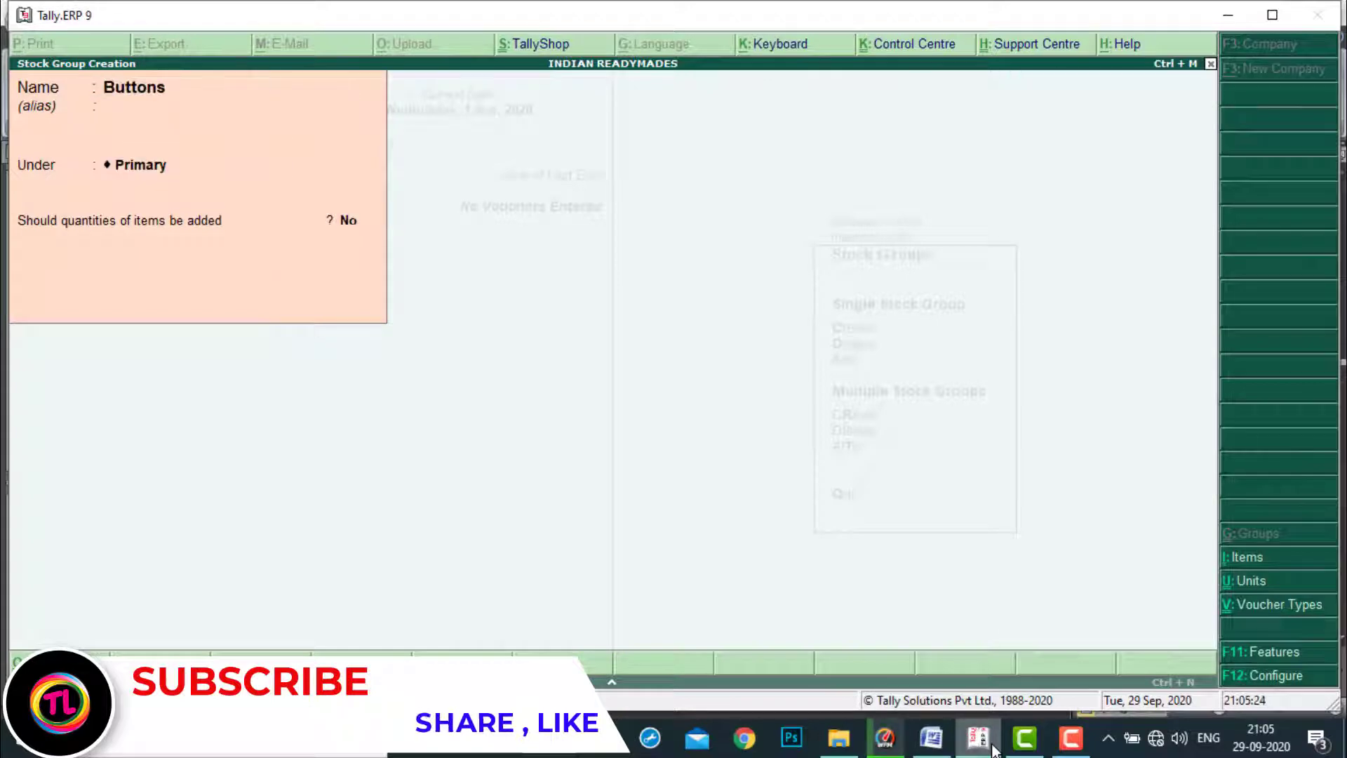
pyautogui.press('Return')
pyautogui.press('Return')
# Create a stock group named Threads under Primary, leaving quantities of items added at No, and save it.
pyautogui.write('Thre')
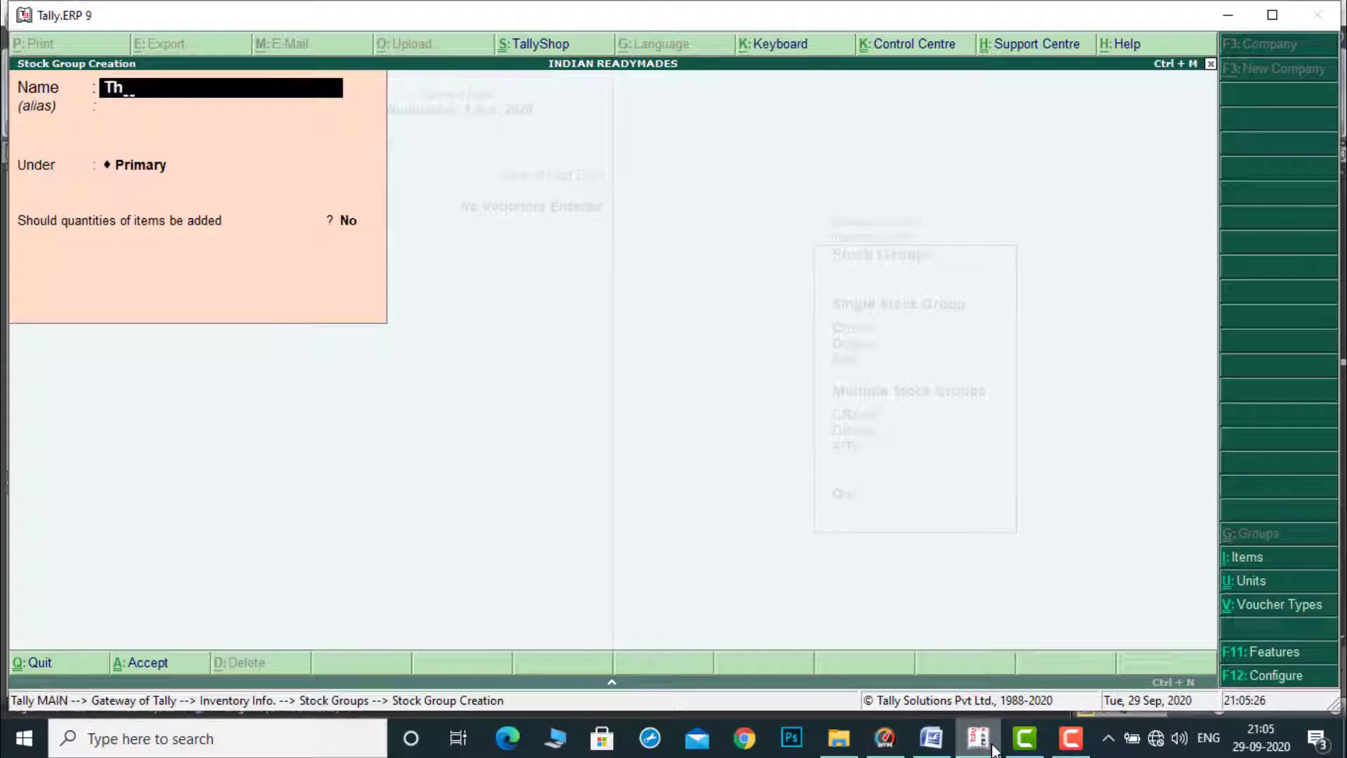
pyautogui.press('Return')
pyautogui.press('Return')
pyautogui.press('Return')
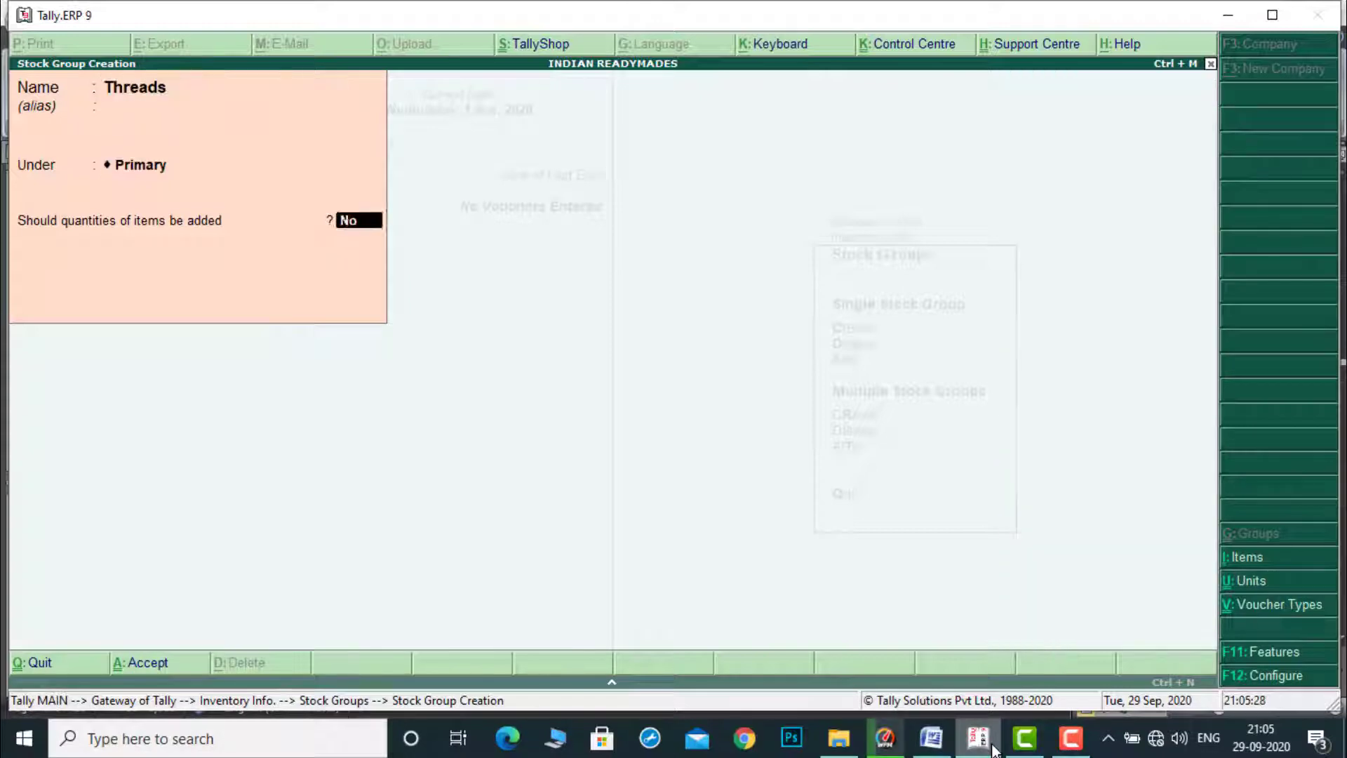
pyautogui.press('Return')
pyautogui.press('Return')
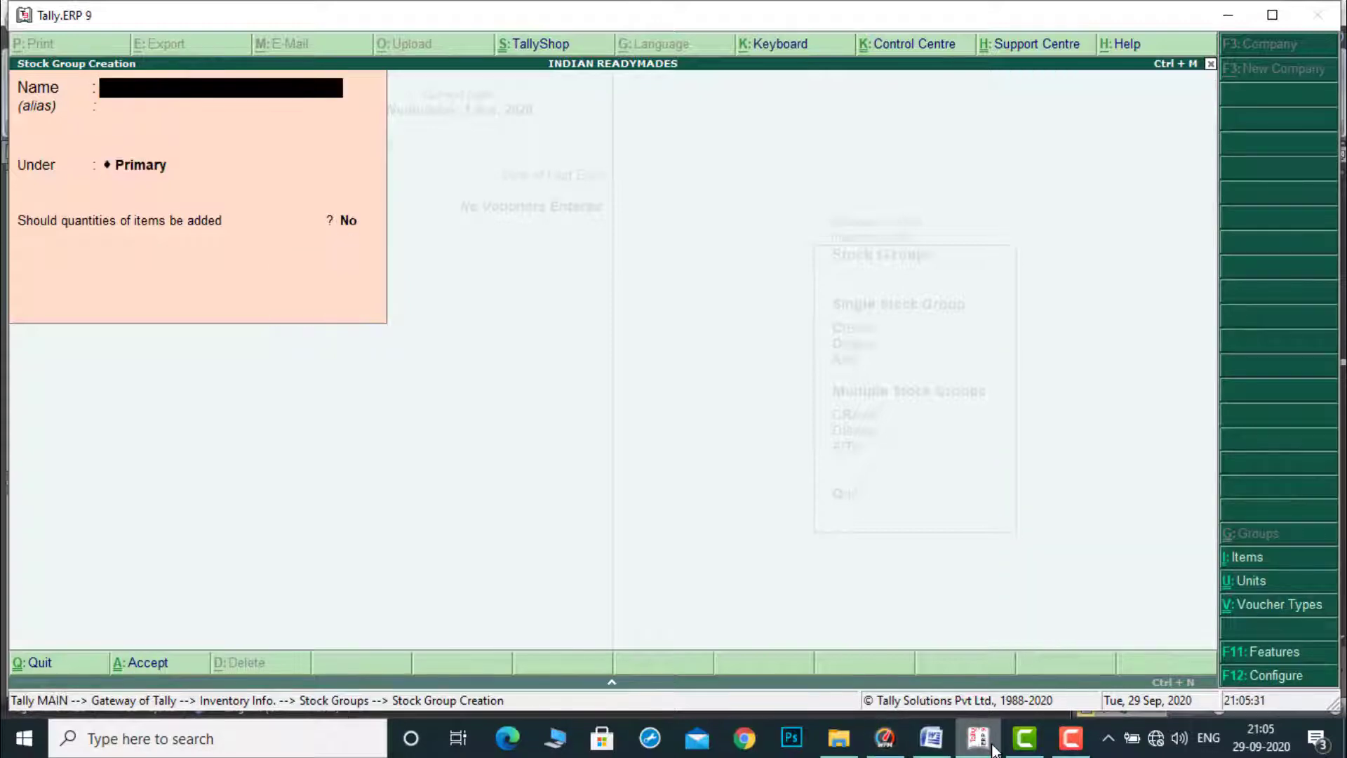
# Leave stock group creation and open the creation form for units of measure in the inventory masters.
pyautogui.press('Escape')
pyautogui.press('Return')
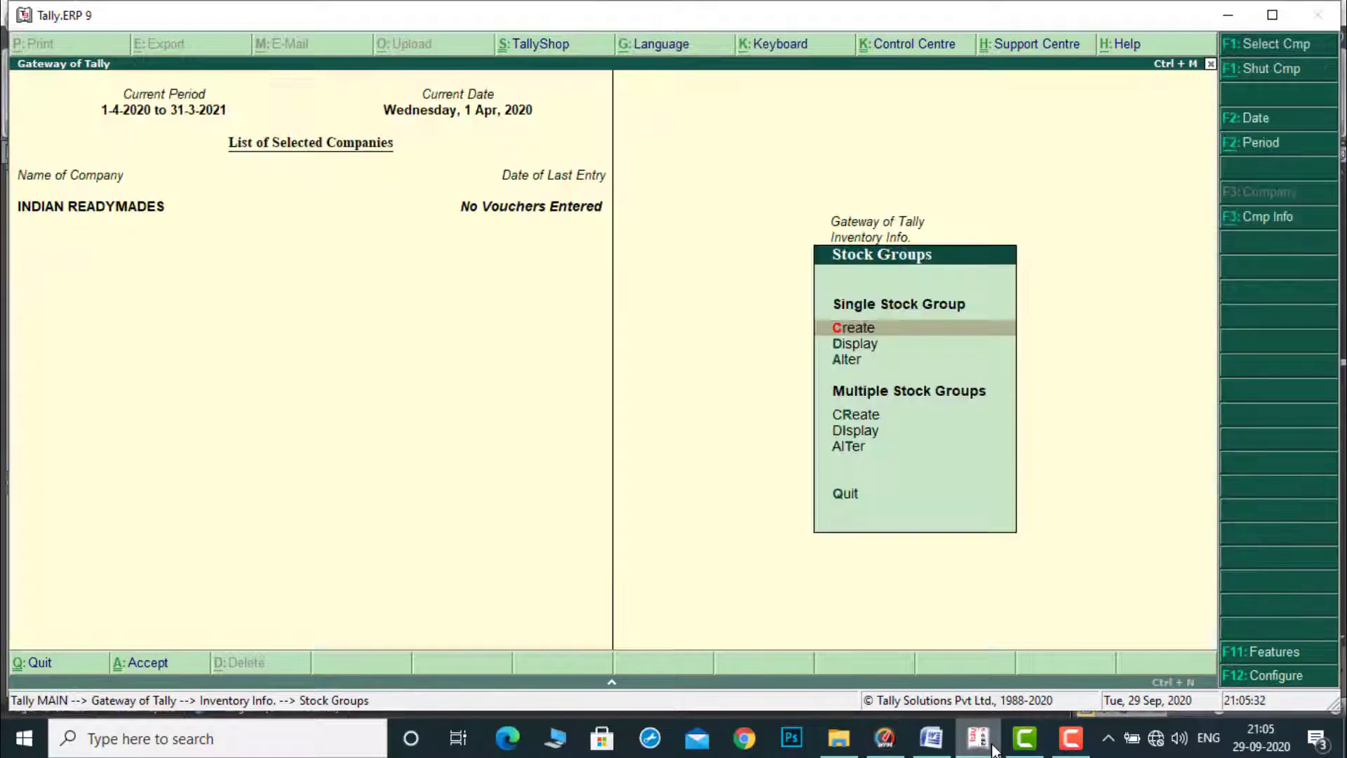
pyautogui.press('Escape')
pyautogui.press('Down')
pyautogui.press('Down')
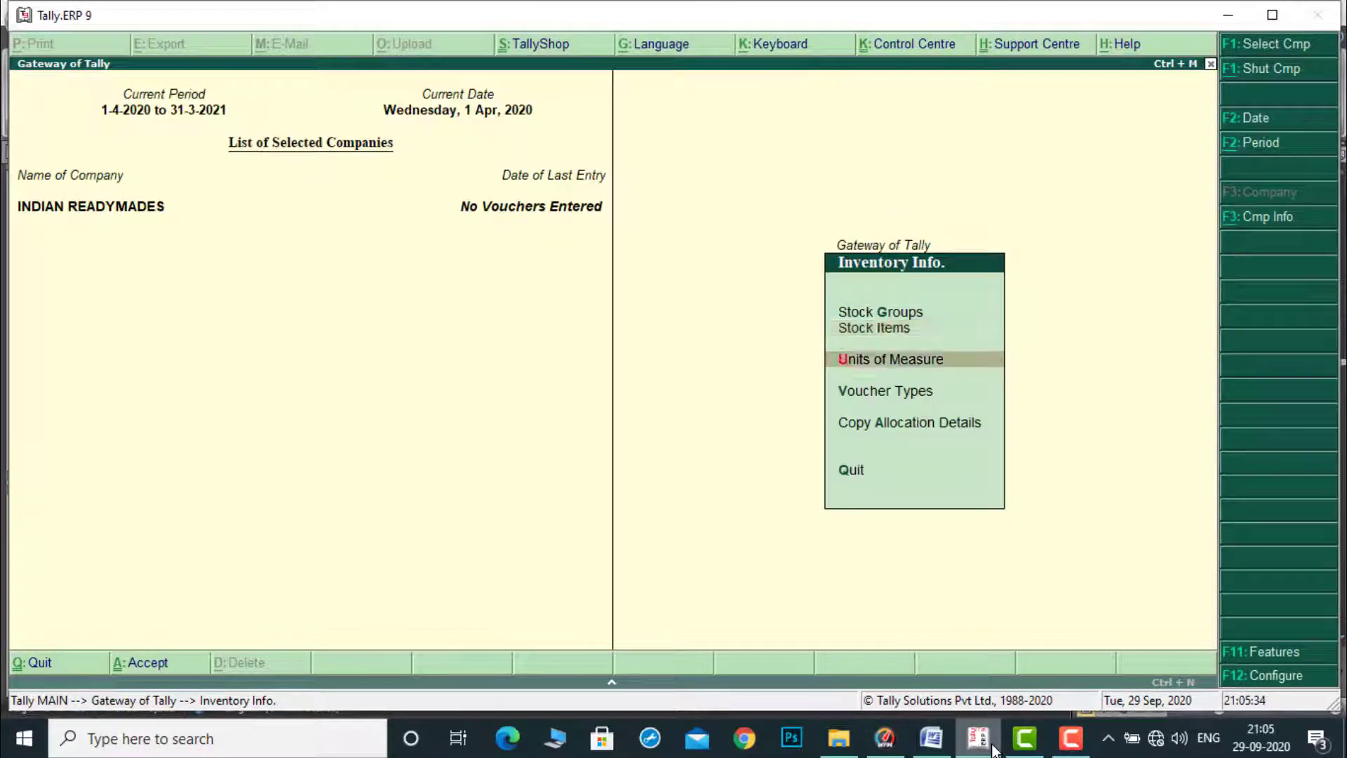
pyautogui.press('Return')
pyautogui.press('Return')
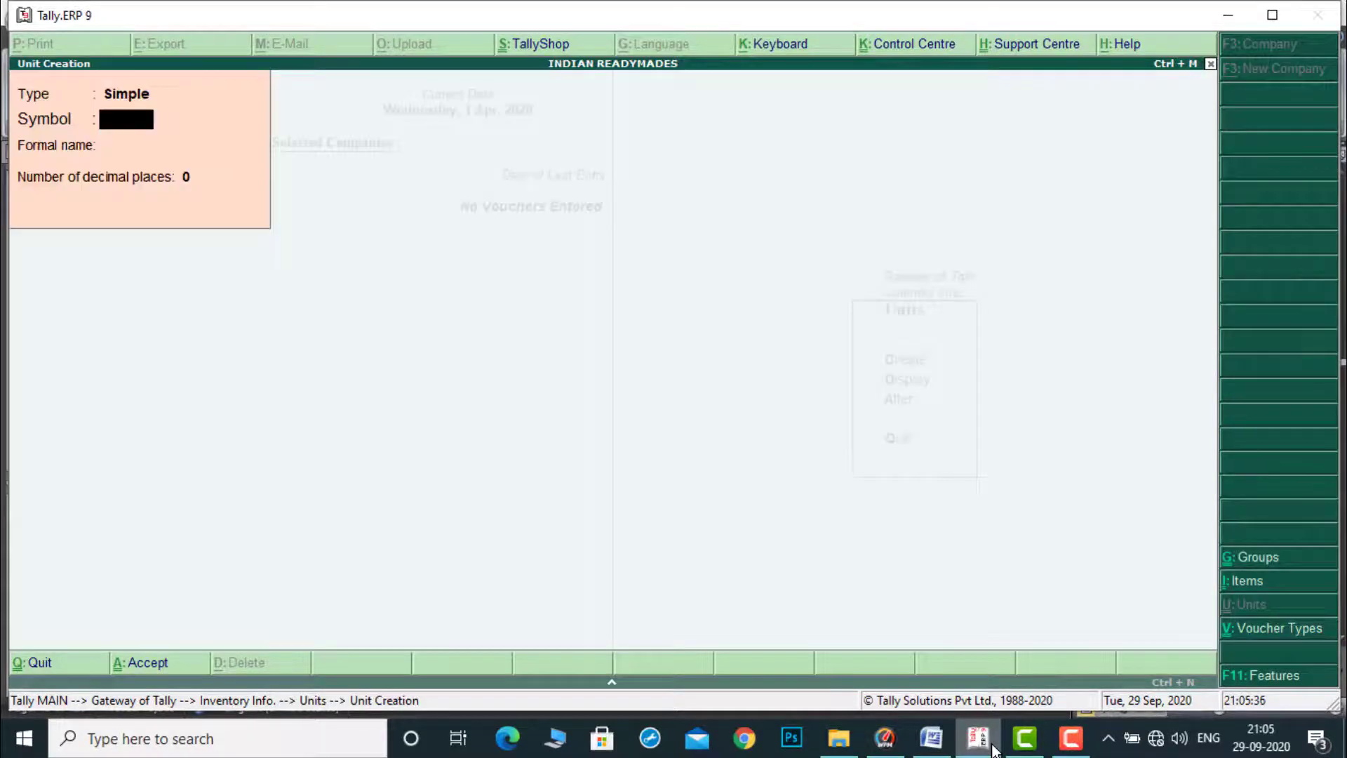
# Check the units in the Word exercise, return to Tally and save a simple unit mt with 0 decimal places.
pyautogui.click(931, 738)
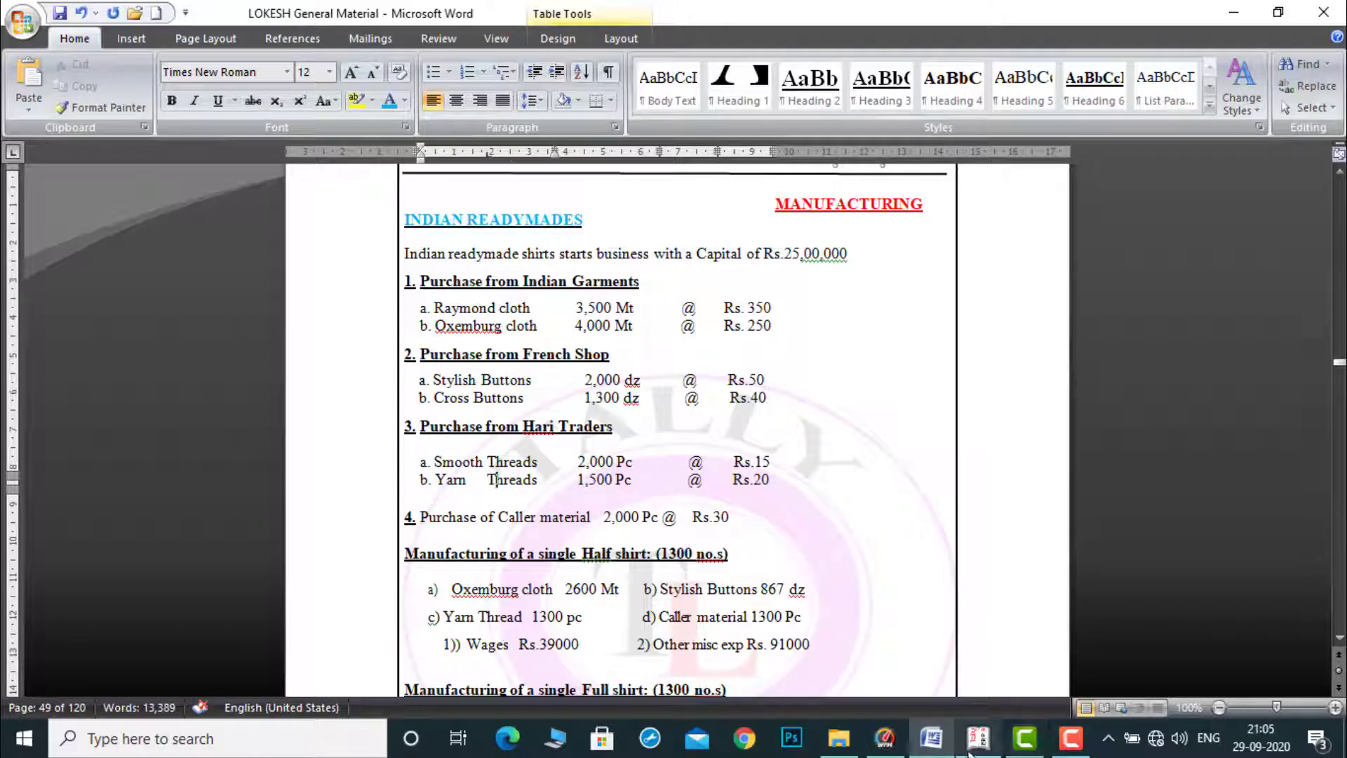
pyautogui.click(972, 748)
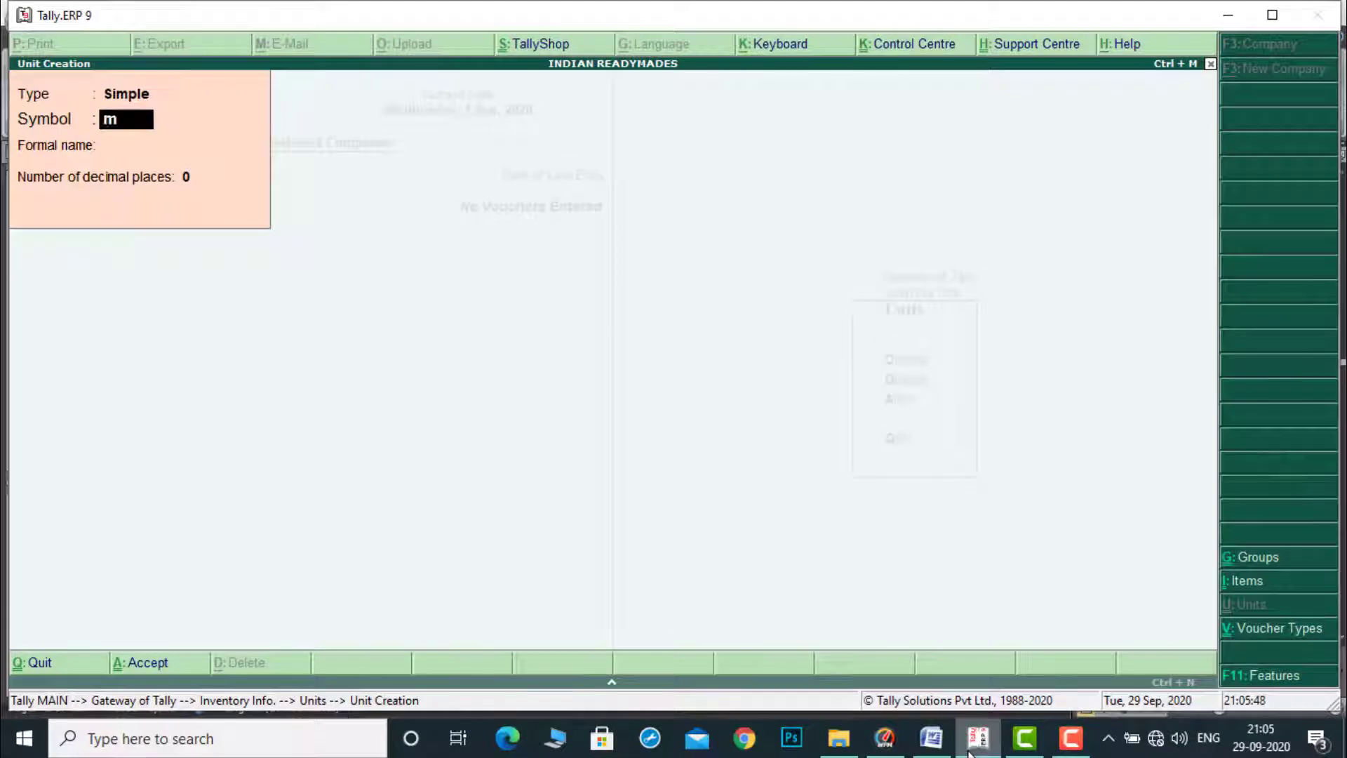
pyautogui.write('t')
pyautogui.press('Return')
pyautogui.press('Return')
pyautogui.press('Return')
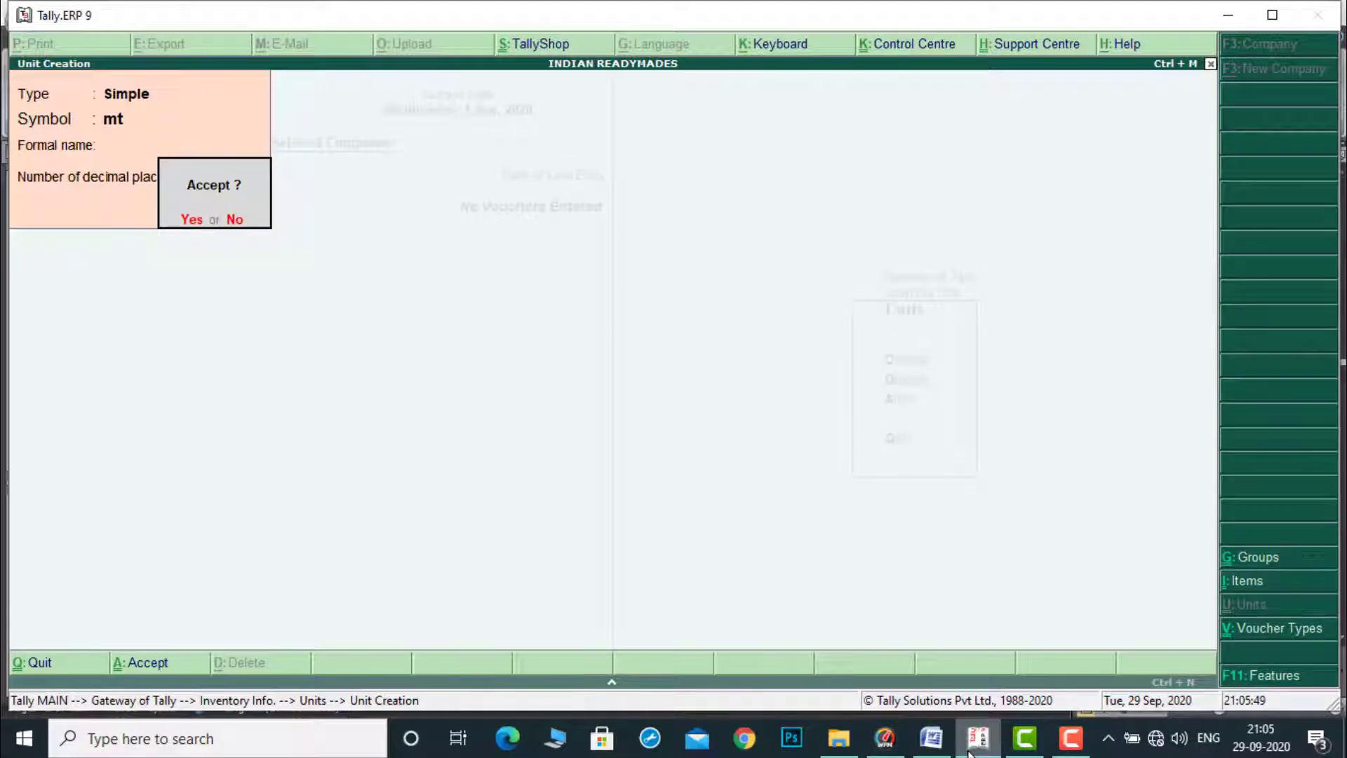
pyautogui.press('Return')
# Create a simple unit with the symbol dz and 0 decimal places, without a formal name, and save it.
pyautogui.write('d')
pyautogui.press('Return')
pyautogui.press('Return')
pyautogui.press('Return')
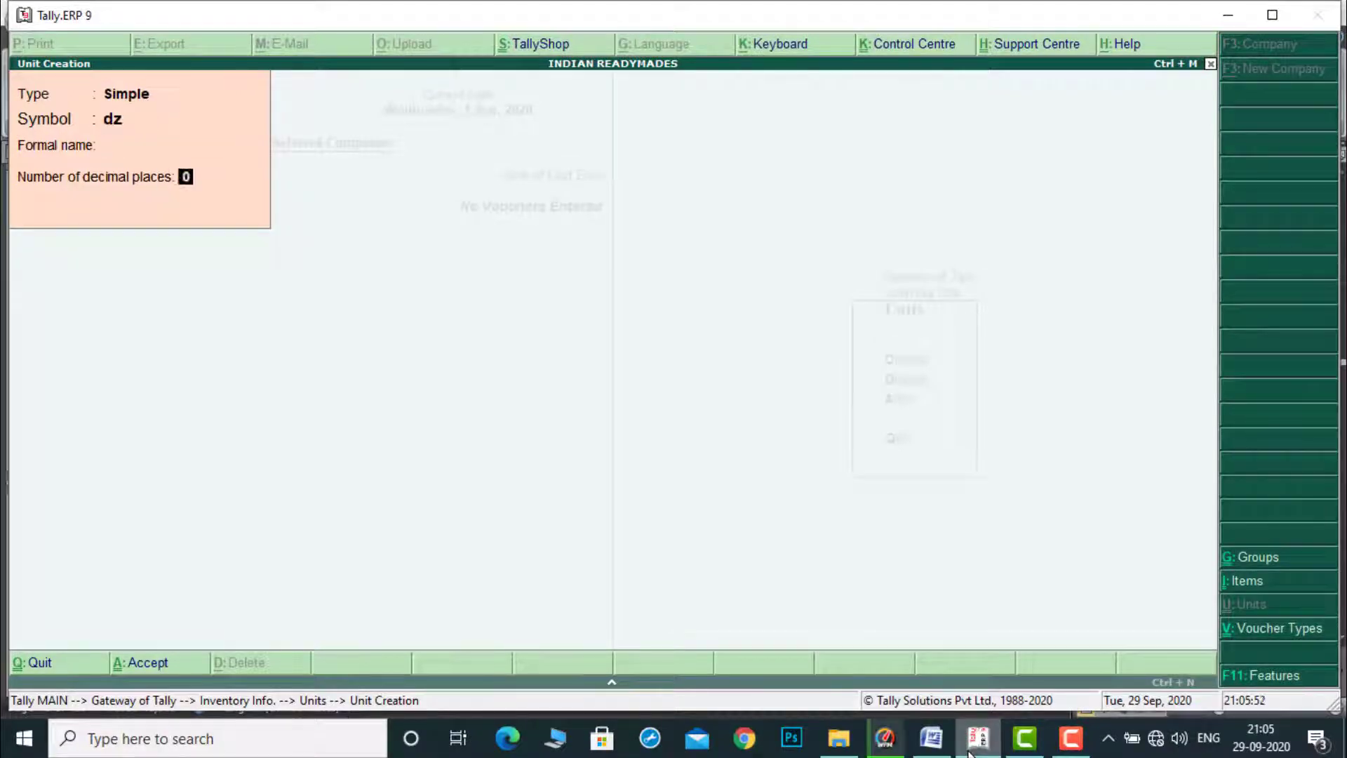
pyautogui.press('Return')
# Create a simple unit with the symbol pc and 0 decimal places, without a formal name, and save it.
pyautogui.write('pc')
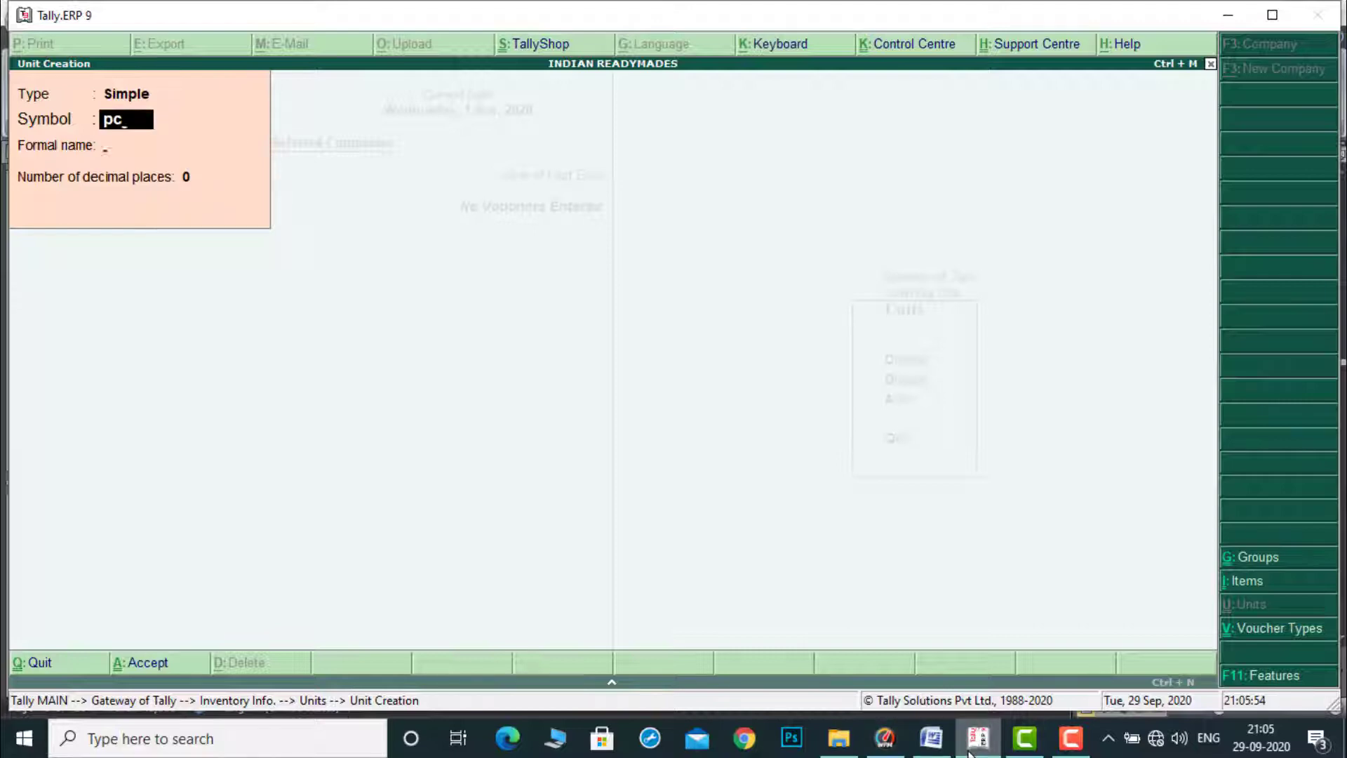
pyautogui.press('Return')
pyautogui.press('Return')
pyautogui.press('Return')
pyautogui.press('Return')
# Create a simple unit with the symbol nos and 0 decimal places, without a formal name, and save it.
pyautogui.write('nos')
pyautogui.press('Return')
pyautogui.press('Return')
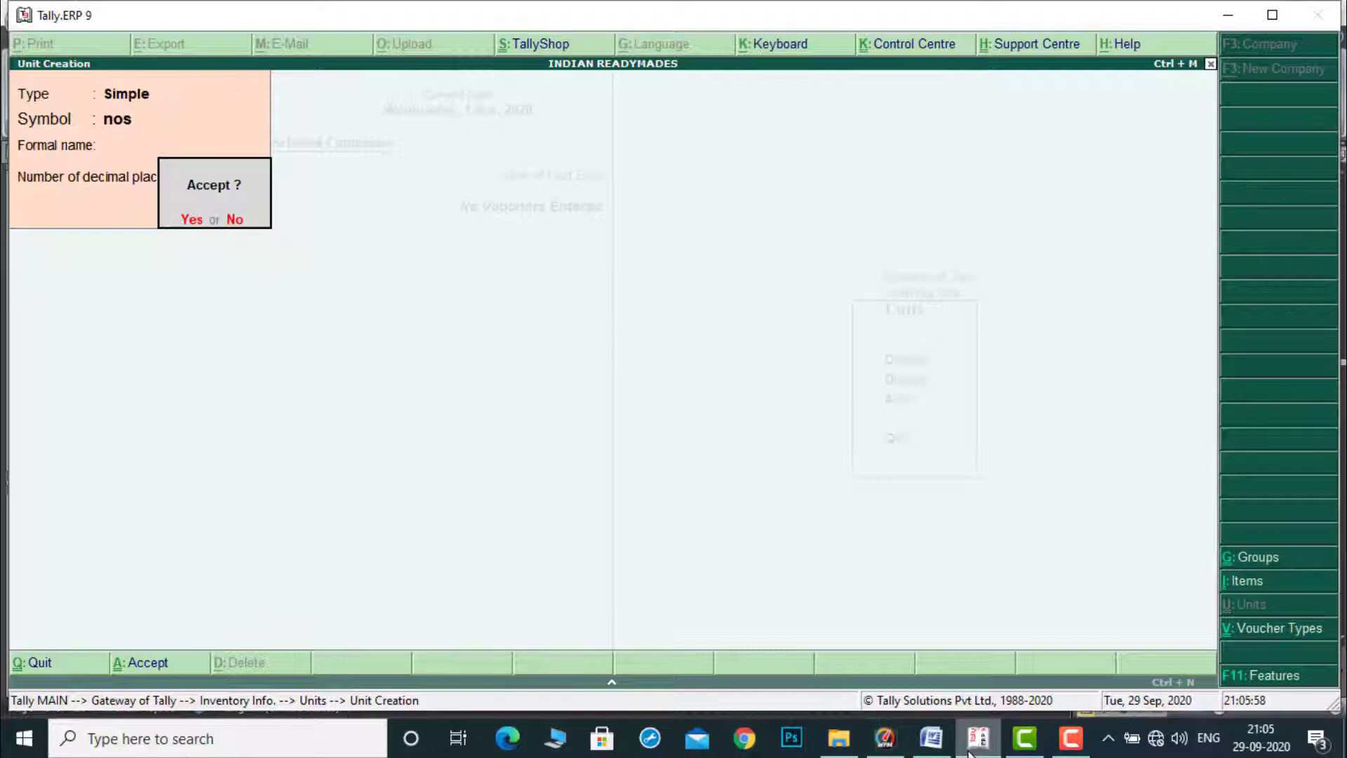
pyautogui.press('Return')
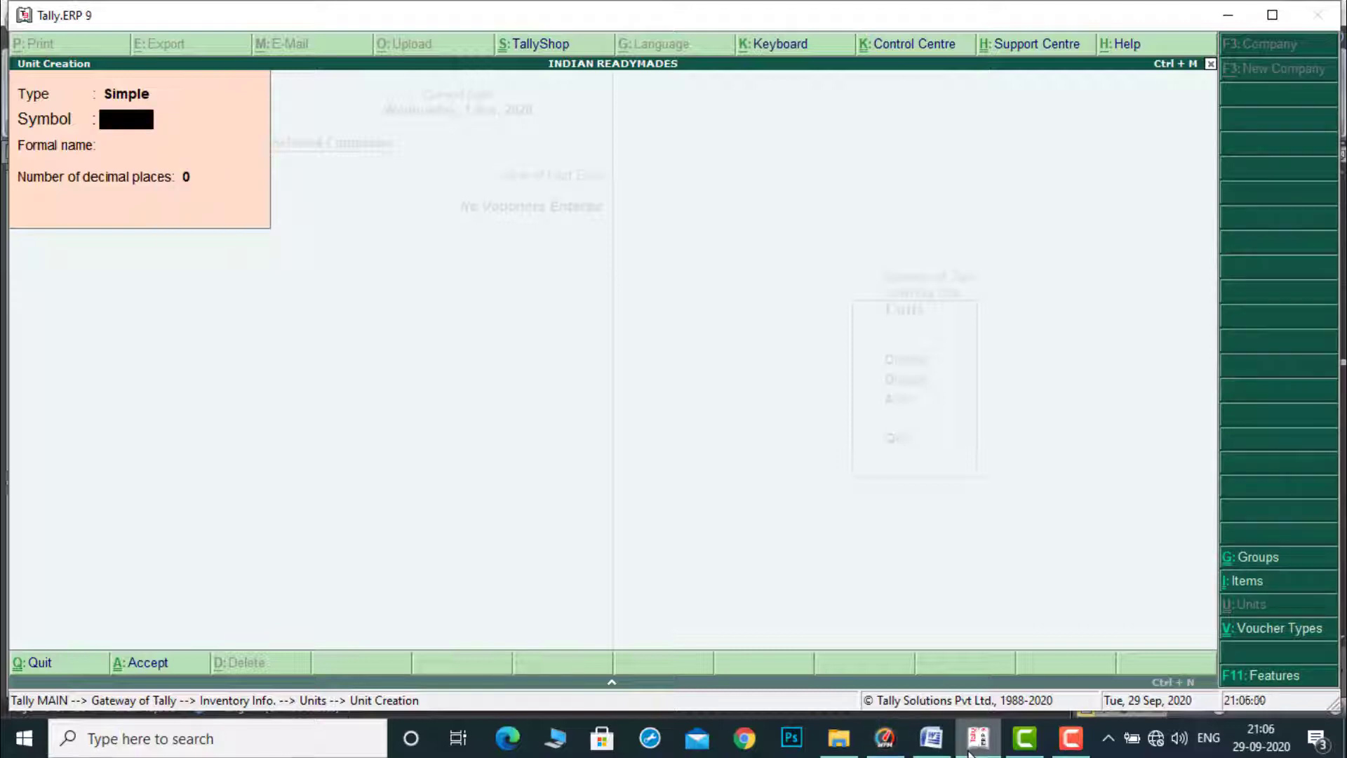
# Leave unit creation and open single stock item creation in the inventory masters.
pyautogui.press('Escape')
pyautogui.press('Return')
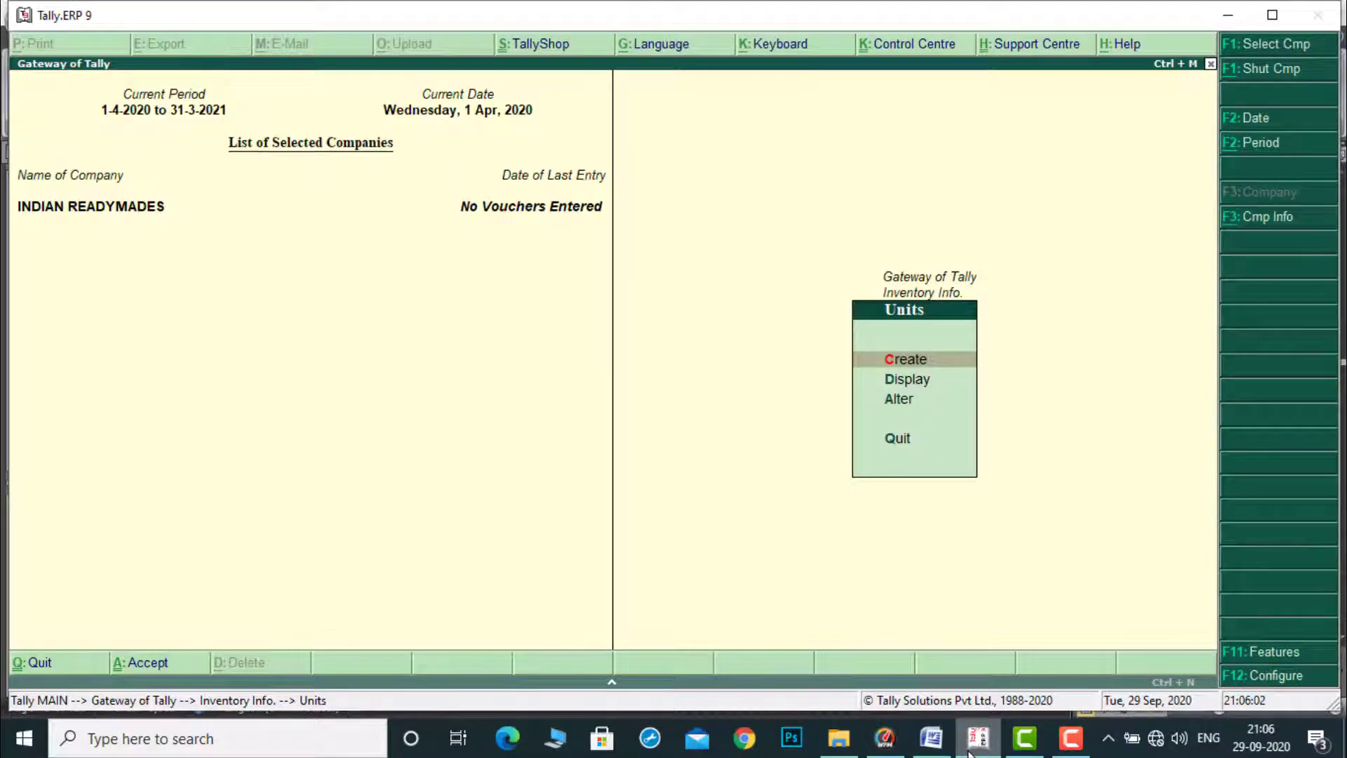
pyautogui.press('Escape')
pyautogui.press('Up')
pyautogui.press('Return')
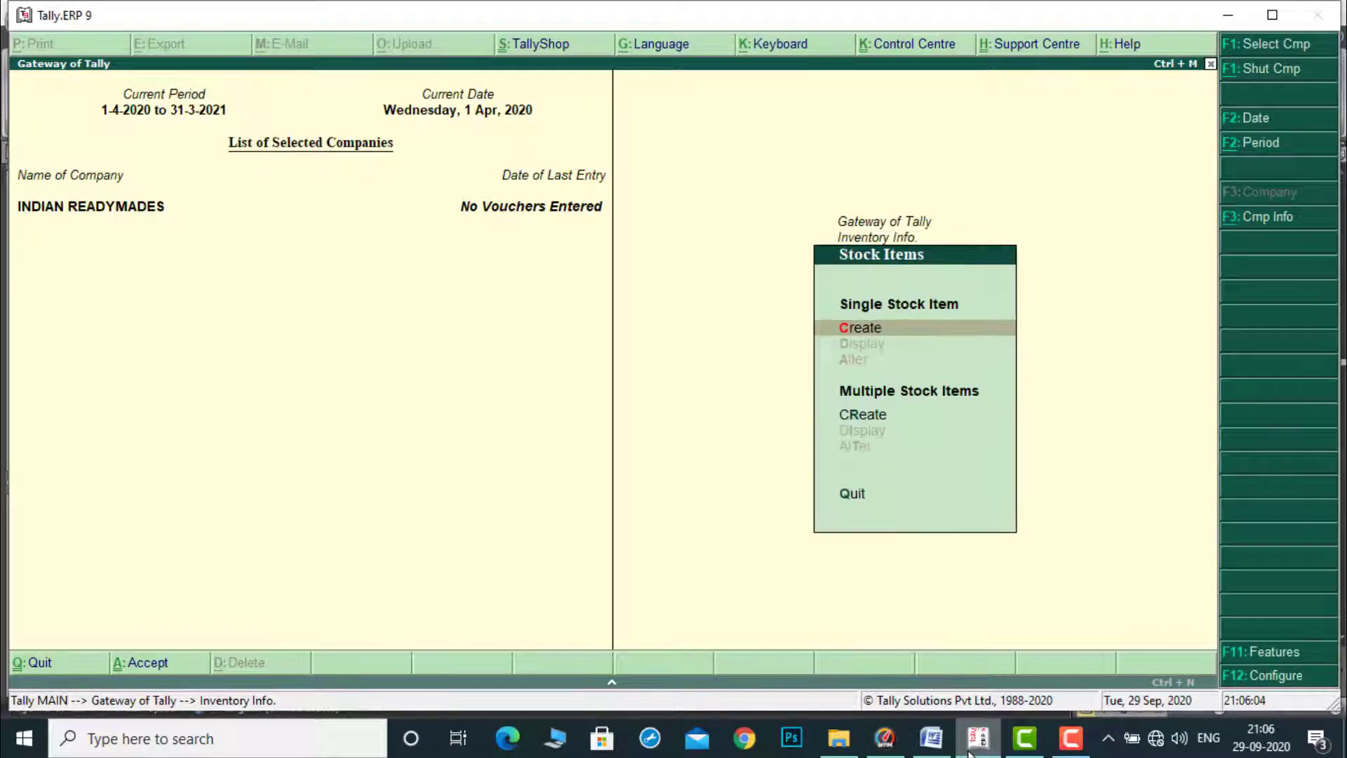
pyautogui.press('Return')
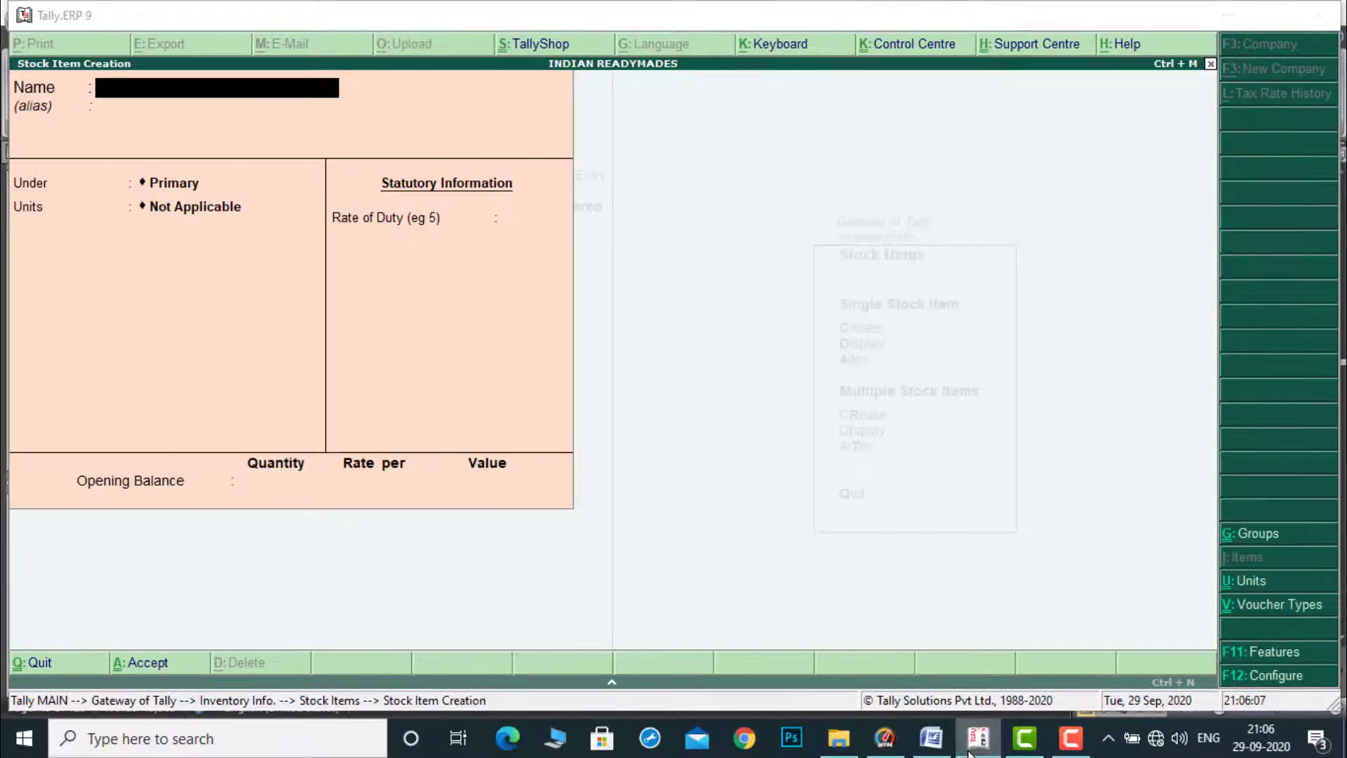
# Switch to the Word document and copy the item name Raymond cloth from the Indian Garments purchase.
pyautogui.click(971, 752)
pyautogui.click(971, 752)
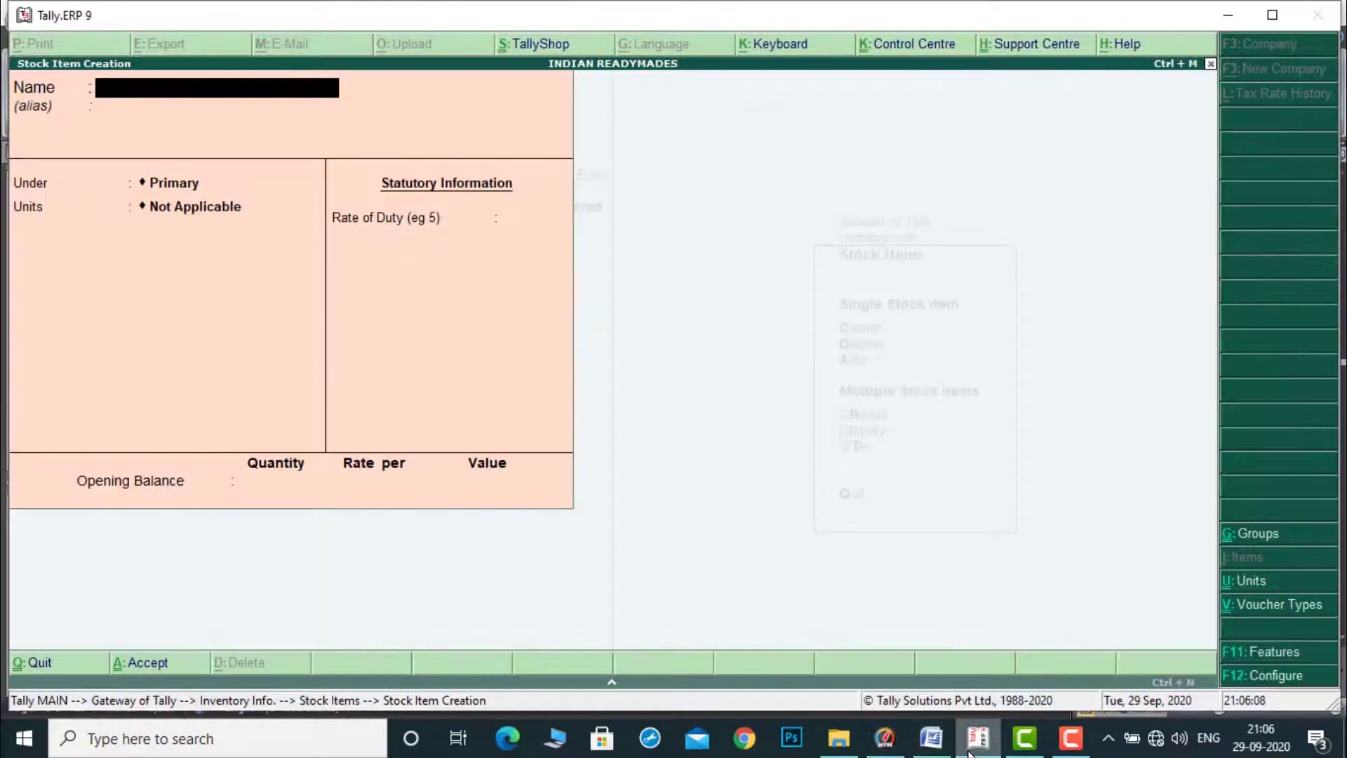
pyautogui.click(968, 752)
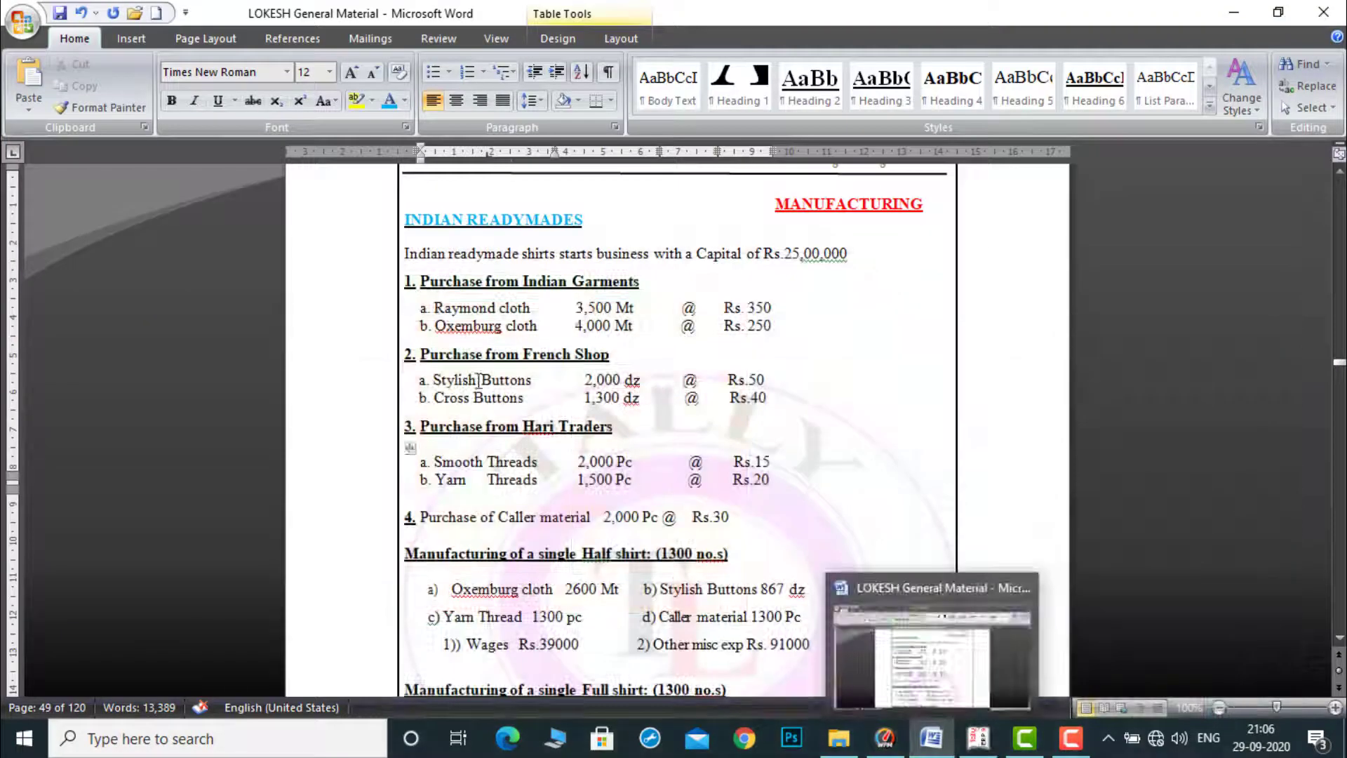
pyautogui.moveTo(435, 309); pyautogui.dragTo(521, 311)
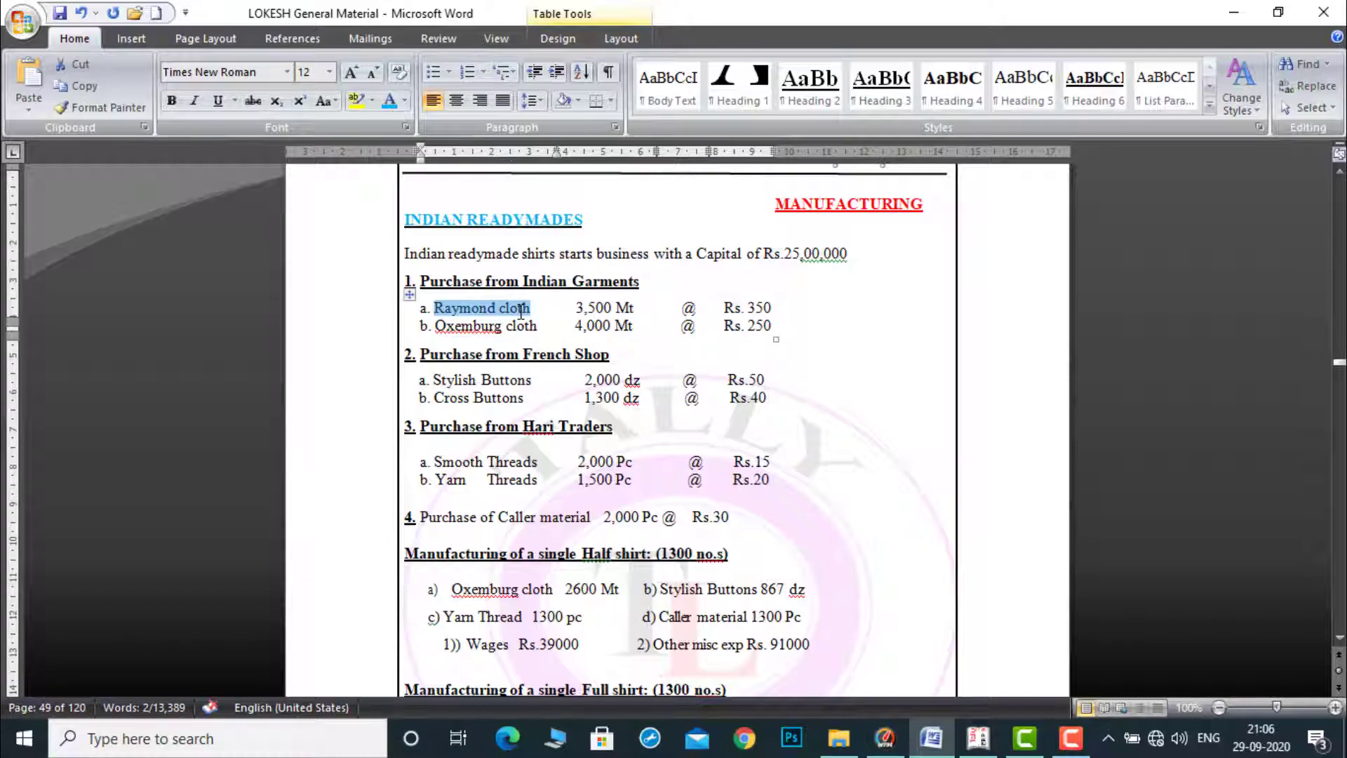
# Switch to Tally, create the stock item Raymond cloth under the Cloth group with unit mt, and save it.
pyautogui.click(979, 745)
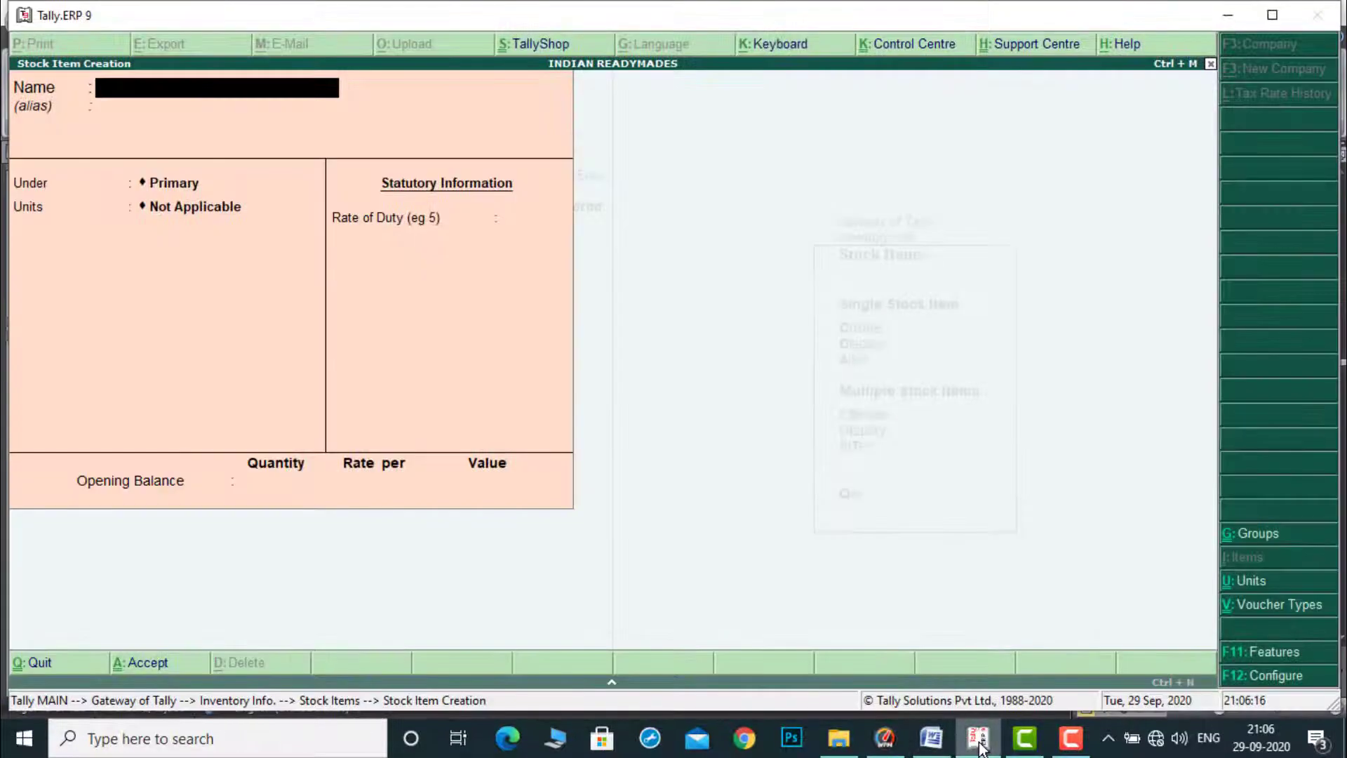
pyautogui.hotkey('ctrl', 'alt', 'v')
pyautogui.press('Return')
pyautogui.press('Return')
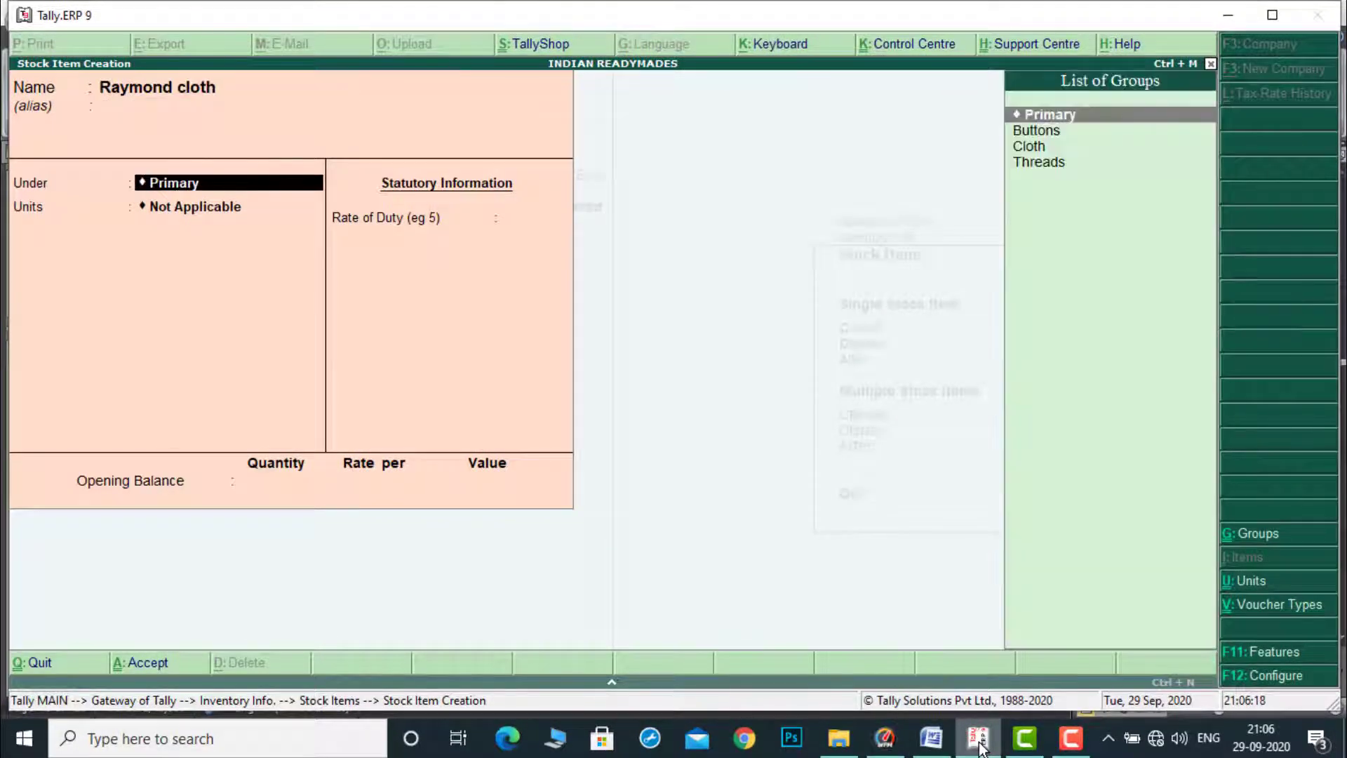
pyautogui.press('Down')
pyautogui.press('Down')
pyautogui.press('Return')
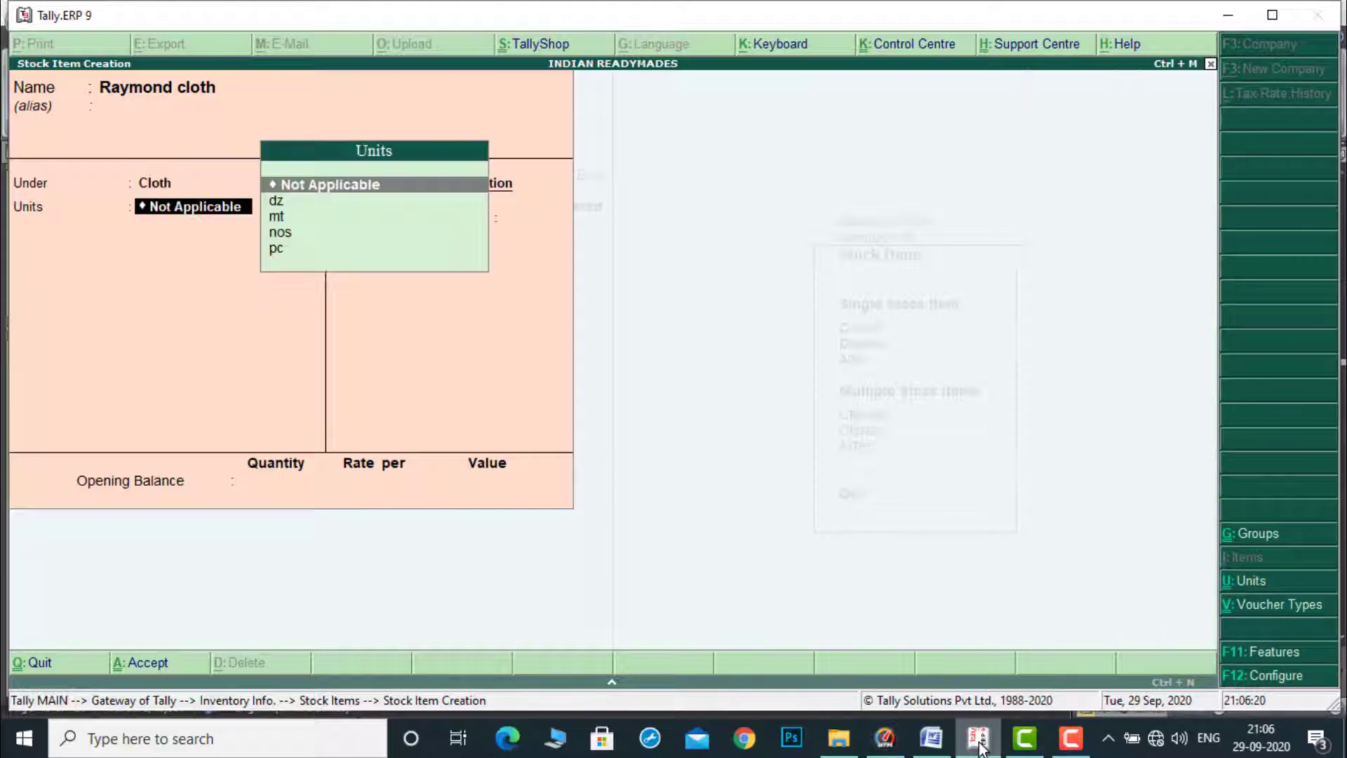
pyautogui.press('Down')
pyautogui.press('Down')
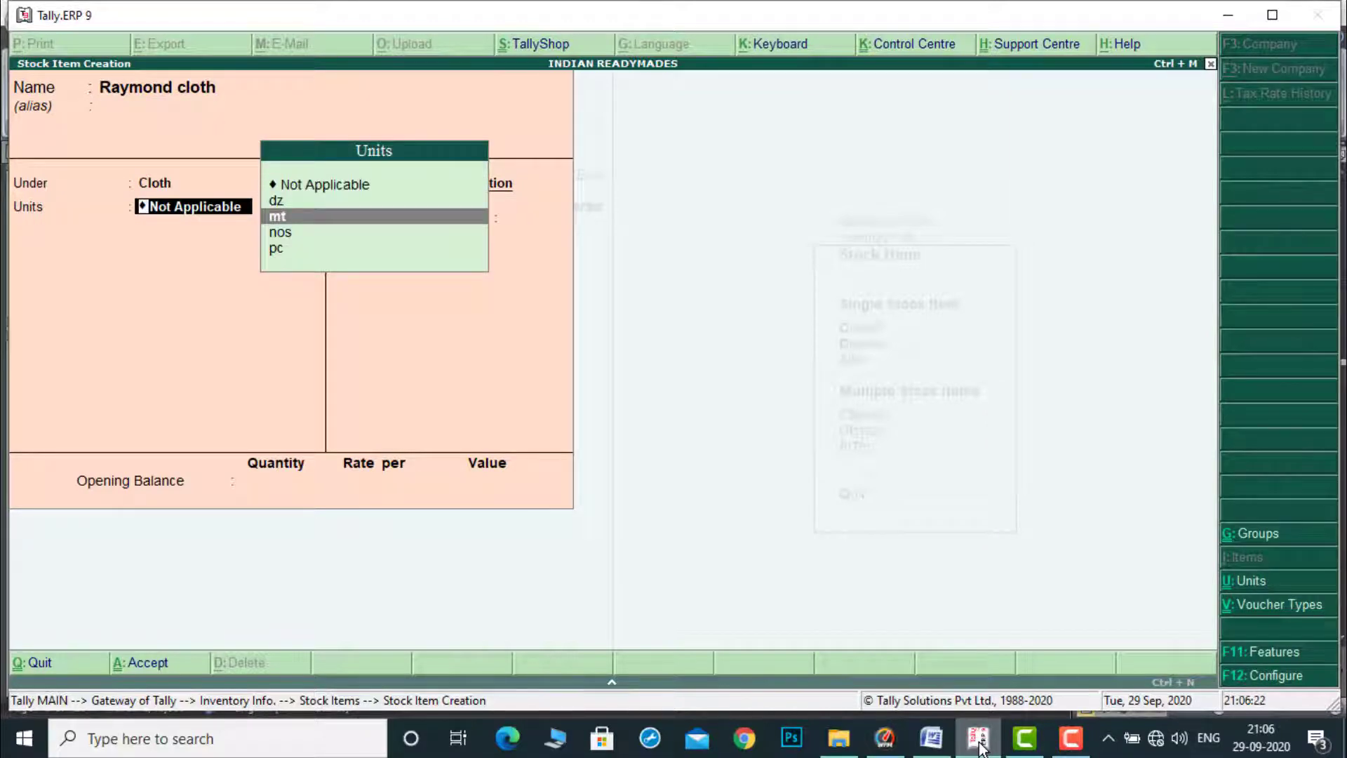
pyautogui.press('Return')
pyautogui.press('Return')
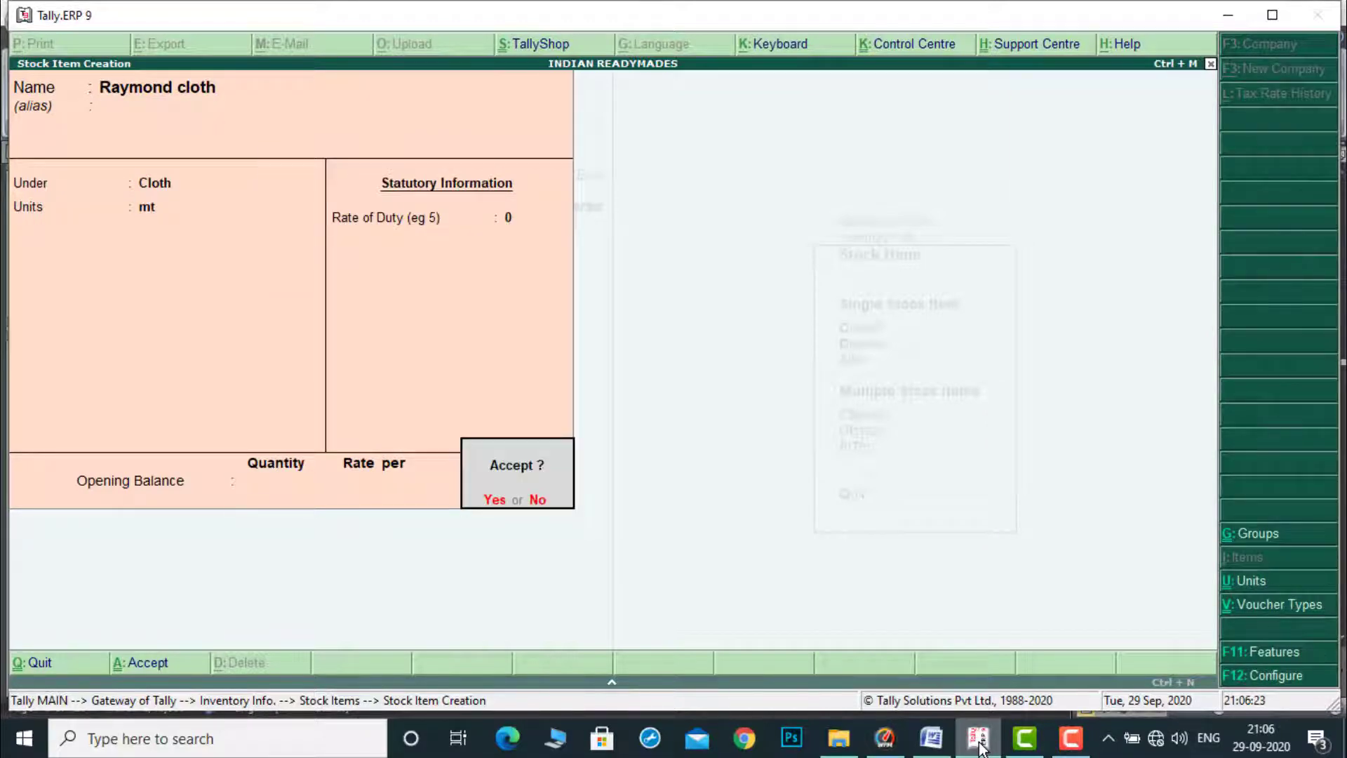
pyautogui.press('Return')
# Copy the item name Oxemburg cloth from the Word document and paste it as the new stock item's name in Tally.
pyautogui.click(931, 737)
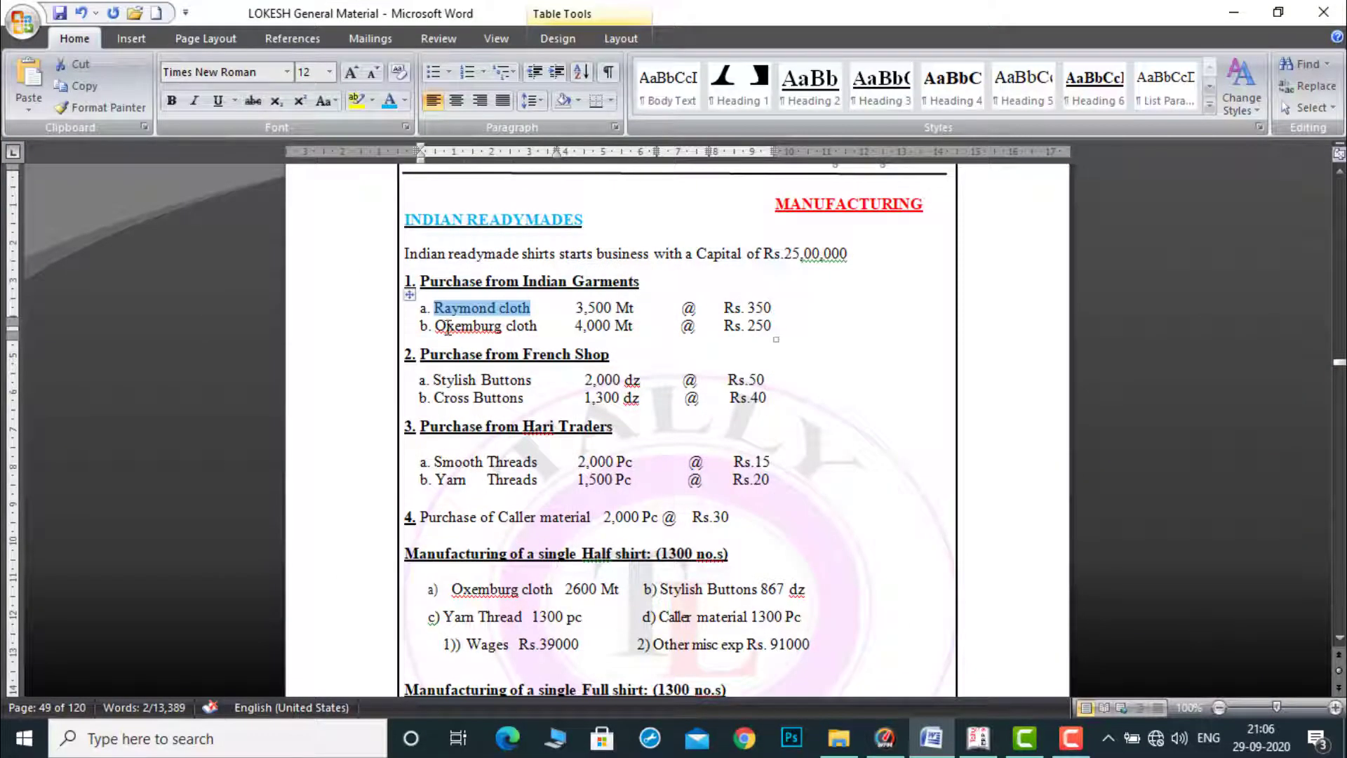
pyautogui.moveTo(437, 326); pyautogui.dragTo(536, 332)
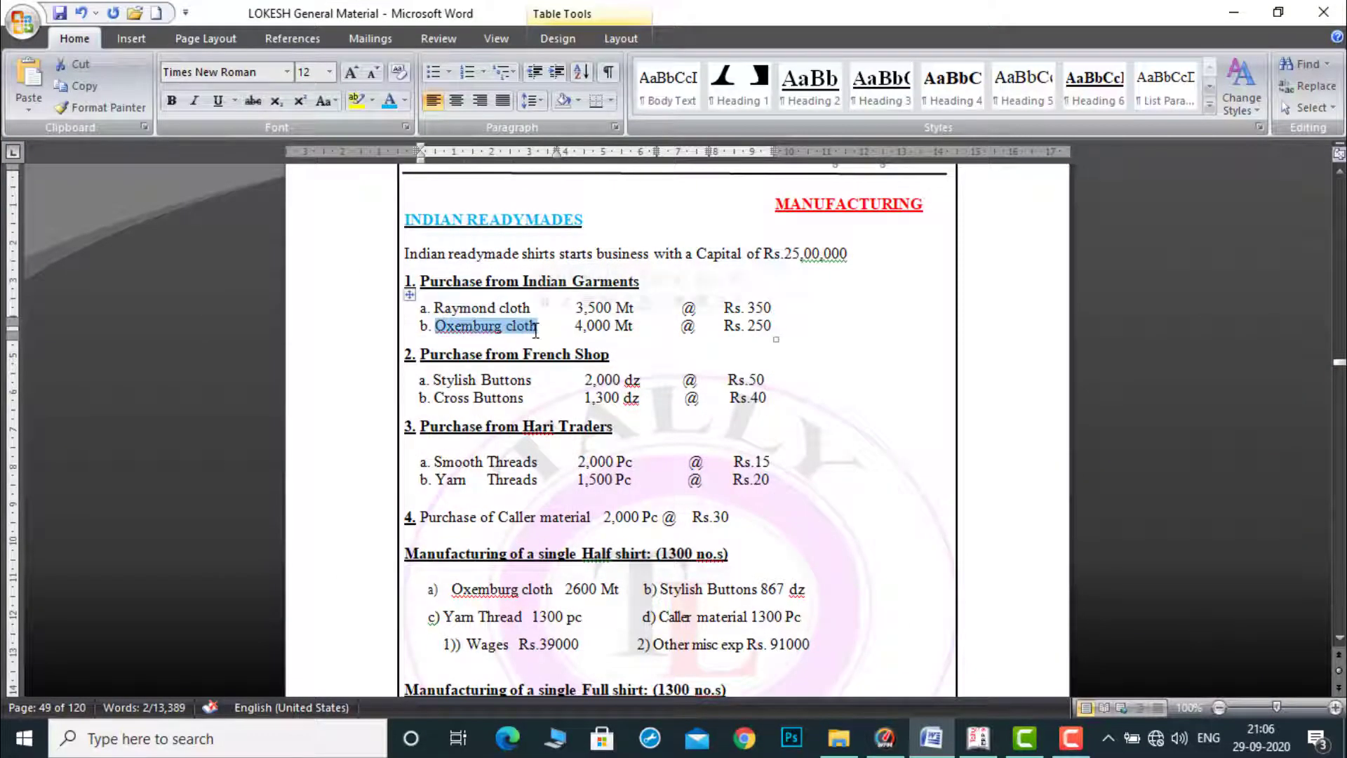
pyautogui.click(989, 741)
pyautogui.hotkey('ctrl', 'alt', 'v')
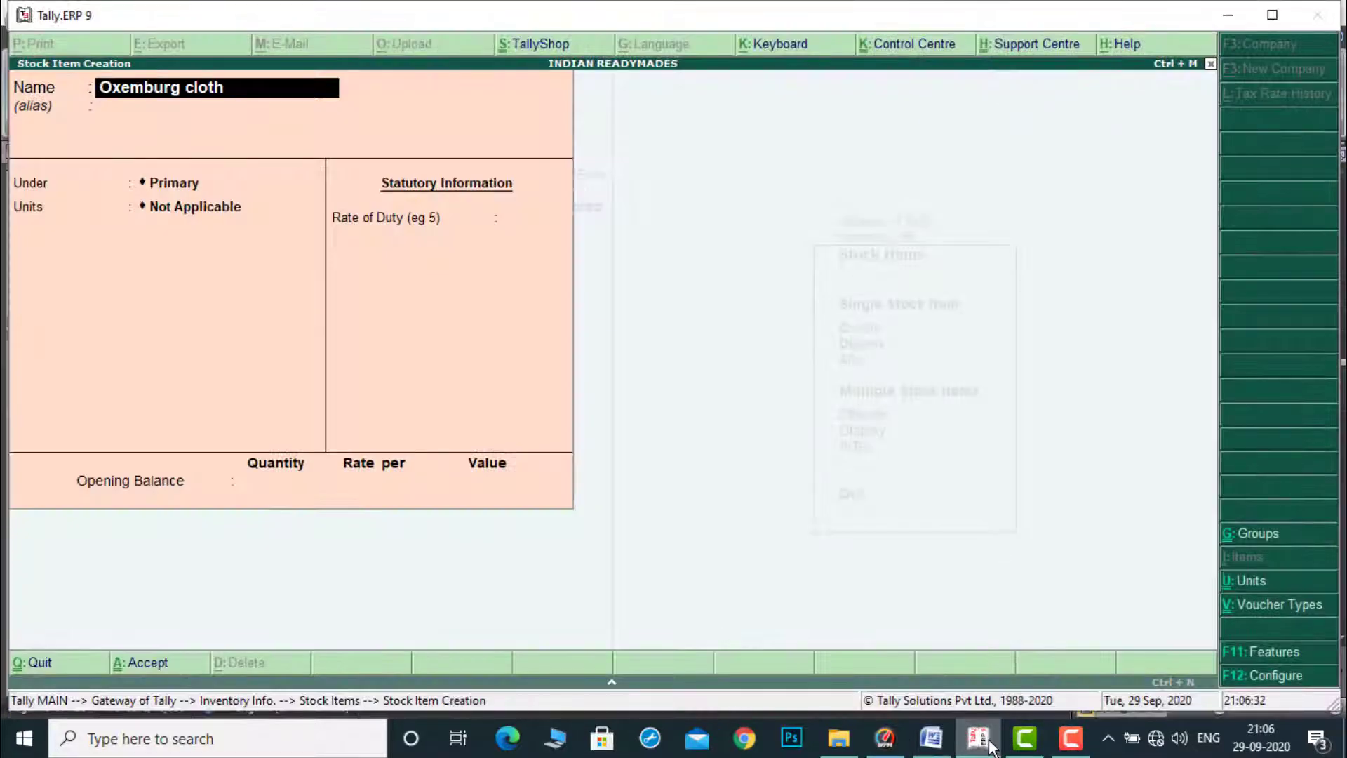
# Place the Oxemburg cloth item under the Cloth group with unit mt and save it.
pyautogui.press('Return')
pyautogui.press('Return')
pyautogui.press('Down')
pyautogui.press('Down')
pyautogui.press('Return')
pyautogui.press('Down')
pyautogui.press('Down')
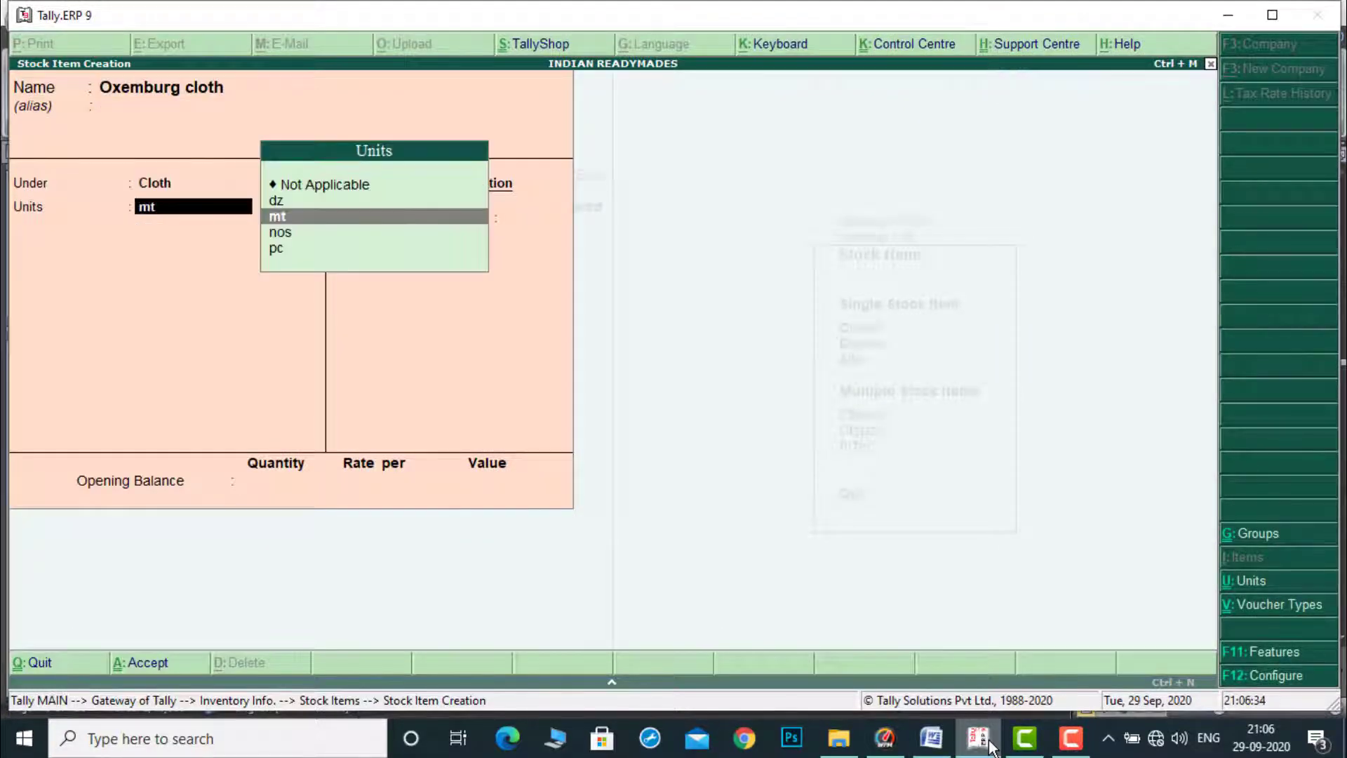
pyautogui.press('Return')
pyautogui.press('Return')
pyautogui.press('Return')
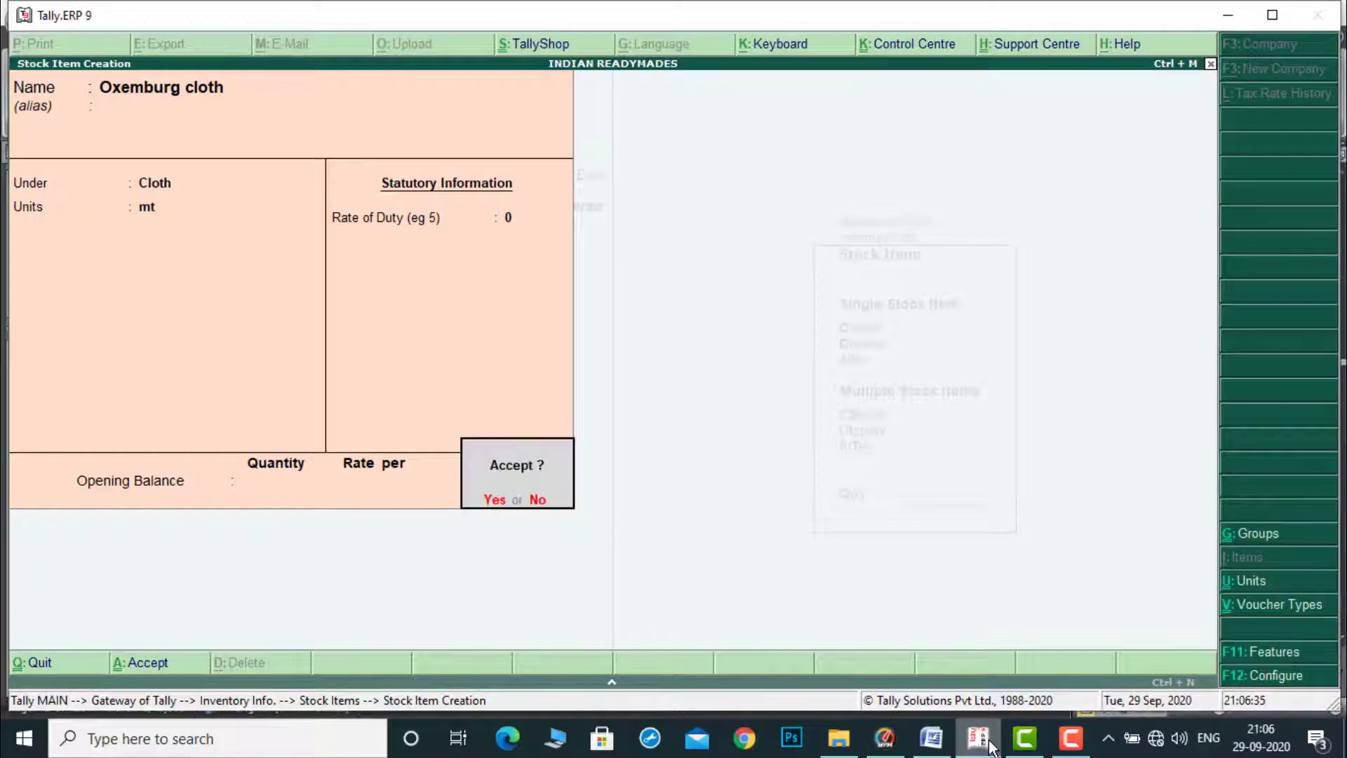
pyautogui.press('Return')
# Copy the item name Stylish Buttons from the Word document and paste it as the new stock item's name in Tally.
pyautogui.click(931, 738)
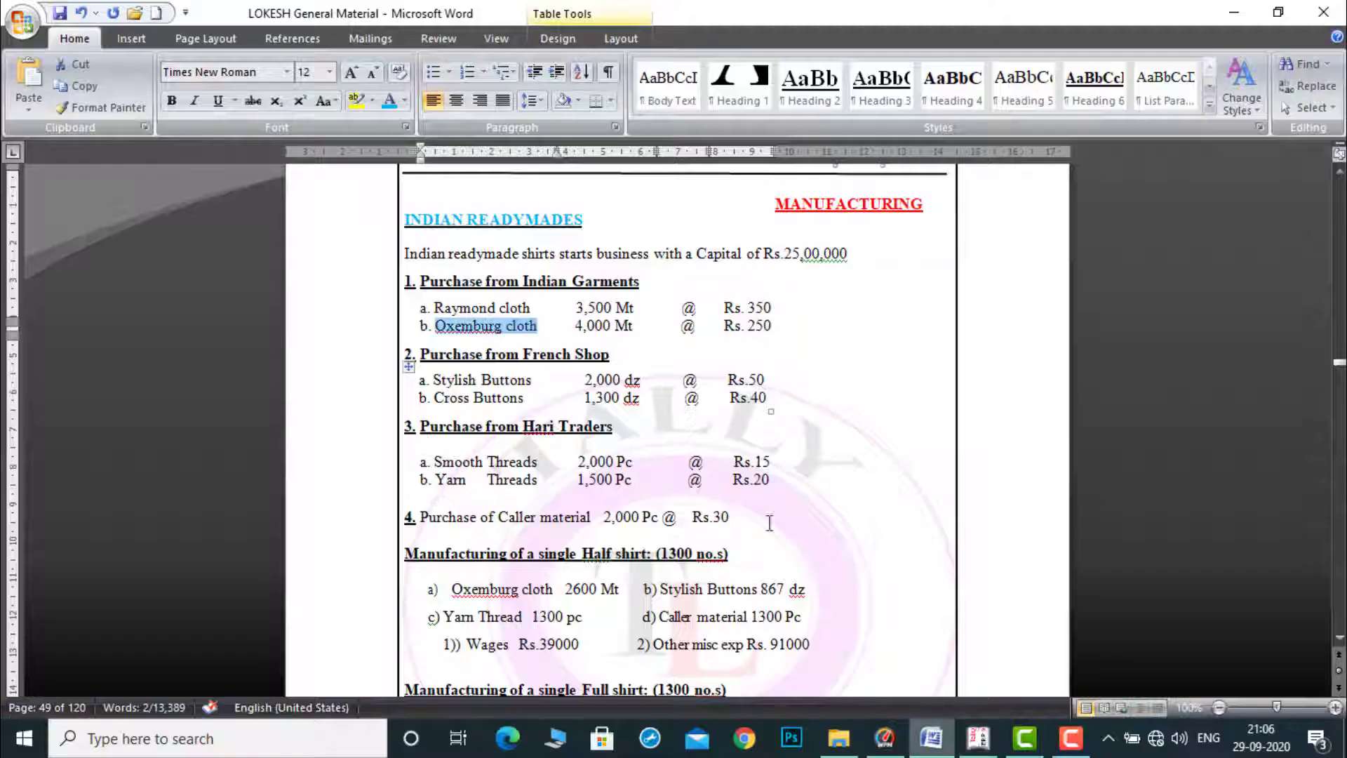
pyautogui.moveTo(435, 383); pyautogui.dragTo(520, 384)
pyautogui.hotkey('ctrl', 'c')
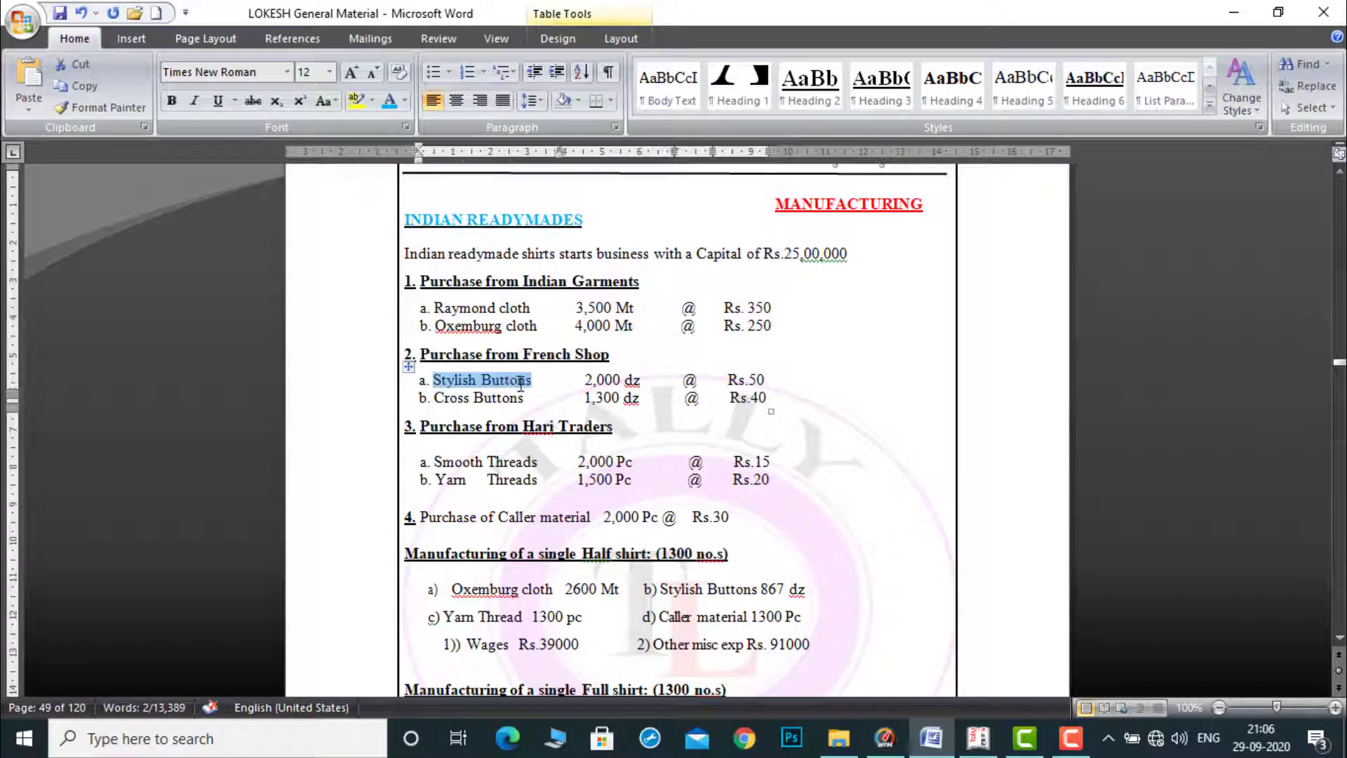
pyautogui.click(981, 748)
pyautogui.hotkey('ctrl', 'v')
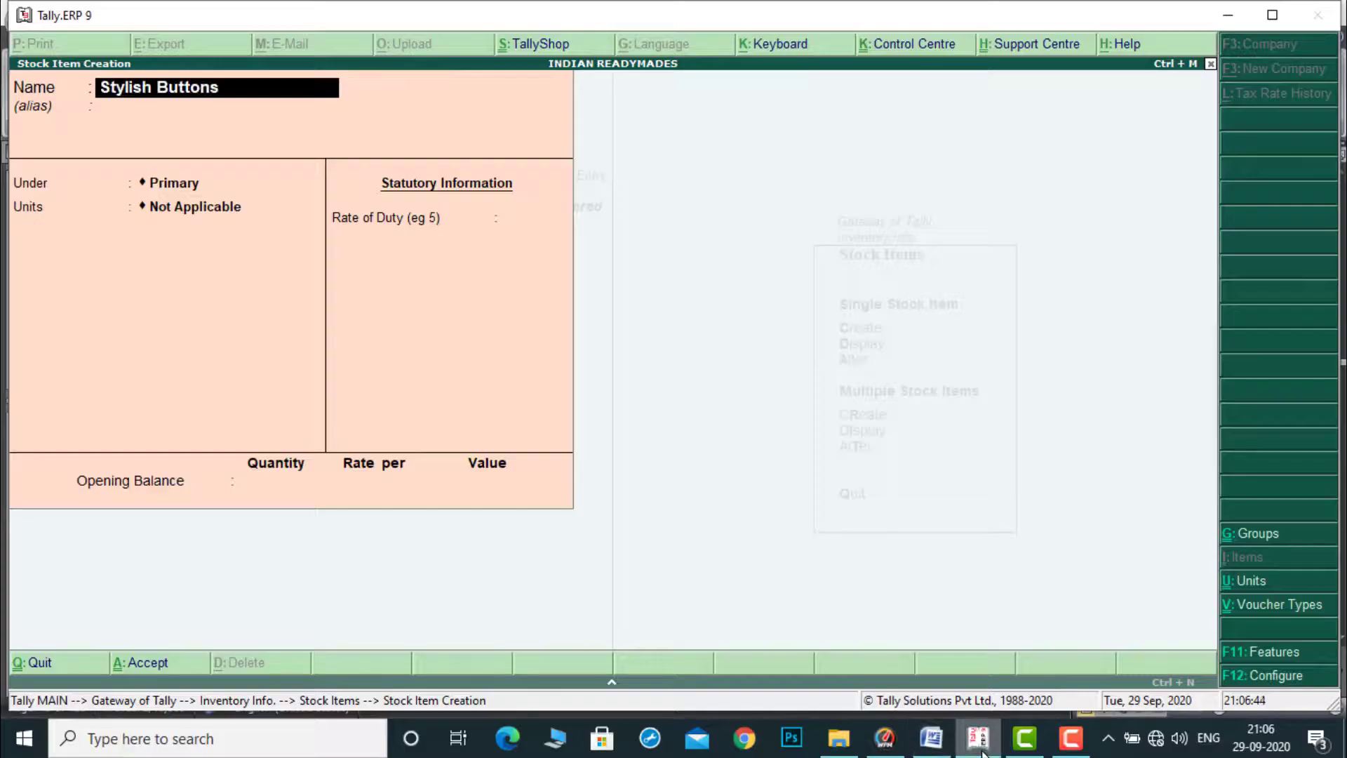
# Place the Stylish Buttons item under the Buttons group with unit dz and save it.
pyautogui.press('Return')
pyautogui.press('Return')
pyautogui.press('Down')
pyautogui.press('Down')
pyautogui.press('Up')
pyautogui.press('Return')
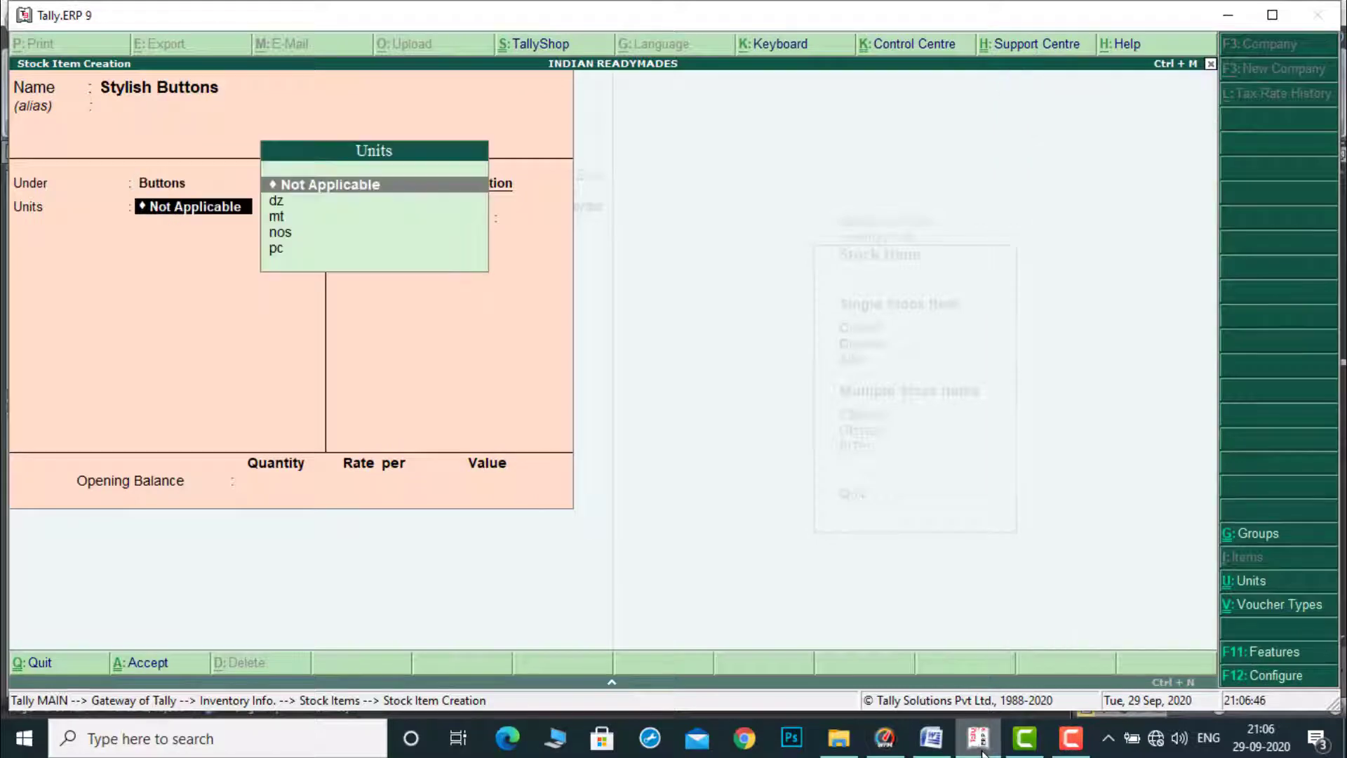
pyautogui.press('Down')
pyautogui.press('Down')
pyautogui.press('Down')
pyautogui.press('Down')
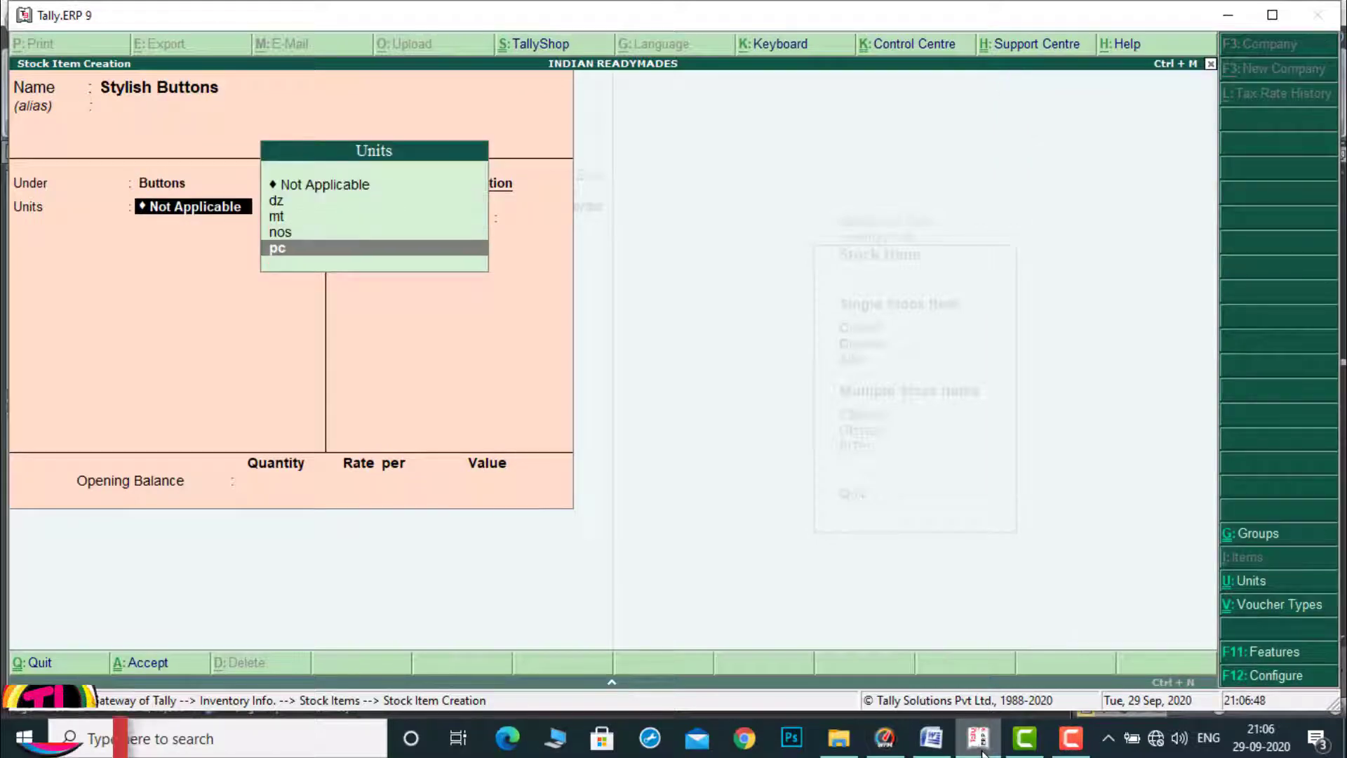
pyautogui.press('Up')
pyautogui.press('Up')
pyautogui.press('Up')
pyautogui.press('Return')
pyautogui.press('Return')
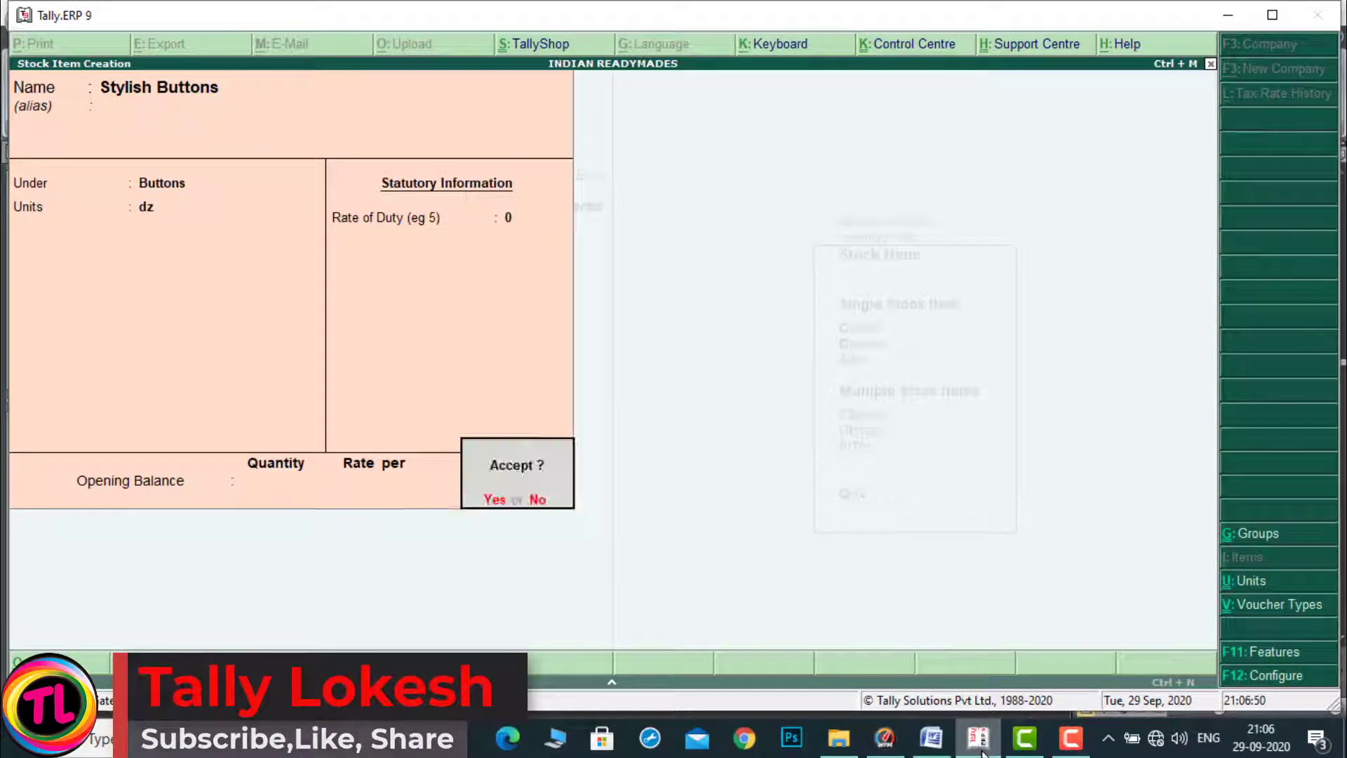
pyautogui.press('Return')
# Copy the item name Cross Buttons from the Word document and paste it as the new stock item's name in Tally.
pyautogui.click(931, 737)
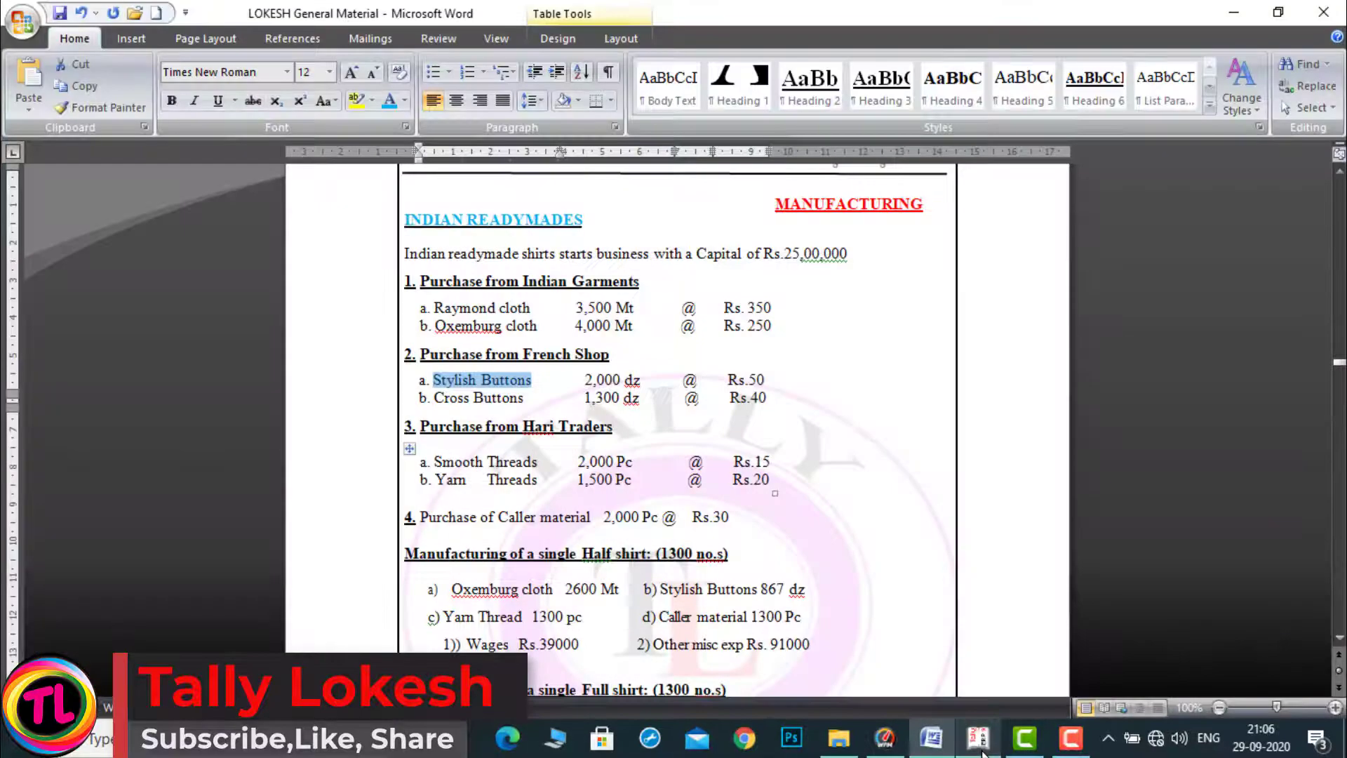
pyautogui.doubleClick(451, 397)
pyautogui.keyDown('shift'); pyautogui.click(518, 401); pyautogui.keyUp('shift')
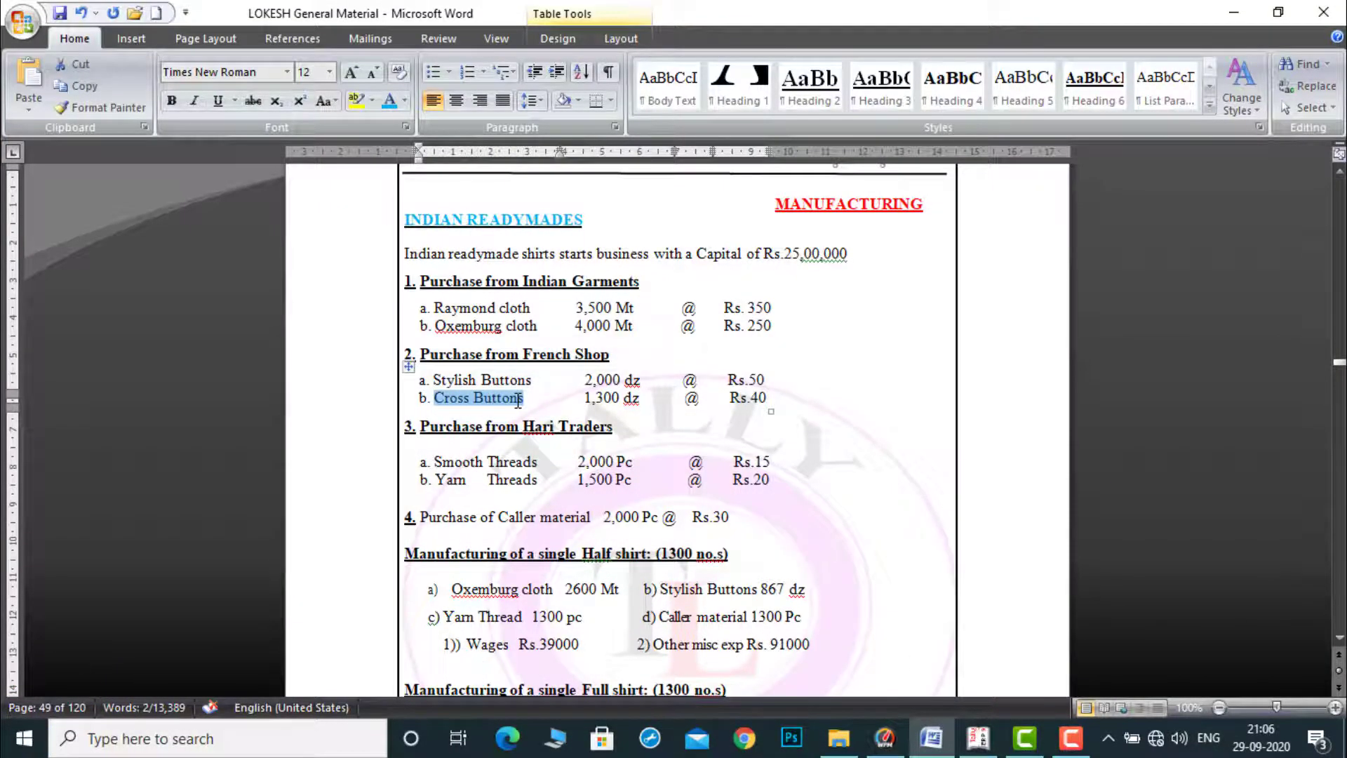
pyautogui.click(978, 738)
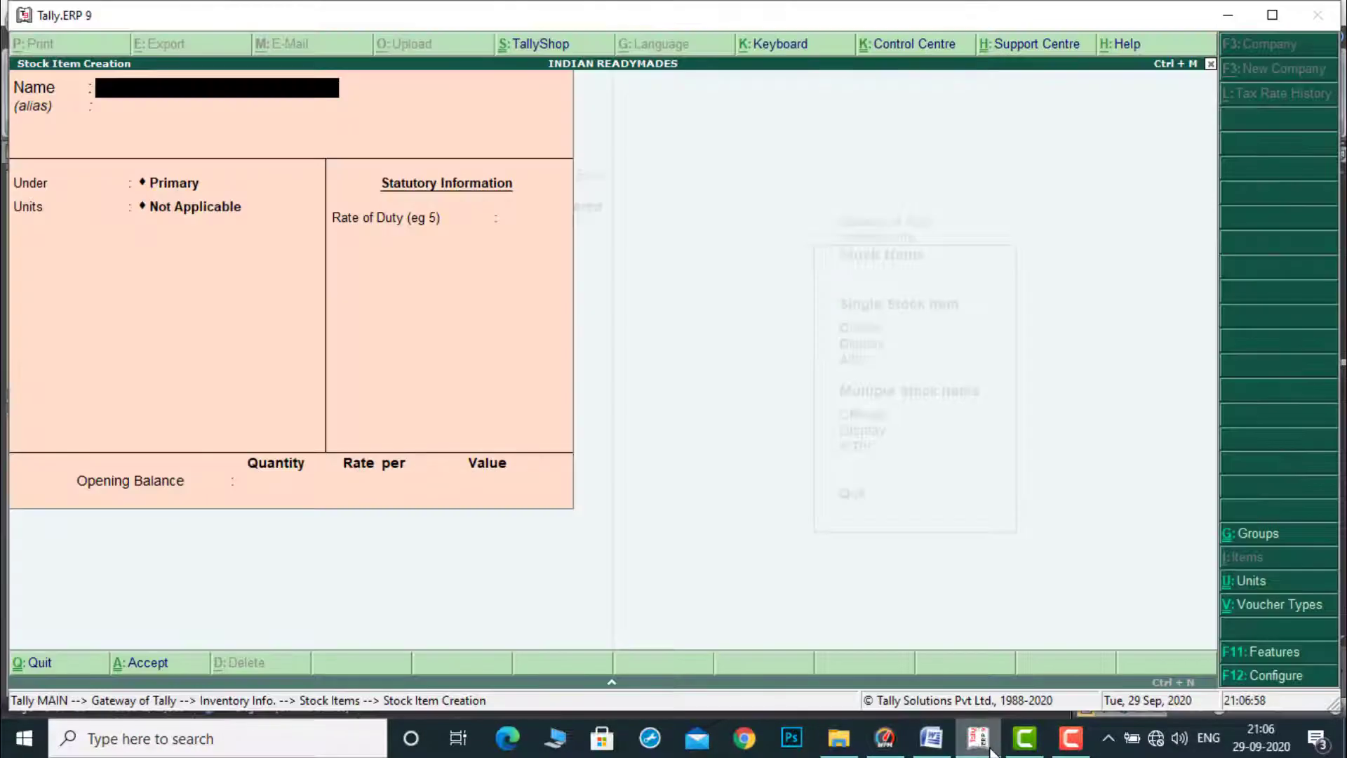
pyautogui.hotkey('ctrl', 'alt', 'v')
# Place the Cross Buttons item under the Buttons group with unit dz and save it.
pyautogui.press('Return')
pyautogui.press('Return')
pyautogui.press('Down')
pyautogui.press('Down')
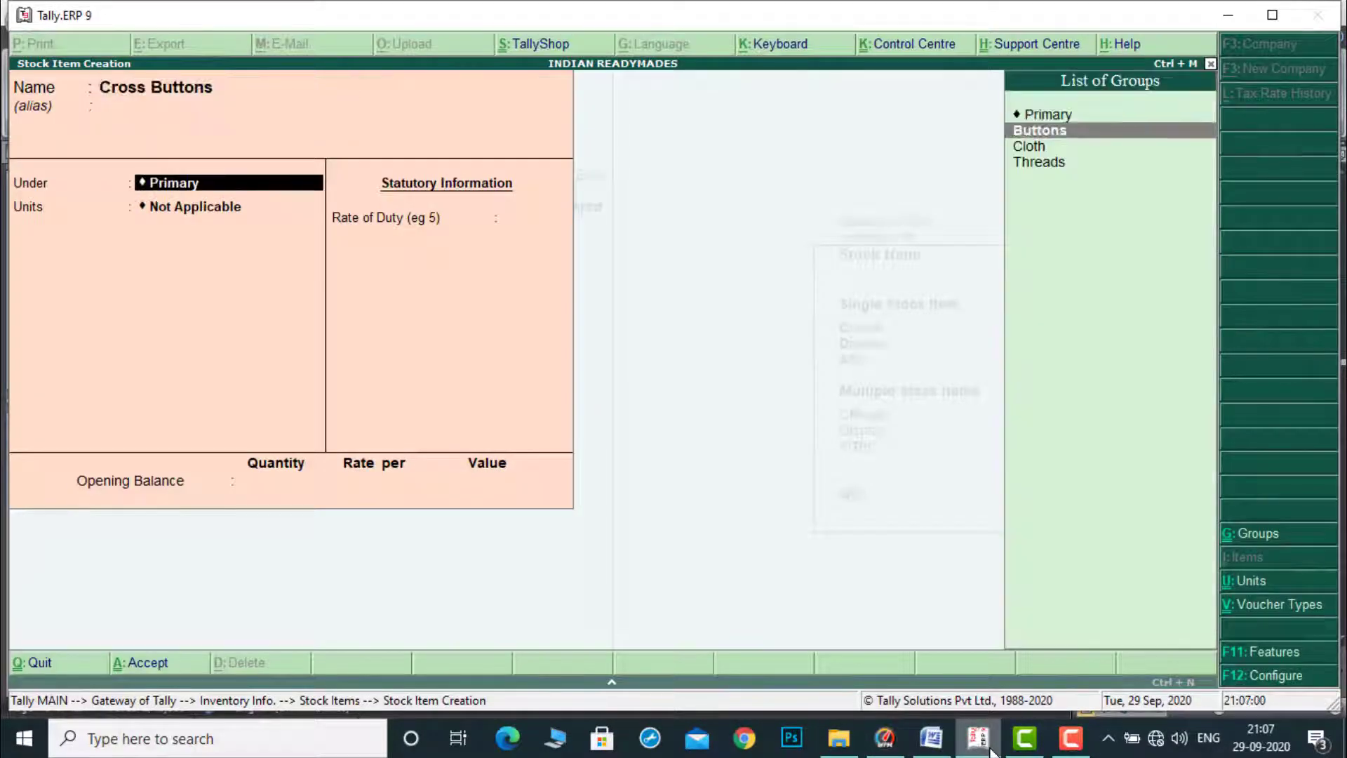
pyautogui.press('Up')
pyautogui.press('Return')
pyautogui.press('Down')
pyautogui.press('Return')
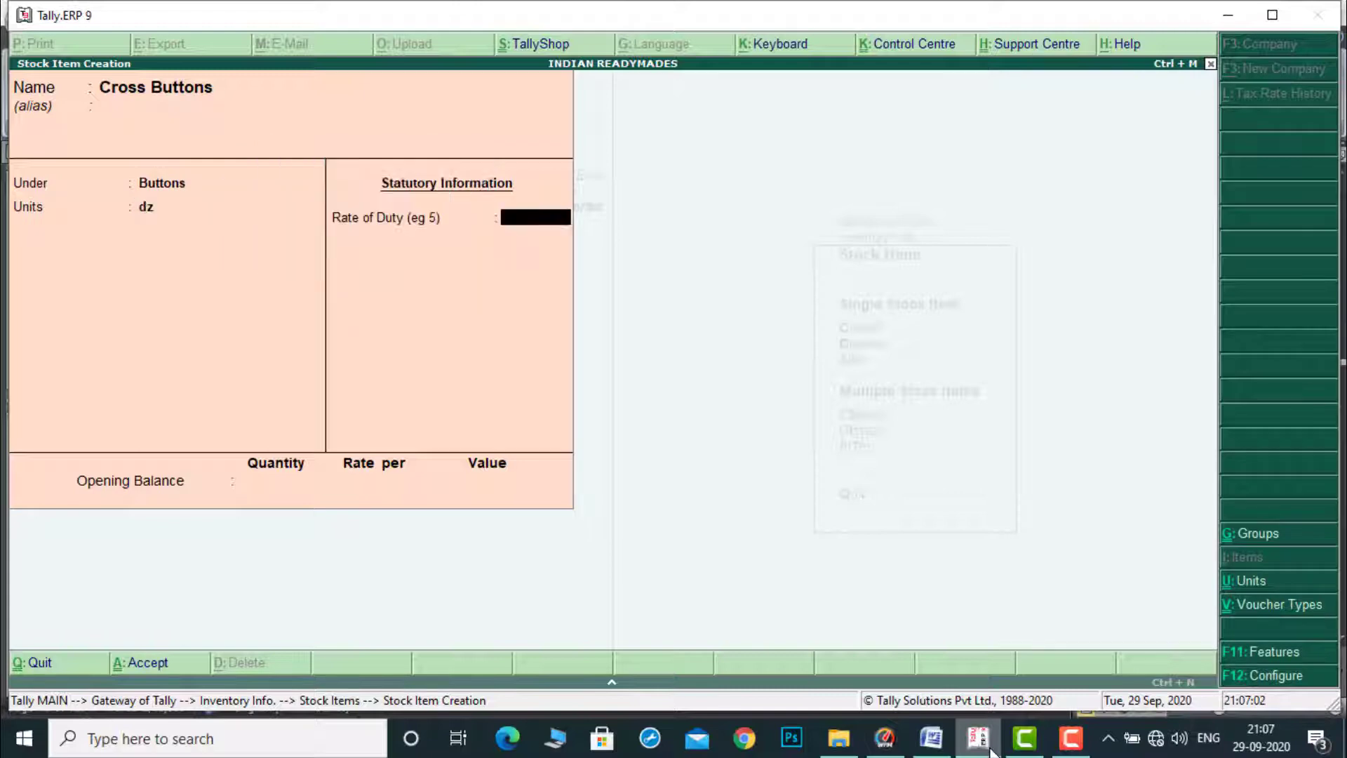
pyautogui.press('Return')
pyautogui.press('Return')
pyautogui.press('Return')
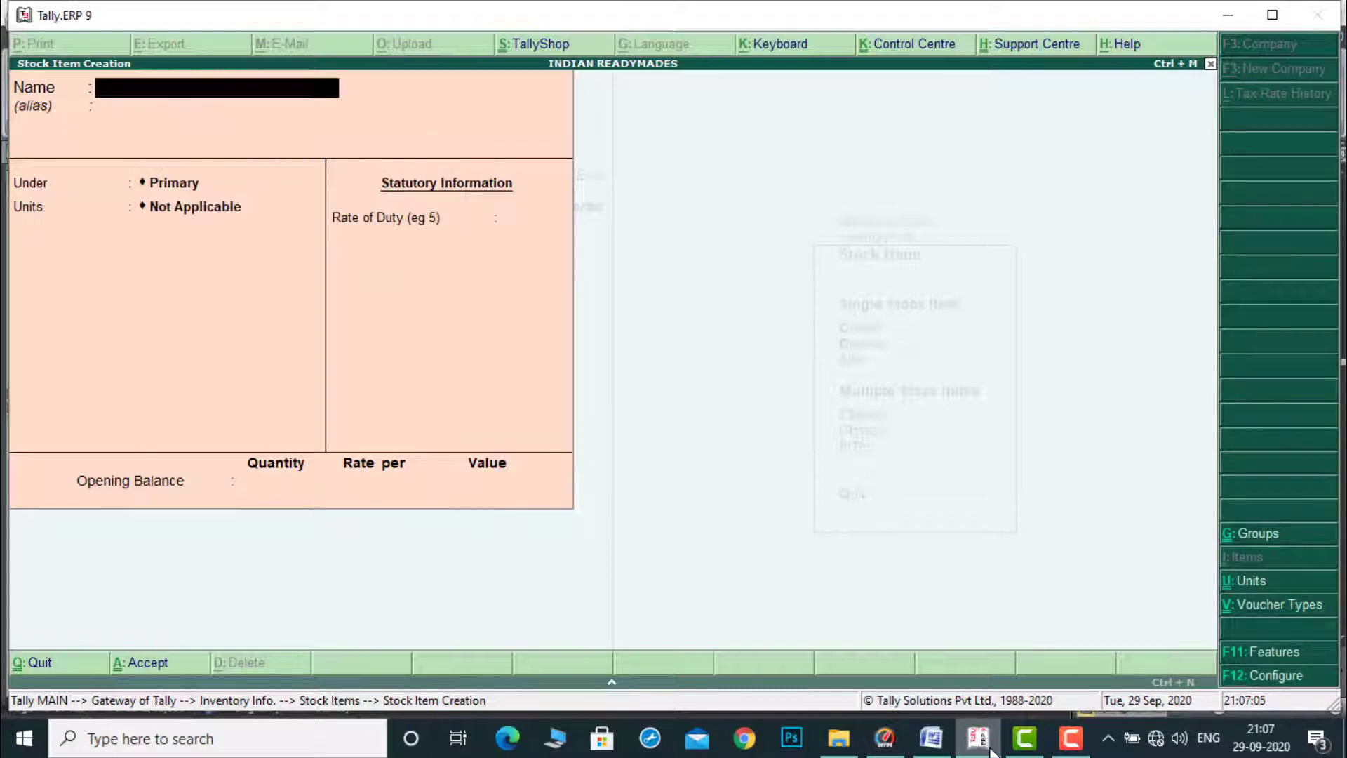
# Copy the item name Smooth Threads from the Word document and paste it as the new stock item's name in Tally.
pyautogui.click(931, 738)
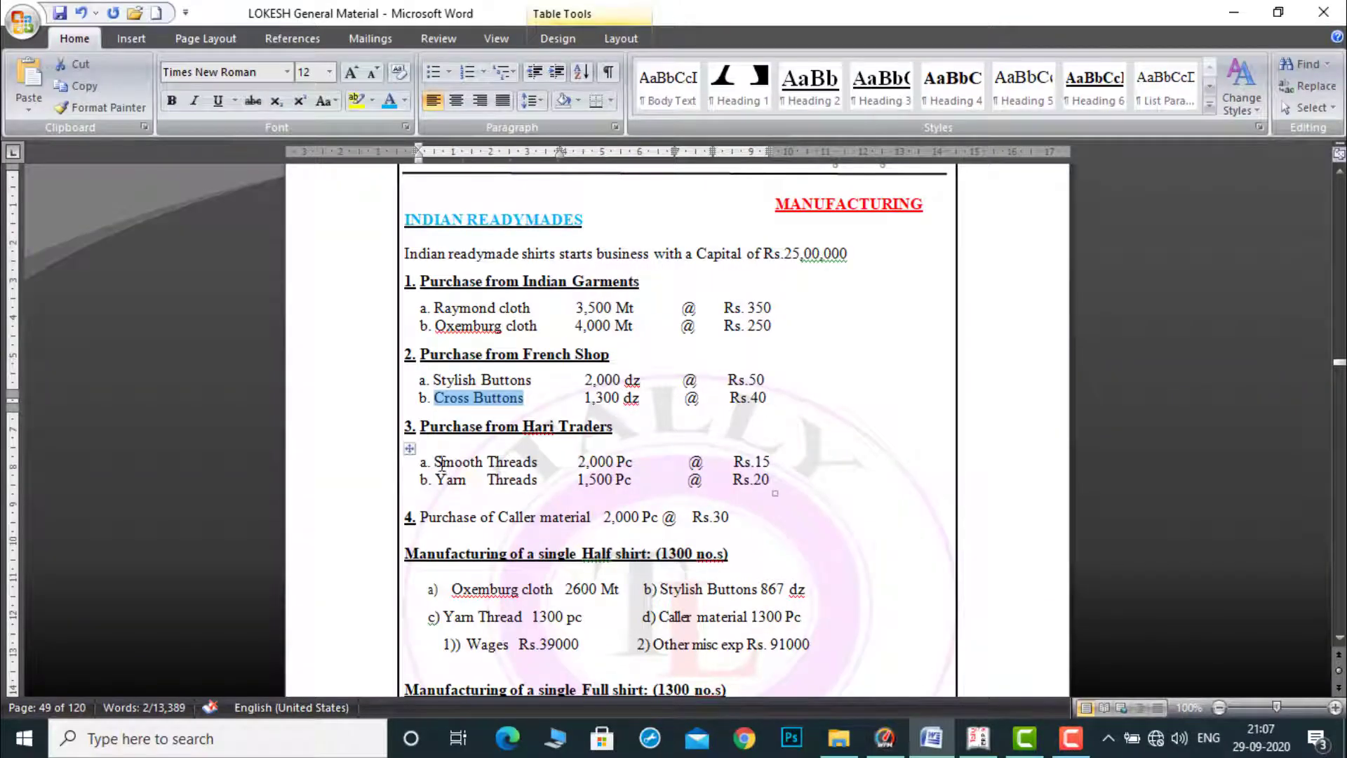
pyautogui.moveTo(436, 462); pyautogui.dragTo(537, 459)
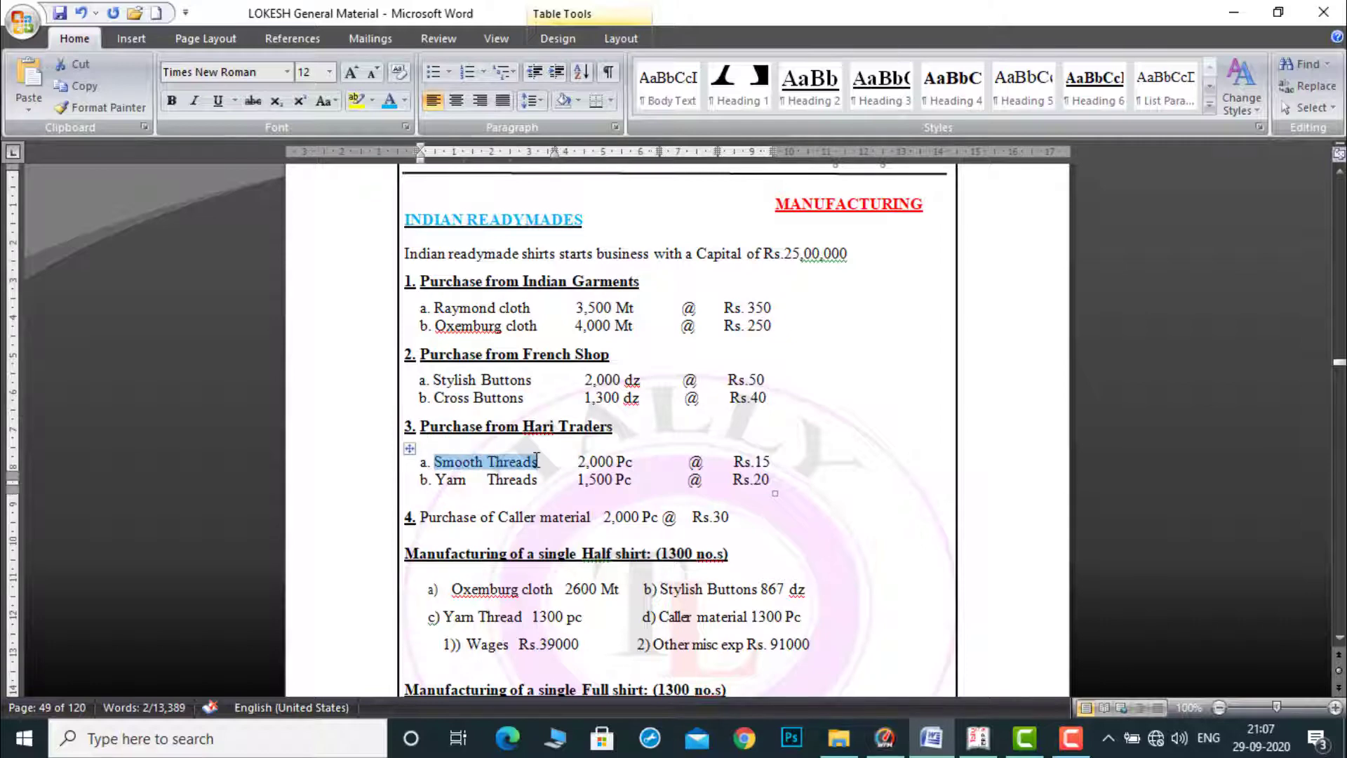
pyautogui.click(970, 742)
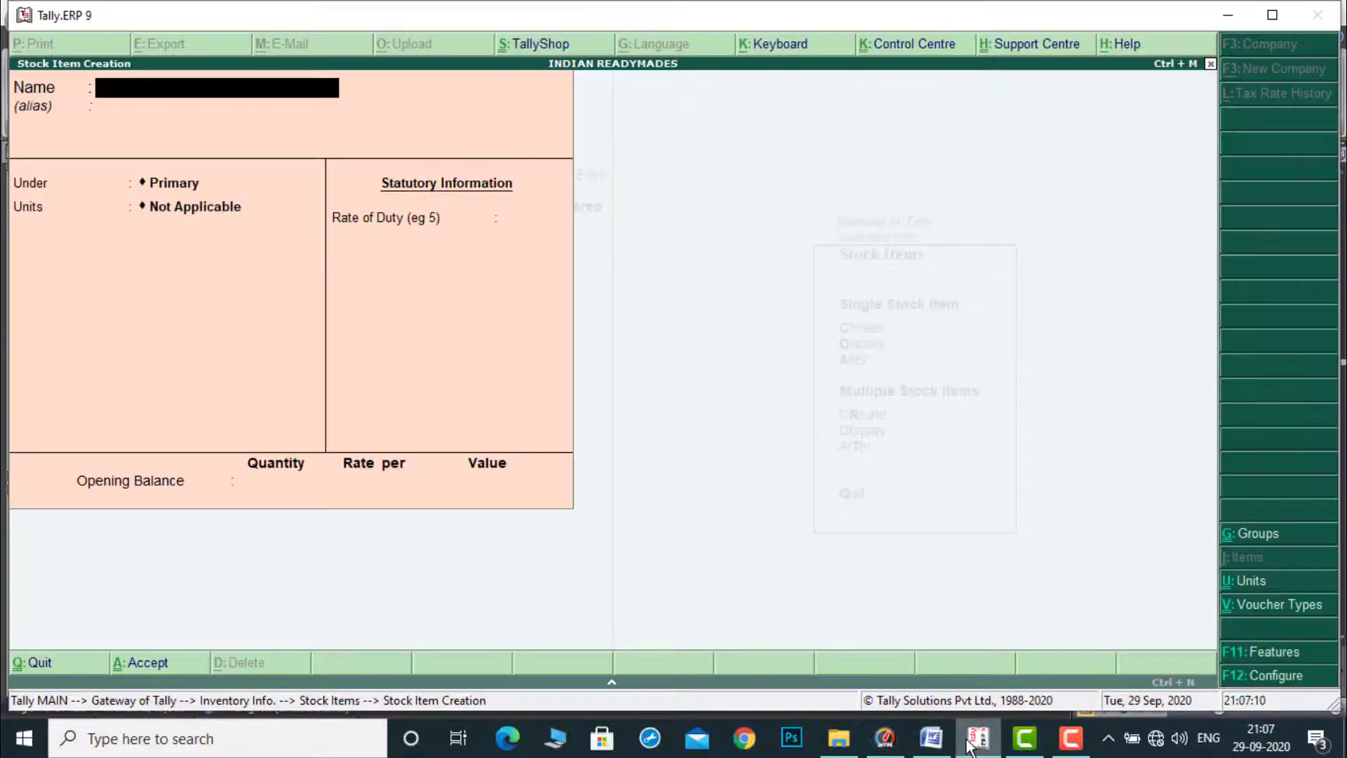
pyautogui.hotkey('ctrl', 'alt', 'v')
# Place the Smooth Threads item under the Threads group with unit pc and save it.
pyautogui.press('Return')
pyautogui.press('Return')
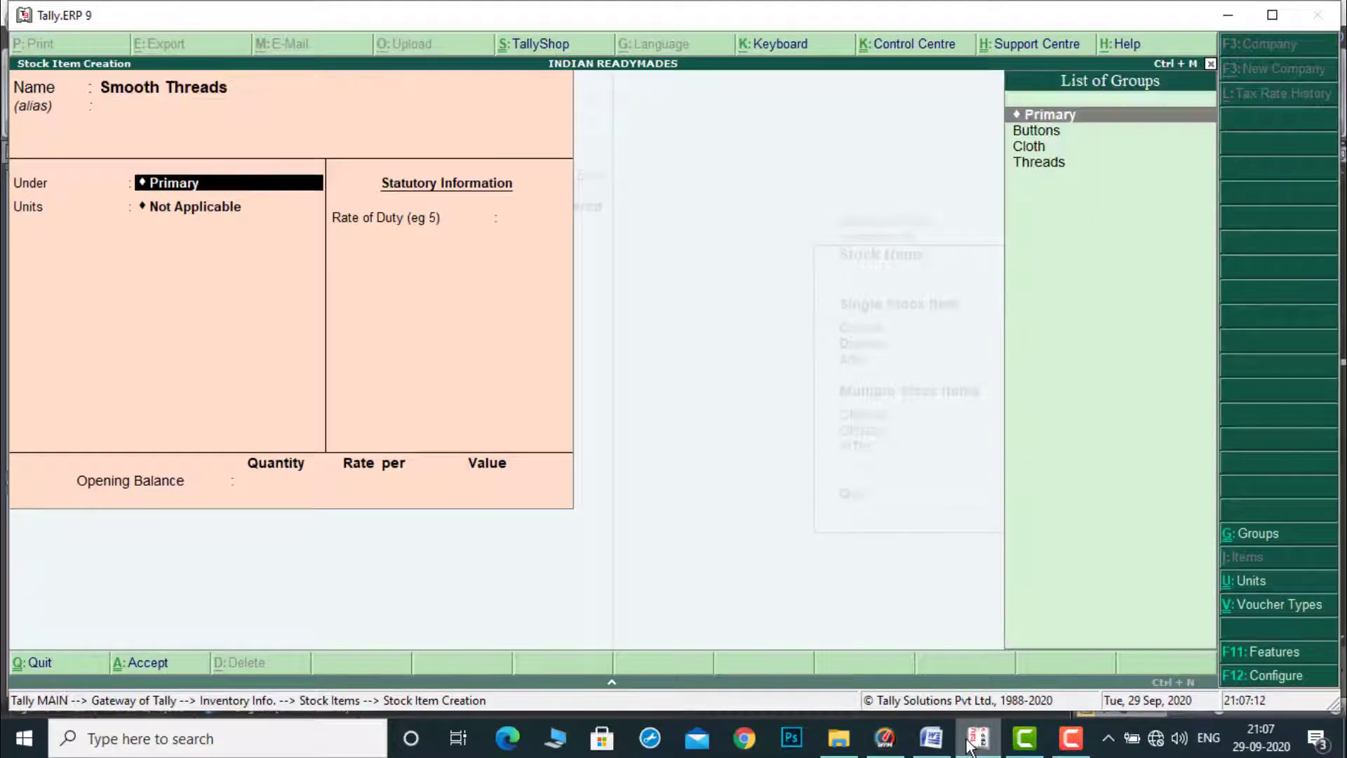
pyautogui.press('Down')
pyautogui.press('Down')
pyautogui.press('Down')
pyautogui.press('Return')
pyautogui.press('Return')
pyautogui.press('BackSpace')
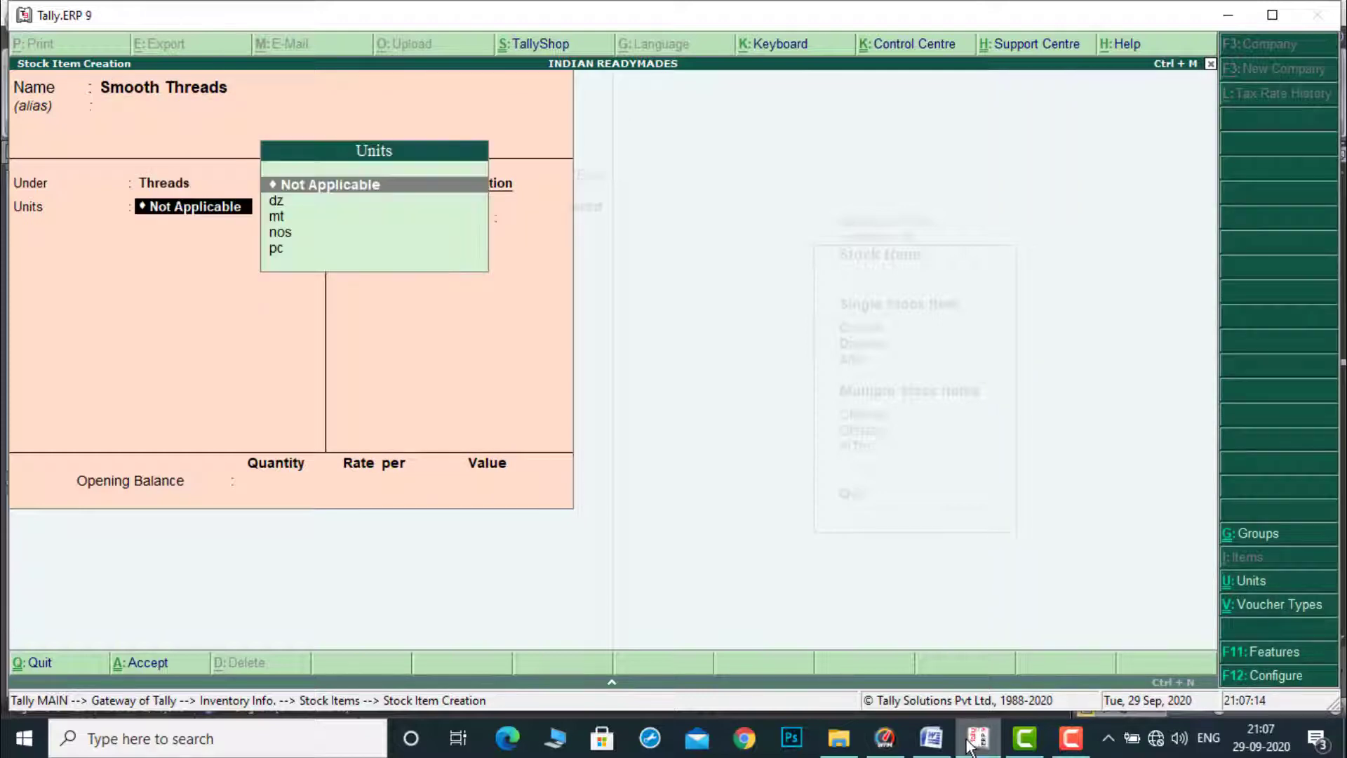
pyautogui.press('Down')
pyautogui.press('Down')
pyautogui.press('Down')
pyautogui.press('Down')
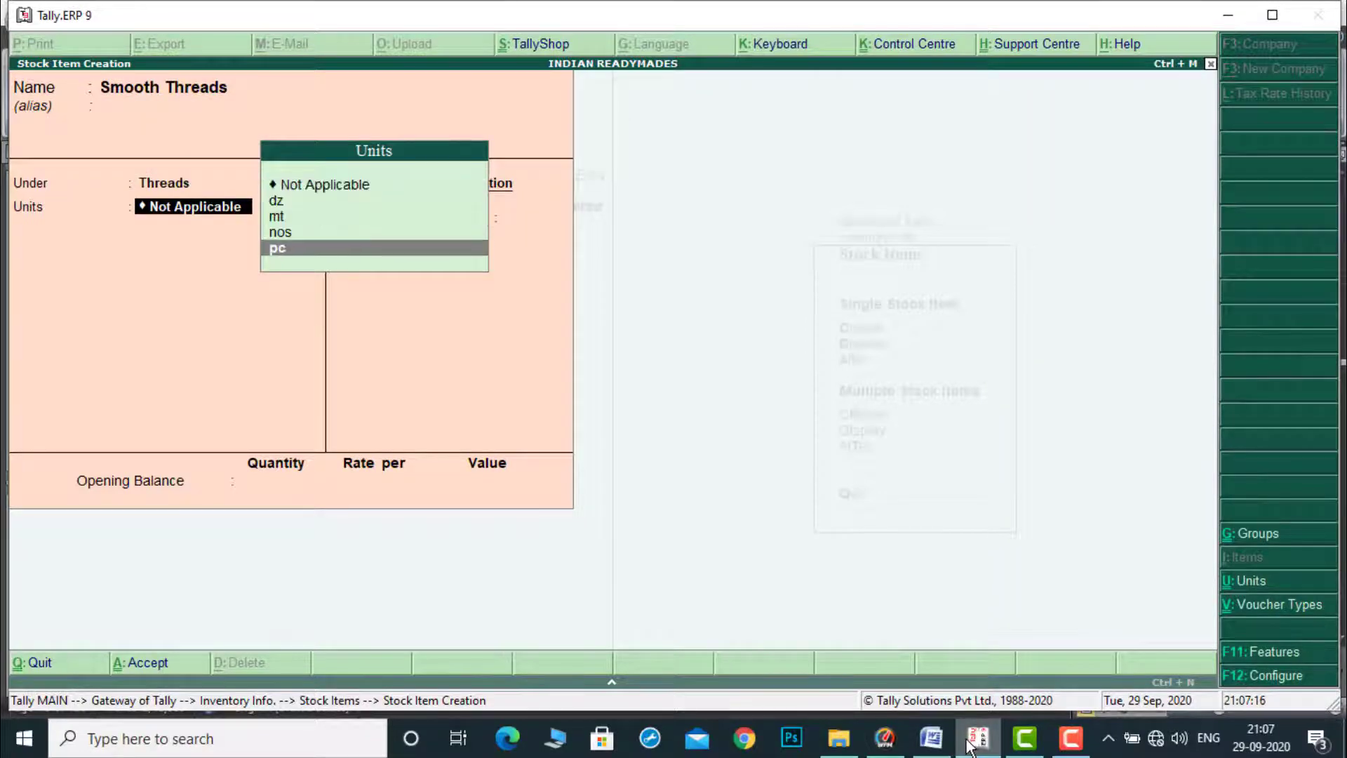
pyautogui.press('Return')
pyautogui.press('Return')
pyautogui.press('Return')
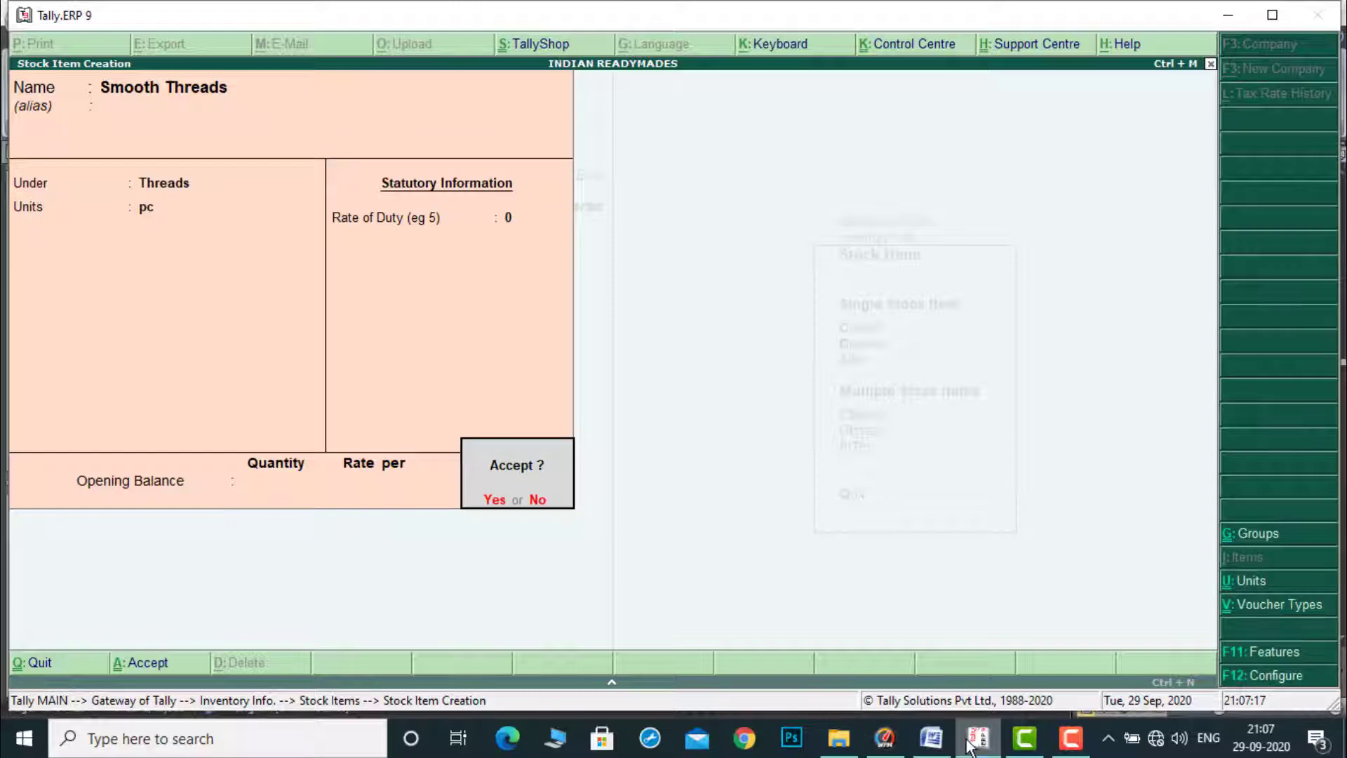
pyautogui.press('Return')
# Copy the item name Yarn Threads from the Word document and paste it as the new stock item's name in Tally.
pyautogui.click(975, 738)
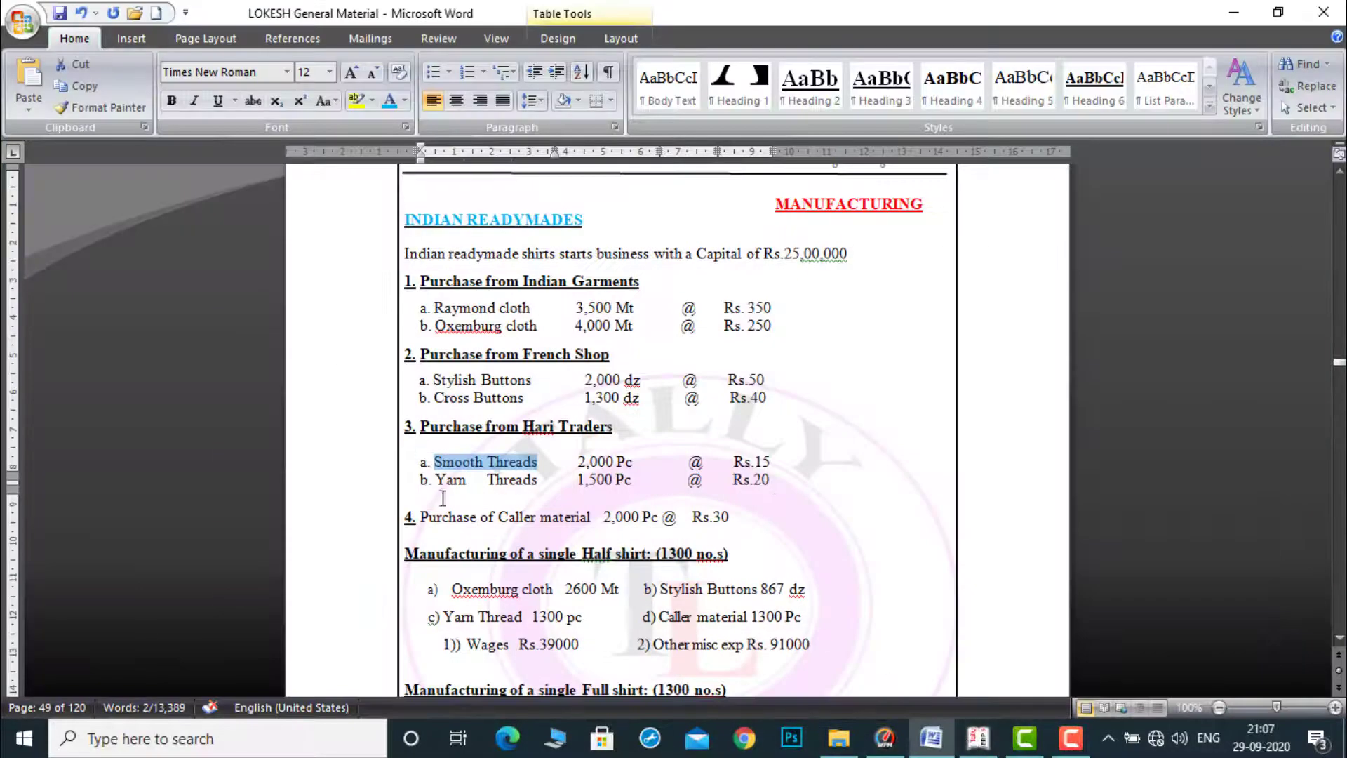
pyautogui.moveTo(441, 484); pyautogui.dragTo(536, 481)
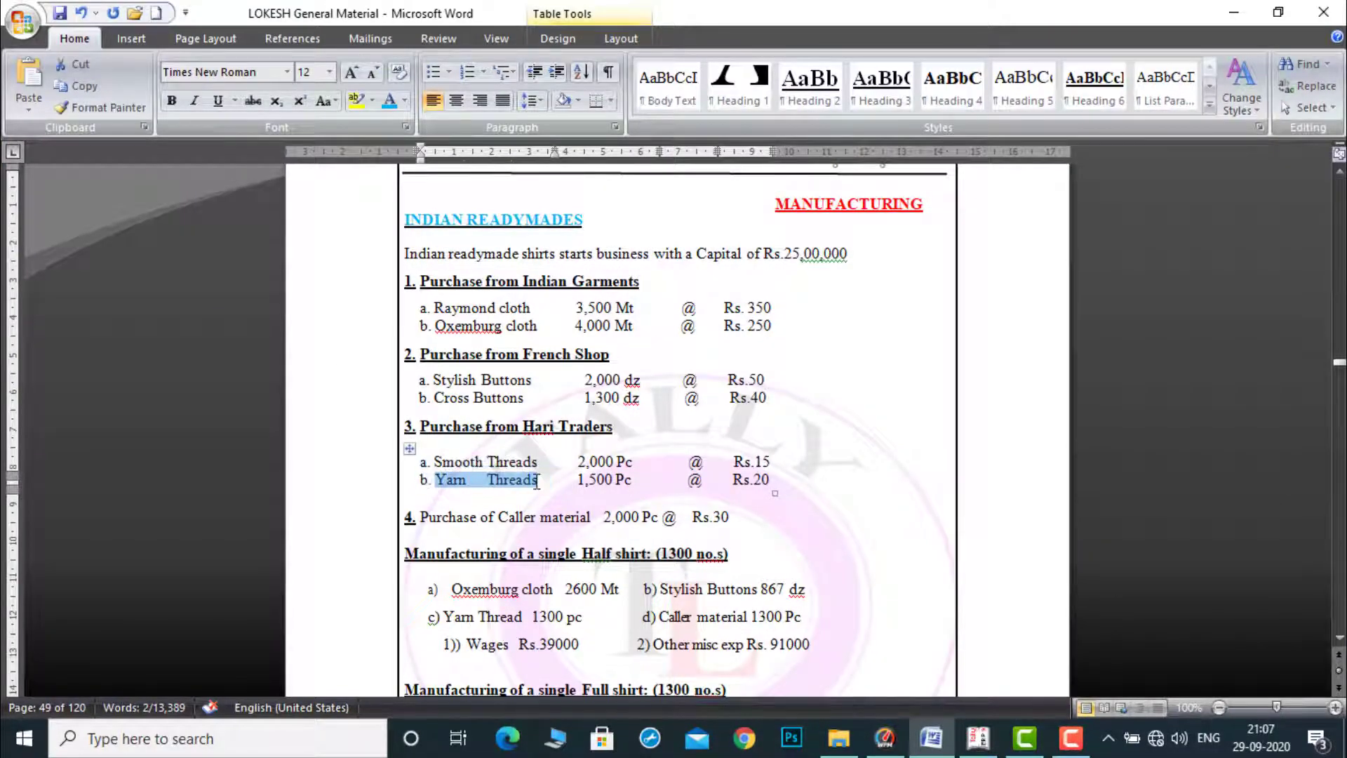
pyautogui.click(983, 745)
pyautogui.hotkey('ctrl', 'alt', 'v')
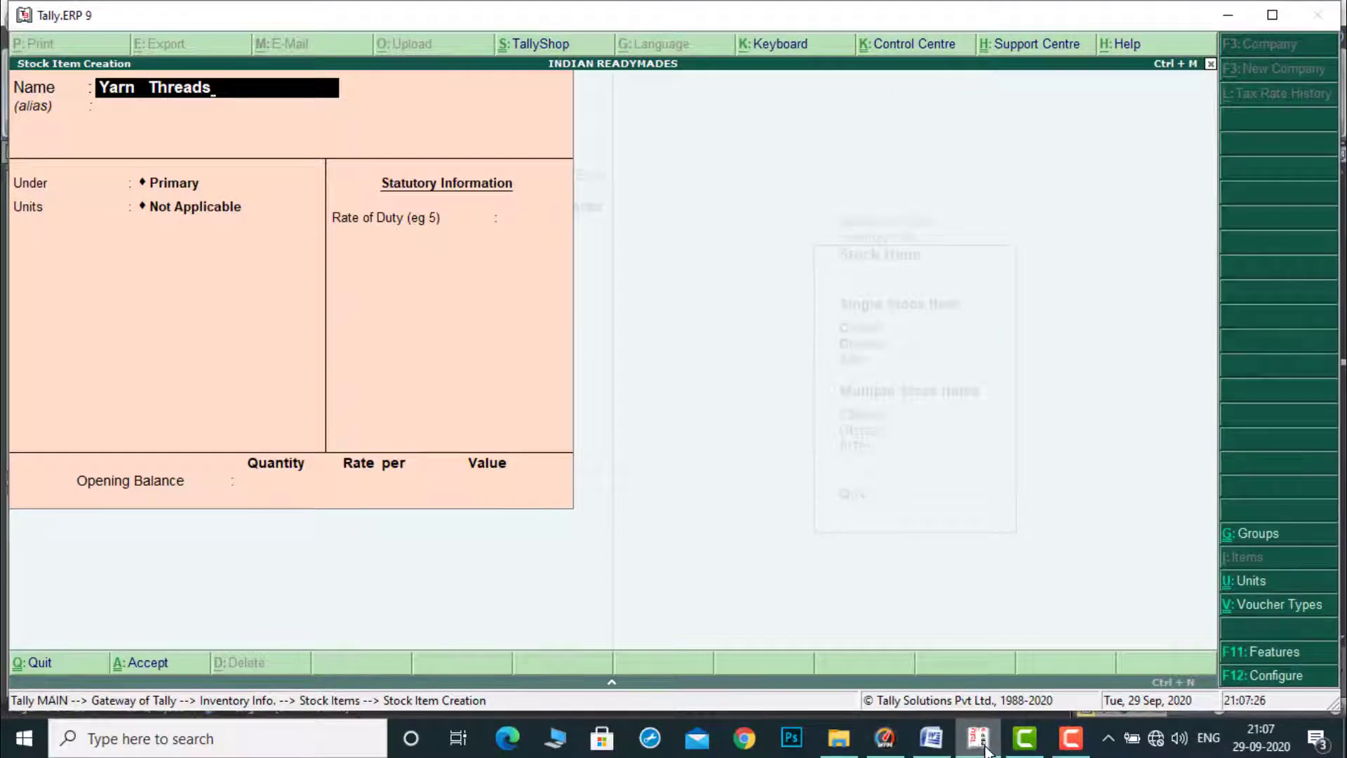
# Place the Yarn Threads item under the Threads group with unit pc and save it.
pyautogui.press('Return')
pyautogui.press('Down')
pyautogui.press('Down')
pyautogui.press('Down')
pyautogui.press('Return')
pyautogui.press('Down')
pyautogui.press('Down')
pyautogui.press('Down')
pyautogui.press('Down')
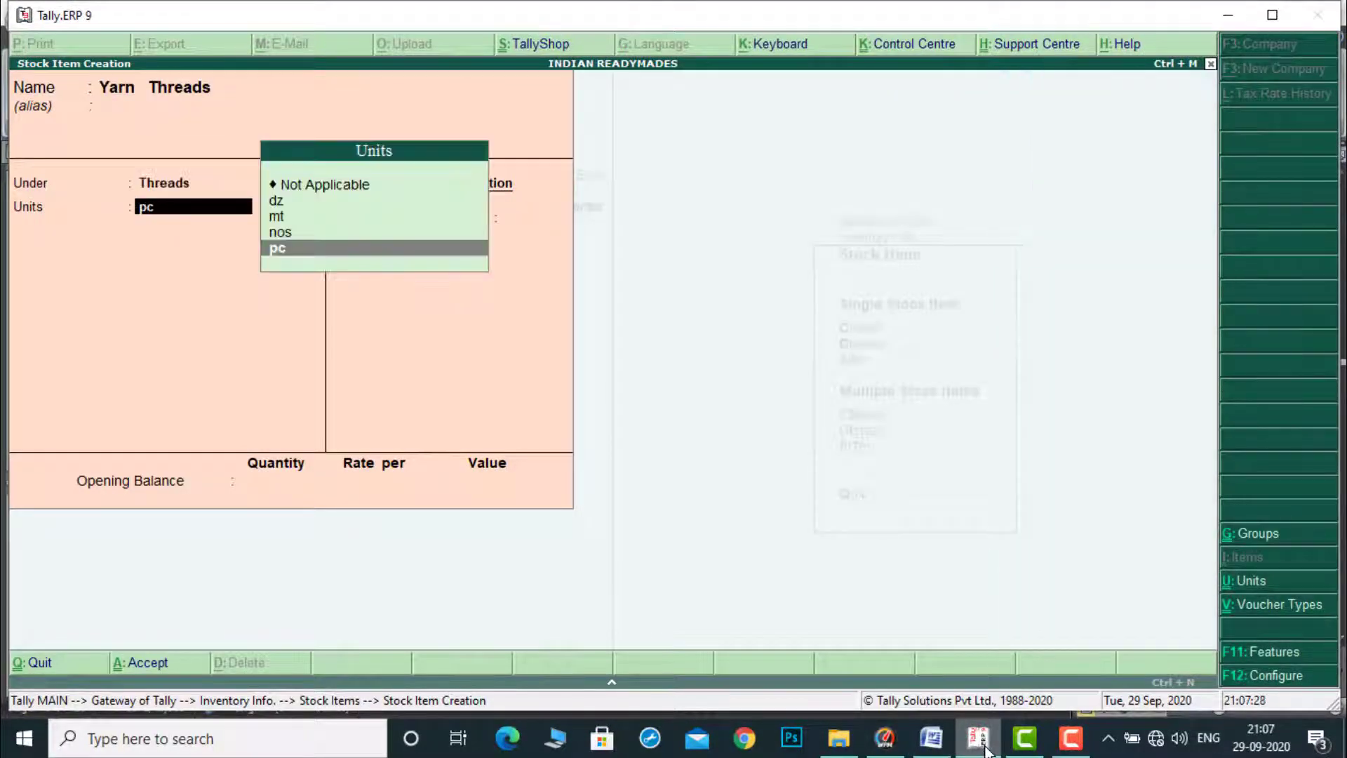
pyautogui.press('Return')
pyautogui.press('Return')
pyautogui.press('Return')
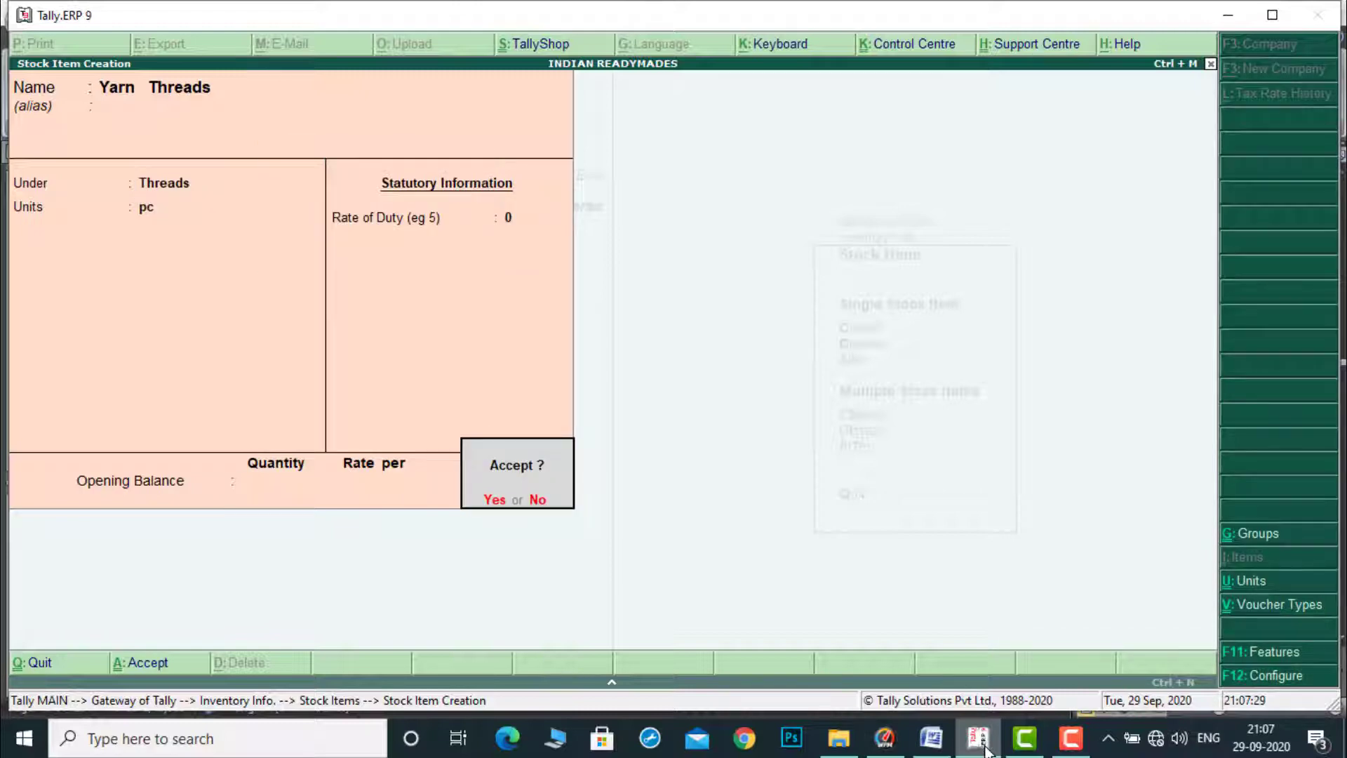
pyautogui.press('Return')
# Copy the item name Caller material from the Word document and paste it as the new stock item's name in Tally.
pyautogui.click(931, 737)
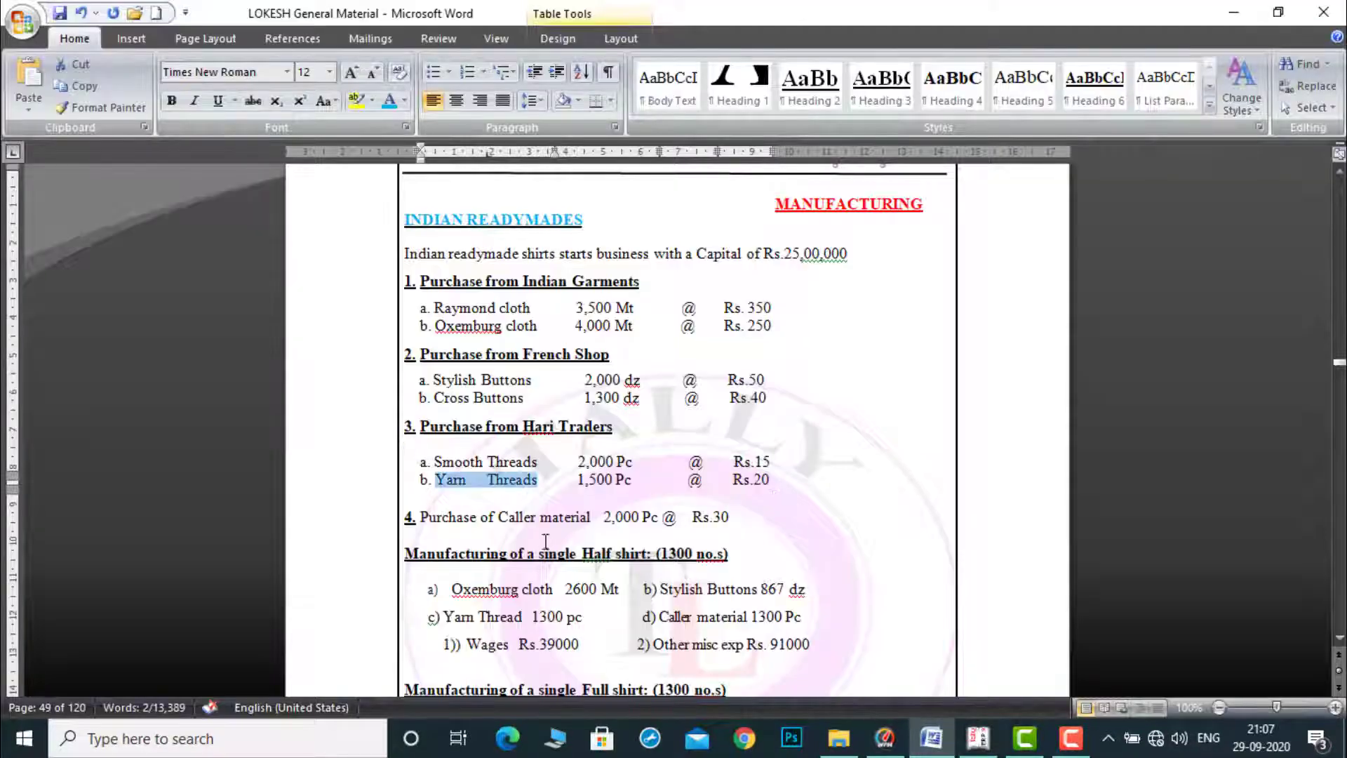
pyautogui.moveTo(502, 519); pyautogui.dragTo(571, 517)
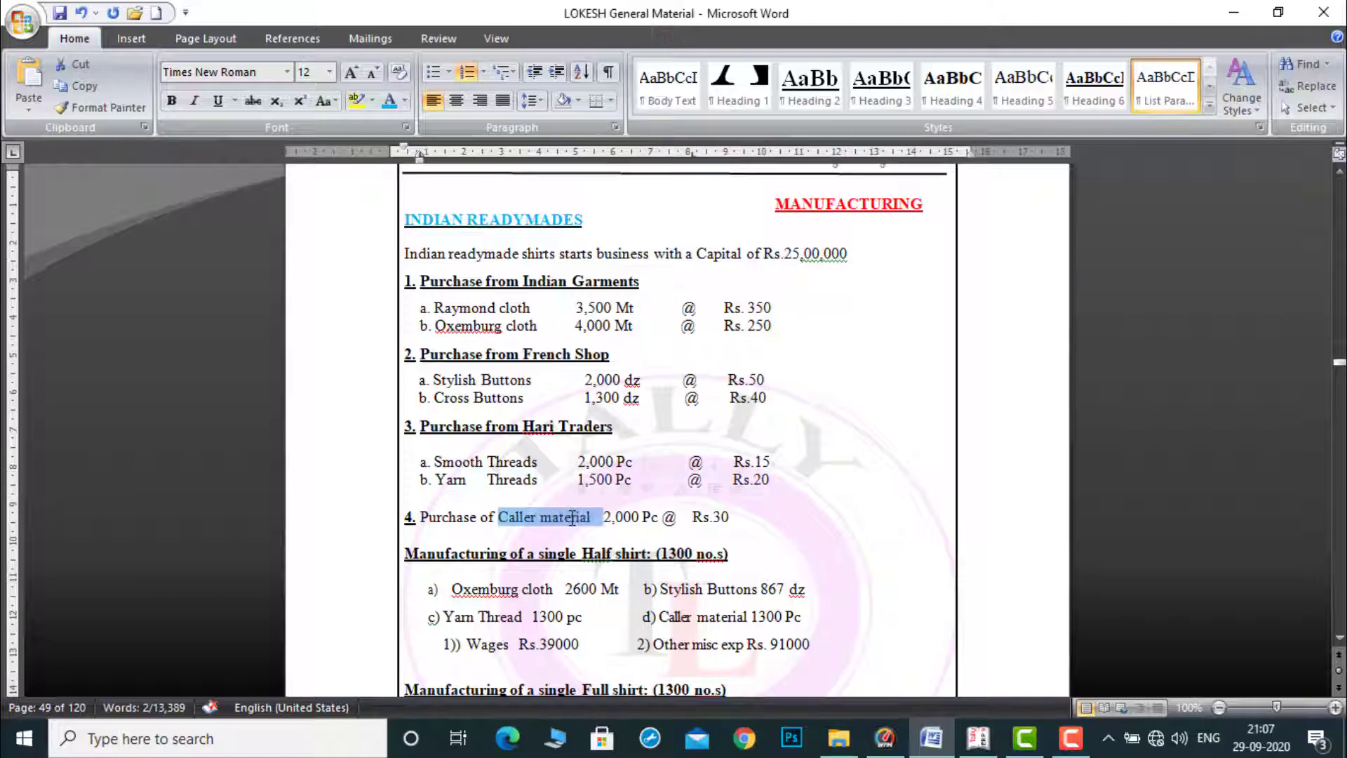
pyautogui.click(984, 748)
pyautogui.hotkey('ctrl', 'alt', 'v')
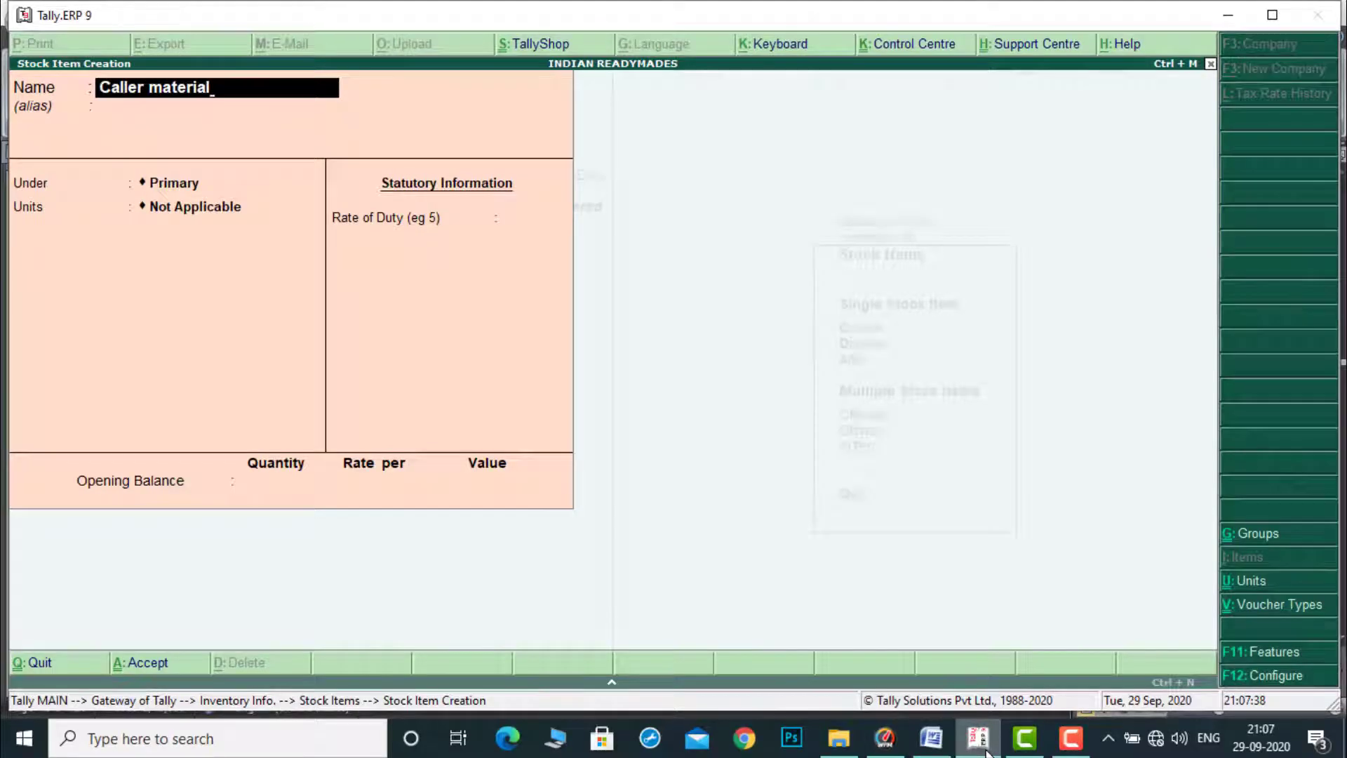
# Place the Caller material item under Primary with unit pc and save it.
pyautogui.press('Return')
pyautogui.press('Return')
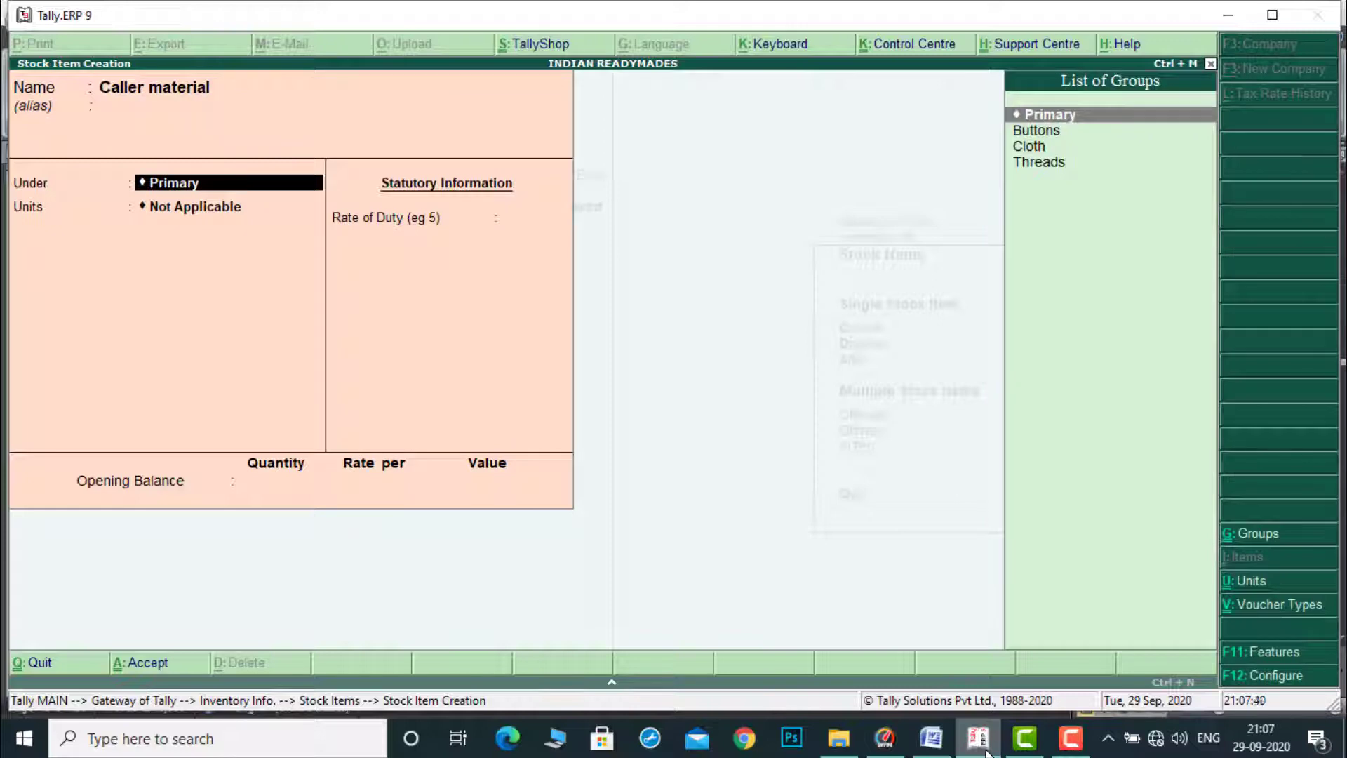
pyautogui.press('Return')
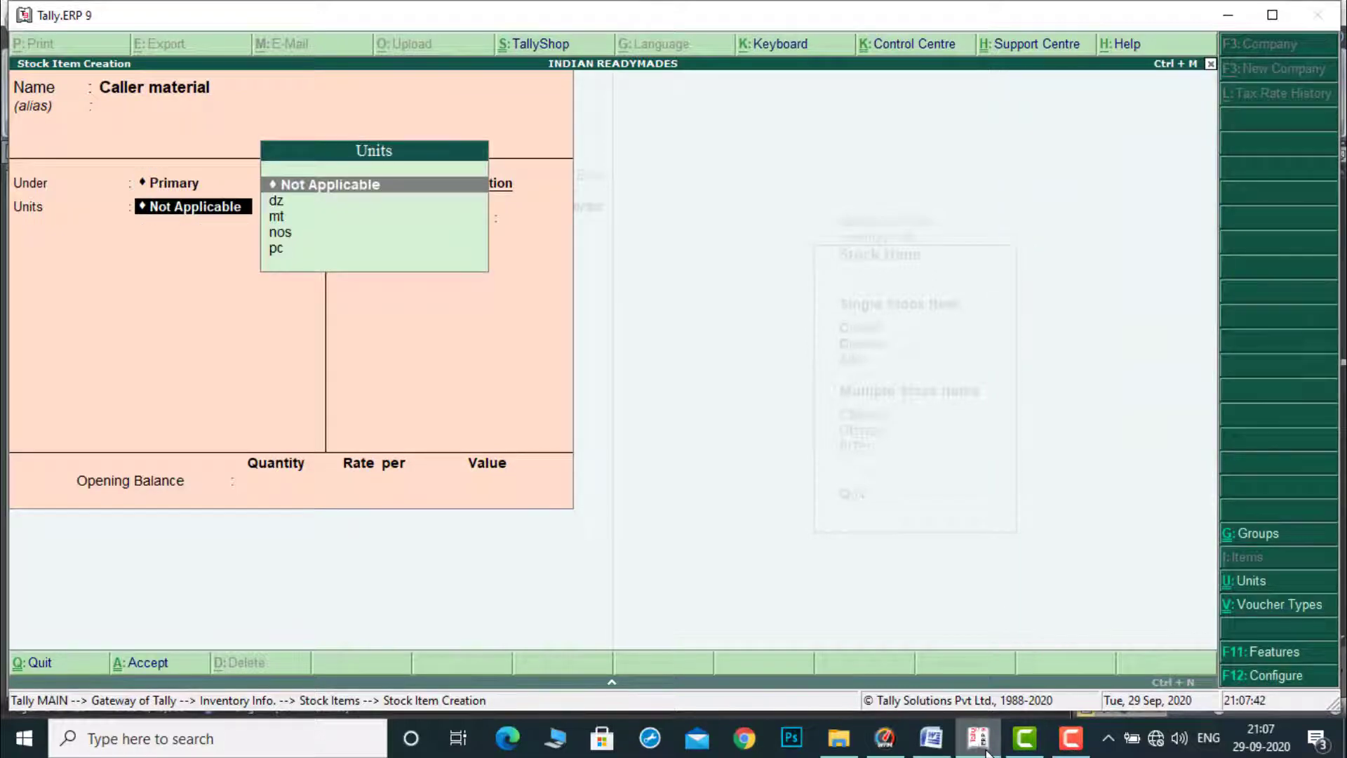
pyautogui.press('Down')
pyautogui.press('Down')
pyautogui.press('Down')
pyautogui.press('Down')
pyautogui.press('Return')
pyautogui.press('Return')
pyautogui.press('Return')
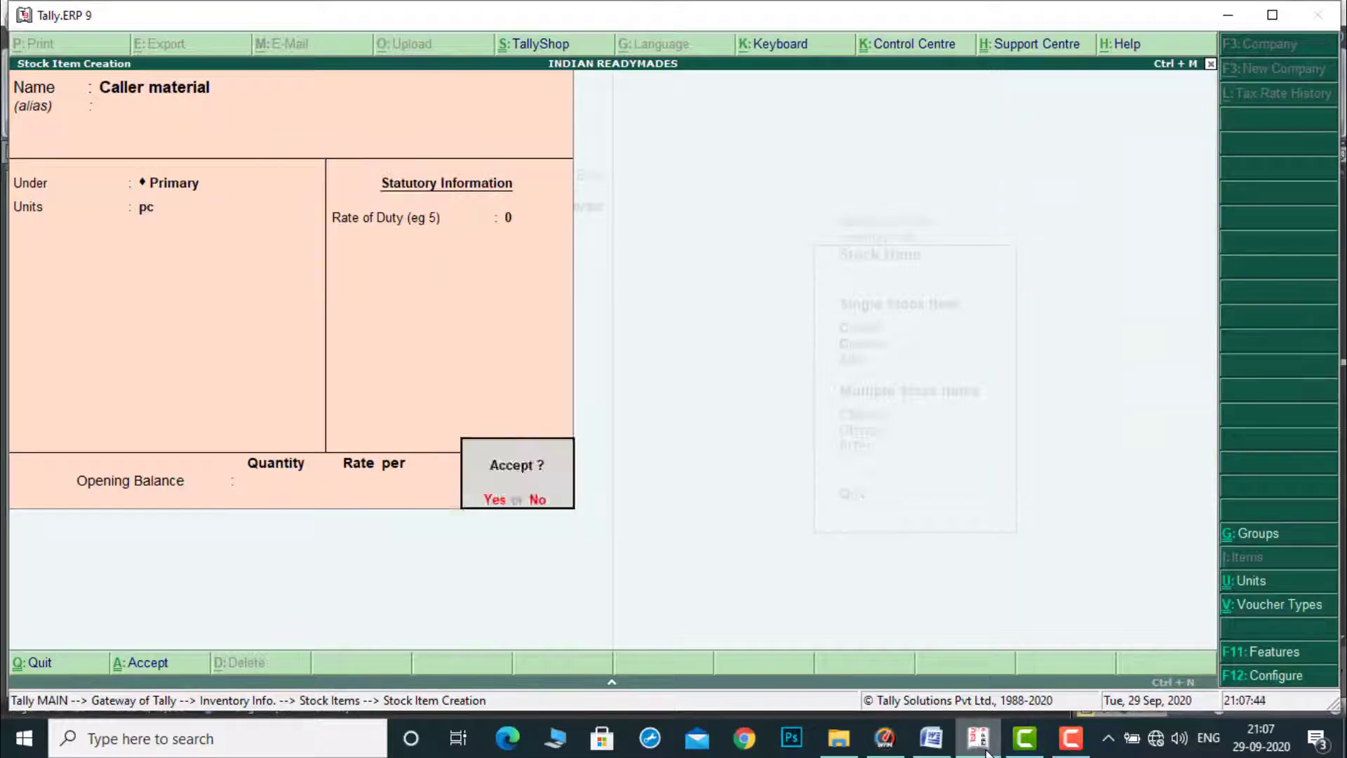
pyautogui.press('Return')
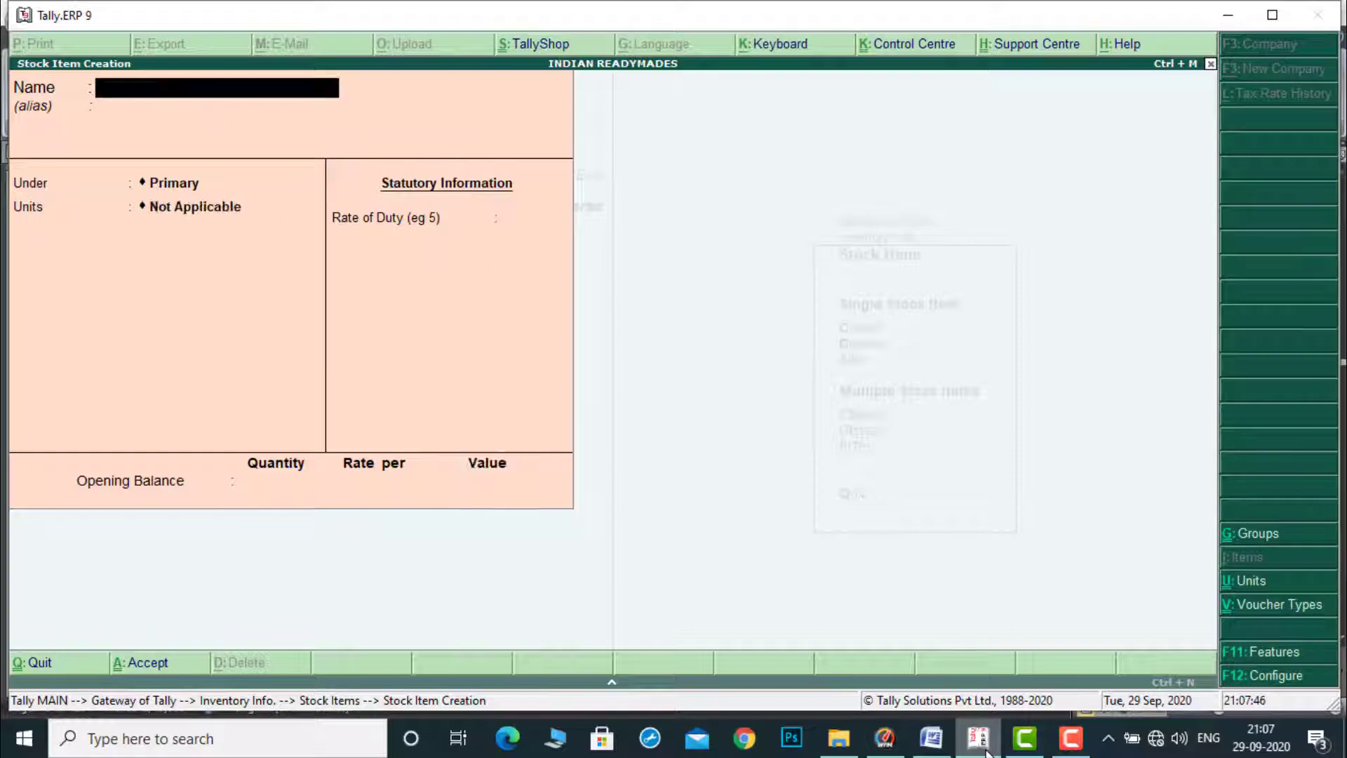
# Copy the item name Full shirts from the sales list in the Word document and paste it as the new stock item's name in Tally.
pyautogui.click(931, 738)
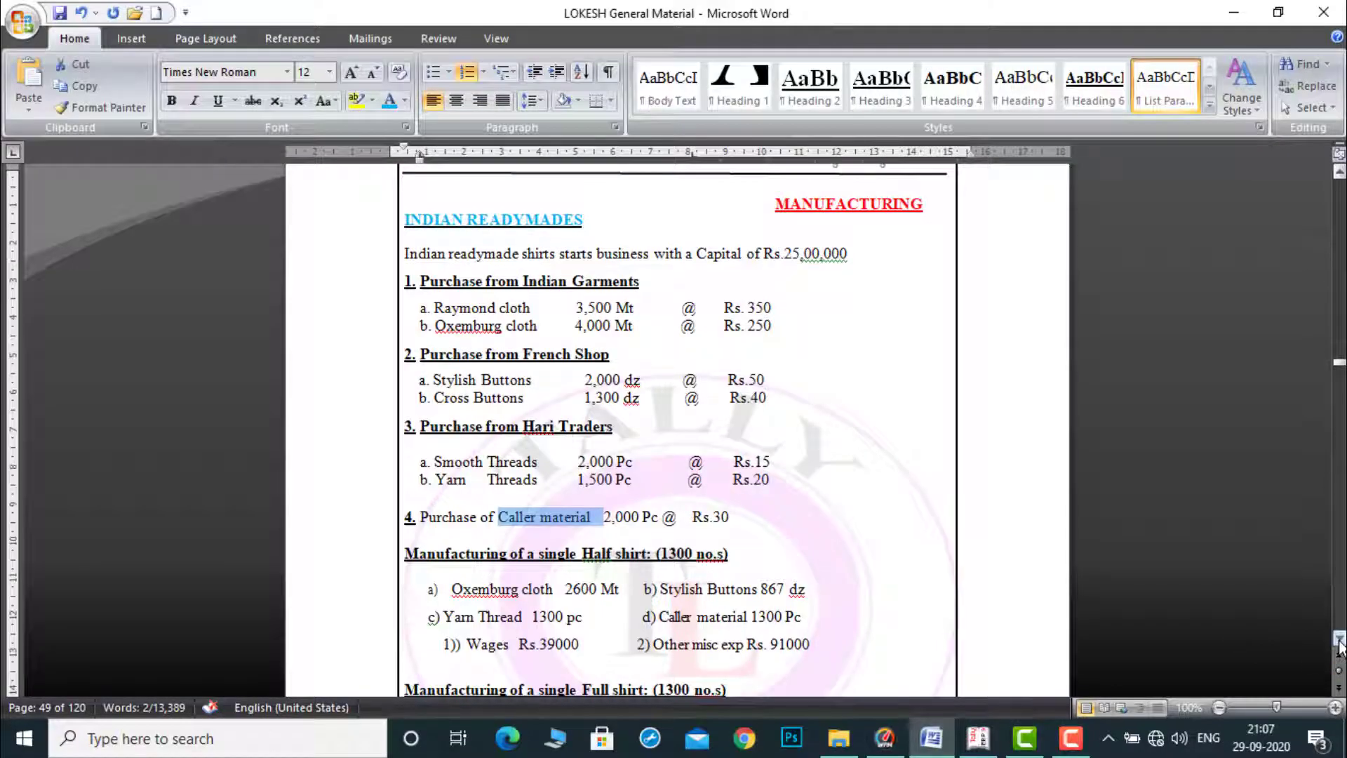
pyautogui.click(1340, 638)
pyautogui.moveTo(1339, 638); pyautogui.dragTo(1339, 639)
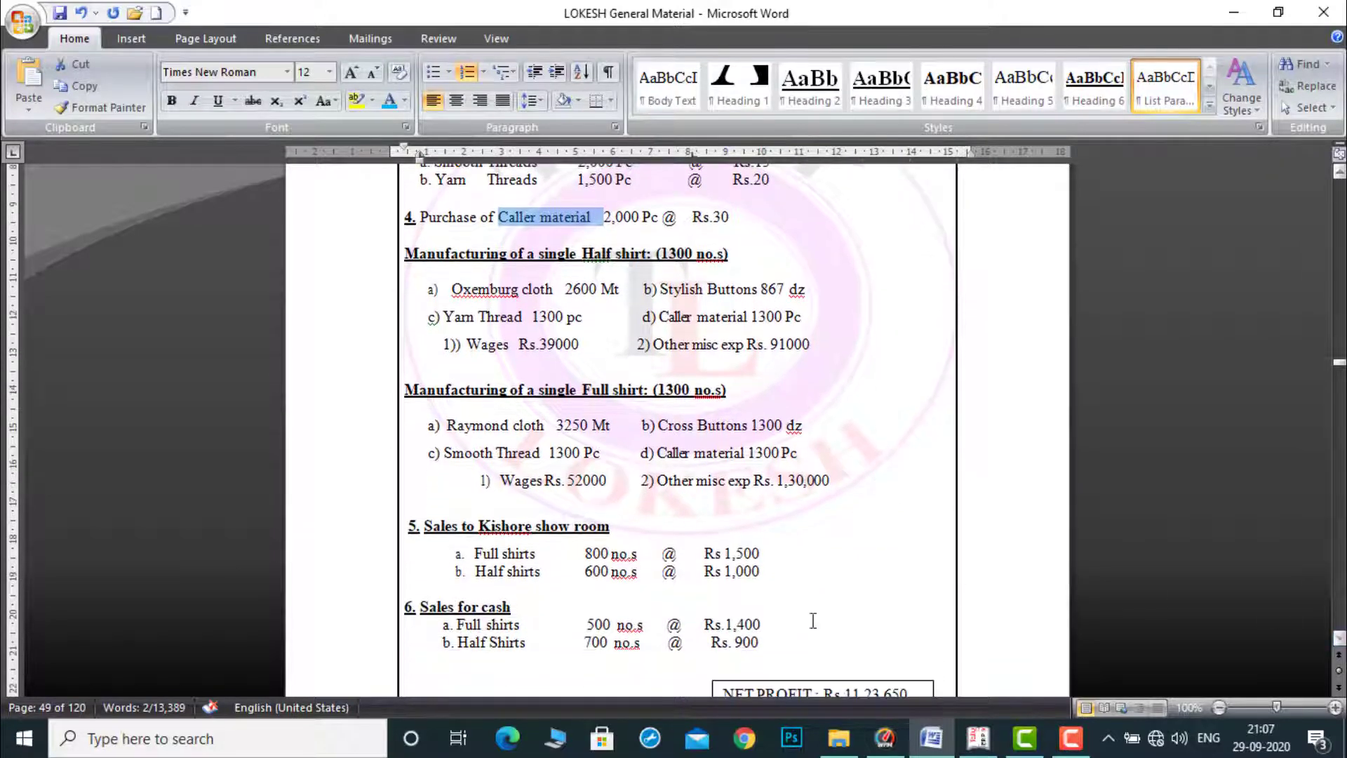
pyautogui.moveTo(477, 556); pyautogui.dragTo(531, 554)
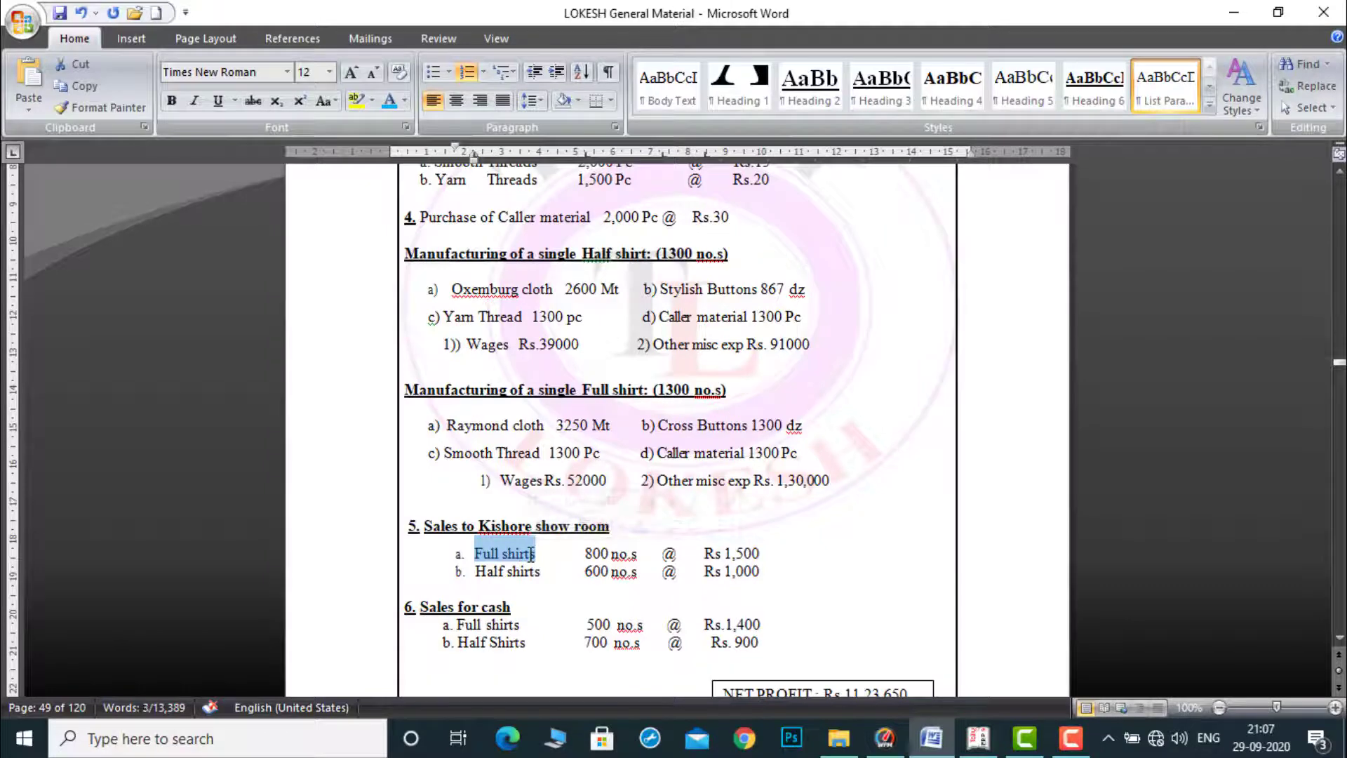
pyautogui.click(972, 740)
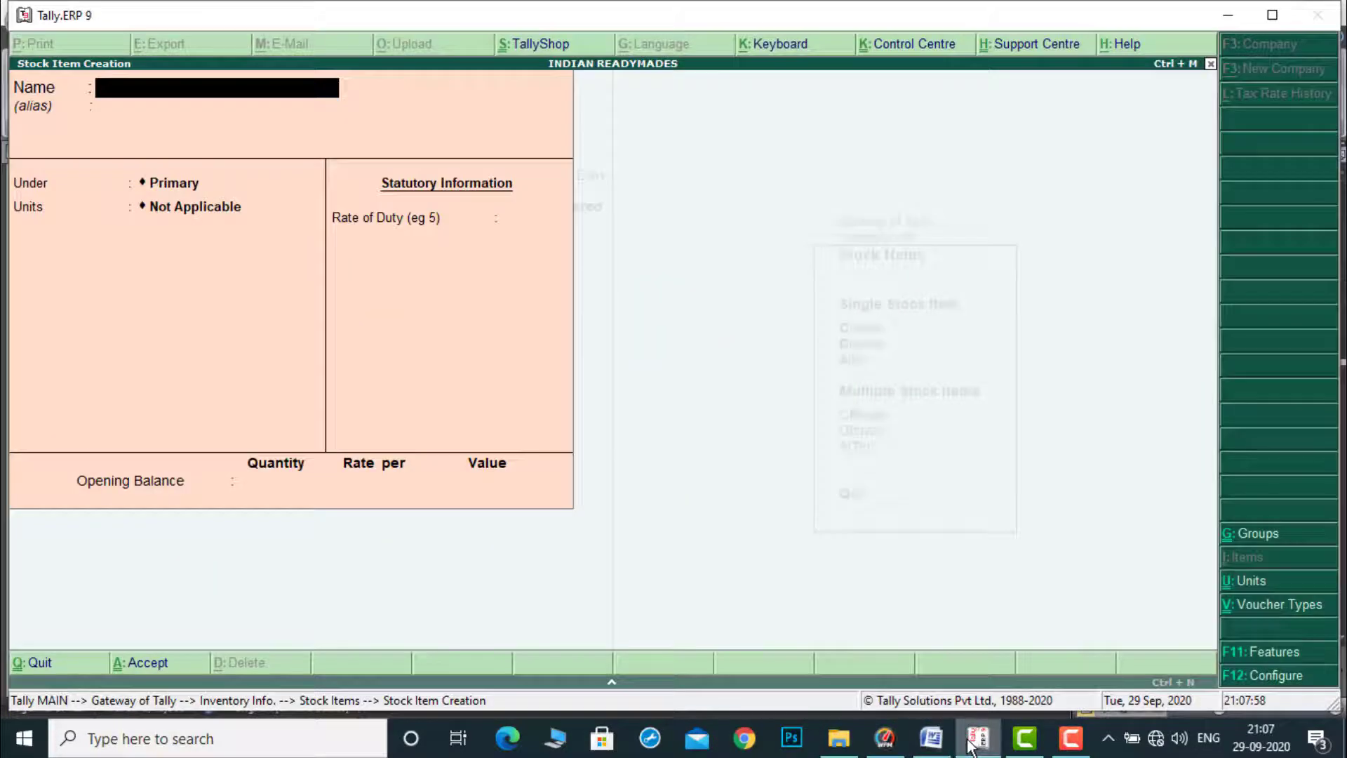
pyautogui.hotkey('ctrl', 'alt', 'v')
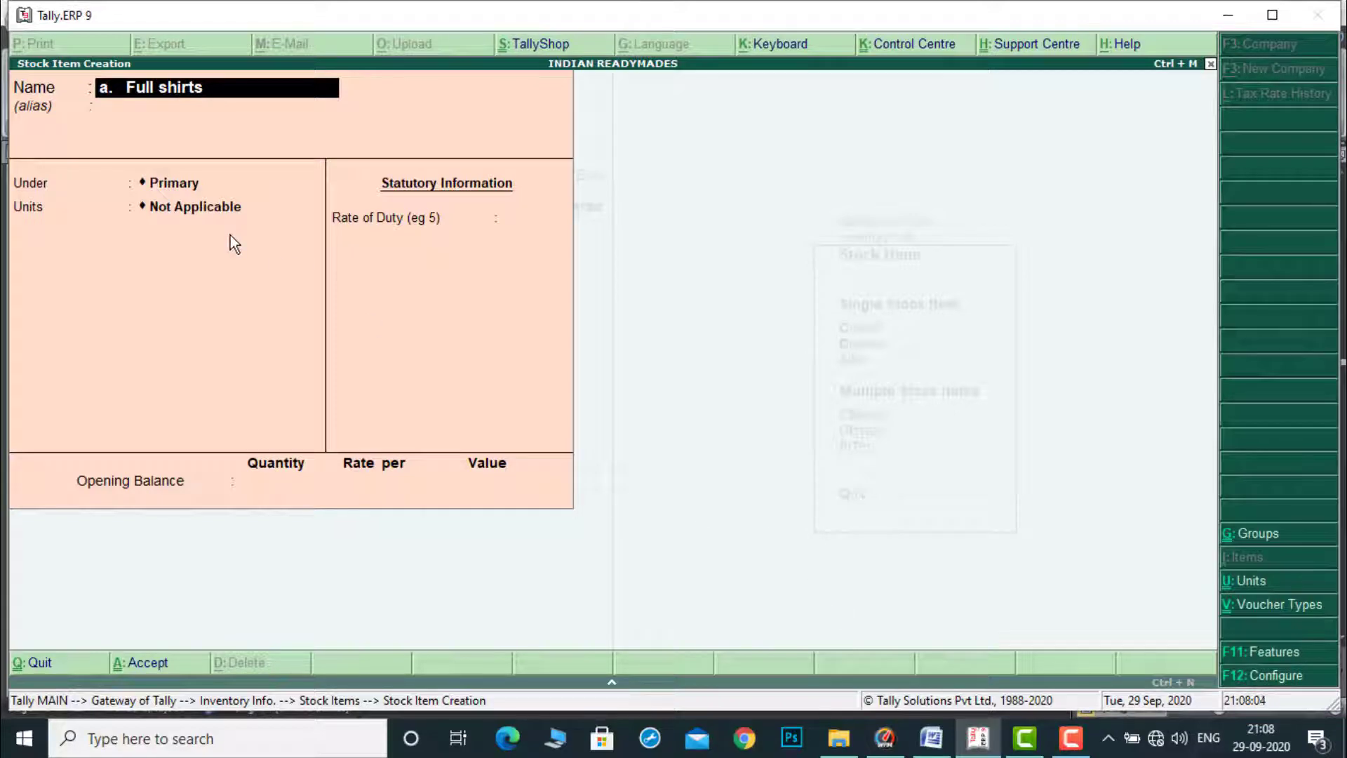
# Remove the leading list letter "a." from the pasted name so the stock item is named Full shirts.
pyautogui.press('BackSpace')
pyautogui.press('BackSpace')
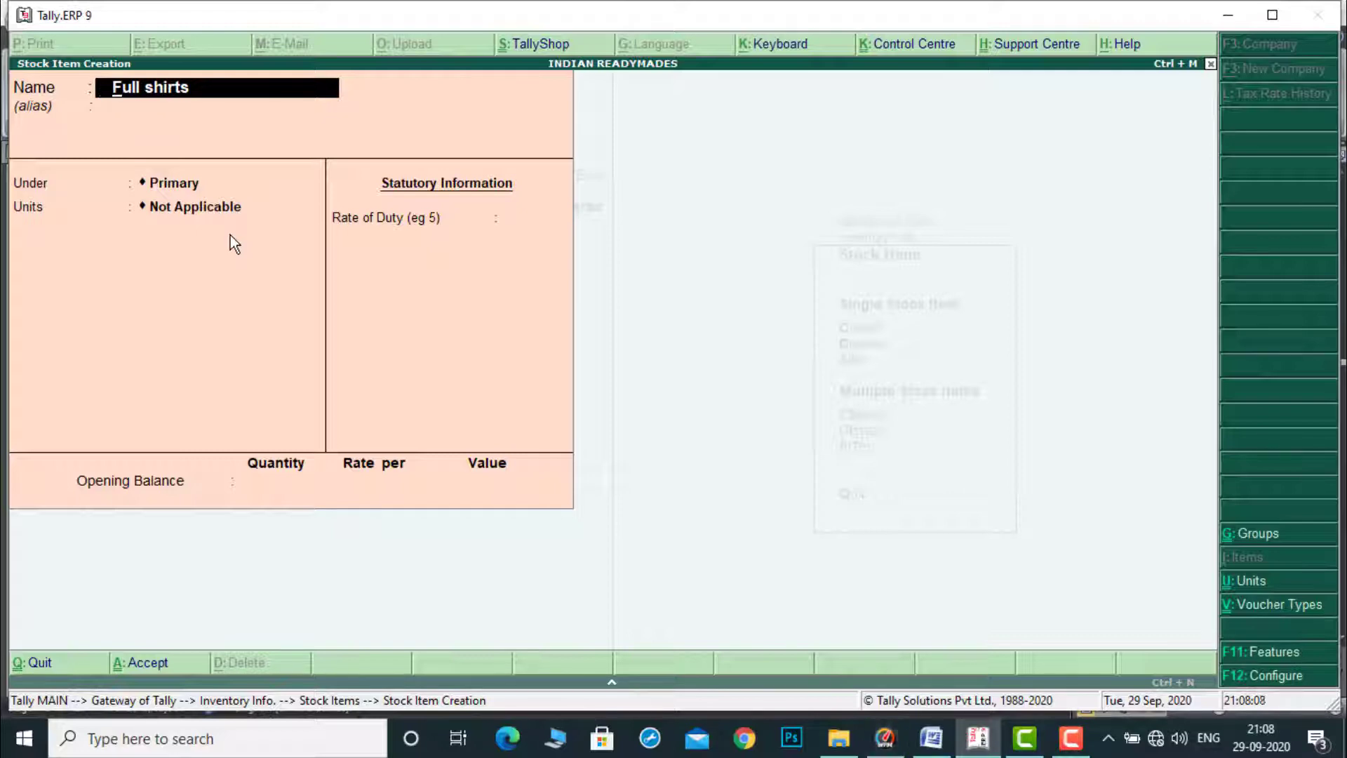
pyautogui.press('Return')
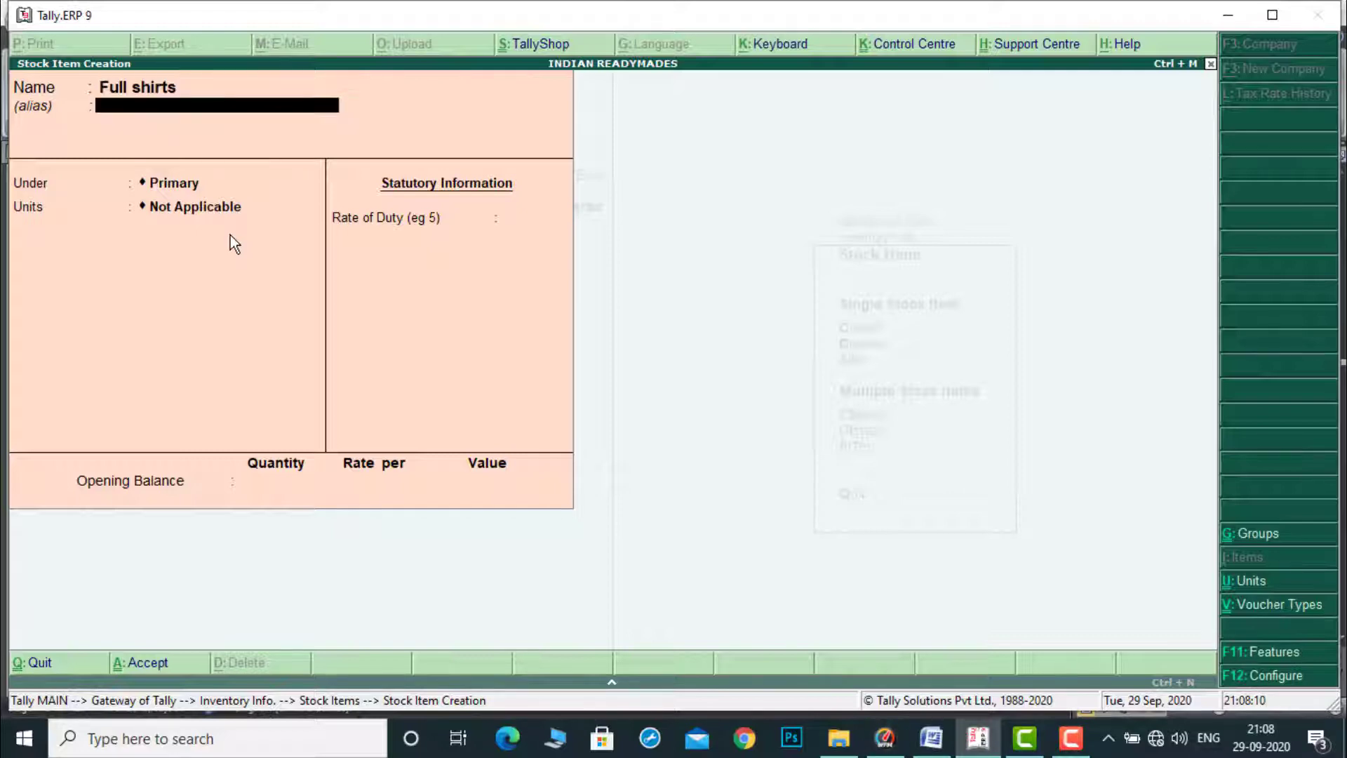
# Create a new stock group named Shirts under Primary and place the Full shirts item in it.
pyautogui.press('Return')
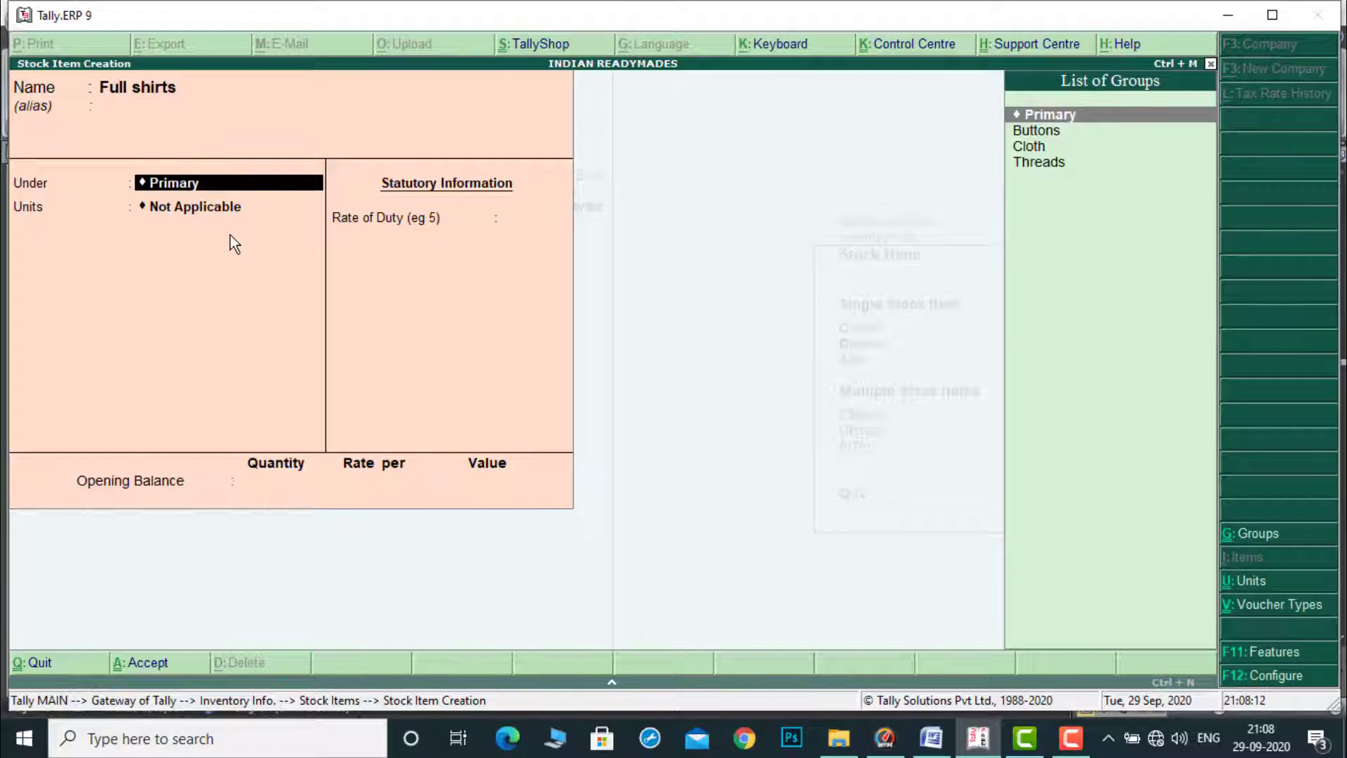
pyautogui.hotkey('alt', 'c')
pyautogui.write('Shi')
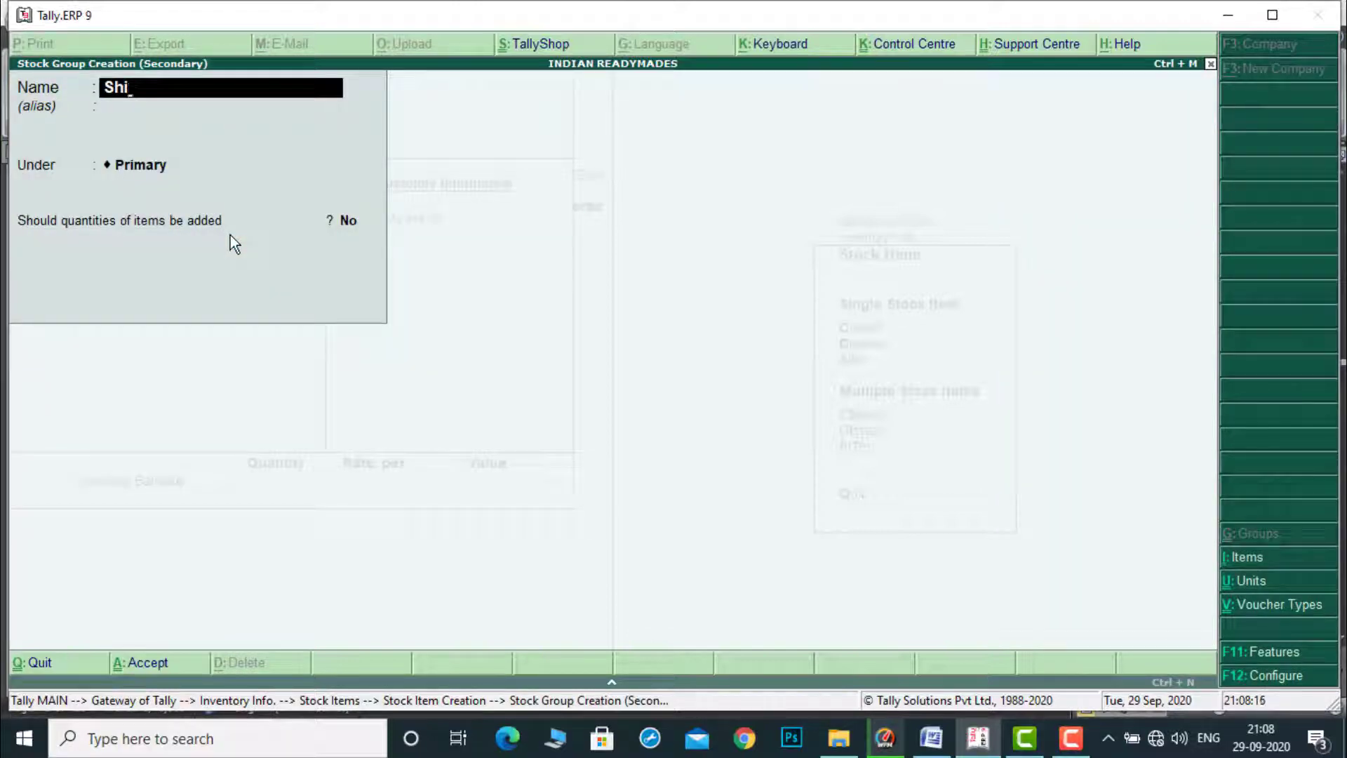
pyautogui.write('rts')
pyautogui.press('Return')
pyautogui.press('Return')
pyautogui.press('Return')
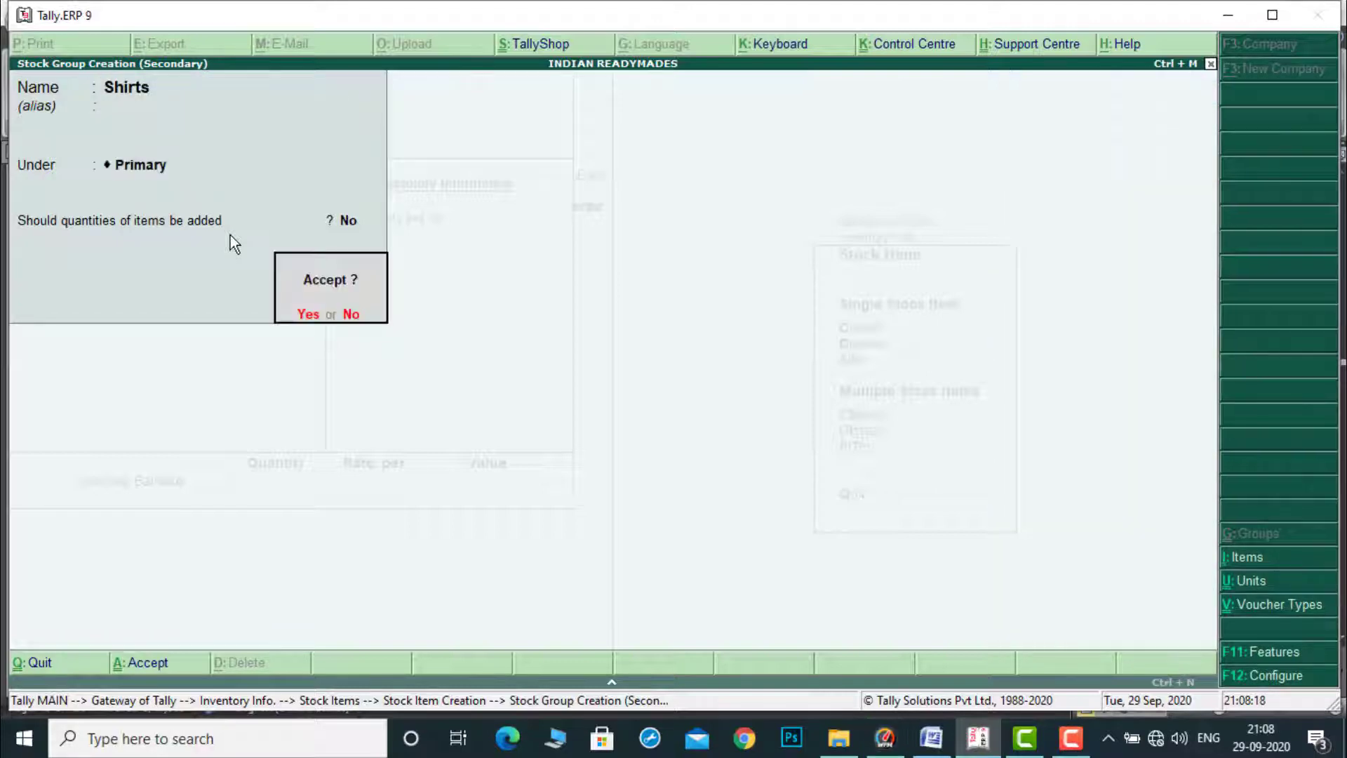
pyautogui.press('Return')
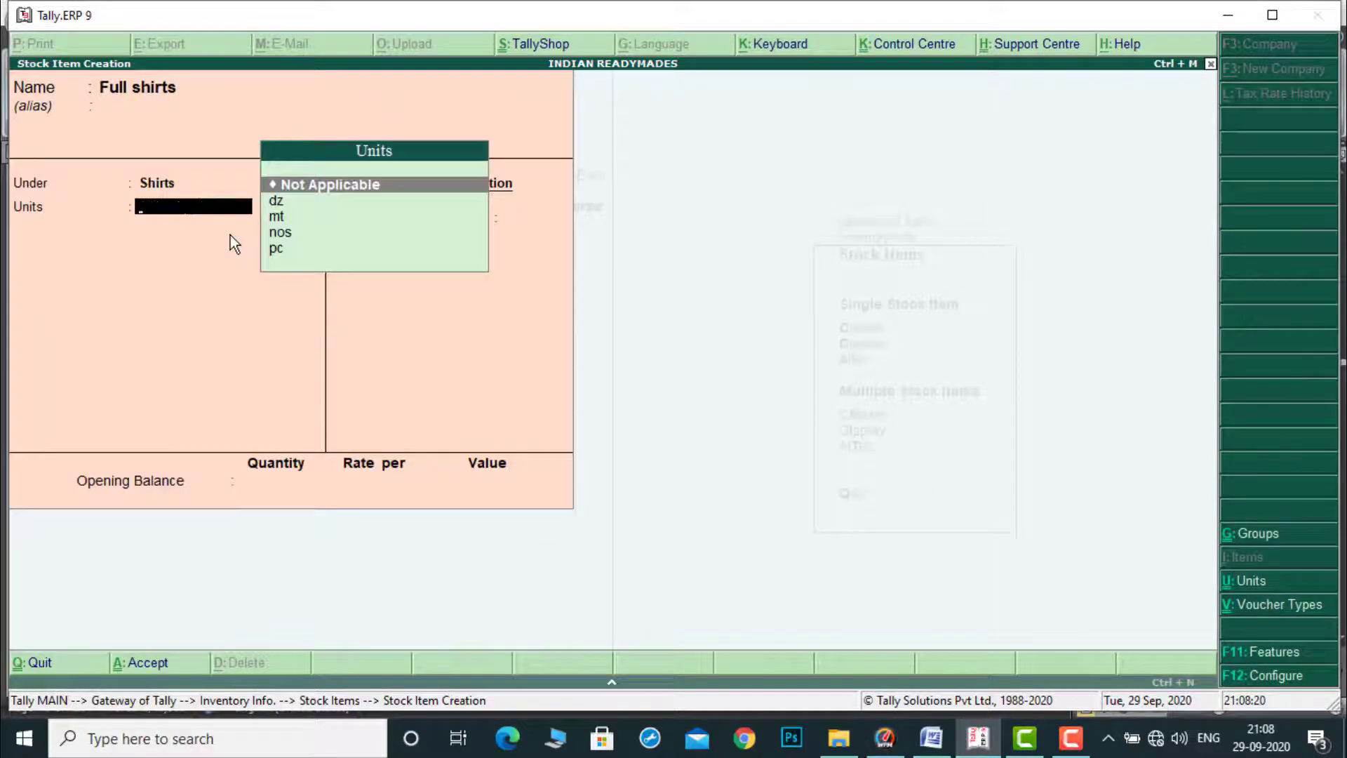
# Set the unit of the Full shirts item to nos and save the stock item.
pyautogui.press('Return')
pyautogui.press('BackSpace')
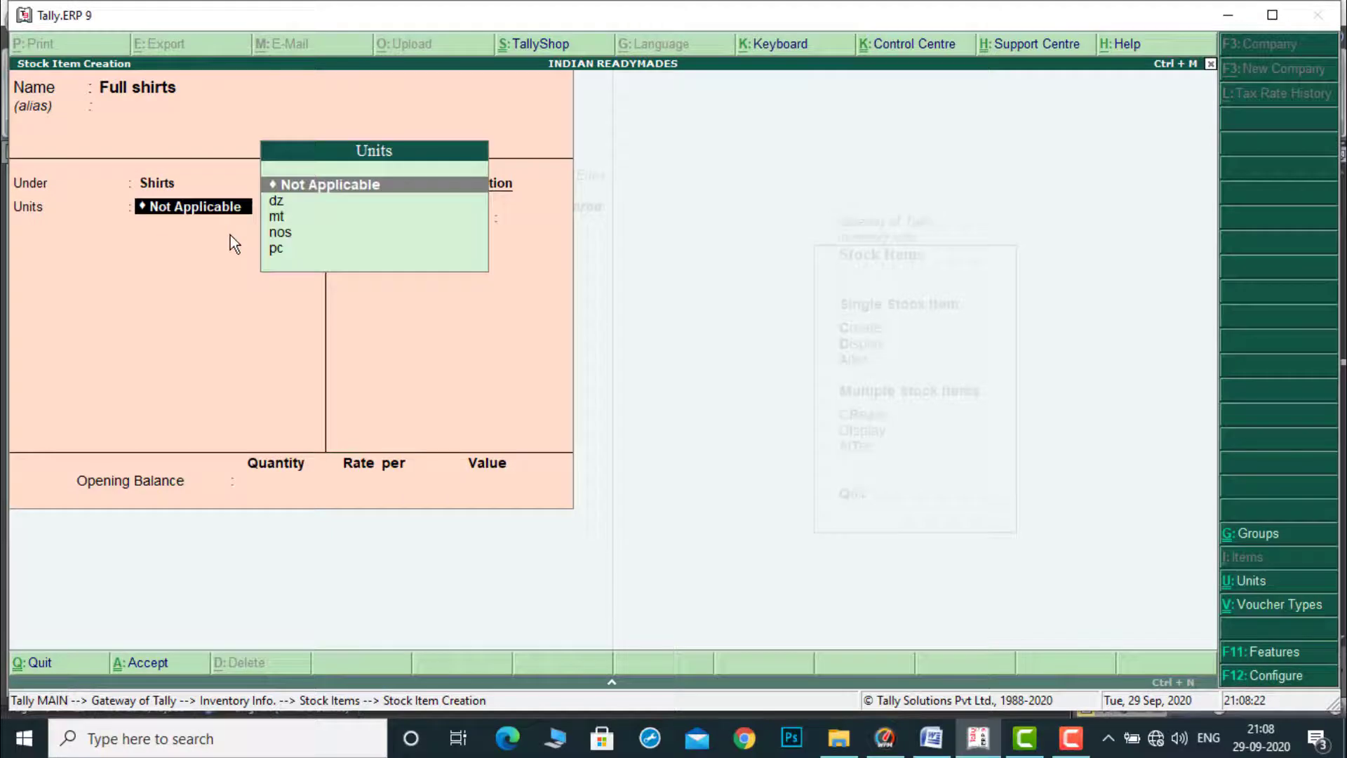
pyautogui.press('Down')
pyautogui.press('Down')
pyautogui.press('Down')
pyautogui.press('Return')
pyautogui.press('Return')
pyautogui.press('Return')
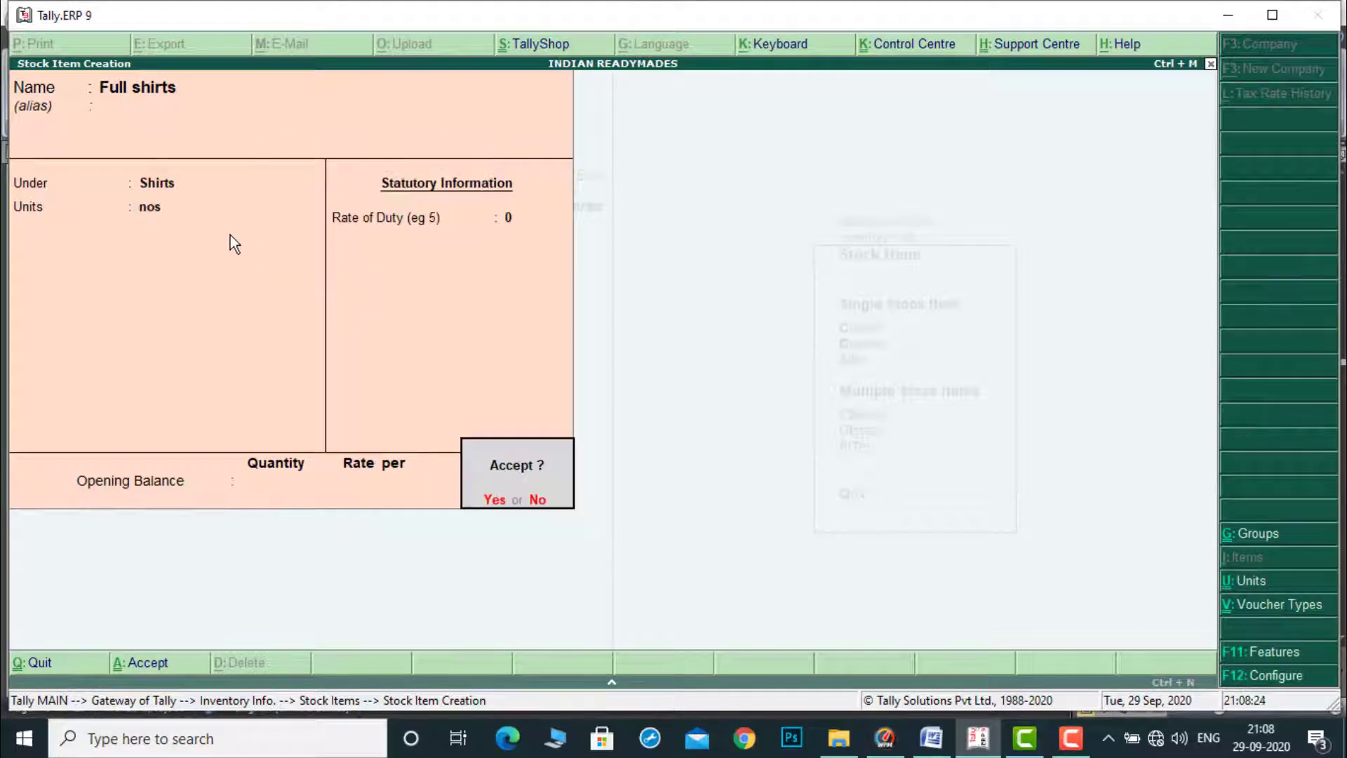
pyautogui.press('Return')
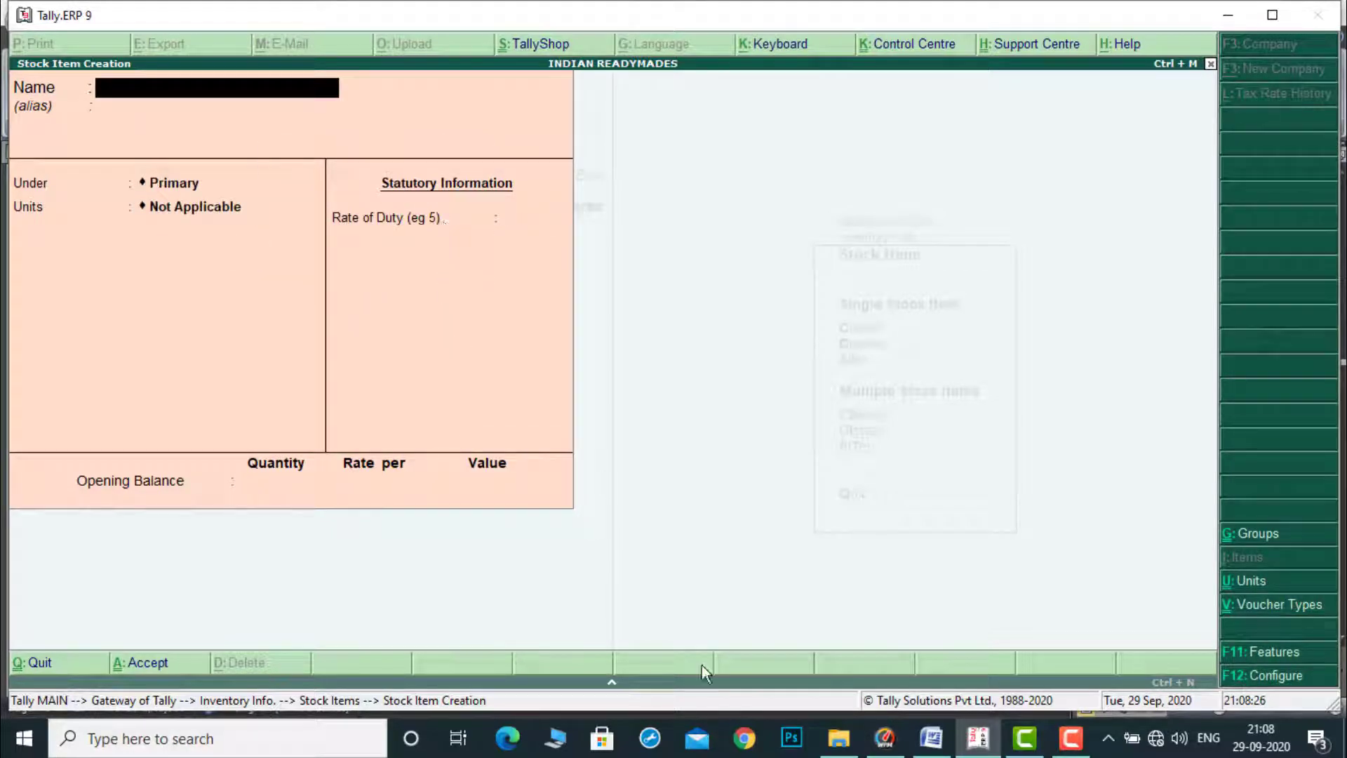
# Copy Half shirts from the Word sales list into Tally as the new stock item's name, removing the leading "b.".
pyautogui.click(978, 737)
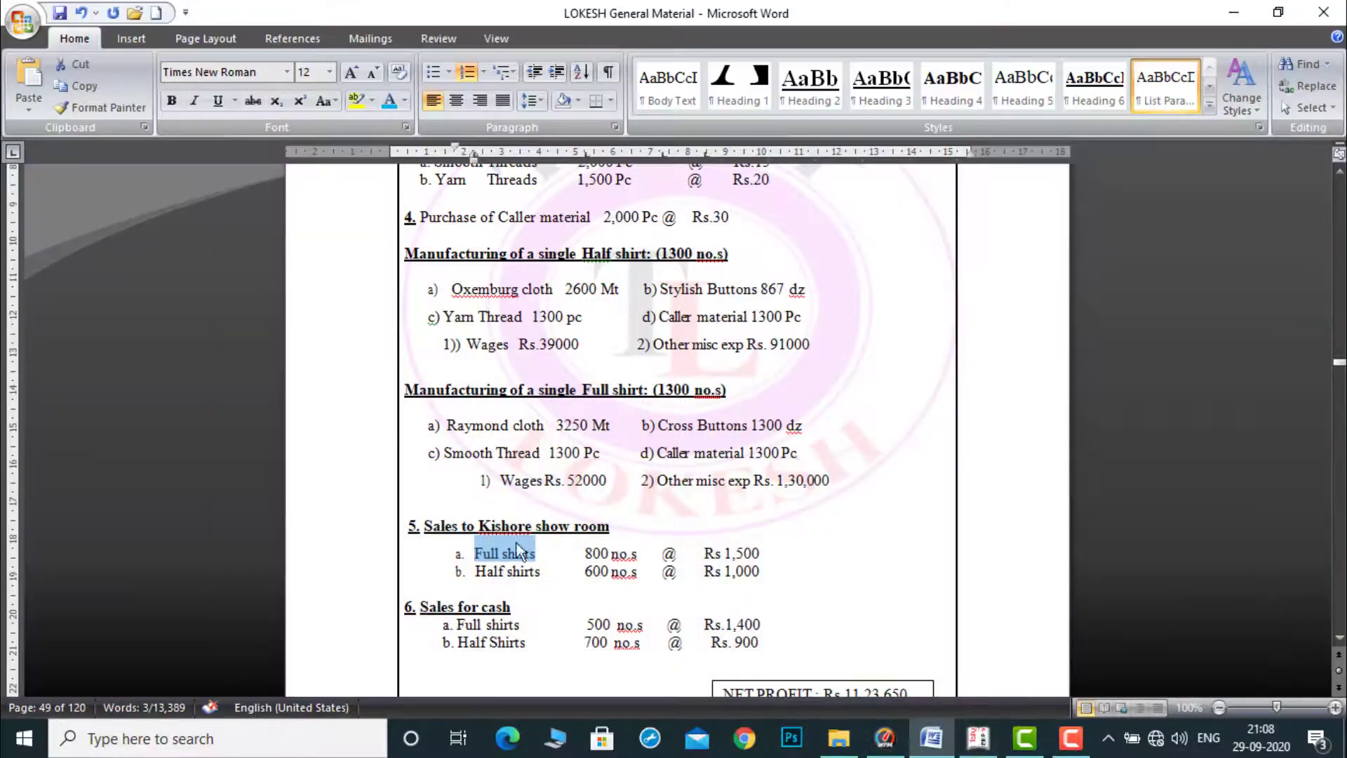
pyautogui.moveTo(477, 573); pyautogui.dragTo(538, 577)
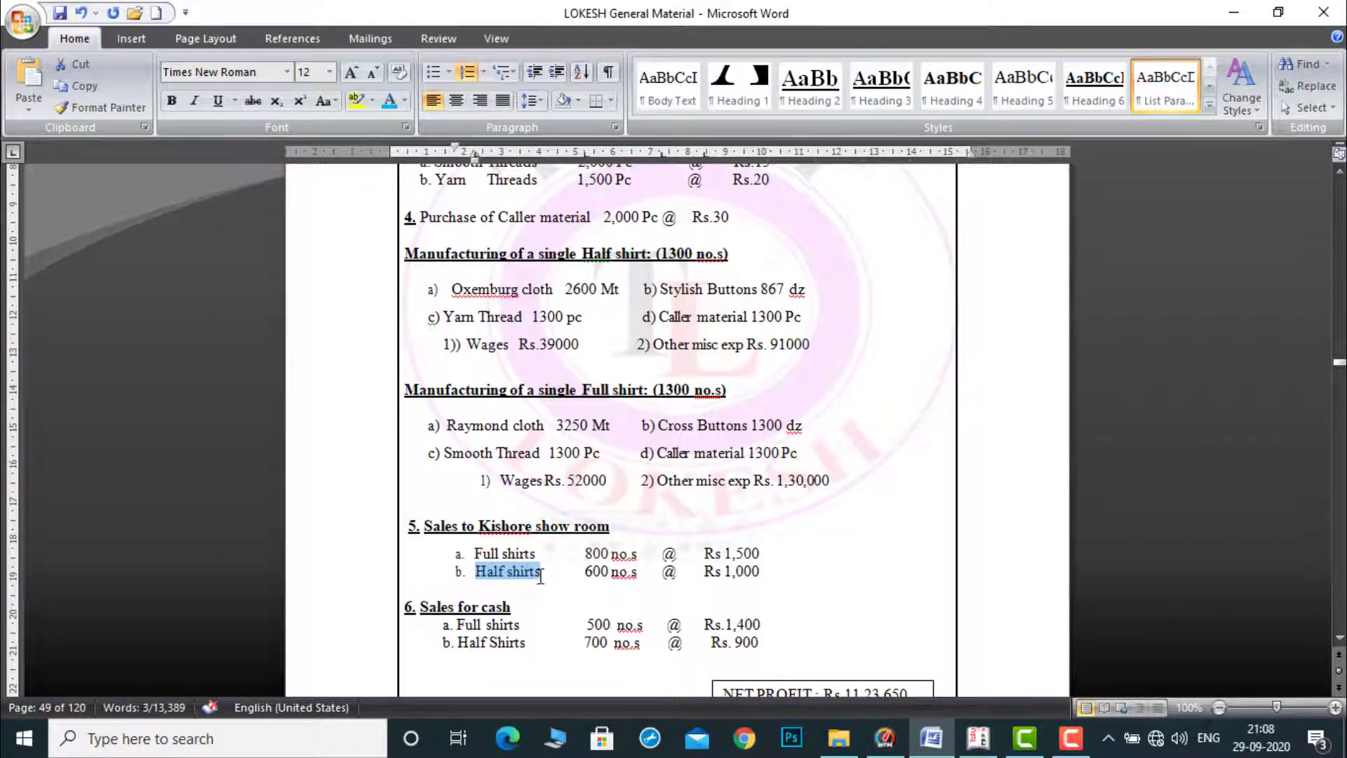
pyautogui.click(977, 738)
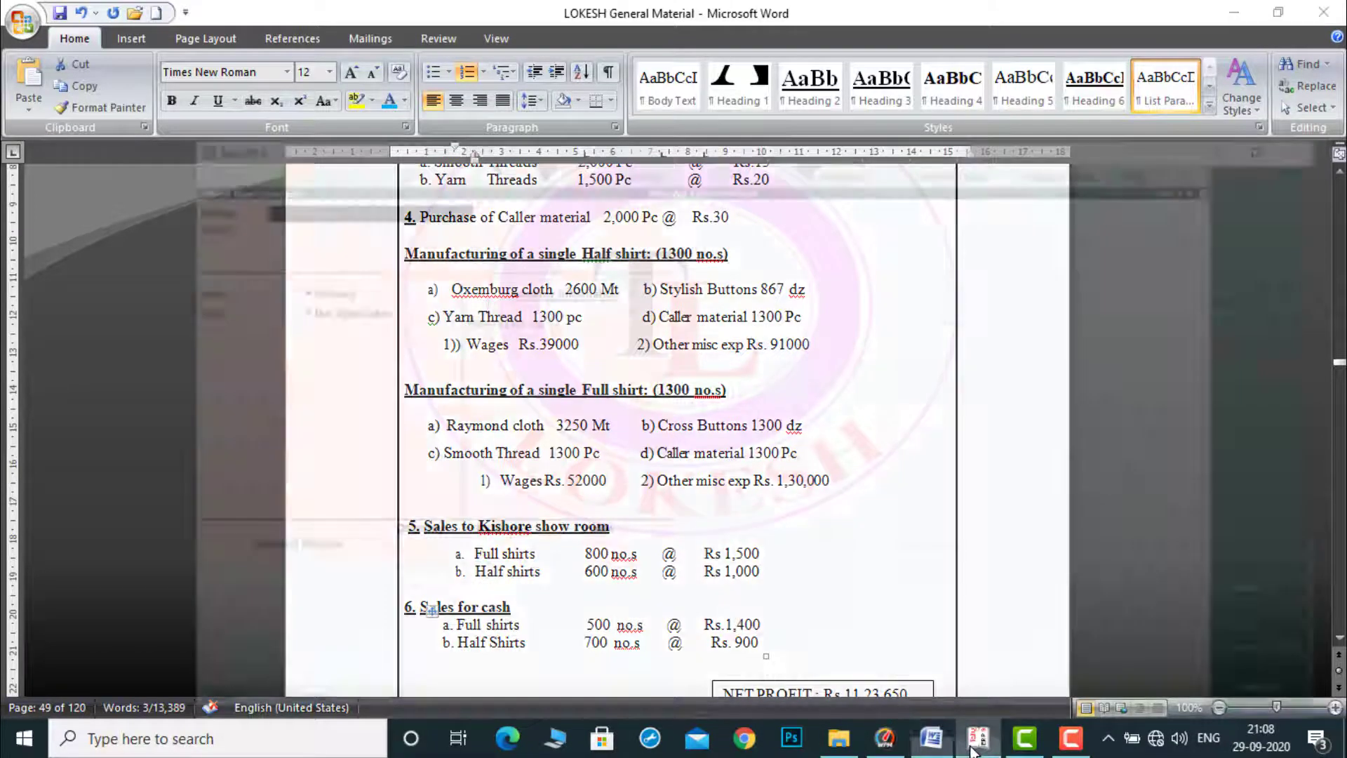
pyautogui.hotkey('ctrl', 'alt', 'v')
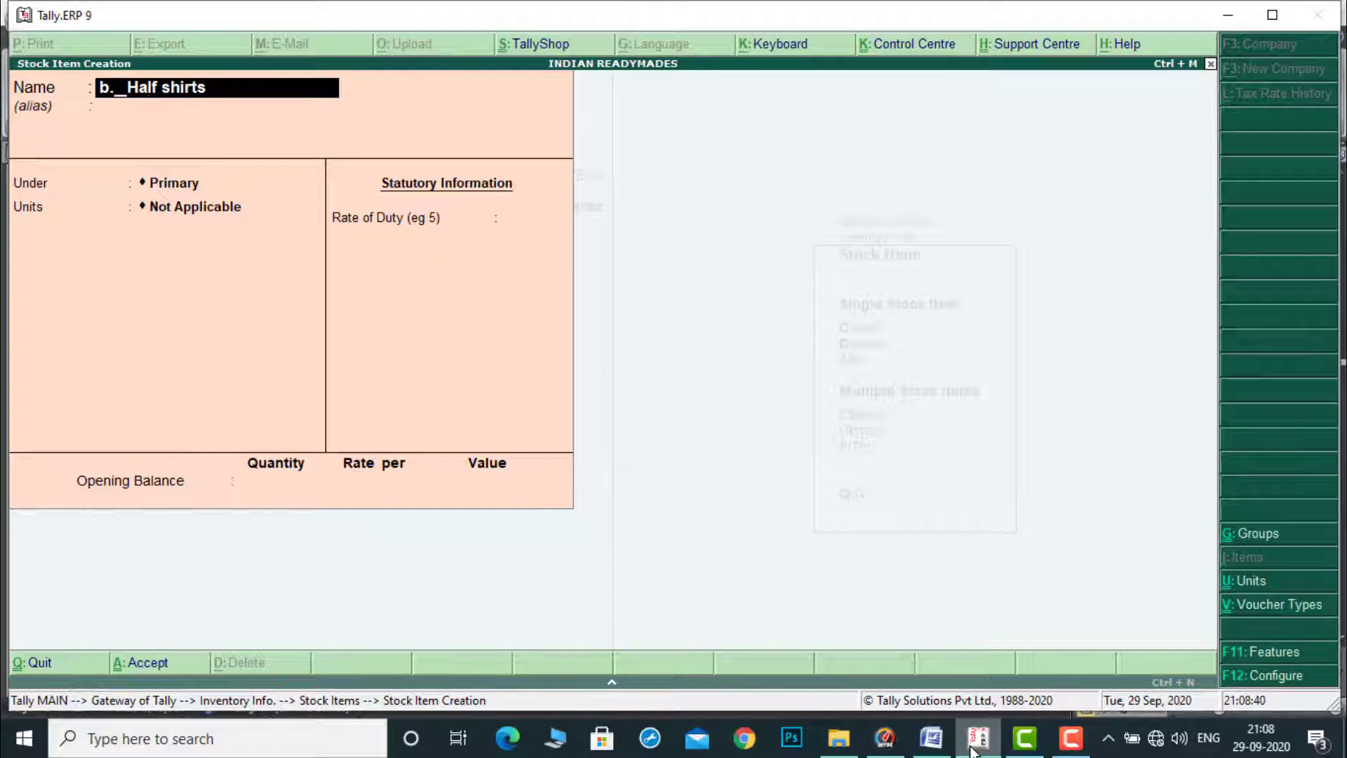
pyautogui.press('BackSpace')
pyautogui.press('BackSpace')
pyautogui.press('BackSpace')
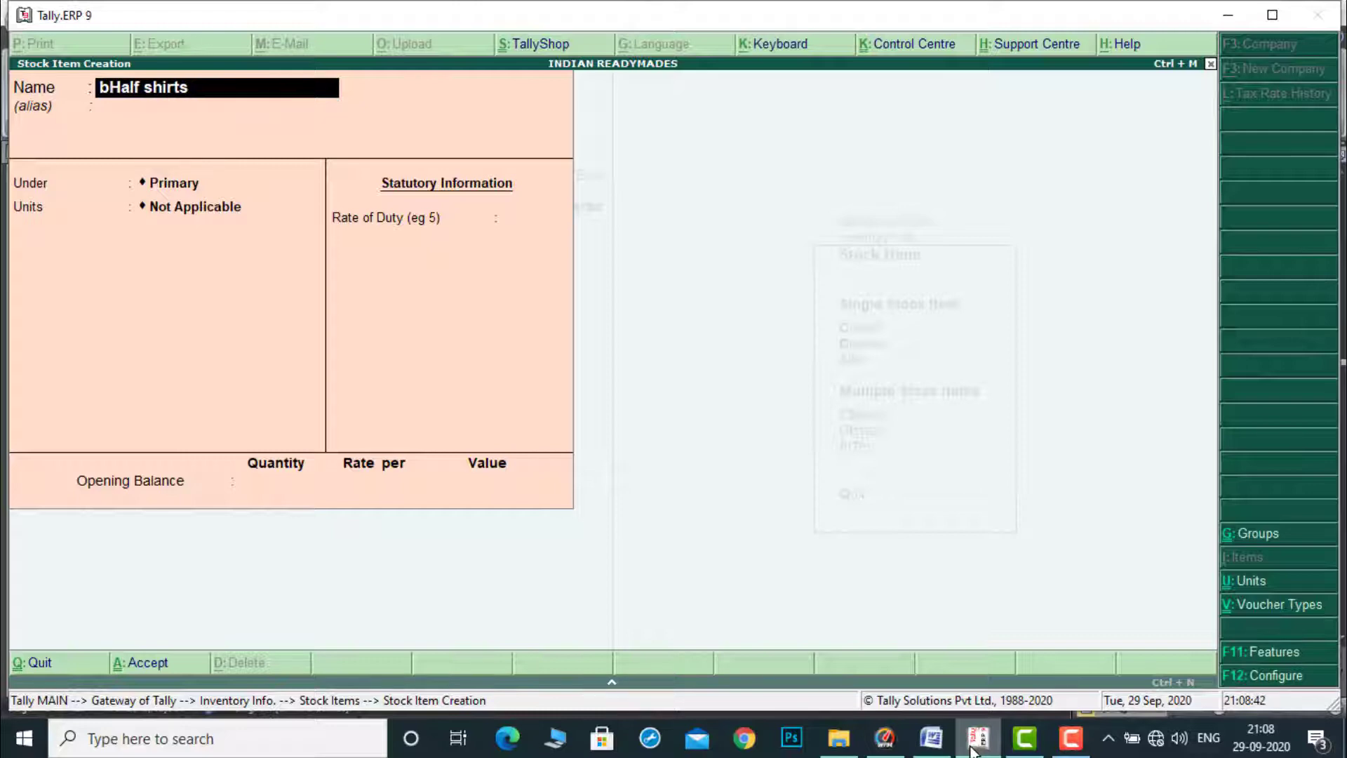
# Place the Half shirts item under Shirts with unit nos and save it.
pyautogui.press('Return')
pyautogui.press('Return')
pyautogui.press('Down')
pyautogui.press('Down')
pyautogui.press('Down')
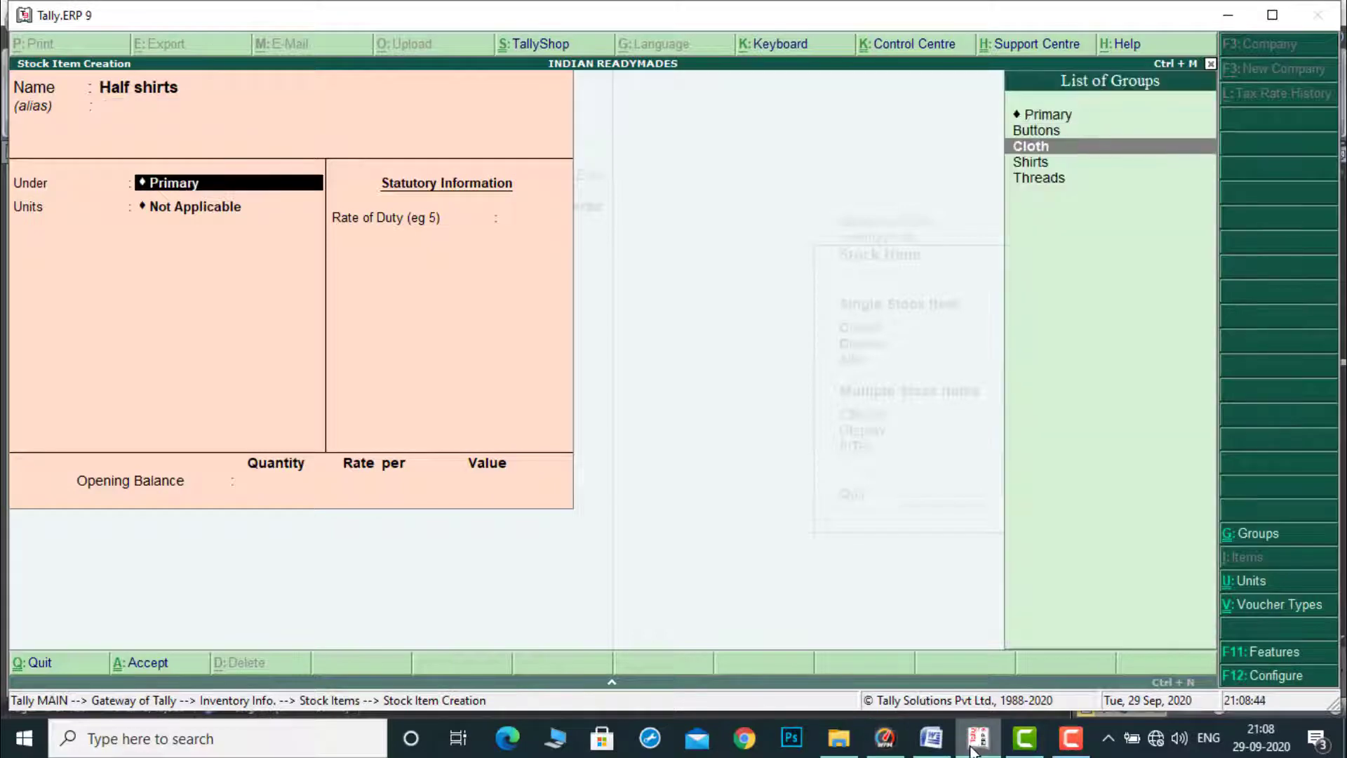
pyautogui.press('Return')
pyautogui.press('Return')
pyautogui.press('Return')
pyautogui.press('Return')
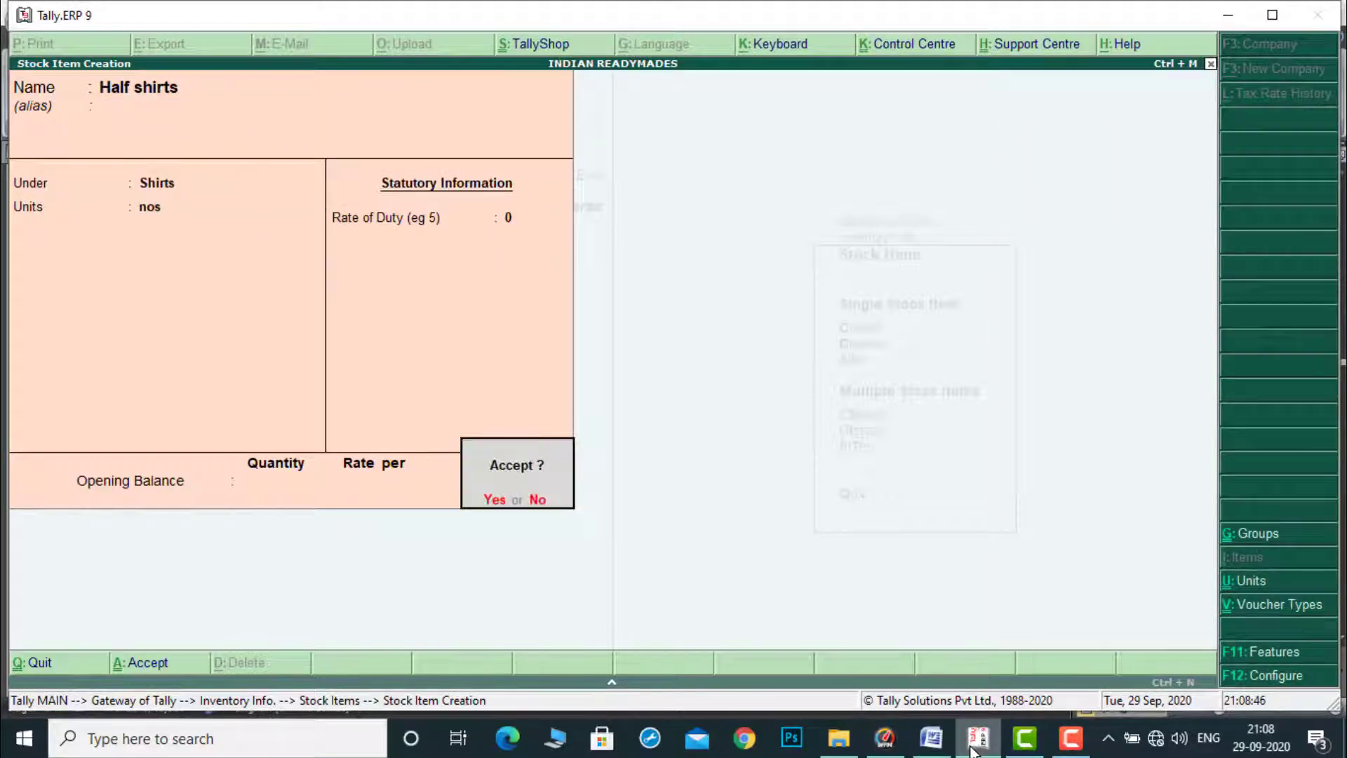
pyautogui.press('Return')
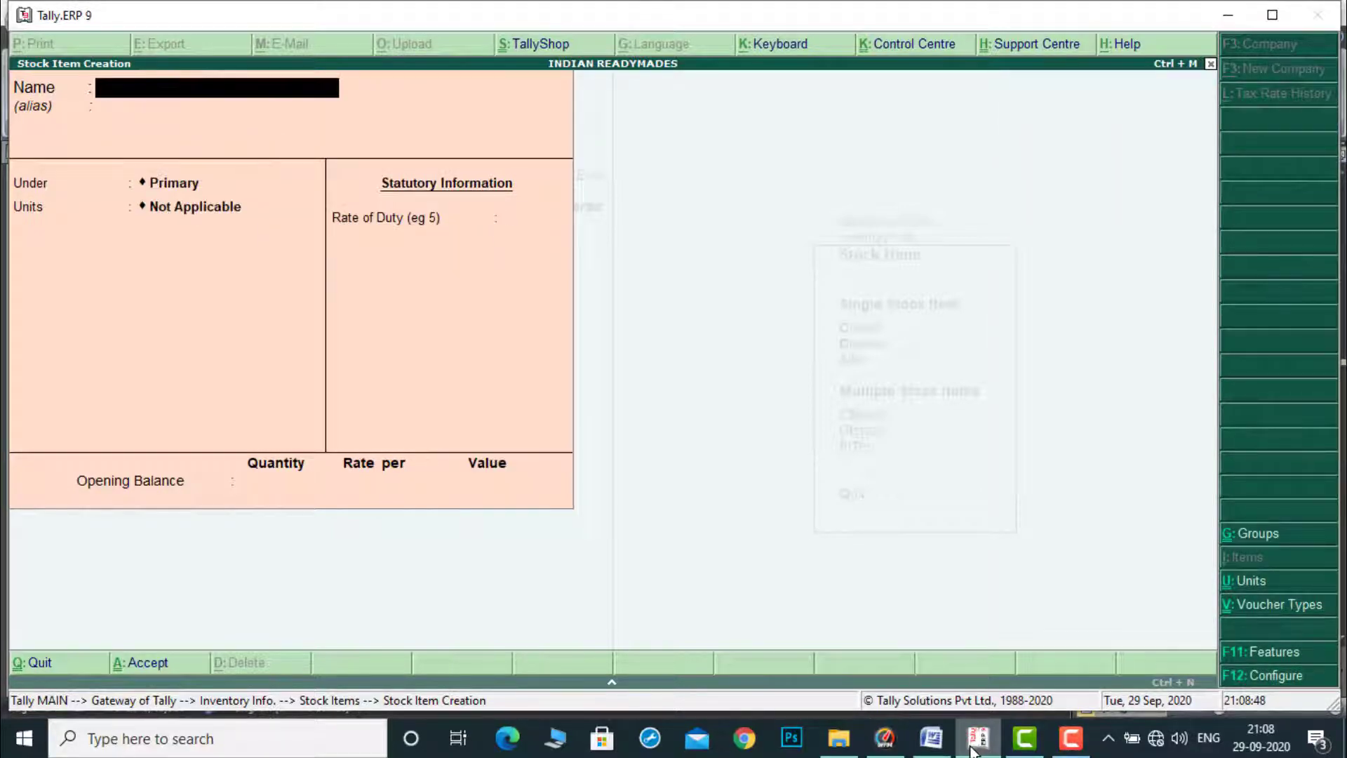
# Leave the inventory masters and start a Receipt accounting voucher that credits the Capital ledger.
pyautogui.press('Escape')
pyautogui.press('Escape')
pyautogui.press('Escape')
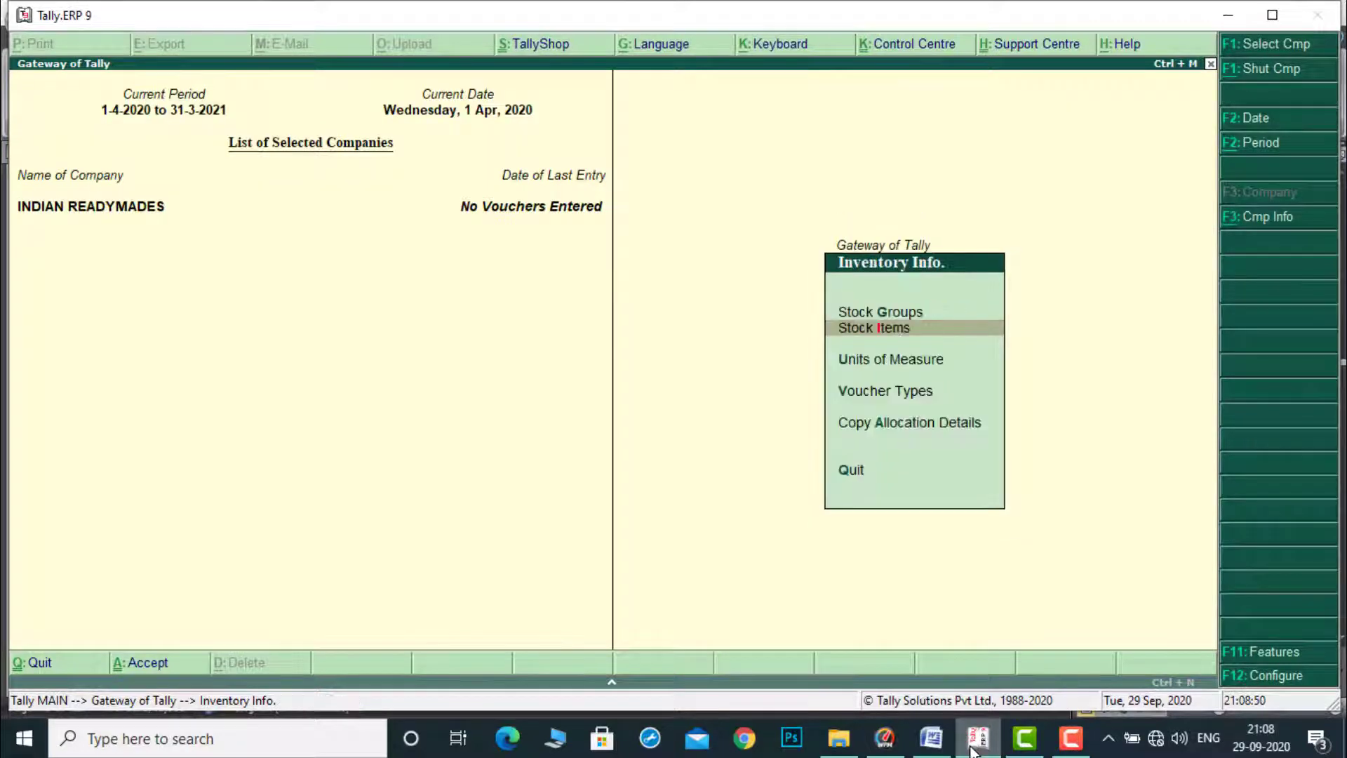
pyautogui.press('Escape')
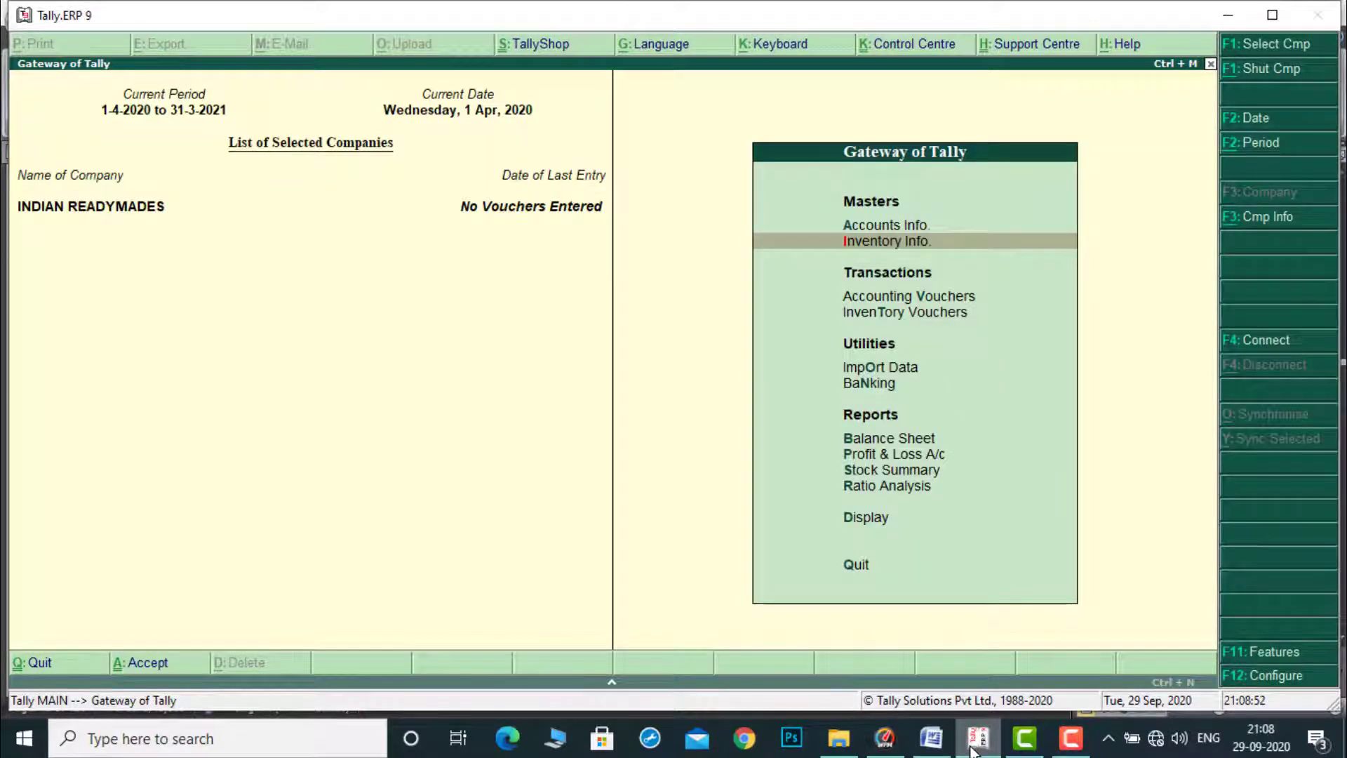
pyautogui.press('Down')
pyautogui.press('Return')
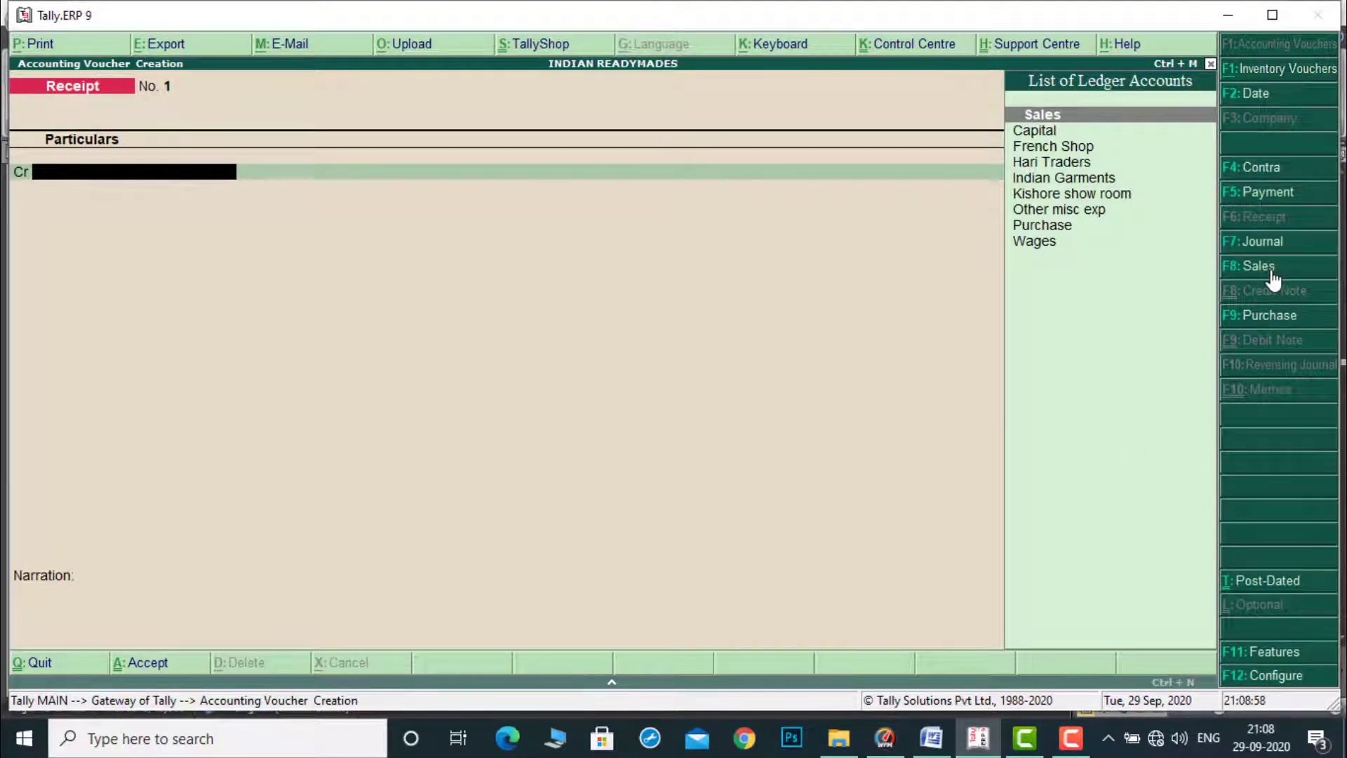
pyautogui.press('Down')
pyautogui.press('Return')
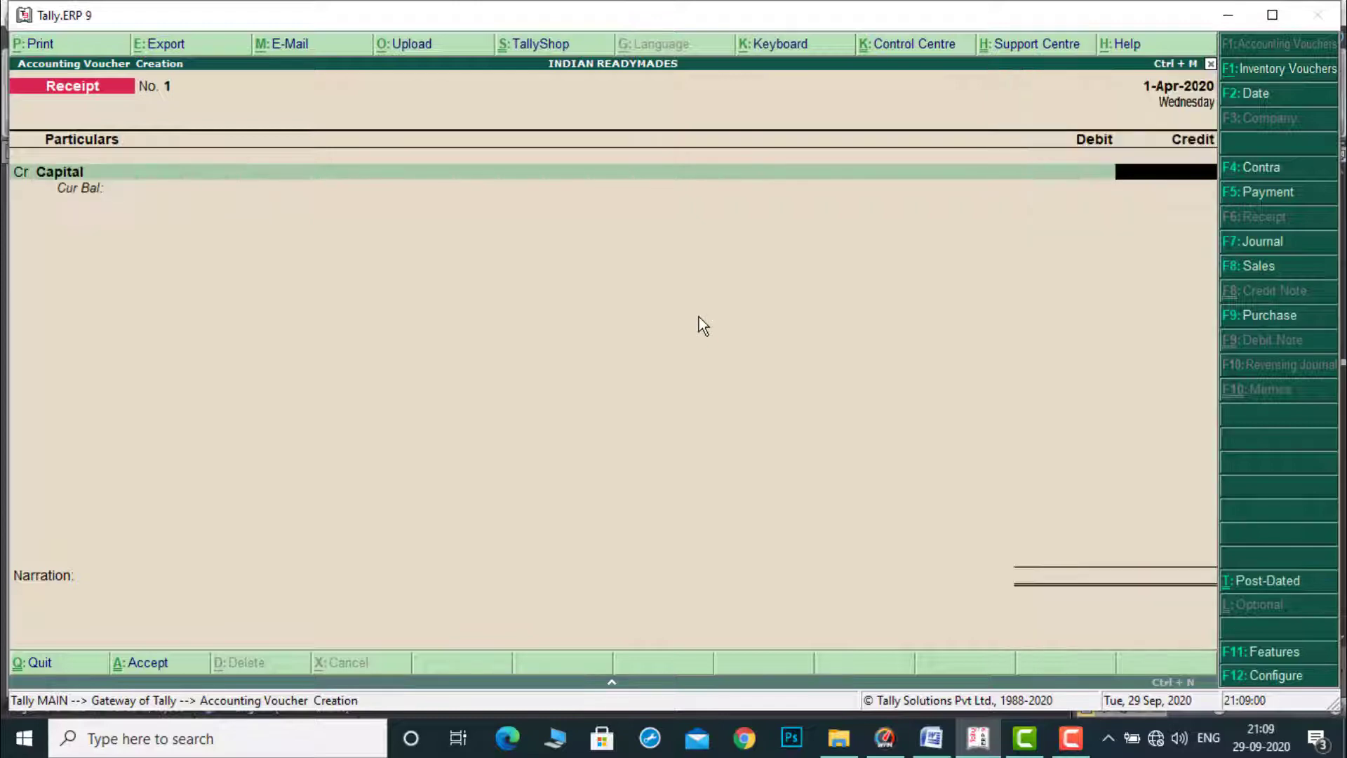
# Check the starting capital in the Word document and enter 2500000 as the Capital credit amount in the Tally receipt.
pyautogui.click(929, 735)
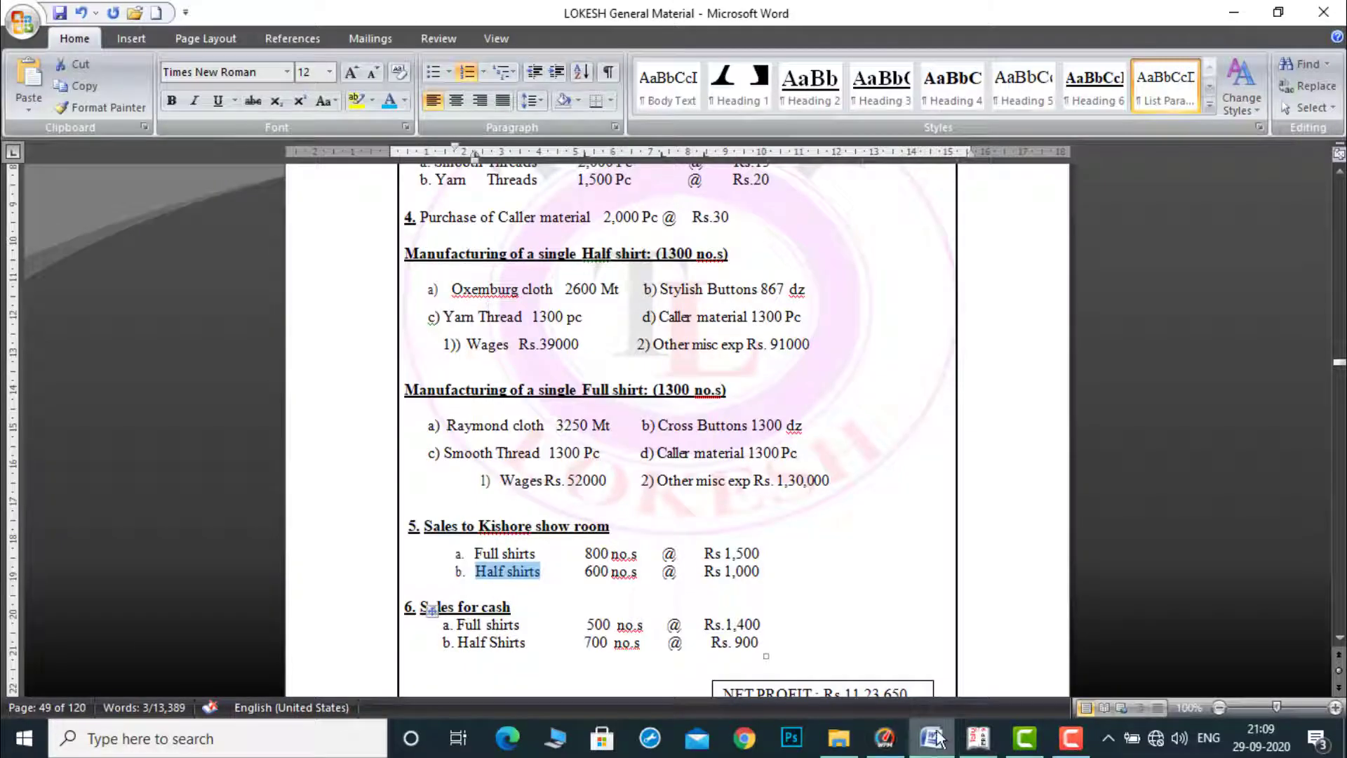
pyautogui.click(1339, 172)
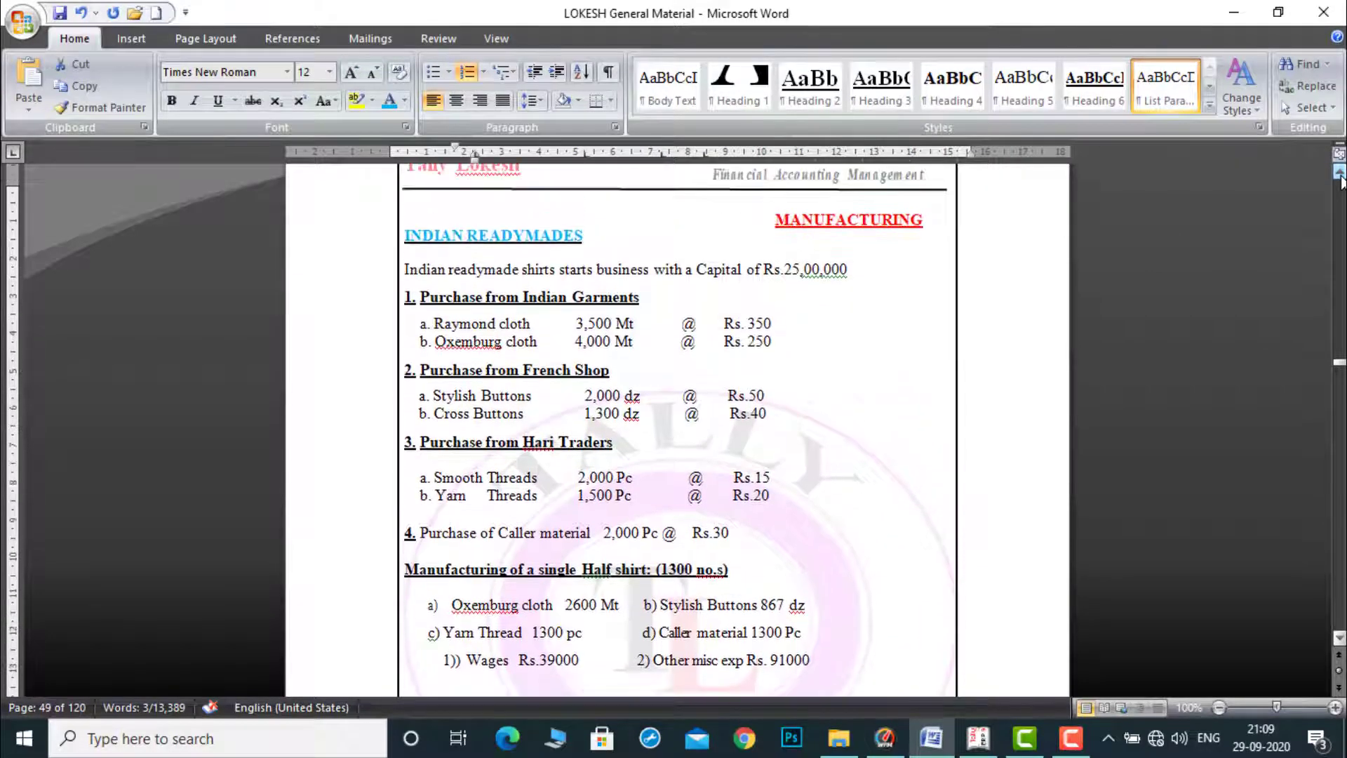
pyautogui.click(987, 740)
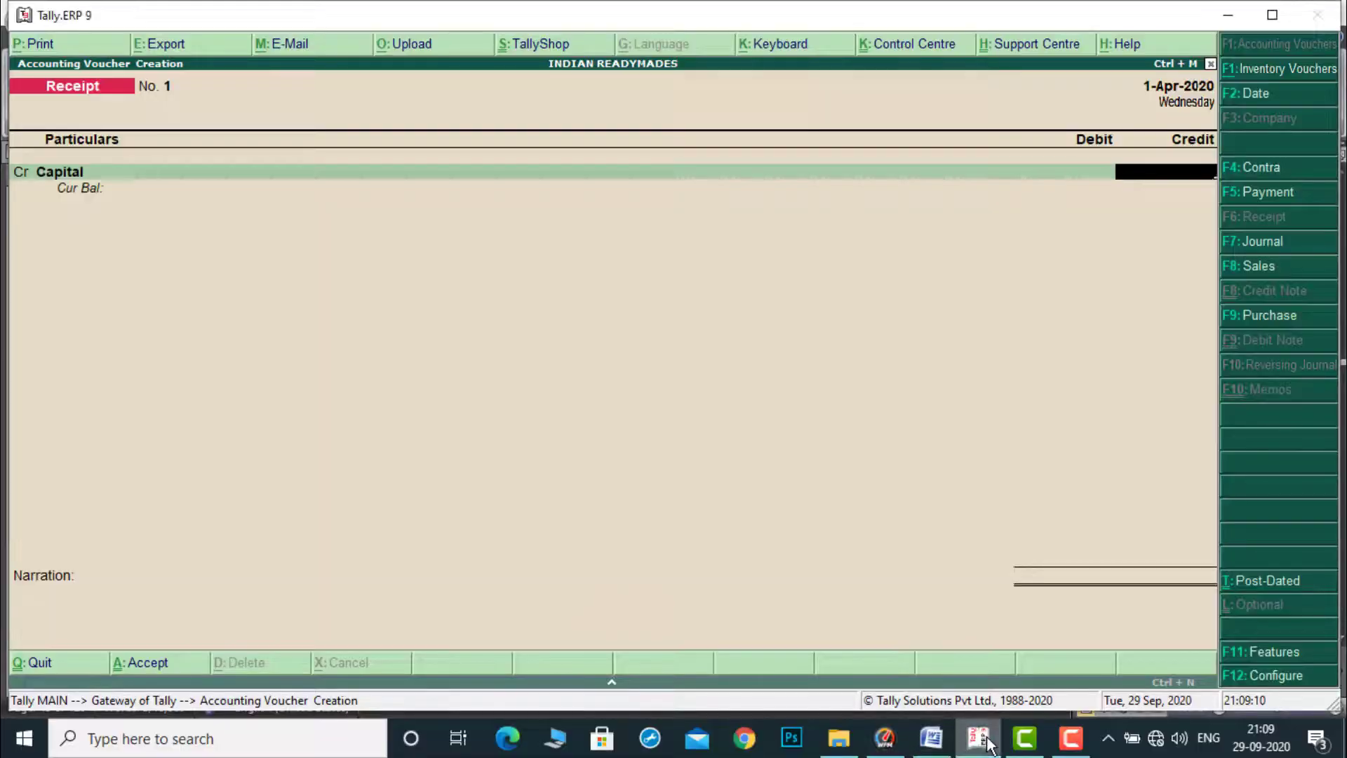
pyautogui.write('250000')
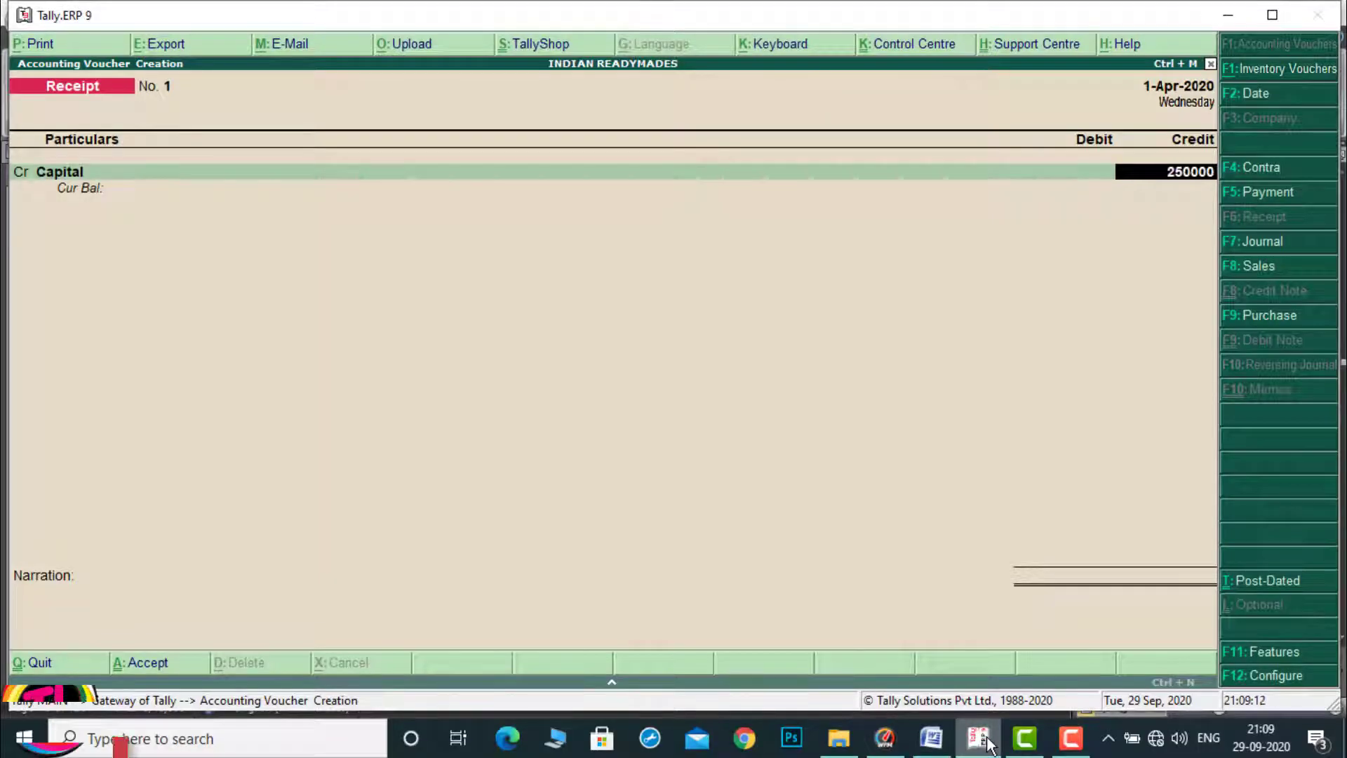
pyautogui.press('Return')
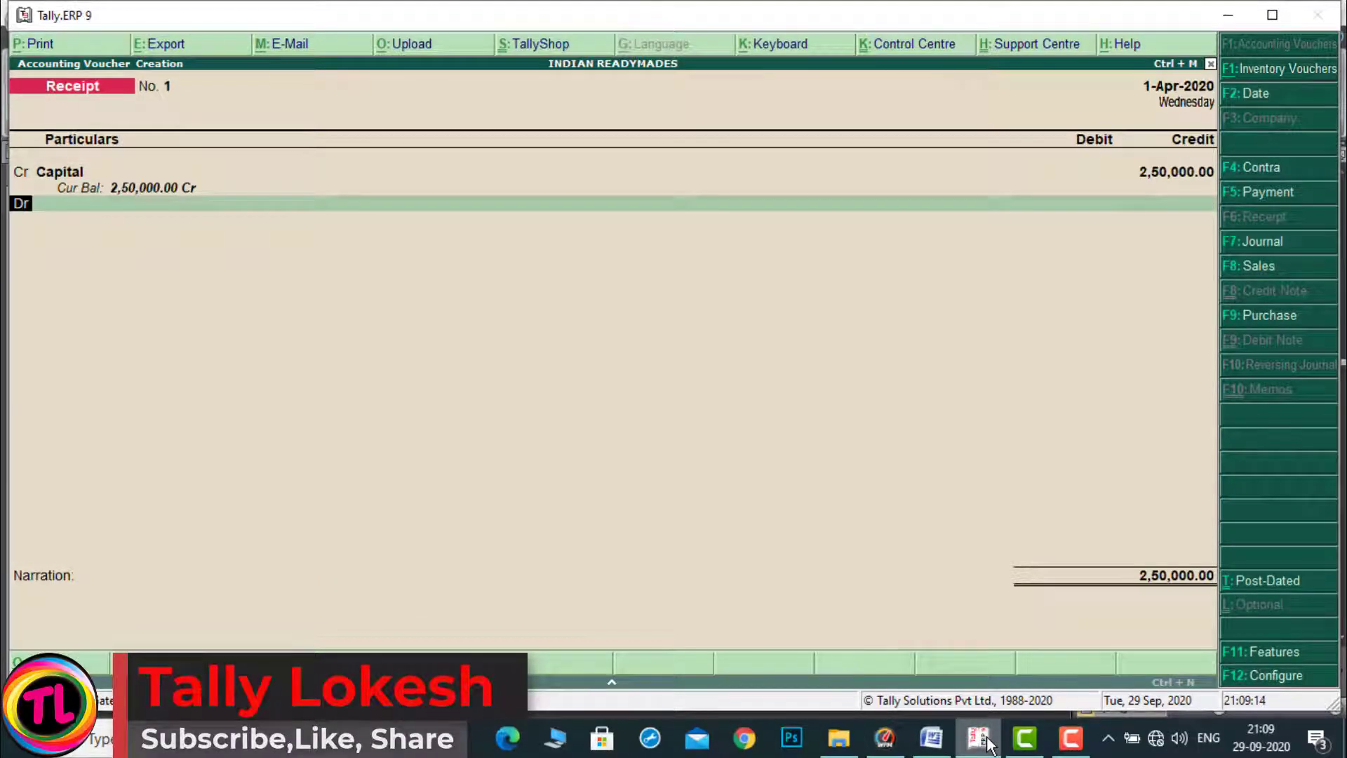
pyautogui.press('BackSpace')
pyautogui.write('2')
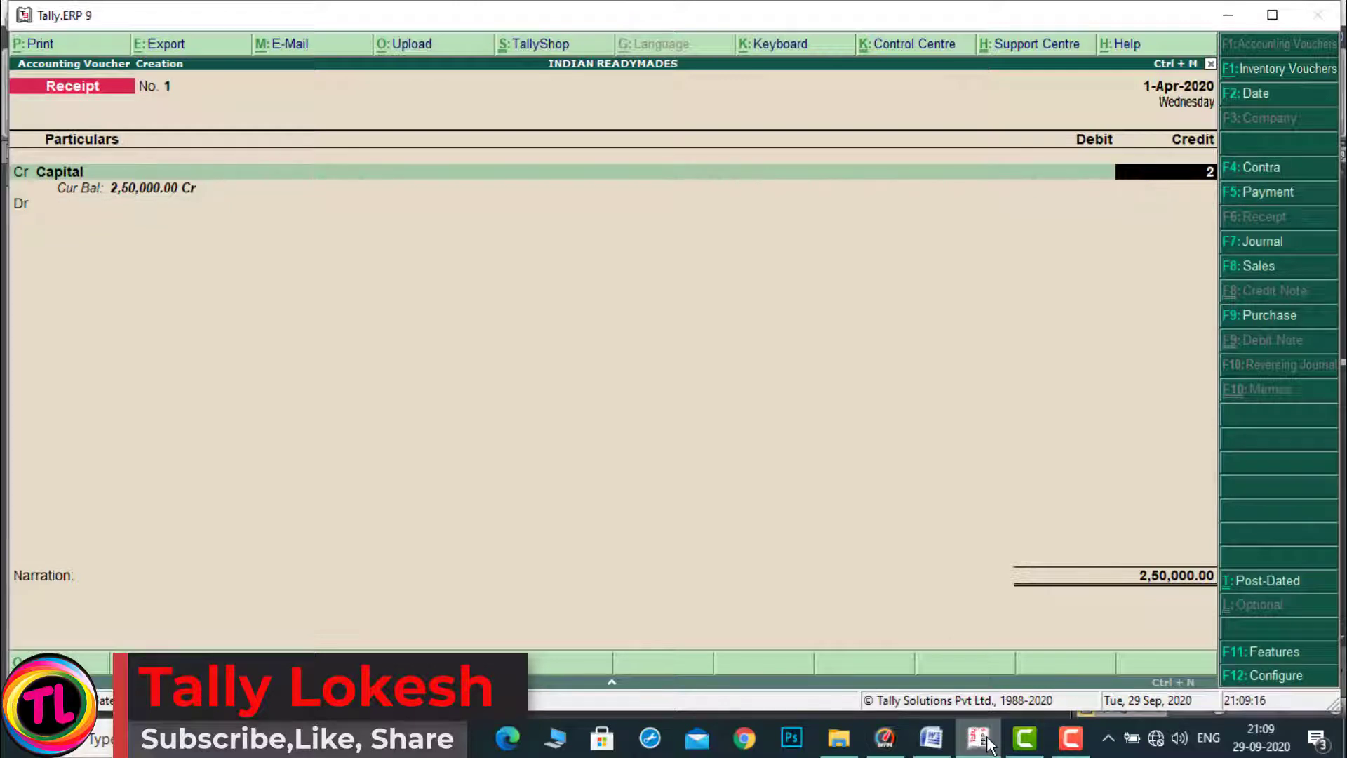
pyautogui.write('5')
pyautogui.write('00000')
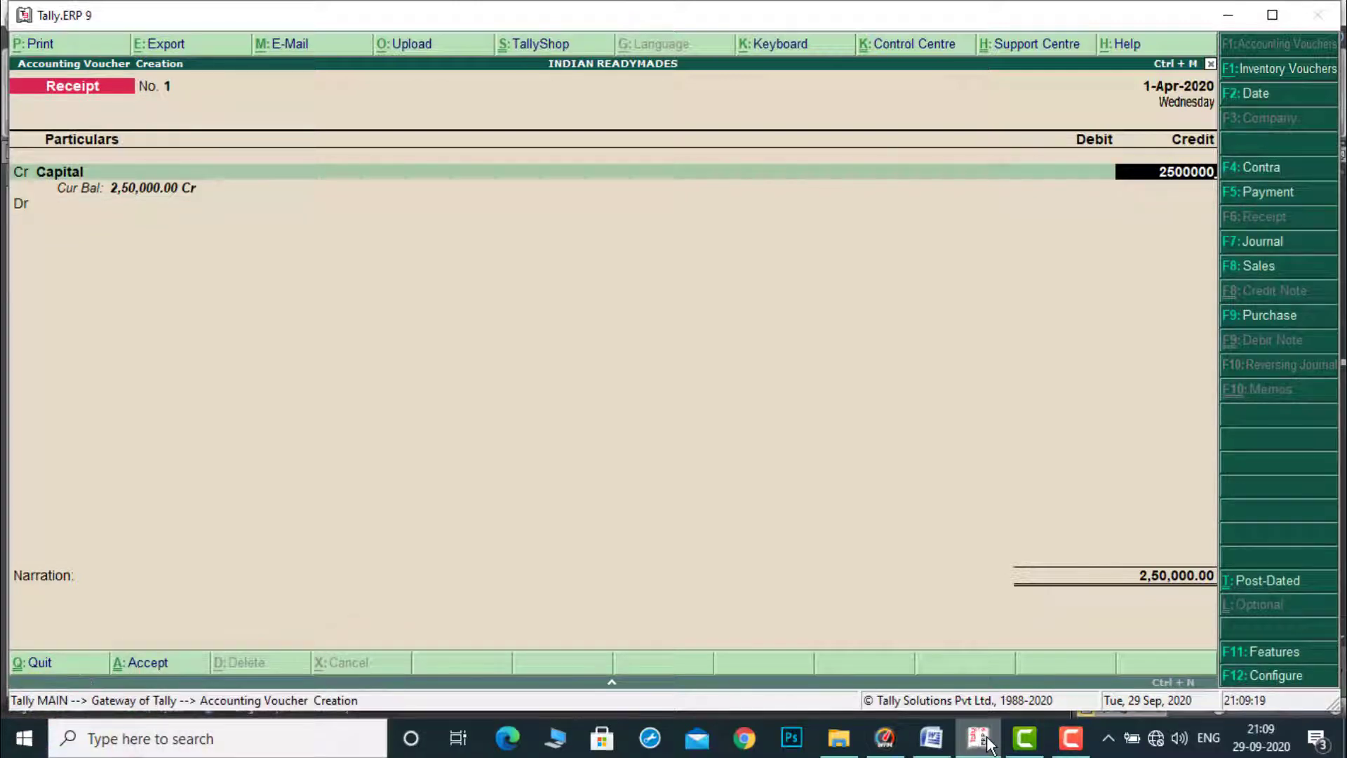
pyautogui.press('Return')
pyautogui.press('Return')
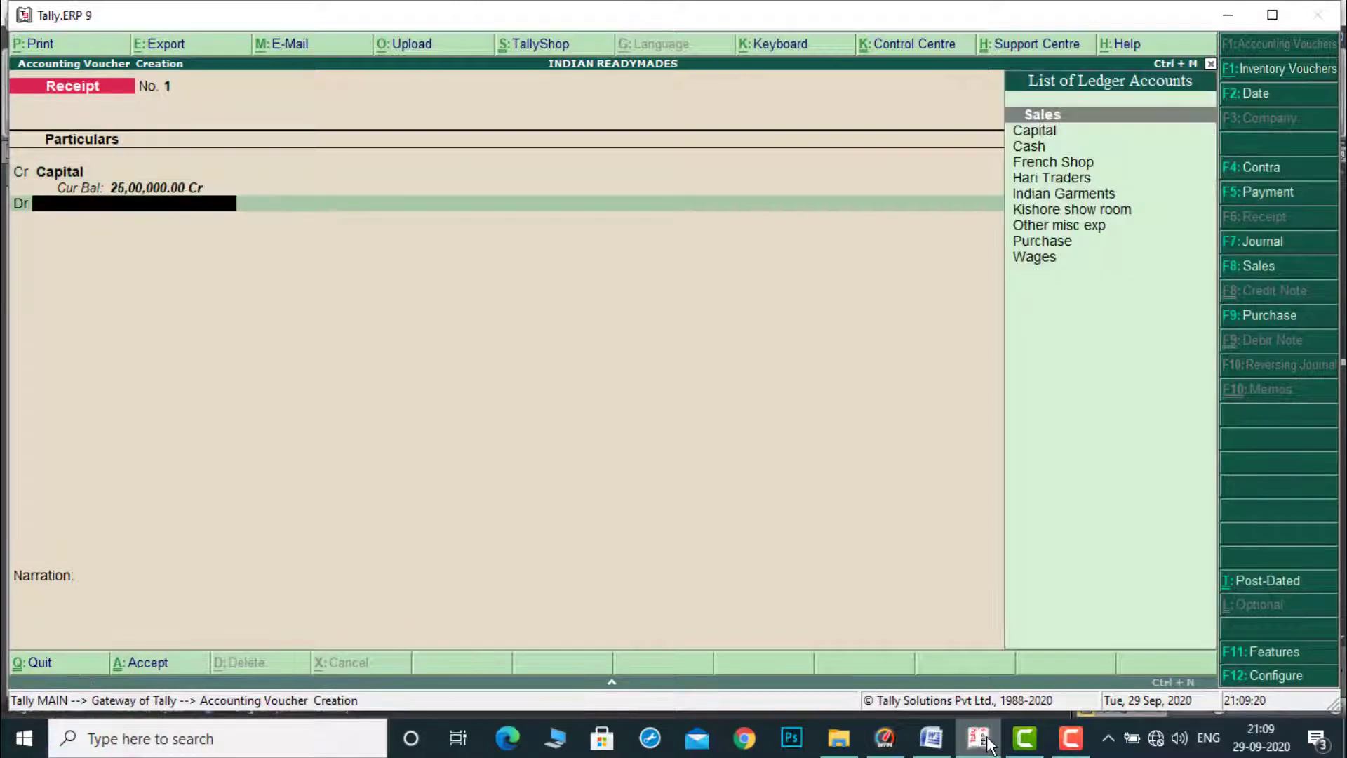
# Debit Cash with the full 25,00,000 and save the receipt voucher without a narration.
pyautogui.press('Down')
pyautogui.press('Down')
pyautogui.press('Return')
pyautogui.press('Return')
pyautogui.press('Return')
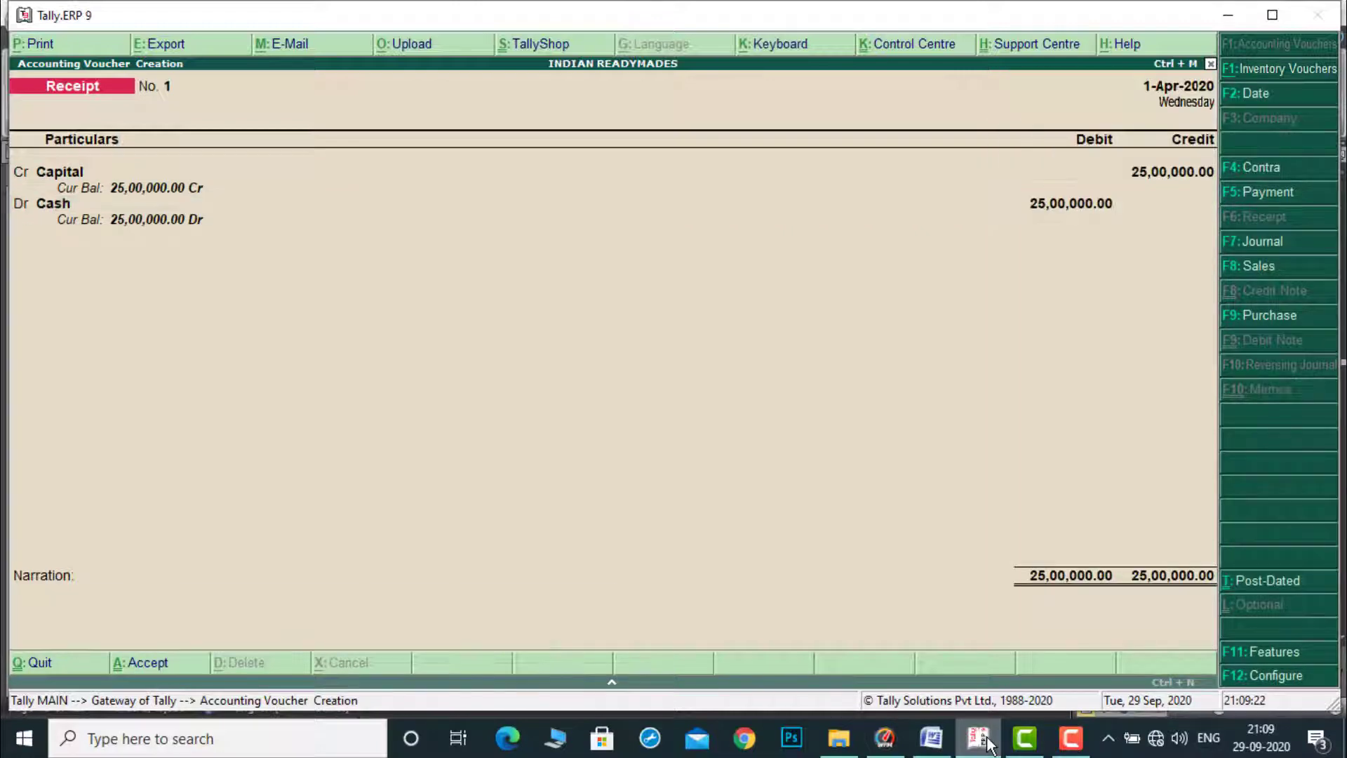
pyautogui.press('Return')
pyautogui.press('Return')
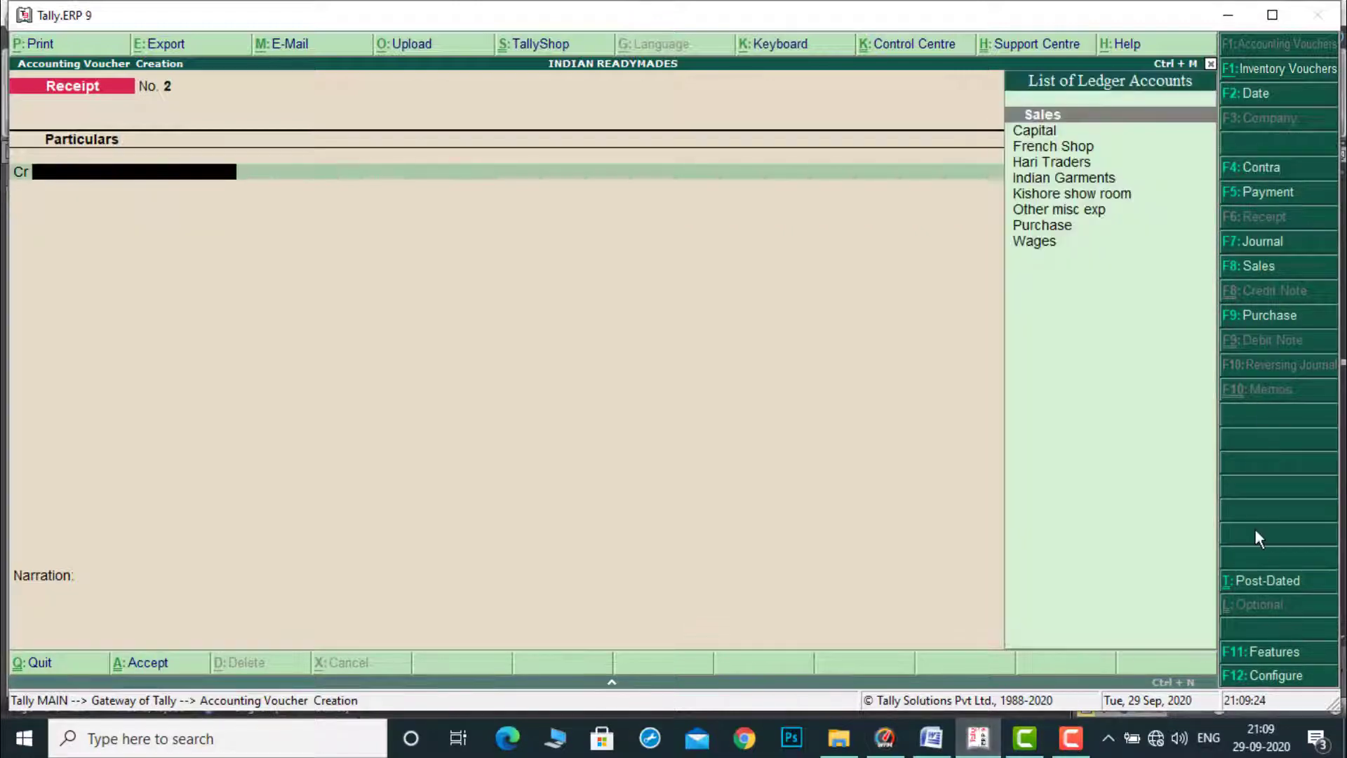
# Start a Purchase voucher with Indian Garments as the party account and Purchase as the purchase ledger.
pyautogui.click(1270, 318)
pyautogui.press('Return')
pyautogui.press('Return')
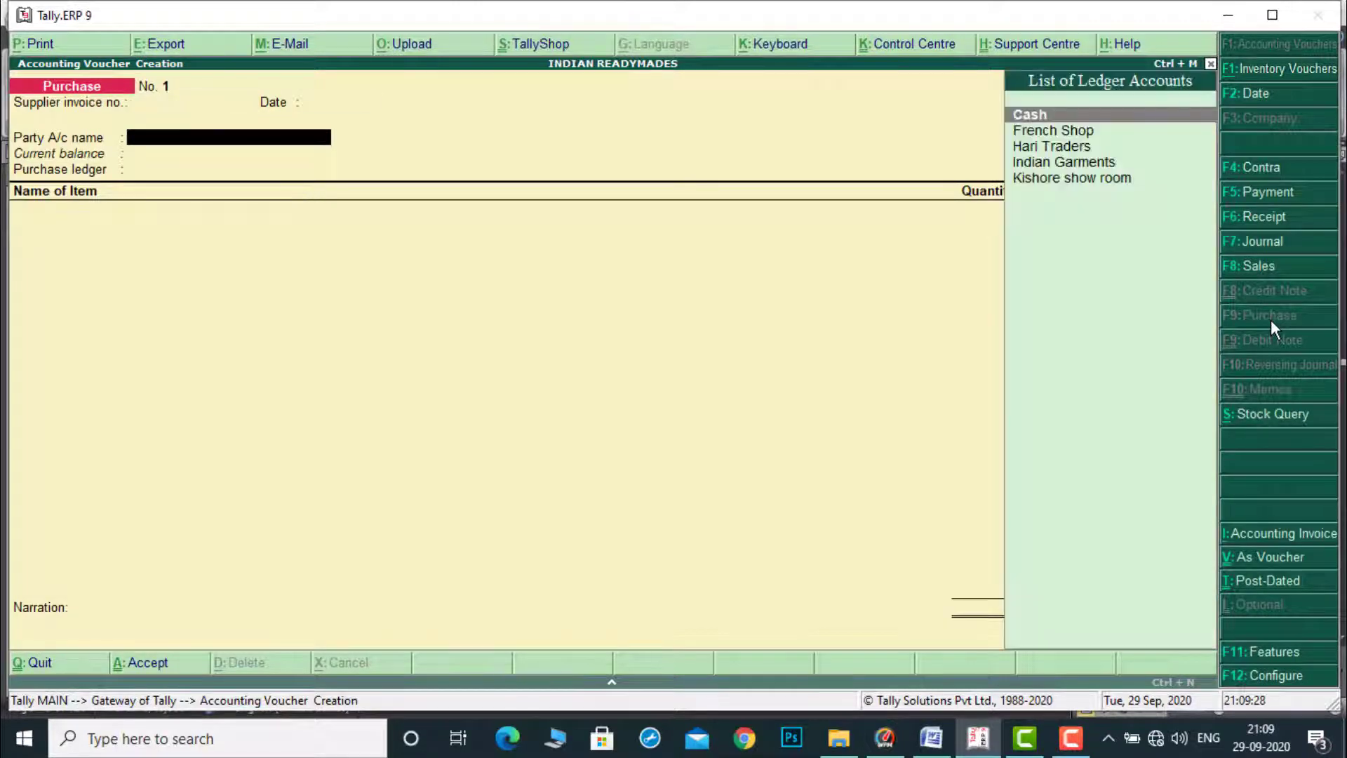
pyautogui.press('Down')
pyautogui.press('Down')
pyautogui.press('Down')
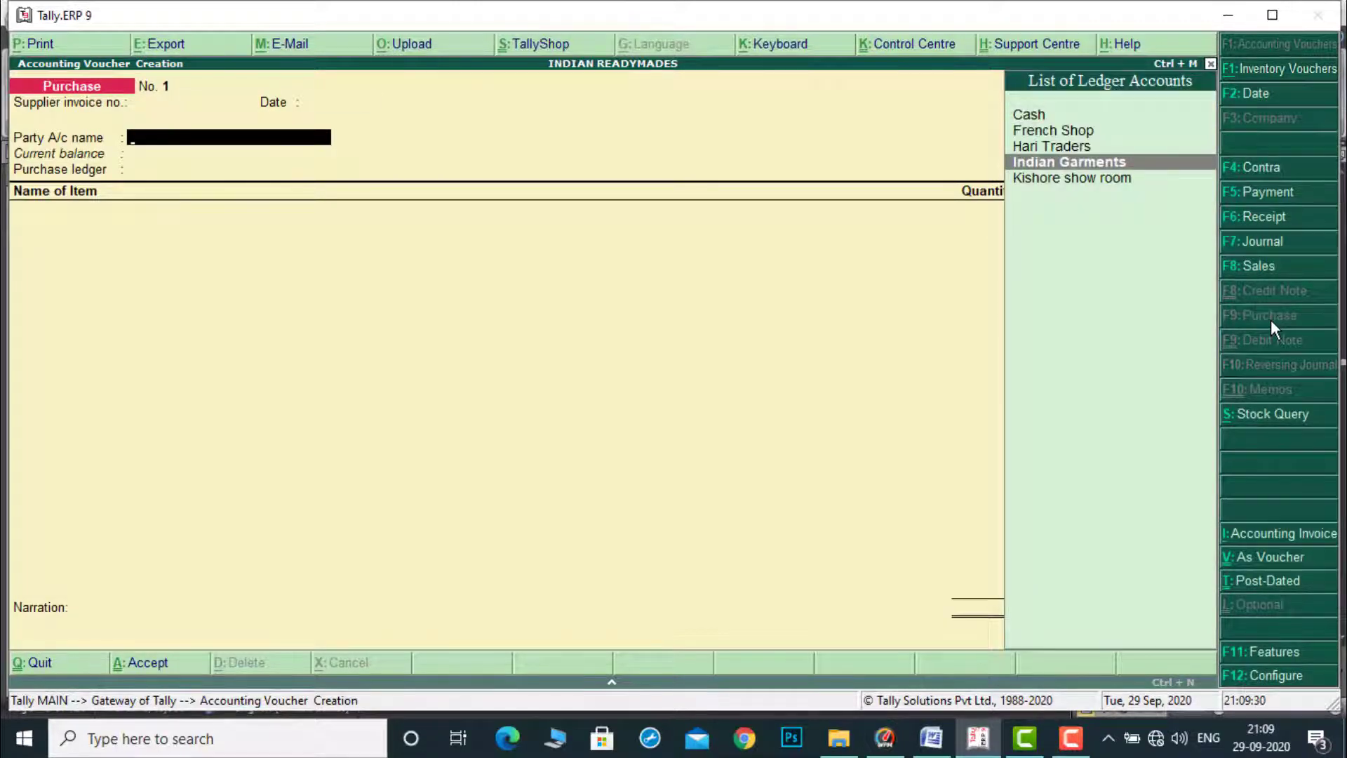
pyautogui.press('Return')
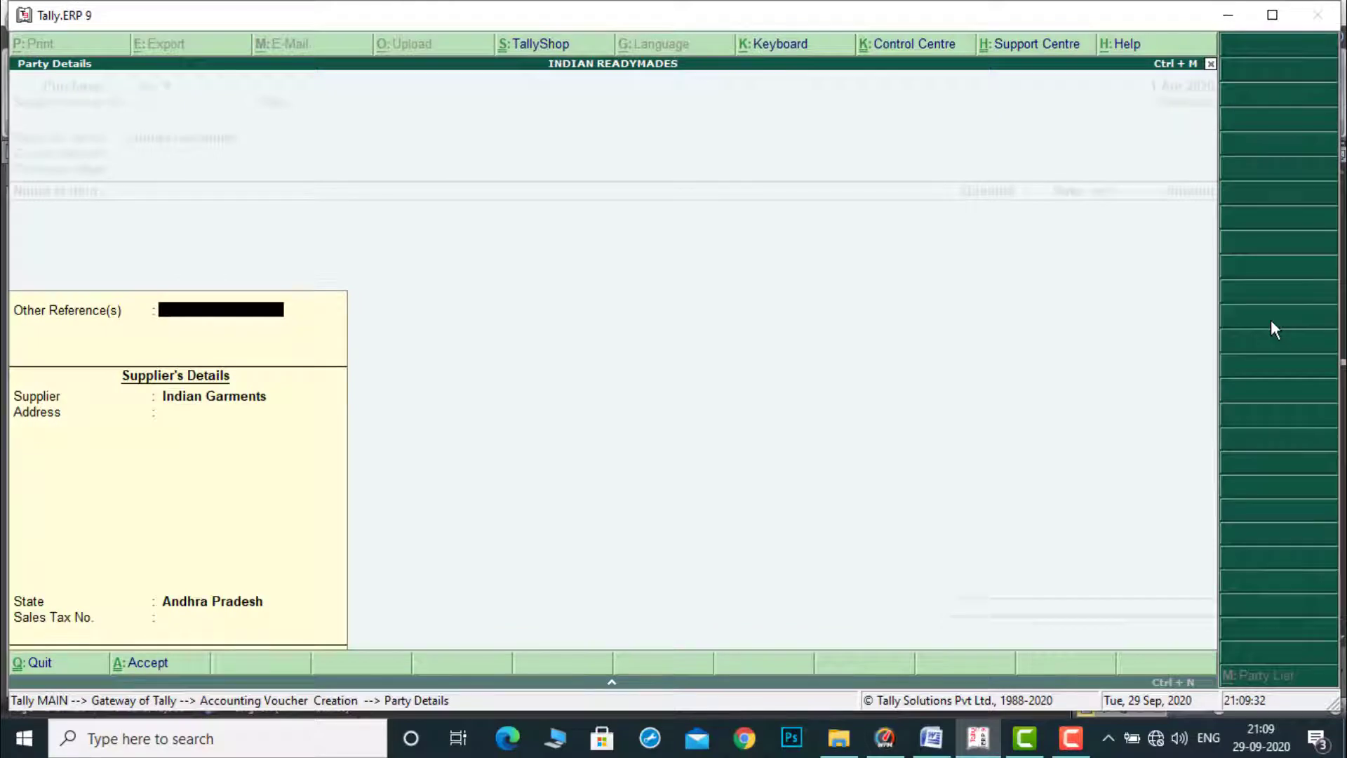
pyautogui.press('Return')
pyautogui.press('Return')
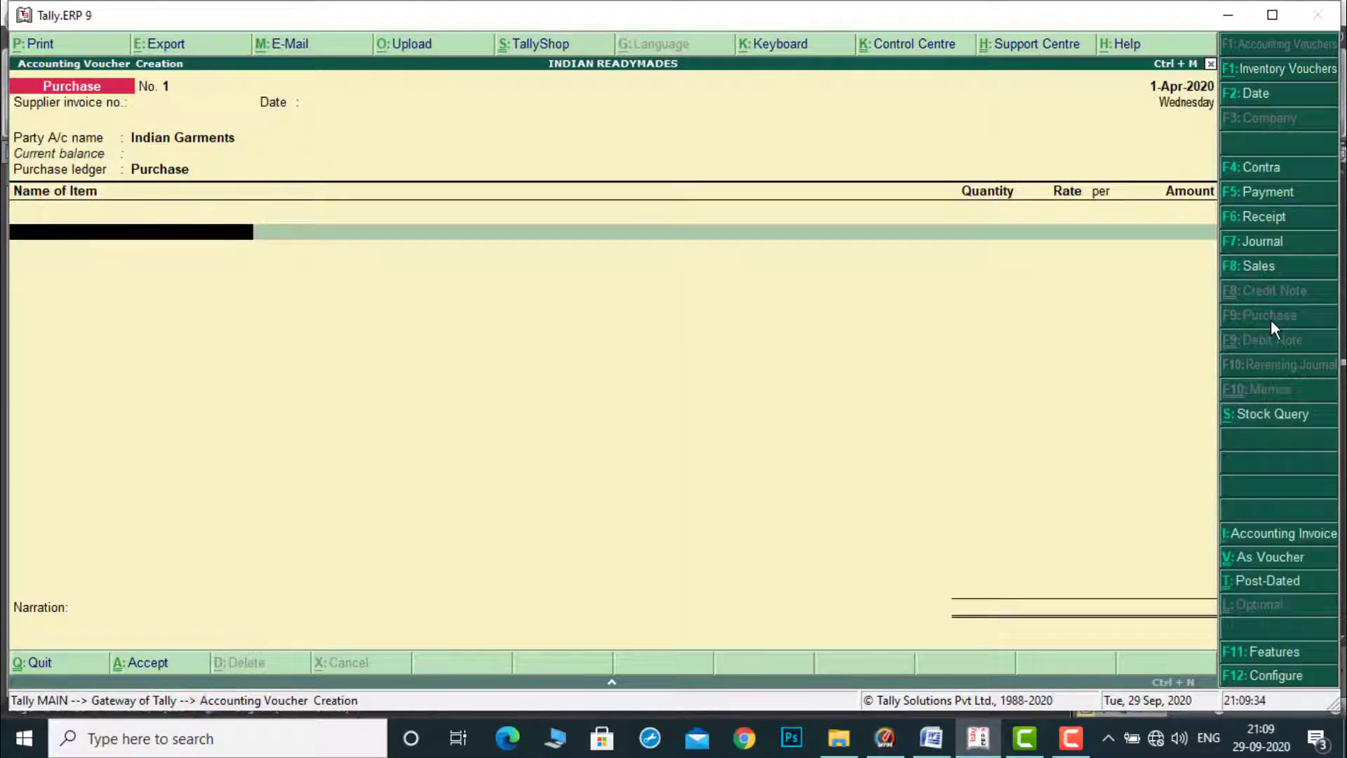
# Add Raymond cloth to the Indian Garments purchase voucher with the quantity of 3,500 mt given in the Word document.
pyautogui.write('R')
pyautogui.press('Return')
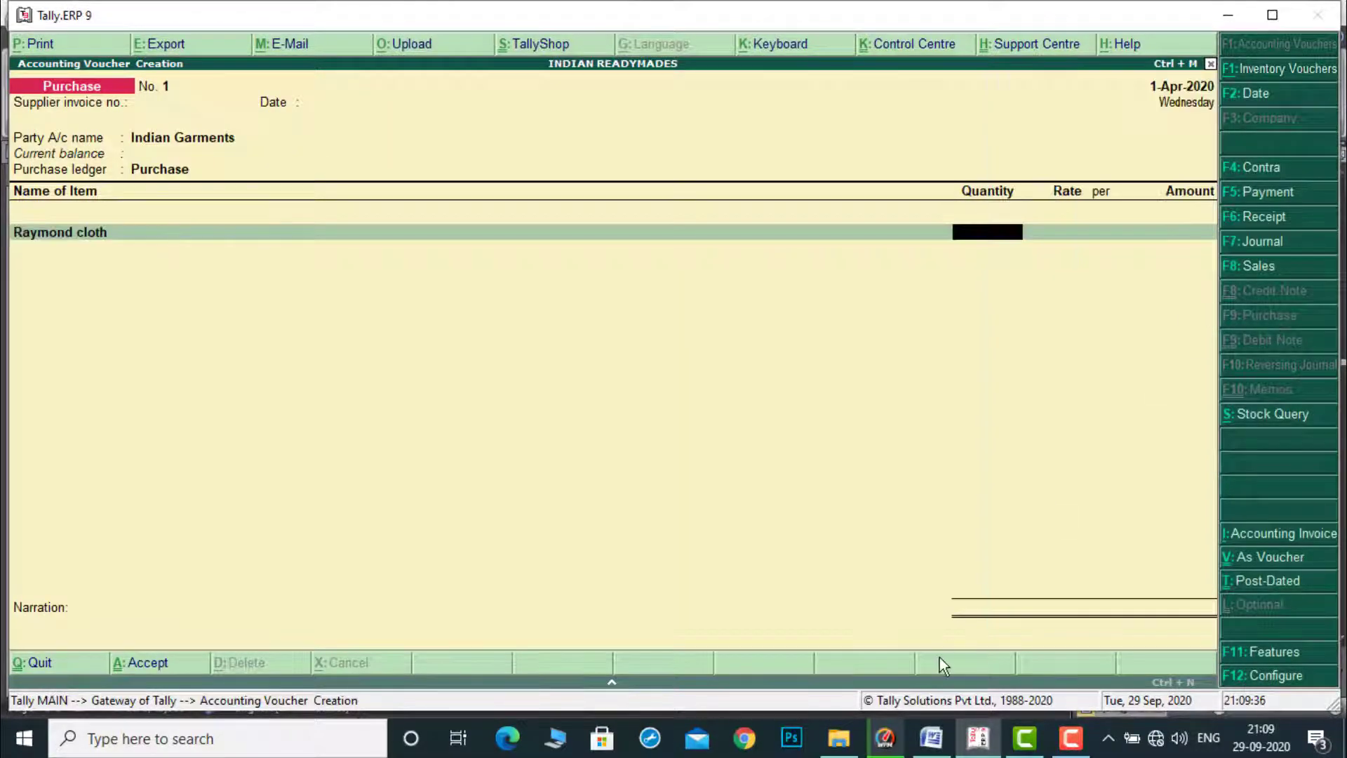
pyautogui.click(933, 743)
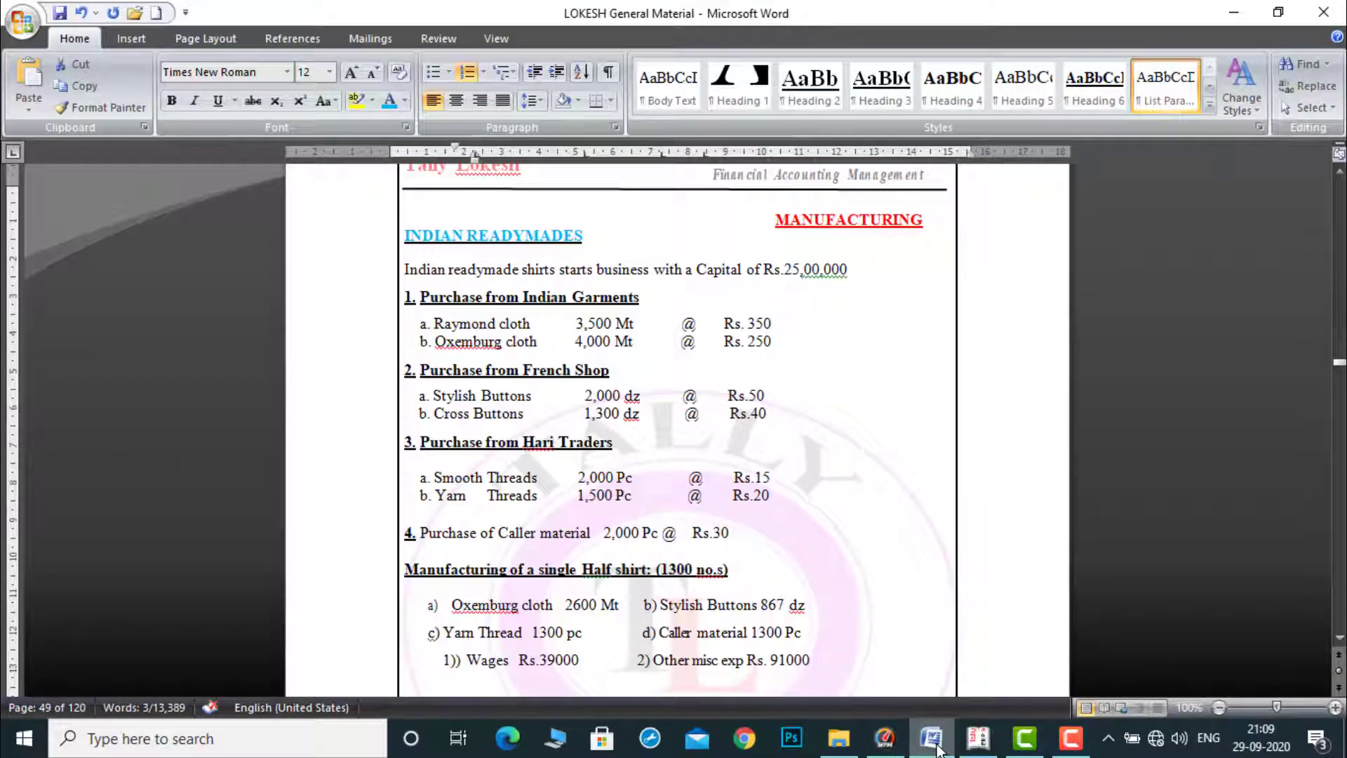
pyautogui.click(977, 742)
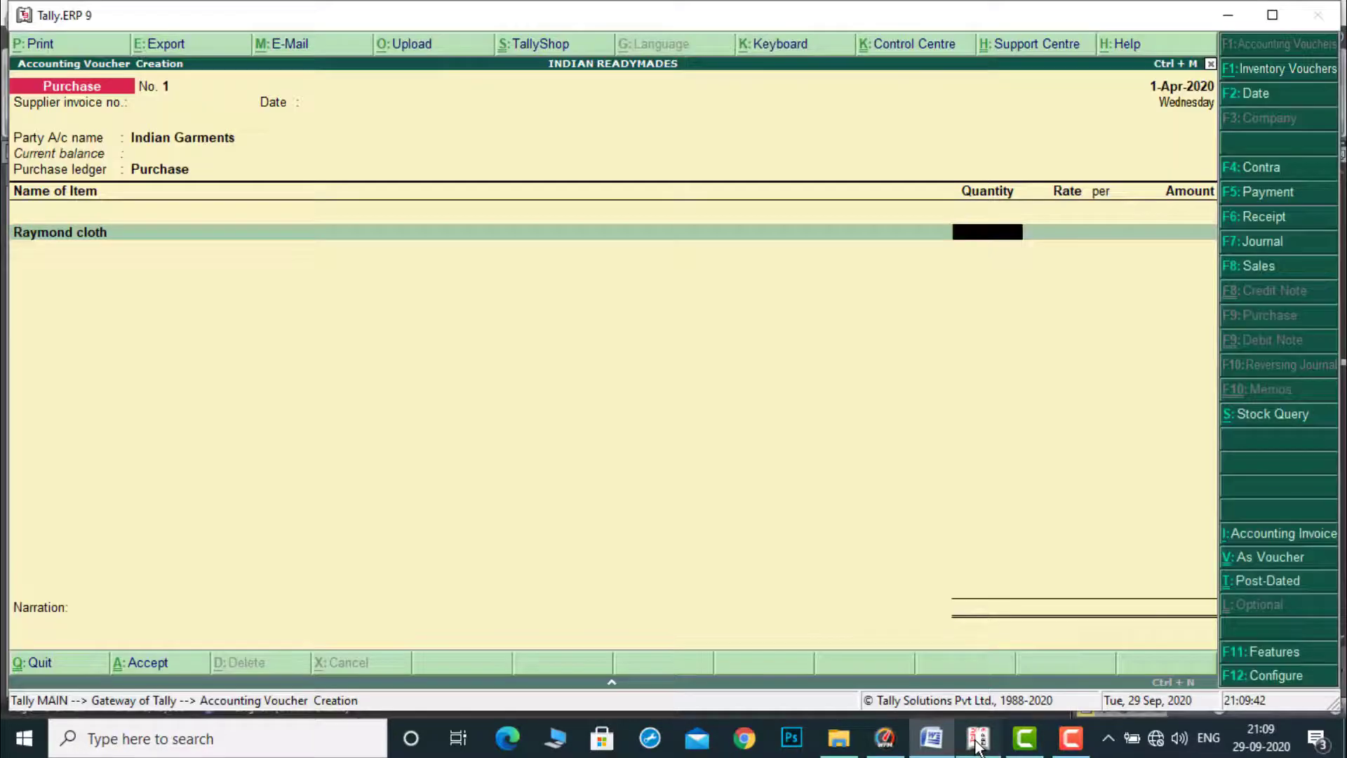
pyautogui.write('3,5')
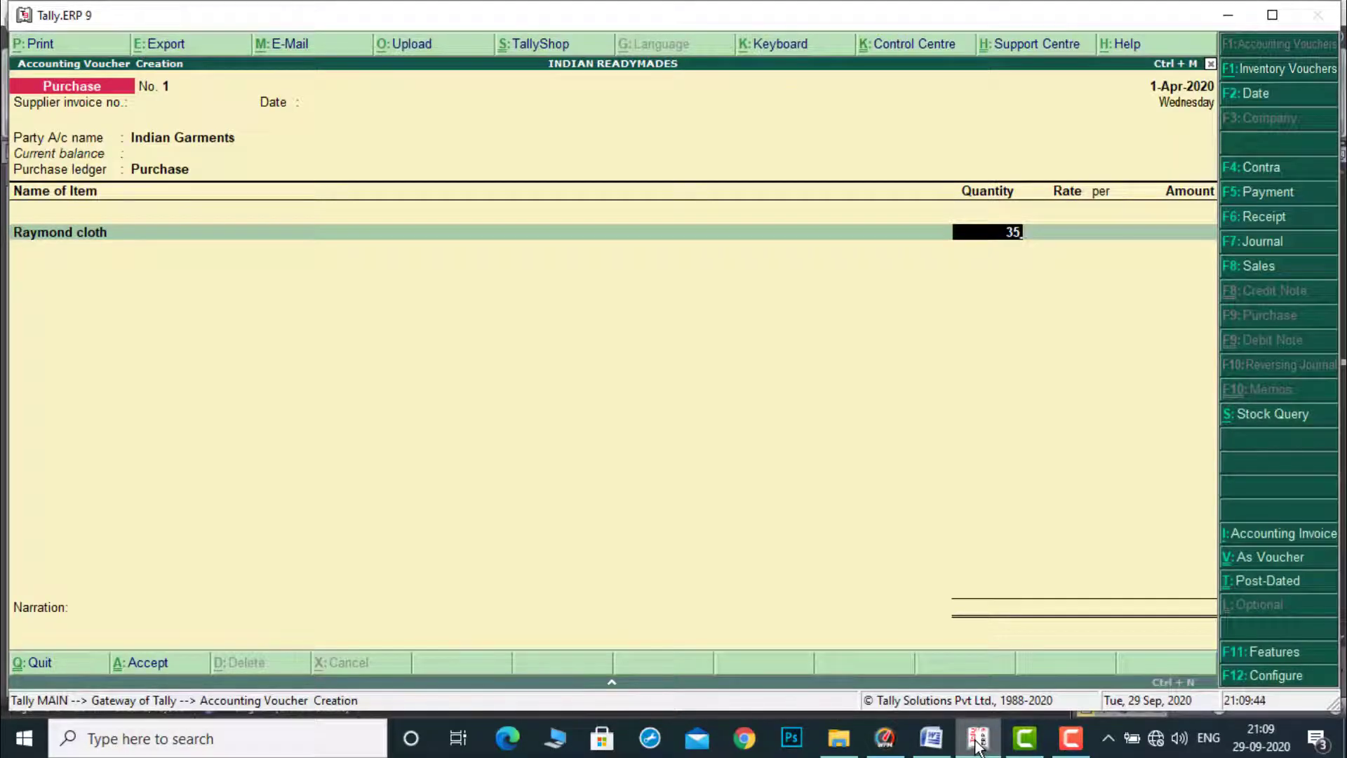
pyautogui.write('0')
pyautogui.press('BackSpace')
pyautogui.write('00')
pyautogui.press('Return')
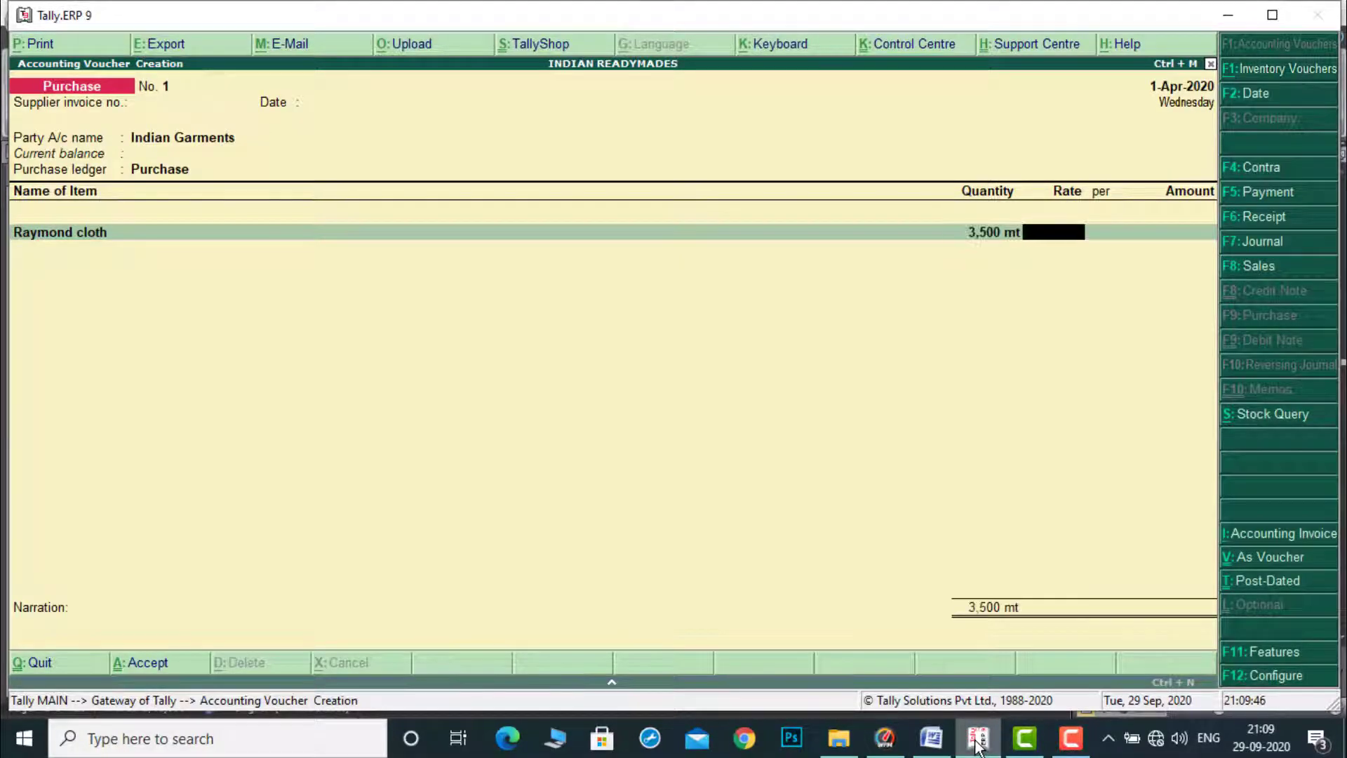
# Set the Raymond cloth rate to 350 per mt and complete the item line.
pyautogui.write('2')
pyautogui.press('BackSpace')
pyautogui.write('350')
pyautogui.press('Return')
pyautogui.press('Return')
pyautogui.press('Return')
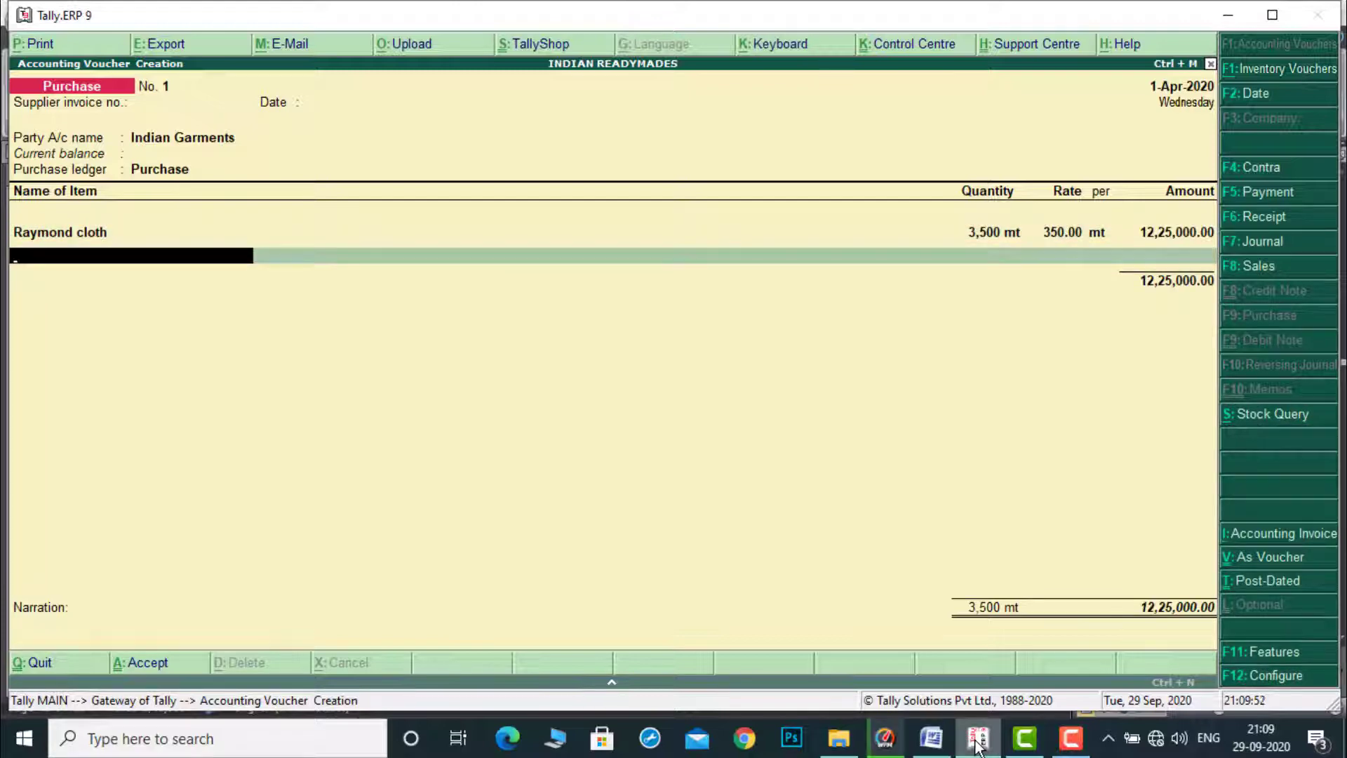
# Add Oxemburg cloth as the second item with 4,000 mt at a rate of 250, checking the figures in Word.
pyautogui.write('O')
pyautogui.press('Return')
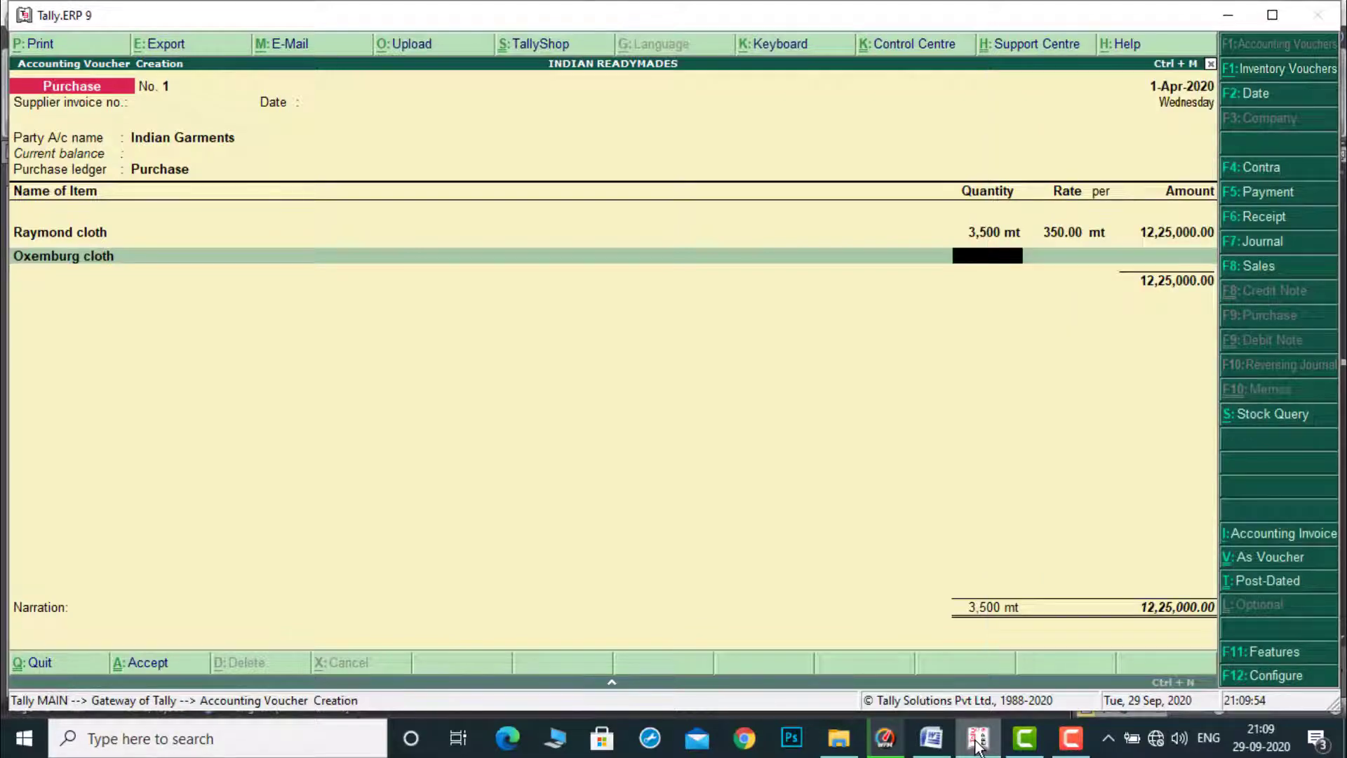
pyautogui.click(975, 748)
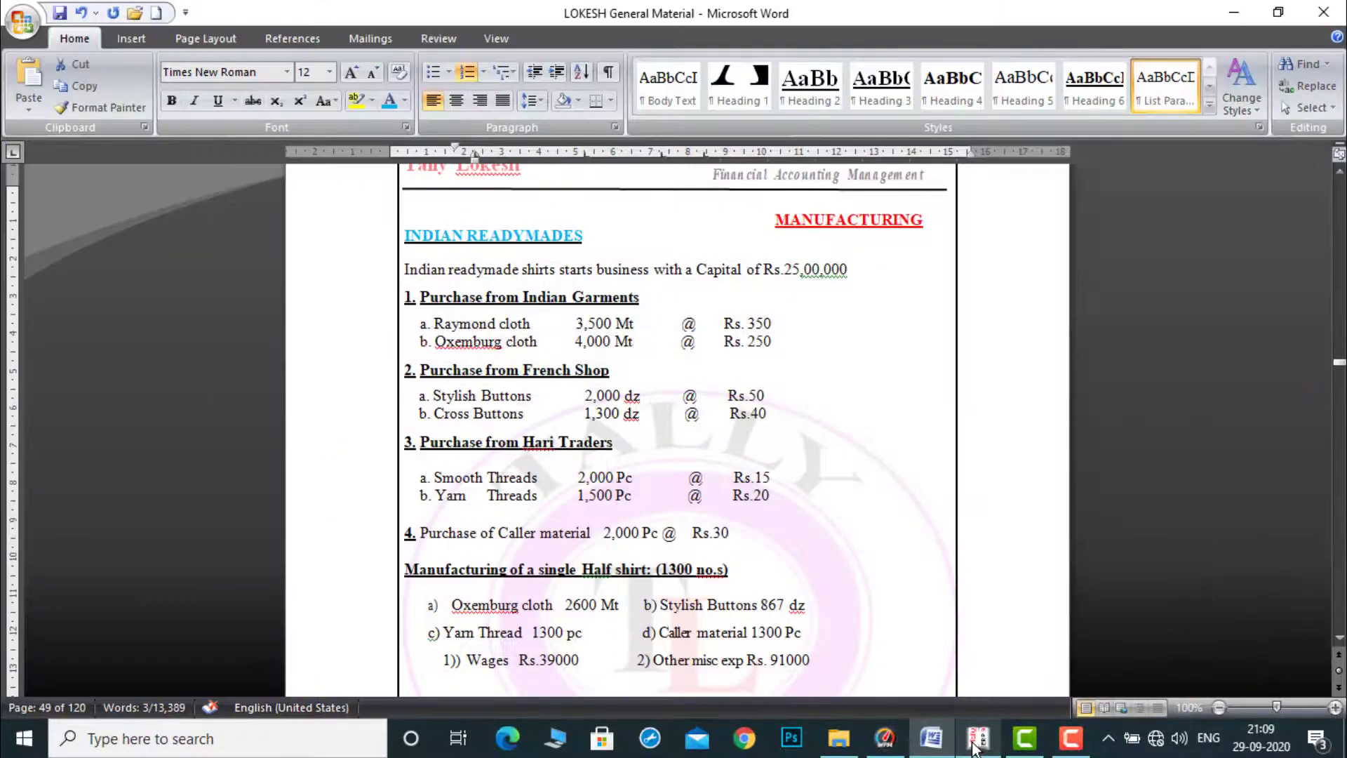
pyautogui.click(975, 748)
pyautogui.write('49')
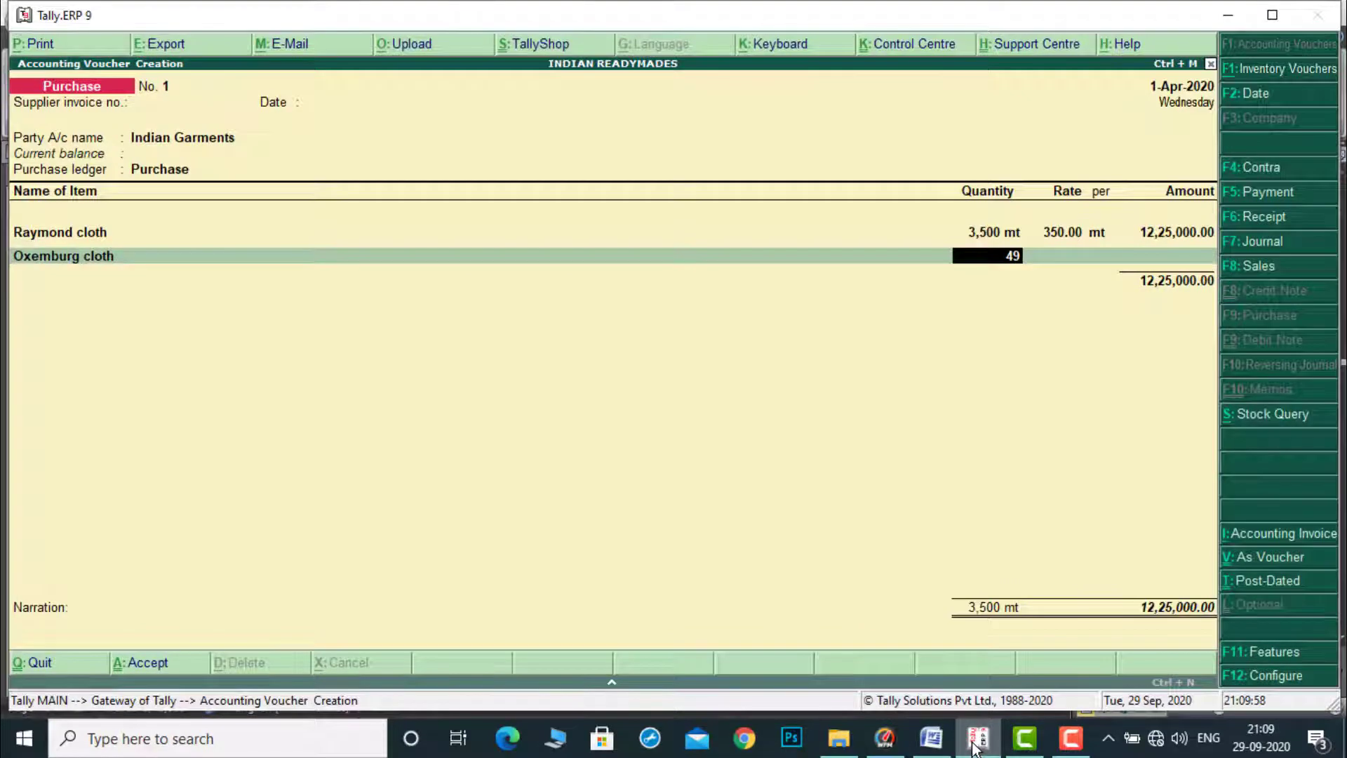
pyautogui.press('BackSpace')
pyautogui.write('000')
pyautogui.press('Return')
pyautogui.write('250')
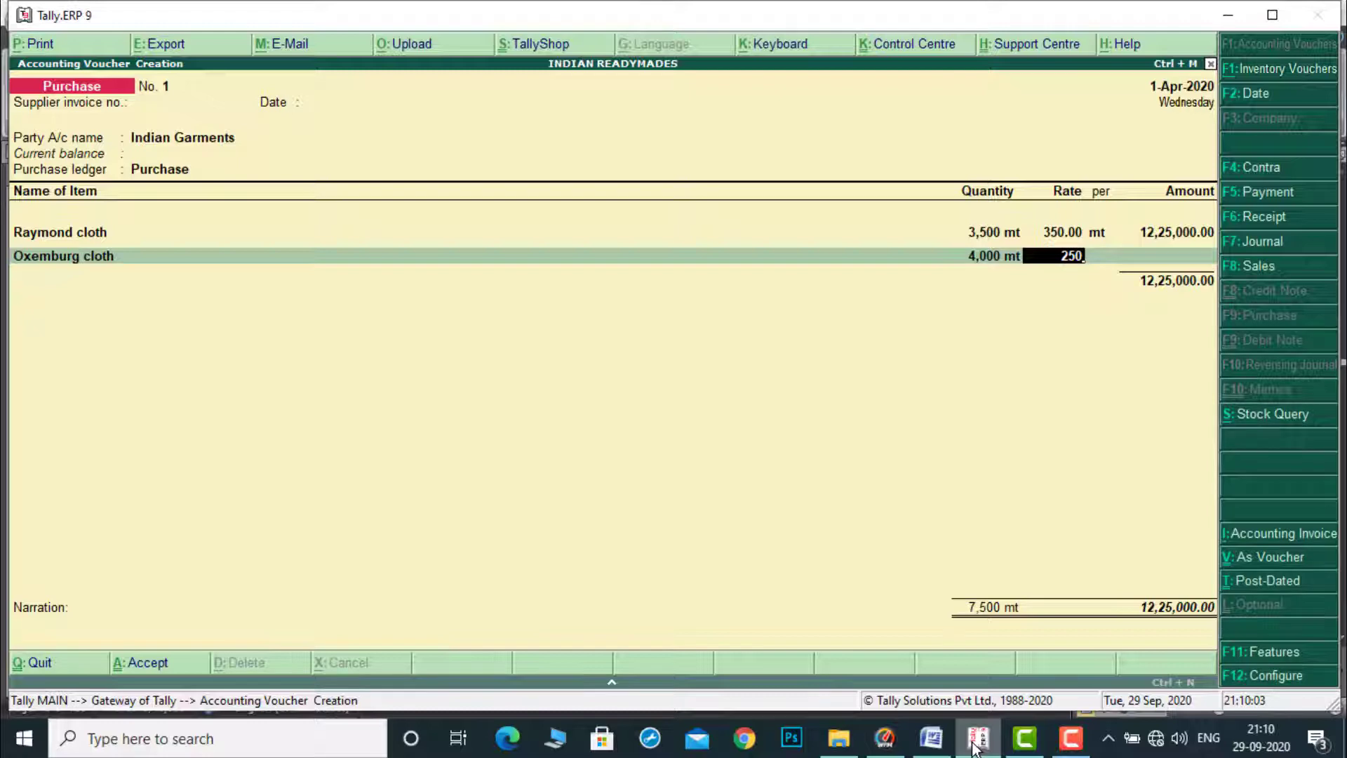
pyautogui.press('Return')
pyautogui.press('Return')
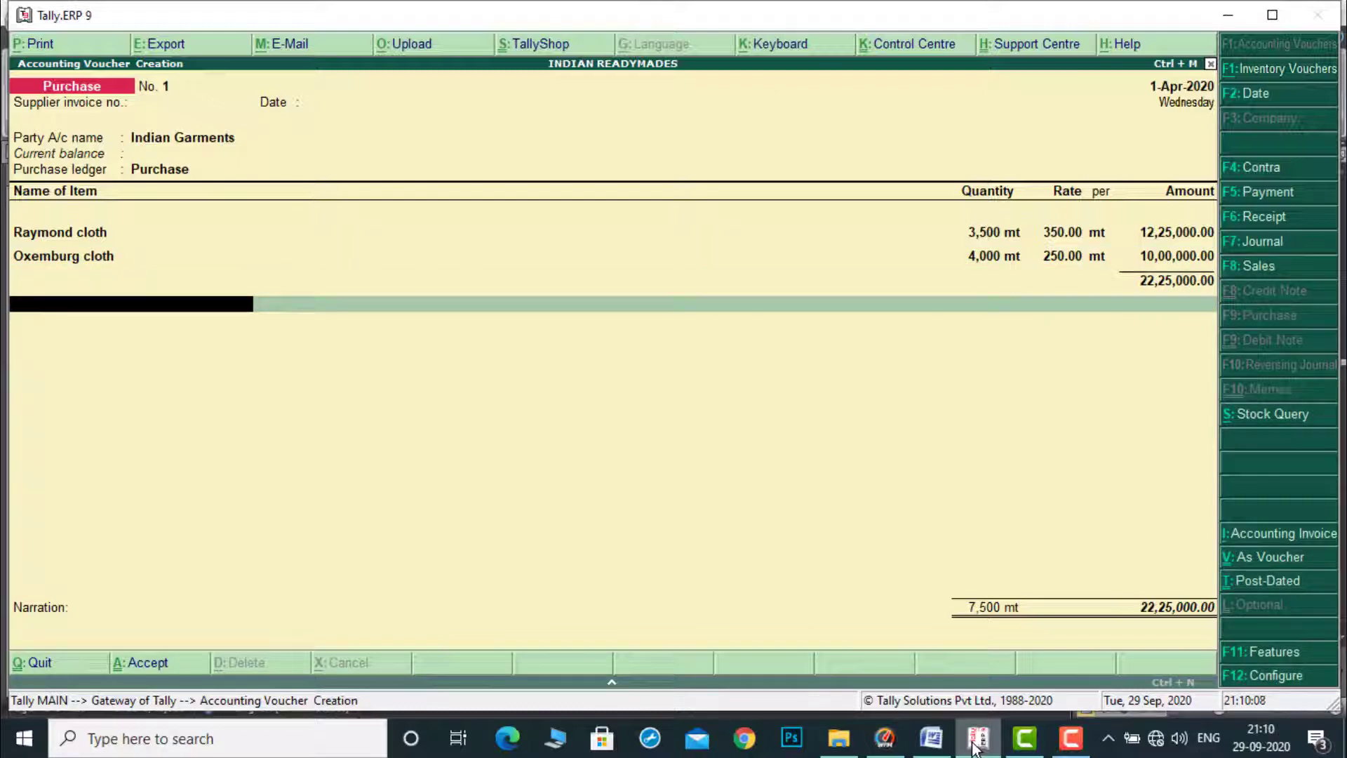
# End the item list and save the Indian Garments purchase voucher without a narration.
pyautogui.press('Return')
pyautogui.press('Return')
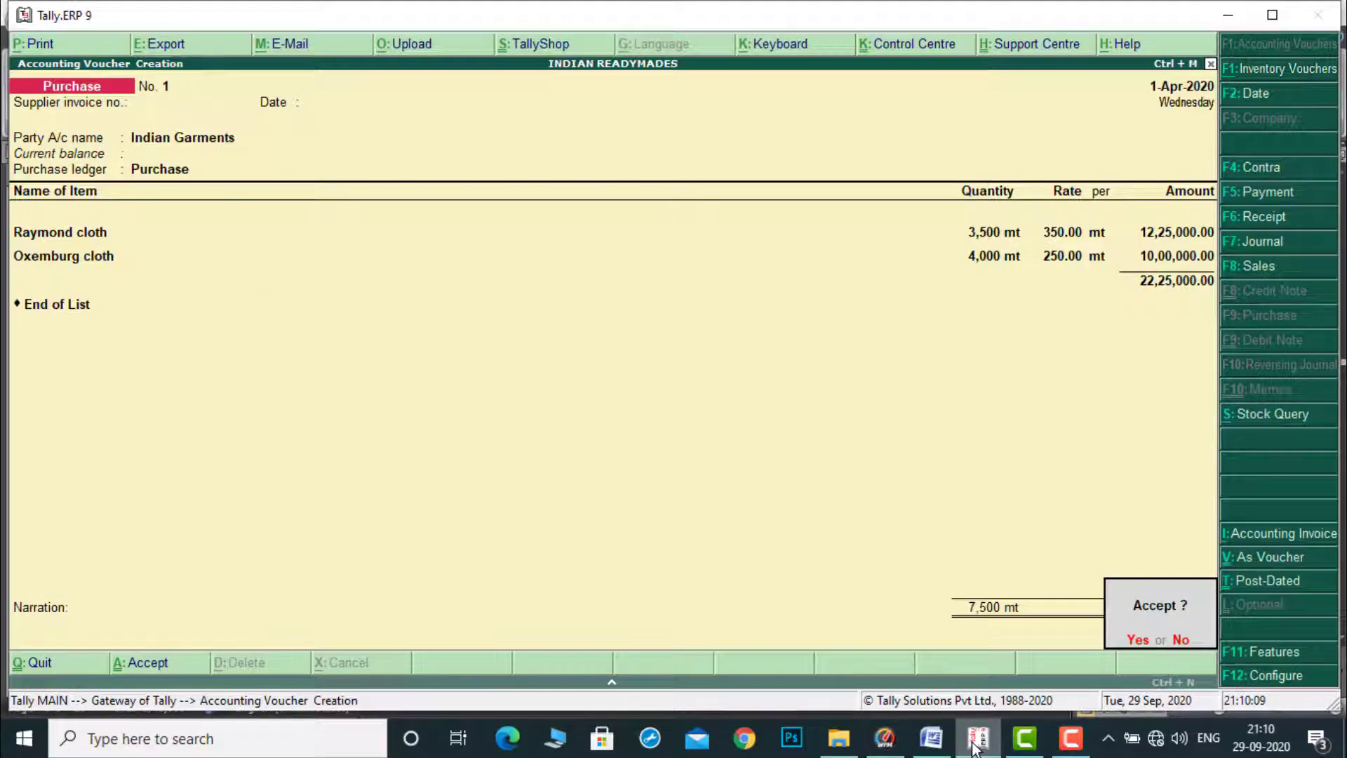
pyautogui.press('Return')
# Start the next purchase voucher with French Shop as the party account and Purchase as the purchase ledger.
pyautogui.press('Return')
pyautogui.press('Return')
pyautogui.press('Down')
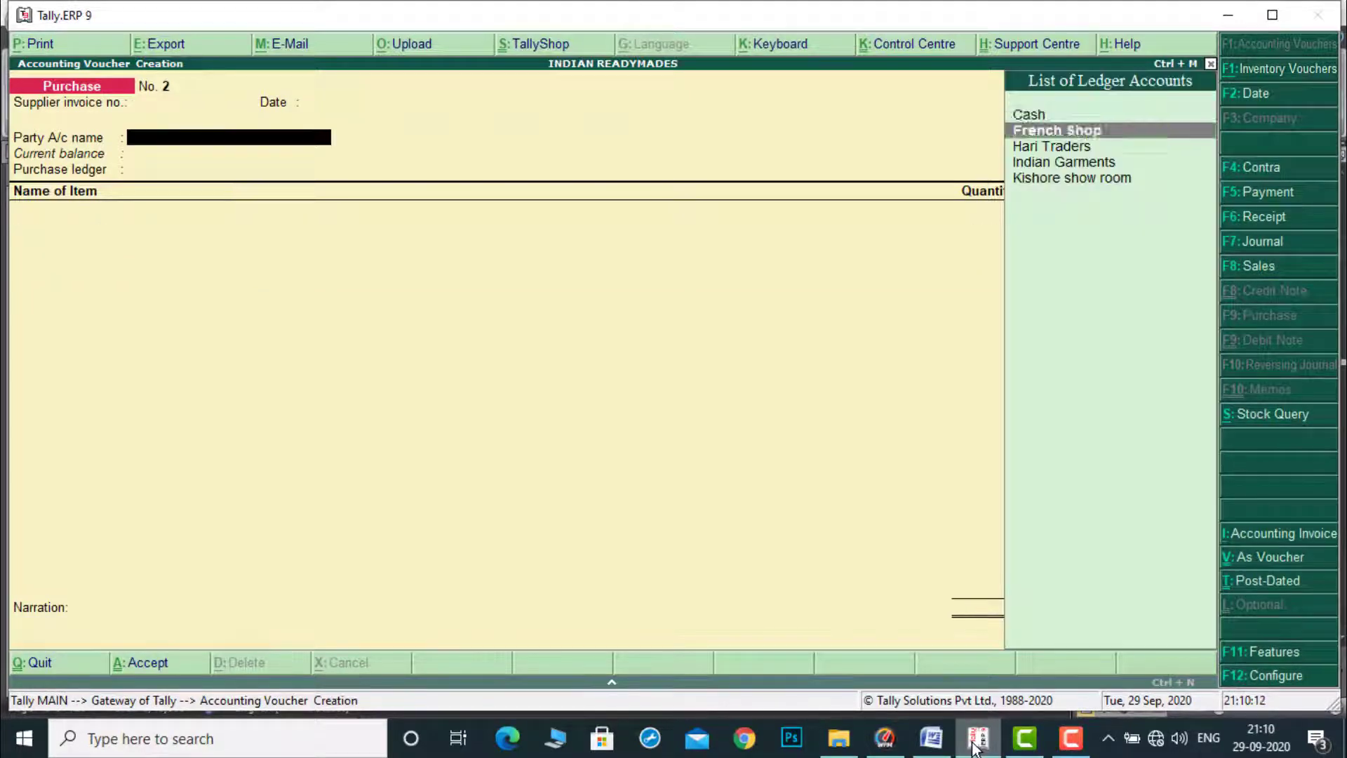
pyautogui.press('Return')
pyautogui.press('Return')
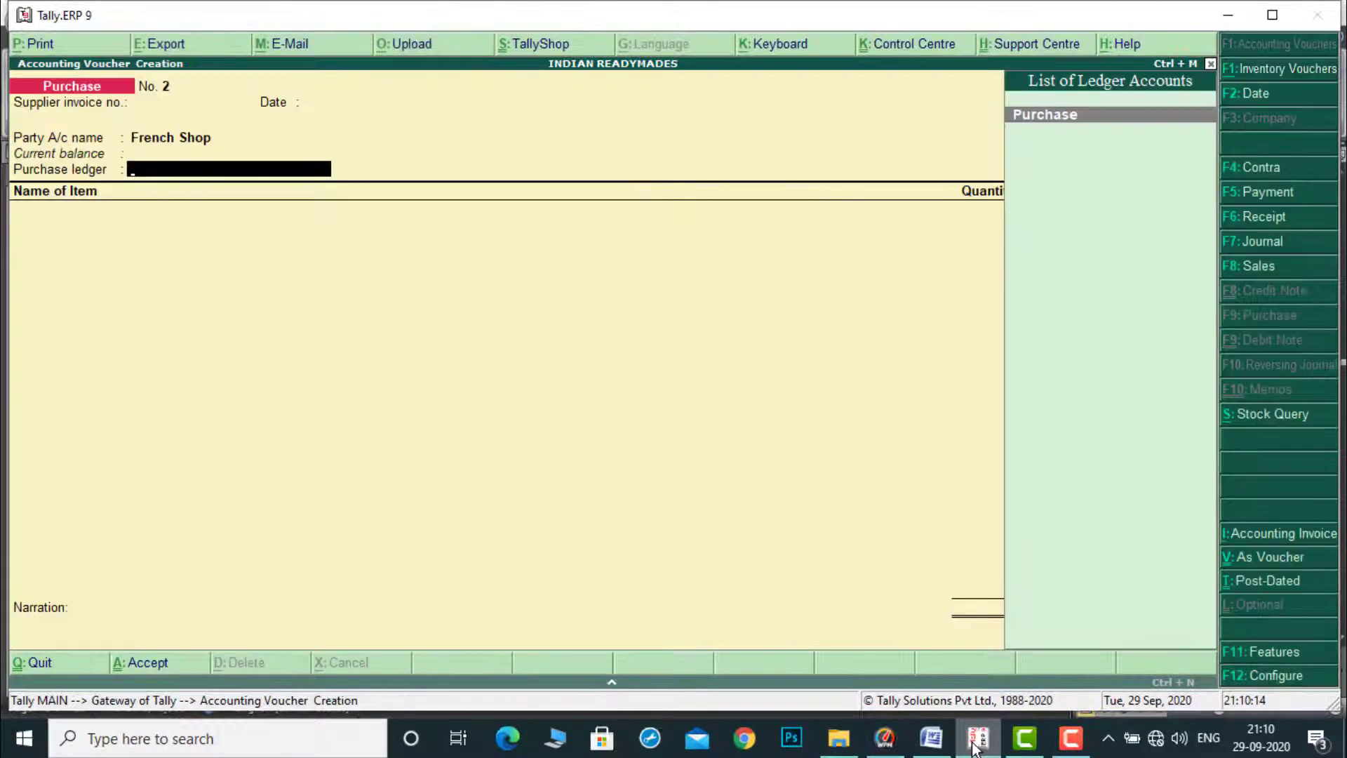
pyautogui.press('Return')
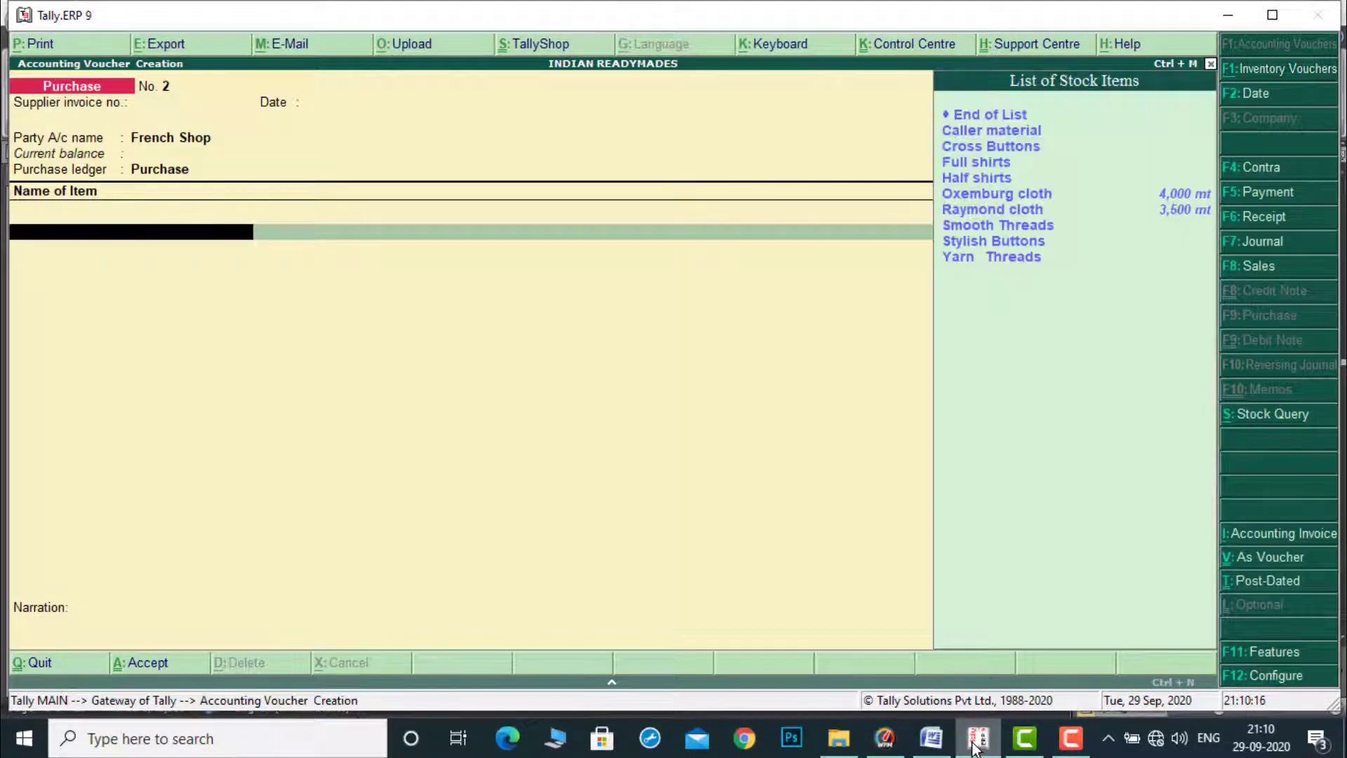
# Add Stylish Buttons to the French Shop voucher with the quantity of 2,000 dz given in the Word document.
pyautogui.write('S')
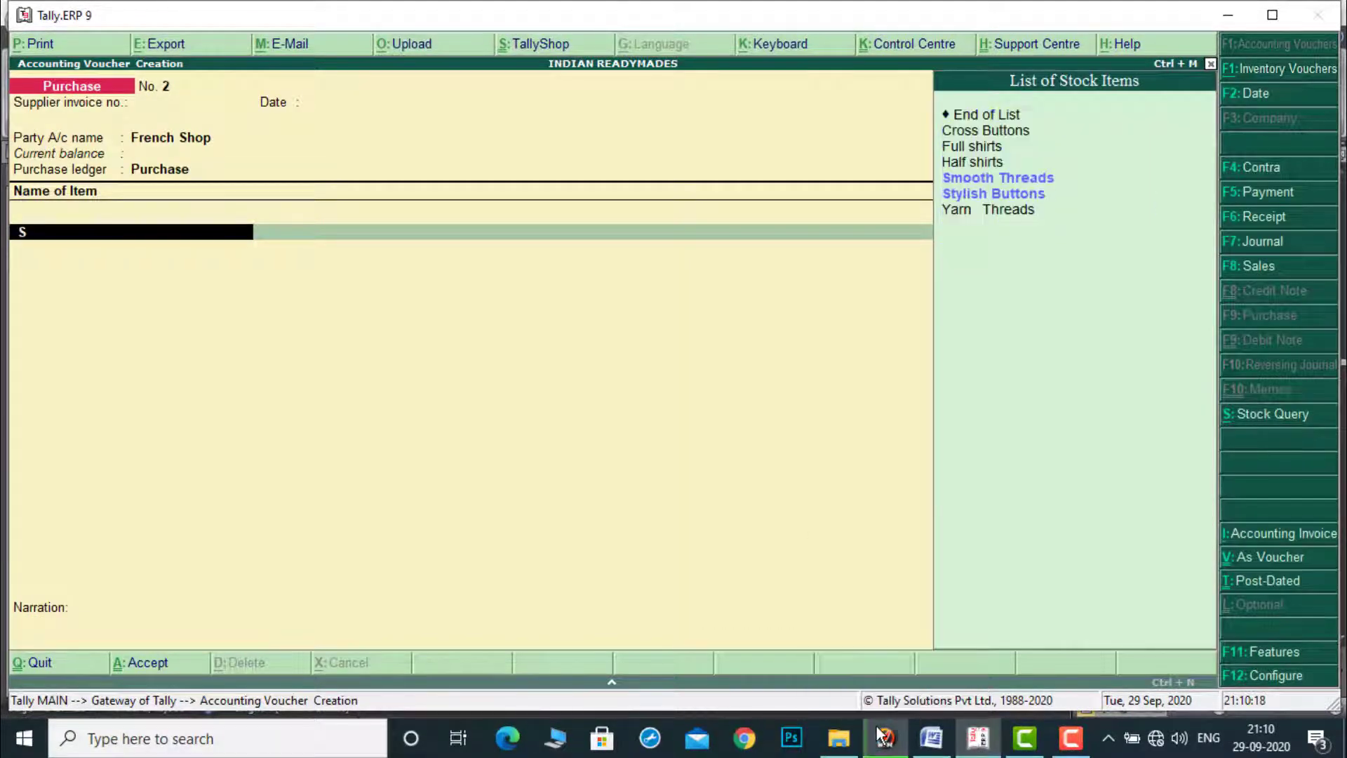
pyautogui.press('Down')
pyautogui.press('Down')
pyautogui.press('Return')
pyautogui.moveTo(882, 735)
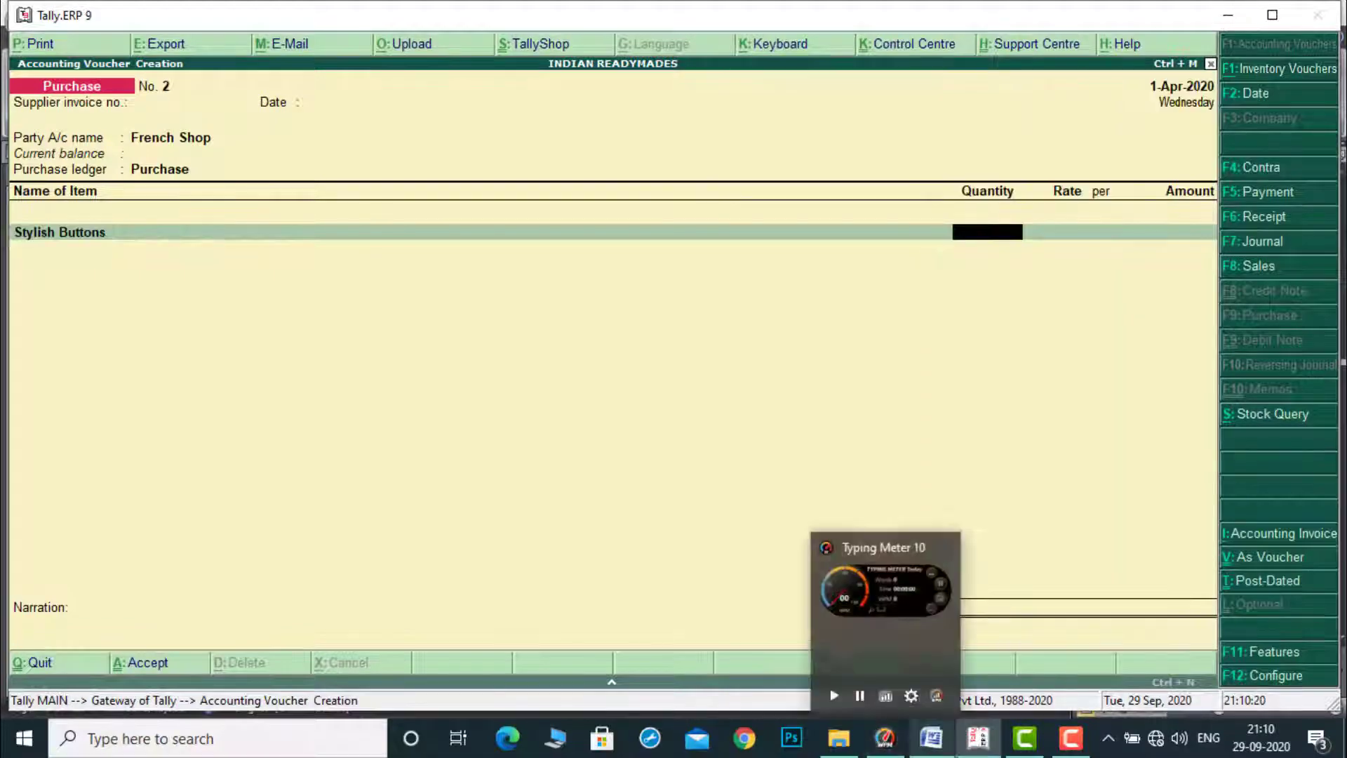
pyautogui.click(931, 737)
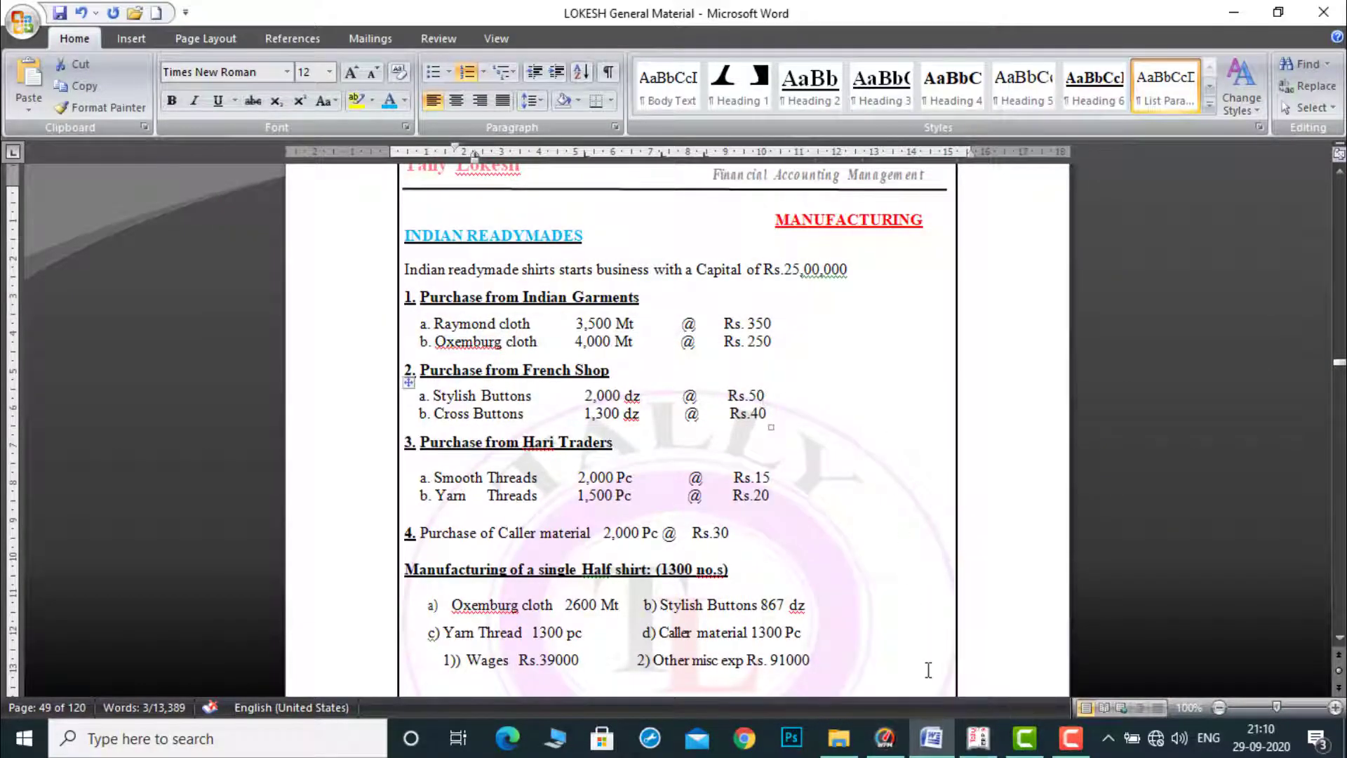
pyautogui.click(978, 738)
pyautogui.write('2')
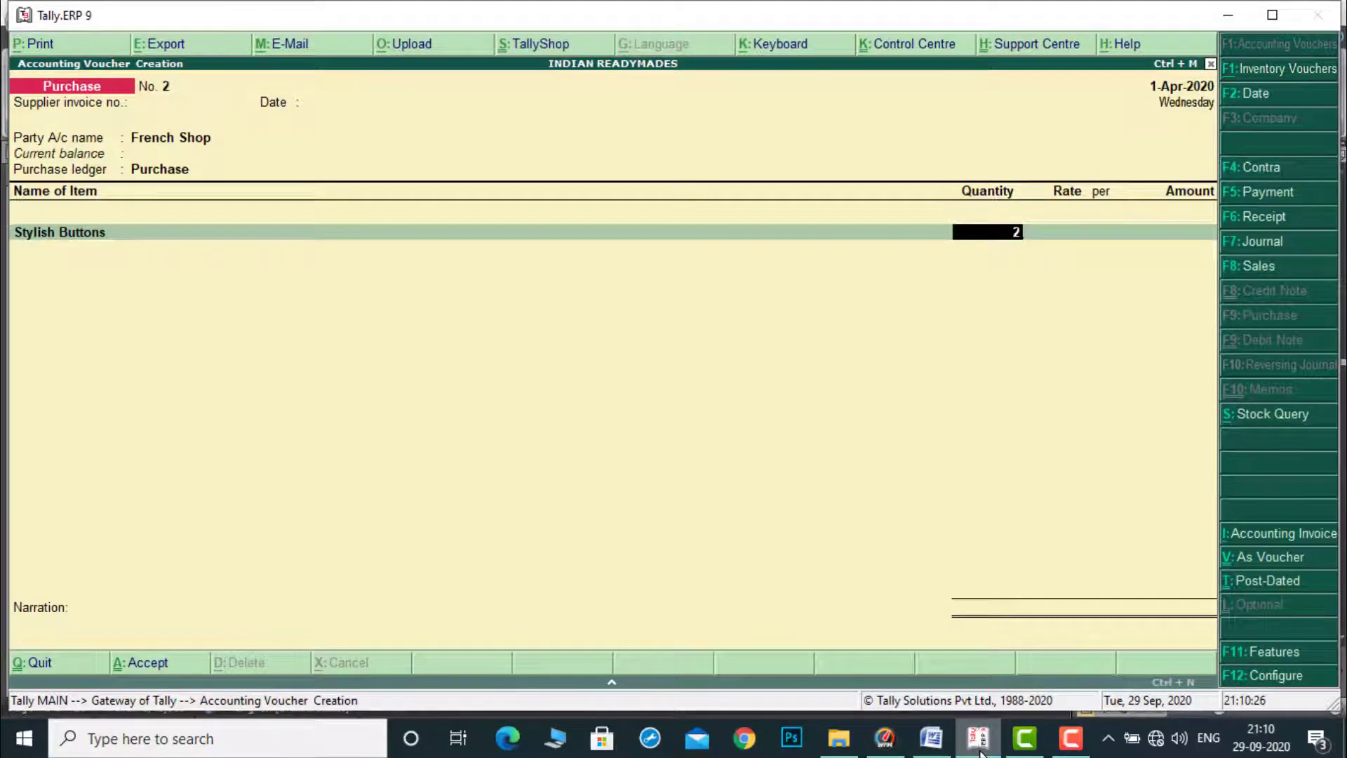
pyautogui.write(',000')
pyautogui.press('Return')
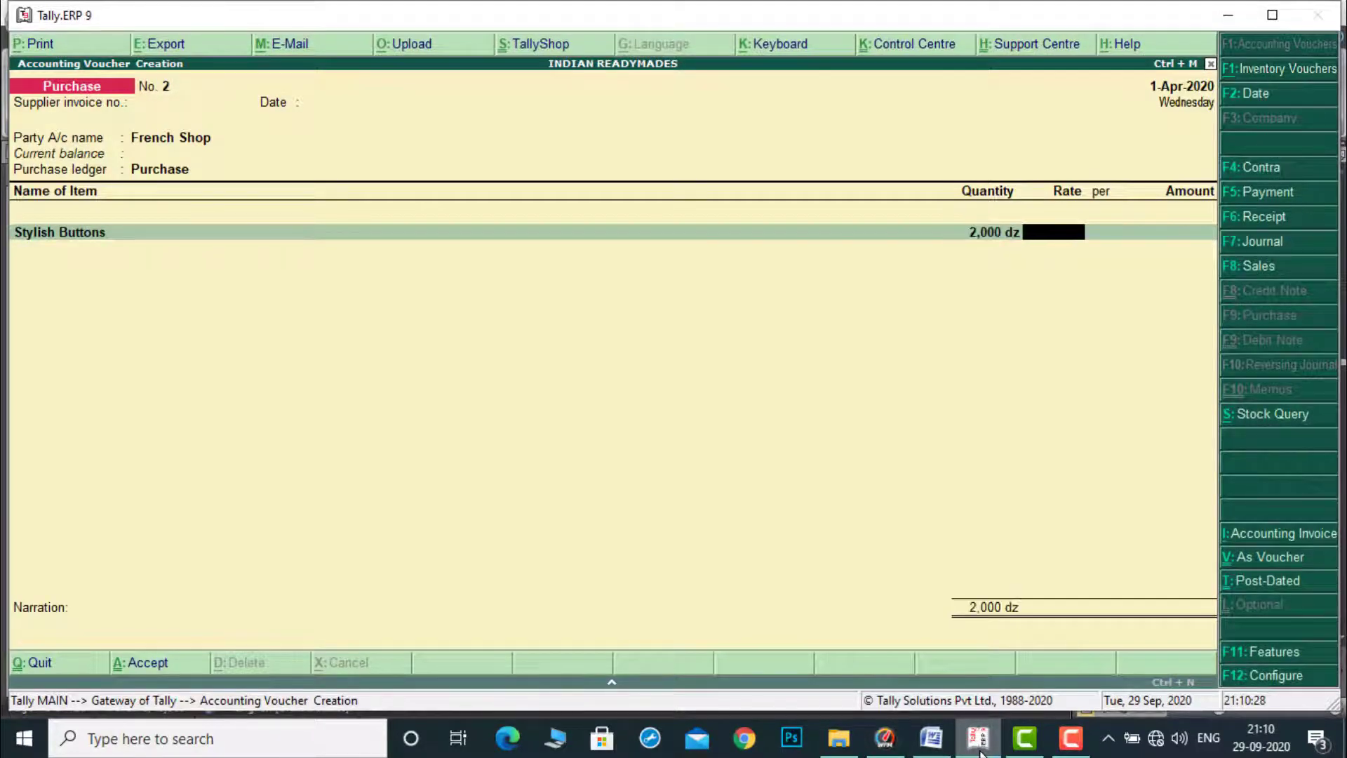
# Set the Stylish Buttons rate to 50 per dz and complete the item line.
pyautogui.write('50')
pyautogui.press('Return')
pyautogui.press('Return')
pyautogui.press('Return')
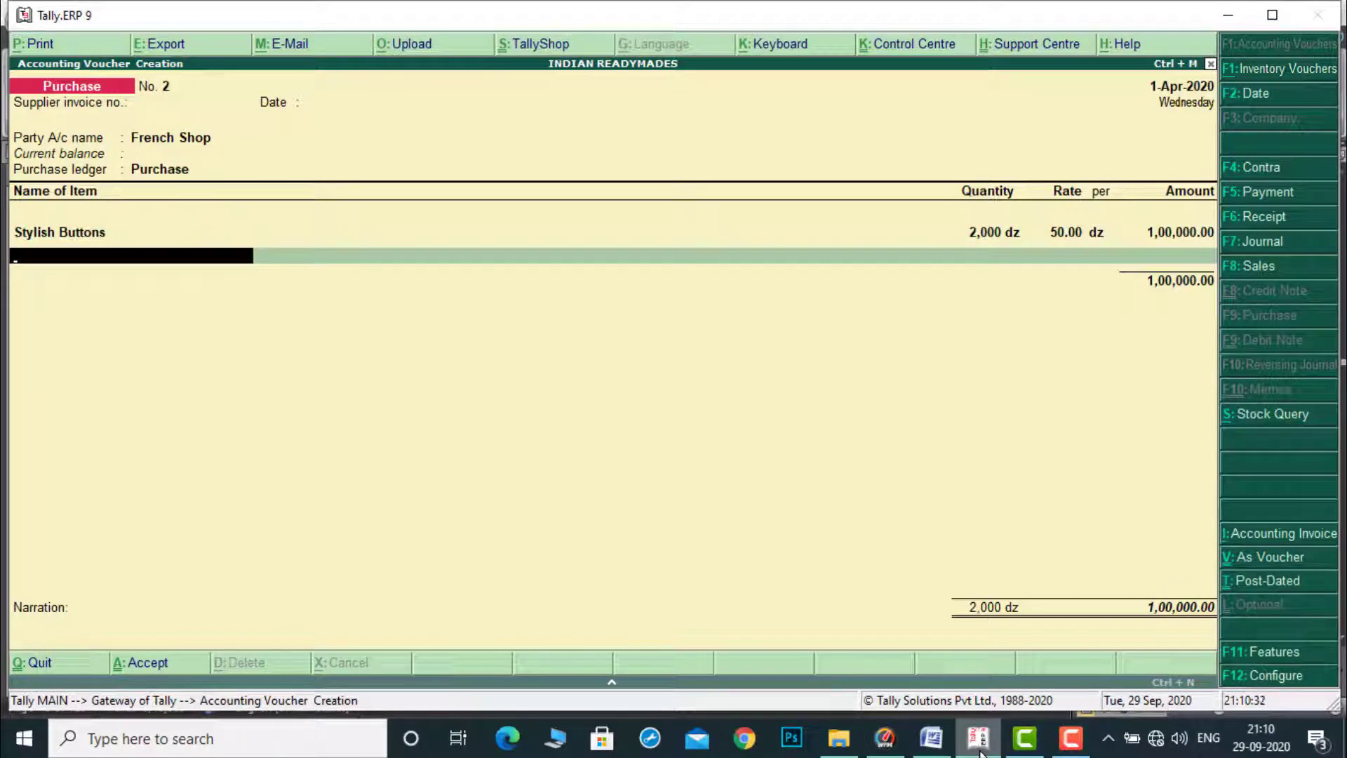
# Add Cross Buttons as the second item with 1,300 dz at a rate of 40, checking the figures in Word.
pyautogui.click(978, 750)
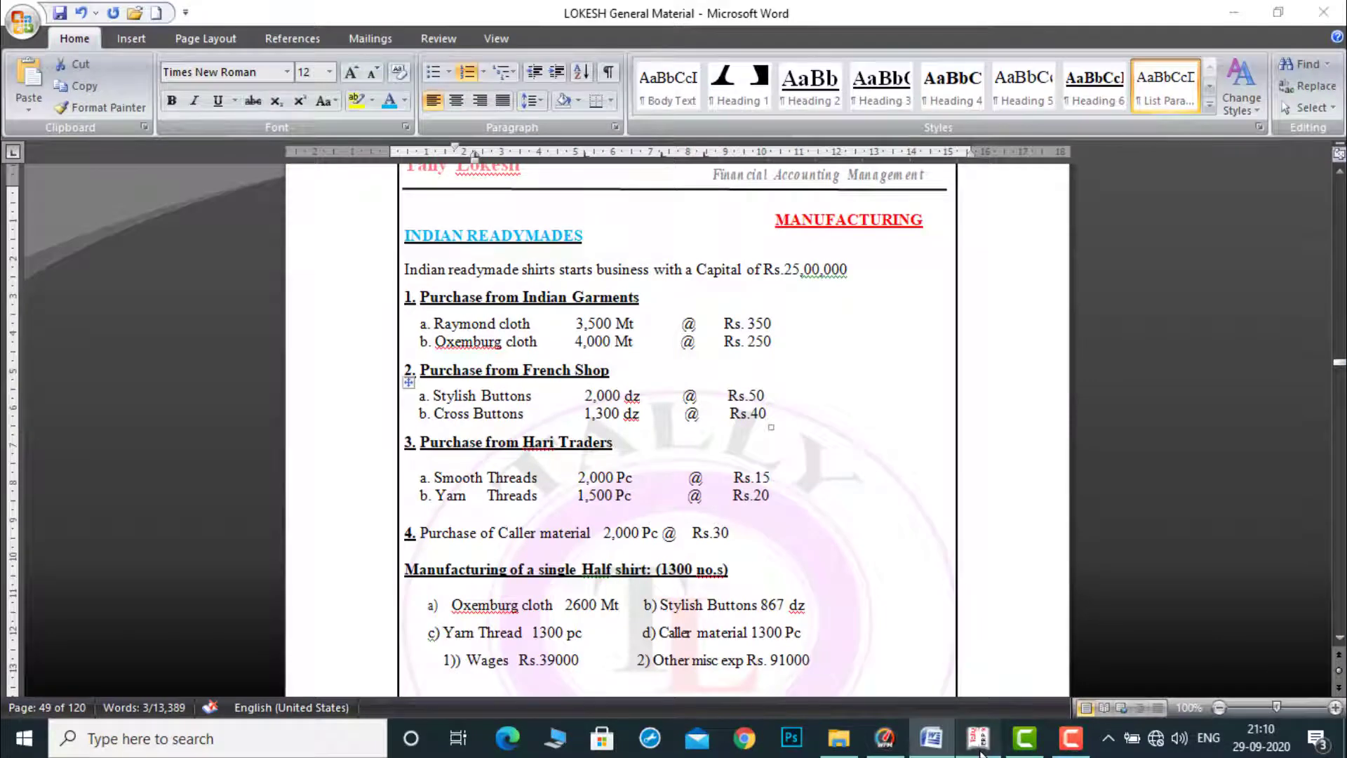
pyautogui.click(979, 750)
pyautogui.write('Cr')
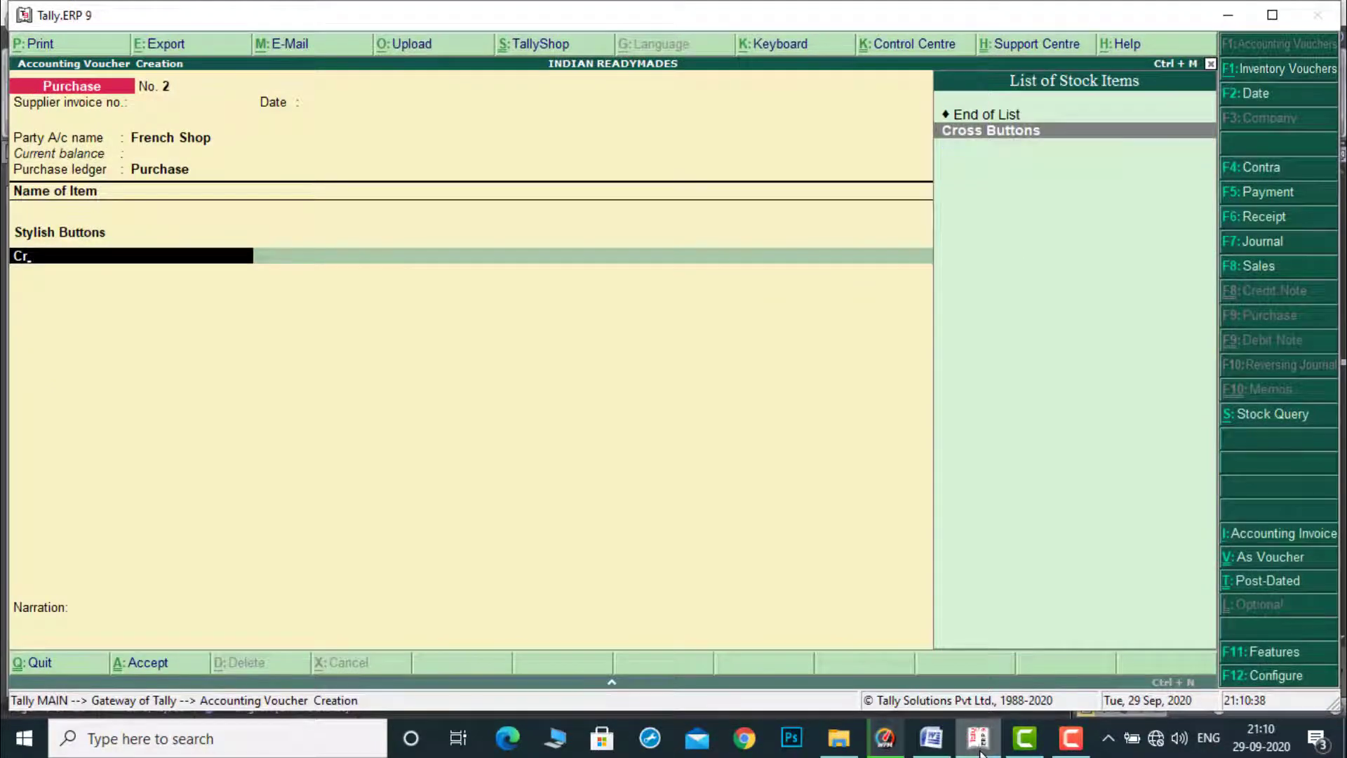
pyautogui.press('Return')
pyautogui.click(980, 747)
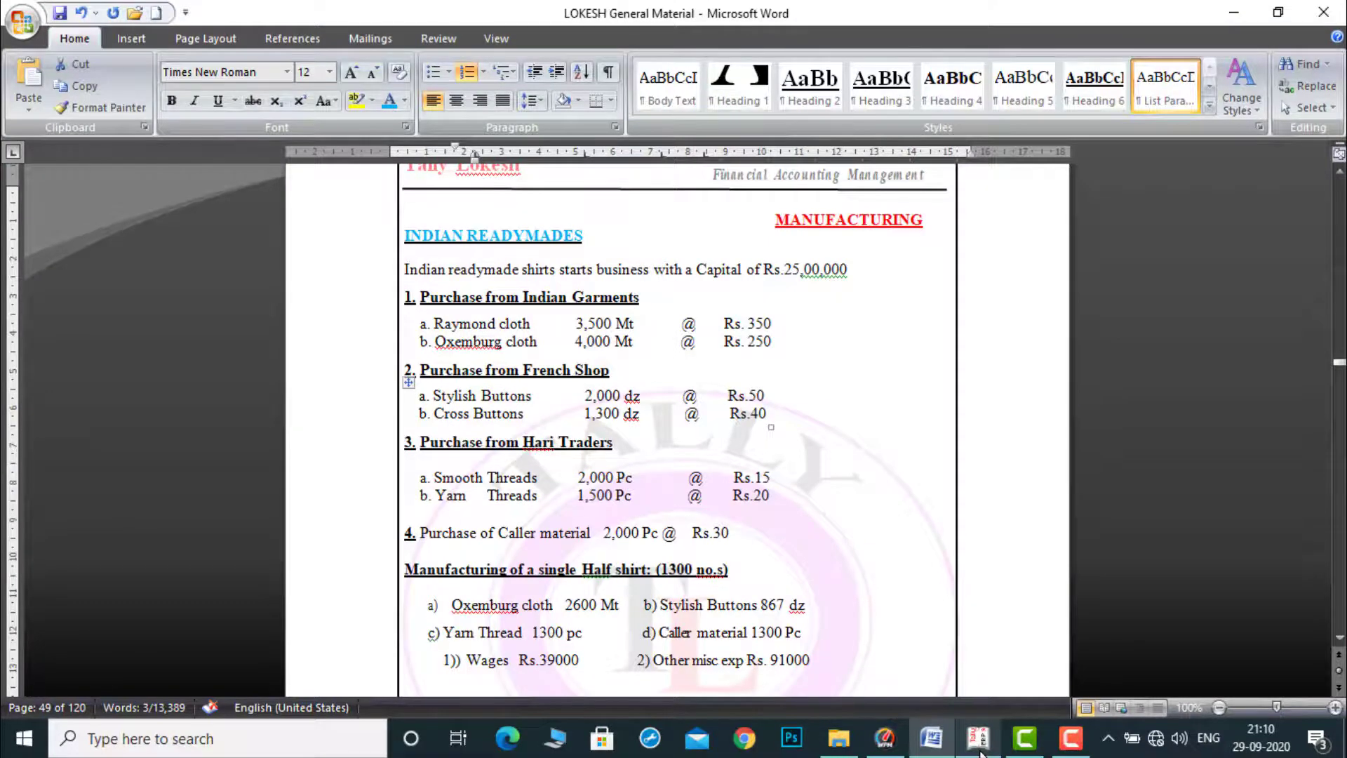
pyautogui.click(979, 748)
pyautogui.write('1,300')
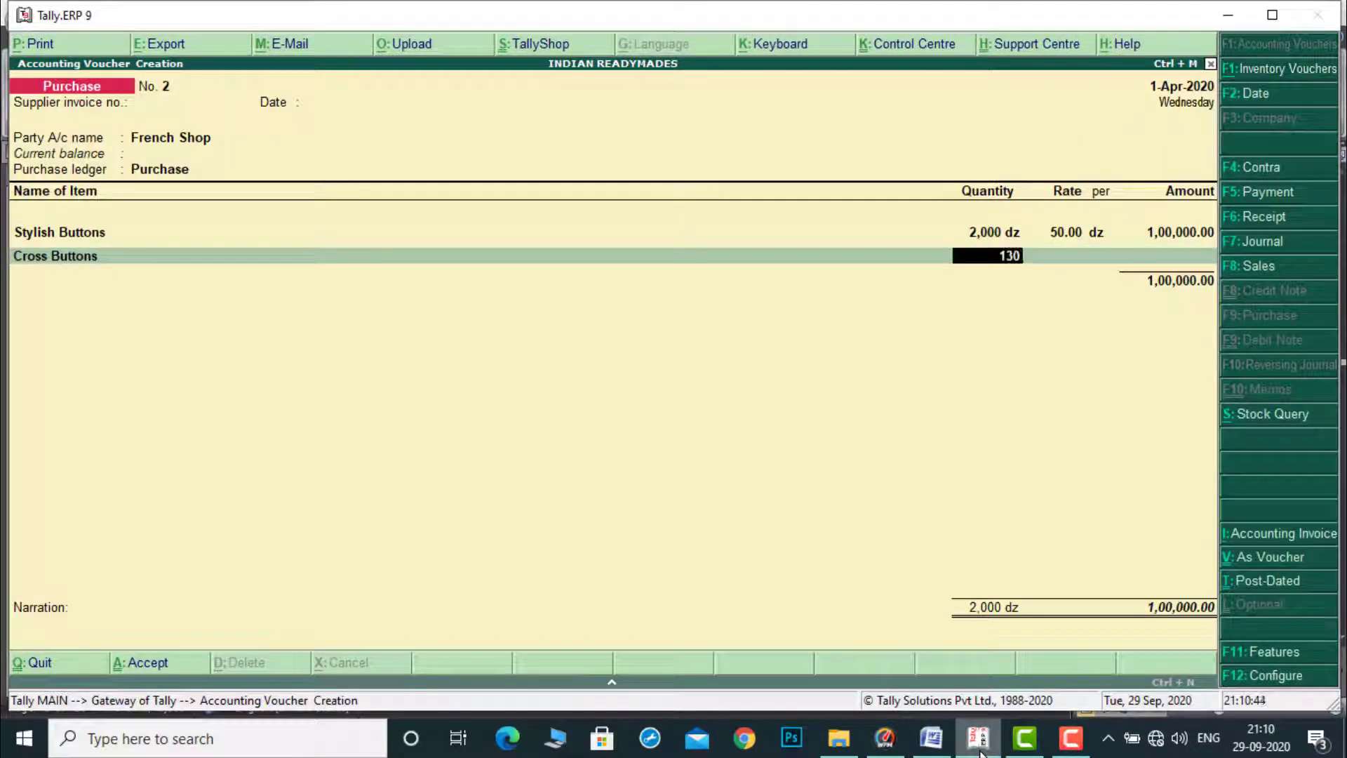
pyautogui.press('Return')
pyautogui.write('40')
pyautogui.press('Return')
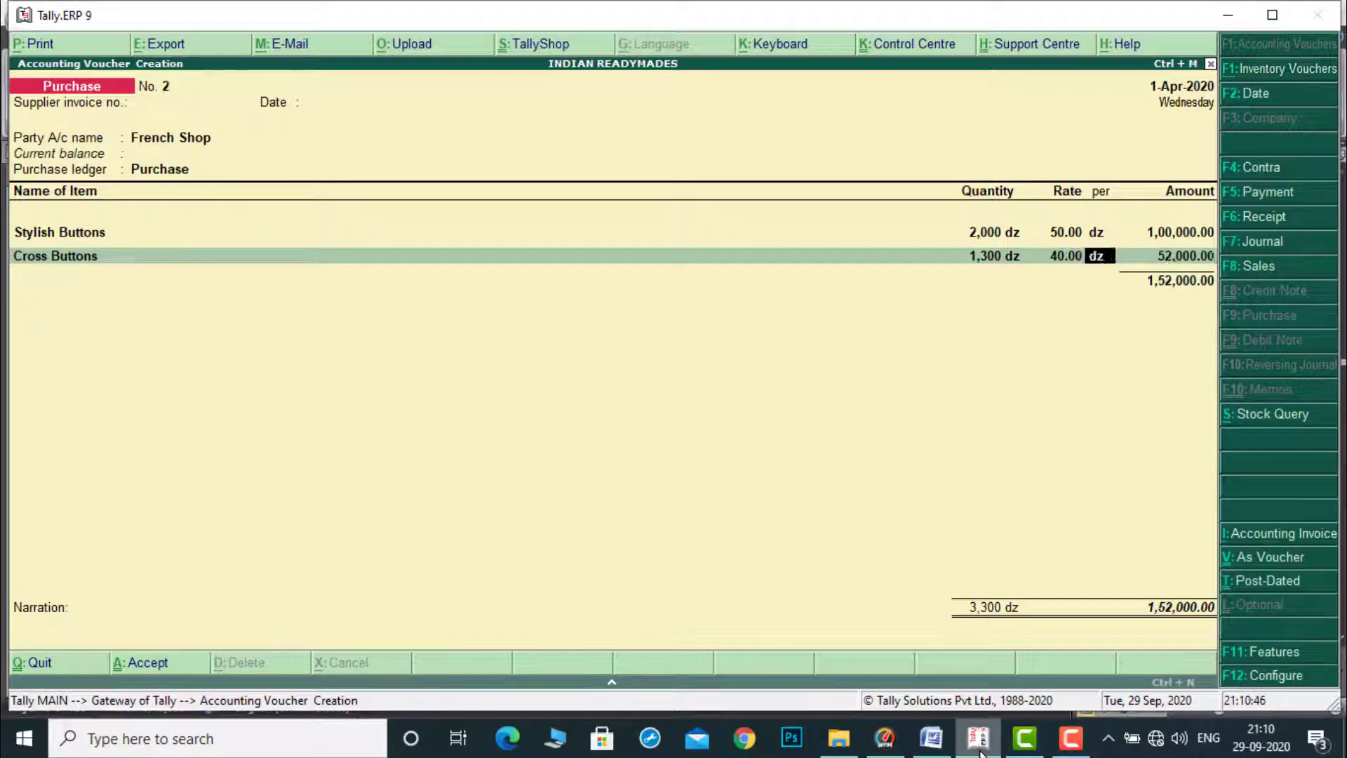
pyautogui.press('Return')
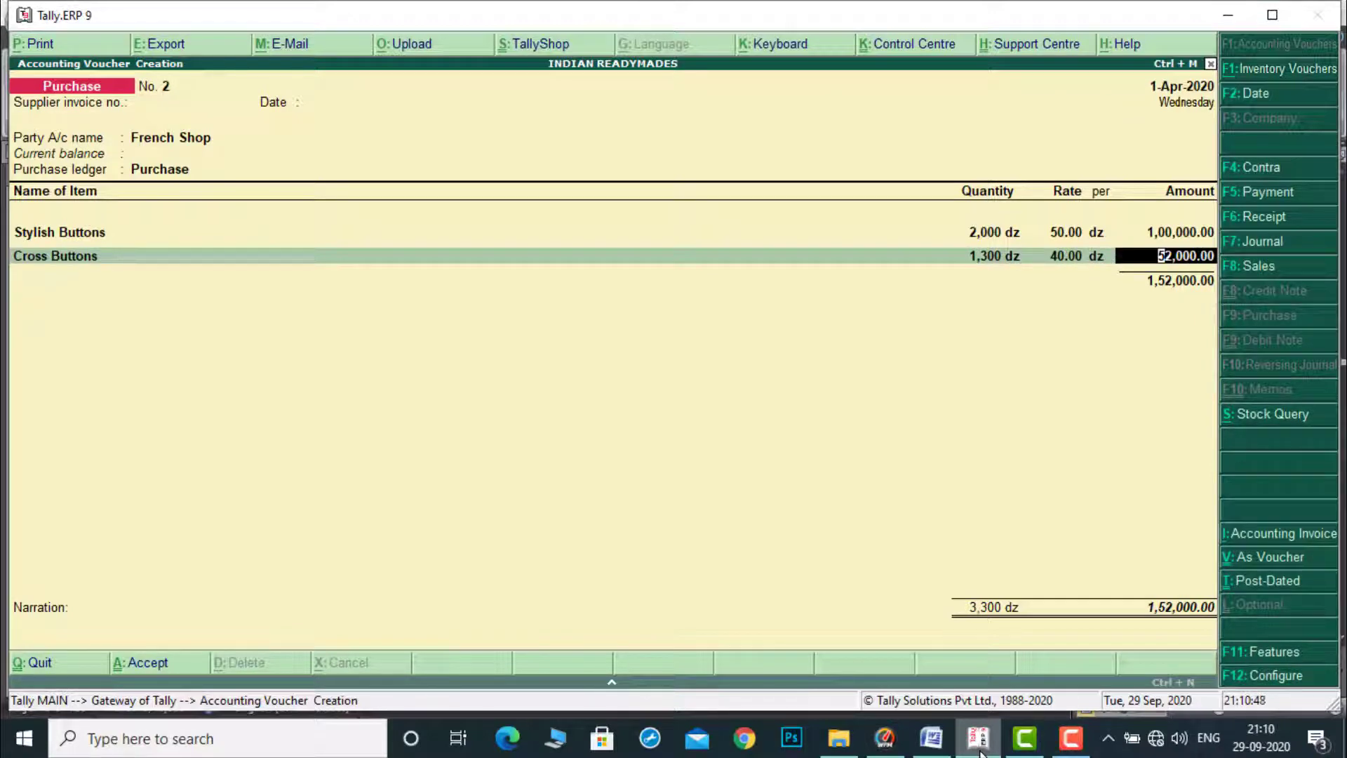
pyautogui.press('Return')
# End the item list and save the French Shop purchase voucher without a narration.
pyautogui.press('Return')
pyautogui.press('Return')
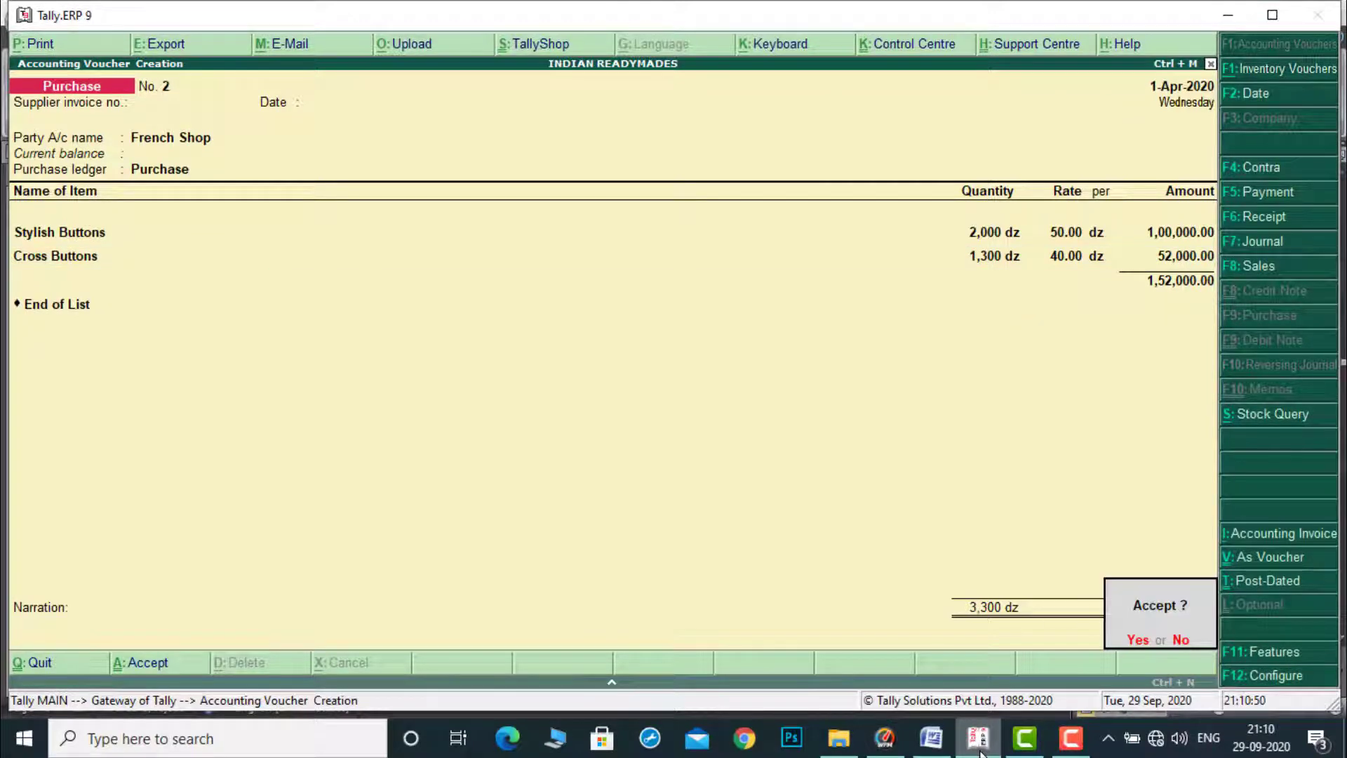
pyautogui.press('Return')
# Start the third purchase voucher with Hari Traders as the party account and Purchase as the purchase ledger.
pyautogui.press('Return')
pyautogui.press('Return')
pyautogui.press('Down')
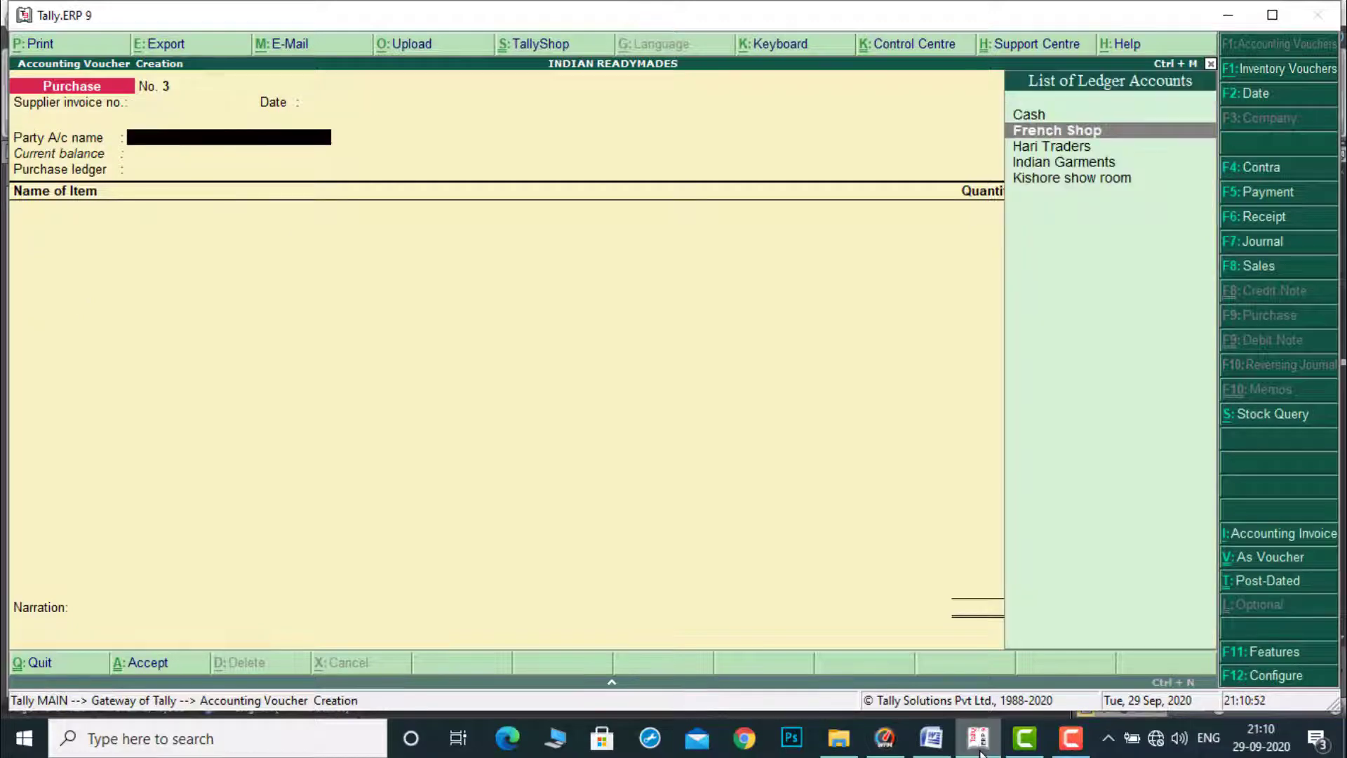
pyautogui.press('Down')
pyautogui.press('Return')
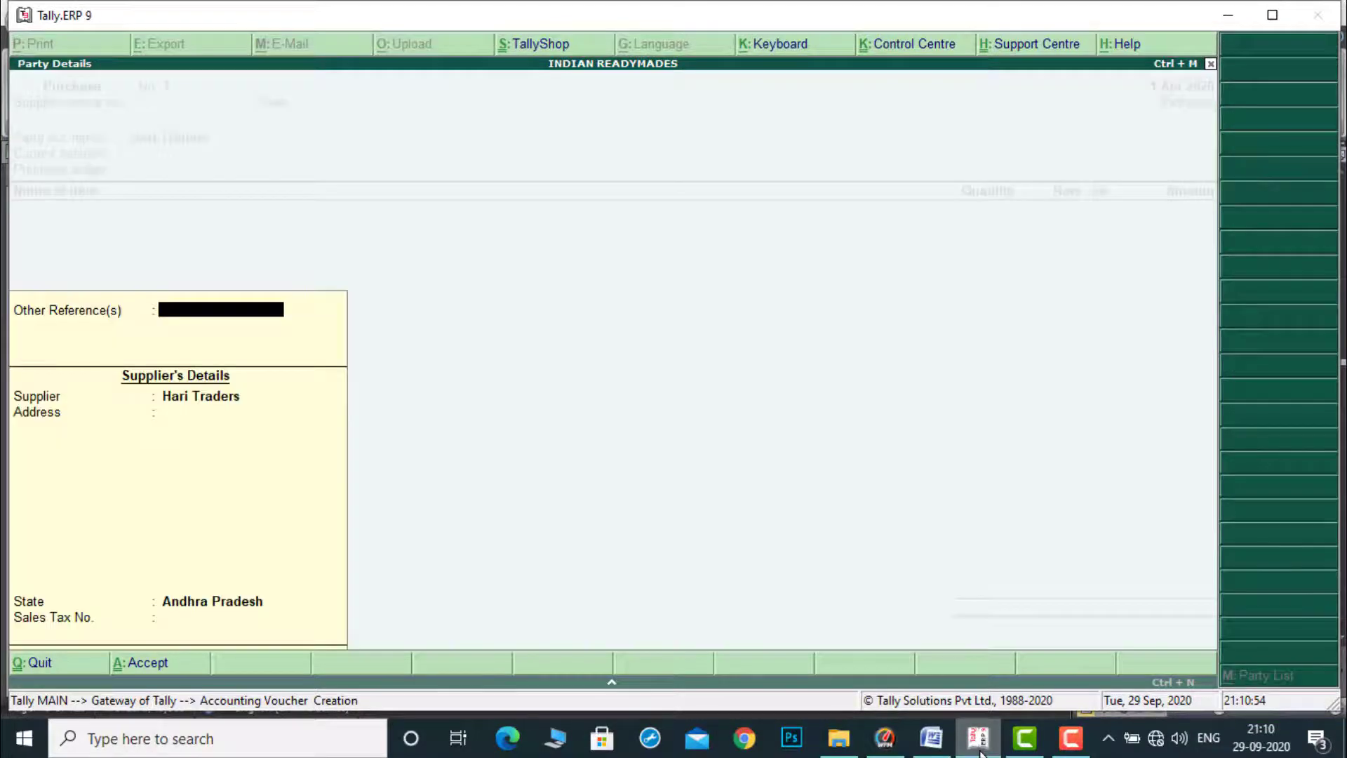
pyautogui.press('Return')
pyautogui.press('Return')
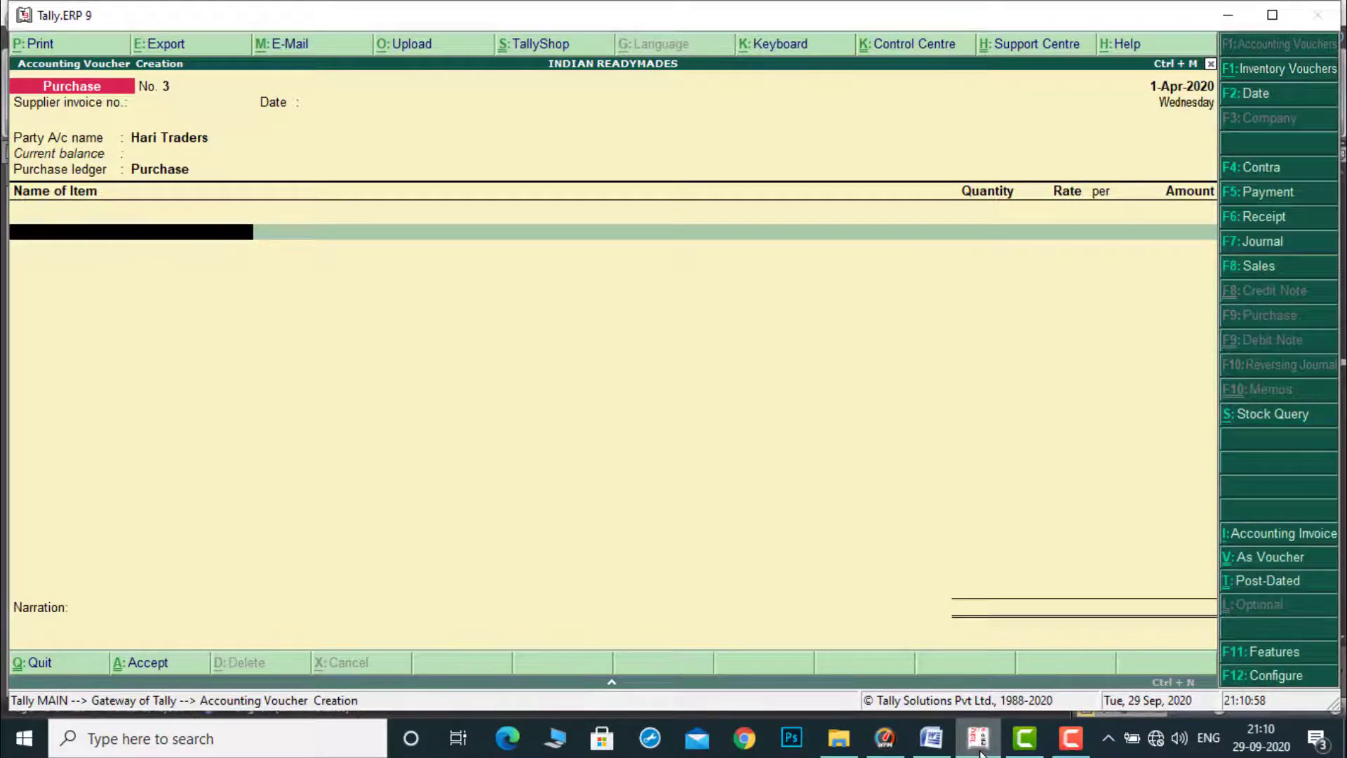
# Add Smooth Threads as the first item with a quantity of 2,000 pc, checking the figures in Word.
pyautogui.click(980, 751)
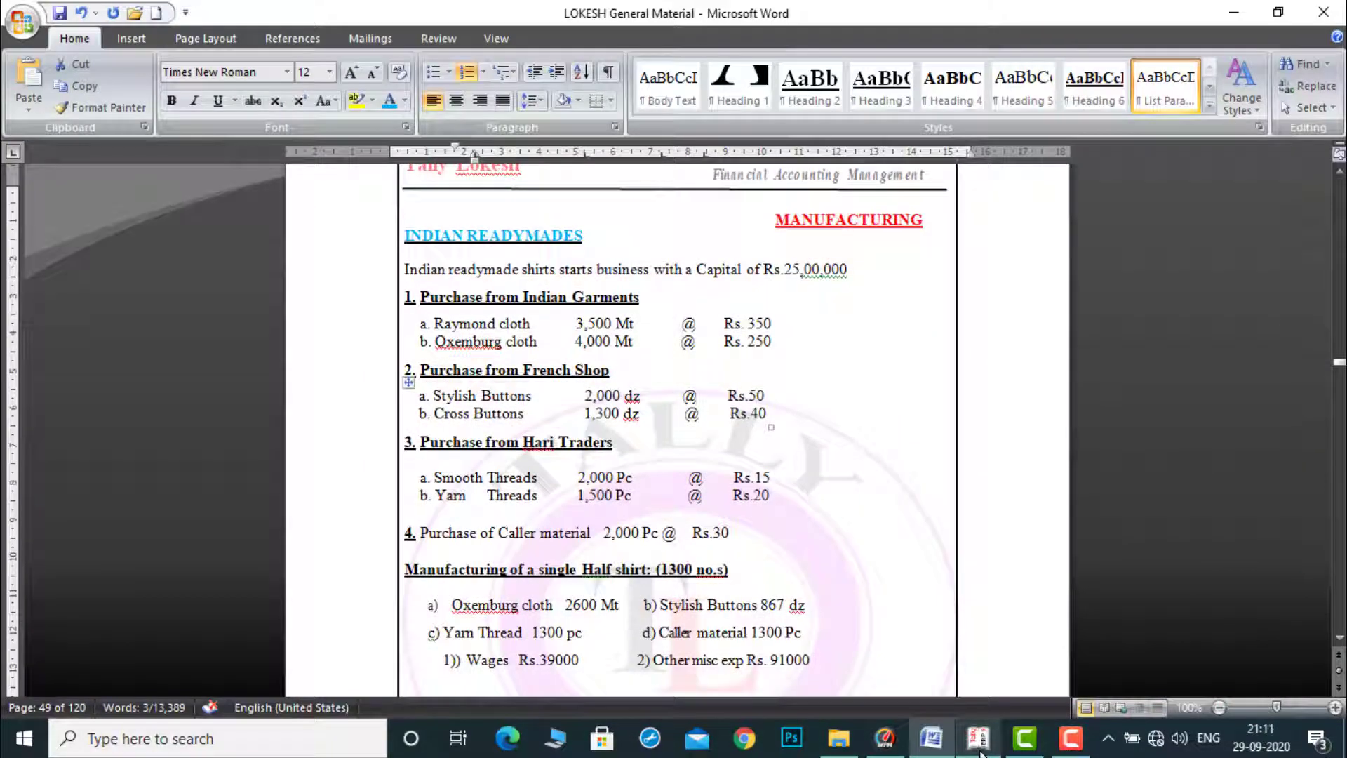
pyautogui.click(980, 751)
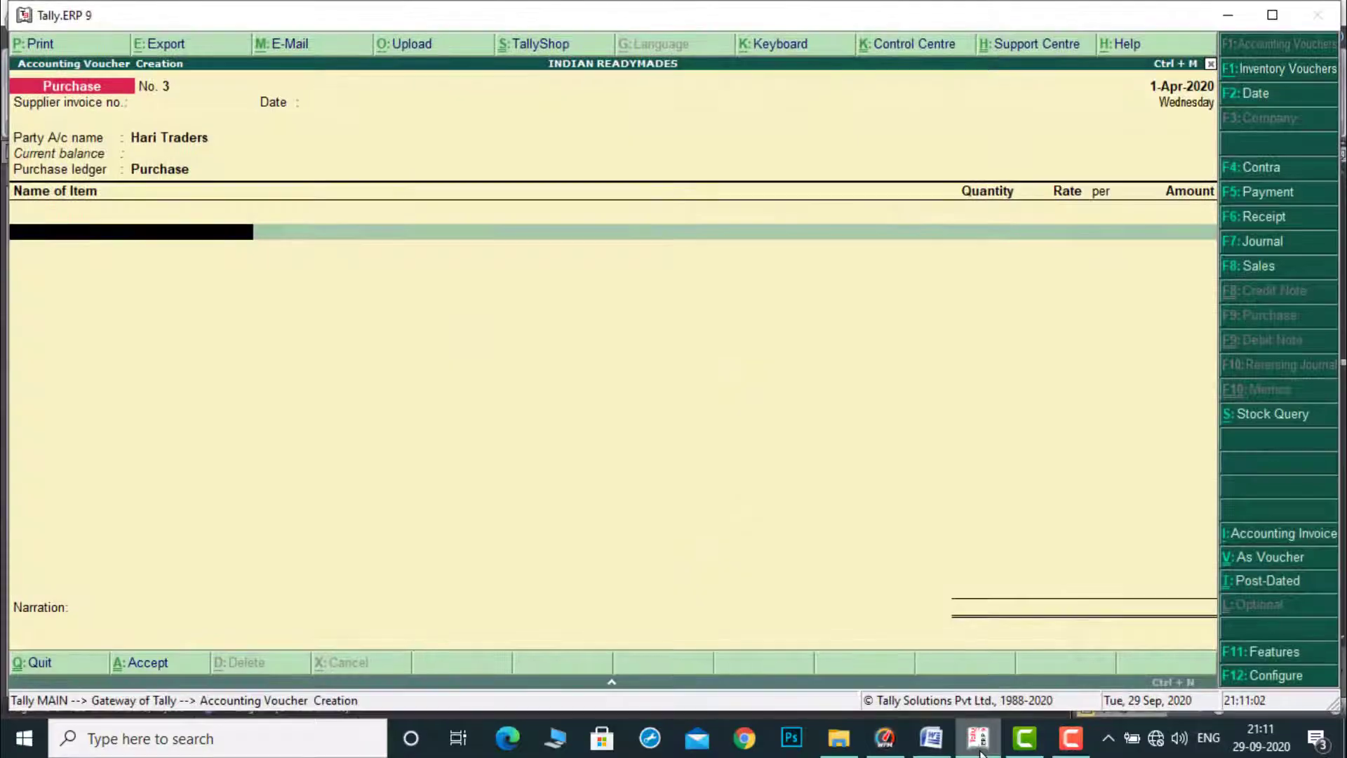
pyautogui.click(980, 751)
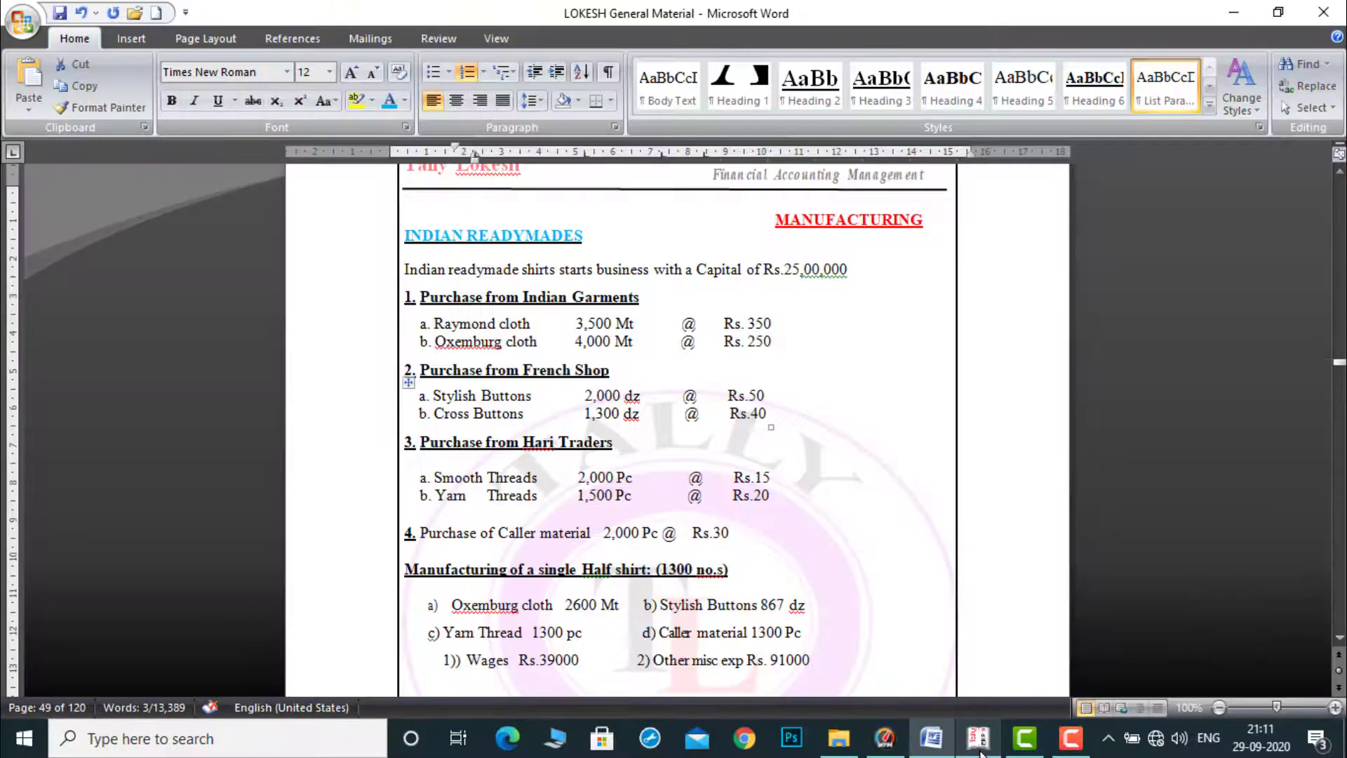
pyautogui.click(980, 751)
pyautogui.write('Sm')
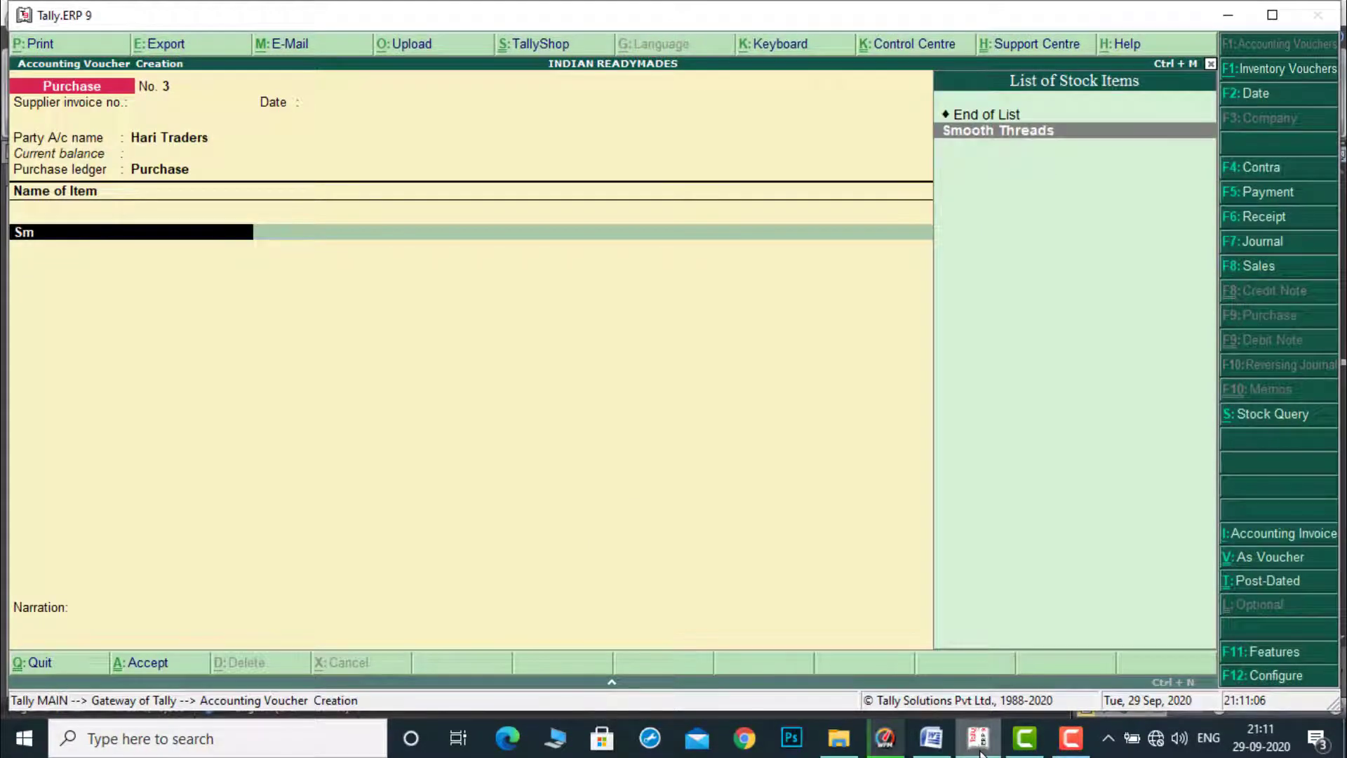
pyautogui.press('Return')
pyautogui.write('2000')
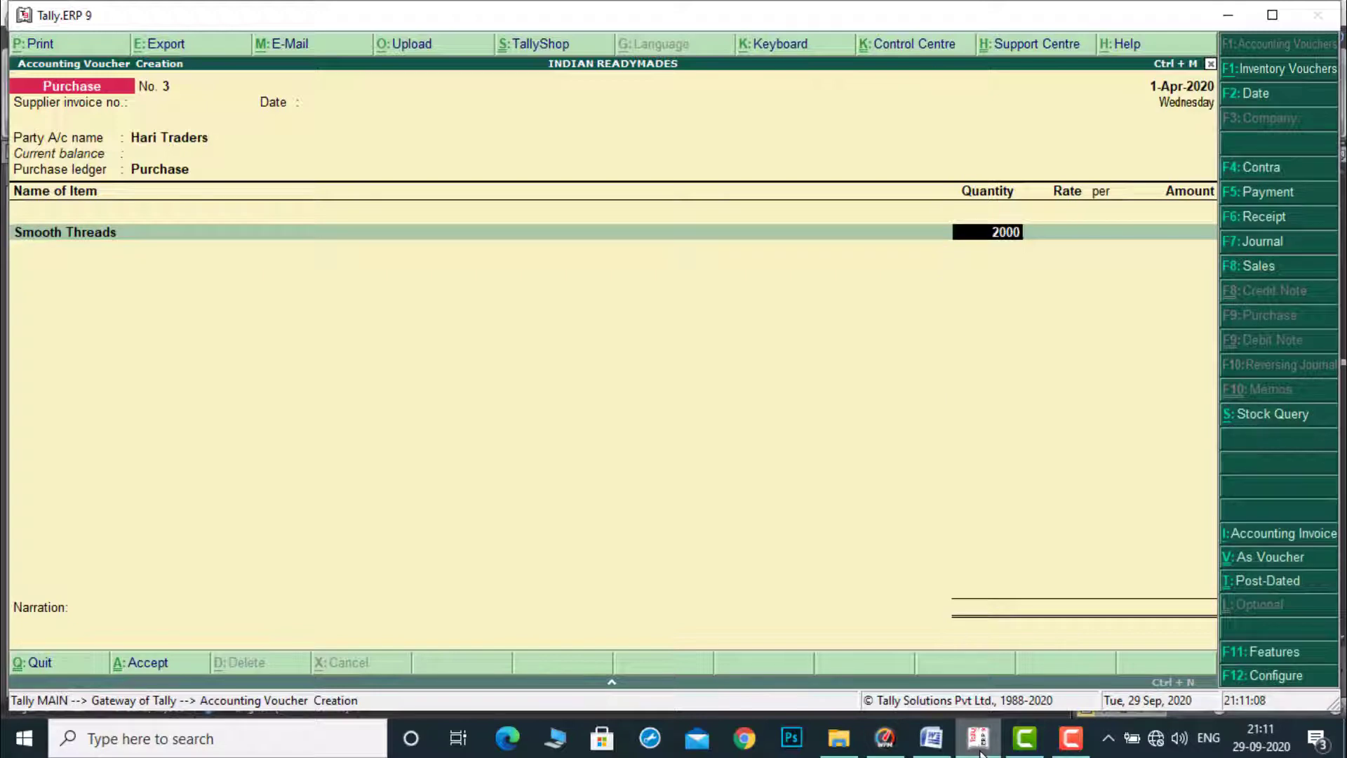
pyautogui.press('Return')
# Set the Smooth Threads rate to 15 per pc and complete the item line.
pyautogui.write('1')
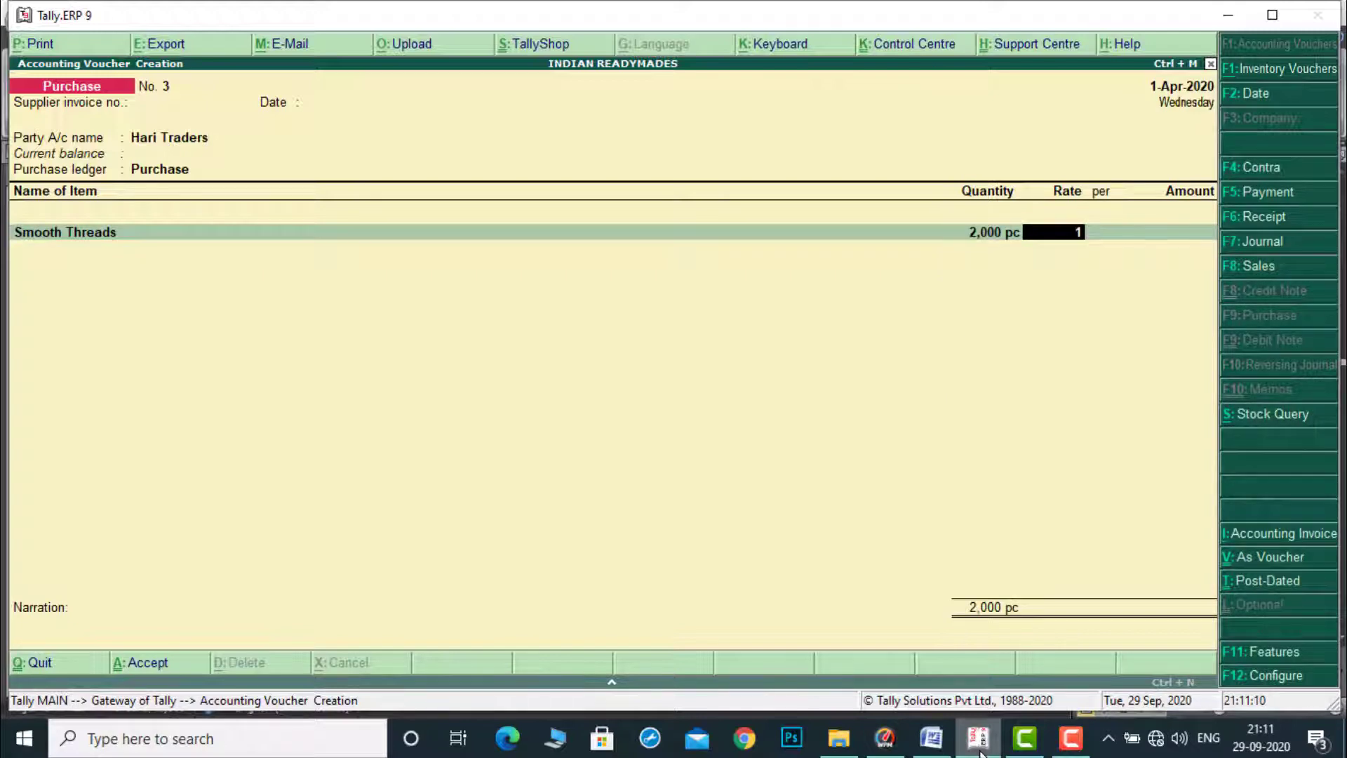
pyautogui.write('5')
pyautogui.press('Return')
pyautogui.press('Return')
pyautogui.press('Return')
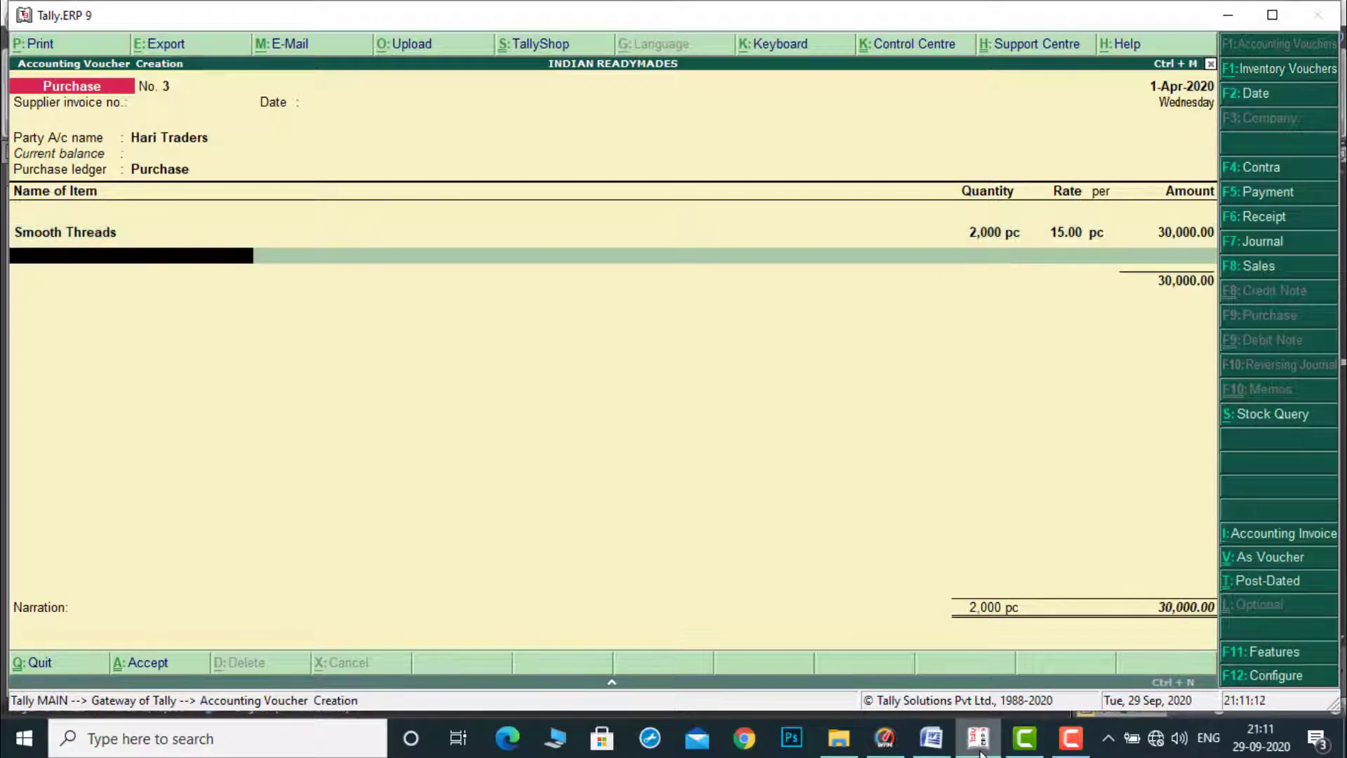
# Add Yarn Threads as the second item with a quantity of 1,500 pc, checking the exercise in Word.
pyautogui.write('y')
pyautogui.press('Return')
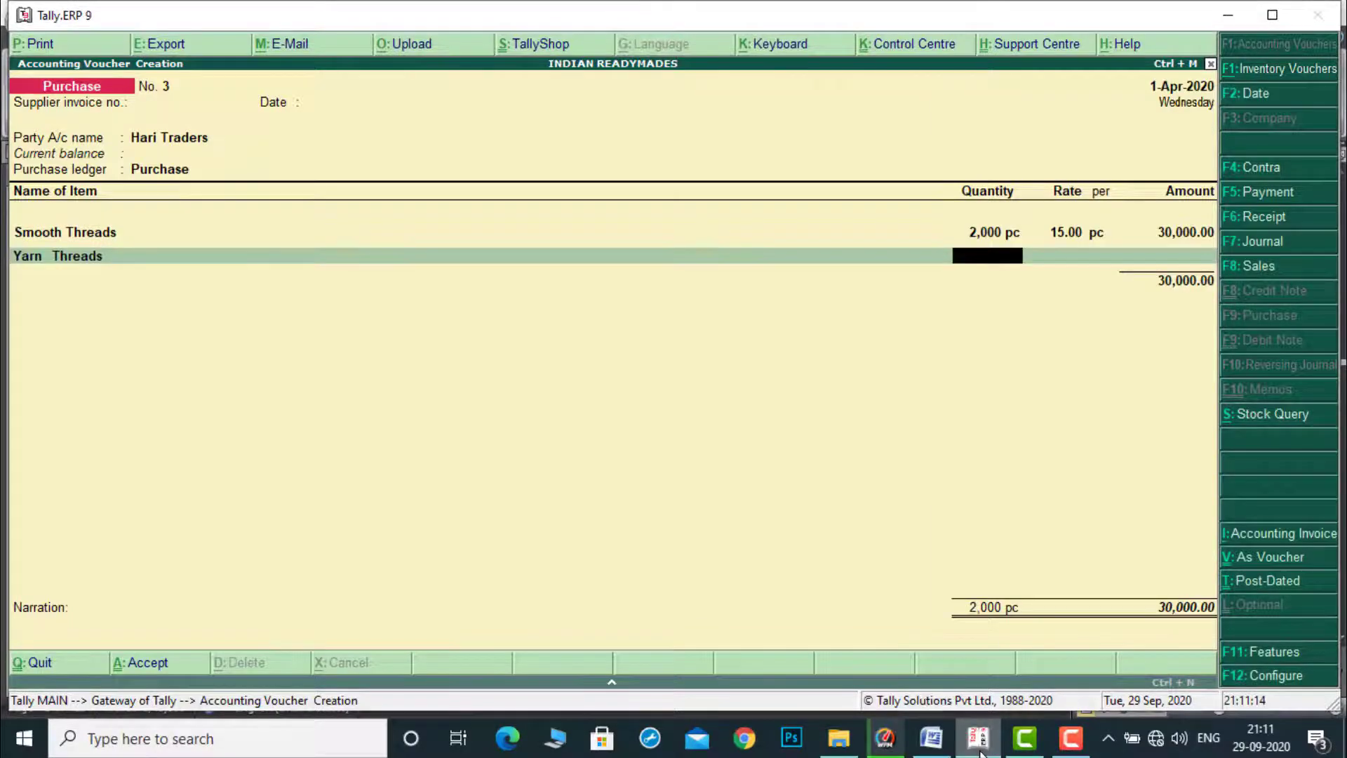
pyautogui.click(979, 739)
pyautogui.click(979, 739)
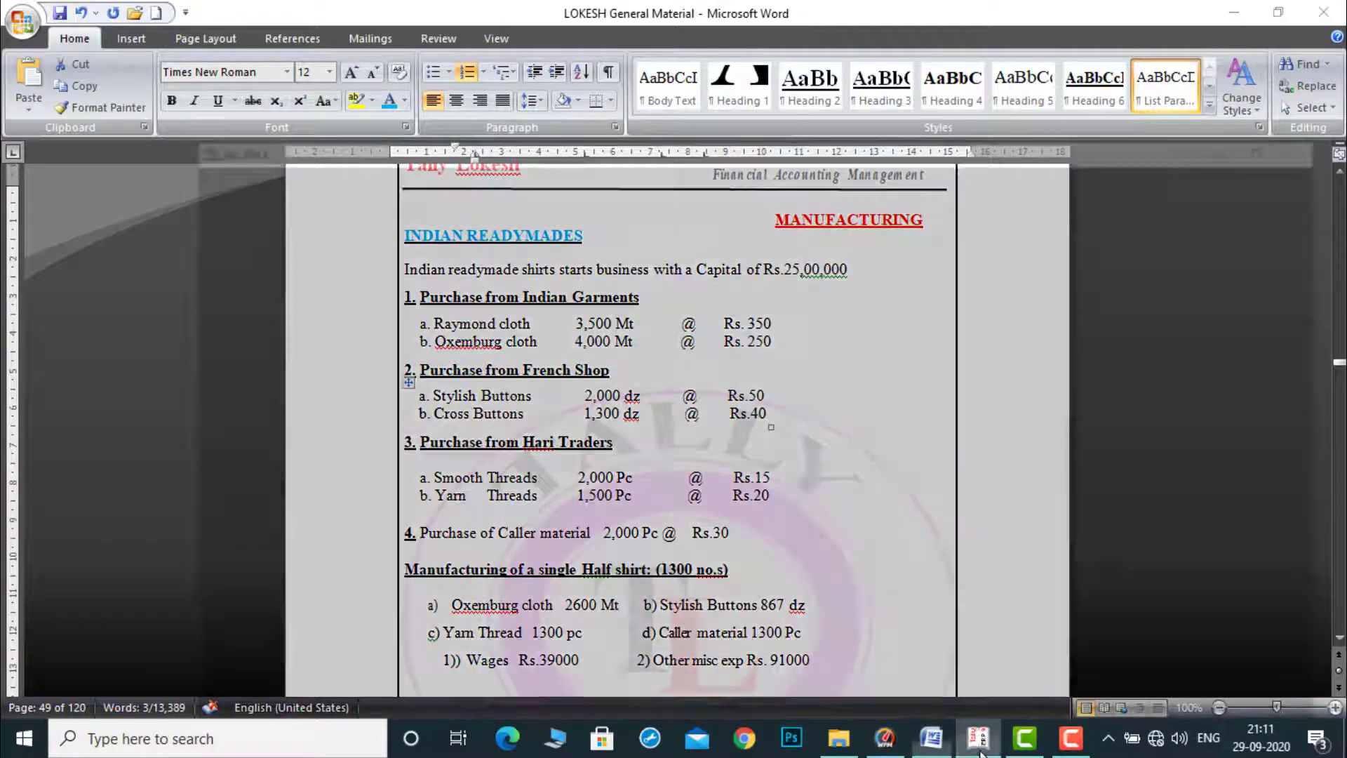
pyautogui.write('1,500')
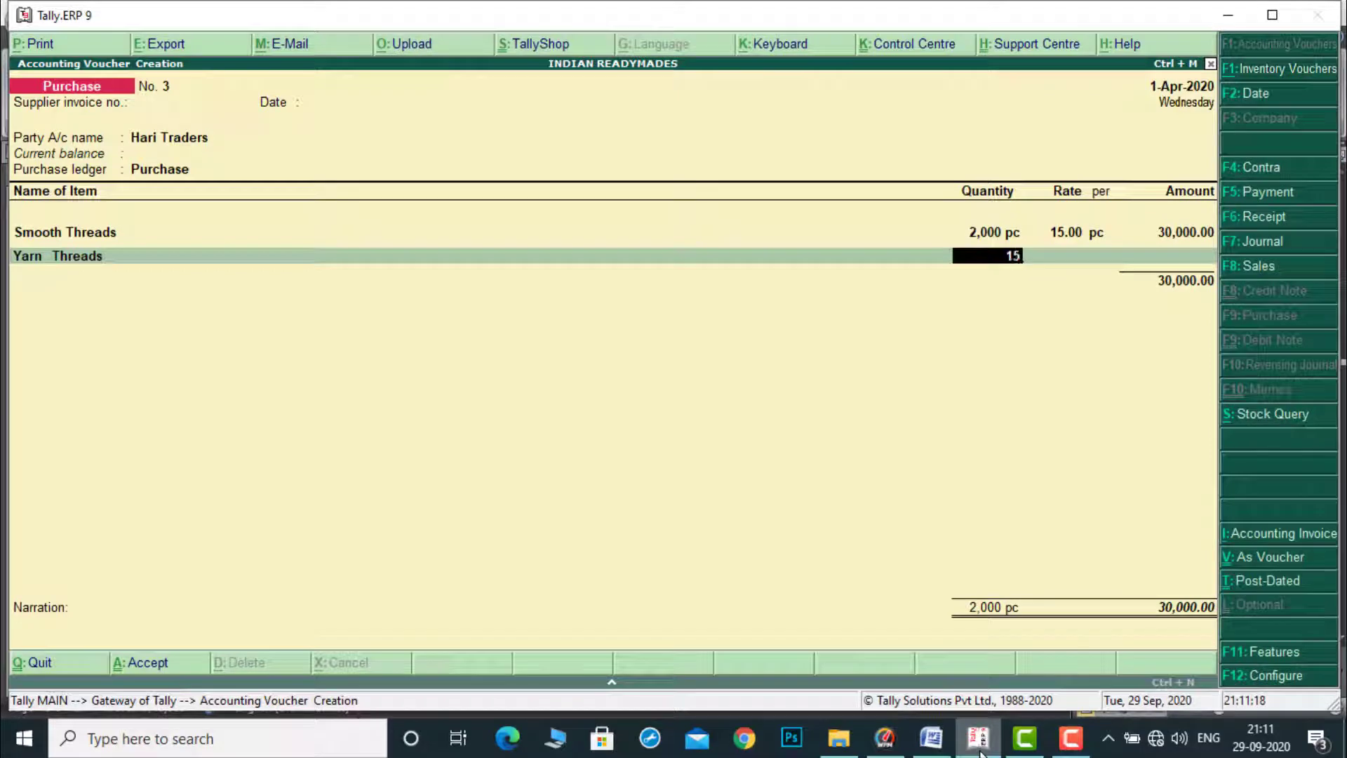
pyautogui.press('Return')
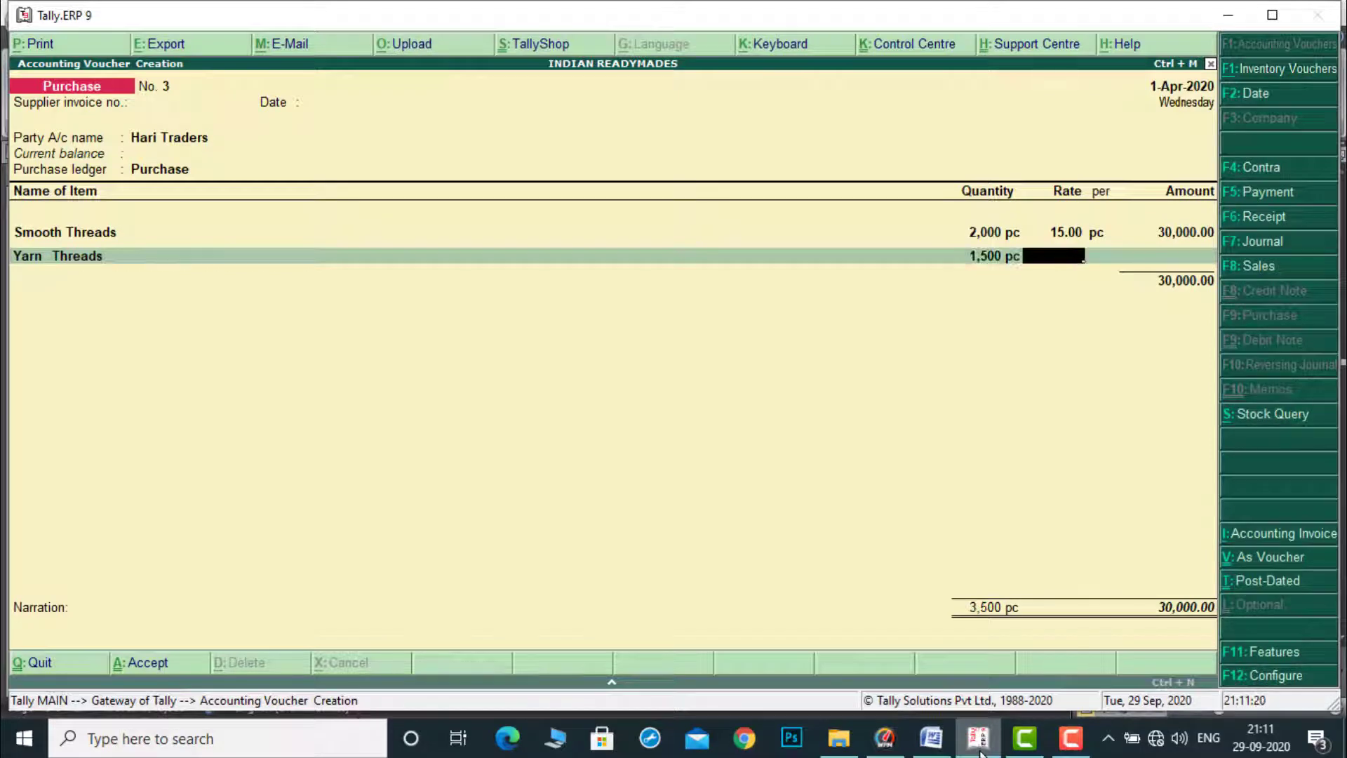
# Look up the Yarn Threads rate in Word and set it to 20 per pc, completing the item line.
pyautogui.click(980, 752)
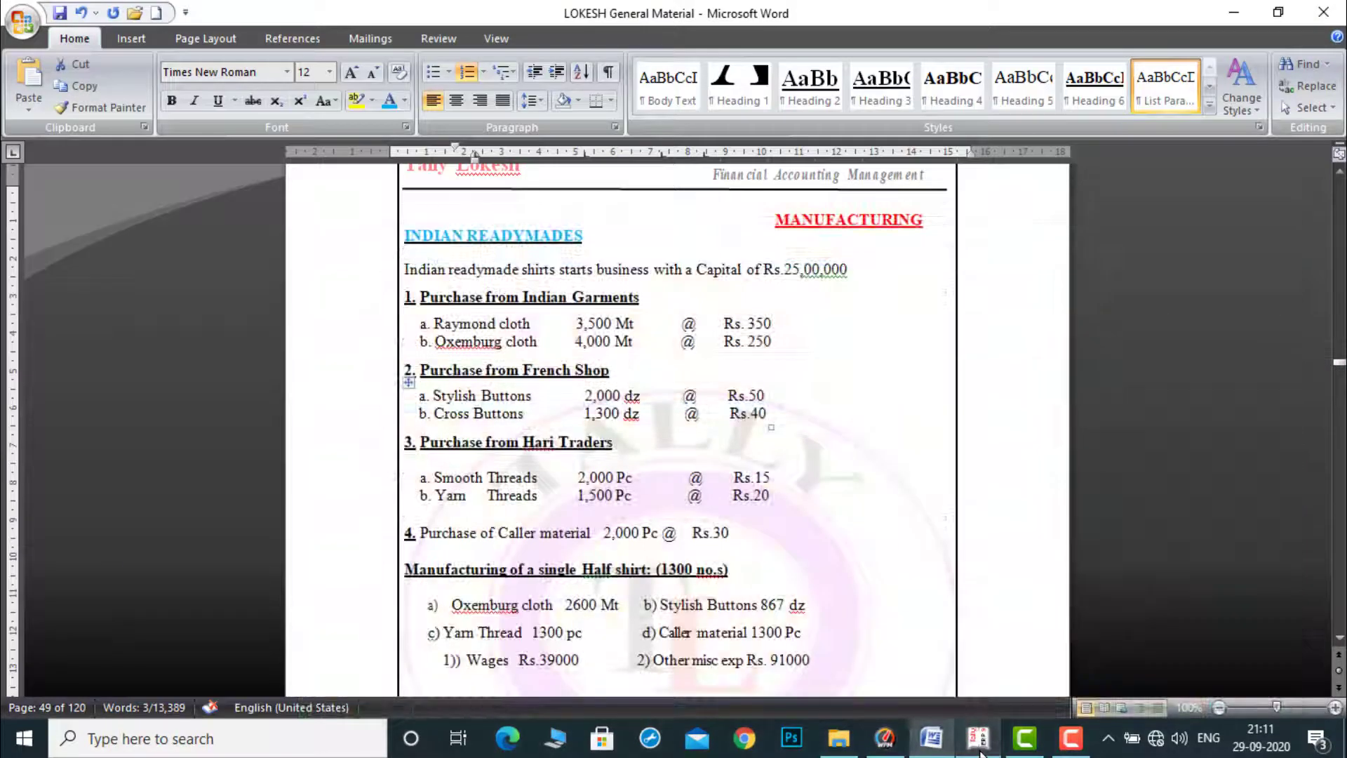
pyautogui.click(980, 752)
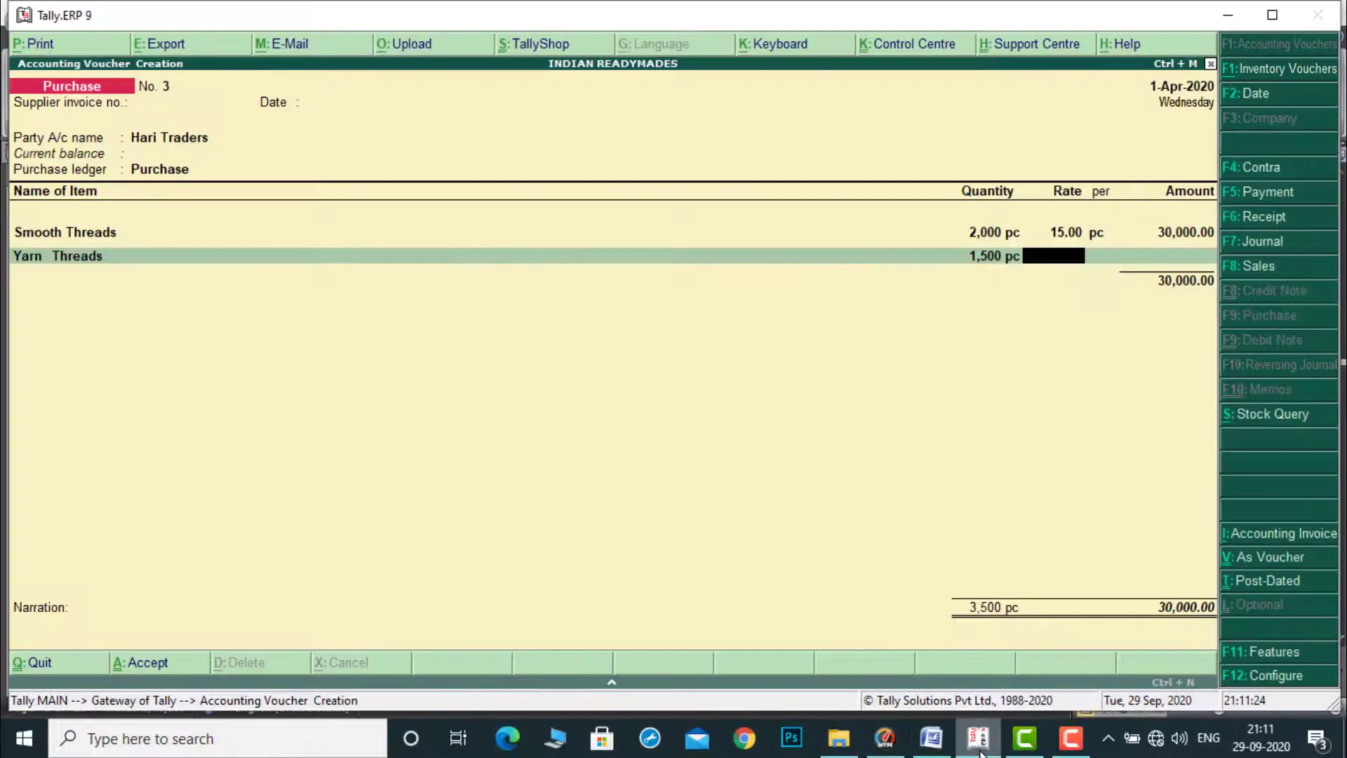
pyautogui.write('20')
pyautogui.press('Return')
pyautogui.press('Return')
pyautogui.press('Return')
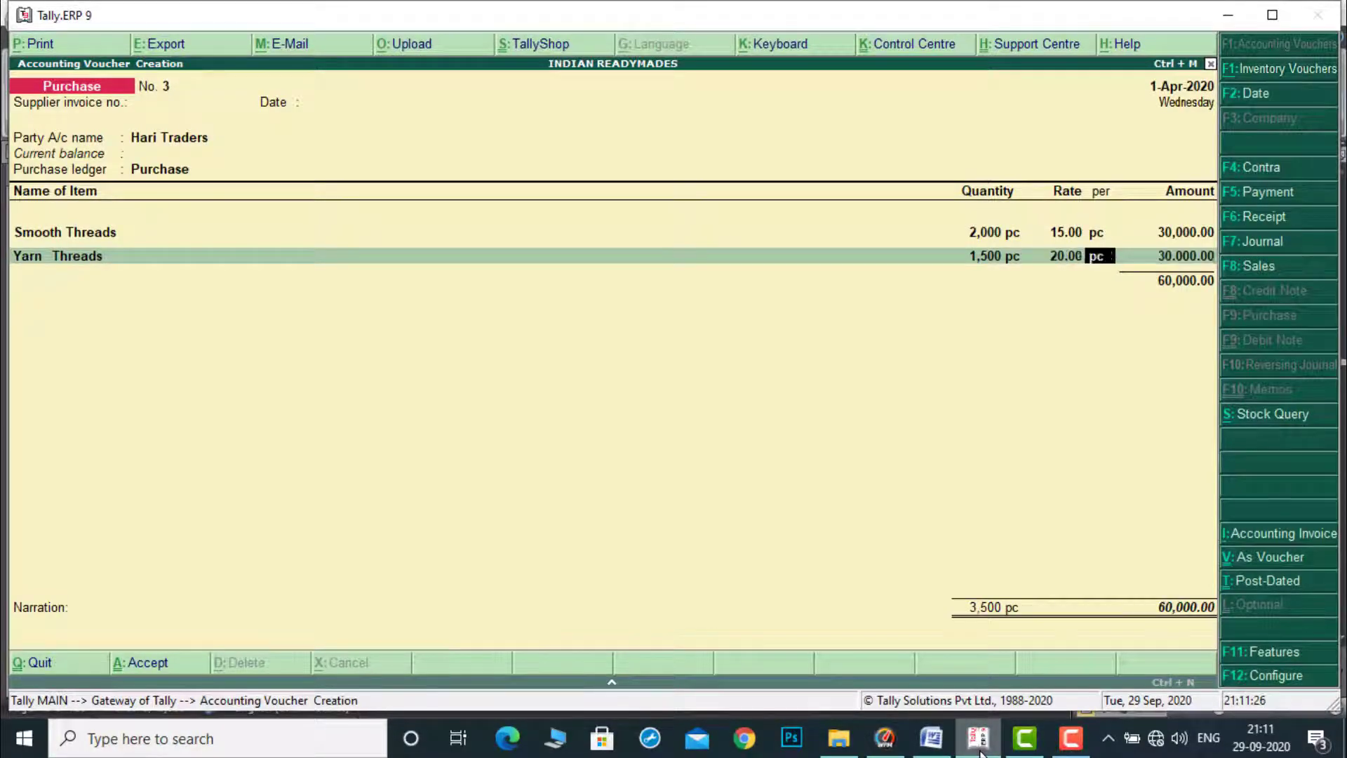
# End the item list and save the Hari Traders purchase voucher without a narration.
pyautogui.press('Return')
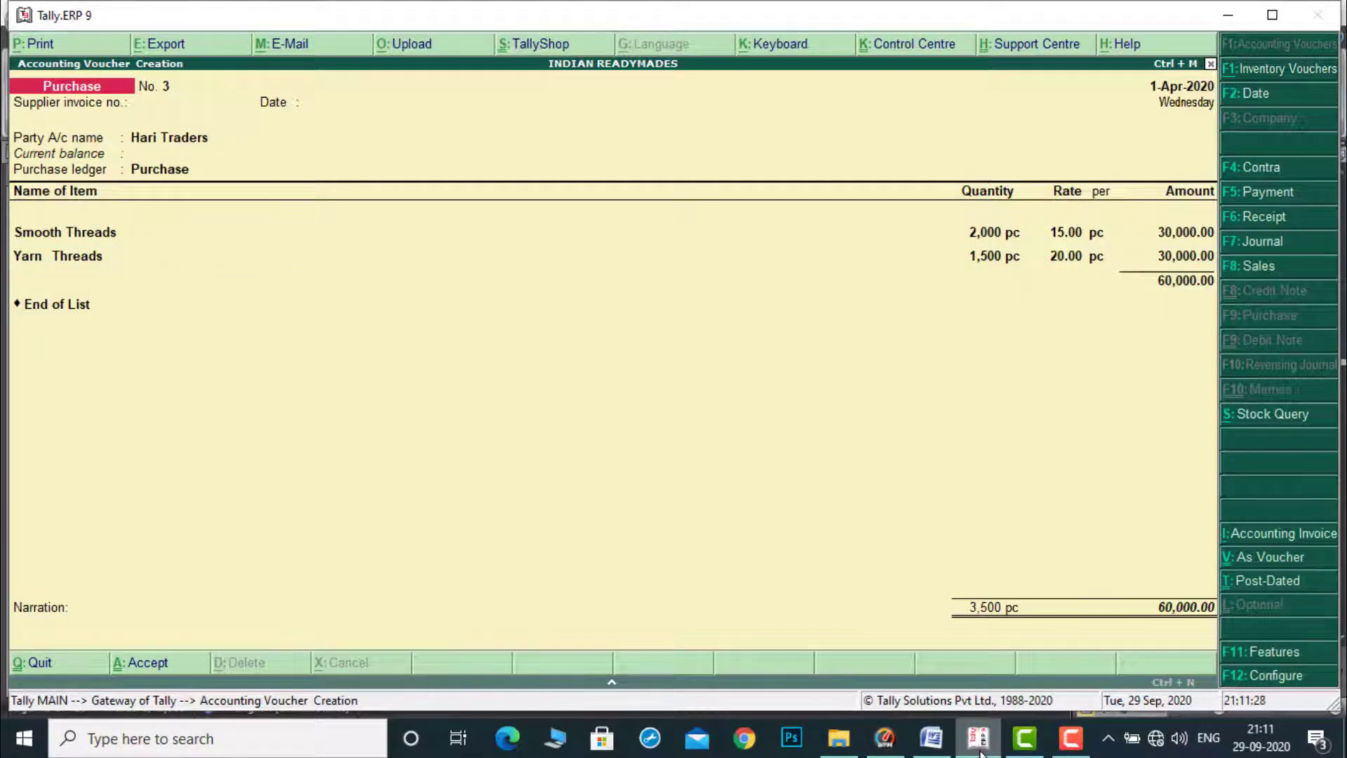
pyautogui.press('Return')
pyautogui.press('Return')
pyautogui.press('Return')
pyautogui.press('Return')
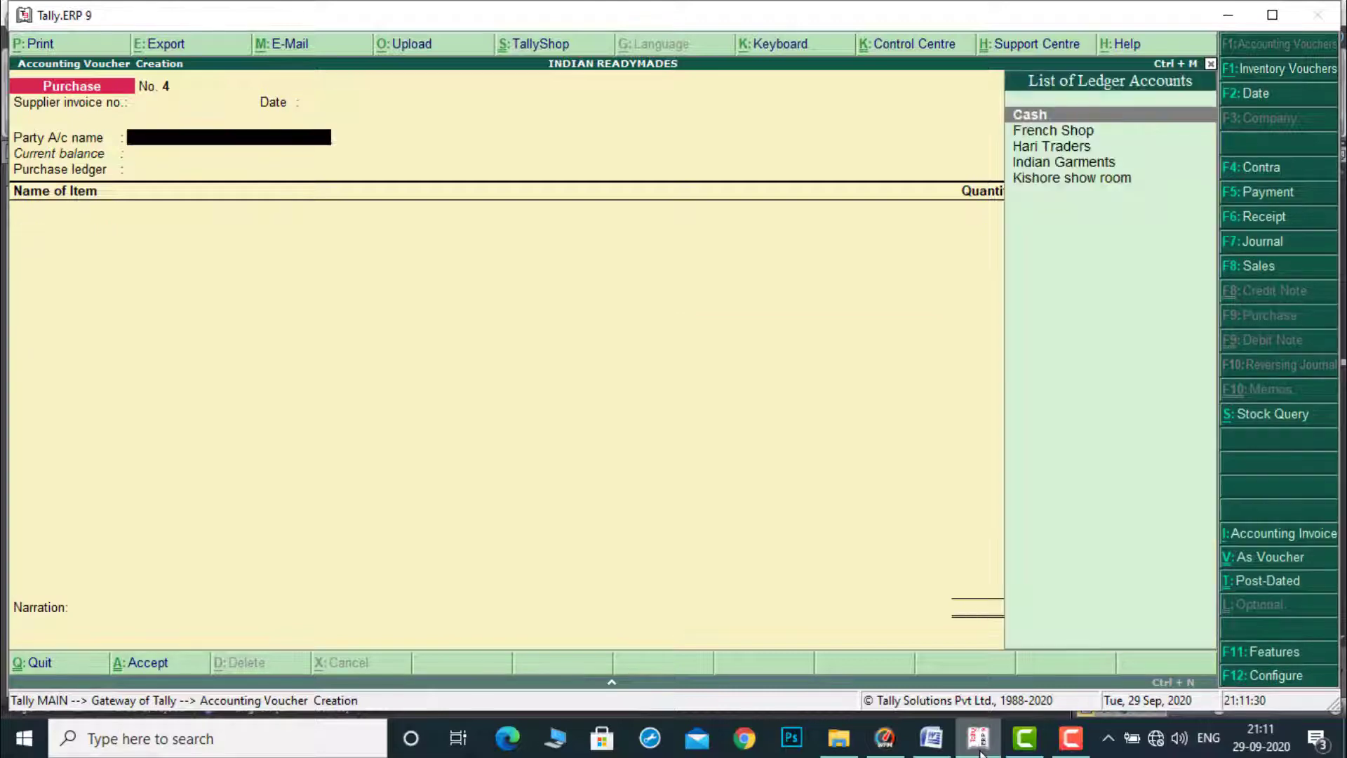
# Fill the fourth purchase voucher with Cash as party account, Purchase as purchase ledger and Caller material as the item.
pyautogui.press('Return')
pyautogui.press('Return')
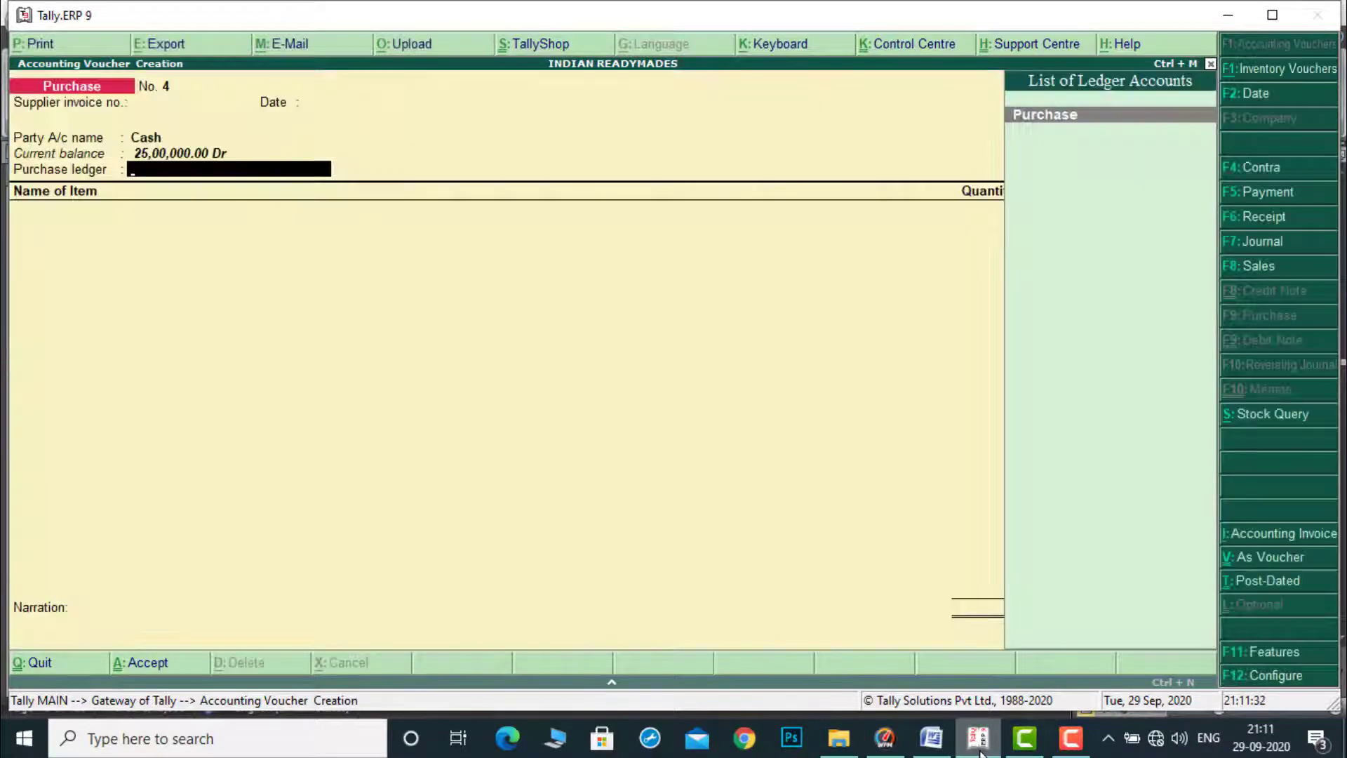
pyautogui.press('Return')
pyautogui.press('Down')
pyautogui.press('Return')
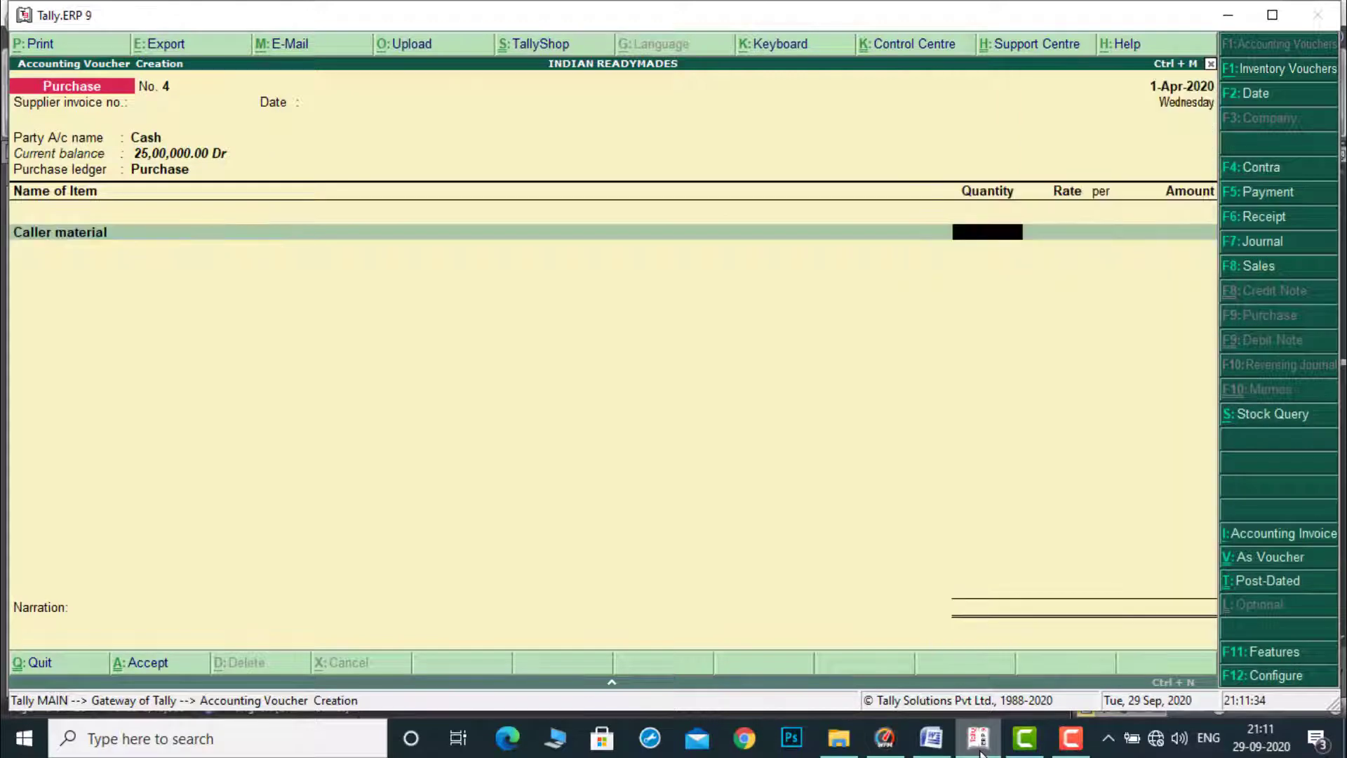
# Set the Caller material quantity to 2,000 pc and its rate to 30, checking the rate in Word.
pyautogui.write('2000')
pyautogui.press('Return')
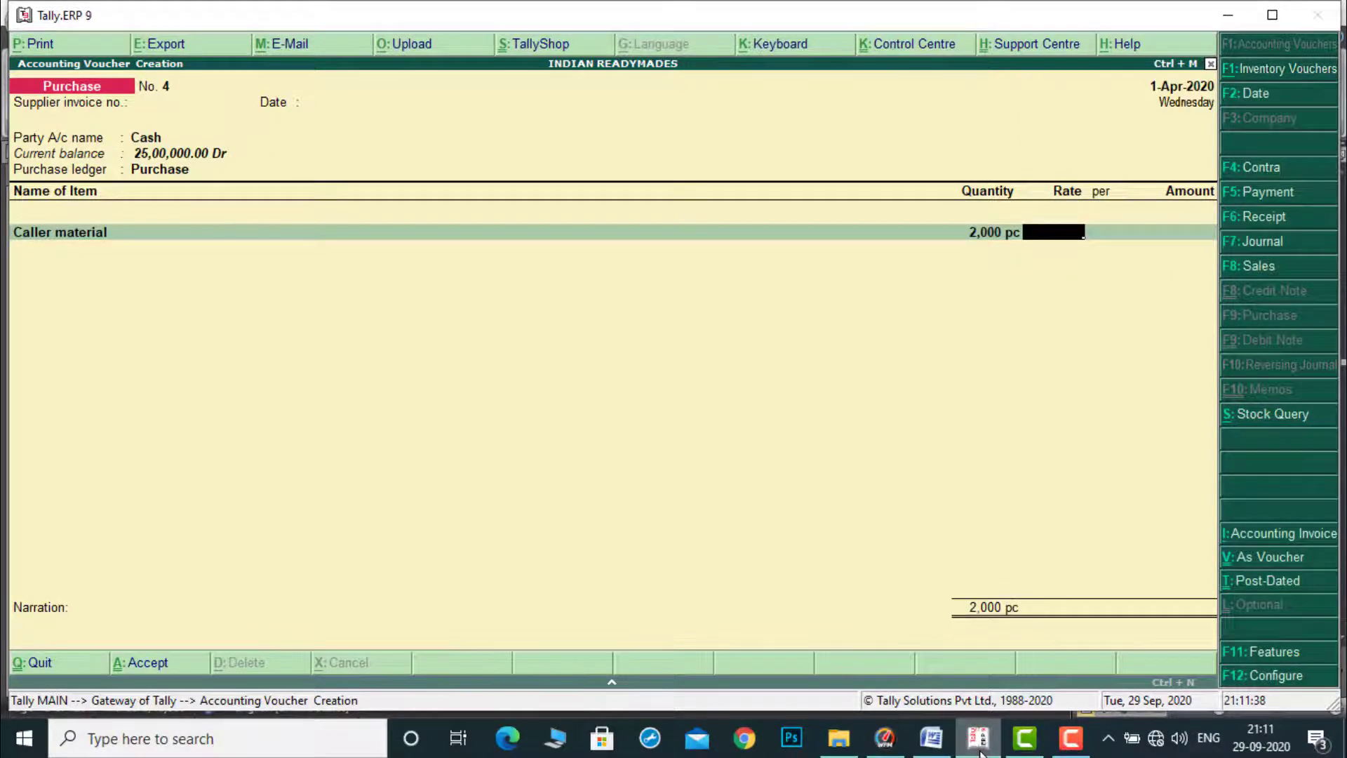
pyautogui.click(980, 744)
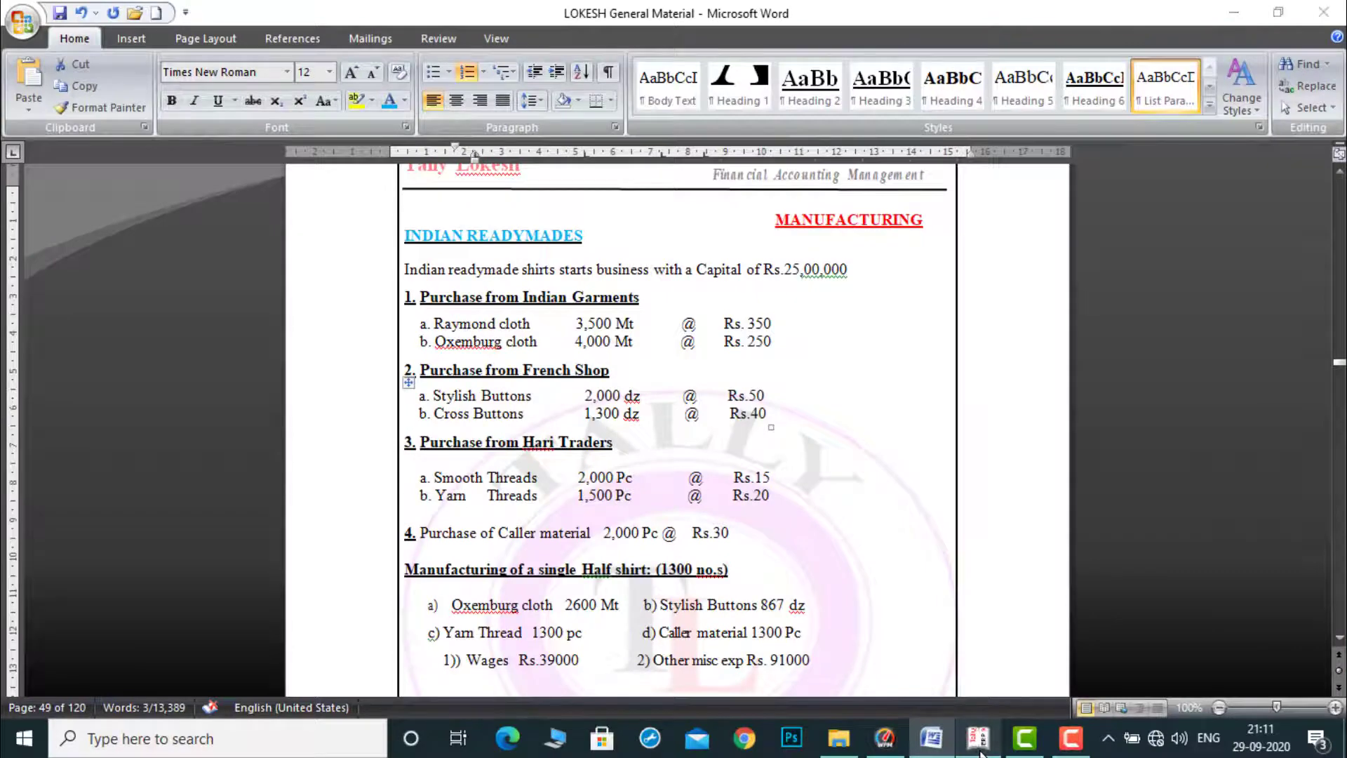
pyautogui.click(980, 744)
pyautogui.write('30')
pyautogui.press('Return')
pyautogui.press('Return')
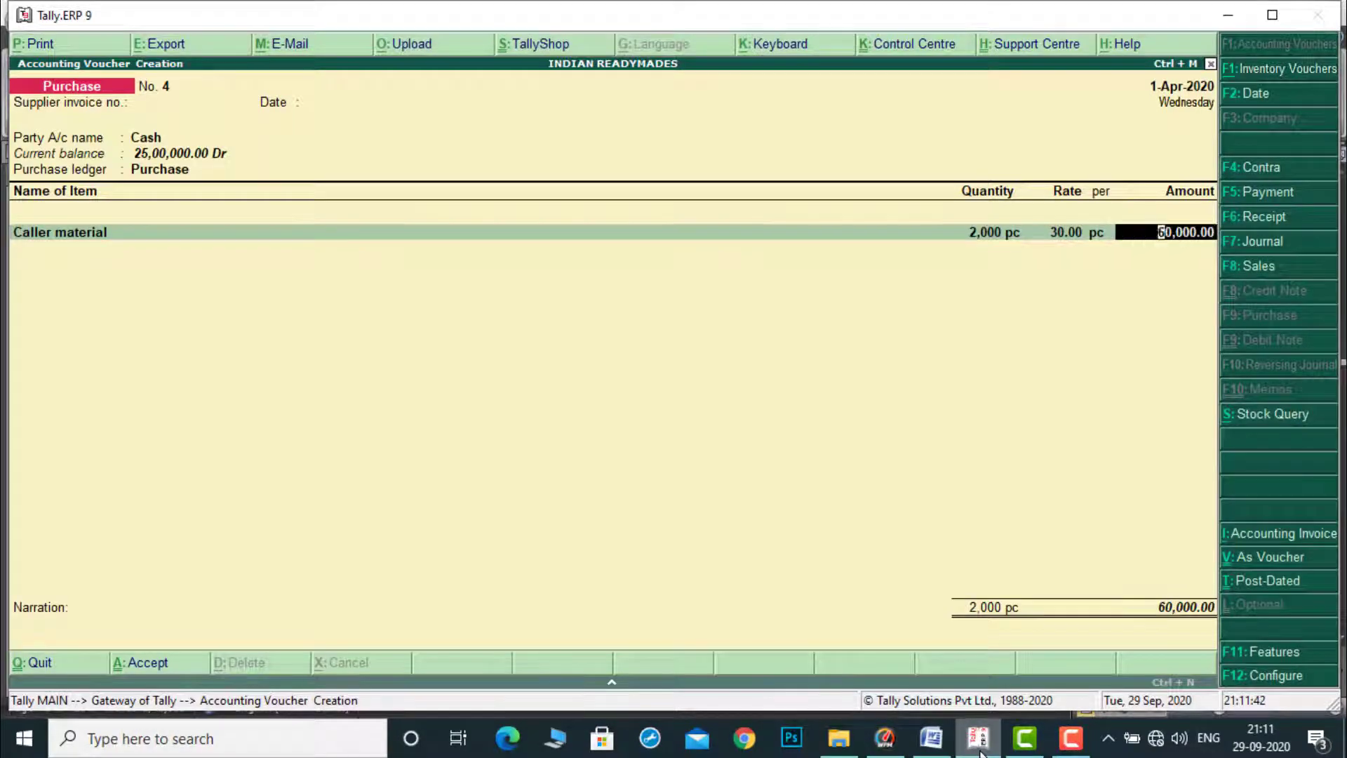
# End the item list, save the cash purchase voucher without a narration and return to the Gateway of Tally.
pyautogui.press('Return')
pyautogui.press('Return')
pyautogui.press('Return')
pyautogui.press('Return')
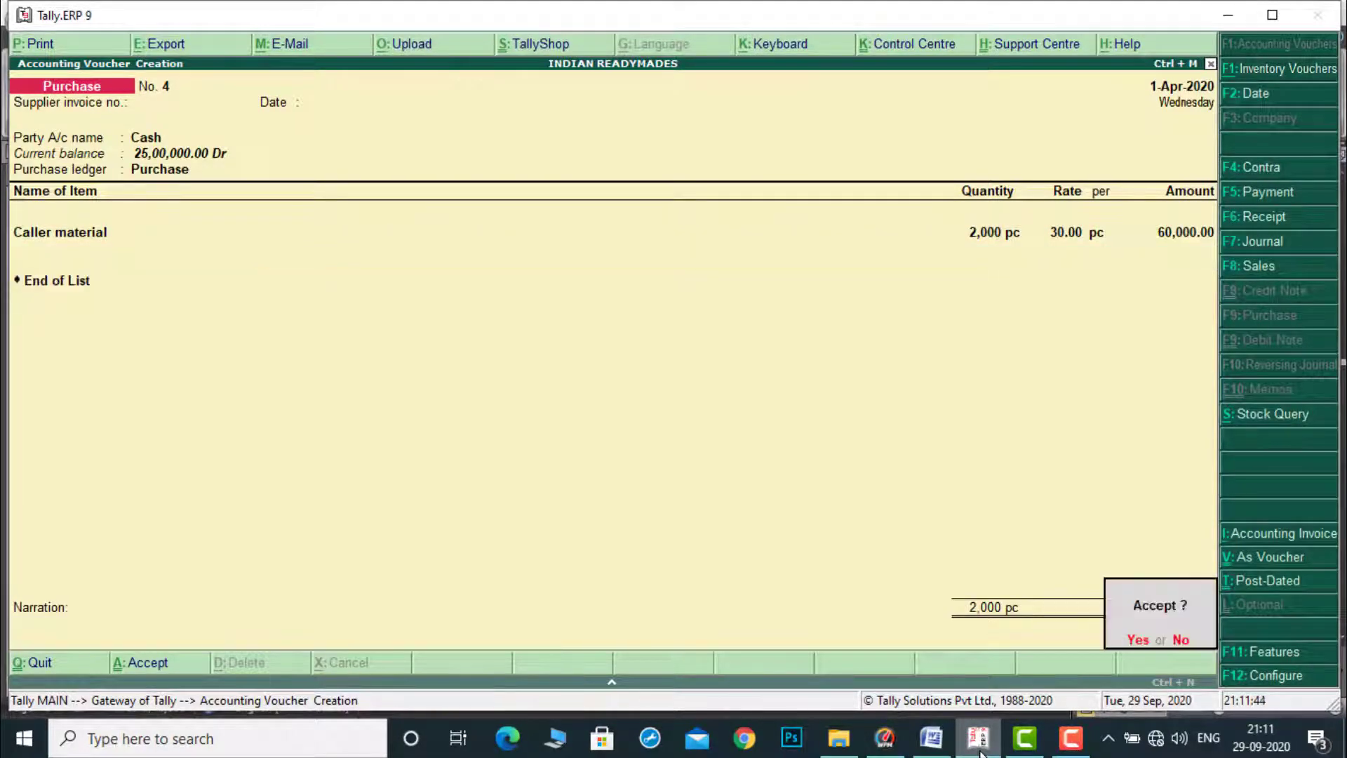
pyautogui.press('Return')
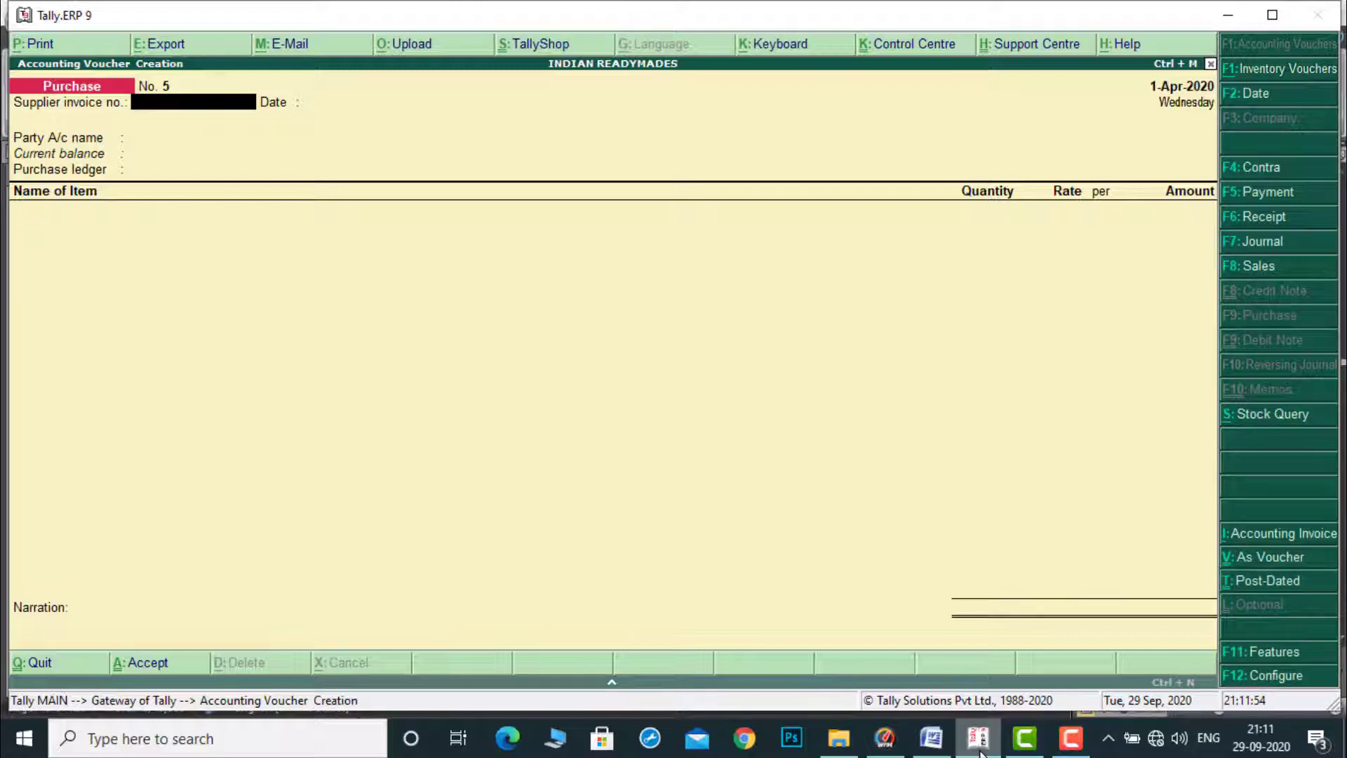
pyautogui.press('Escape')
pyautogui.press('Return')
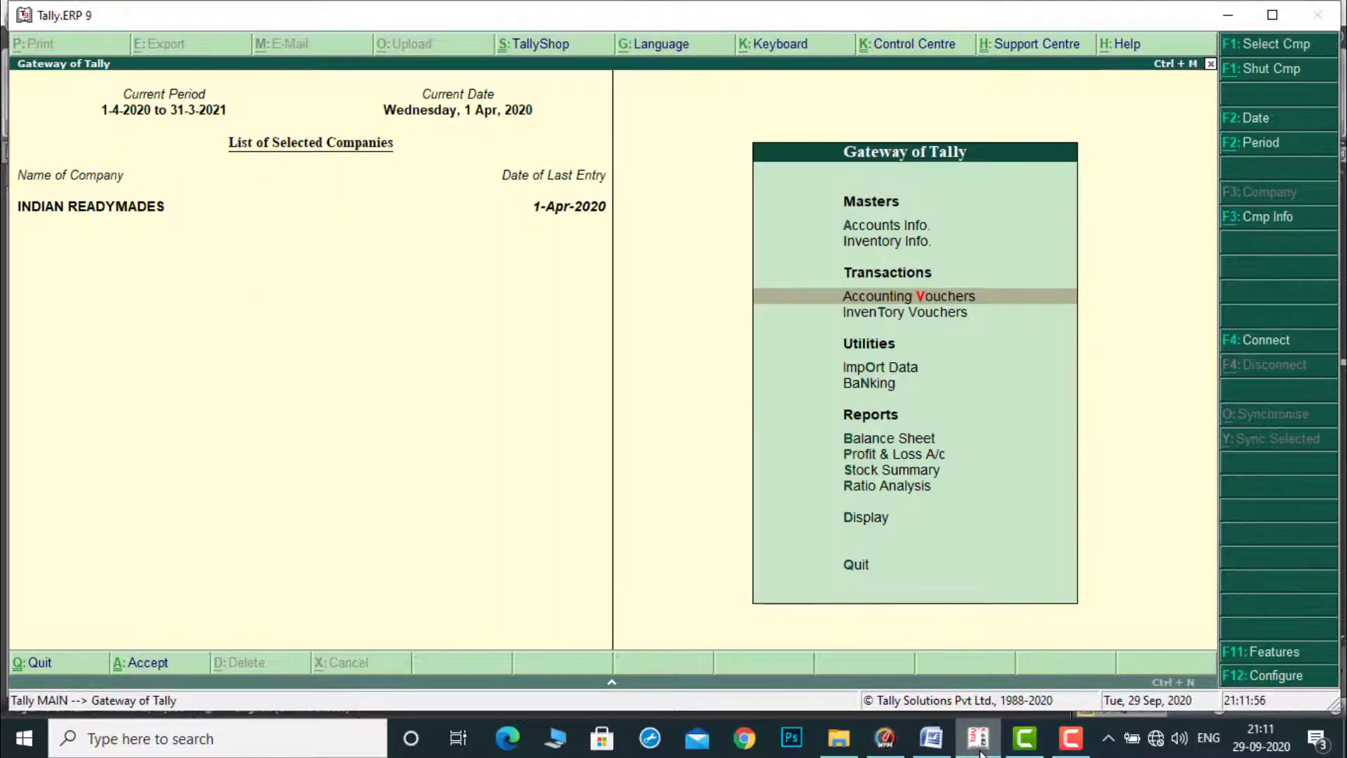
# Start creating a new voucher type in the accounts masters and name it Manufacturing.
pyautogui.press('Up')
pyautogui.press('Up')
pyautogui.press('Return')
pyautogui.press('Down')
pyautogui.press('Down')
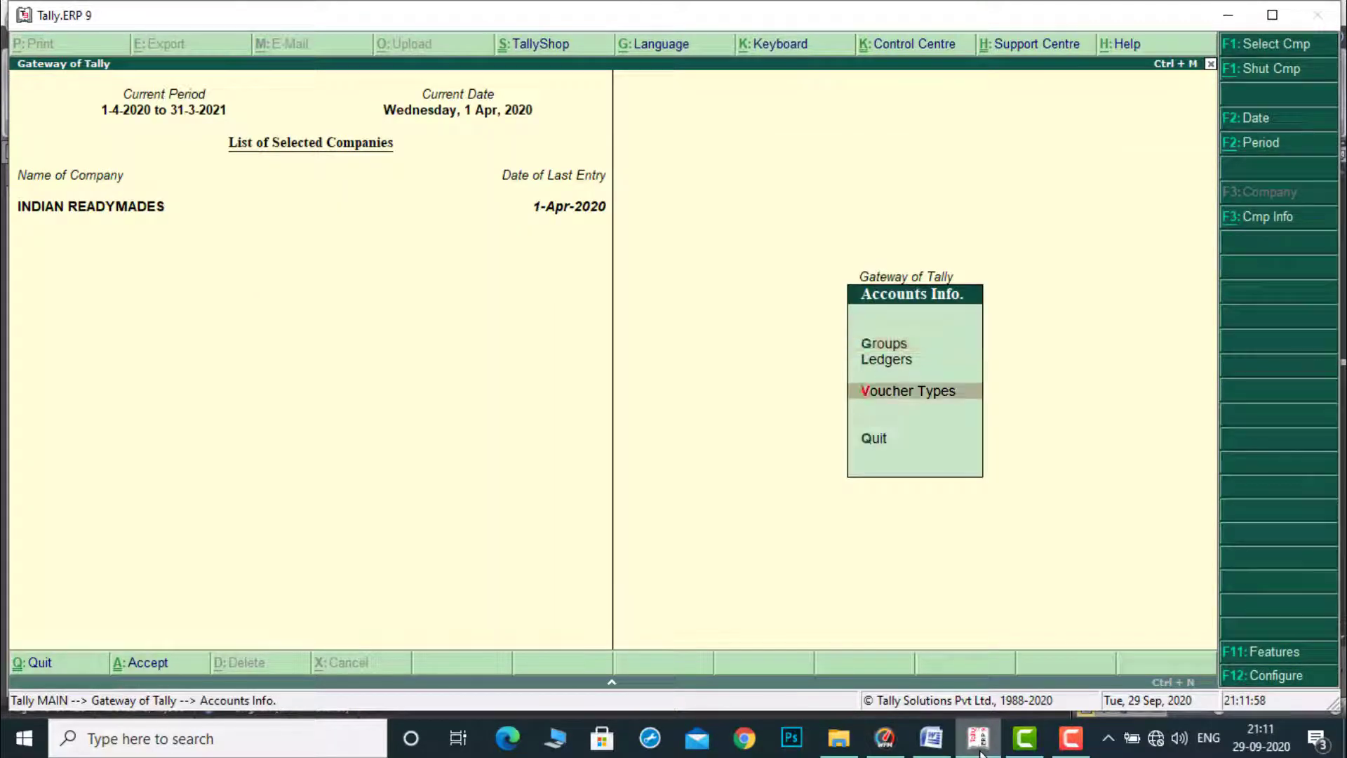
pyautogui.press('Return')
pyautogui.press('Return')
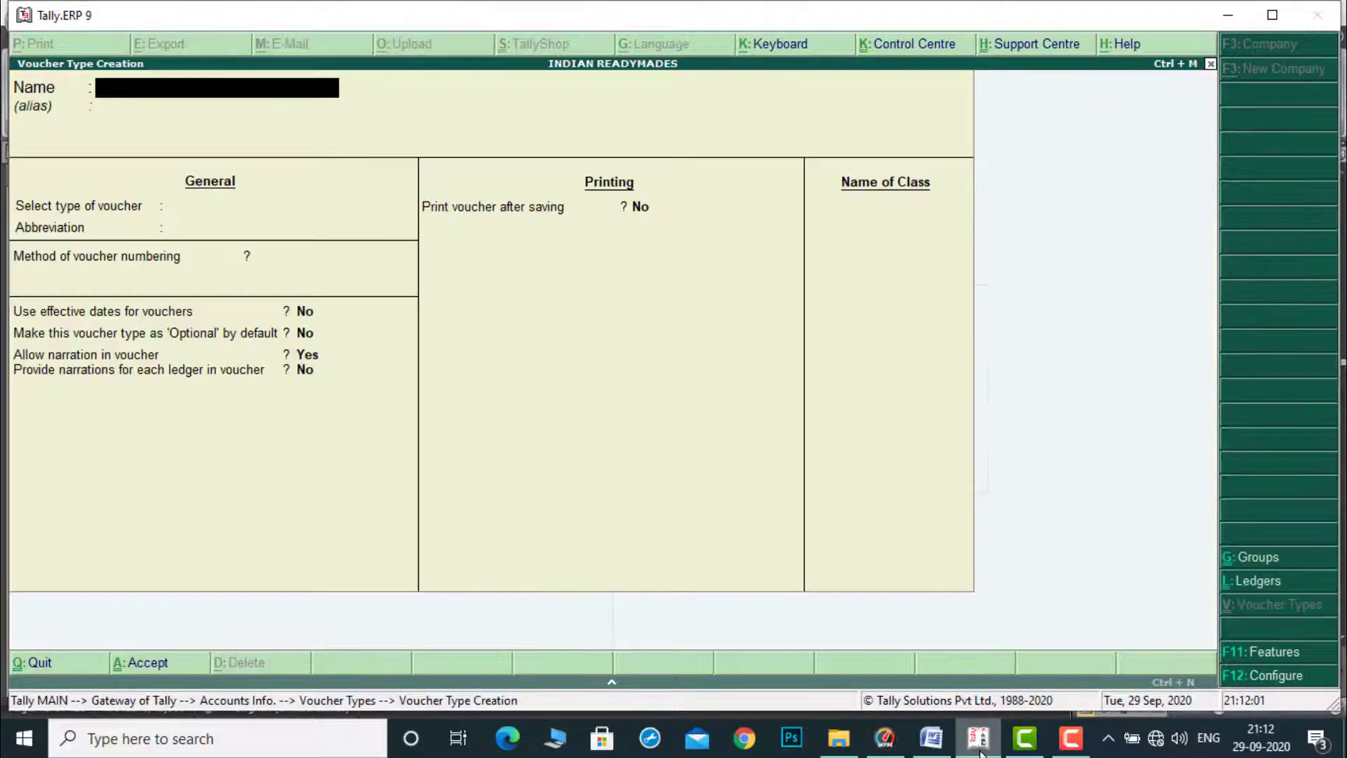
pyautogui.write('Man')
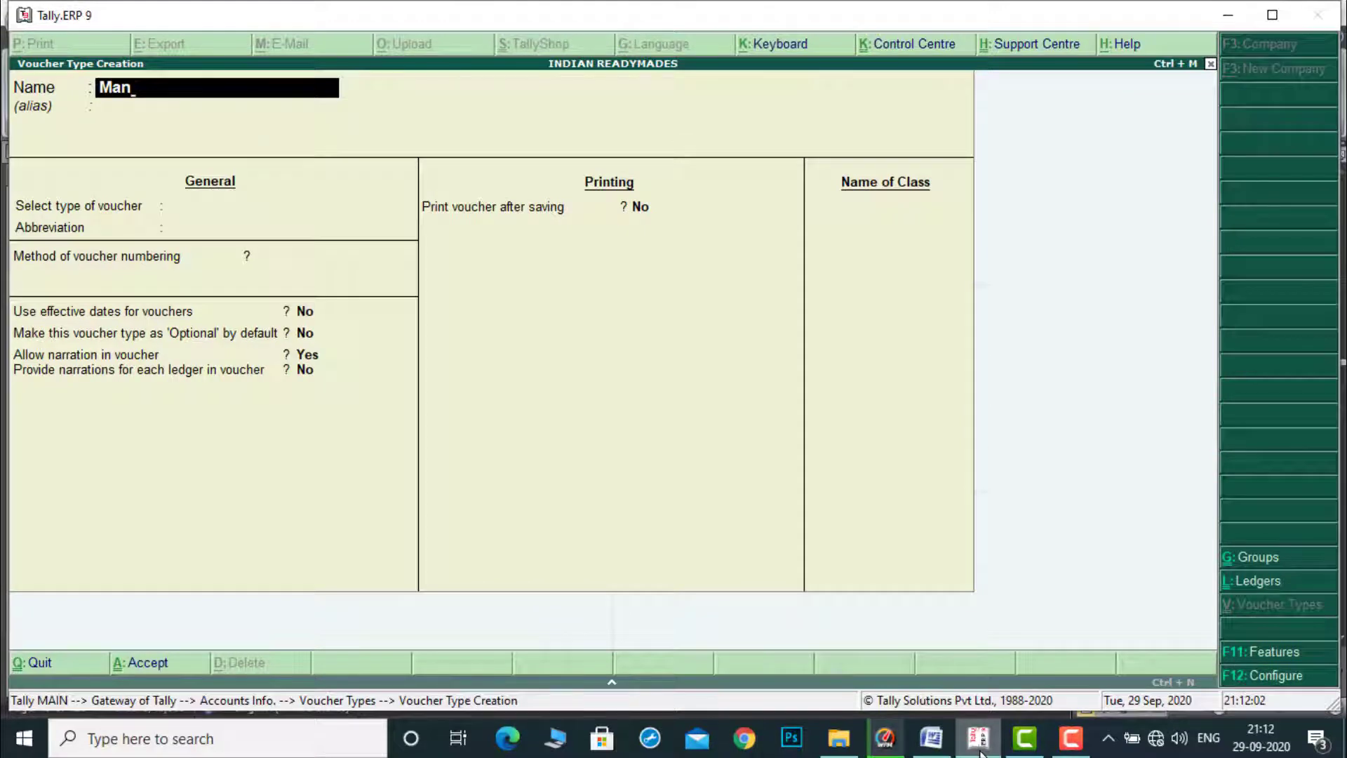
pyautogui.write('ufac')
pyautogui.press('BackSpace')
pyautogui.write('facturing')
pyautogui.press('Return')
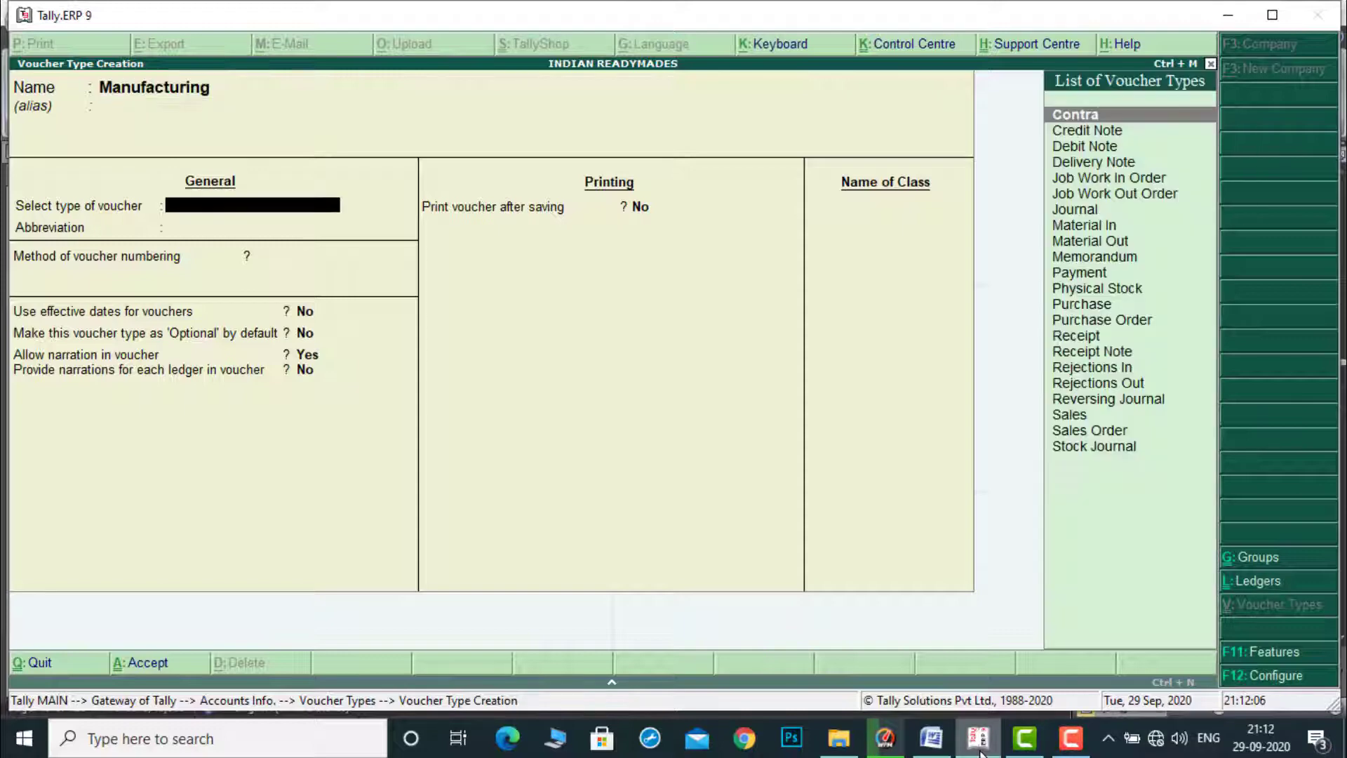
# Set the type of voucher to Stock Journal, keeping the abbreviation Stk Jrnl, automatic numbering and the other default options.
pyautogui.write('St')
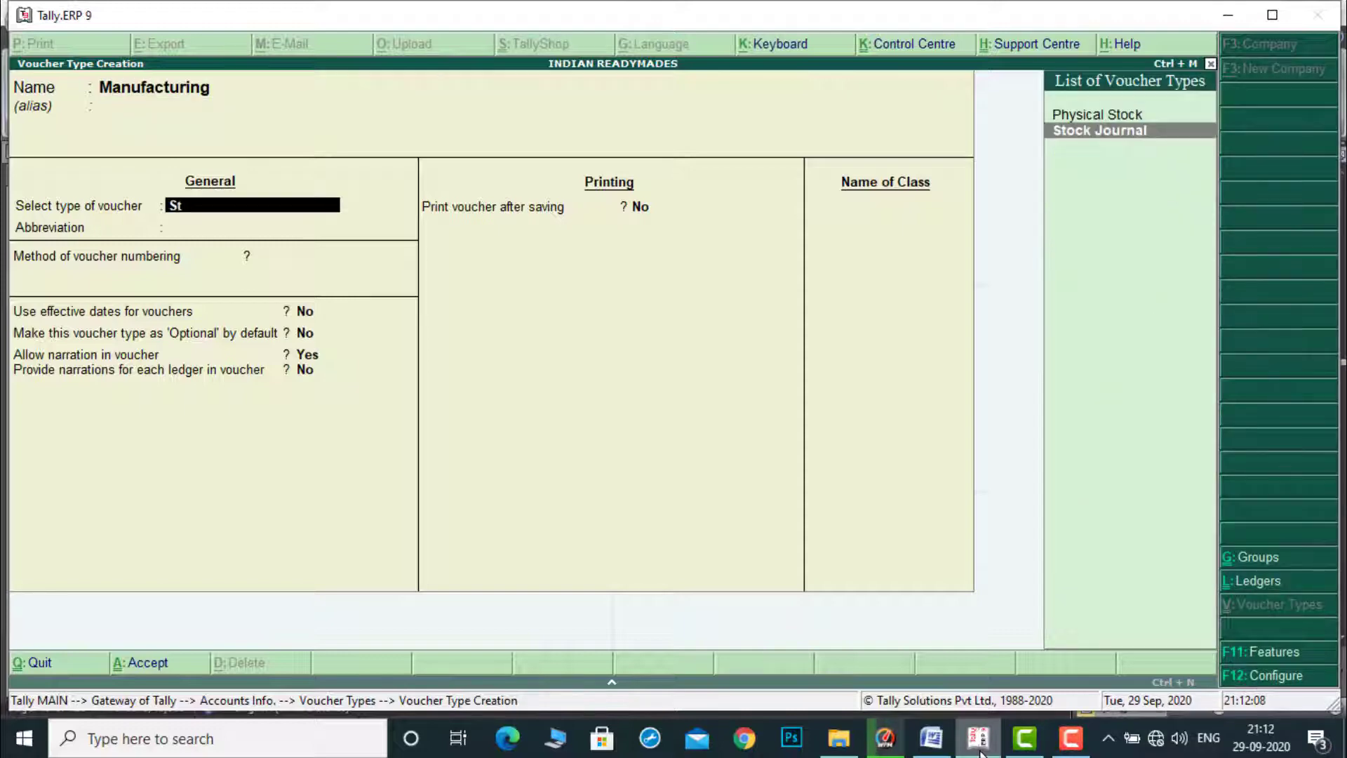
pyautogui.press('Return')
pyautogui.press('Return')
pyautogui.press('Return')
pyautogui.press('Return')
pyautogui.press('Return')
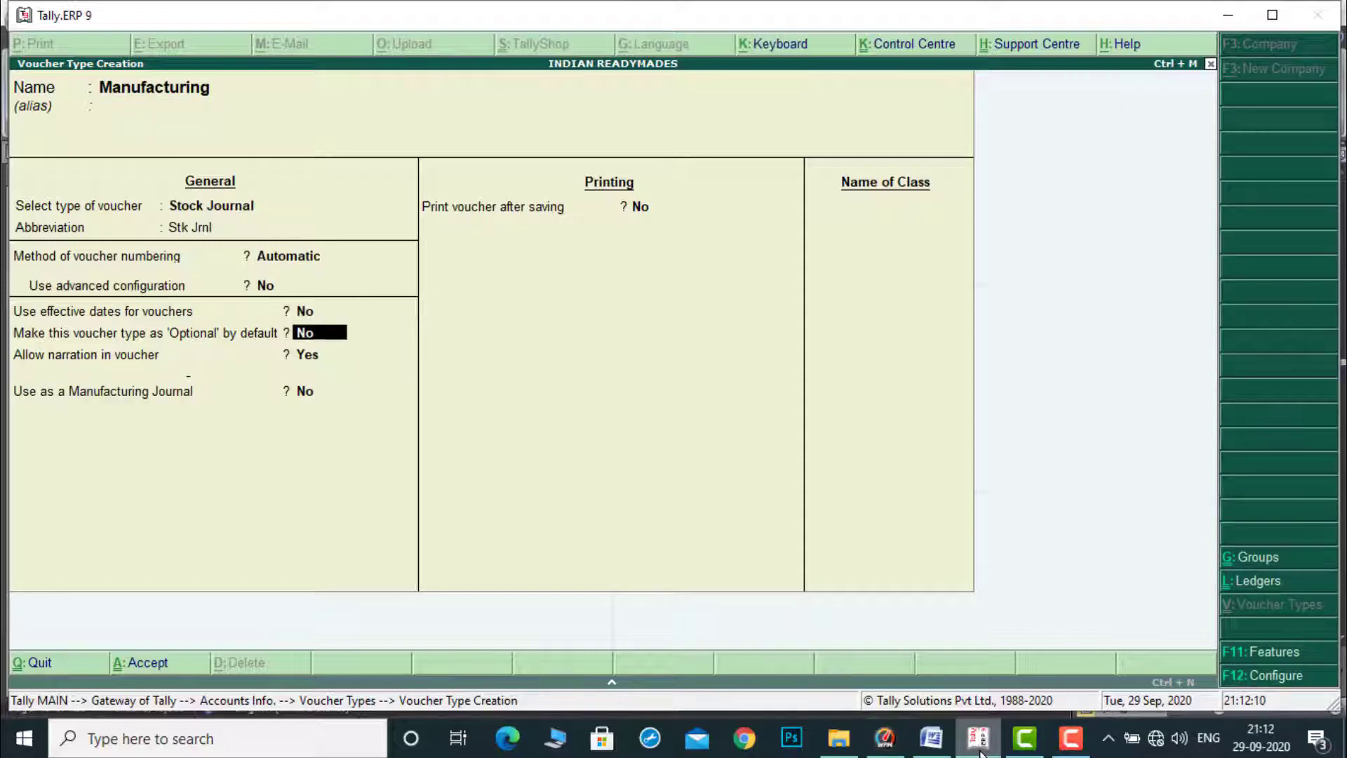
pyautogui.press('Return')
pyautogui.press('Return')
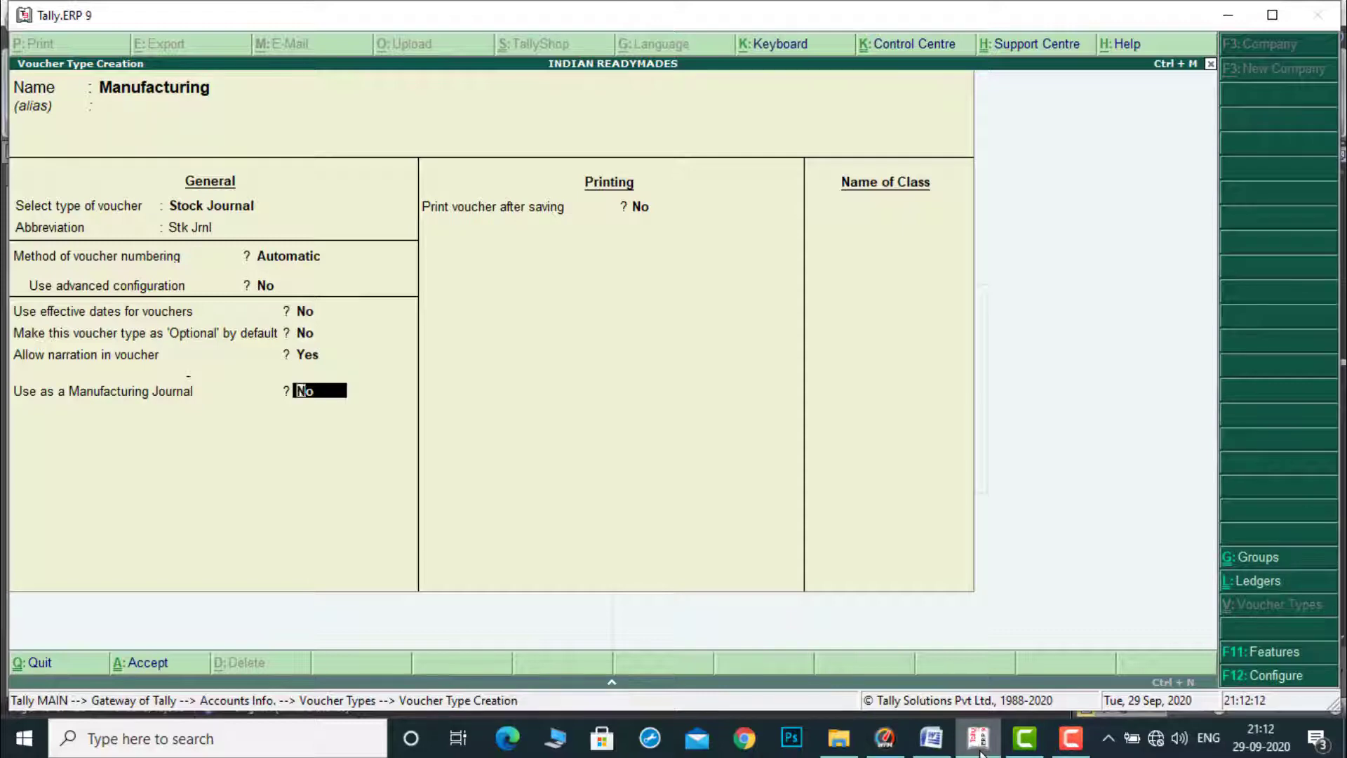
# Enable use as a Manufacturing Journal, save the voucher type and return to the Gateway of Tally.
pyautogui.write('y')
pyautogui.press('Return')
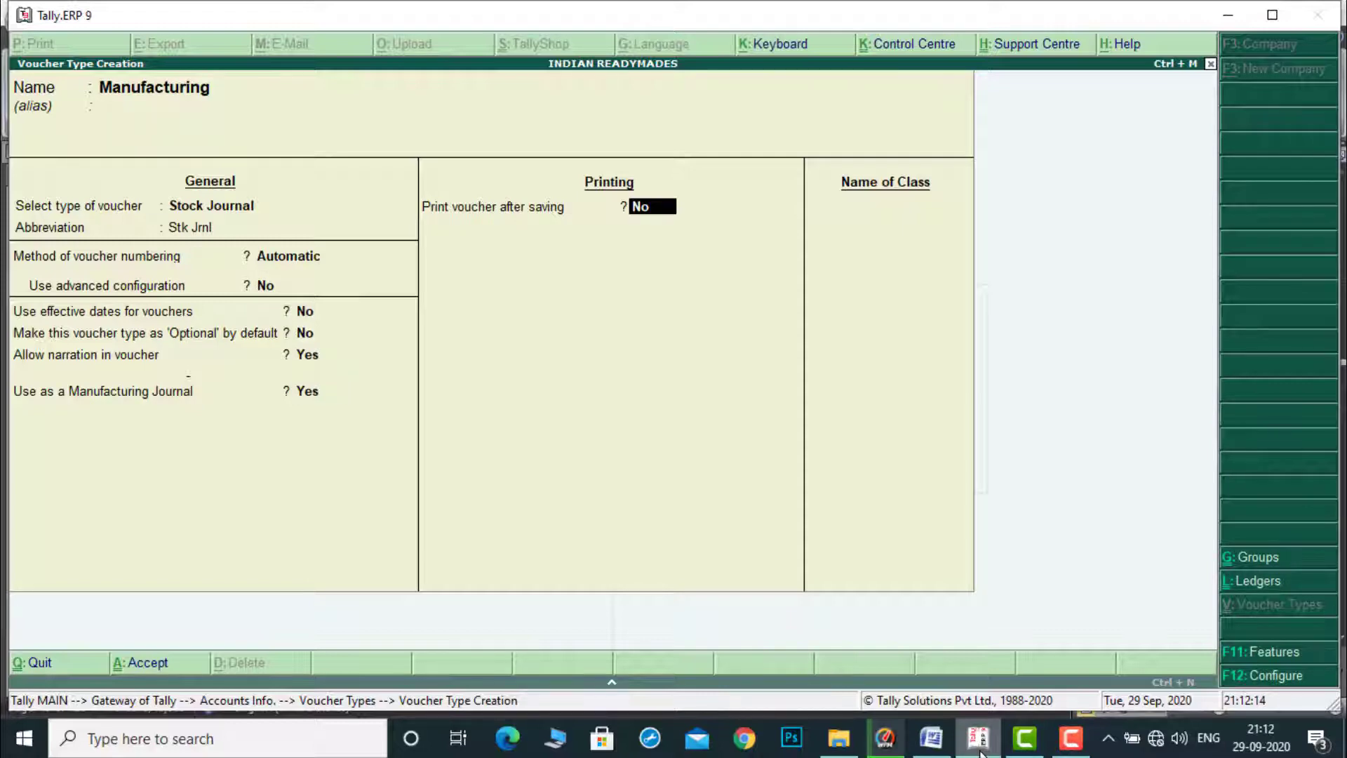
pyautogui.press('Return')
pyautogui.press('Return')
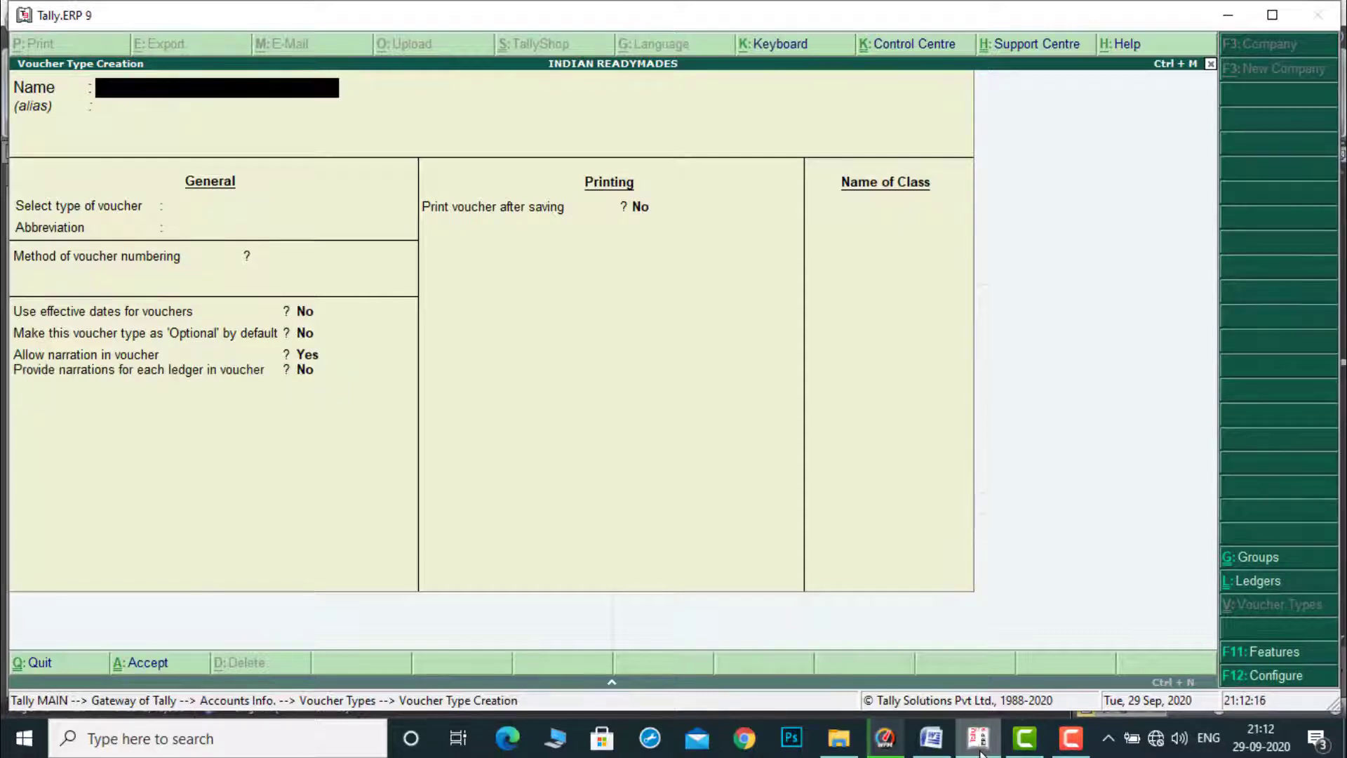
pyautogui.press('Escape')
pyautogui.press('Return')
pyautogui.press('Escape')
pyautogui.press('Escape')
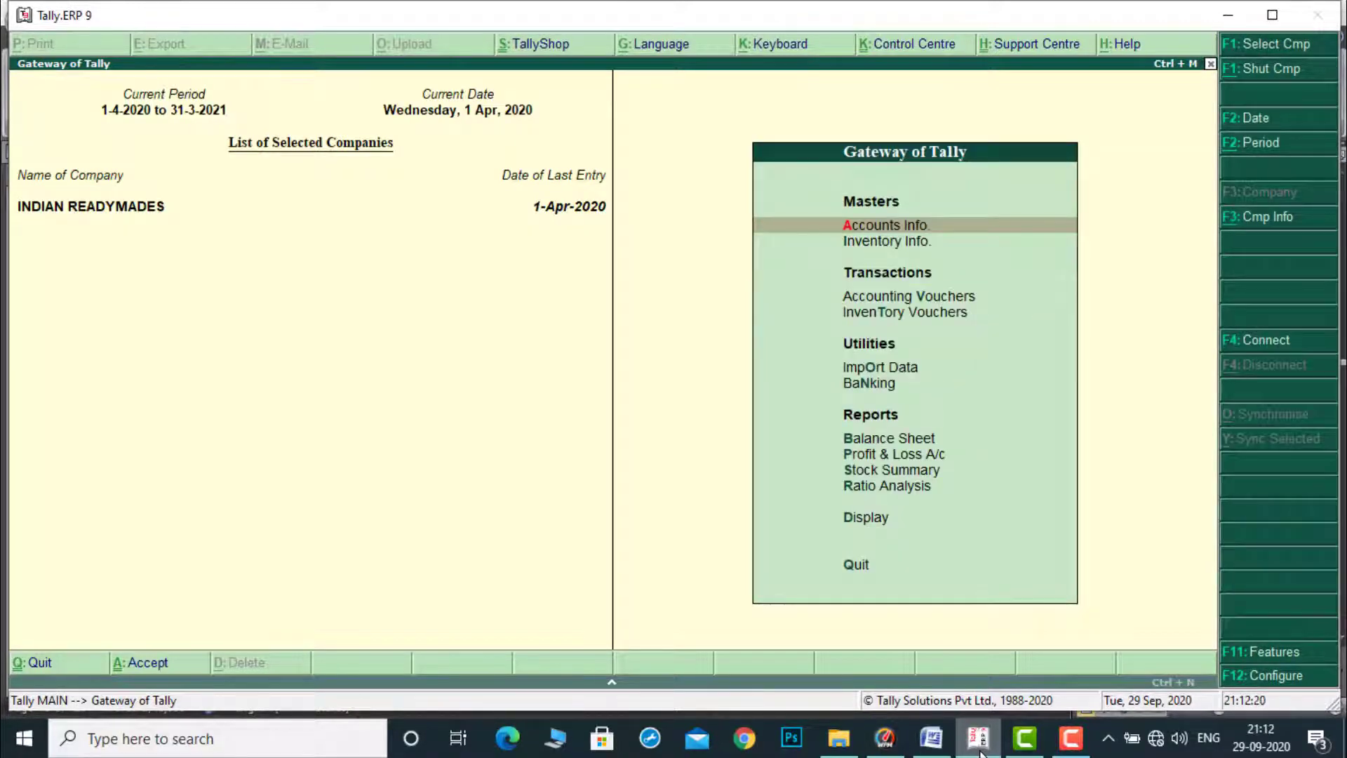
# Start a new inventory voucher and change its voucher type from Stock Journal to Manufacturing.
pyautogui.press('Down')
pyautogui.press('Down')
pyautogui.press('Down')
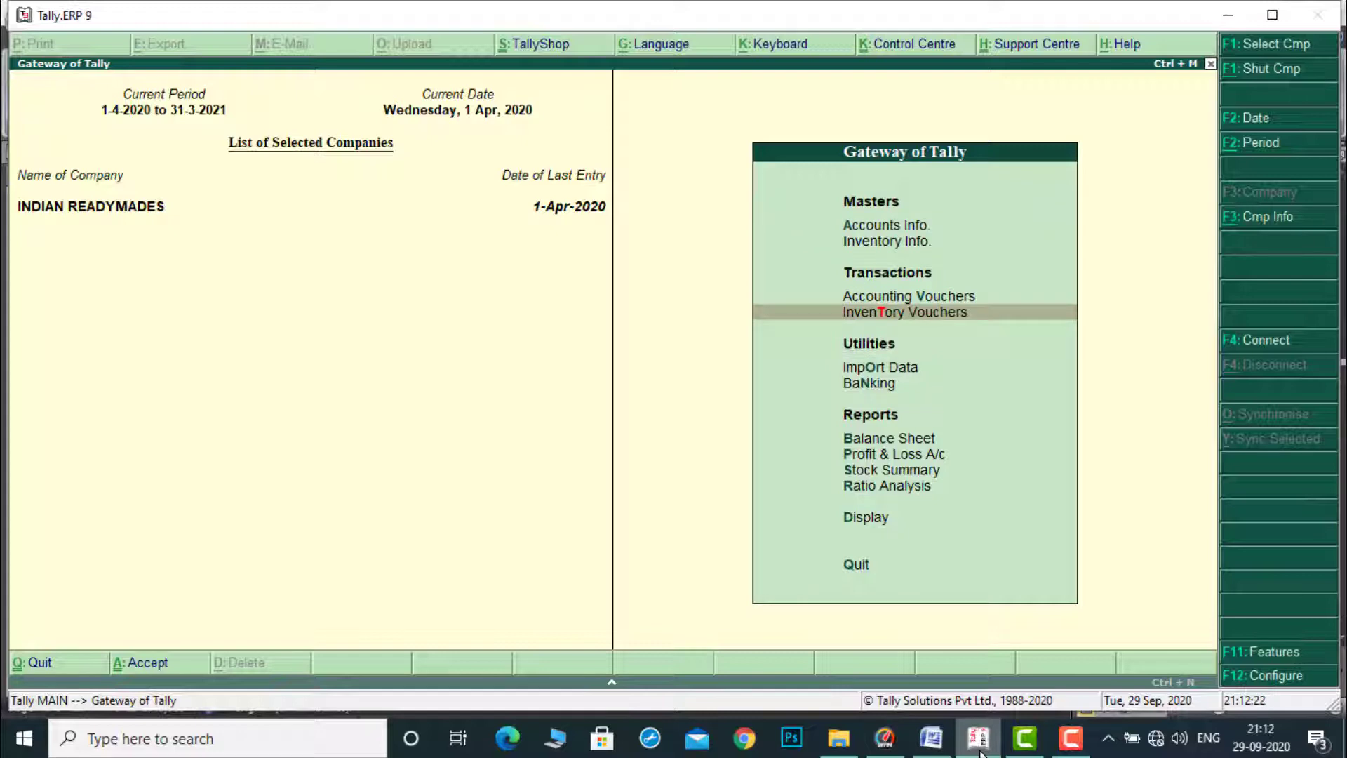
pyautogui.press('Return')
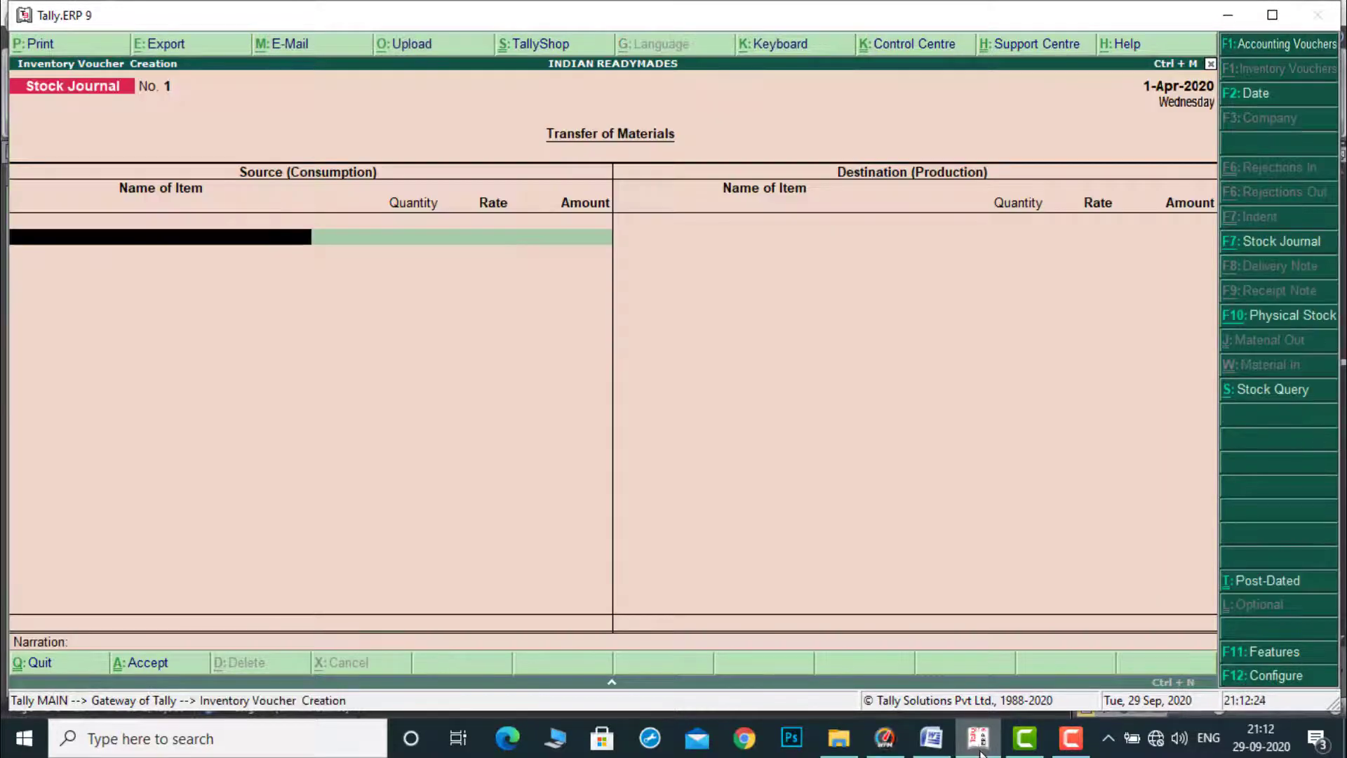
pyautogui.click(1284, 251)
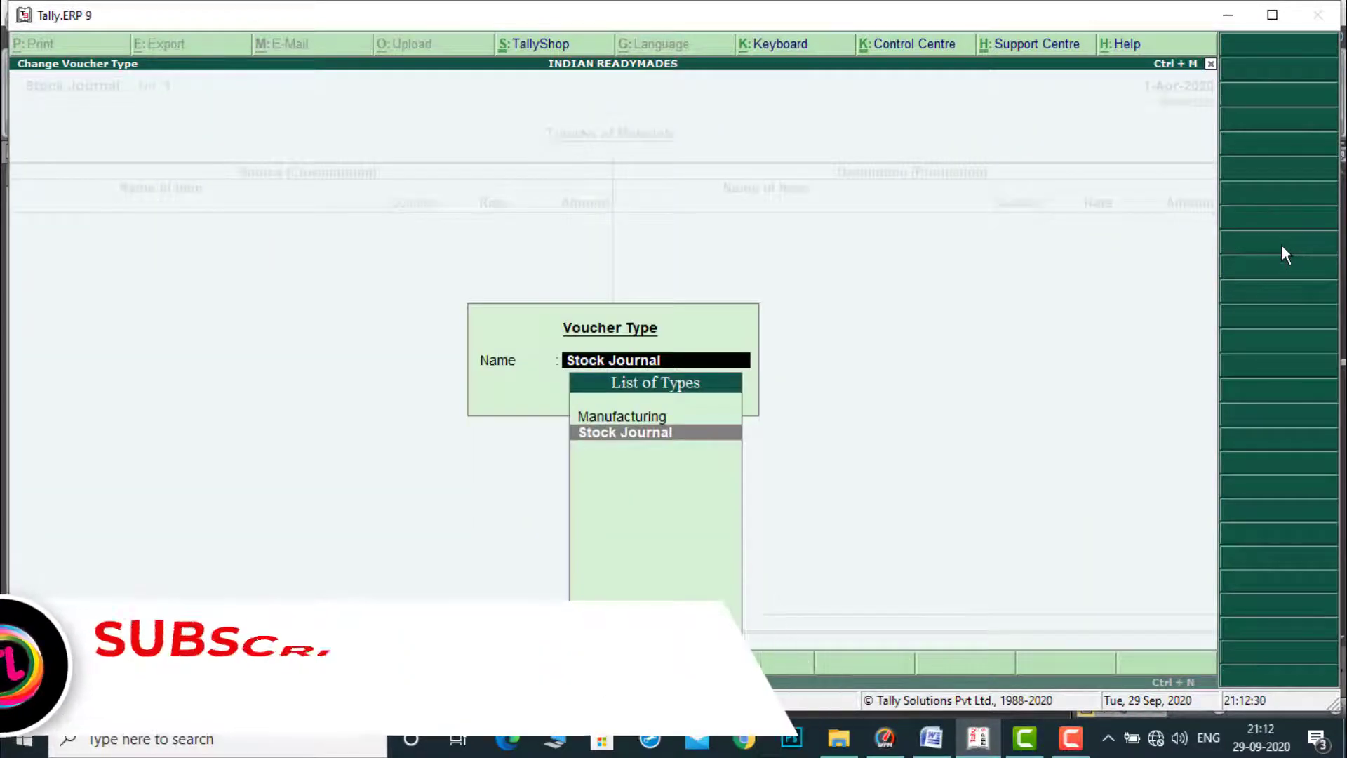
pyautogui.press('Up')
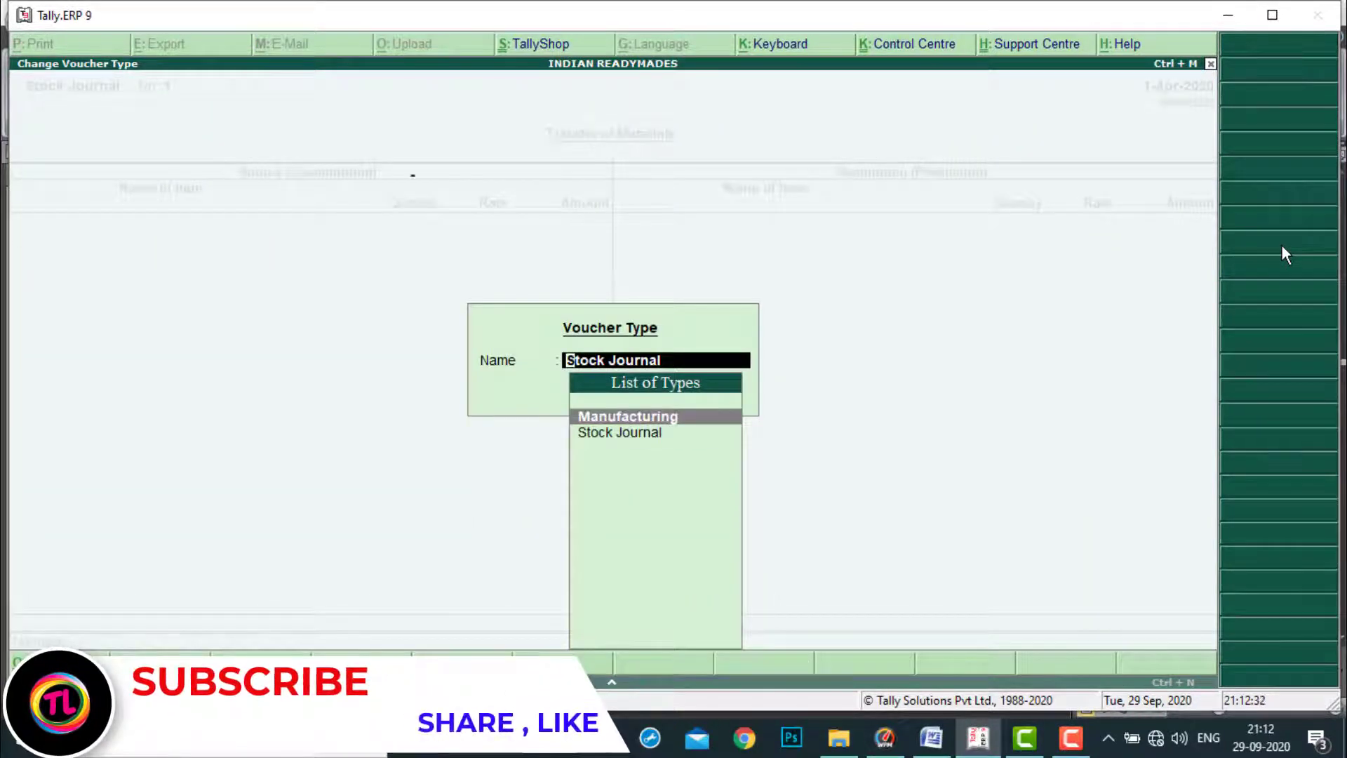
pyautogui.press('Return')
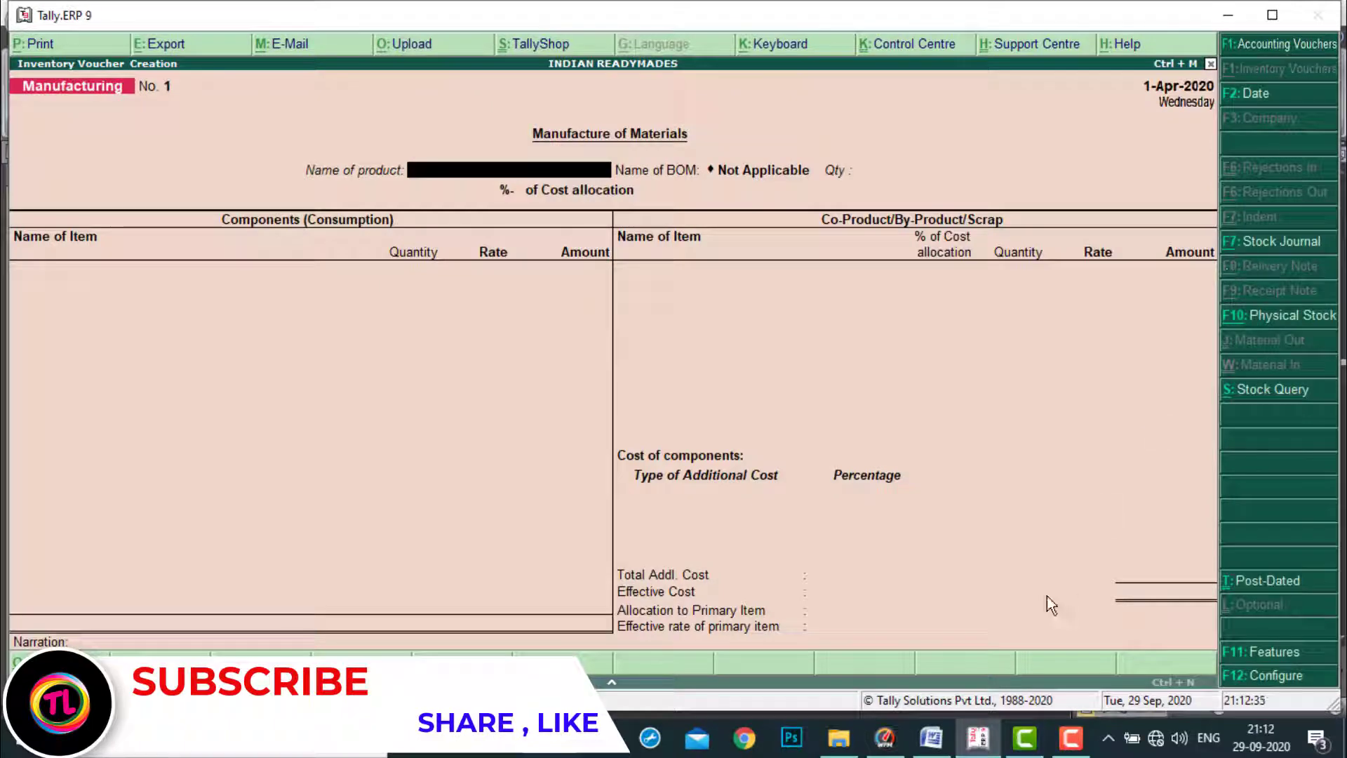
# Check the half shirt exercise in the Word document, then enter Half shirts as the manufactured product in Tally with a quantity of 1300 nos.
pyautogui.click(975, 736)
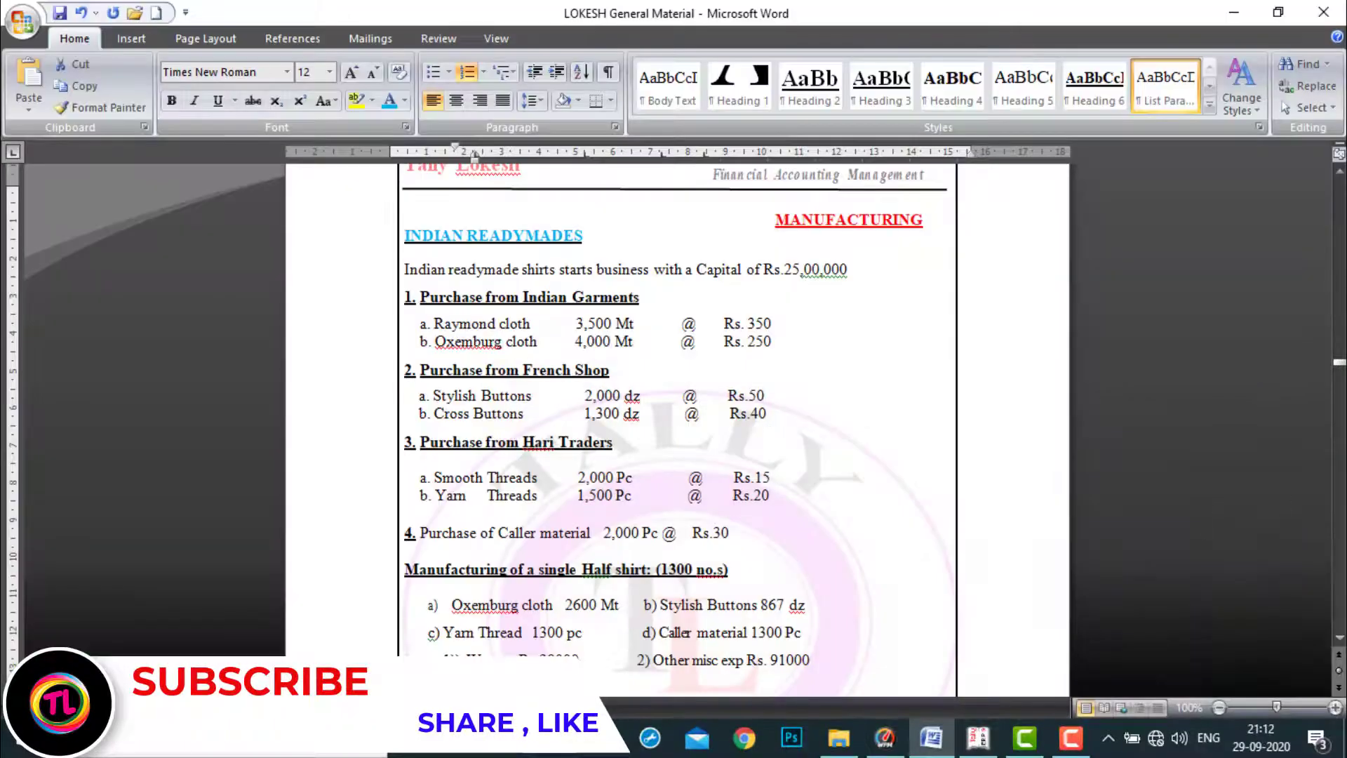
pyautogui.scroll(-3, 1338, 649)
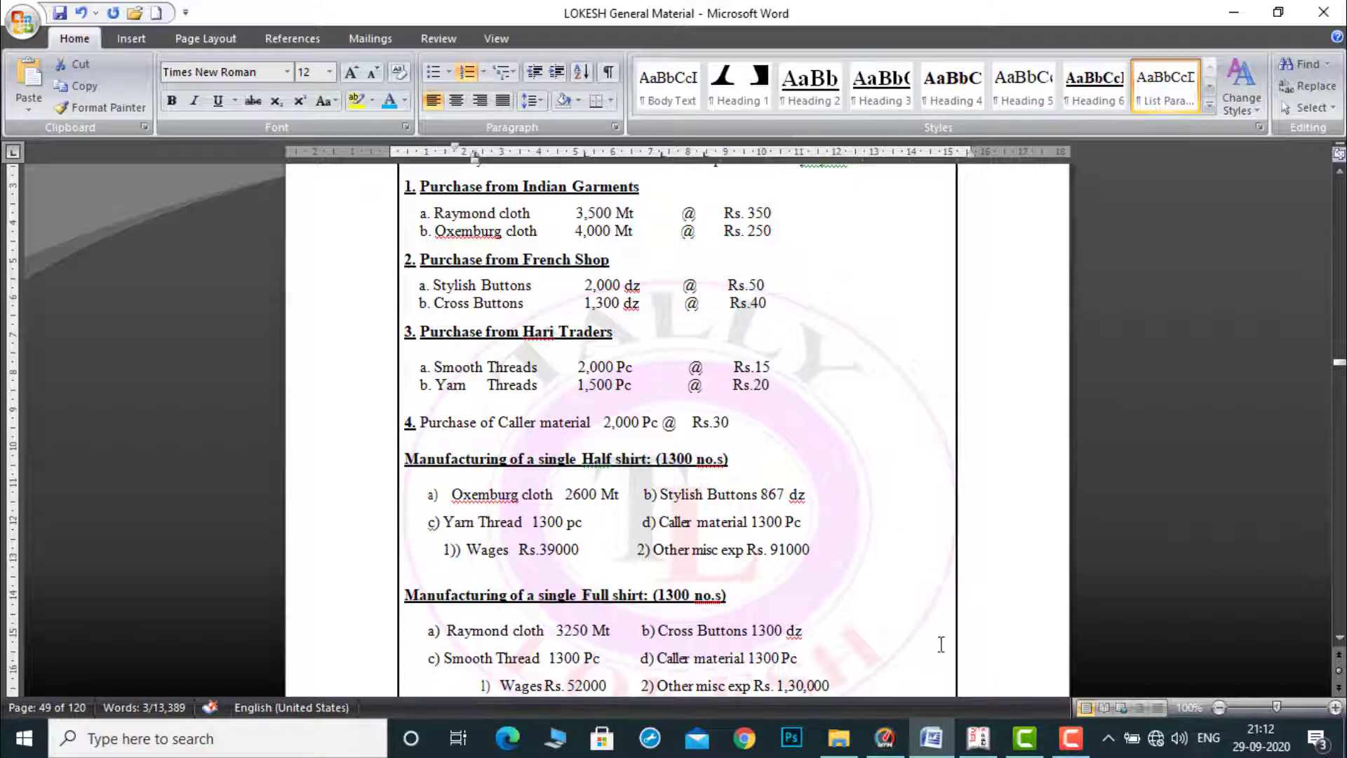
pyautogui.click(979, 744)
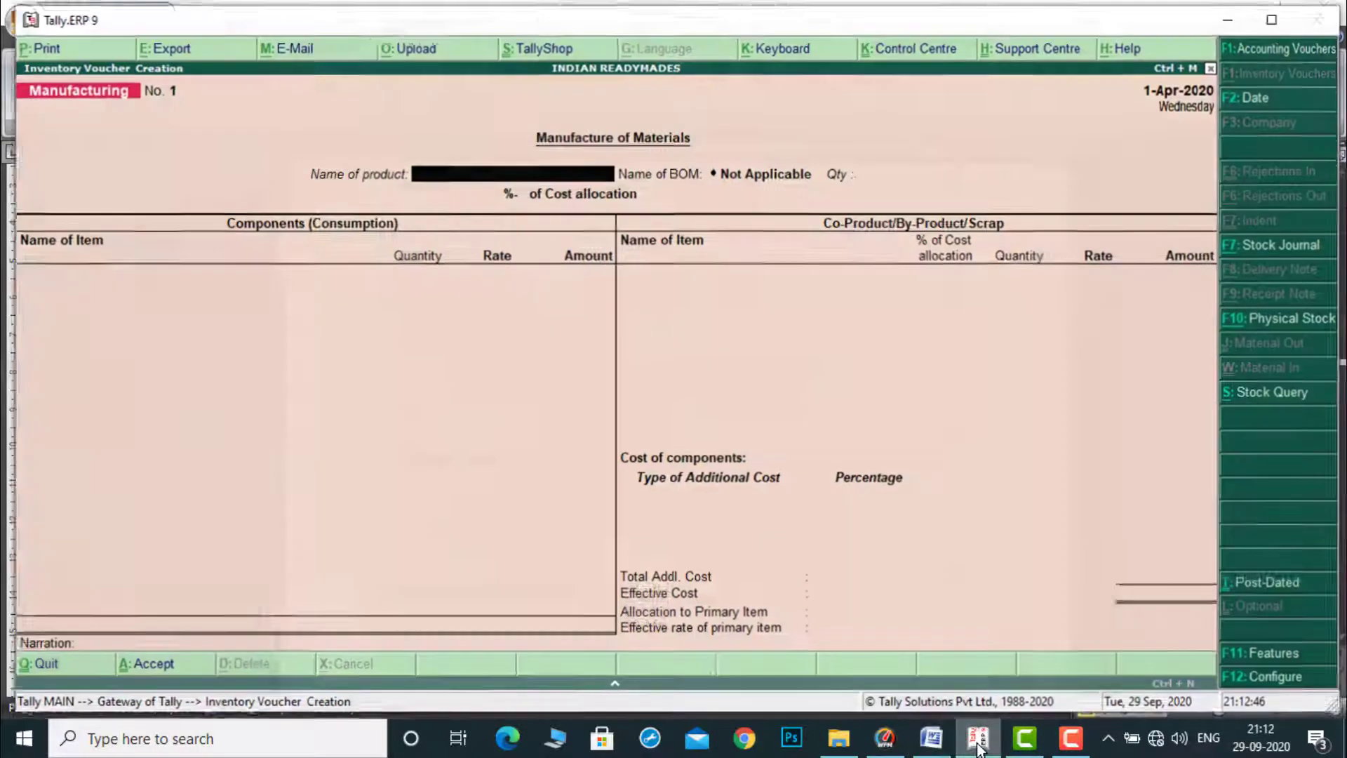
pyautogui.write('H')
pyautogui.press('Return')
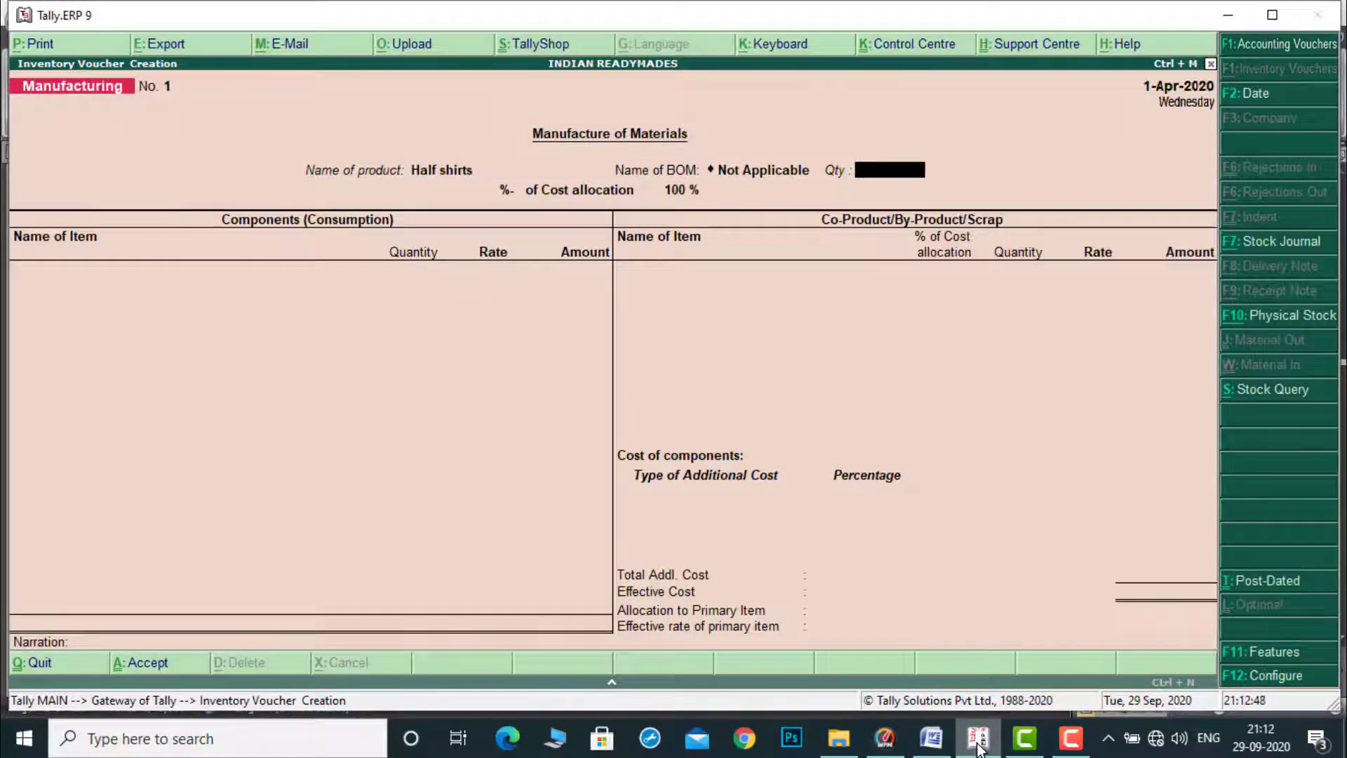
pyautogui.write('1300')
pyautogui.press('Return')
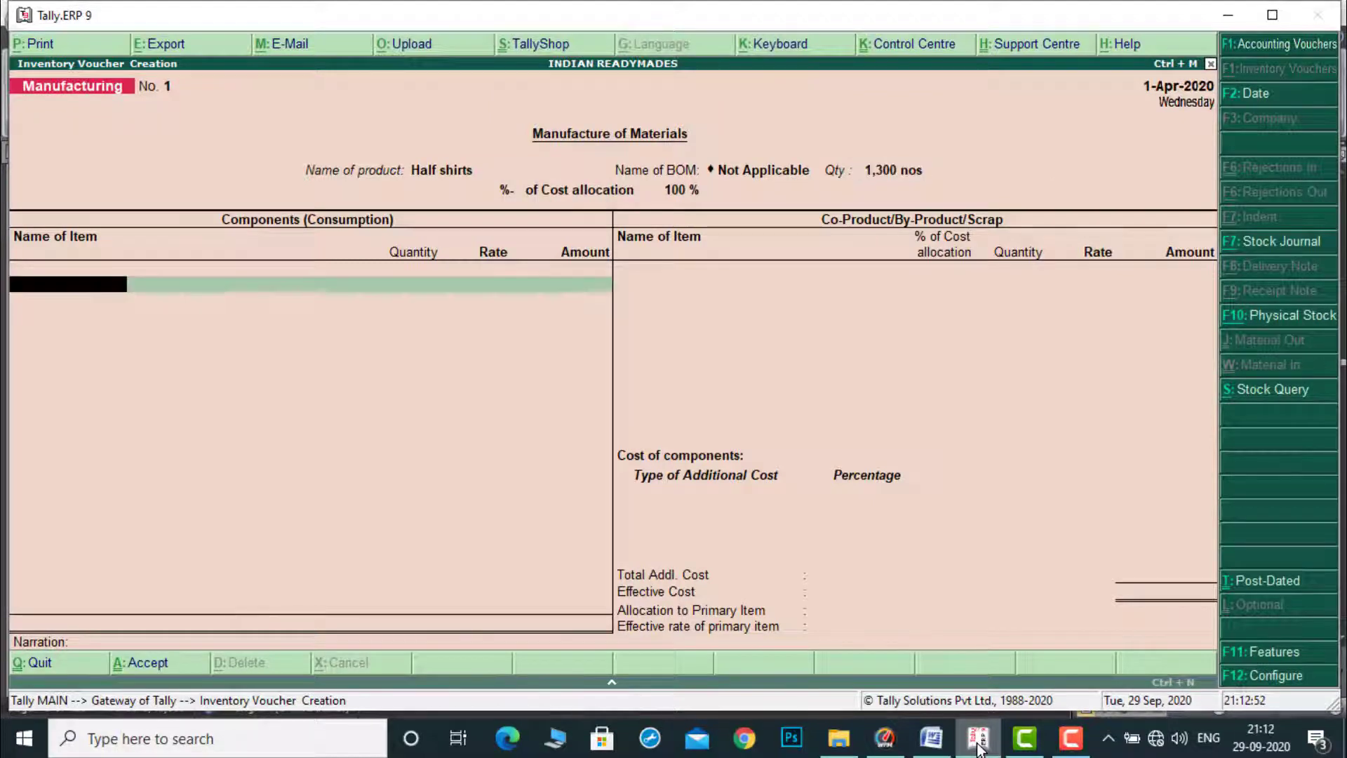
# Add Oxemburg cloth as the first consumed component with a quantity of 2600 mt, accepting the 250.00/mt rate and amount.
pyautogui.write('O')
pyautogui.press('Return')
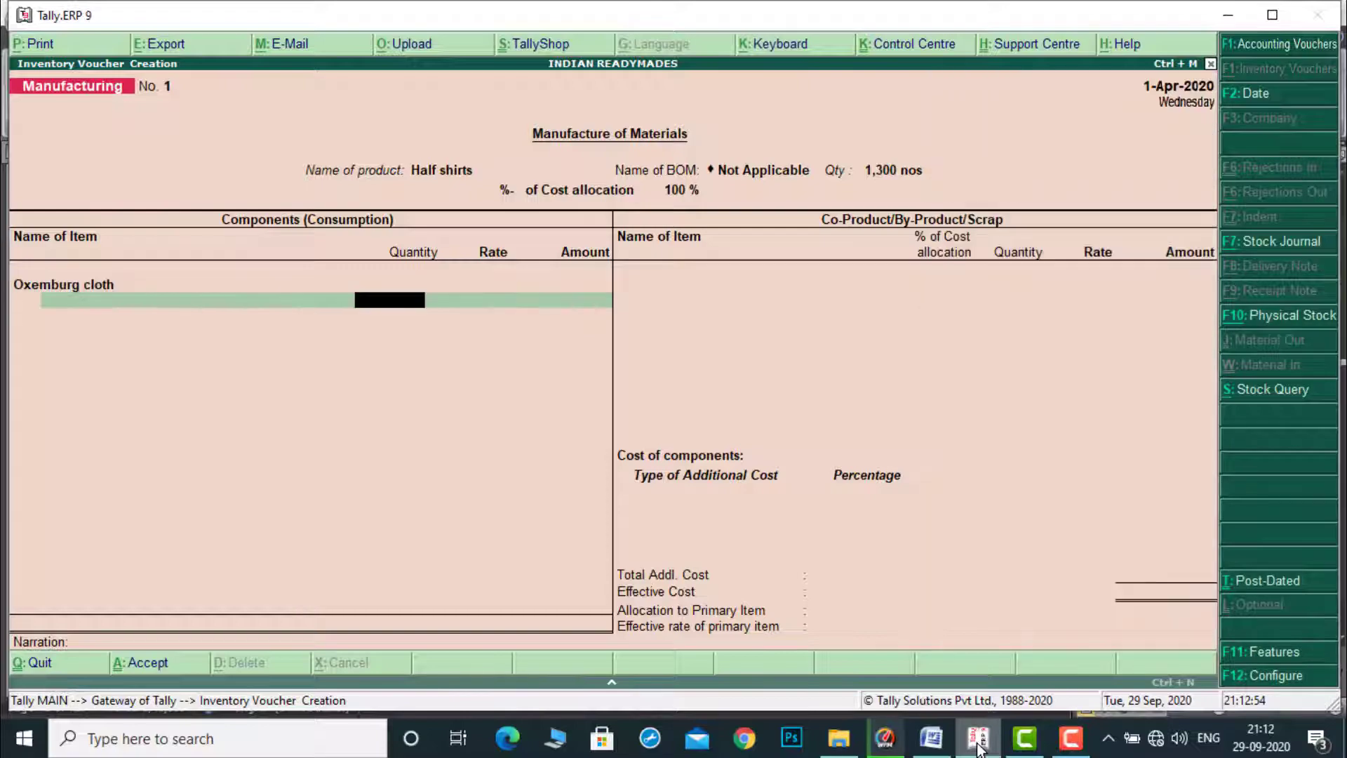
pyautogui.click(978, 749)
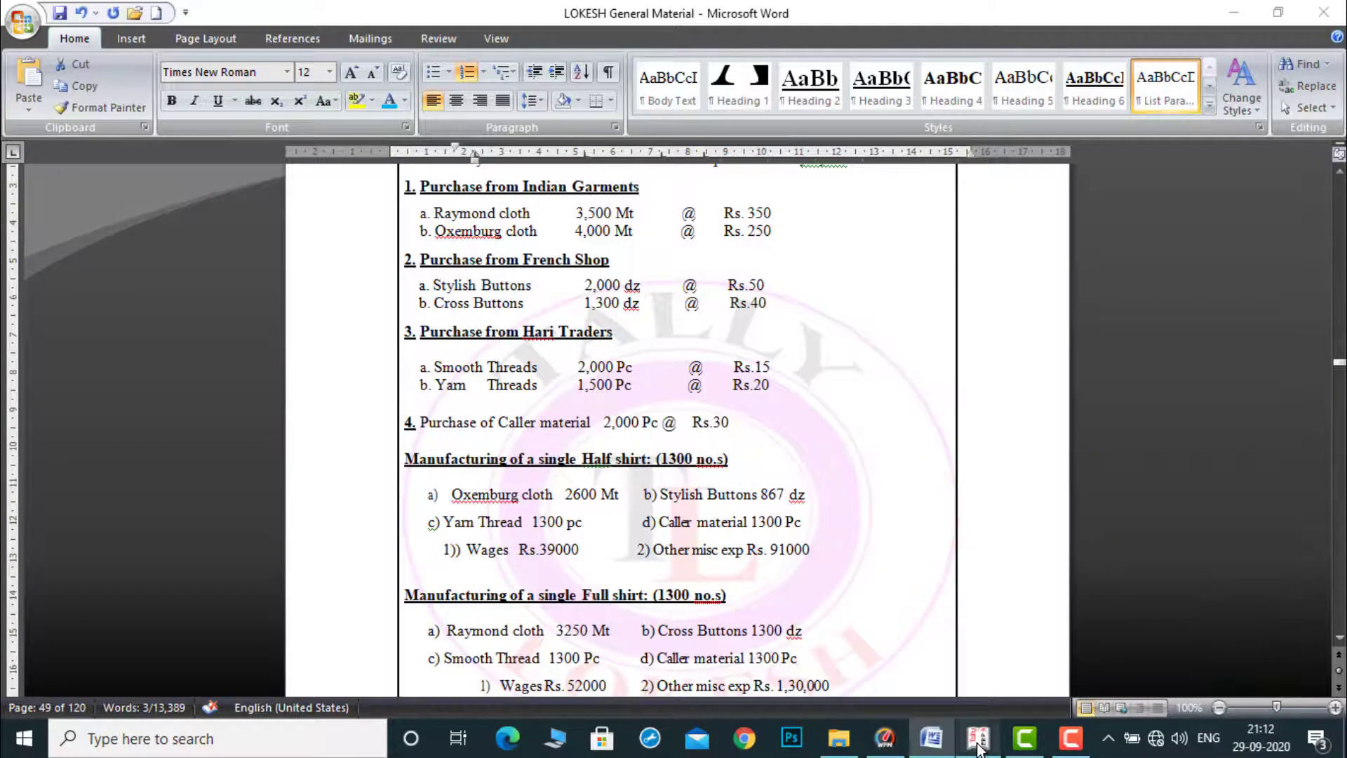
pyautogui.click(978, 749)
pyautogui.write('2,6')
pyautogui.write('00')
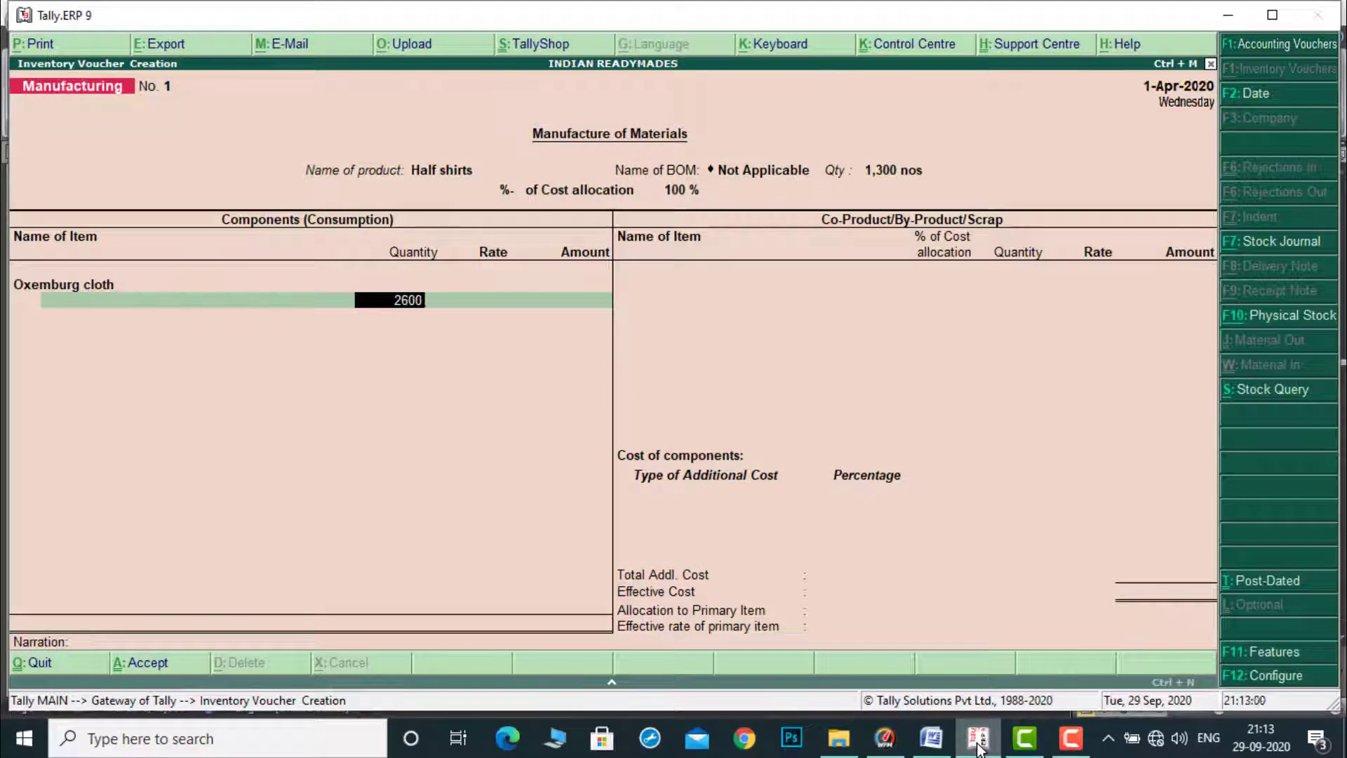
pyautogui.press('Return')
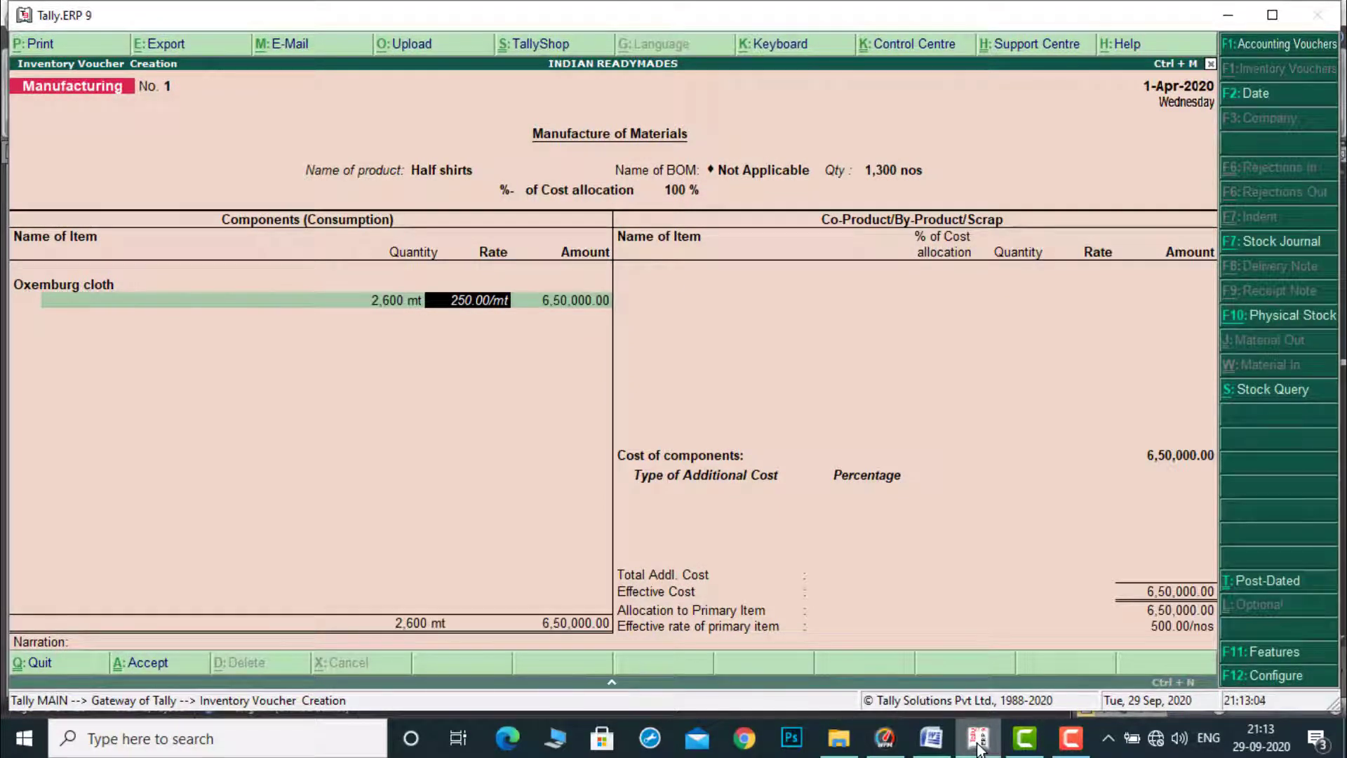
pyautogui.press('Return')
pyautogui.press('Return')
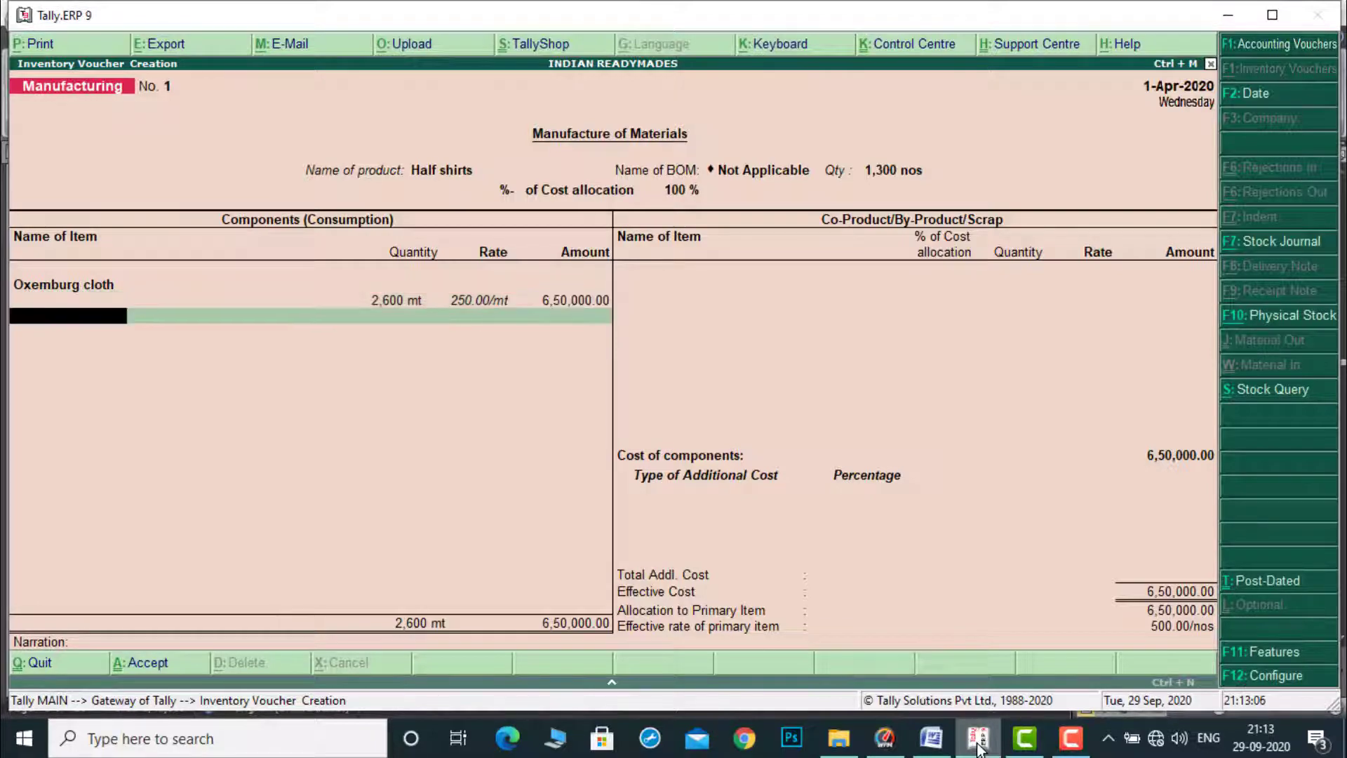
# Consult the exercise in Word and add Stylish Buttons as a component with 867 dz, accepting the 50.00/dz rate.
pyautogui.click(977, 745)
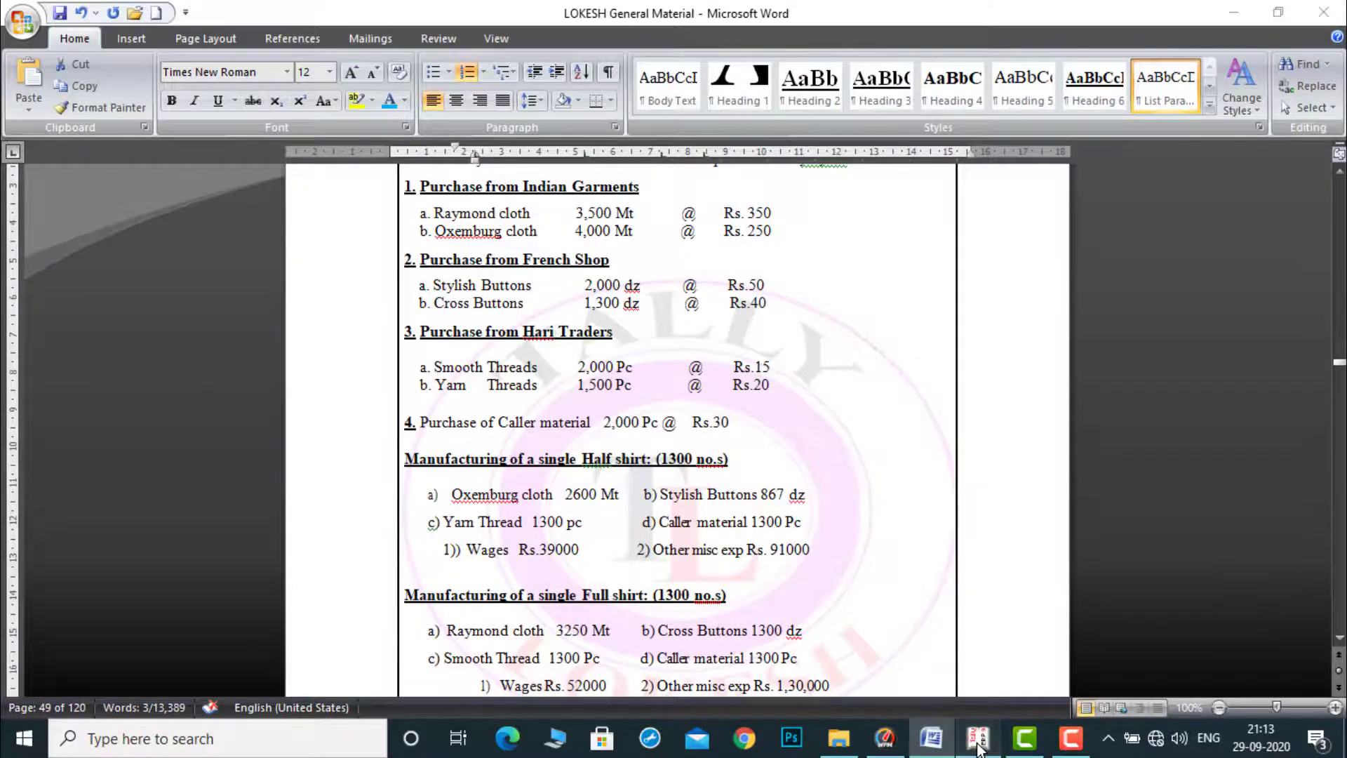
pyautogui.click(977, 745)
pyautogui.write('St')
pyautogui.press('Return')
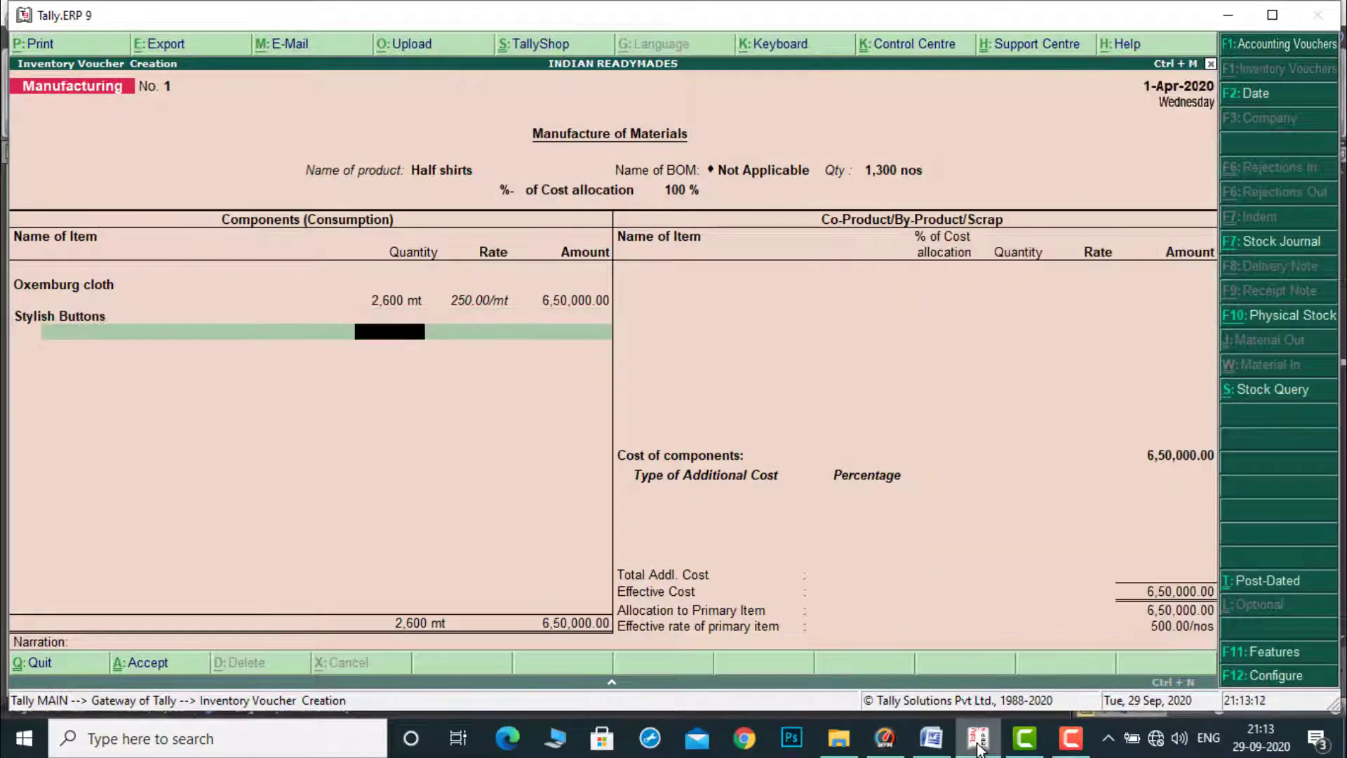
pyautogui.write('867')
pyautogui.press('Return')
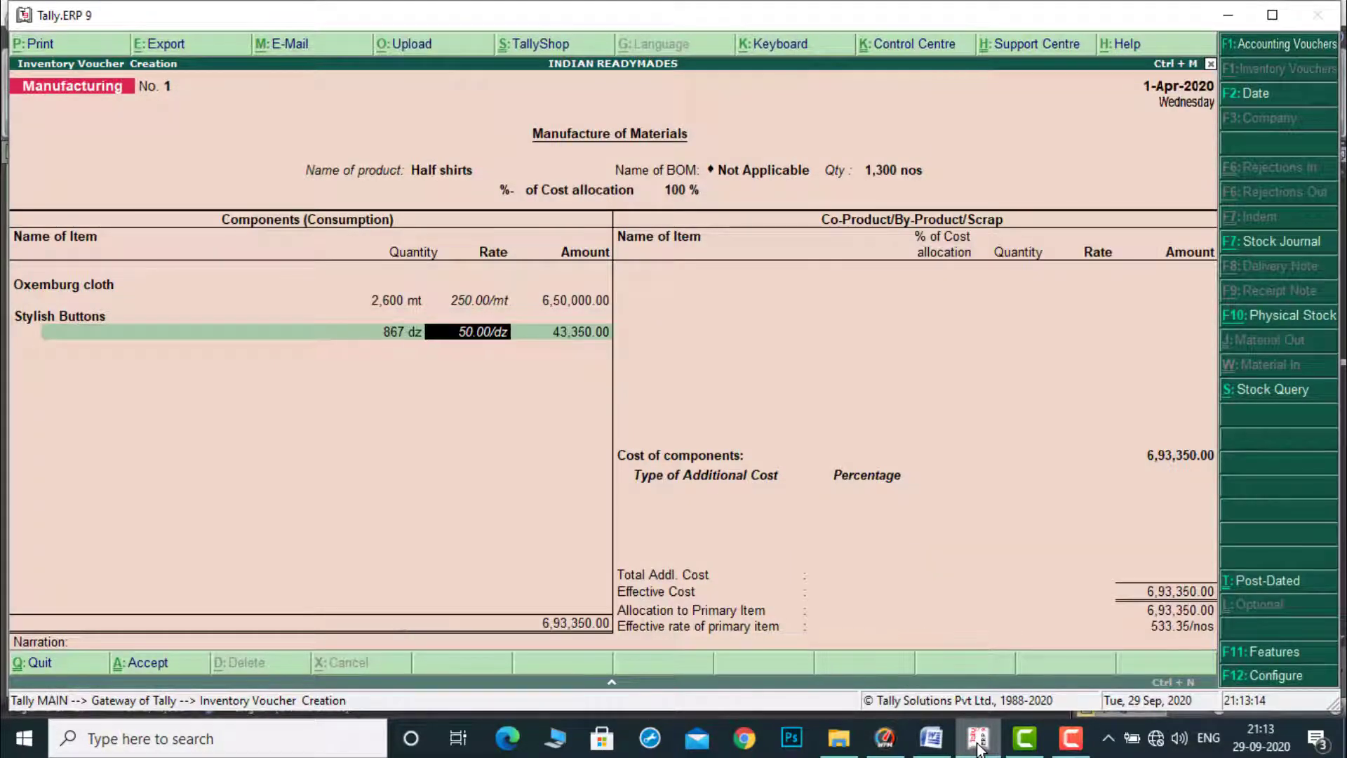
pyautogui.press('Return')
pyautogui.press('Return')
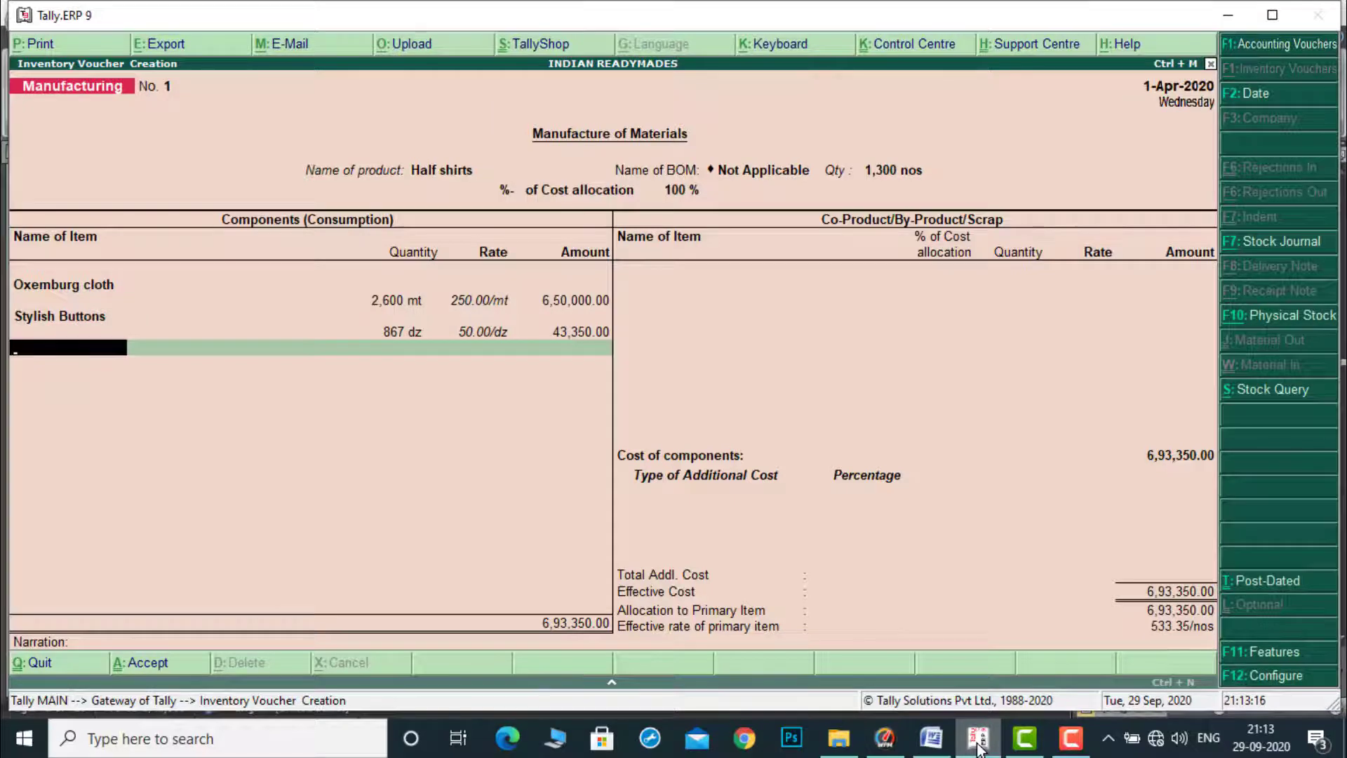
# Consult the exercise, undo the stray line break there, and add Yarn Threads as a component with 1300 pc in Tally at the default rate.
pyautogui.click(977, 745)
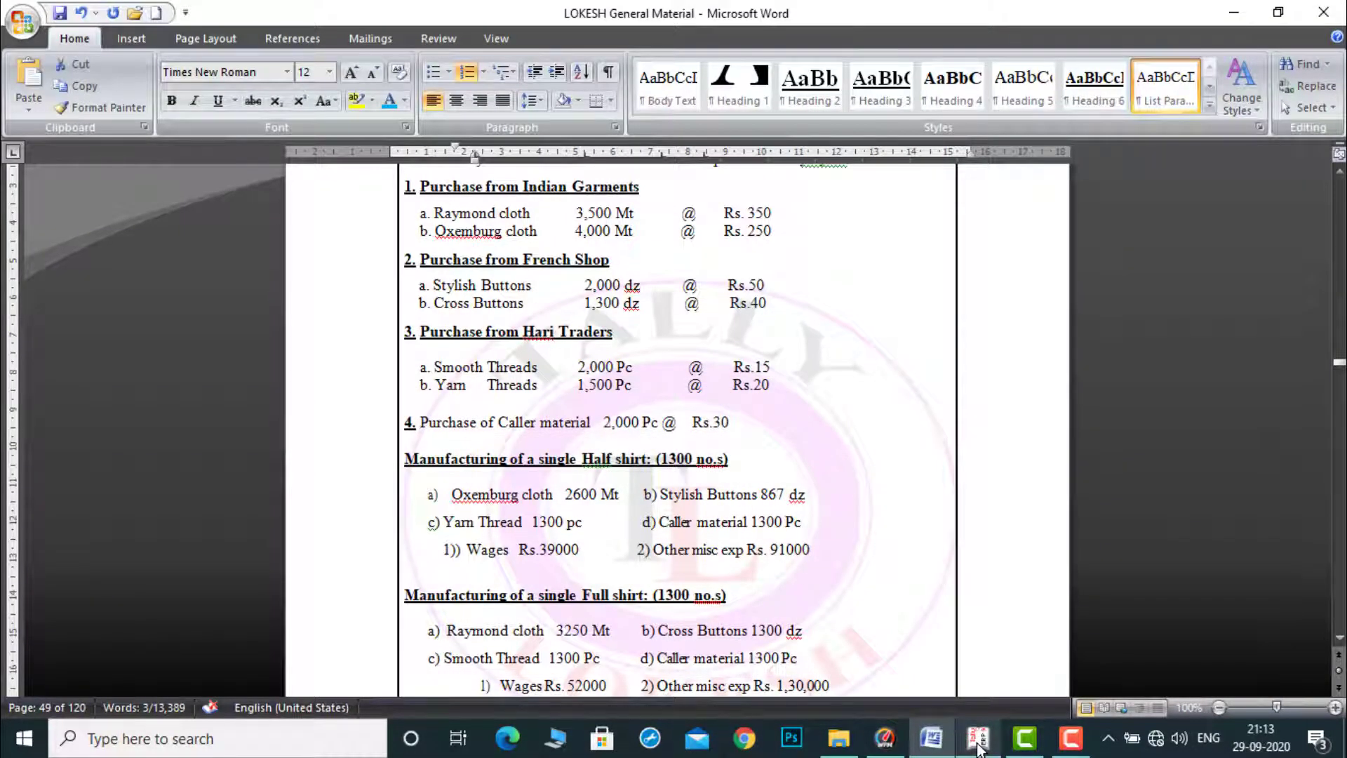
pyautogui.press('Return')
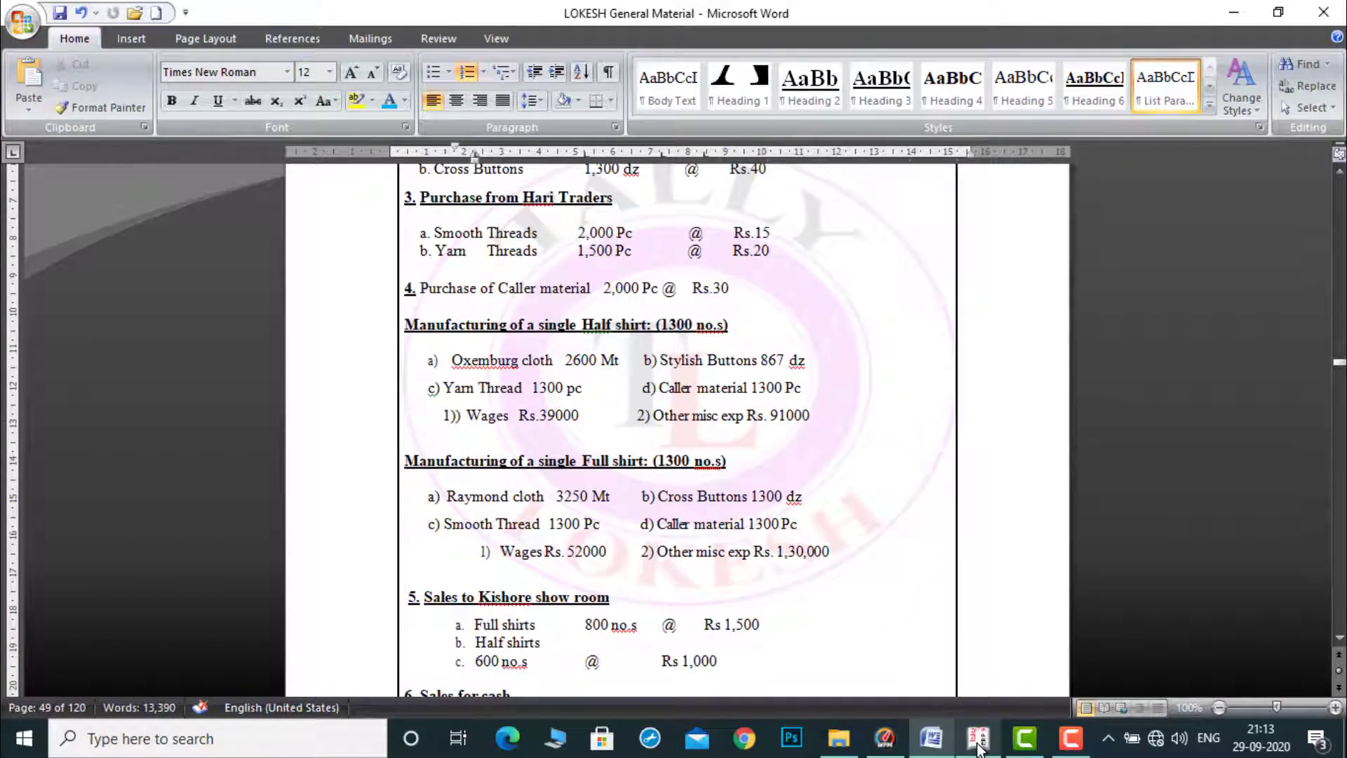
pyautogui.hotkey('ctrl', 'z')
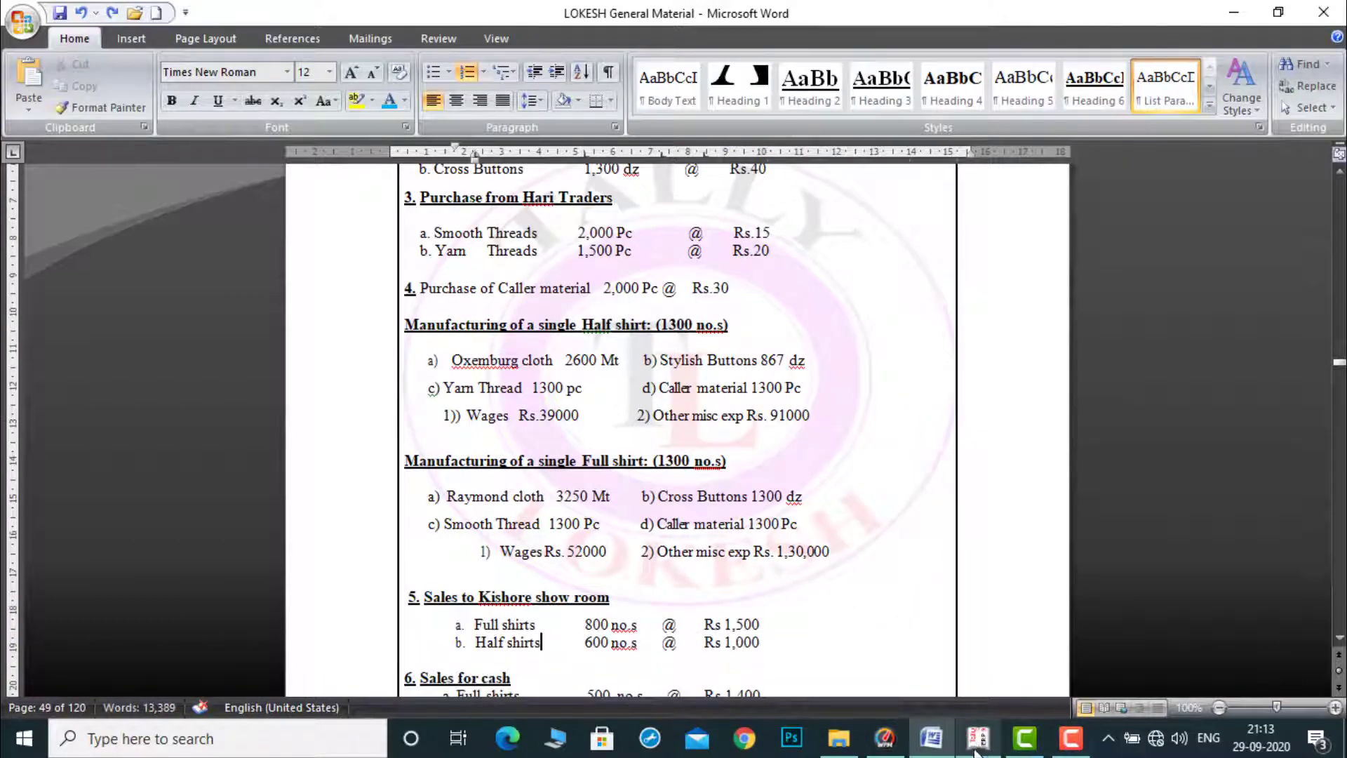
pyautogui.click(978, 747)
pyautogui.write('y')
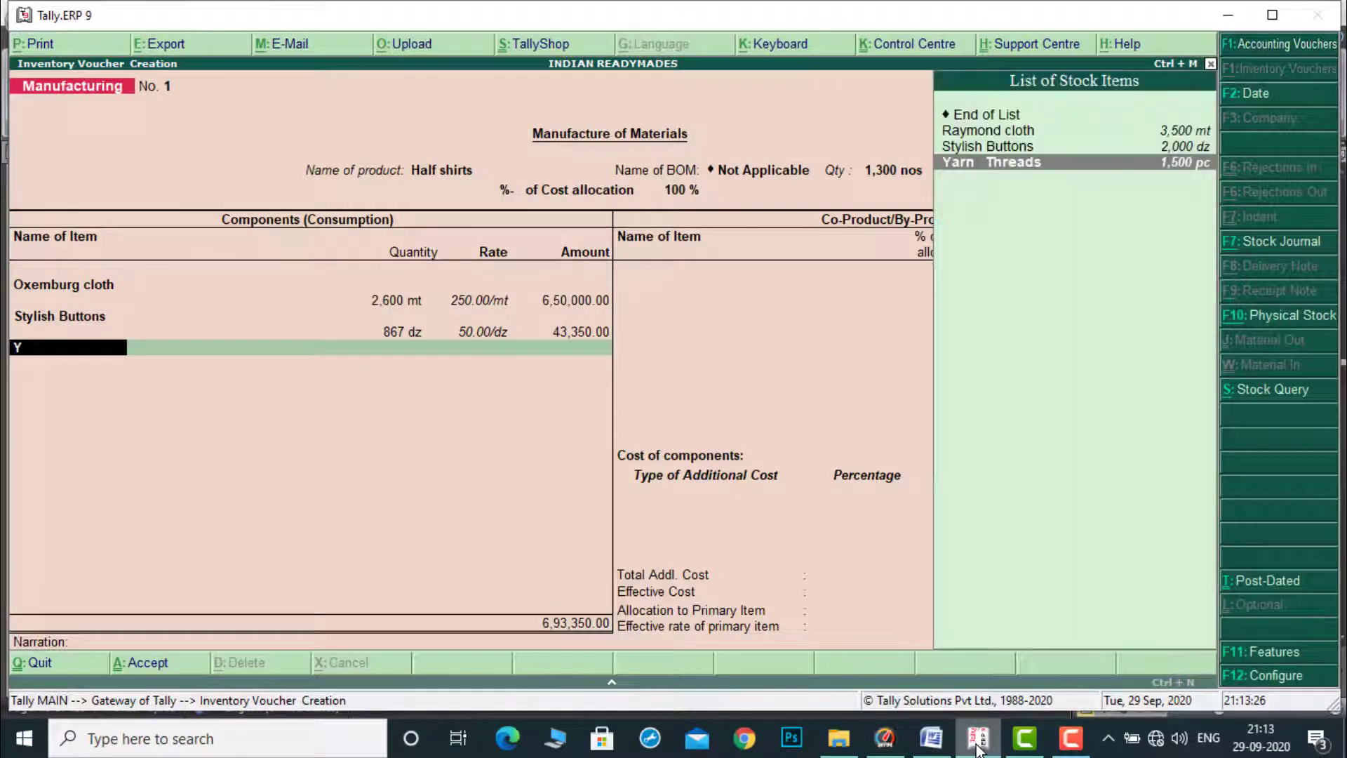
pyautogui.press('Return')
pyautogui.write('1300')
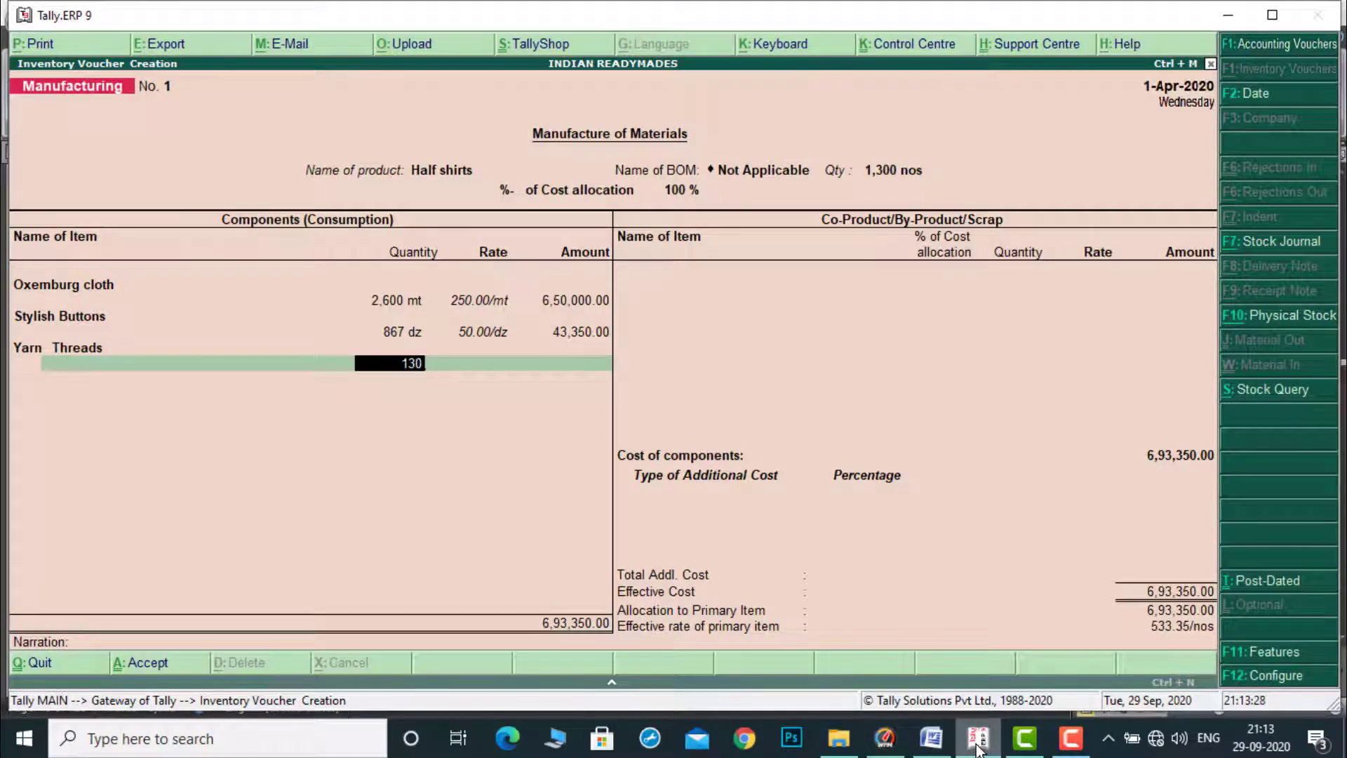
pyautogui.press('Return')
pyautogui.press('Return')
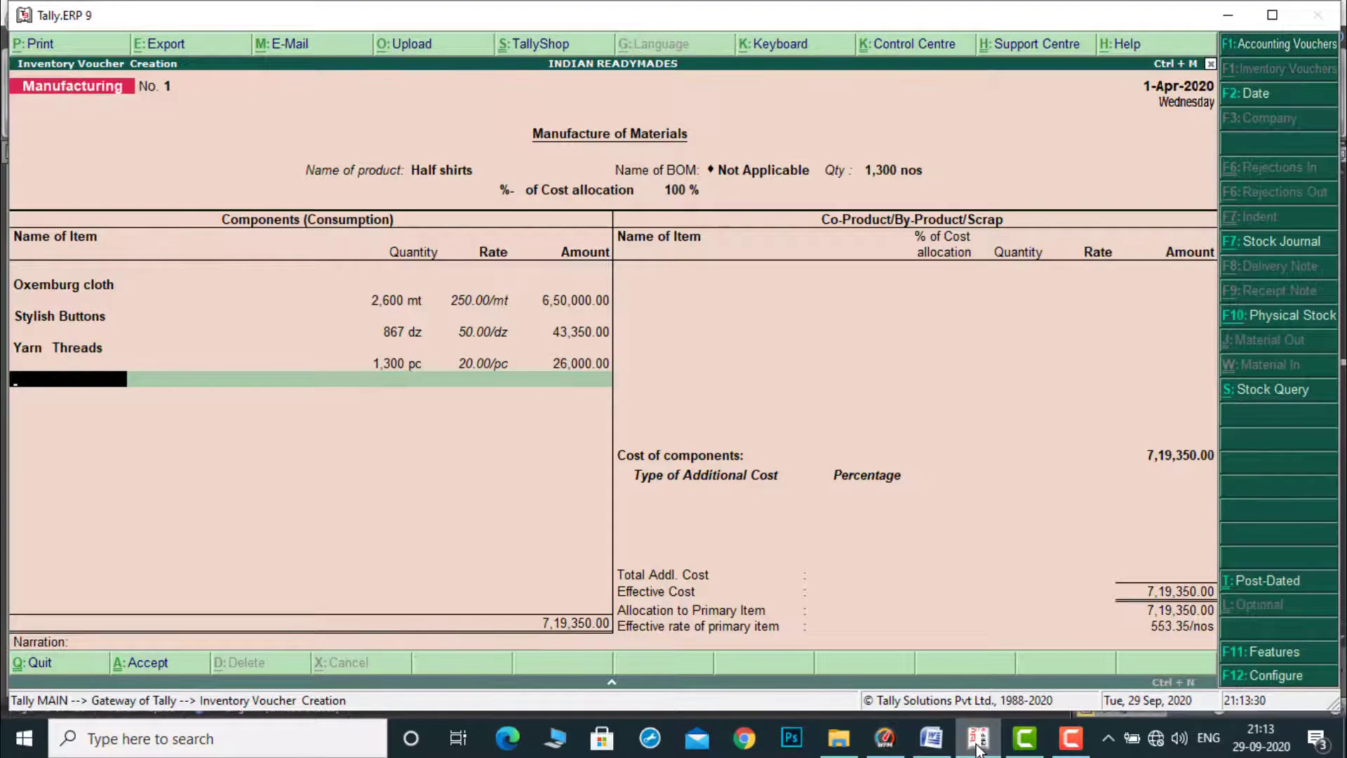
# Check the exercise again and add Caller material as a component with 1300 pc at 30 per pc.
pyautogui.click(979, 747)
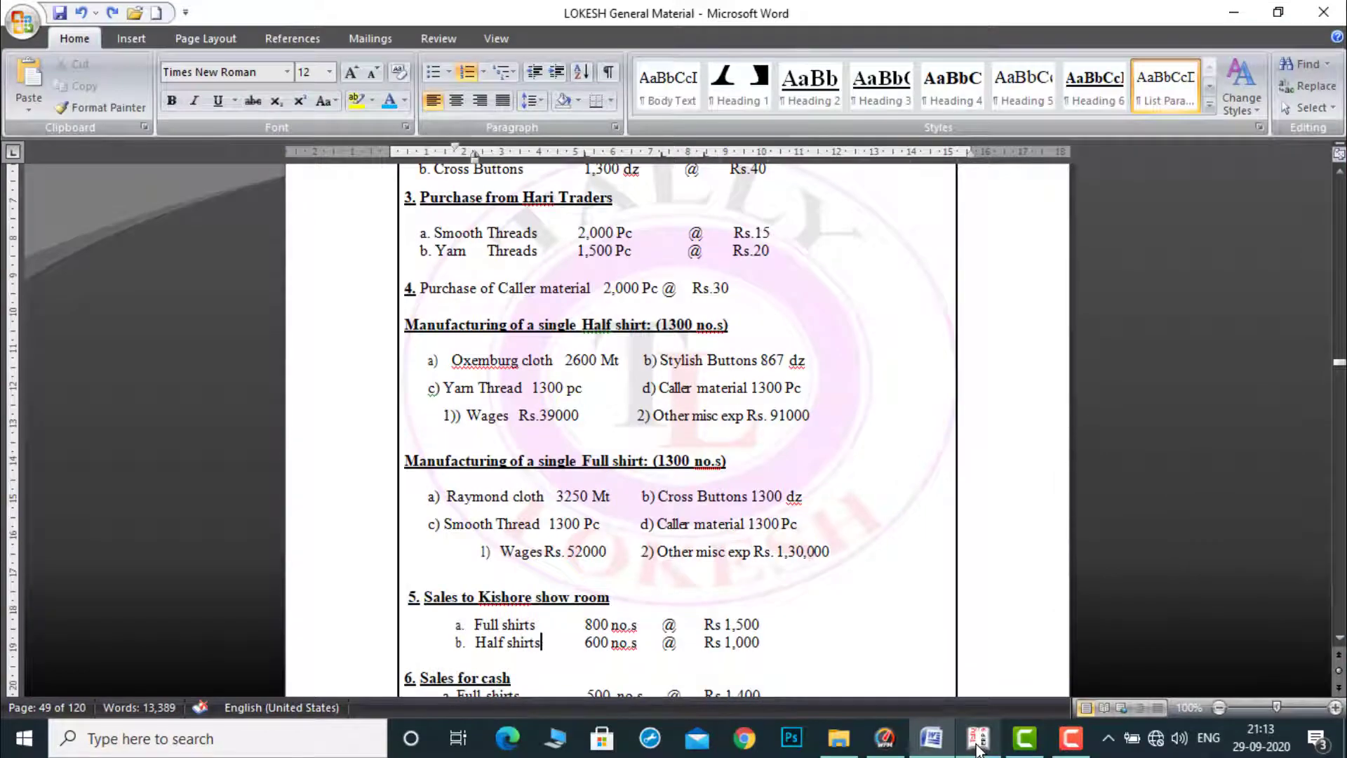
pyautogui.click(979, 747)
pyautogui.press('Return')
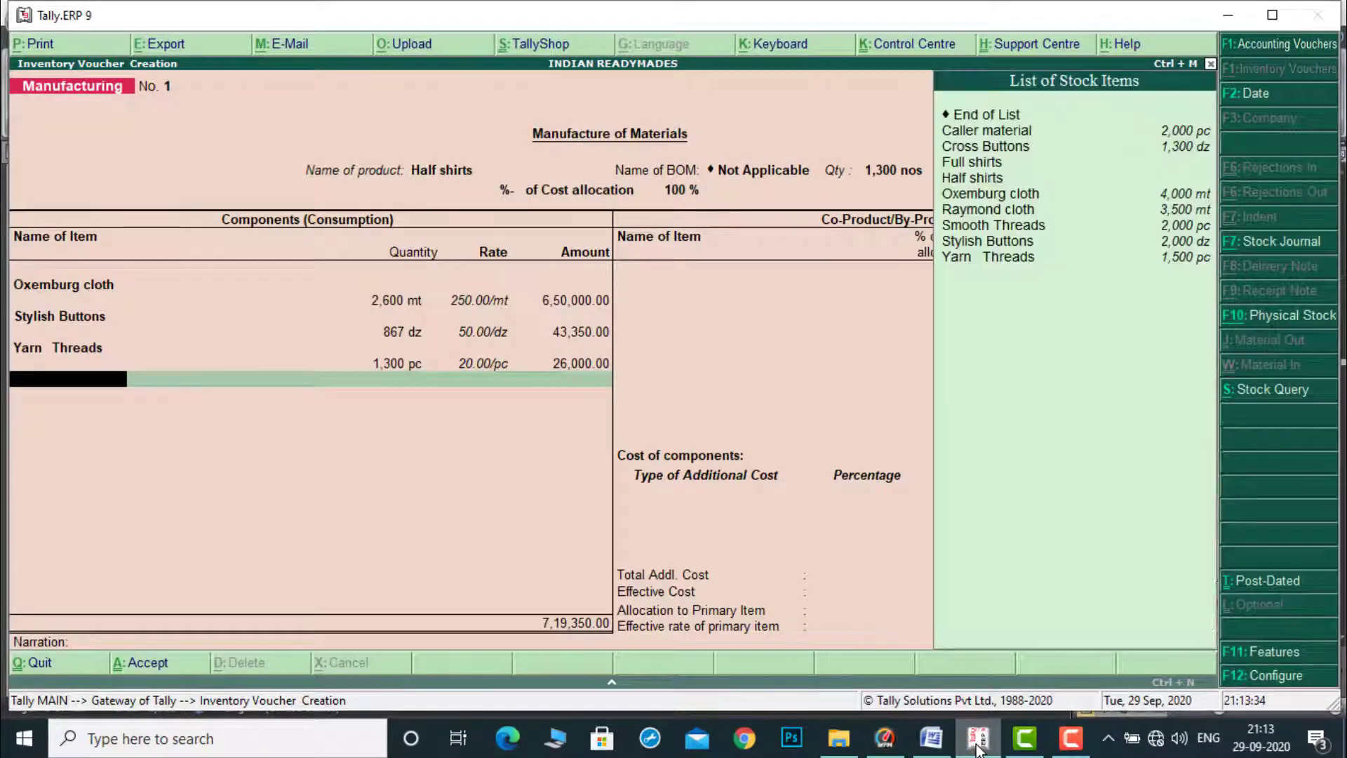
pyautogui.press('Return')
pyautogui.press('BackSpace')
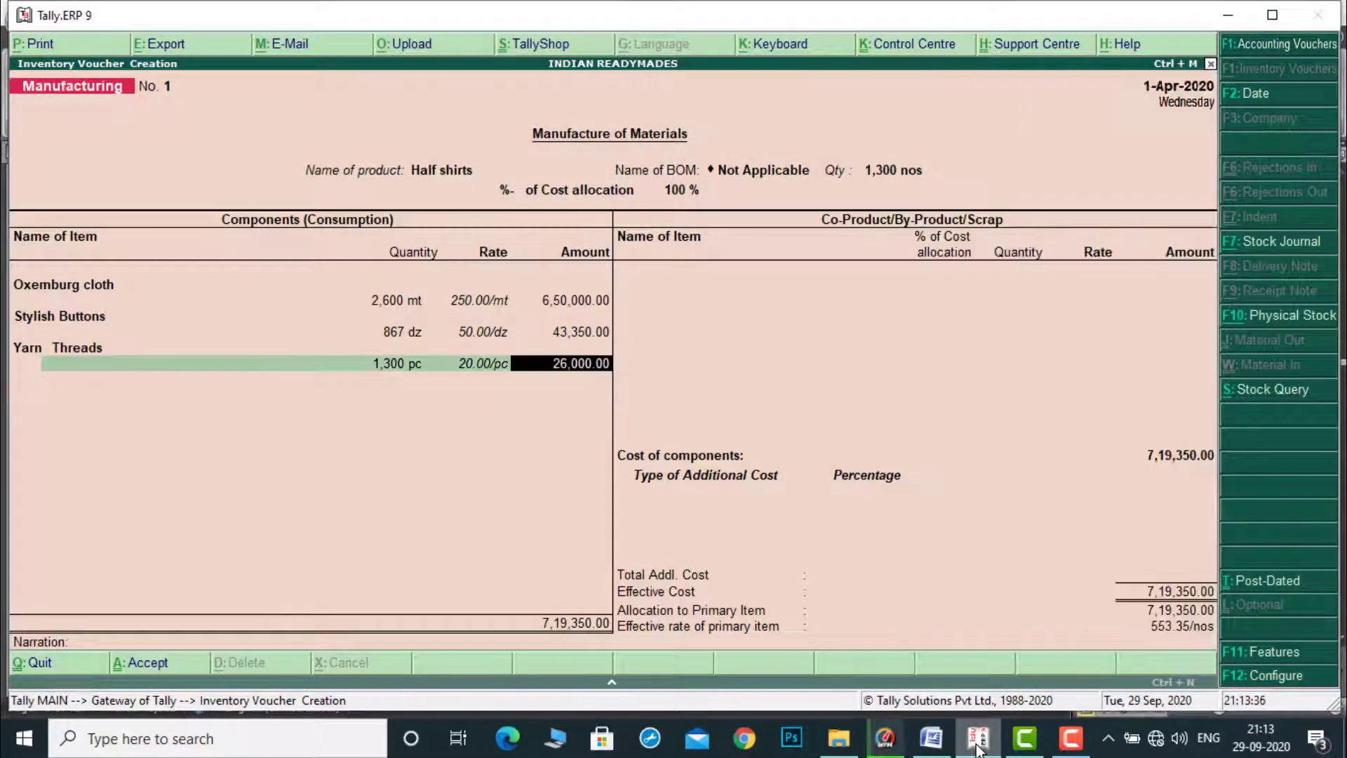
pyautogui.press('Return')
pyautogui.write('C')
pyautogui.press('Return')
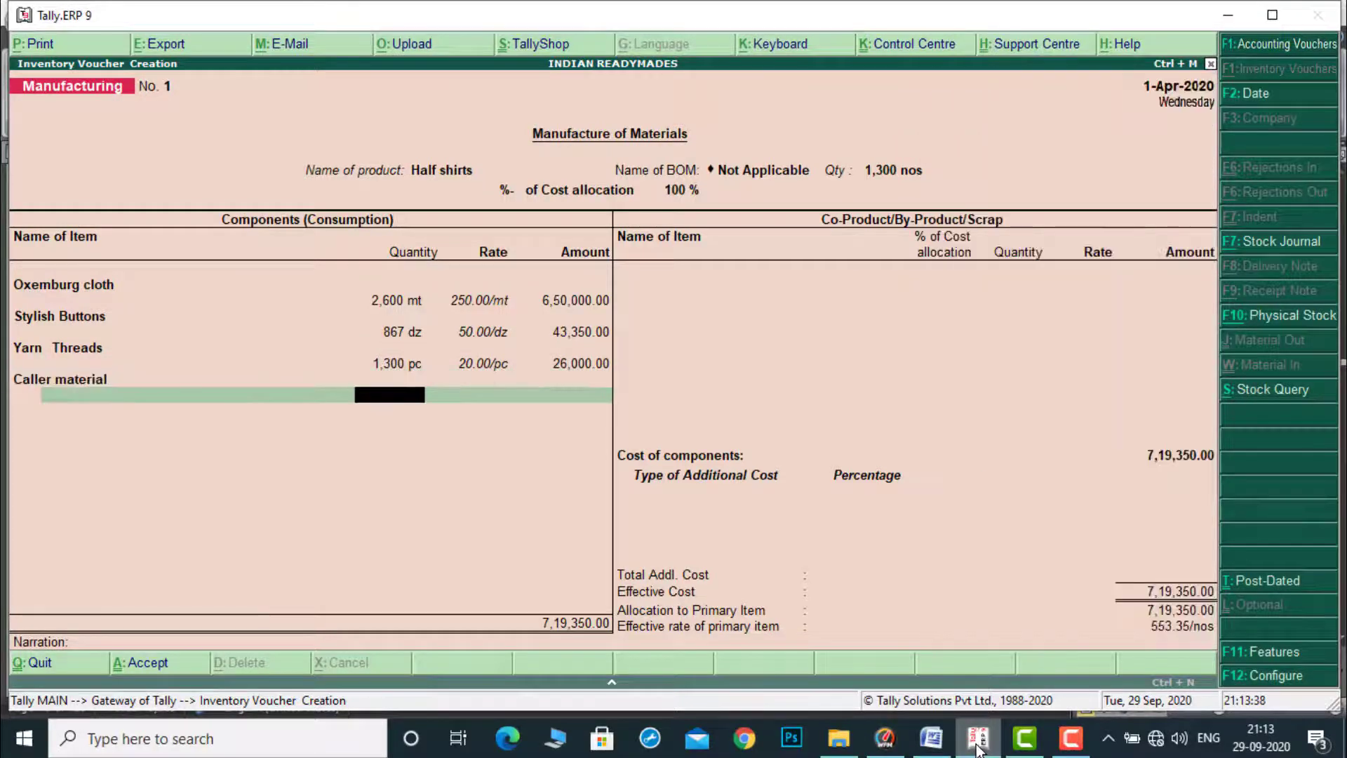
pyautogui.write('1300')
pyautogui.press('Return')
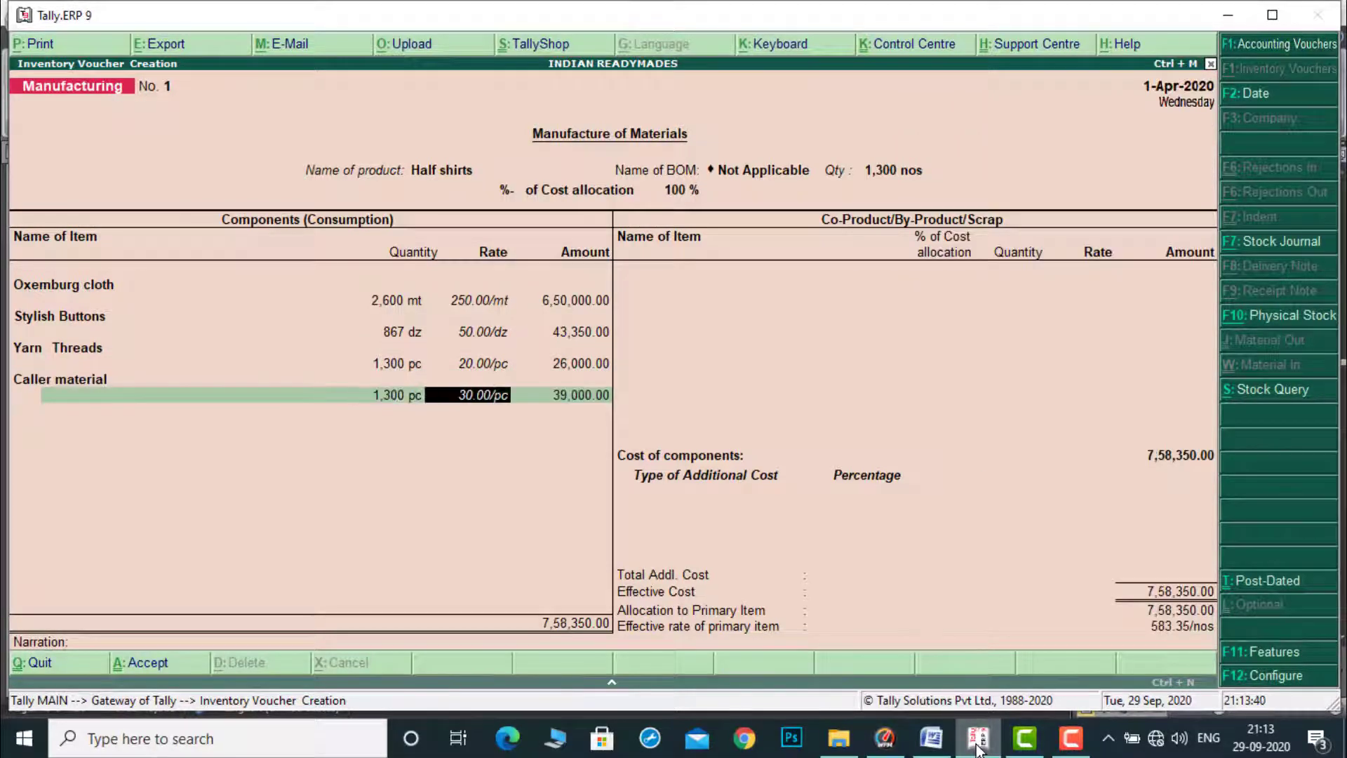
pyautogui.write('30')
pyautogui.press('Return')
pyautogui.press('Return')
# End the component and co-product lists, then add Wages of 39000 as an additional cost, consulting the exercise in Word for the amount.
pyautogui.press('Return')
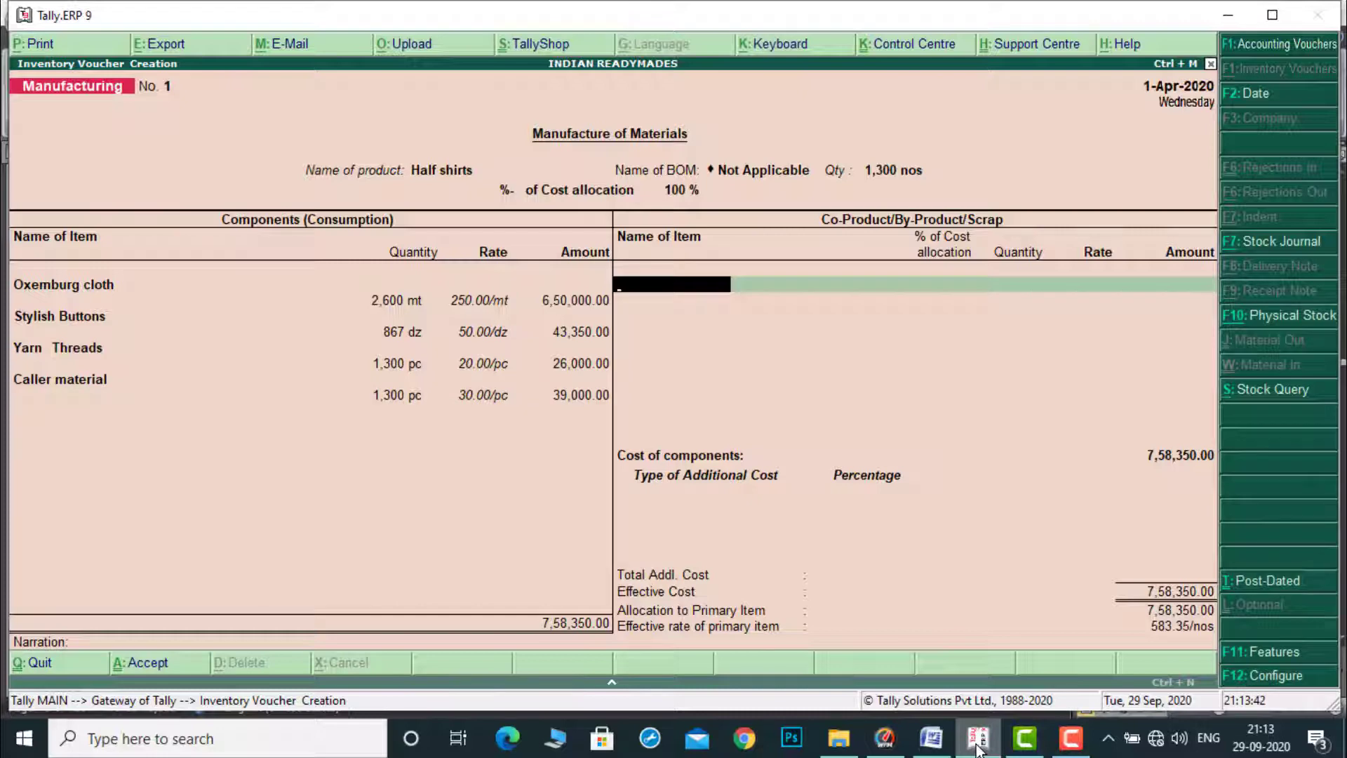
pyautogui.press('Return')
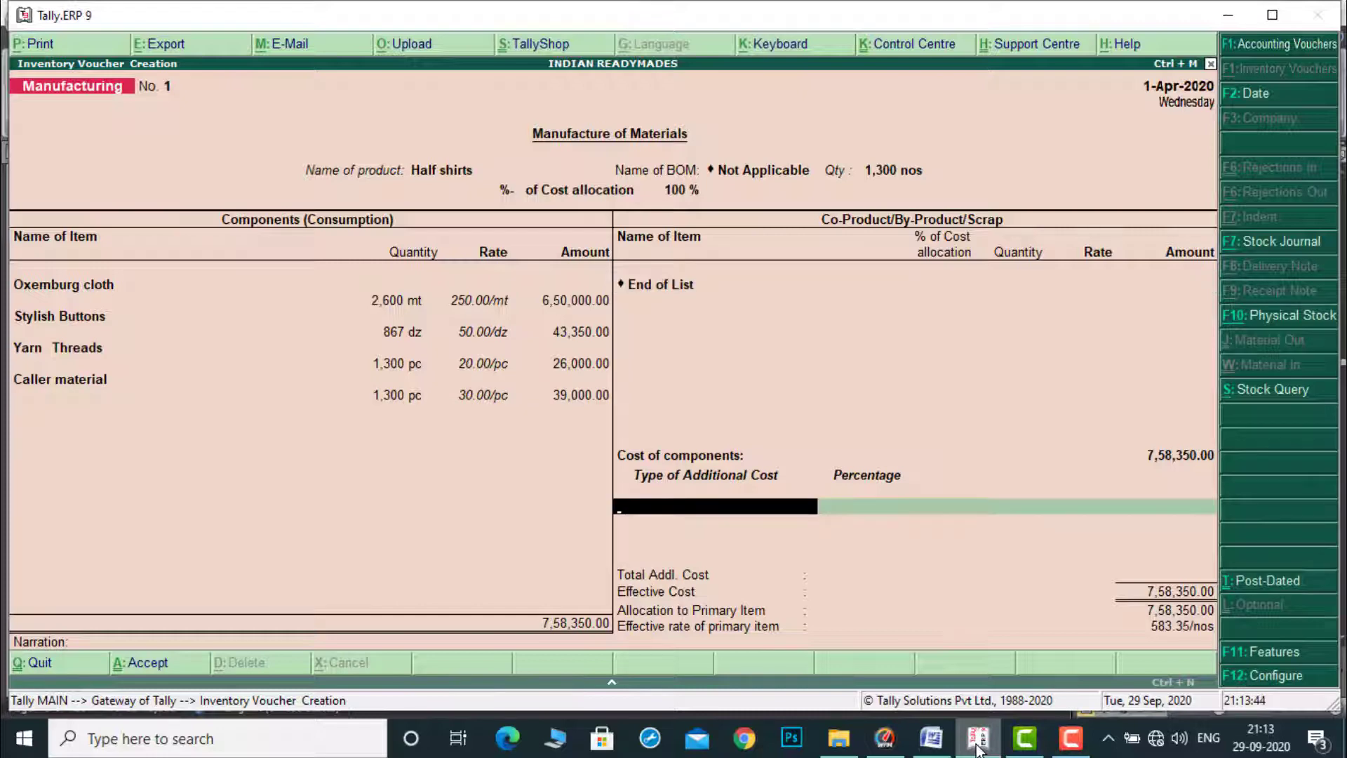
pyautogui.write('Wa')
pyautogui.press('Return')
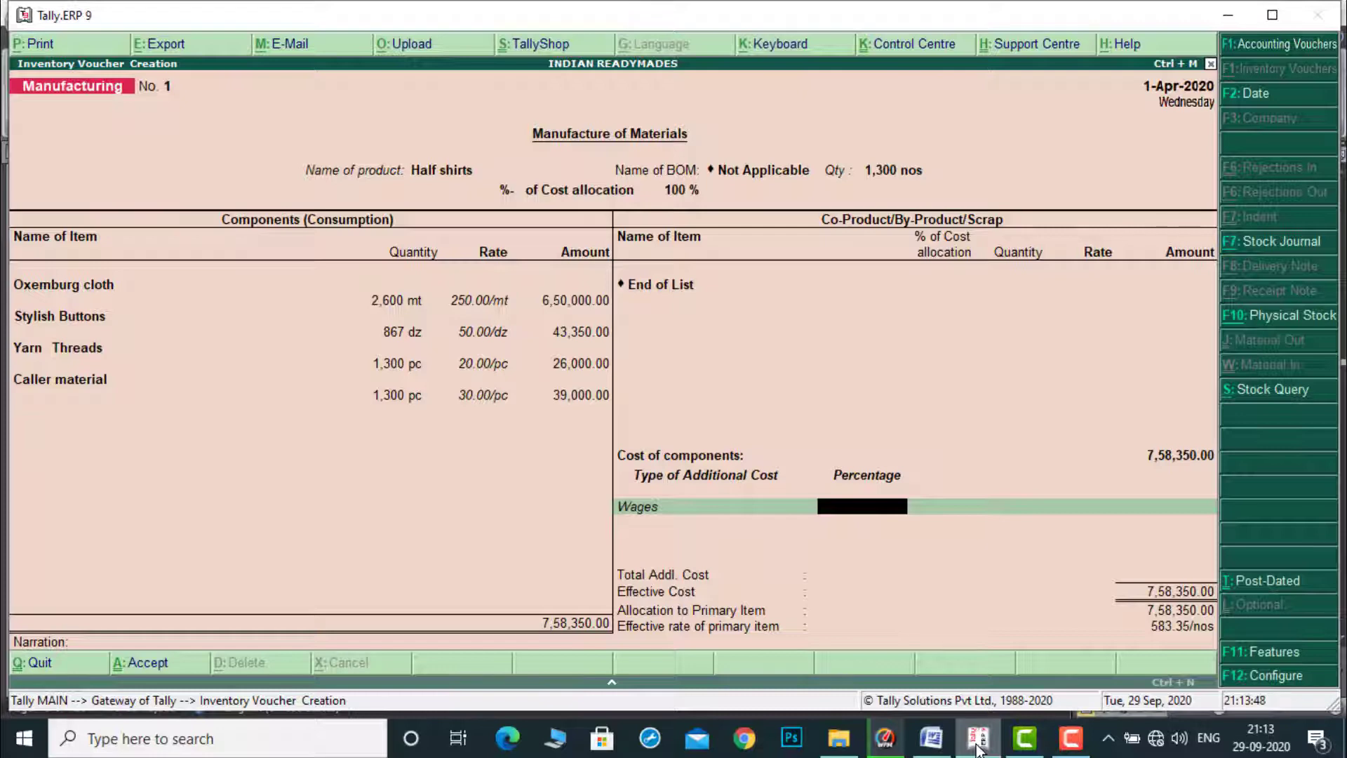
pyautogui.press('Return')
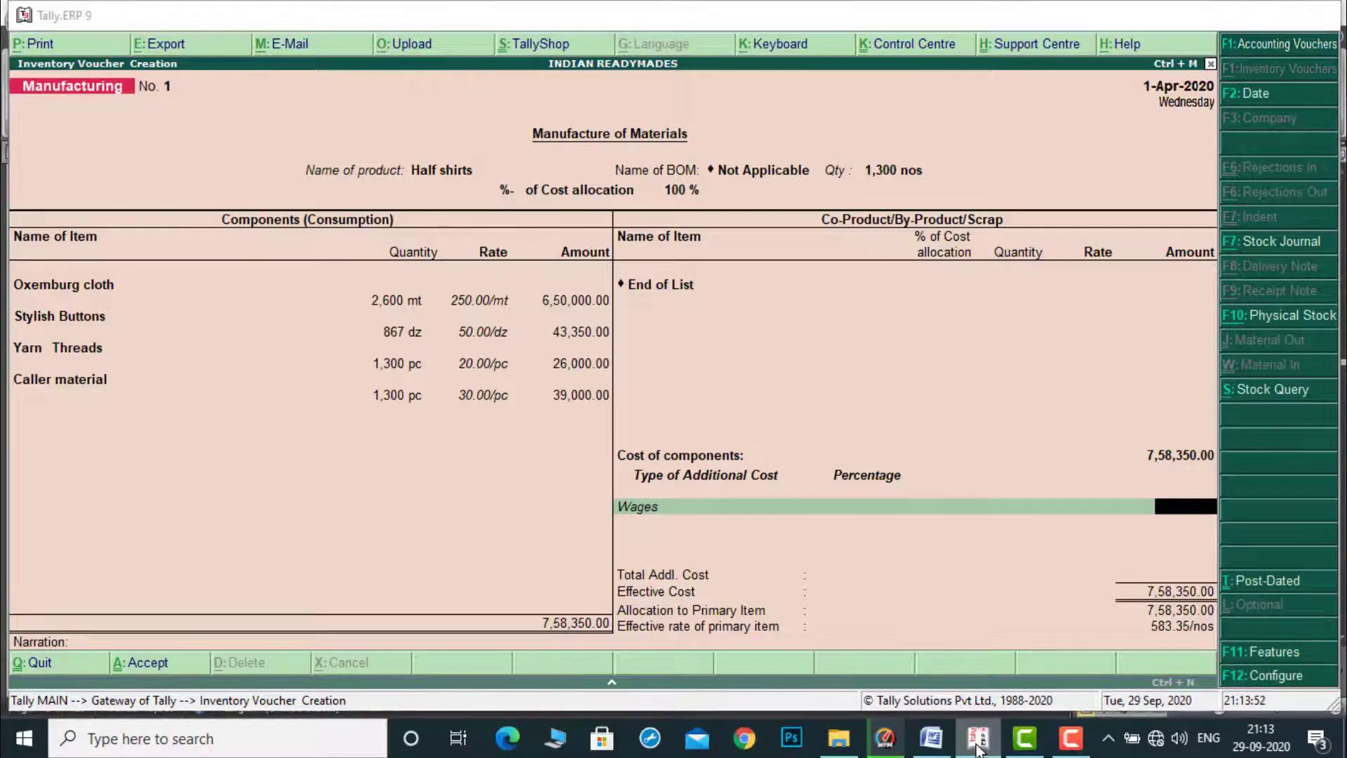
pyautogui.click(979, 747)
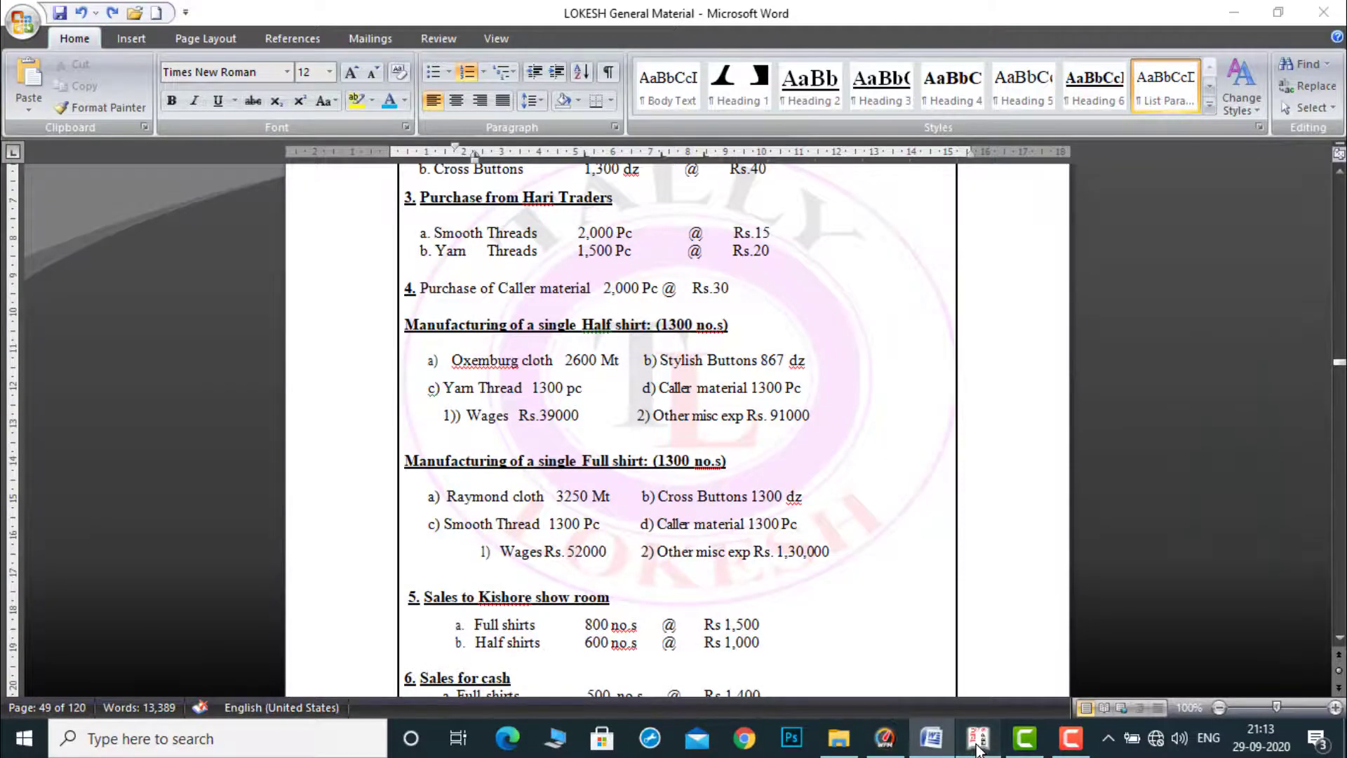
pyautogui.click(978, 748)
pyautogui.write('39,000')
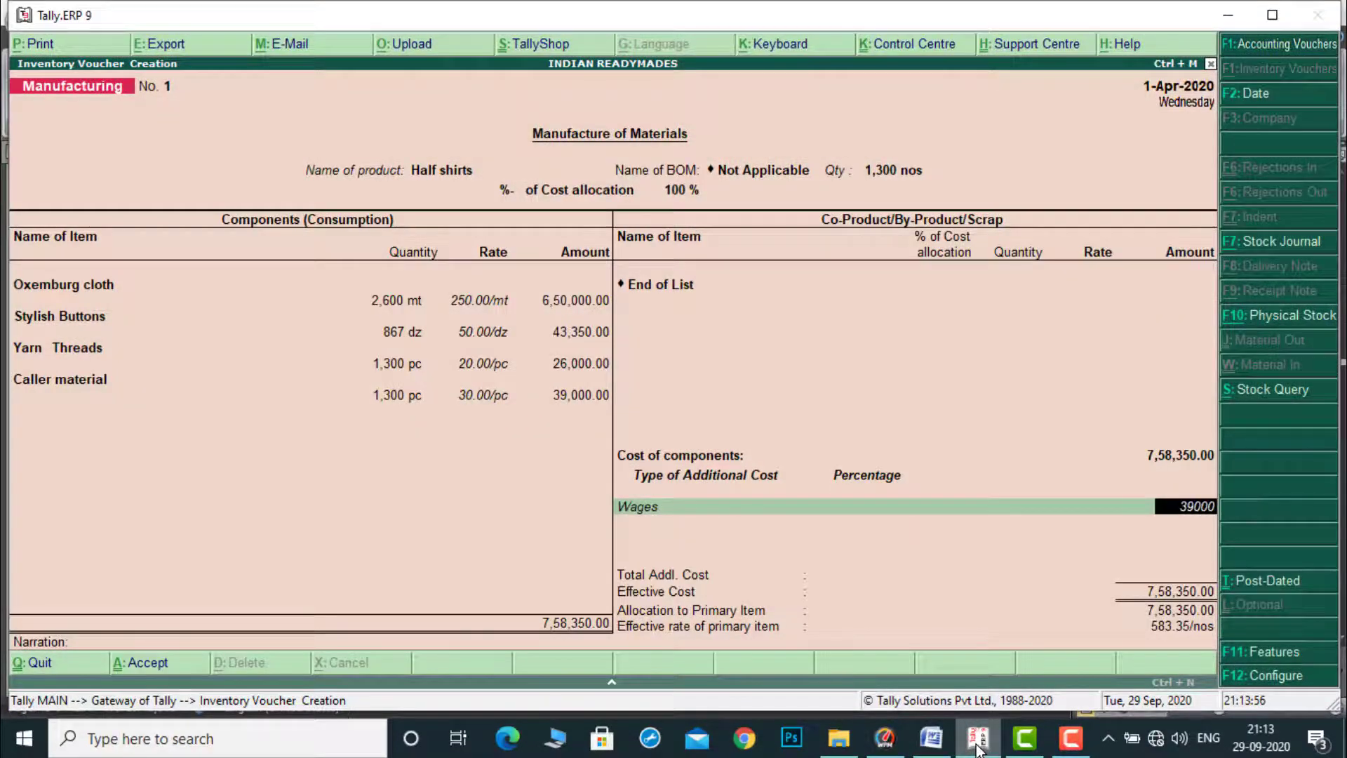
pyautogui.press('Return')
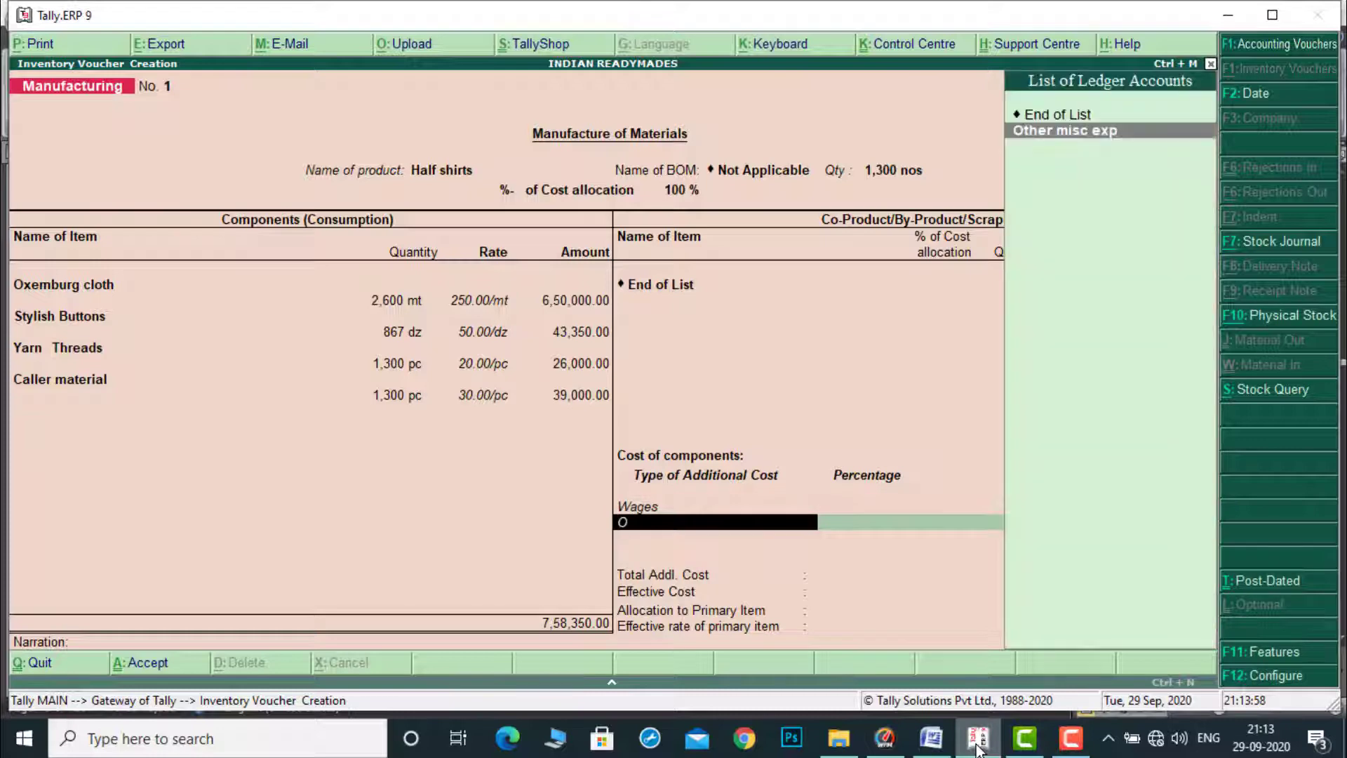
# Add Other misc exp of 91000 as an additional cost, checking the exercise for the amount, and save the half shirts voucher.
pyautogui.press('Return')
pyautogui.press('Return')
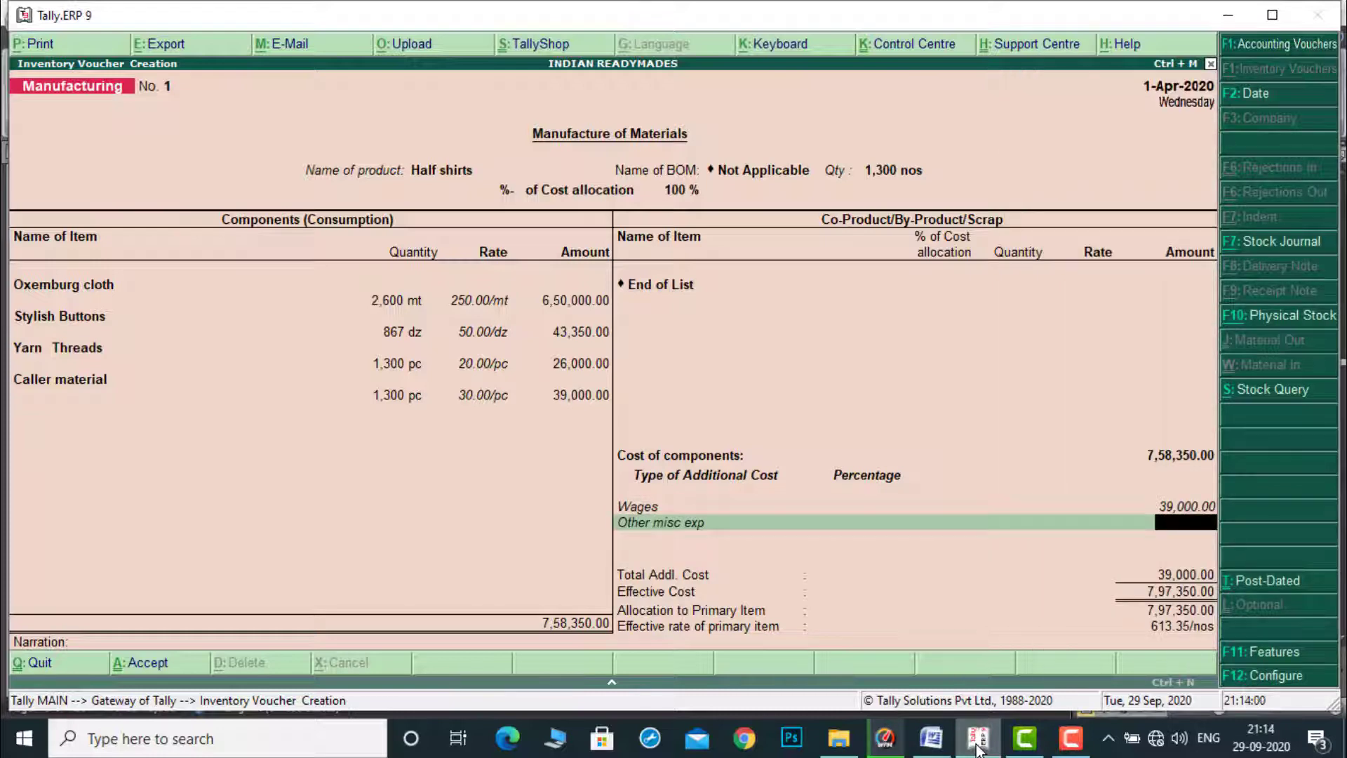
pyautogui.click(979, 748)
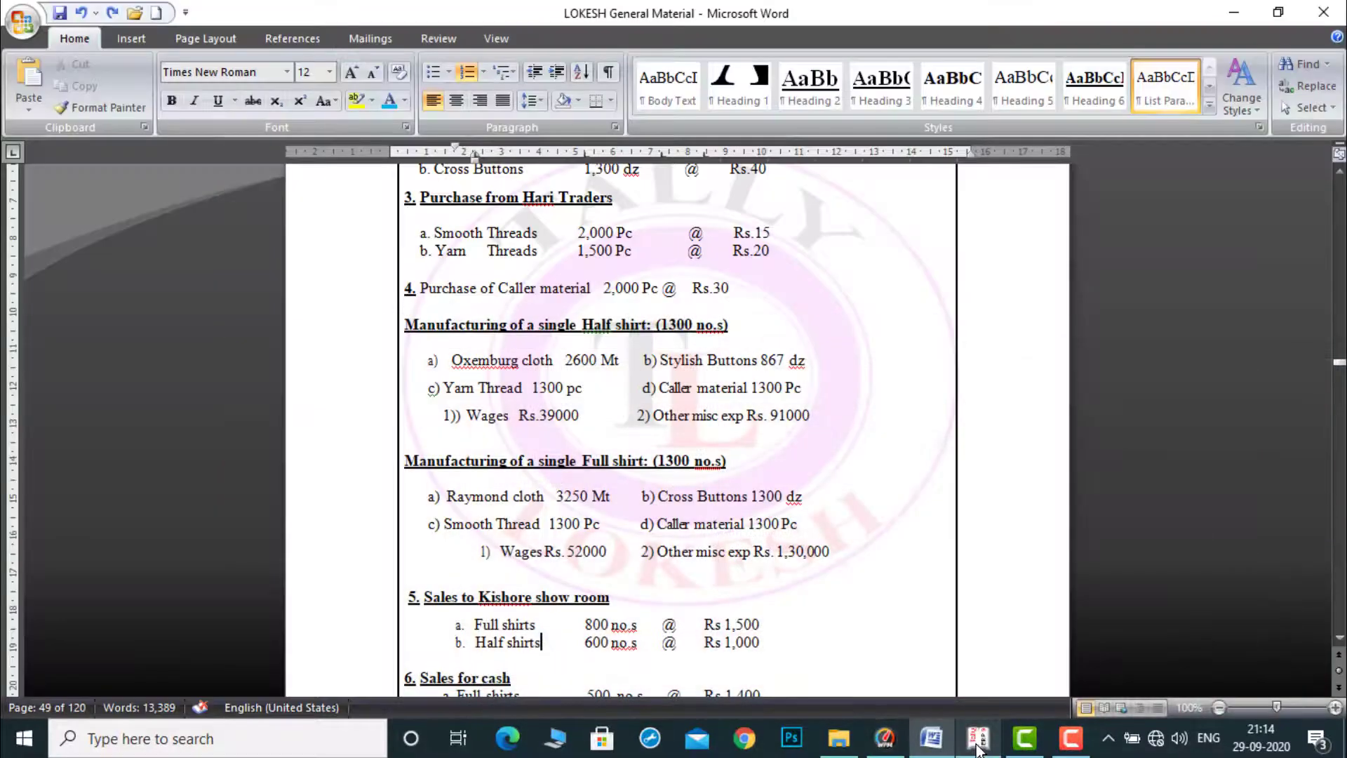
pyautogui.click(977, 748)
pyautogui.write('9')
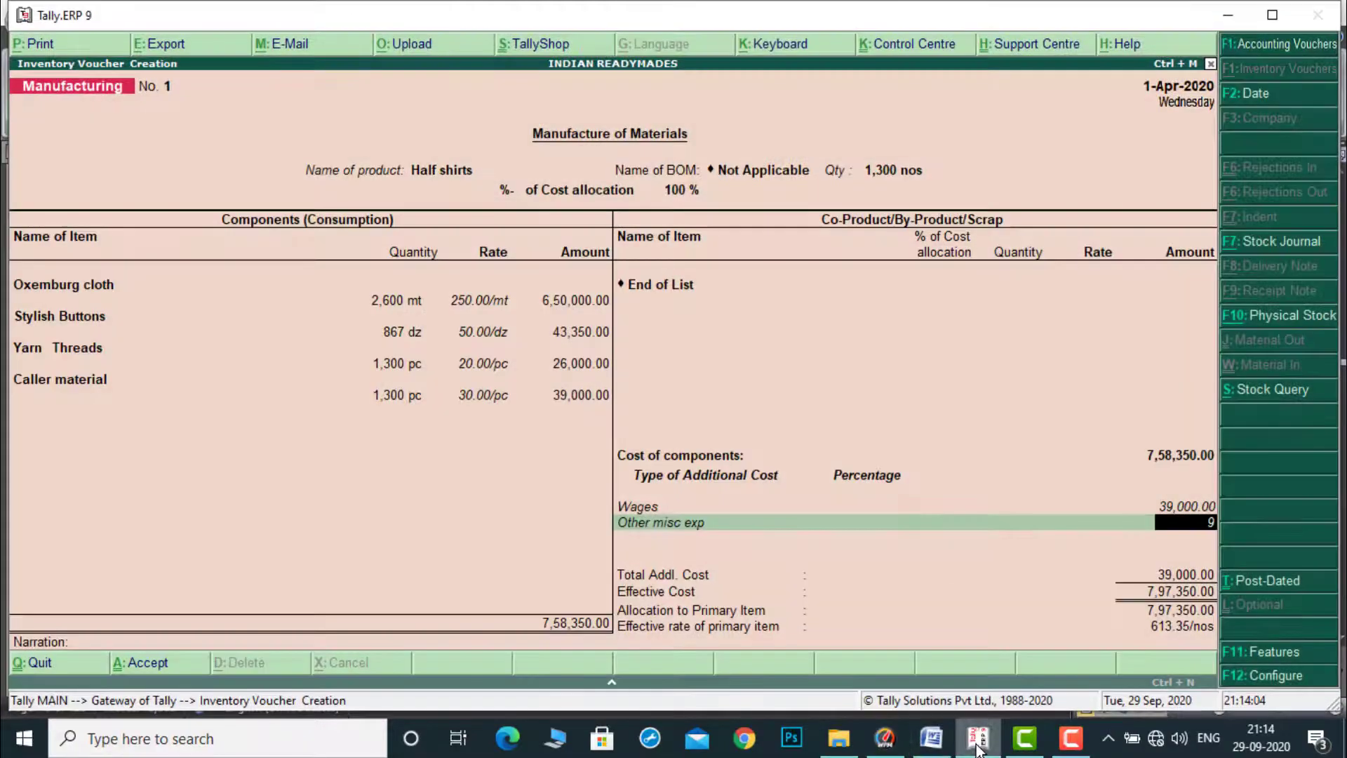
pyautogui.write('1000')
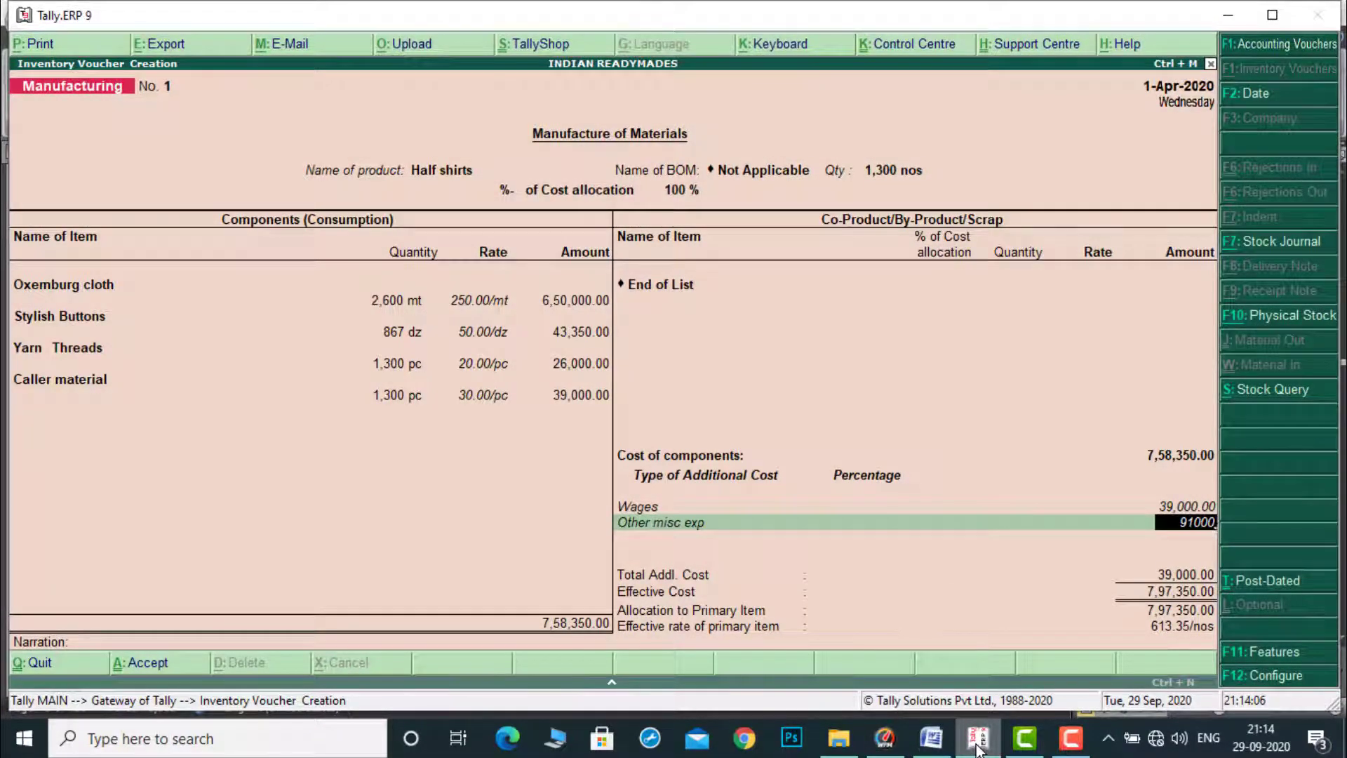
pyautogui.press('Return')
pyautogui.press('Return')
pyautogui.press('Return')
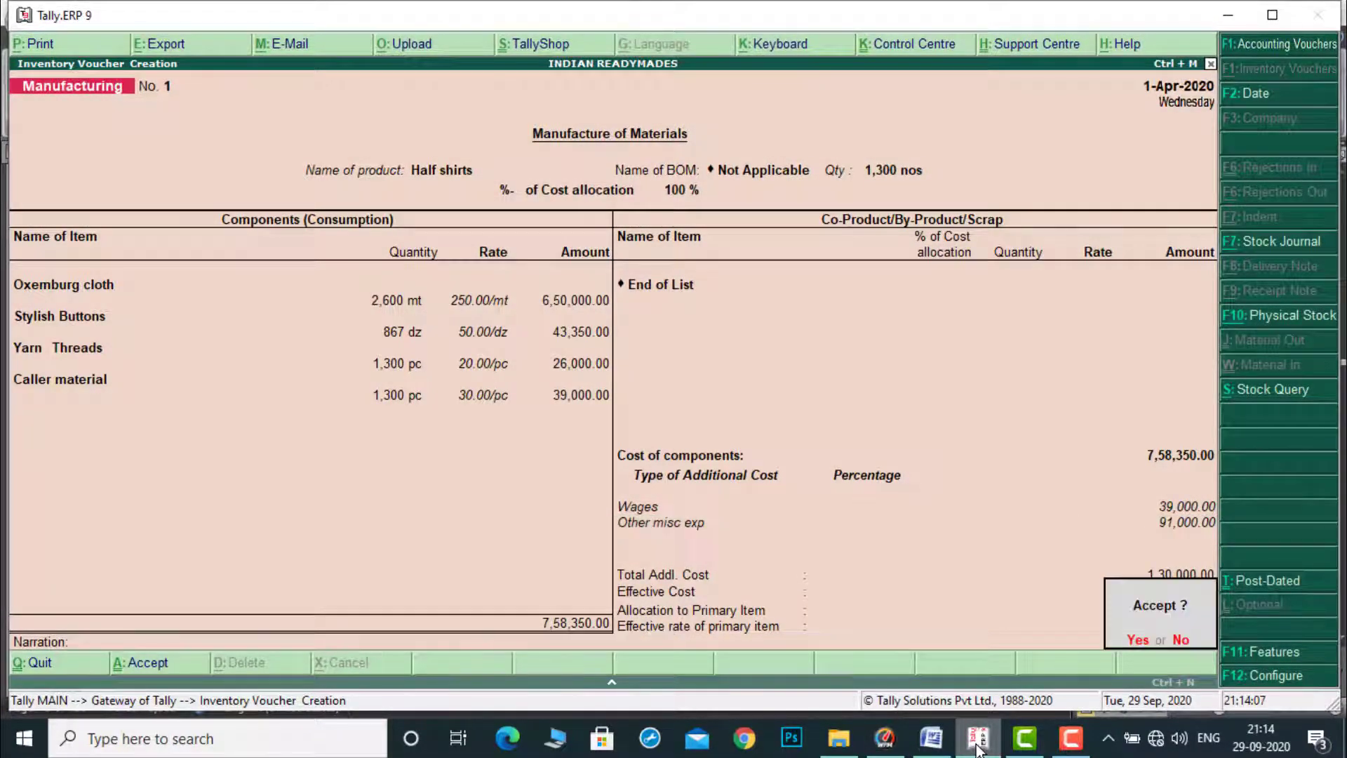
pyautogui.press('y')
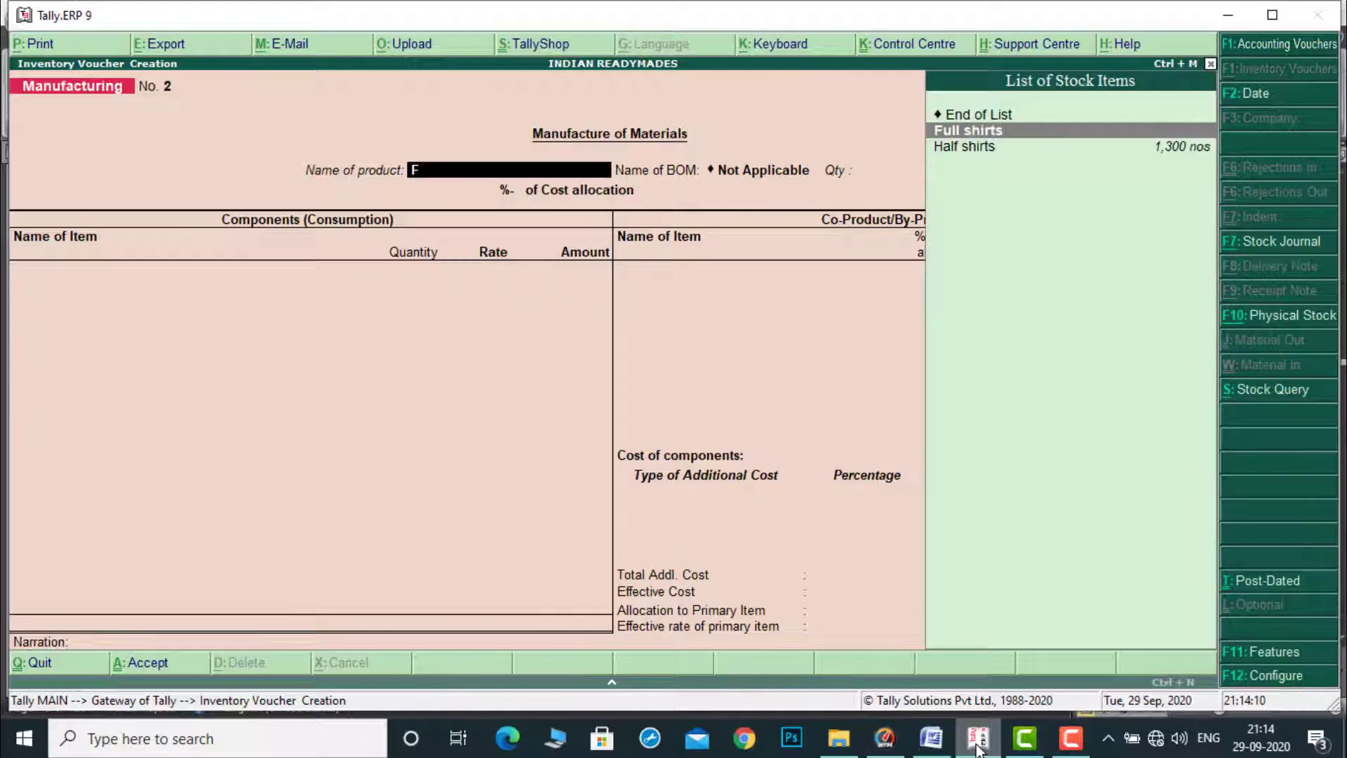
# Start the second Manufacturing voucher with Full shirts as the product, a quantity of 1300 nos and 100 % cost allocation.
pyautogui.press('Return')
pyautogui.write('1300')
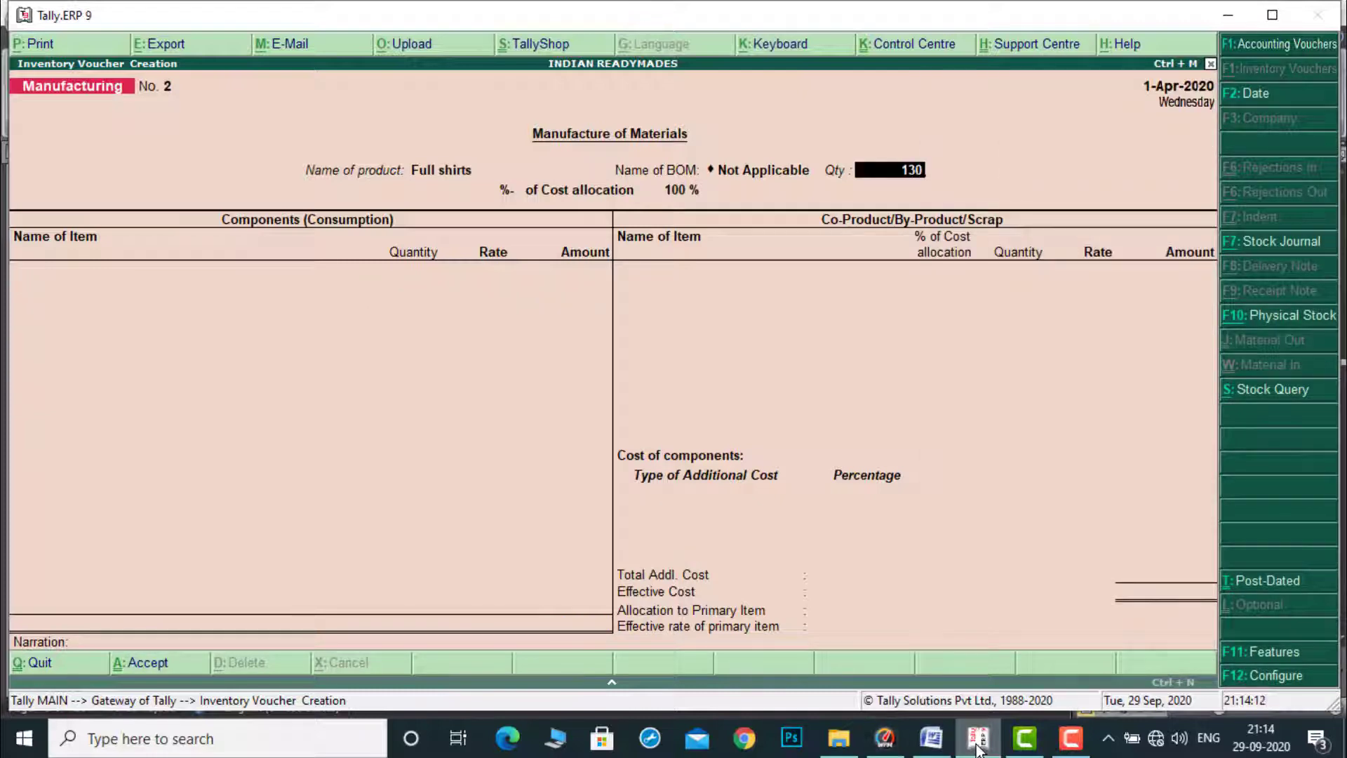
pyautogui.press('Return')
pyautogui.press('Return')
pyautogui.press('BackSpace')
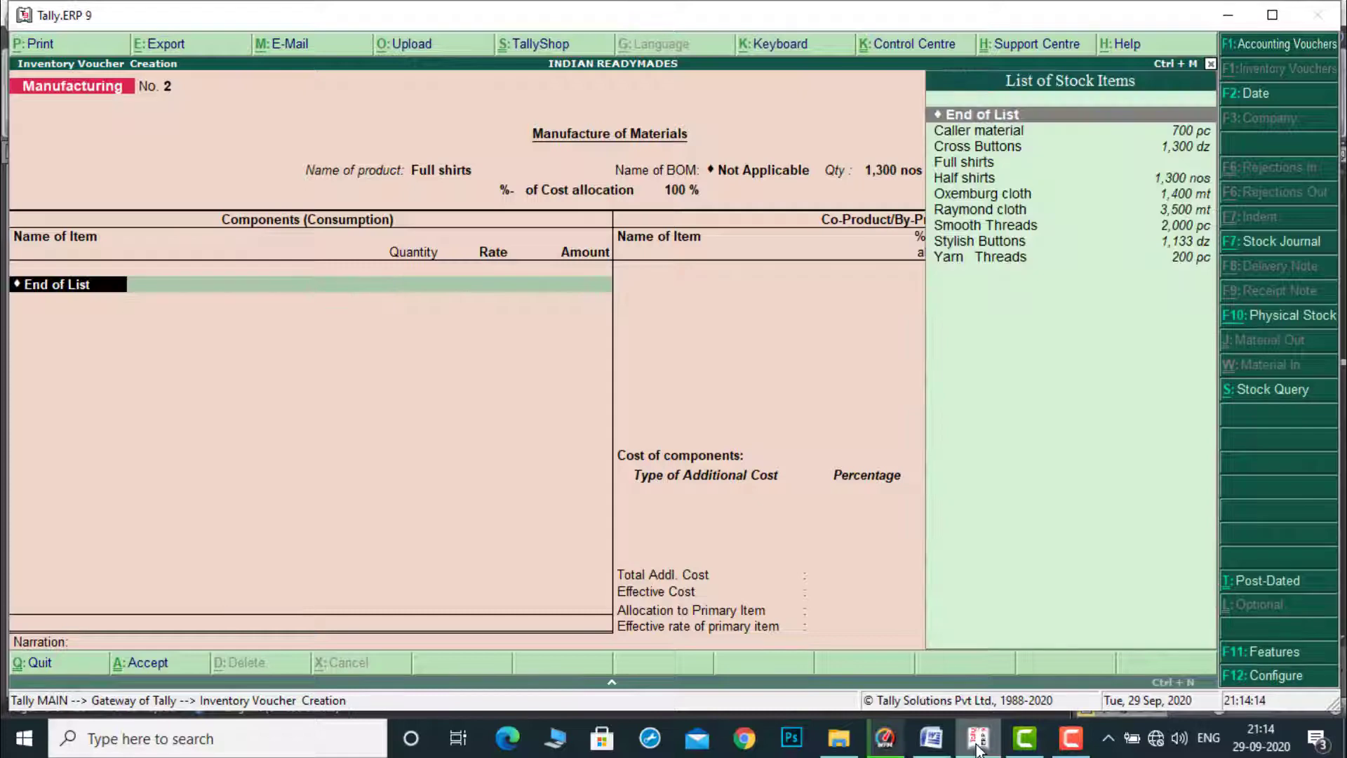
# Consult the full shirt section of the exercise in Word and add Raymond cloth in Tally with 3250 mt at the default rate.
pyautogui.click(977, 747)
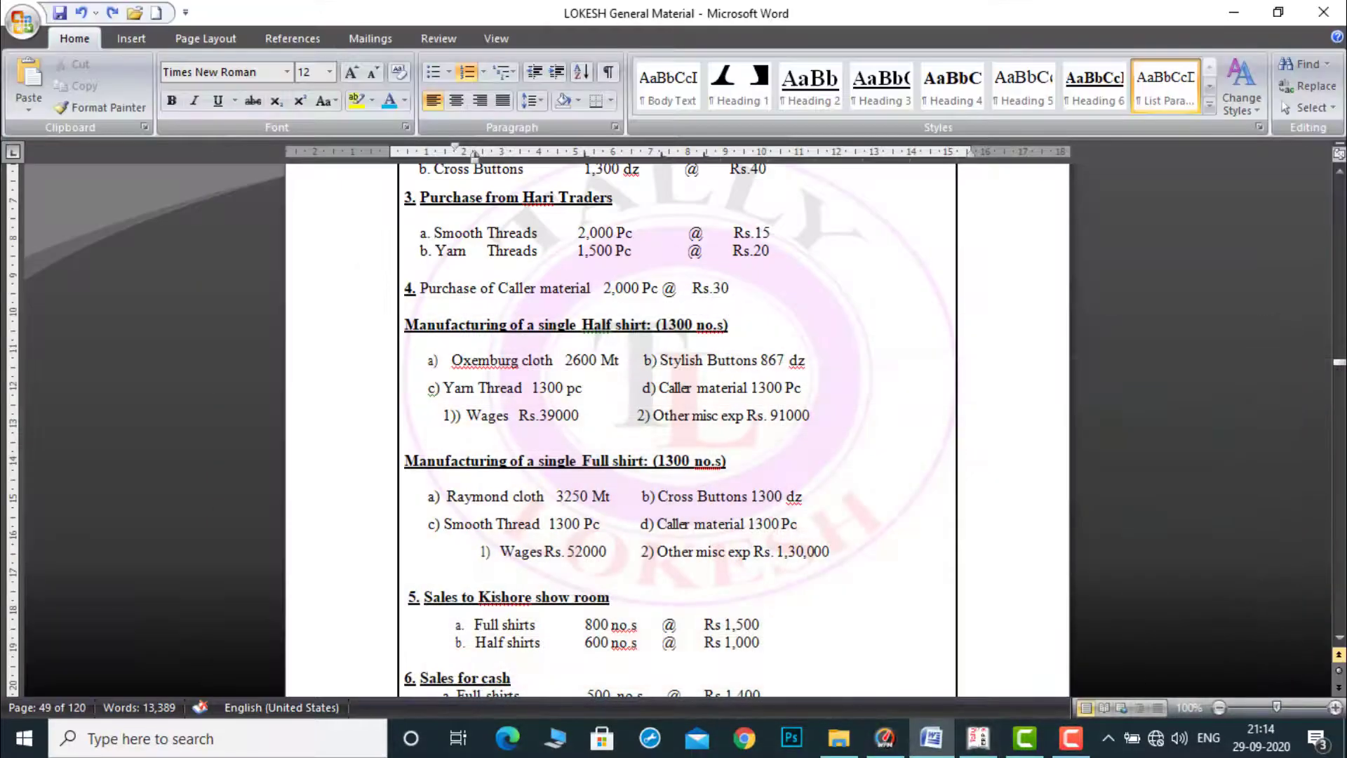
pyautogui.click(1340, 638)
pyautogui.click(1339, 638)
pyautogui.click(1339, 638)
pyautogui.click(1340, 638)
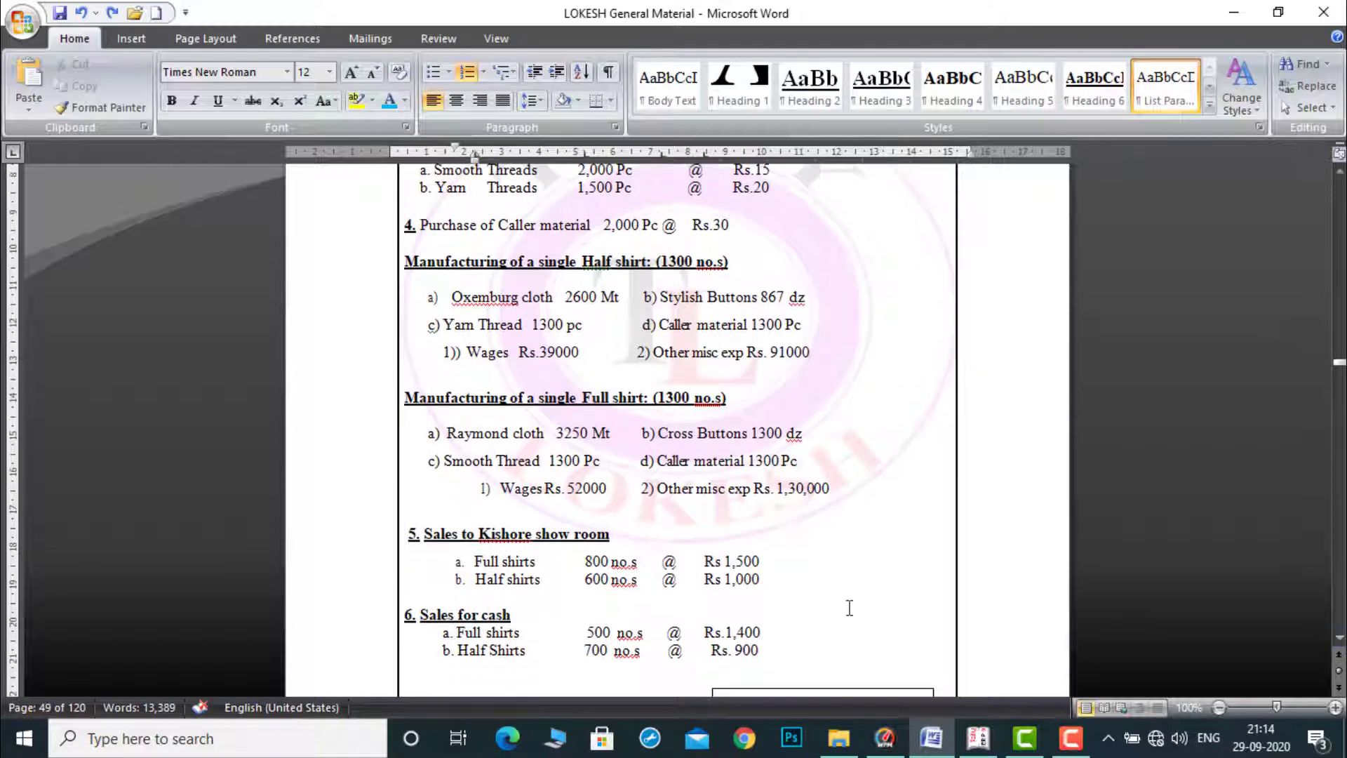
pyautogui.click(978, 743)
pyautogui.write('R')
pyautogui.press('Return')
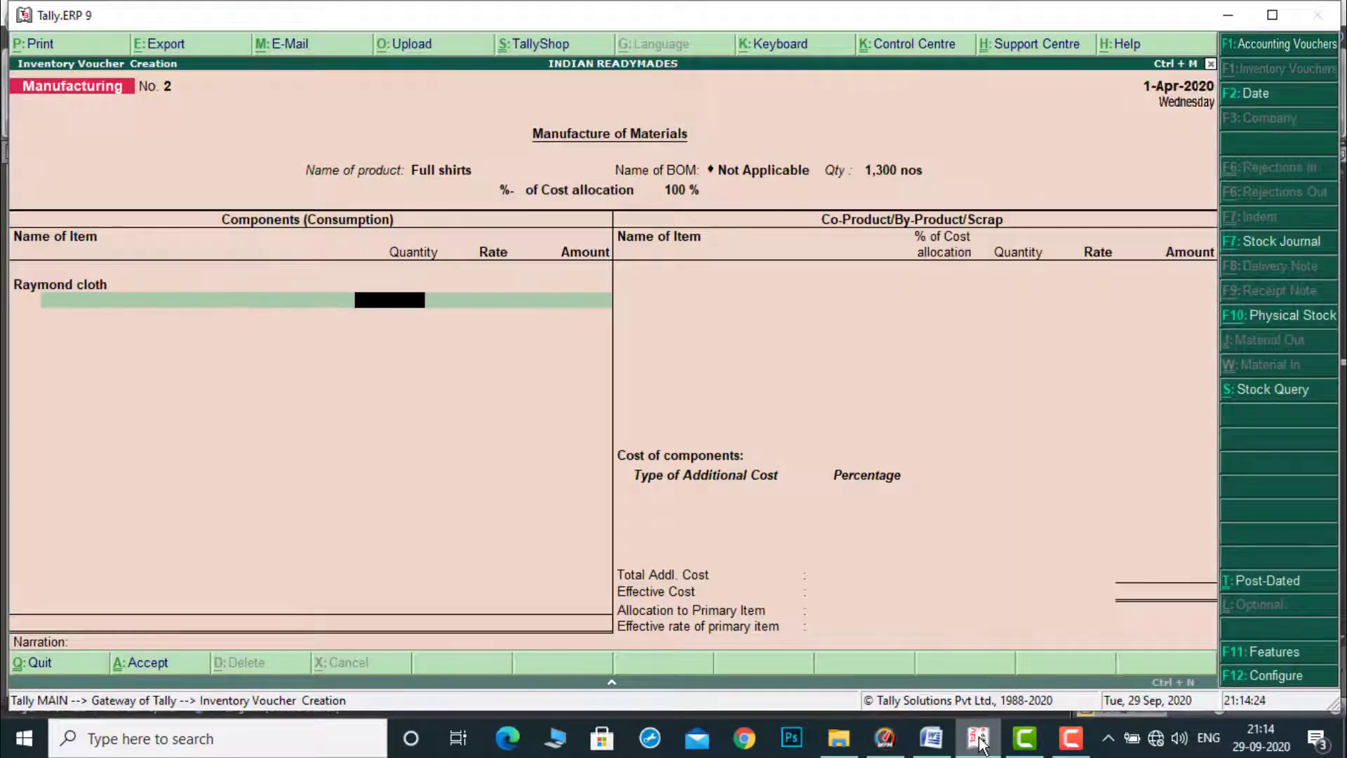
pyautogui.write('3,25')
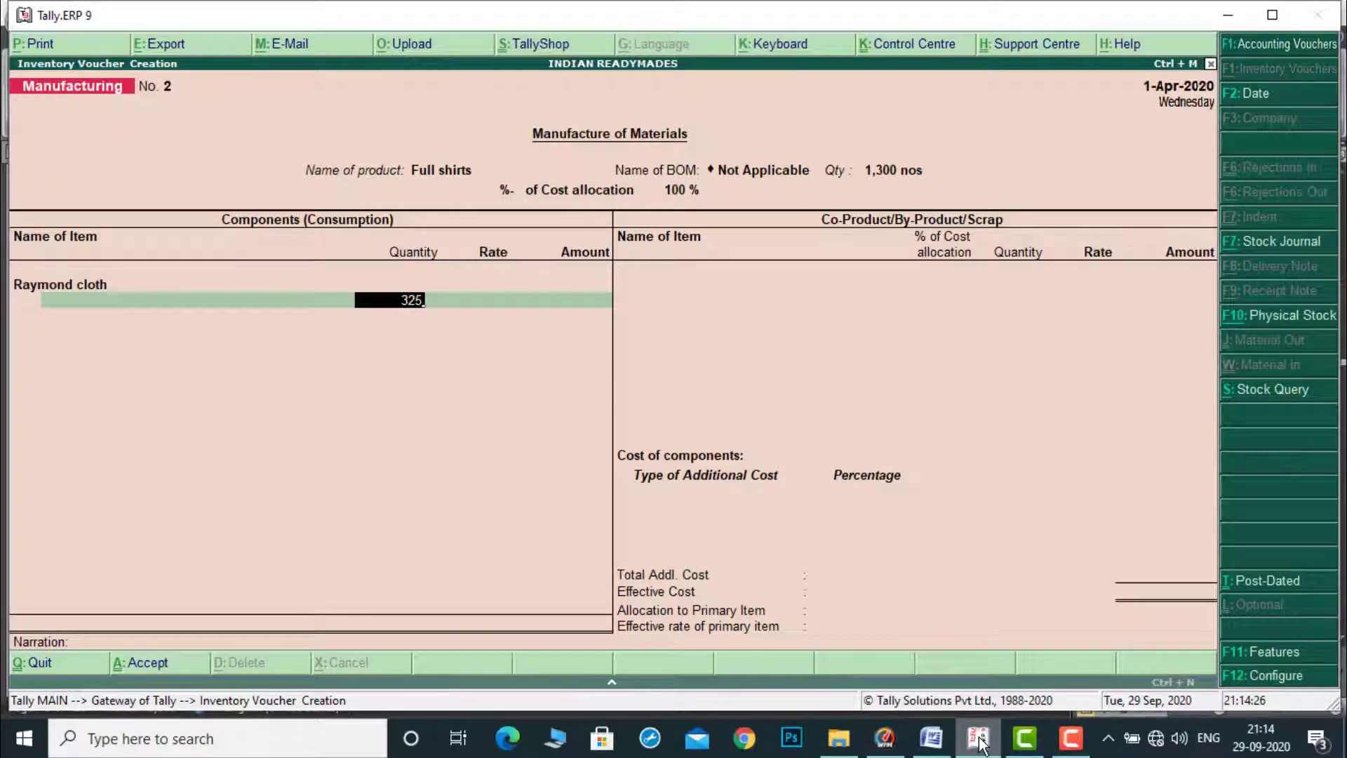
pyautogui.write('0')
pyautogui.press('Return')
pyautogui.press('Return')
pyautogui.press('Return')
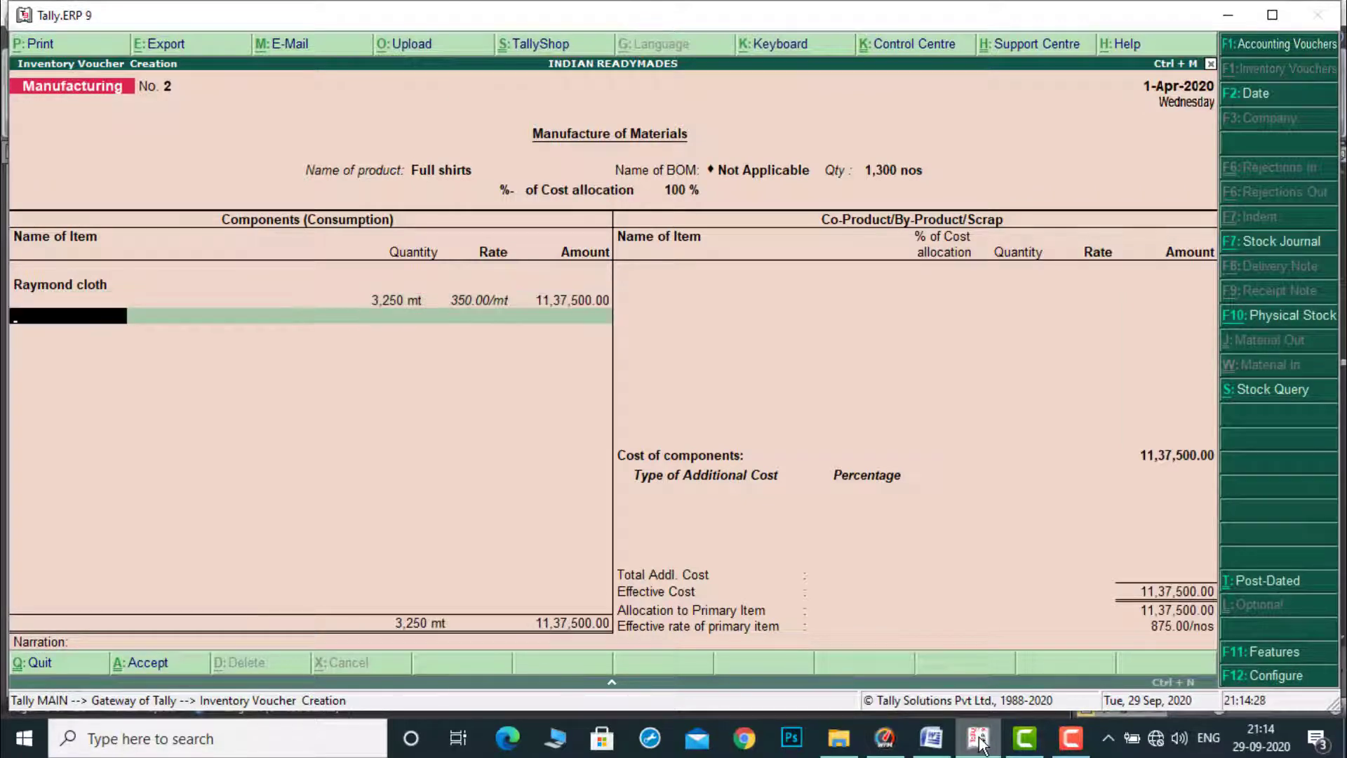
# Check the exercise in Word and add Cross Buttons as a component in Tally with 1300 dz, accepting the 40.00/dz rate.
pyautogui.click(980, 744)
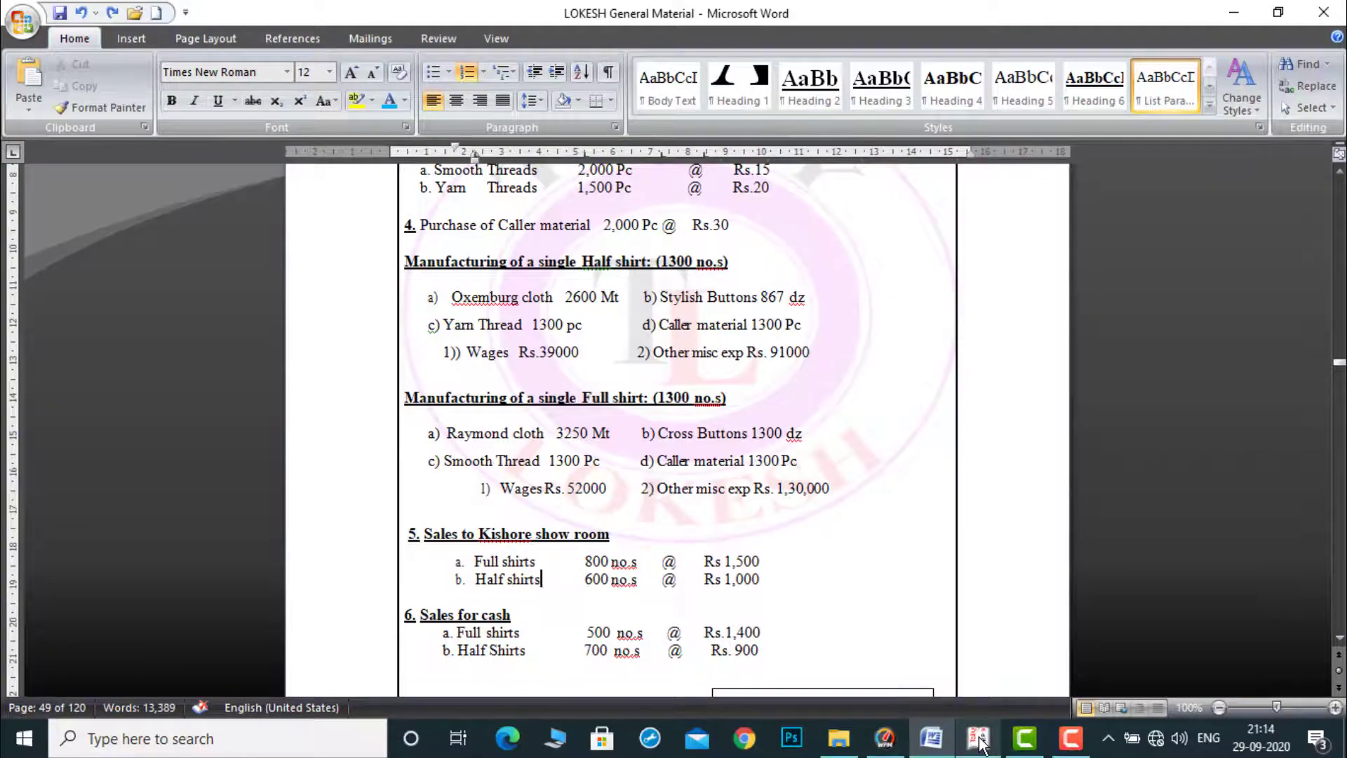
pyautogui.click(980, 743)
pyautogui.write('Cr')
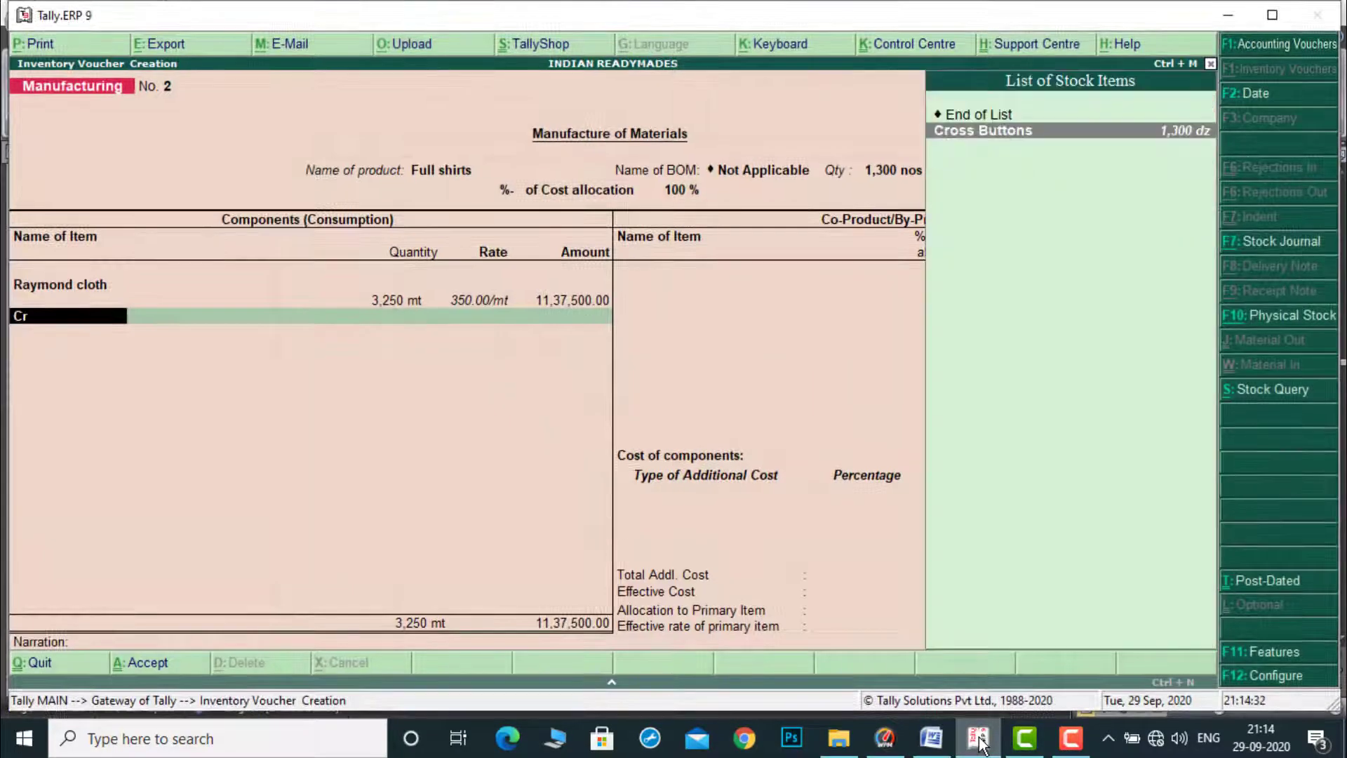
pyautogui.press('Return')
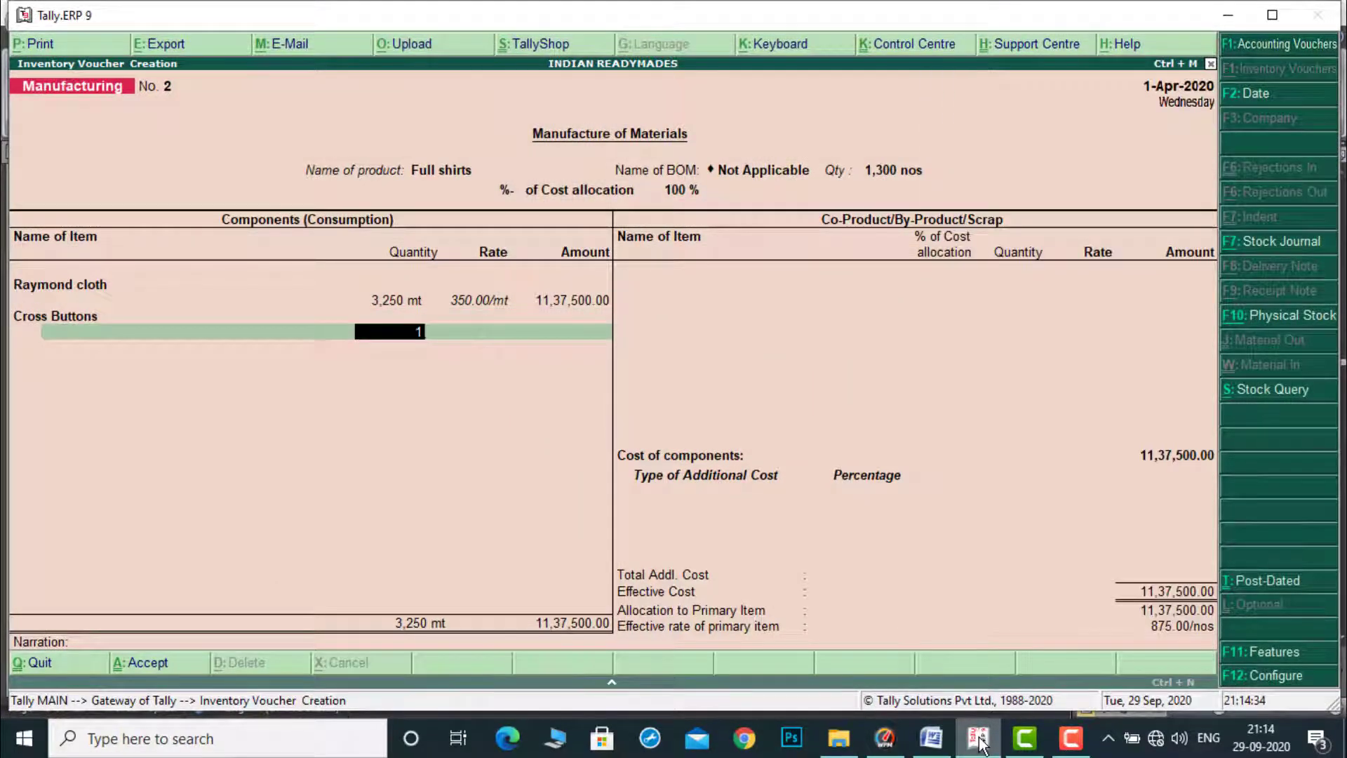
pyautogui.write('1300')
pyautogui.press('Return')
pyautogui.press('Return')
pyautogui.press('Return')
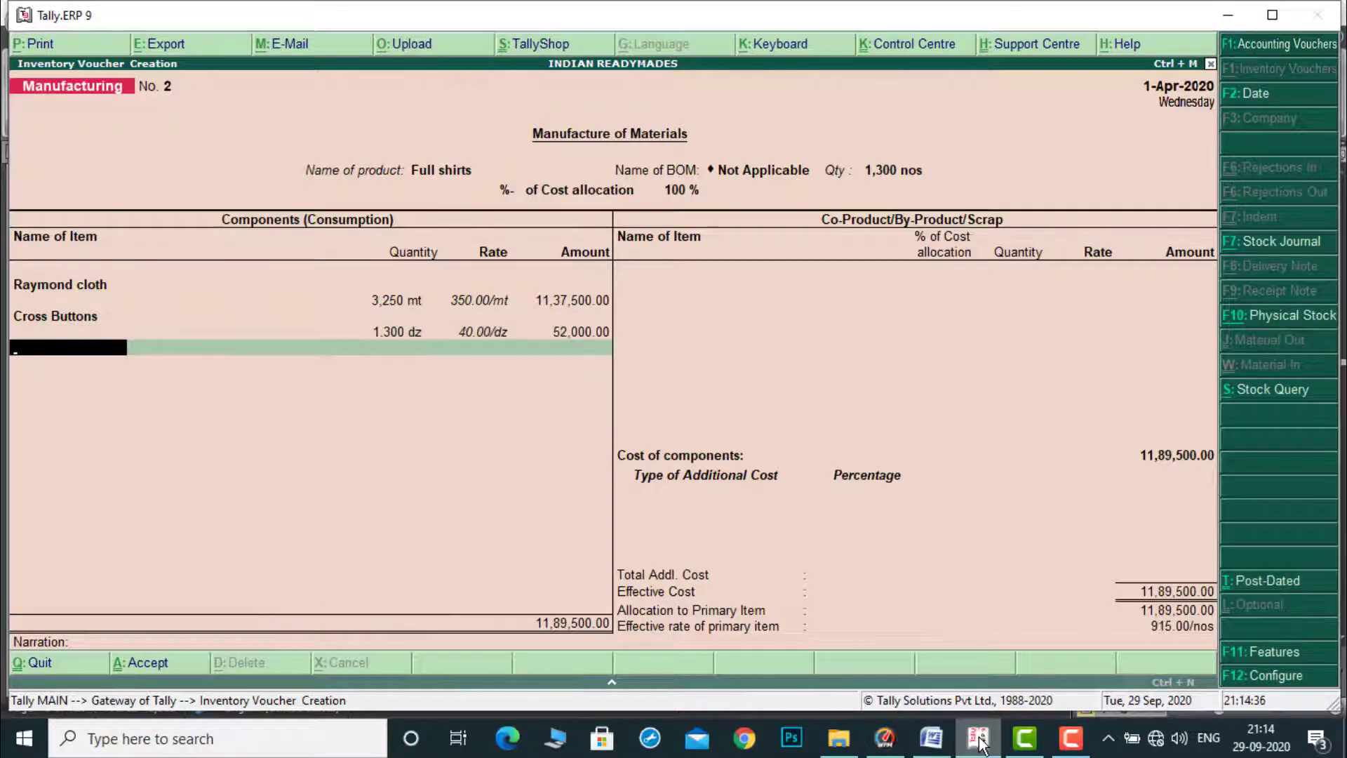
# Check the exercise again and add Smooth Threads as a component with 1300 pc, accepting the 15.00/pc rate.
pyautogui.click(979, 740)
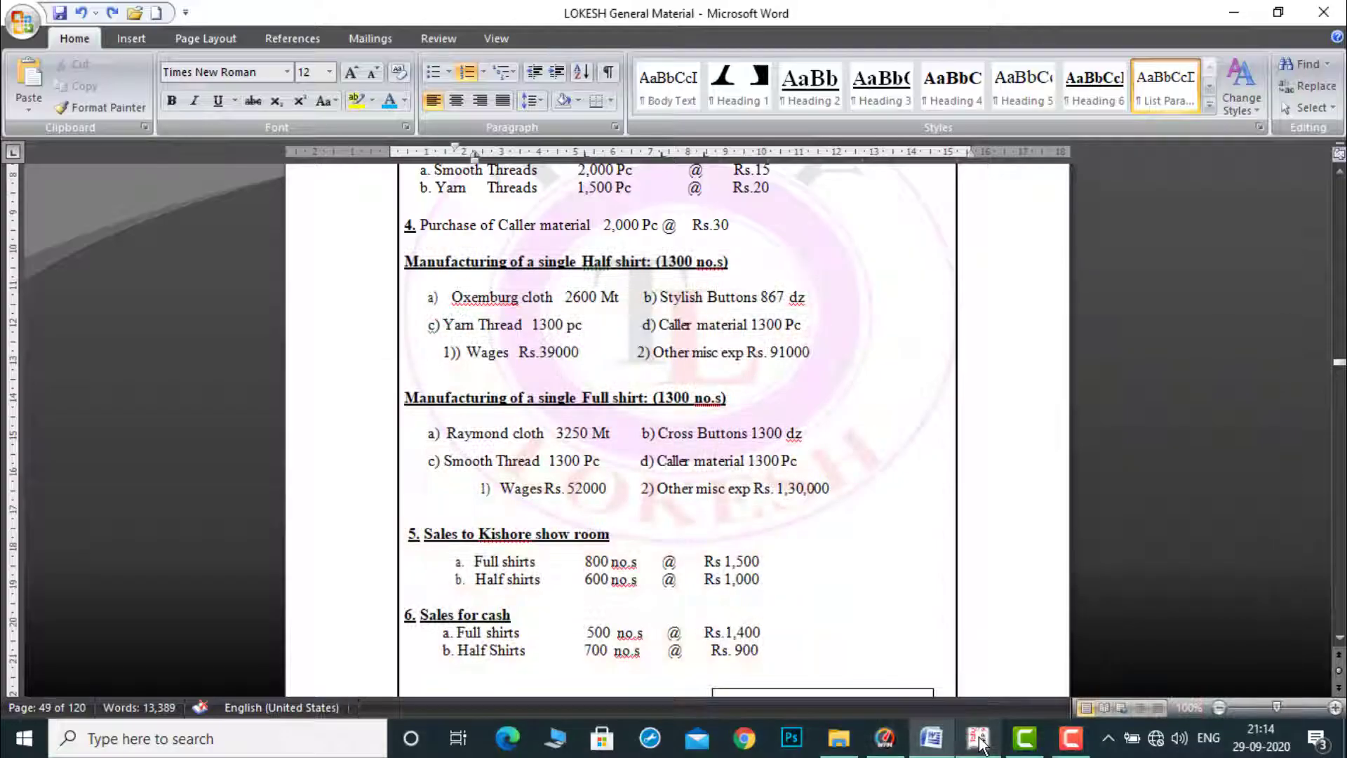
pyautogui.click(978, 740)
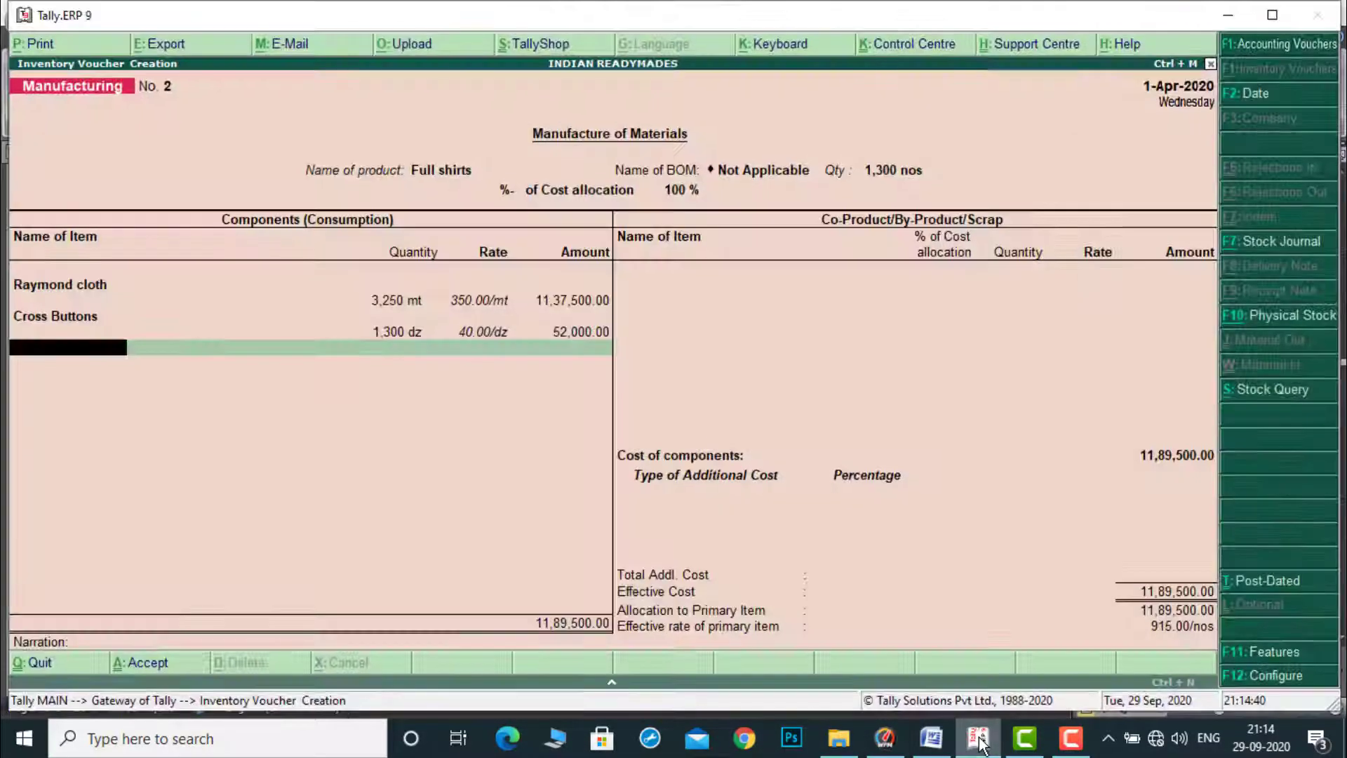
pyautogui.write('Sm')
pyautogui.press('Return')
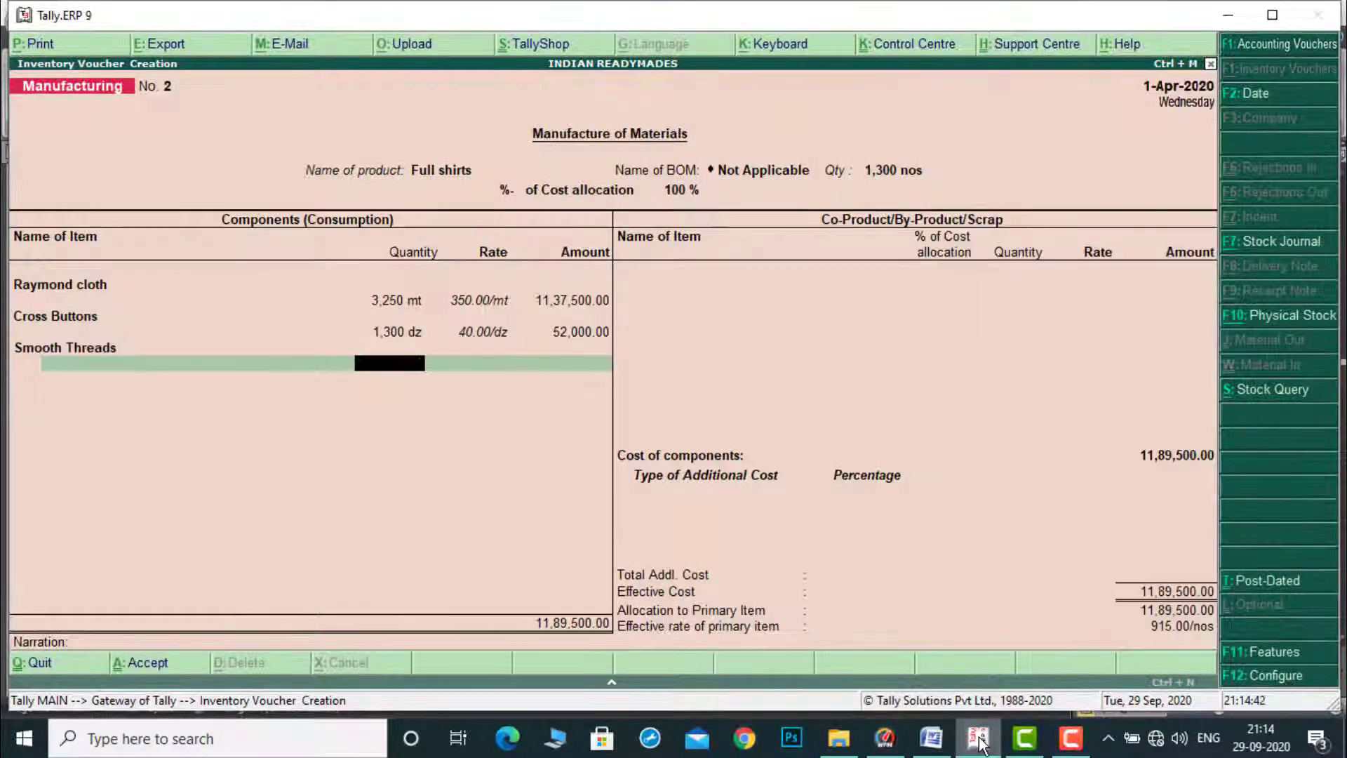
pyautogui.write('1300')
pyautogui.press('Return')
pyautogui.press('Return')
pyautogui.press('Return')
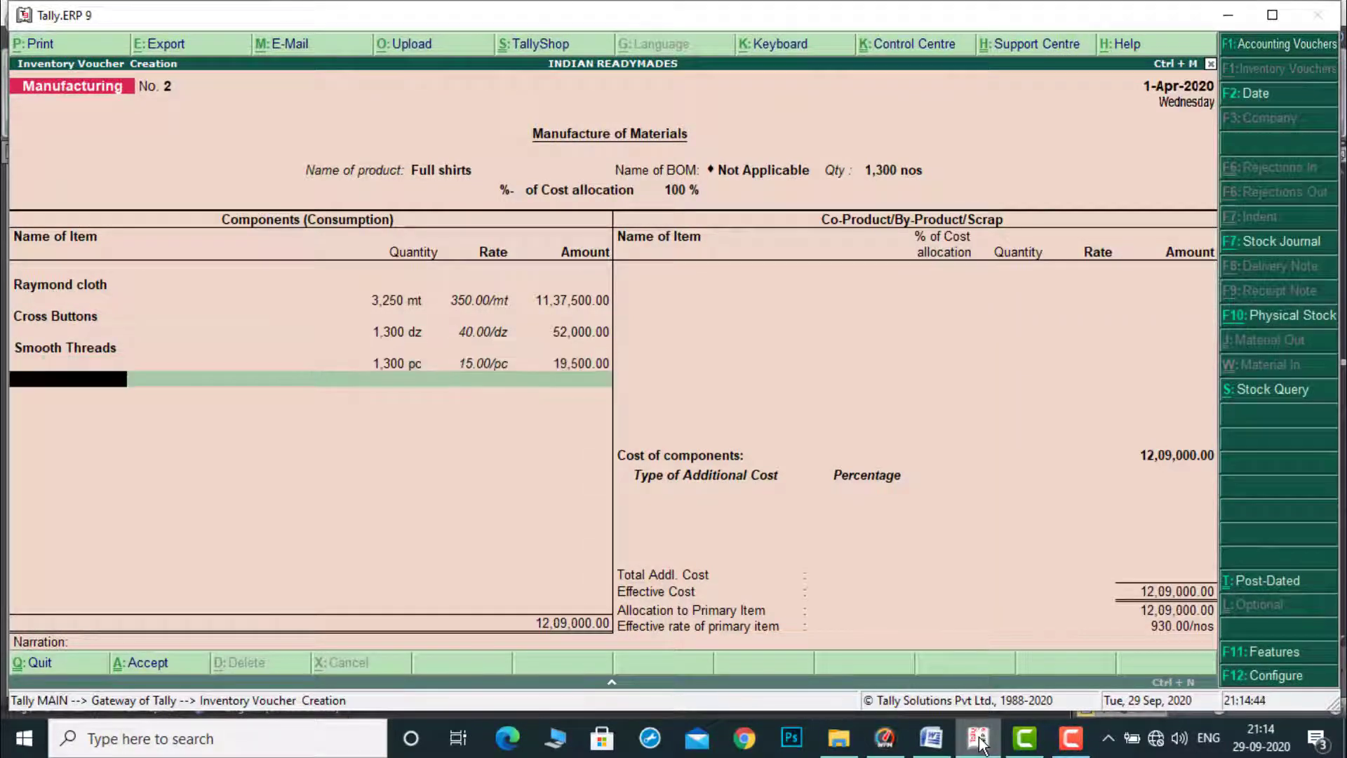
# Add Caller material as a component with 1300 pc despite the negative stock, accepting the 30.00/pc rate.
pyautogui.write('C')
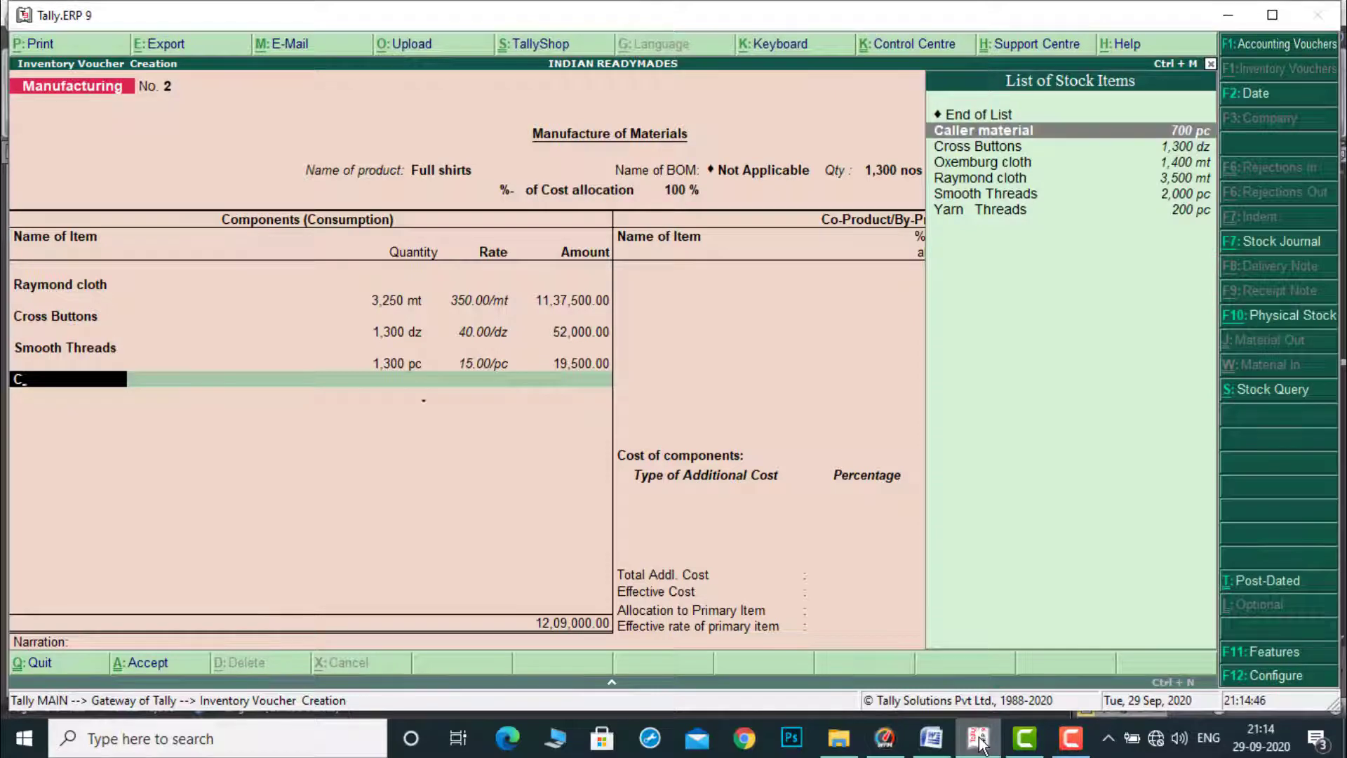
pyautogui.press('Return')
pyautogui.write('1')
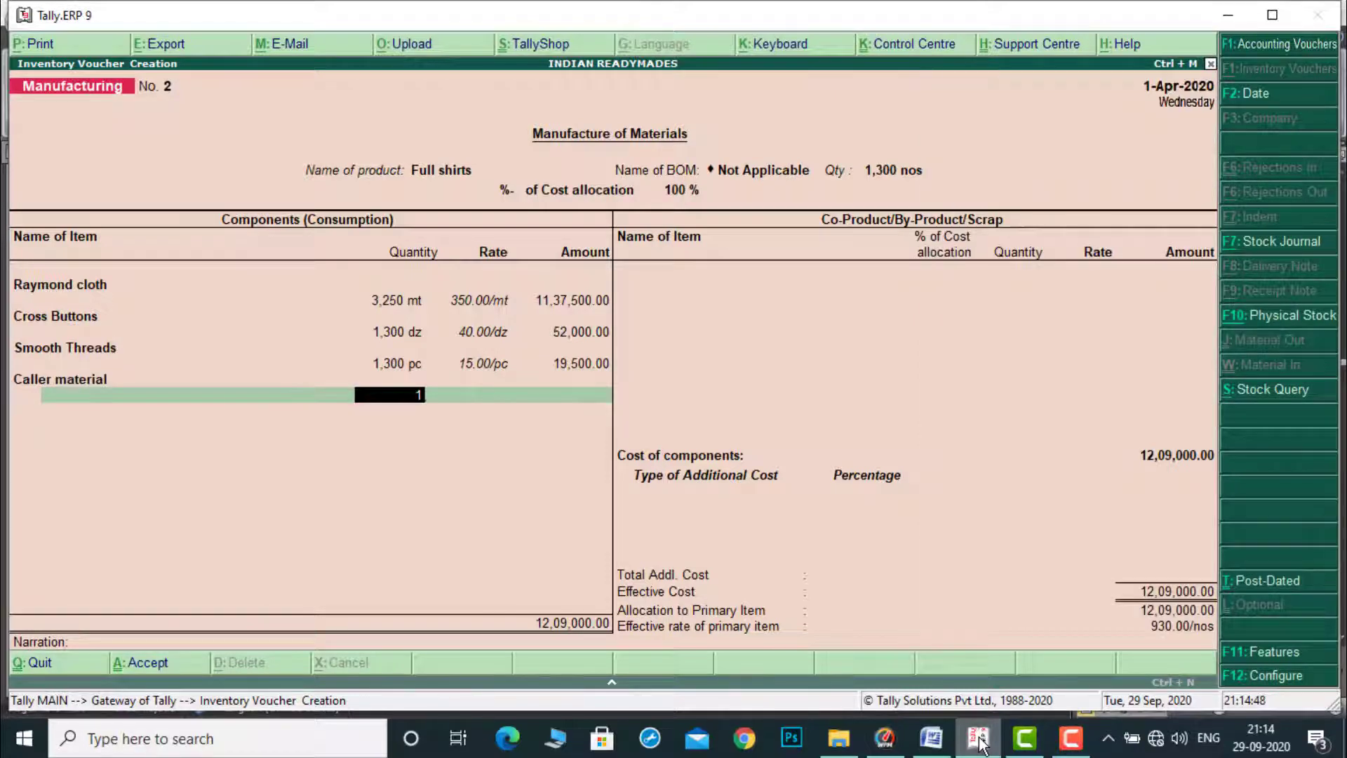
pyautogui.write('300')
pyautogui.press('Return')
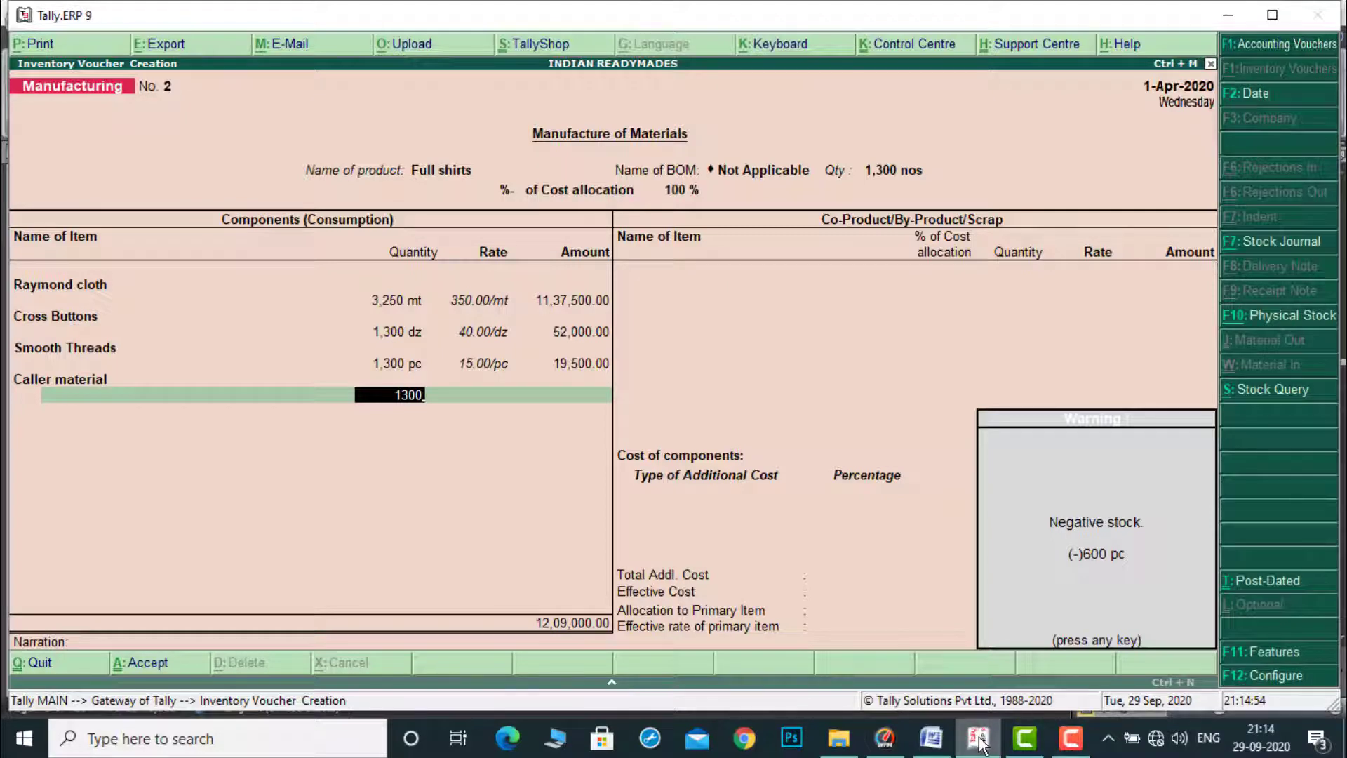
pyautogui.press('Return')
pyautogui.press('Return')
pyautogui.press('Return')
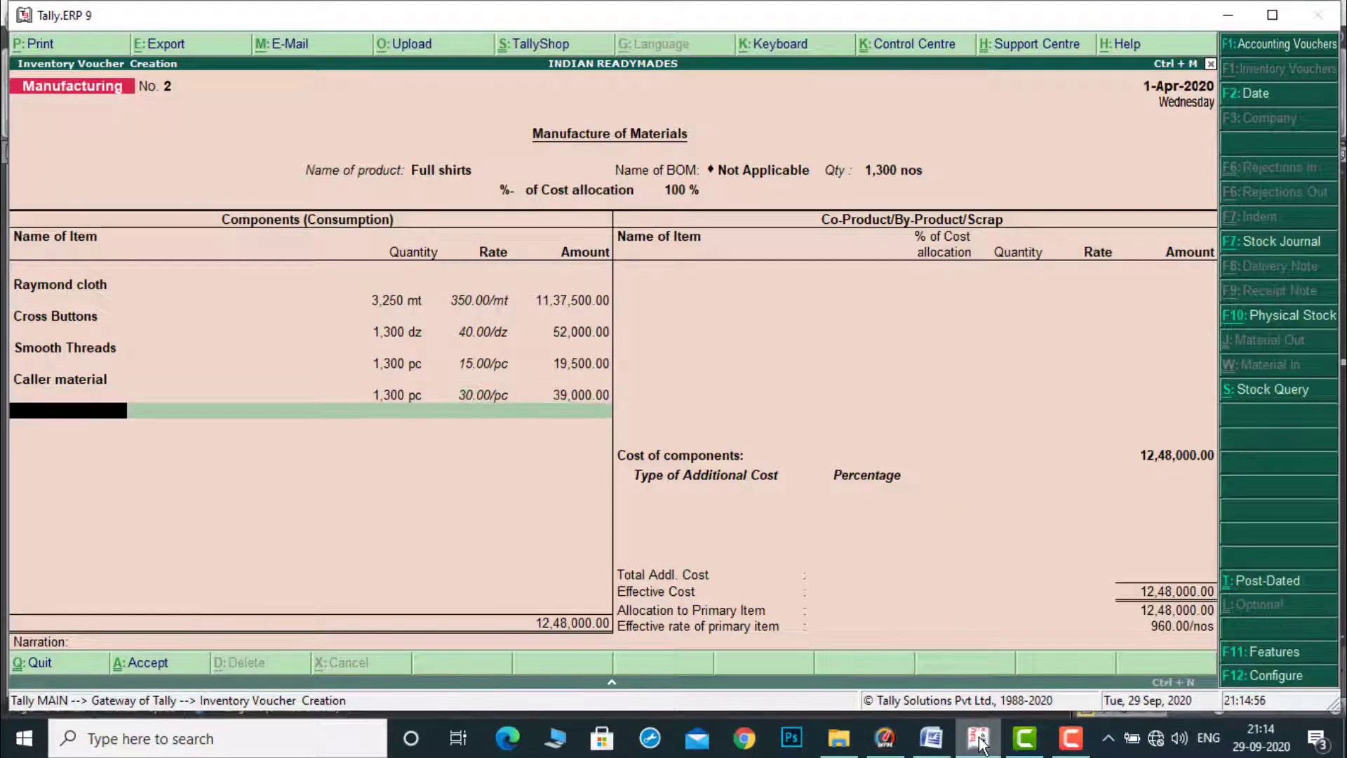
# Finish the component list, check the exercise in Word, and add Wages of 52,000 as an additional cost in Tally.
pyautogui.press('Return')
pyautogui.press('Return')
pyautogui.press('Return')
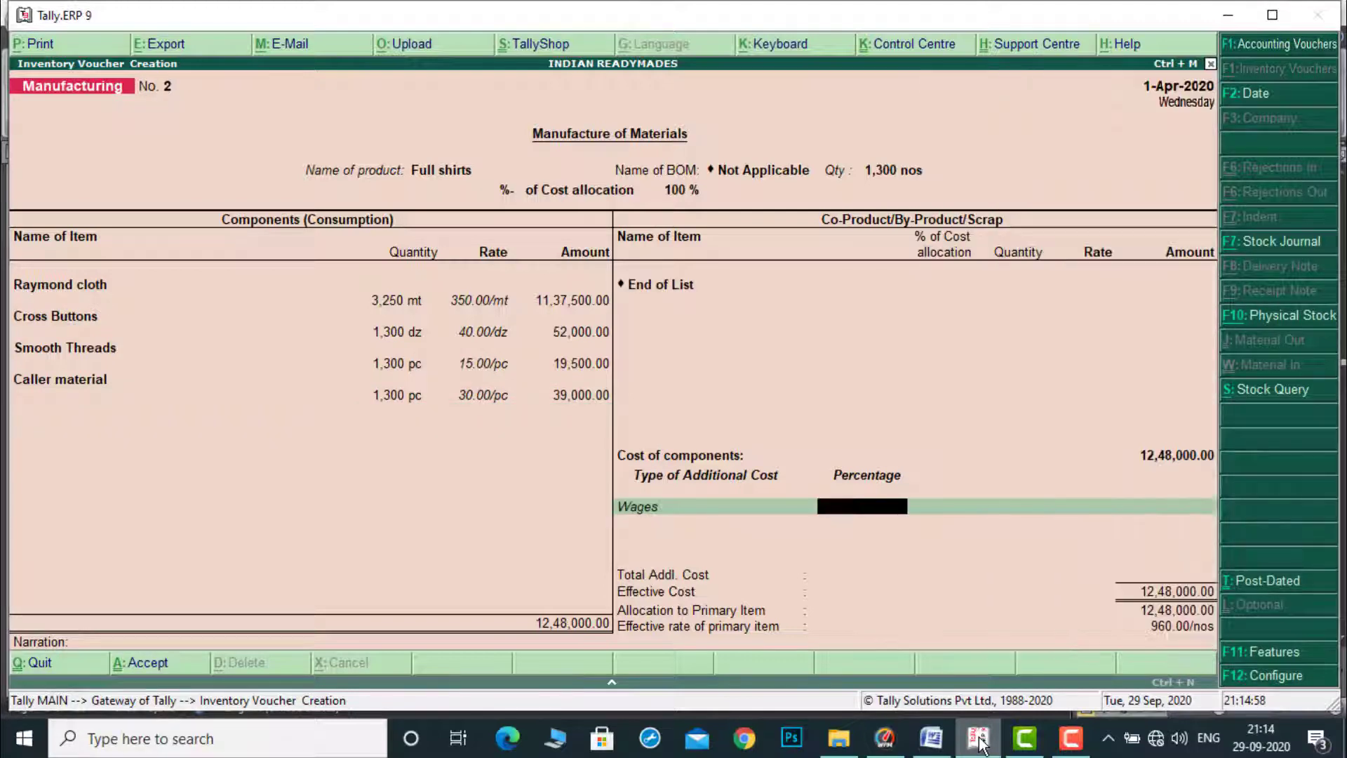
pyautogui.click(979, 738)
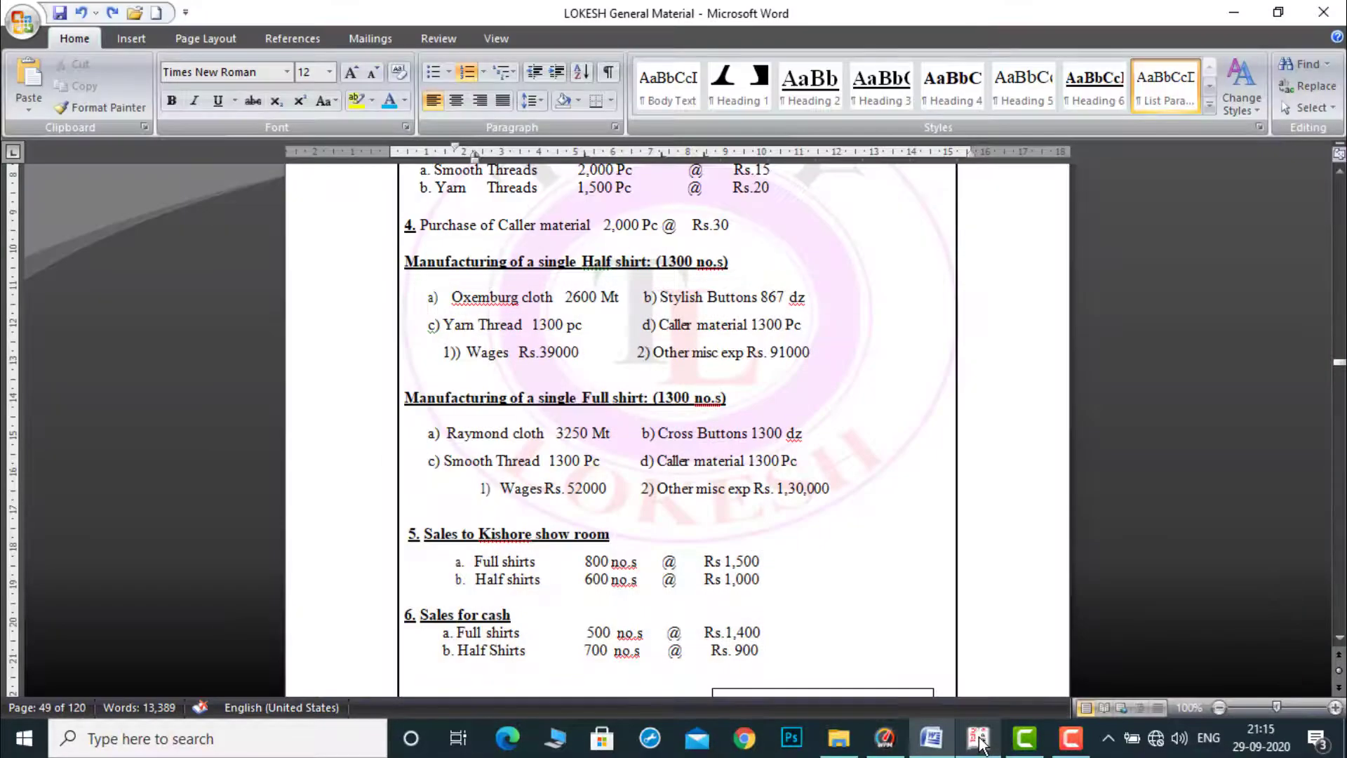
pyautogui.click(979, 738)
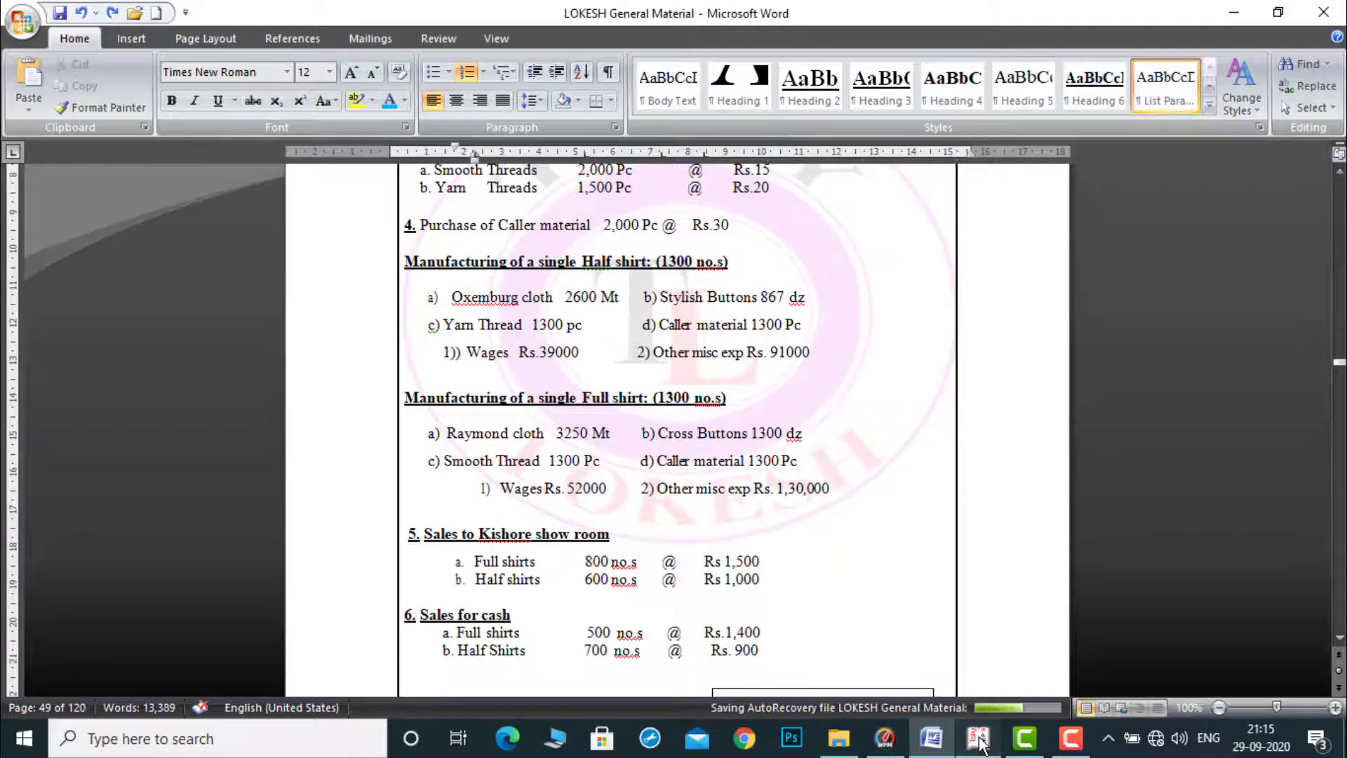
pyautogui.write('52,0')
pyautogui.write('000')
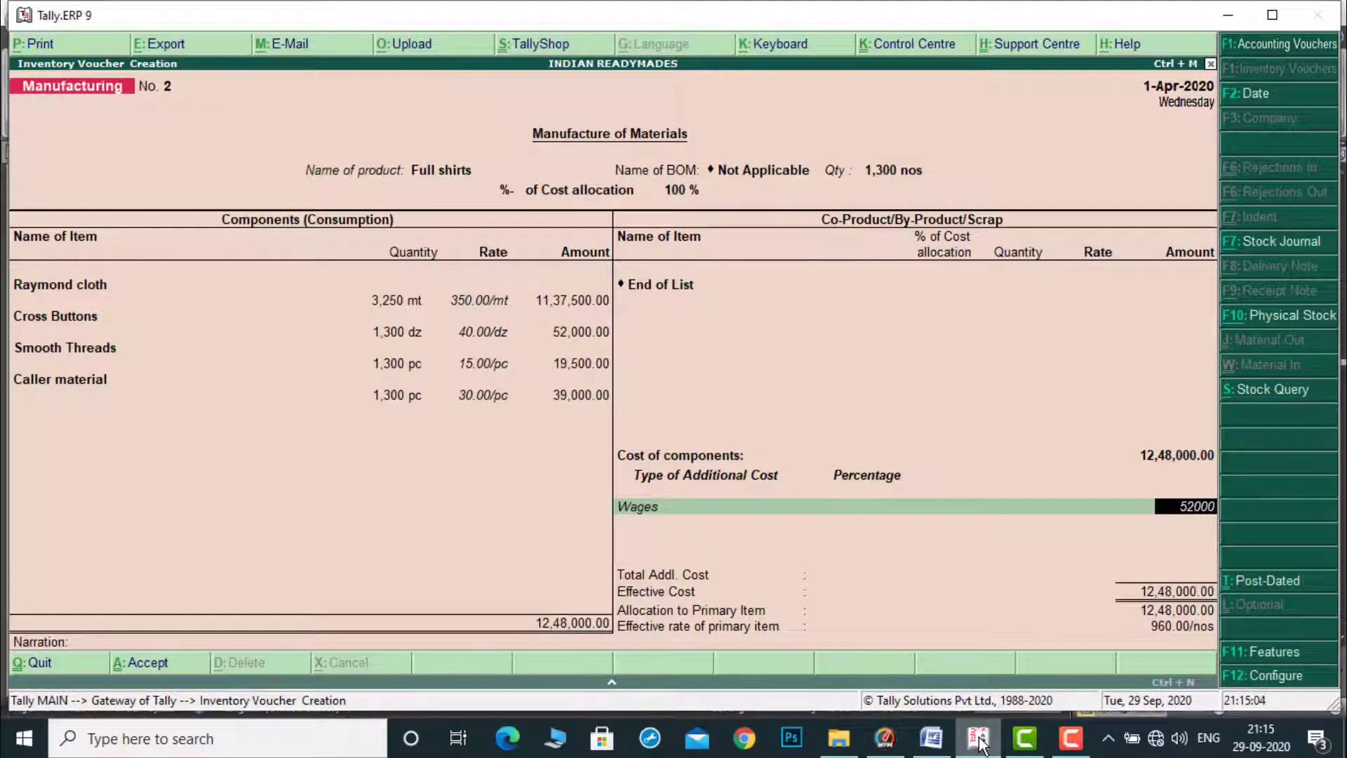
pyautogui.press('Return')
# Check the exercise in Word, add Other misc exp of 1,30,000 as an additional cost in Tally, and accept the Manufacturing voucher.
pyautogui.write('O')
pyautogui.press('Return')
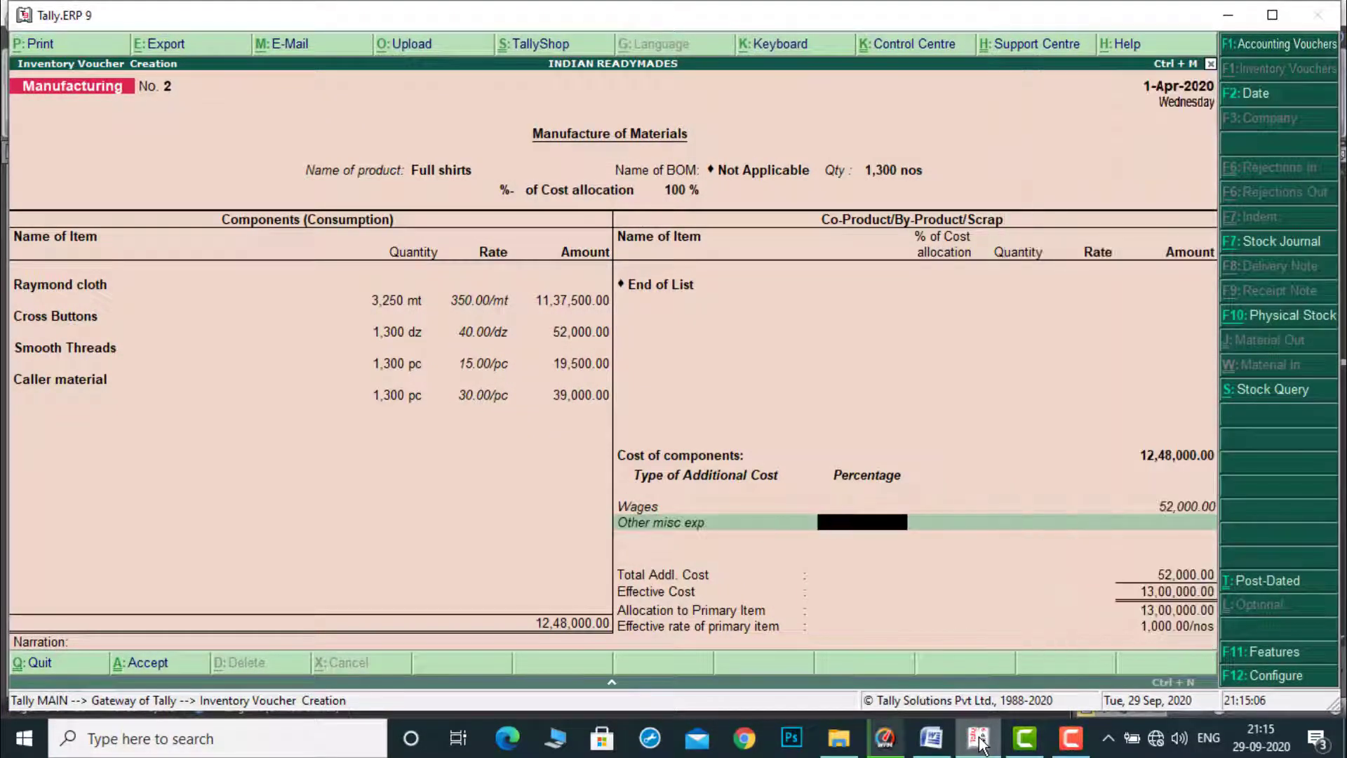
pyautogui.press('Return')
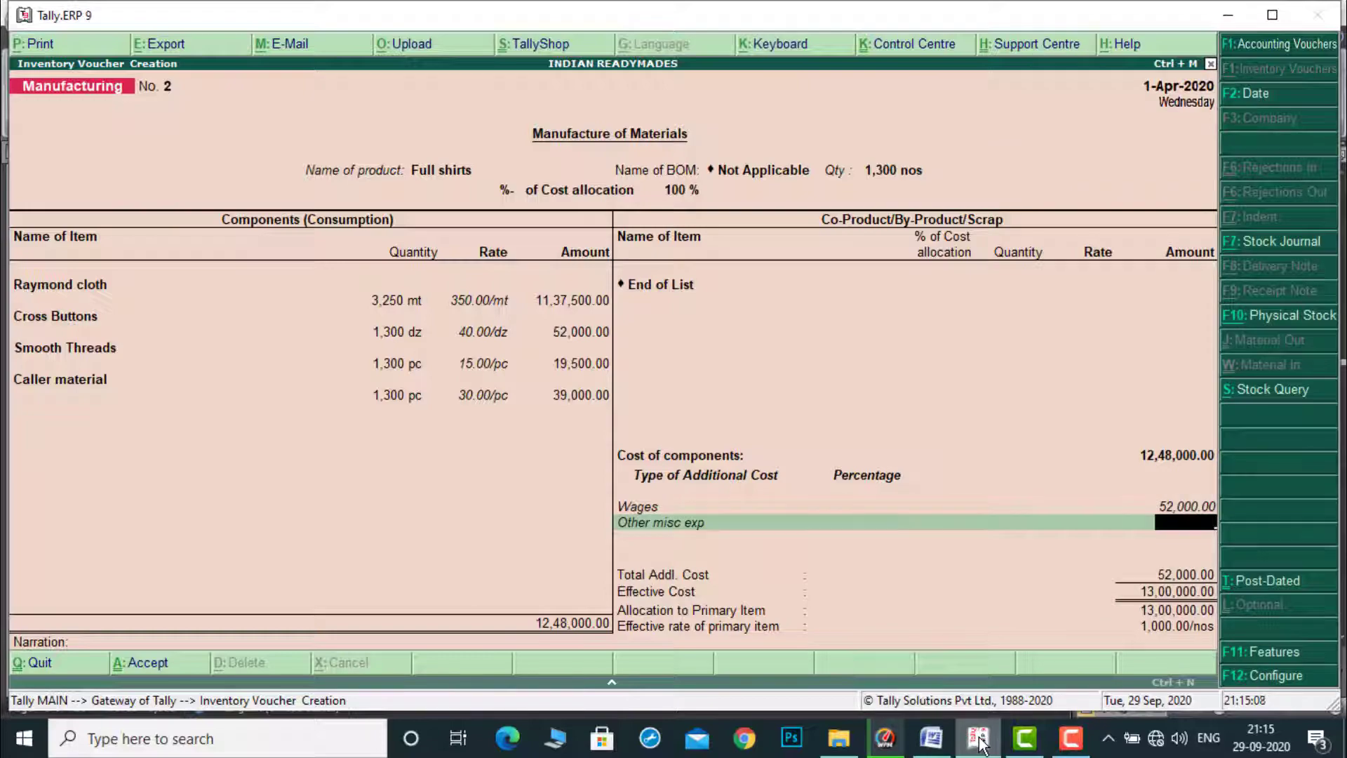
pyautogui.click(979, 740)
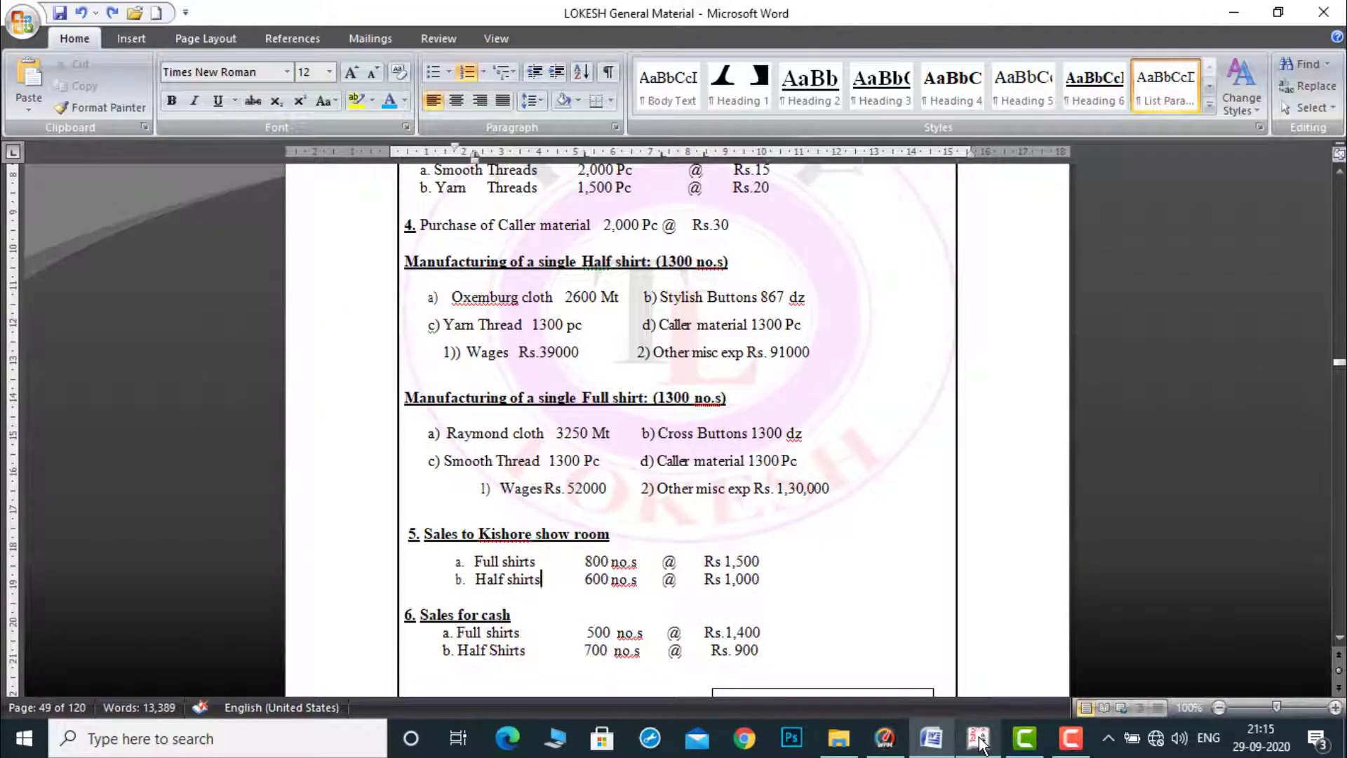
pyautogui.click(979, 739)
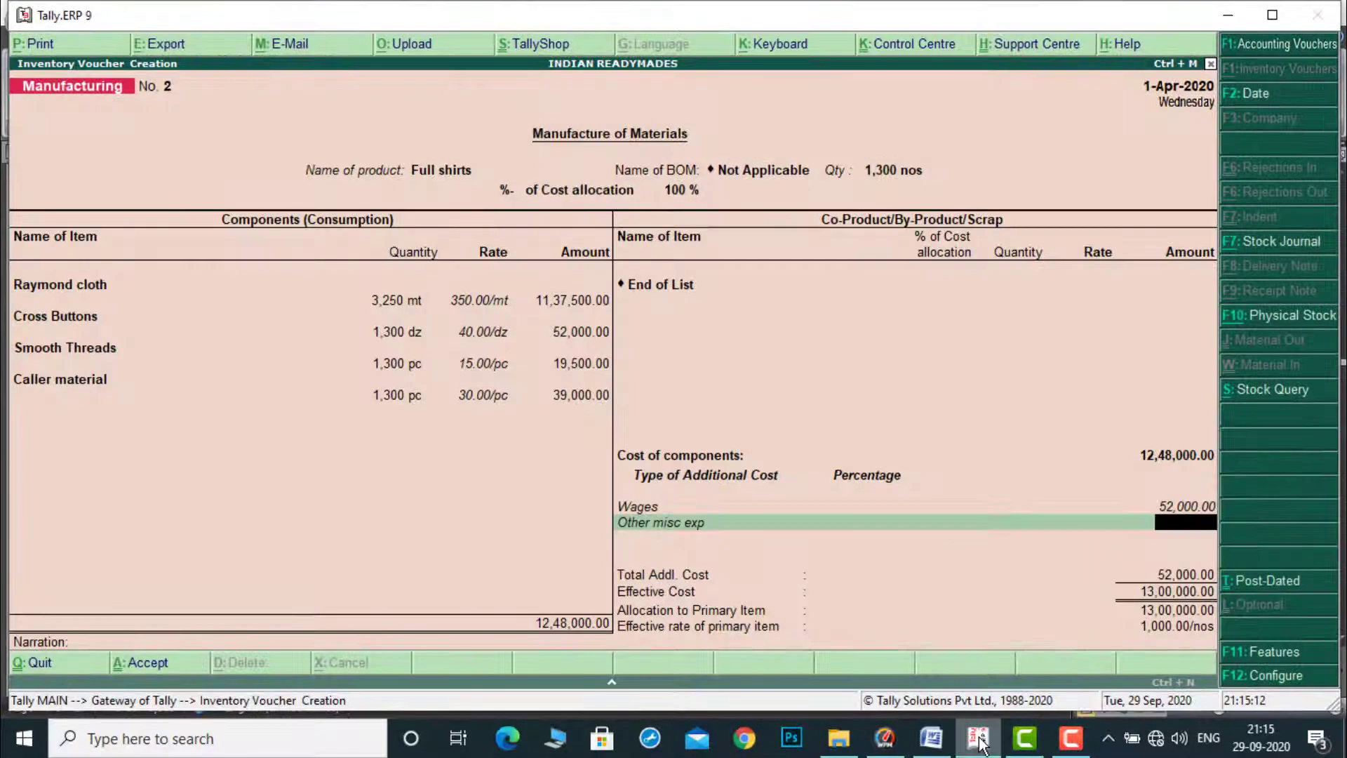
pyautogui.write('130000')
pyautogui.press('Return')
pyautogui.press('Return')
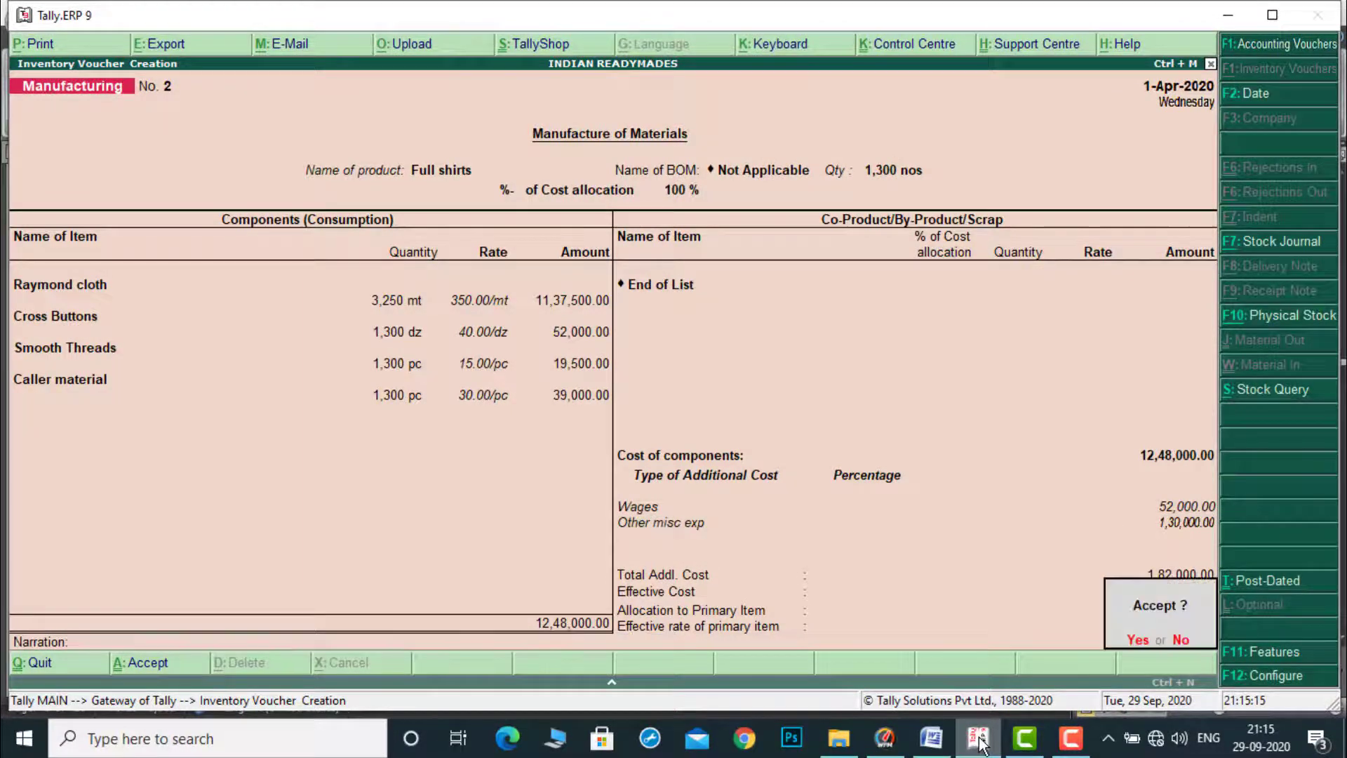
pyautogui.press('Return')
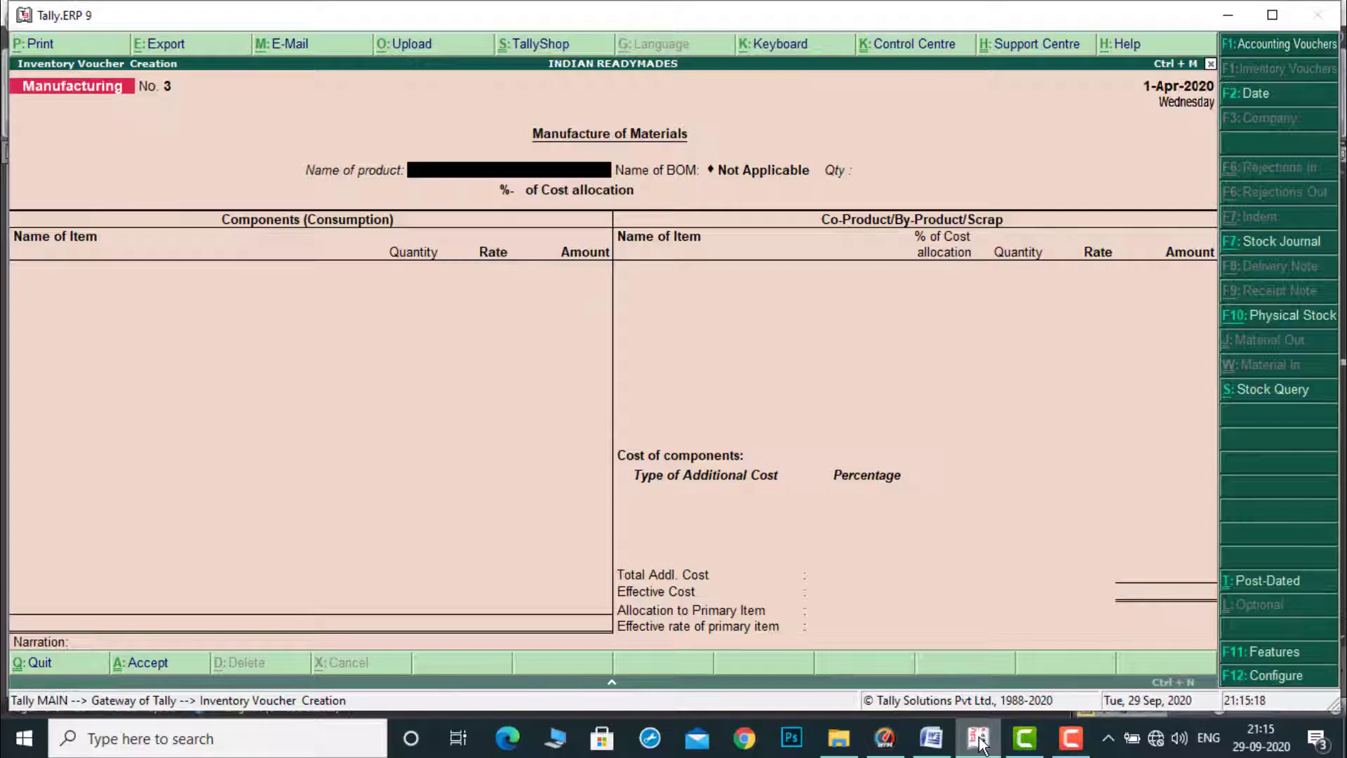
# Leave the Manufacturing voucher screen and start a Sales accounting voucher.
pyautogui.press('Escape')
pyautogui.press('Return')
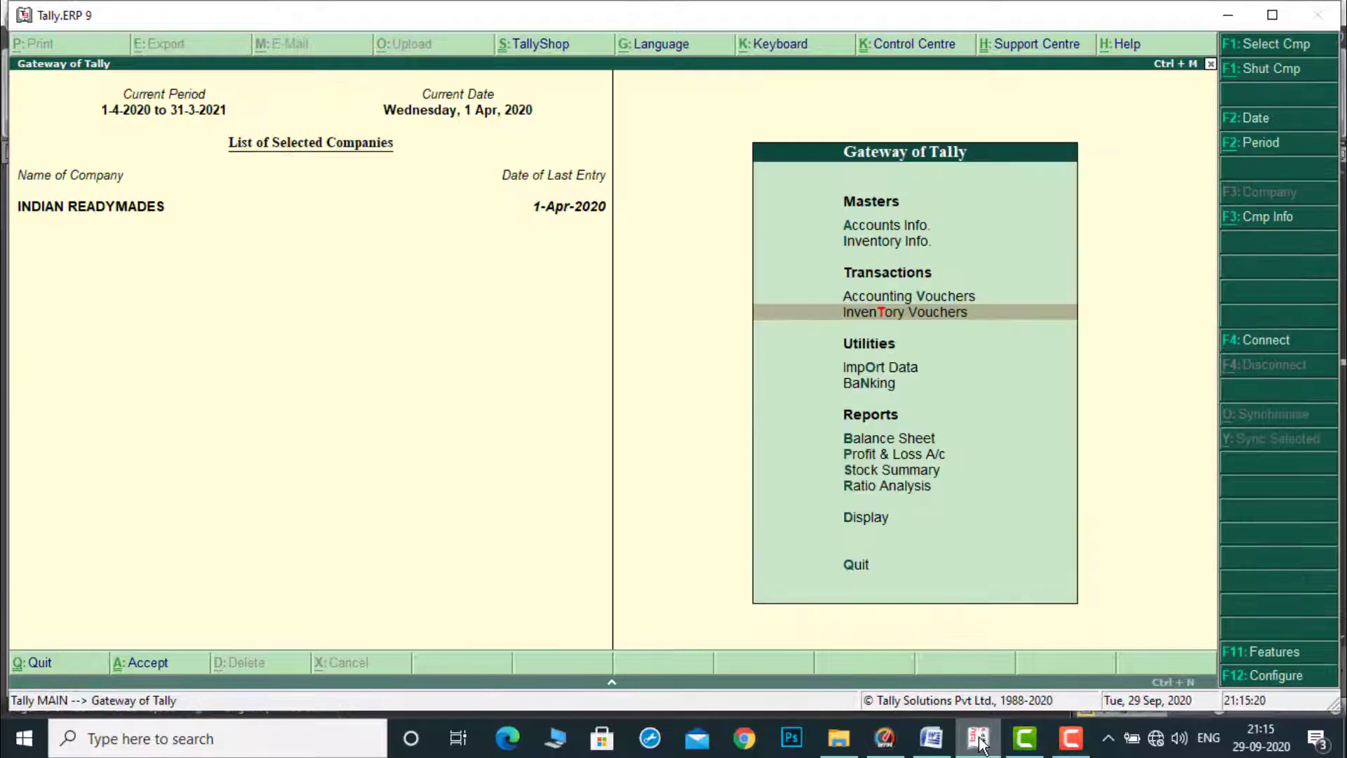
pyautogui.press('Up')
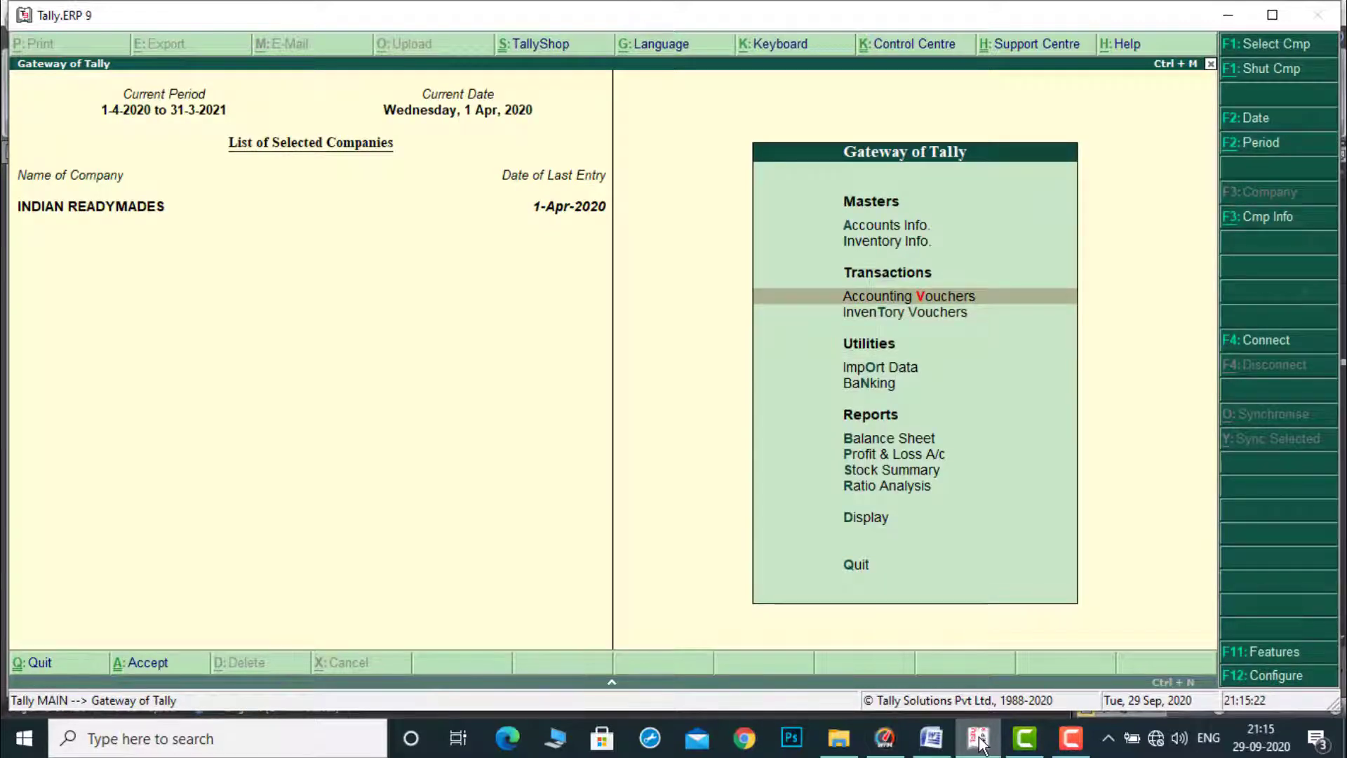
pyautogui.press('Return')
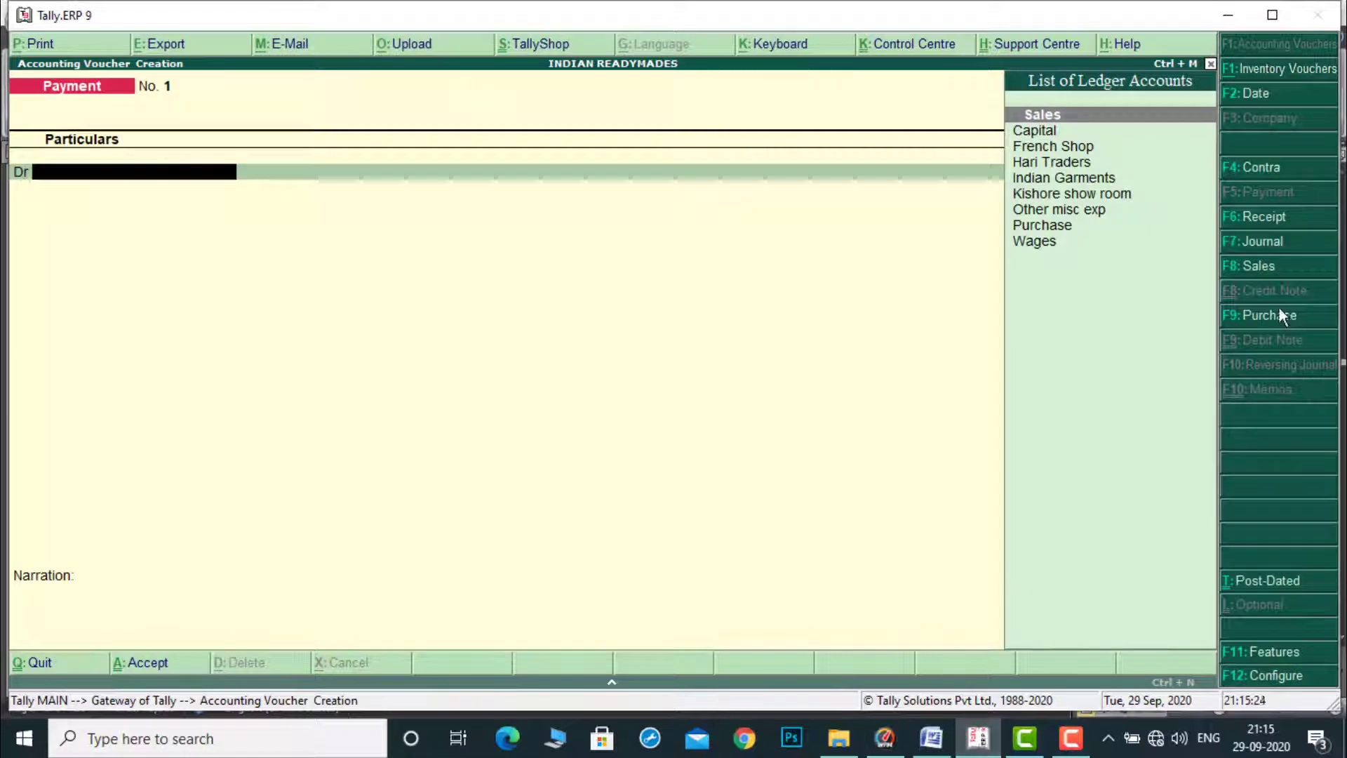
pyautogui.click(1271, 267)
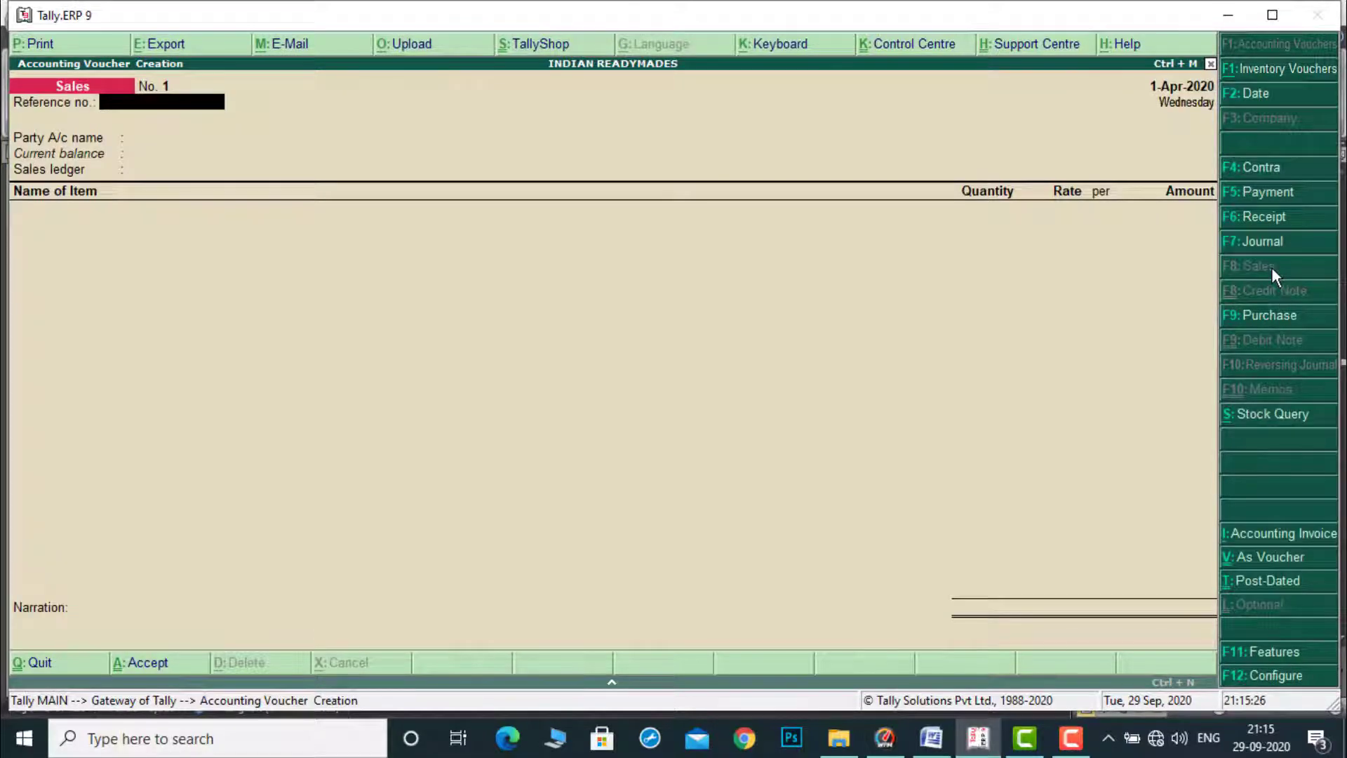
# Choose Kishore show room as the party, accept its default party details, and select Sales as the sales ledger.
pyautogui.press('Down')
pyautogui.press('Down')
pyautogui.press('Down')
pyautogui.press('Down')
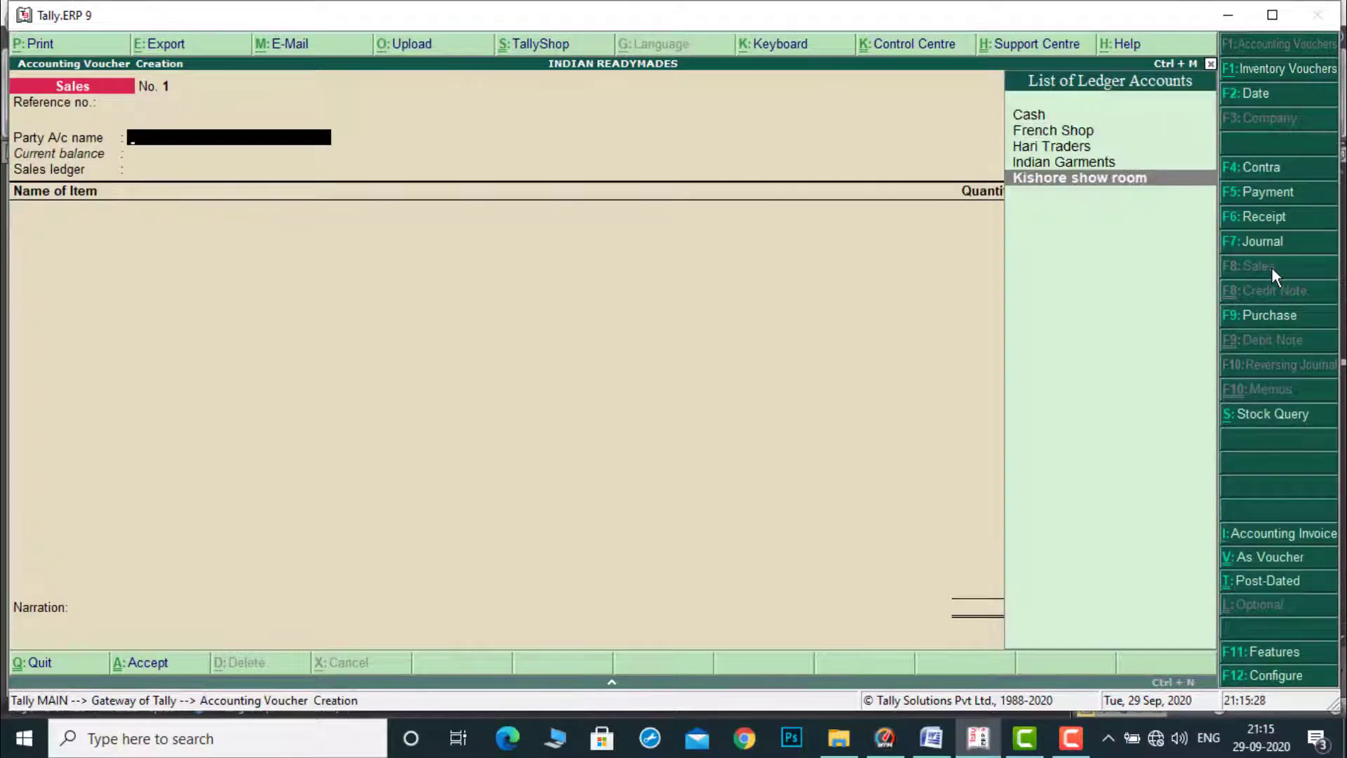
pyautogui.press('Return')
pyautogui.hotkey('ctrl', 'a')
pyautogui.press('Return')
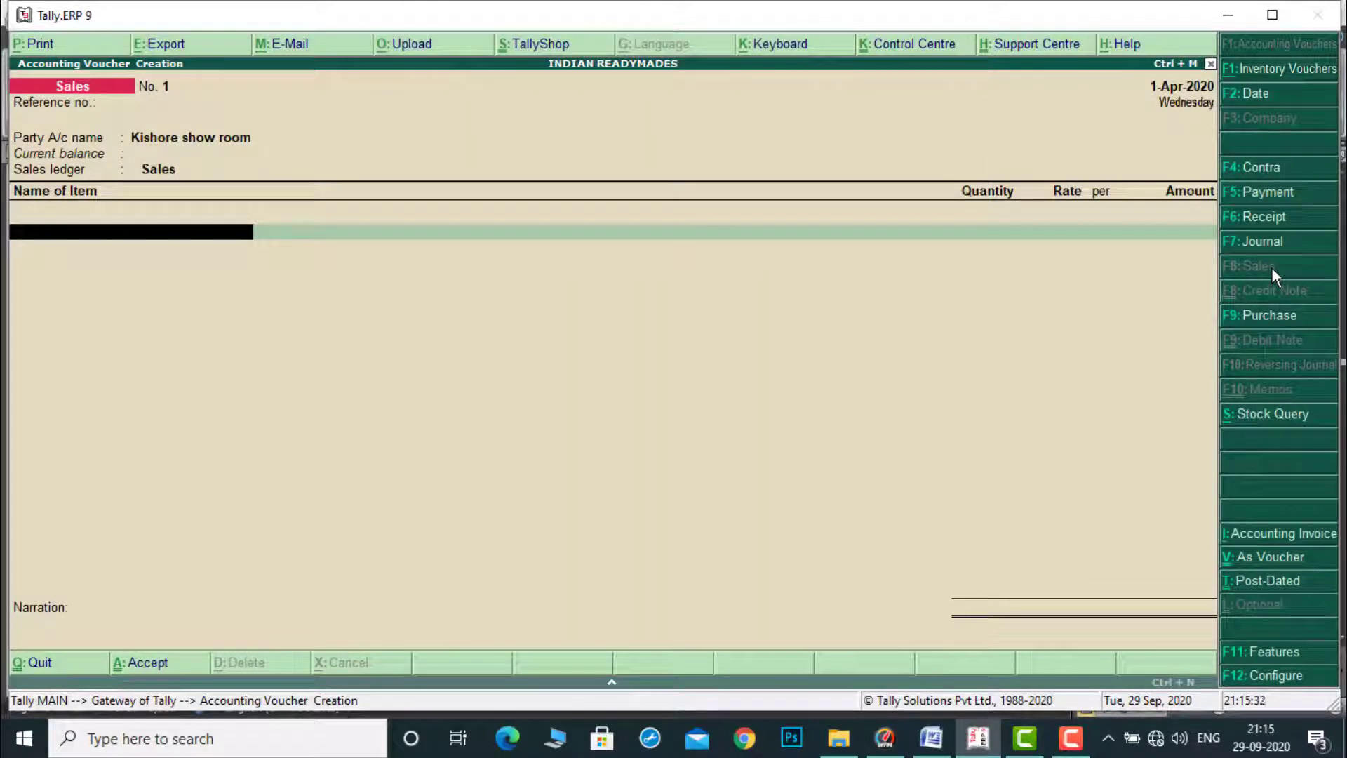
# Consult the Kishore show room sales in Word and add Full shirts in Tally with 800 nos at a rate of 1,500.
pyautogui.click(984, 747)
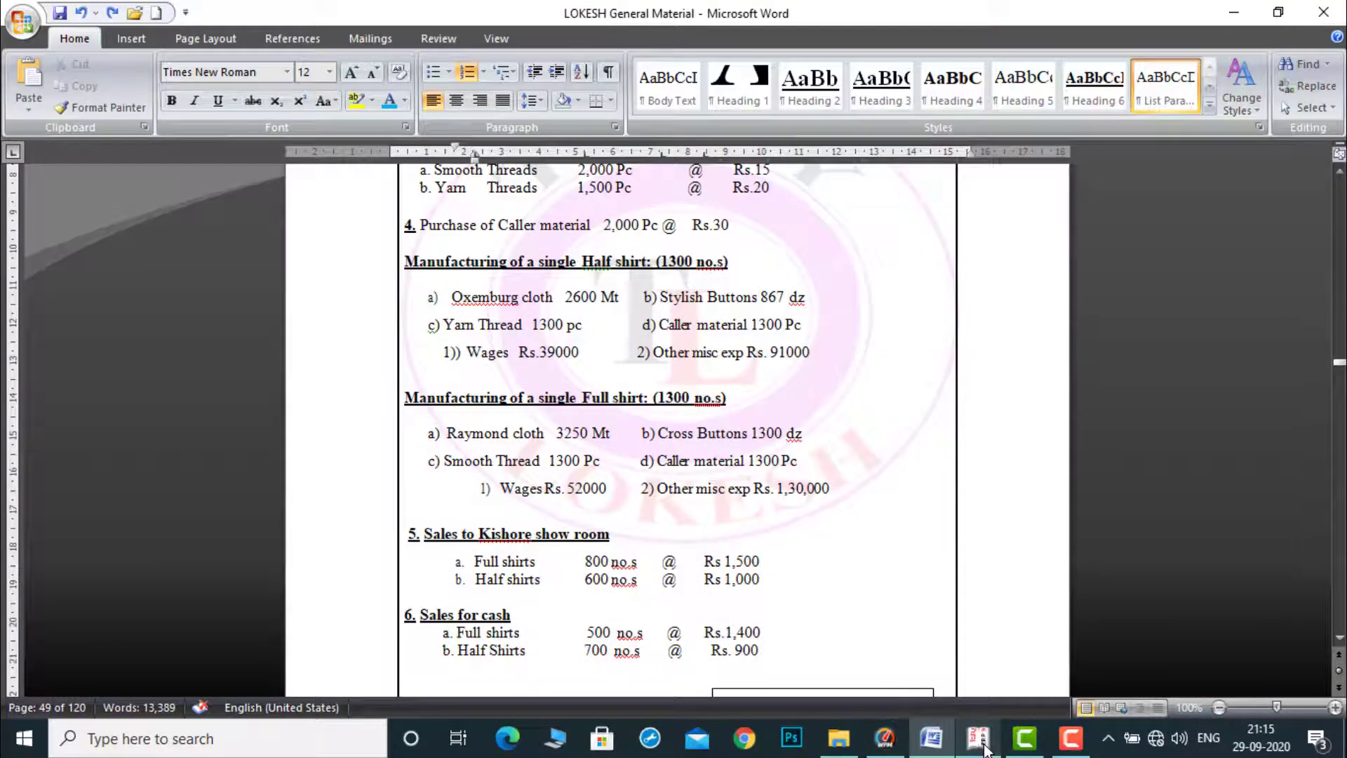
pyautogui.click(984, 748)
pyautogui.press('Return')
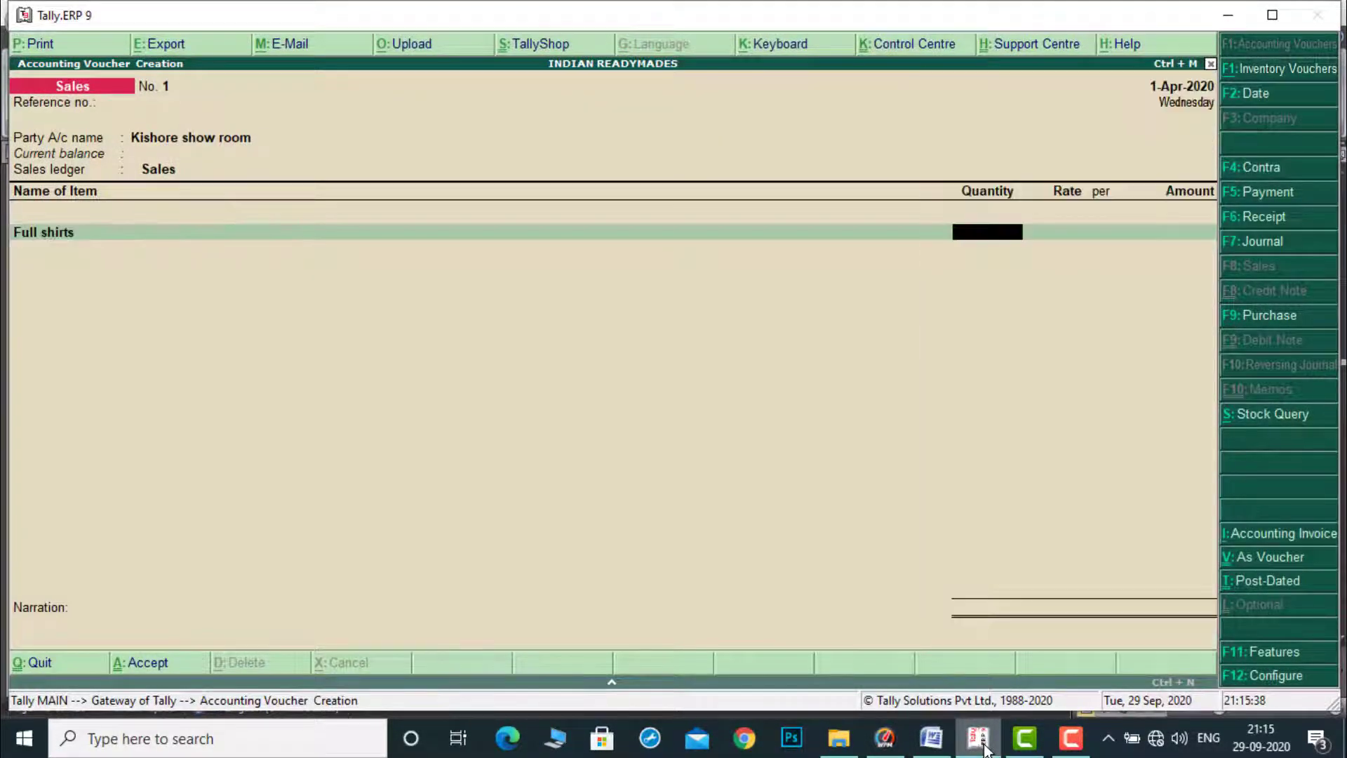
pyautogui.write('800')
pyautogui.press('Return')
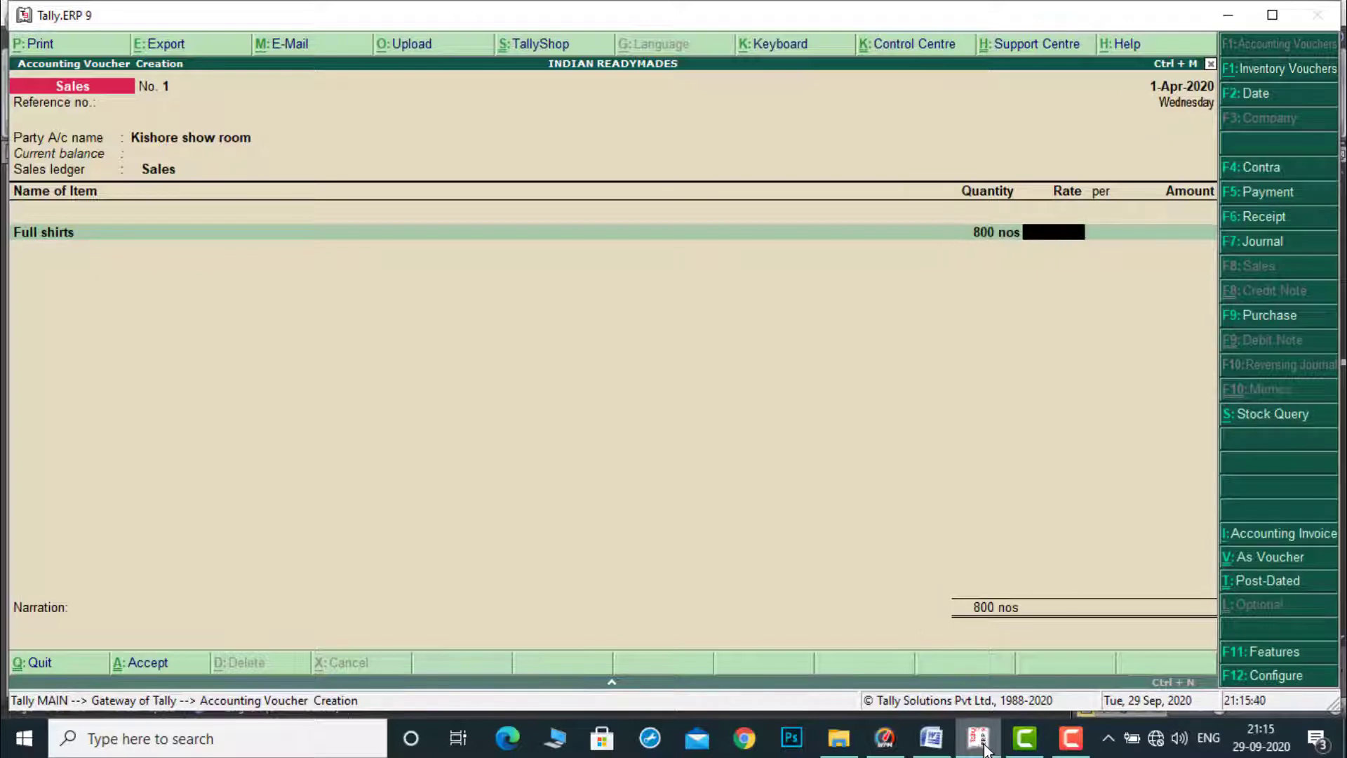
pyautogui.click(984, 748)
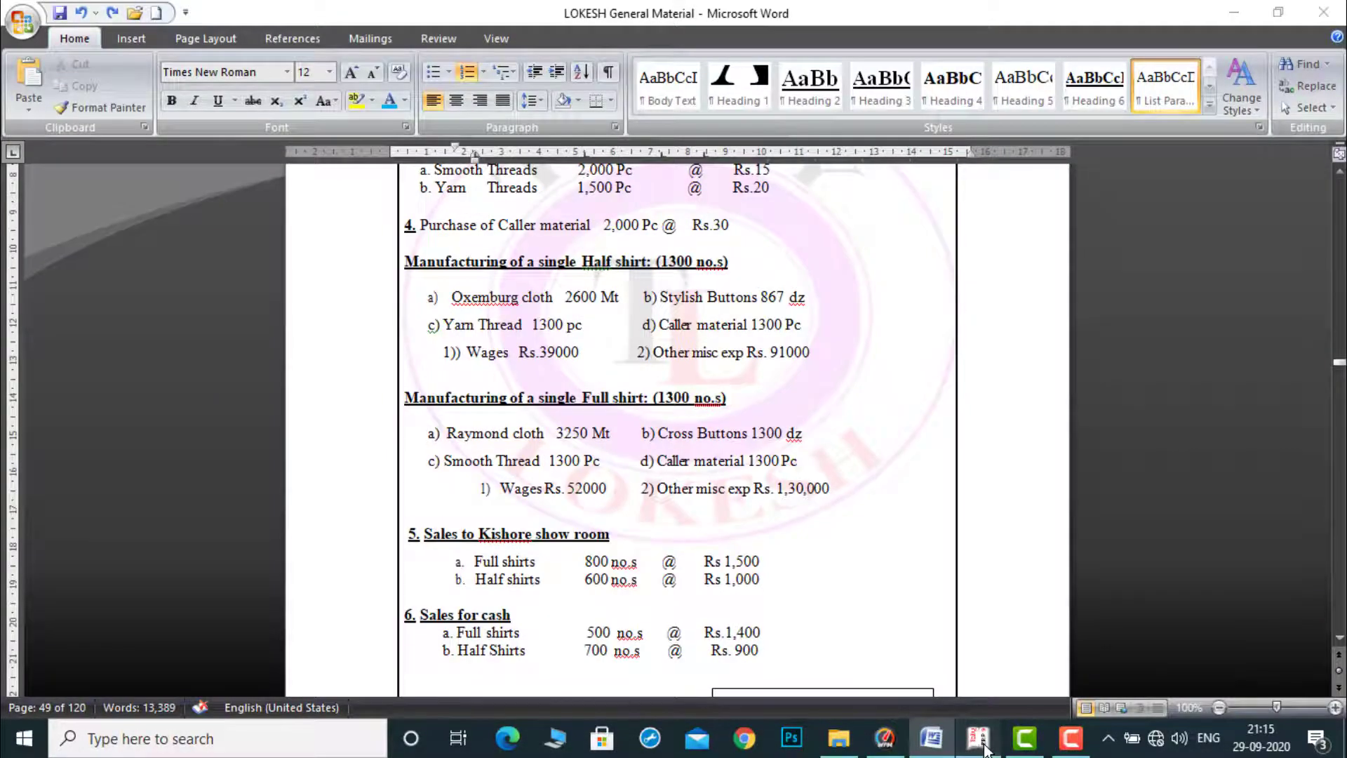
pyautogui.click(984, 748)
pyautogui.write('1500')
pyautogui.press('Return')
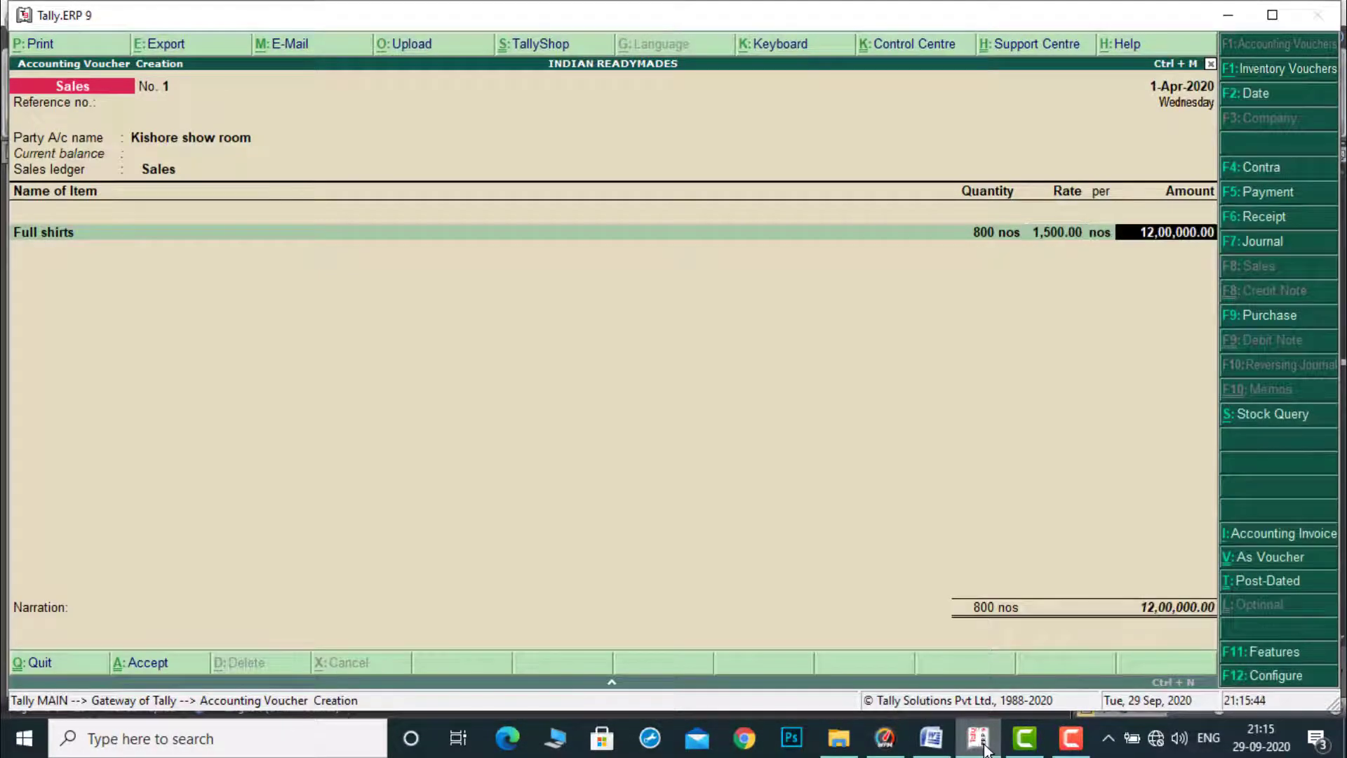
pyautogui.press('Return')
# Check the exercise in Word, add Half shirts in Tally with 600 nos at 1,000, and accept the sales voucher.
pyautogui.write('H')
pyautogui.press('Return')
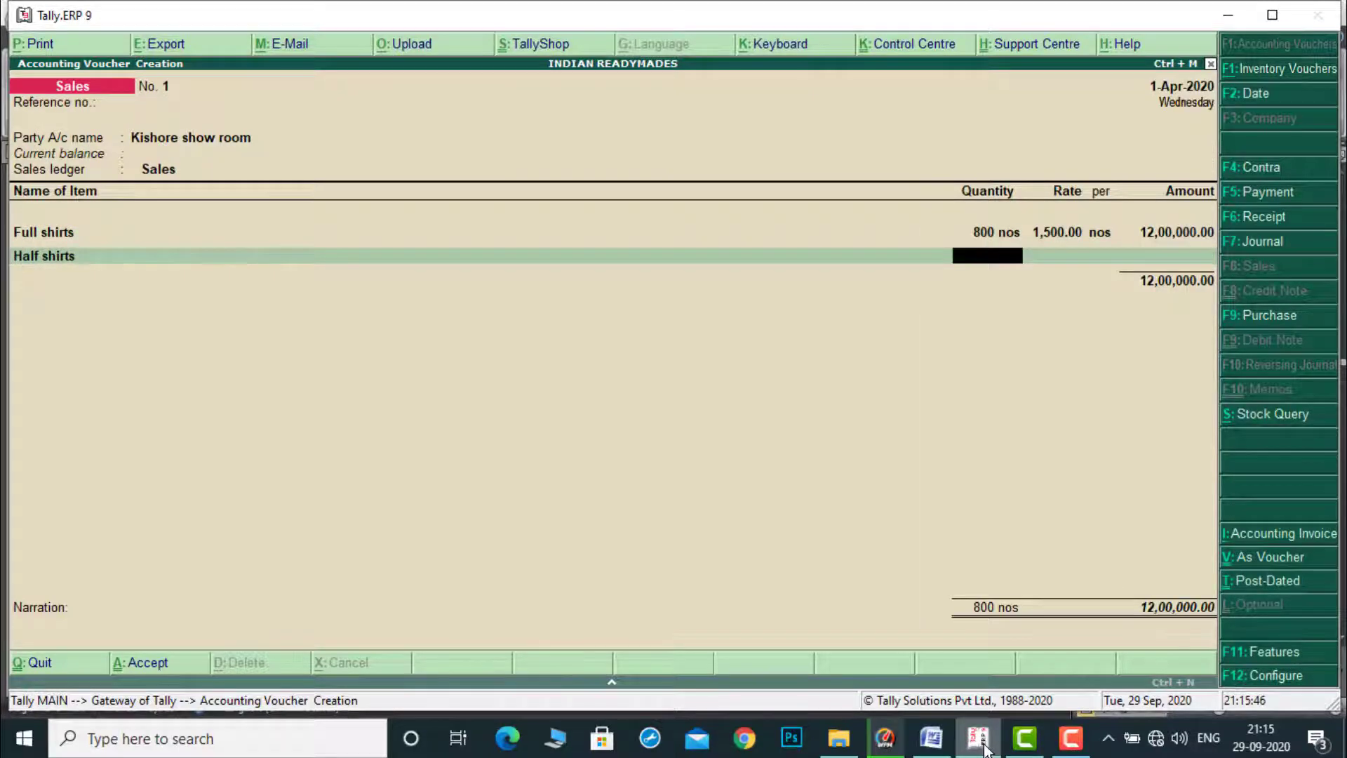
pyautogui.click(984, 748)
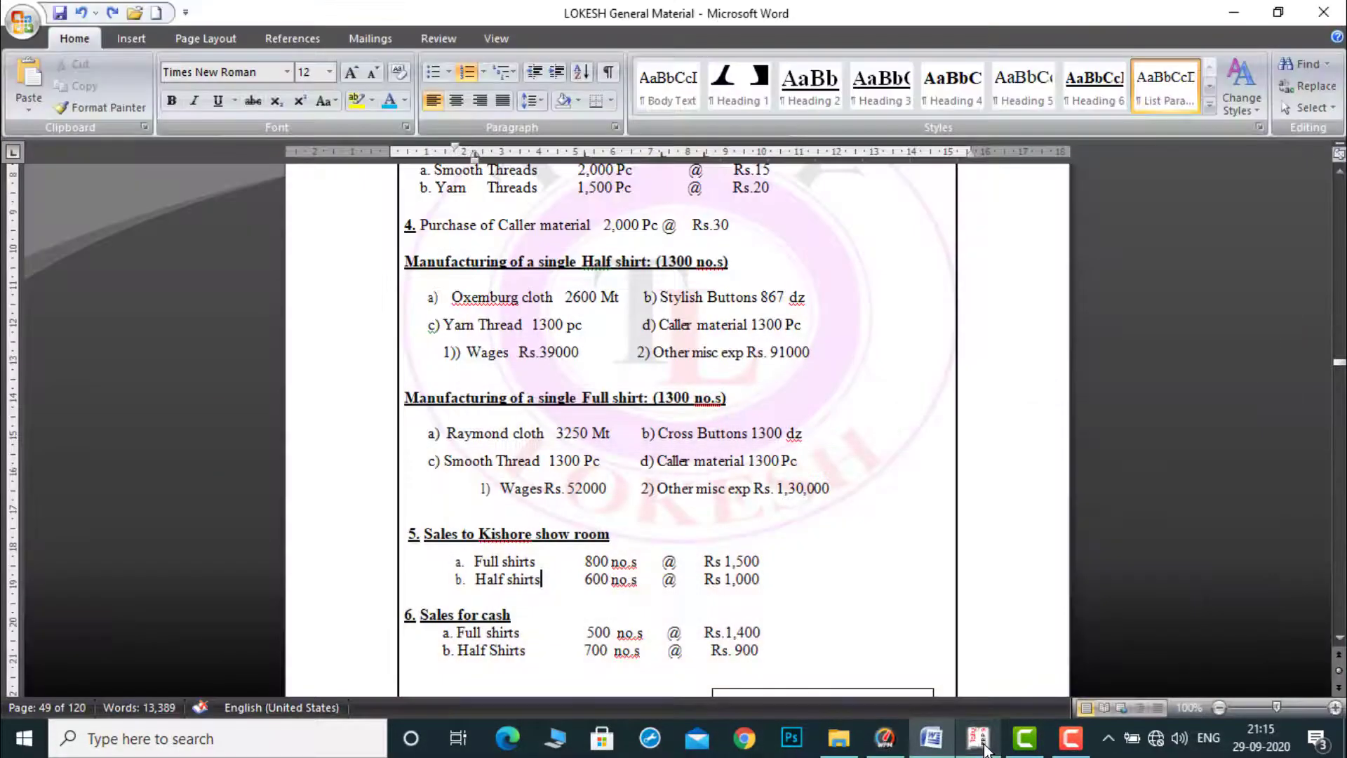
pyautogui.click(984, 748)
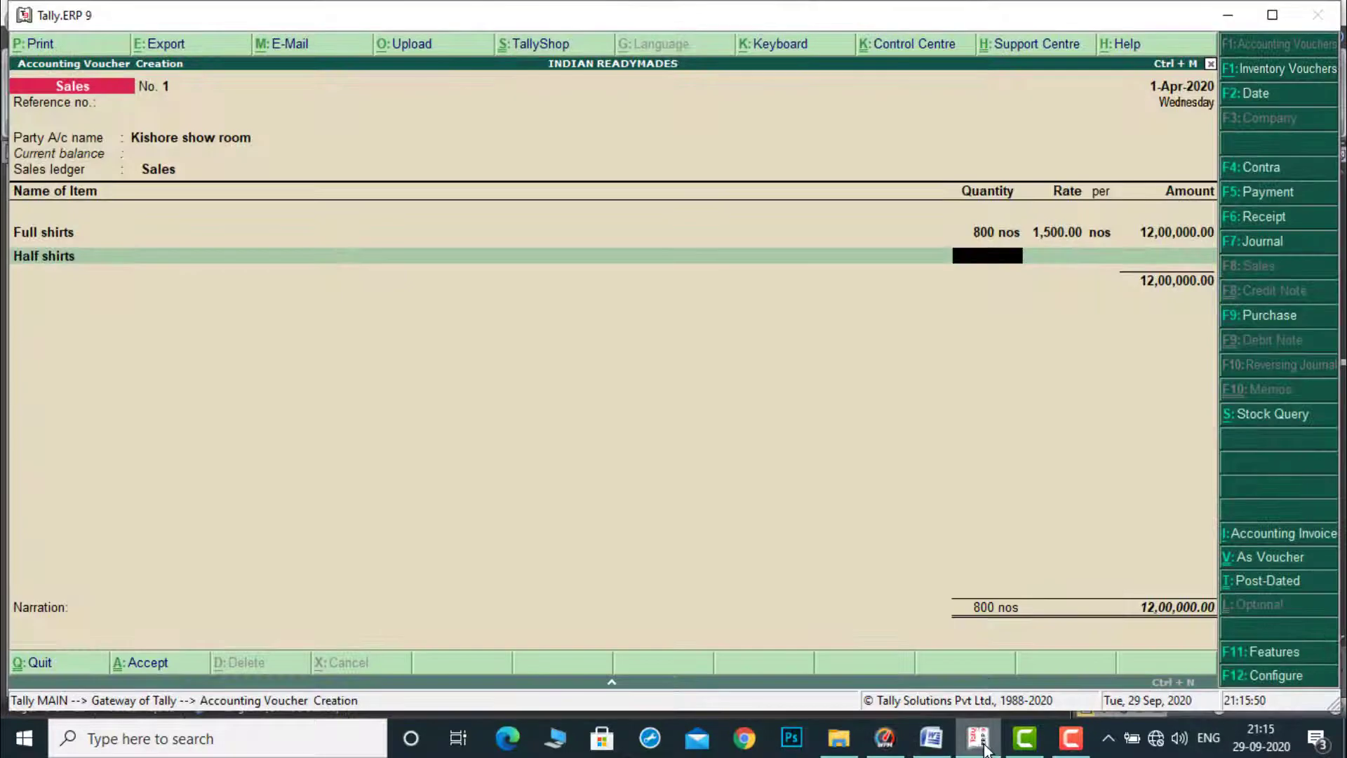
pyautogui.write('600')
pyautogui.press('Return')
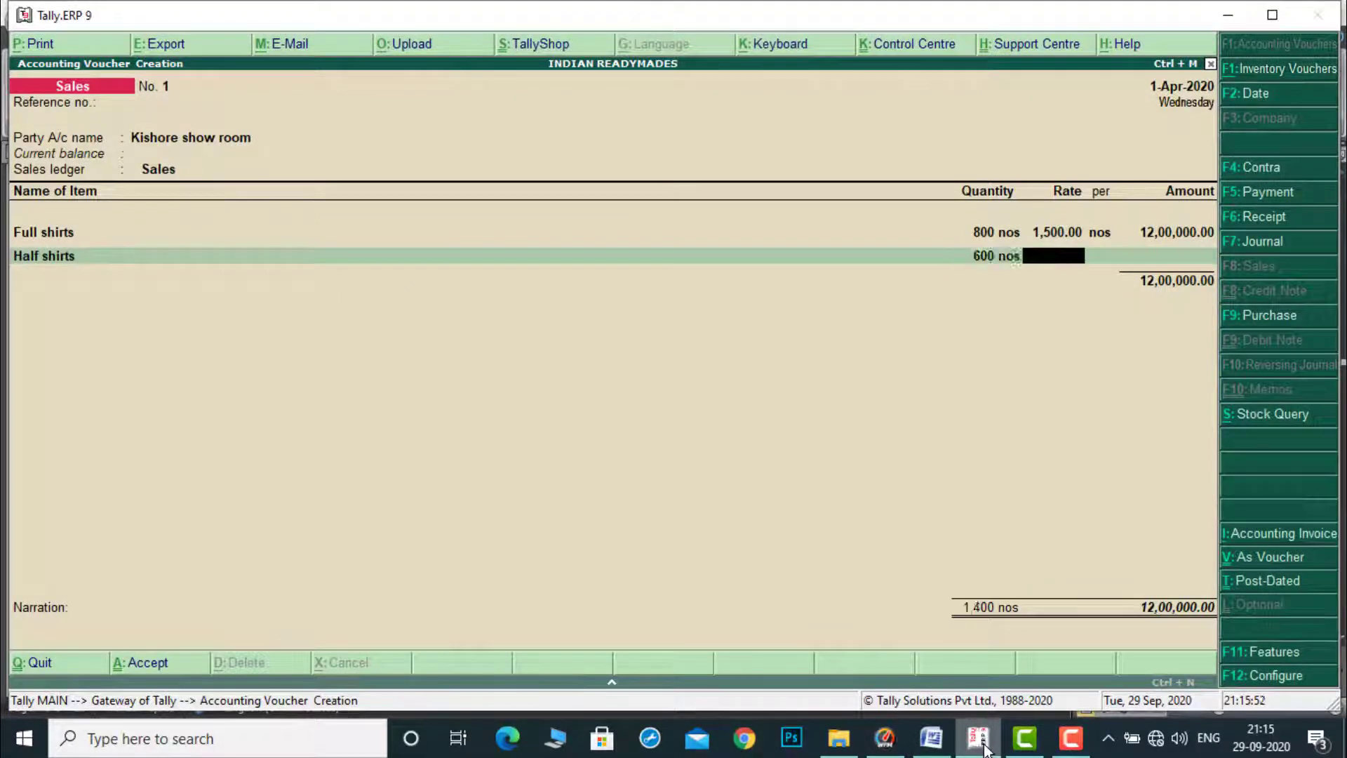
pyautogui.write('1,000')
pyautogui.press('Return')
pyautogui.press('Return')
pyautogui.press('Return')
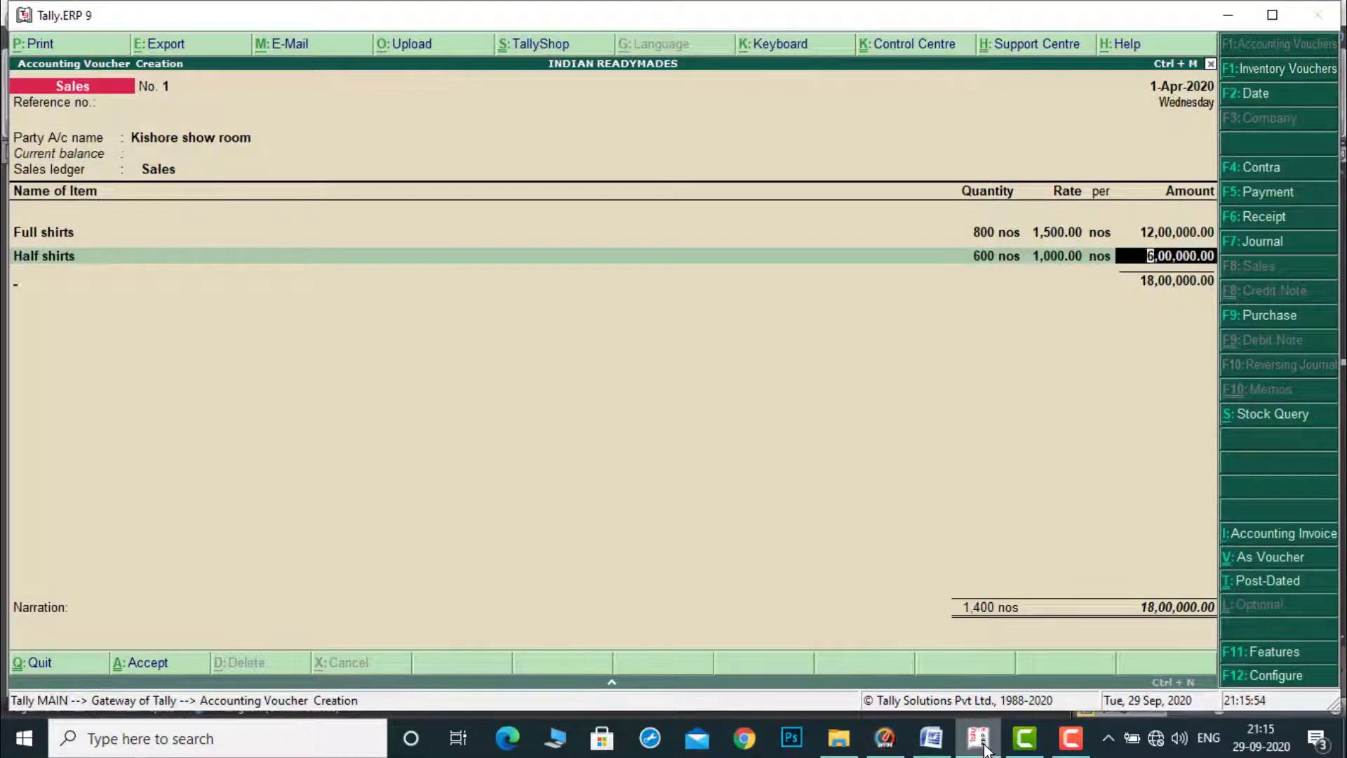
pyautogui.press('Return')
pyautogui.press('Return')
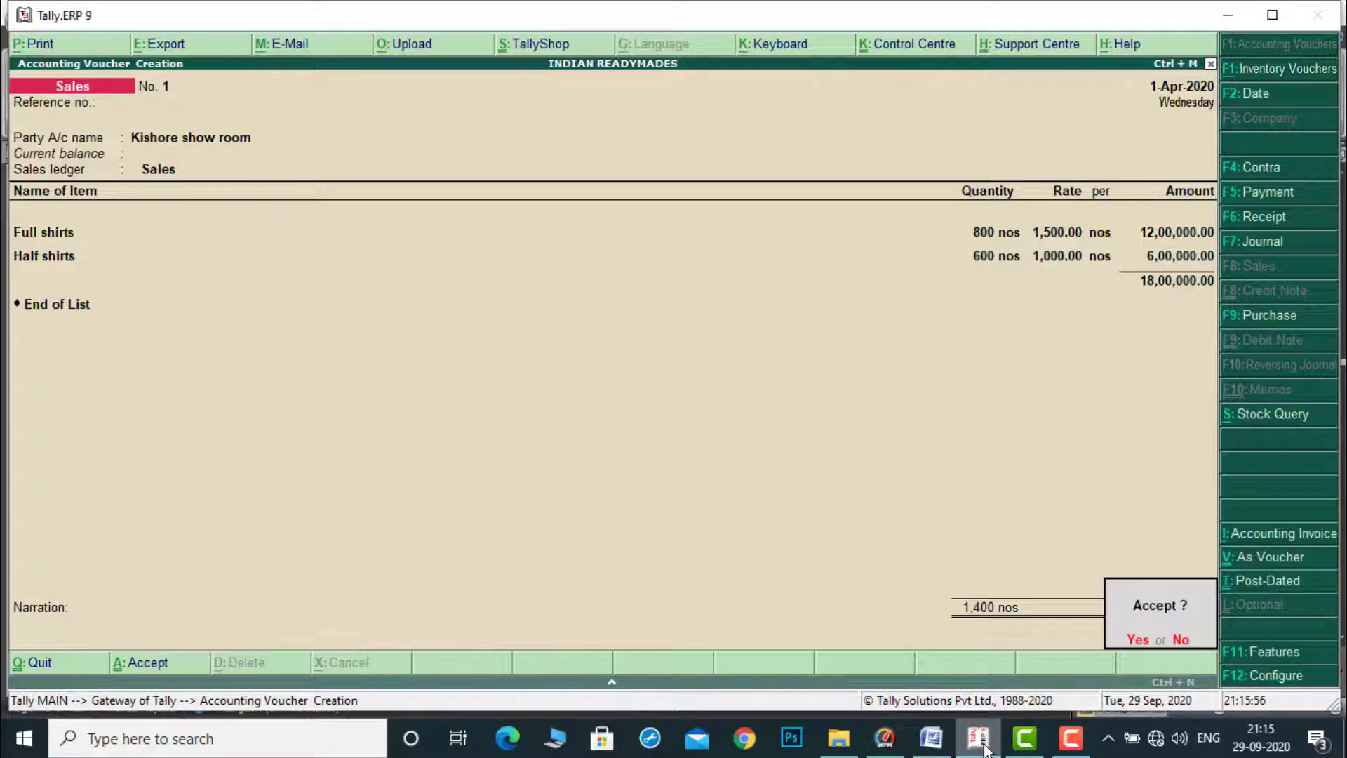
pyautogui.press('Return')
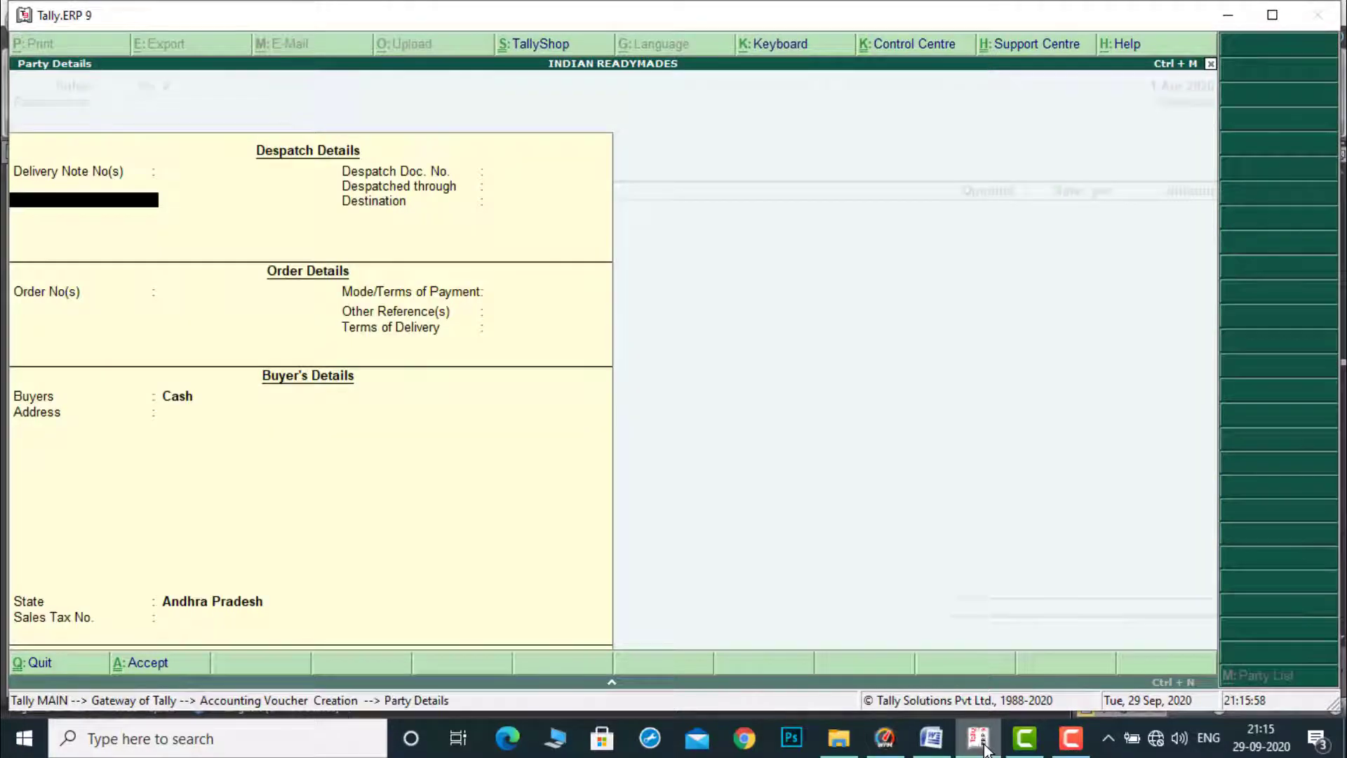
# Set up the Cash sale under the Sales ledger, check Word, and add Full shirts with 500 nos at 1,400 in Tally.
pyautogui.hotkey('ctrl', 'a')
pyautogui.press('Return')
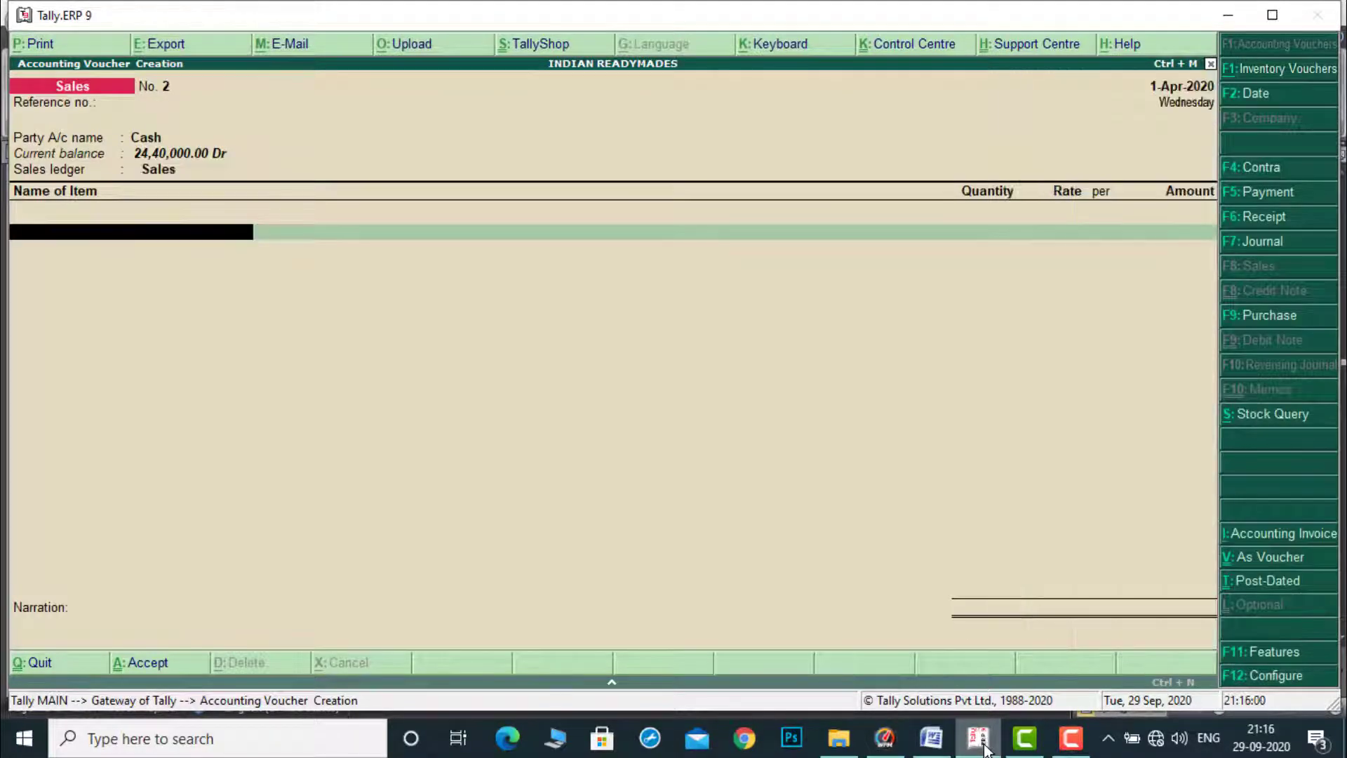
pyautogui.write('f')
pyautogui.press('Return')
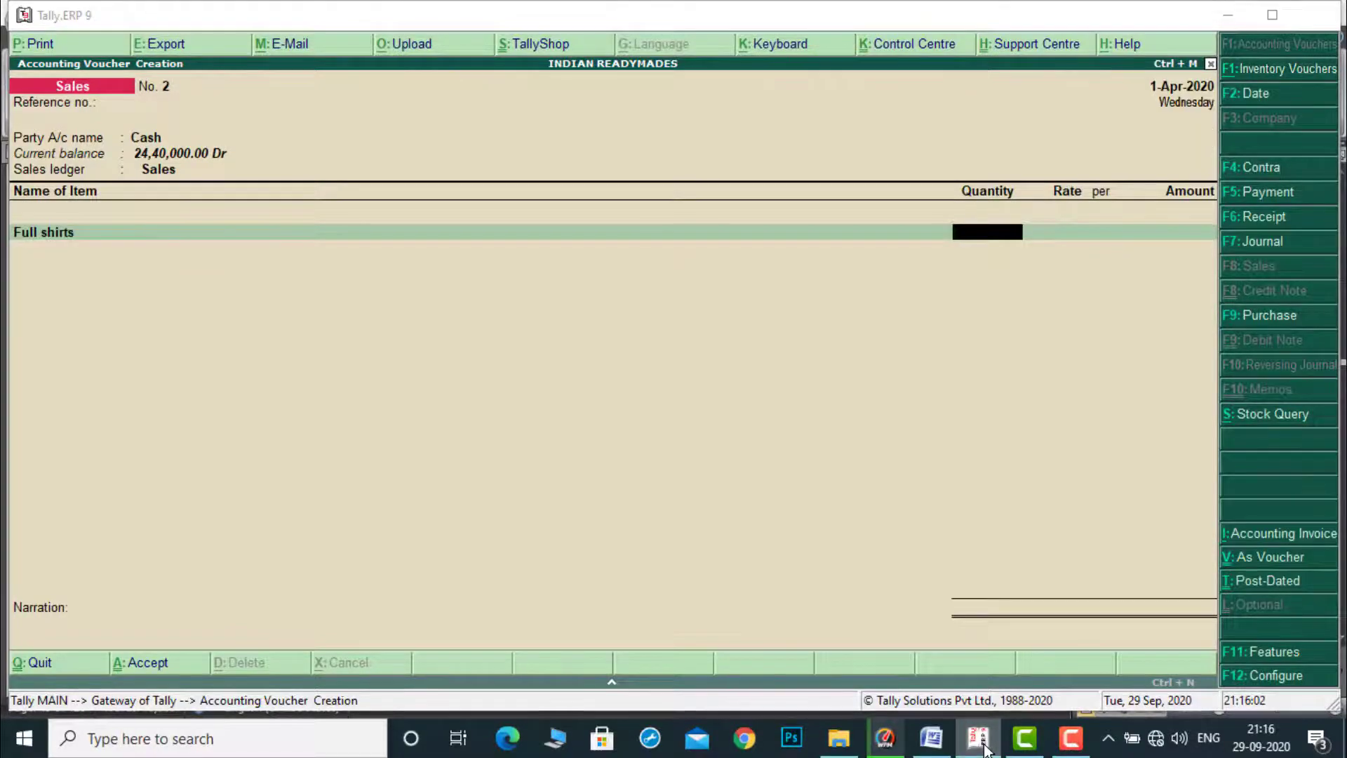
pyautogui.click(982, 747)
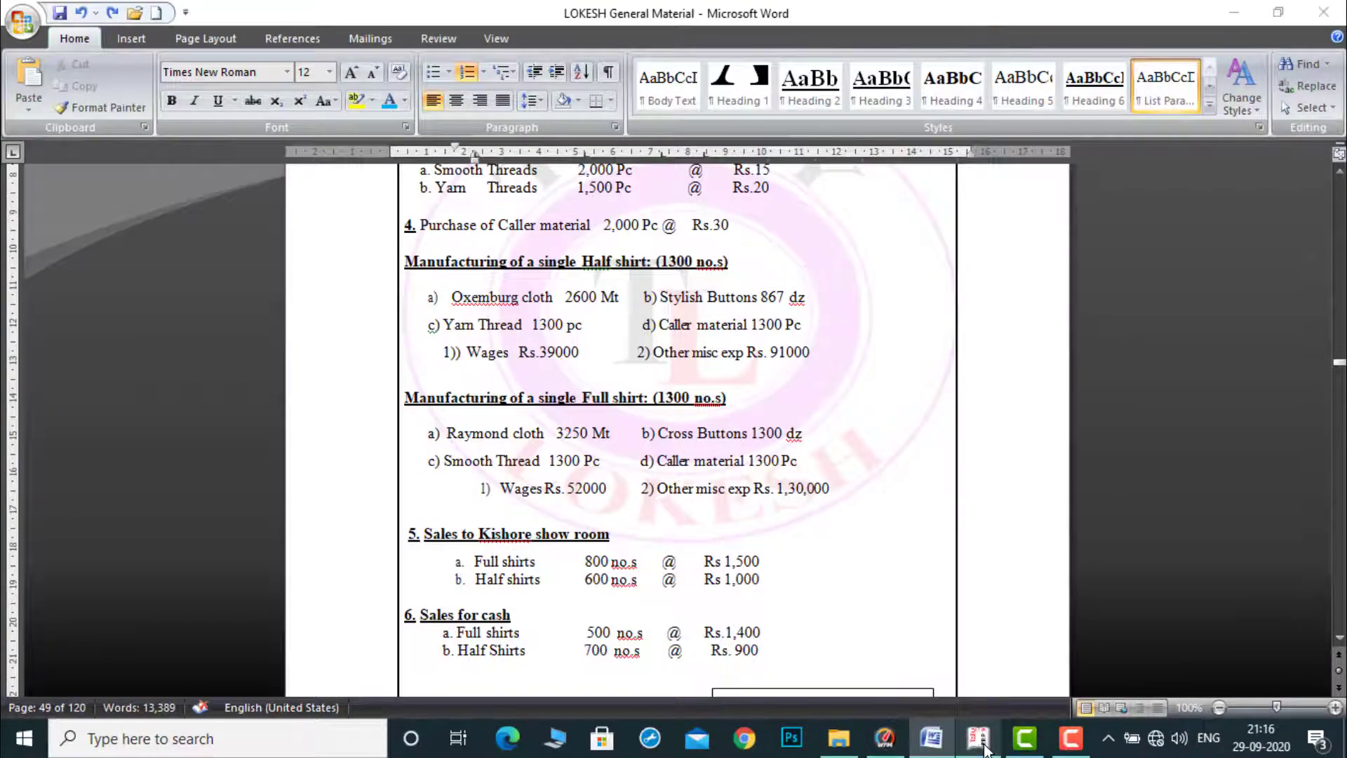
pyautogui.click(982, 746)
pyautogui.write('500')
pyautogui.press('Return')
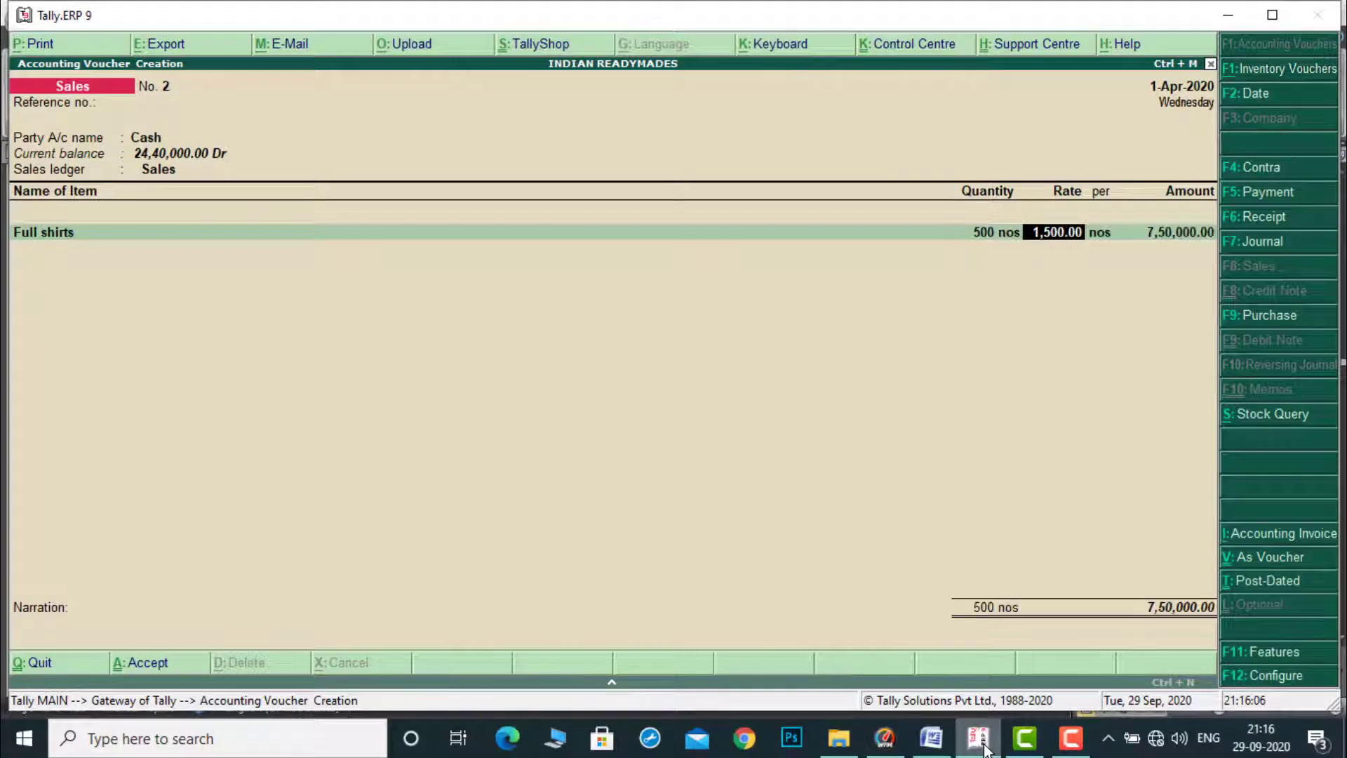
pyautogui.write('1,400')
pyautogui.press('Return')
pyautogui.press('Return')
# Check the cash sale in Word and add Half shirts in Tally with 700 nos at a rate of 900.
pyautogui.write('h')
pyautogui.press('Return')
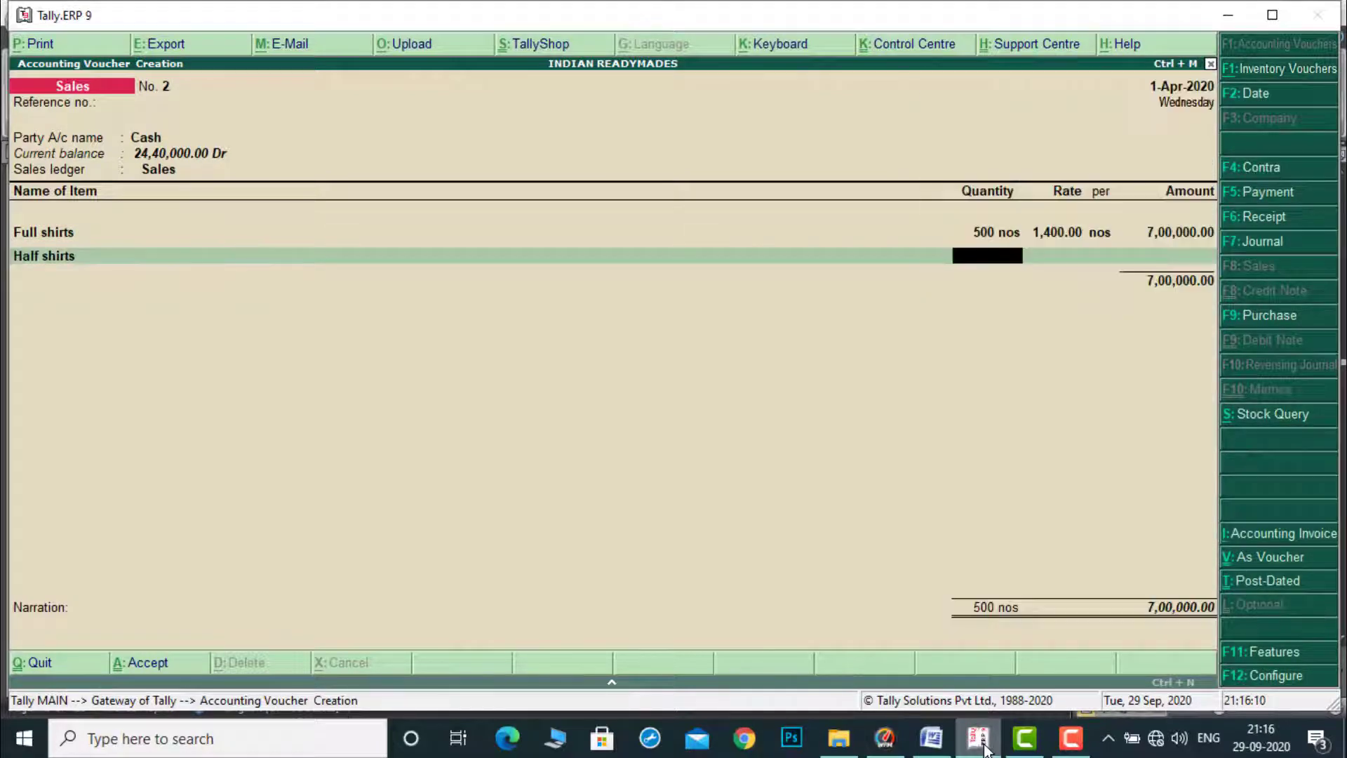
pyautogui.click(984, 748)
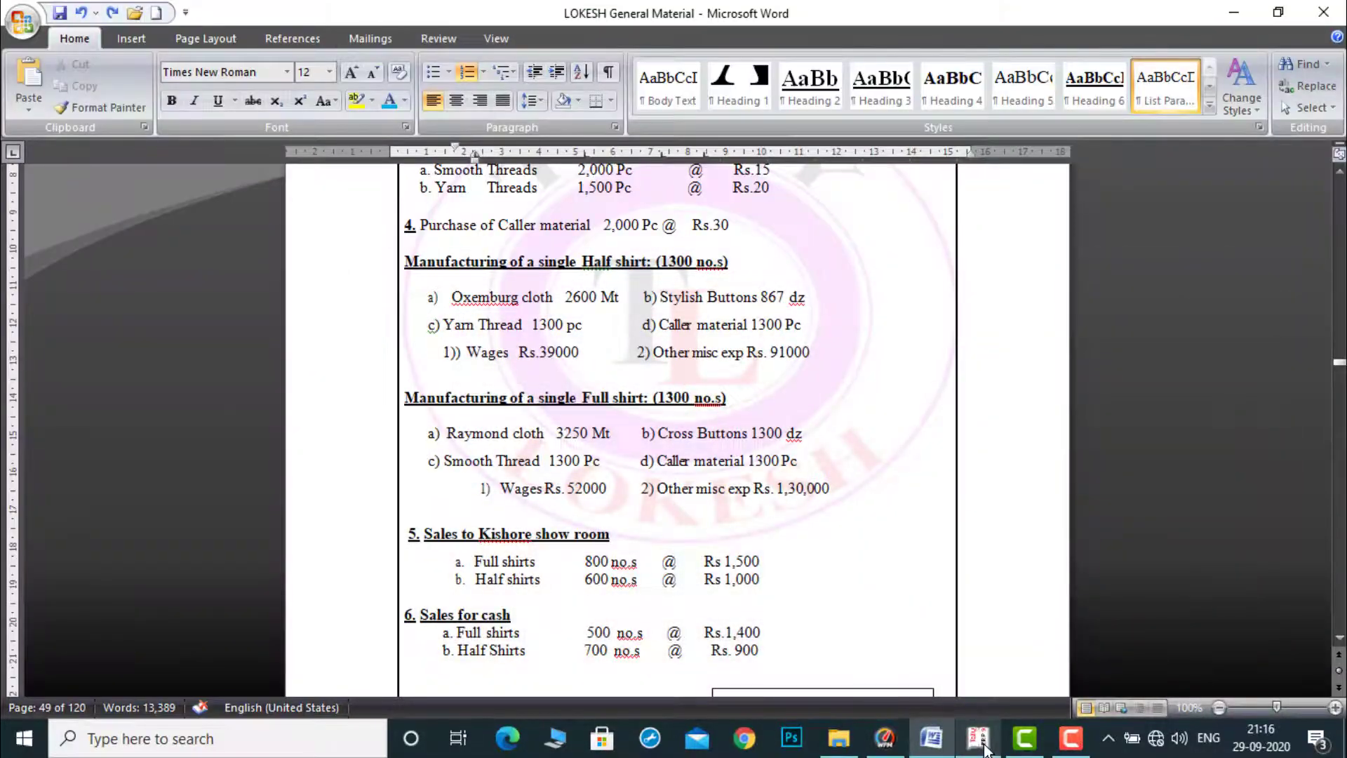
pyautogui.click(985, 749)
pyautogui.write('700')
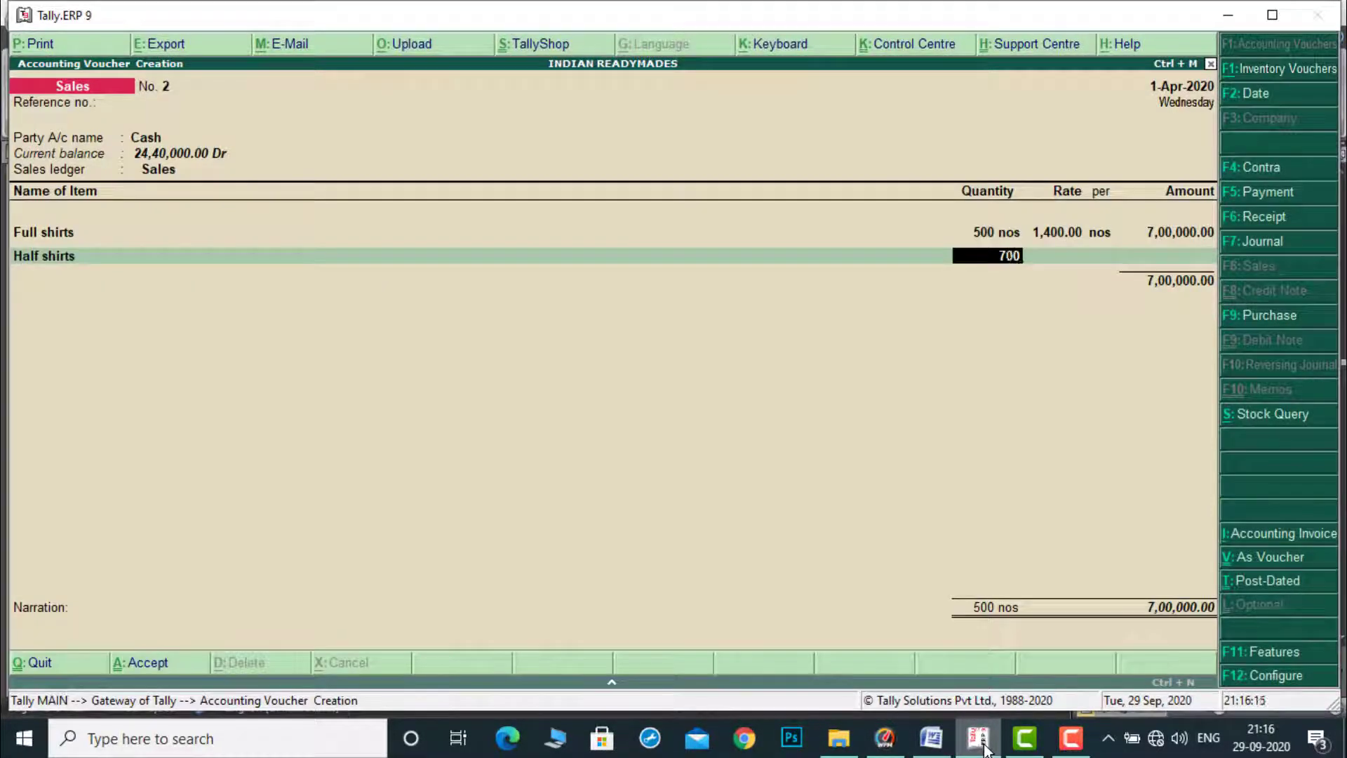
pyautogui.press('Return')
pyautogui.write('900')
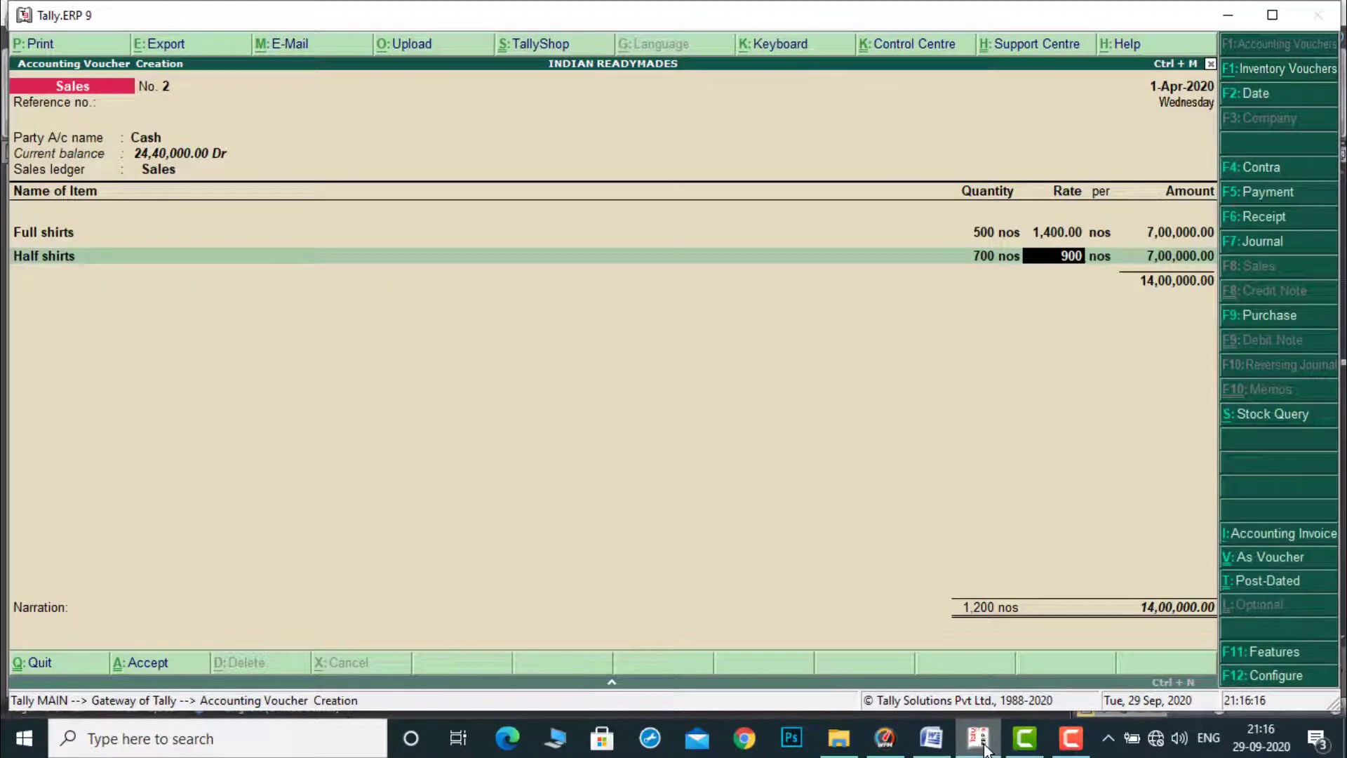
pyautogui.press('Return')
# Finish the item list, accept the cash sales voucher without a narration, and return to the Gateway of Tally.
pyautogui.press('Return')
pyautogui.press('Return')
pyautogui.press('Return')
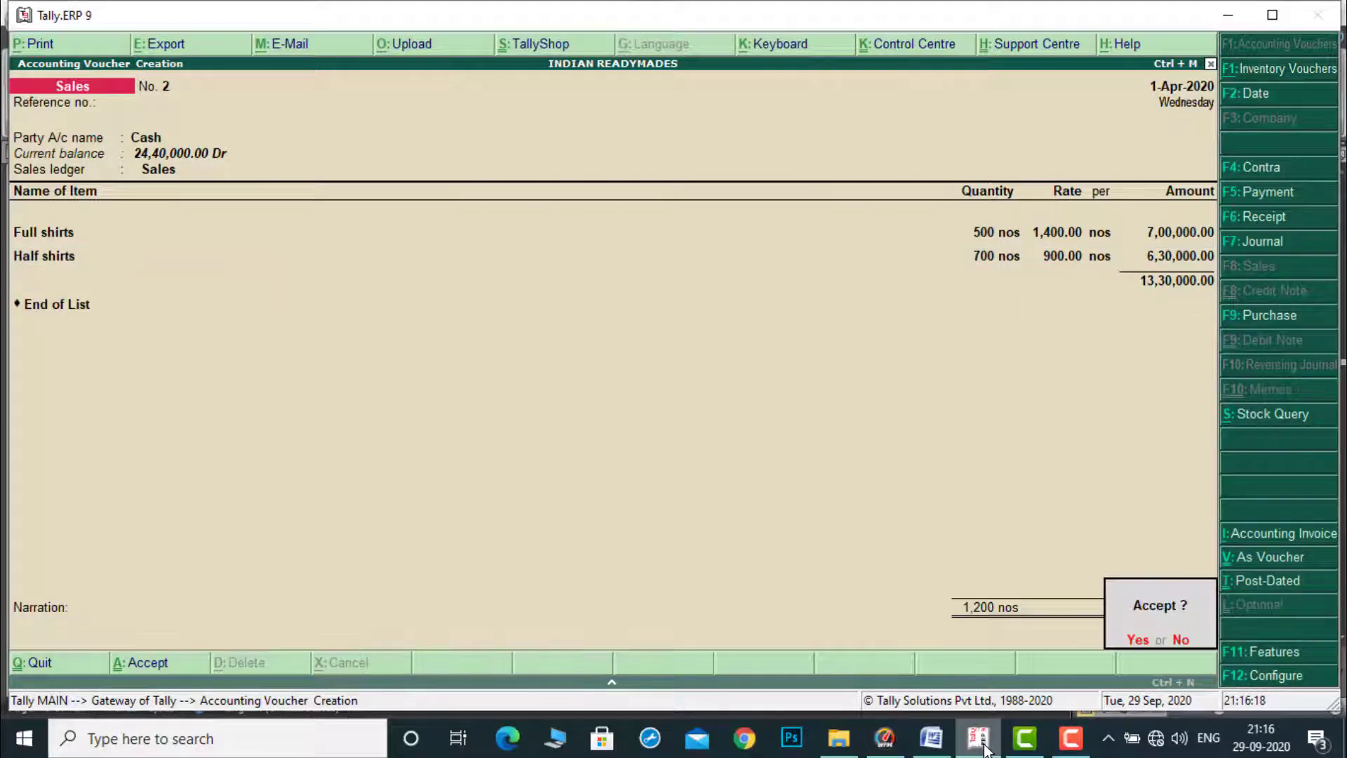
pyautogui.press('Return')
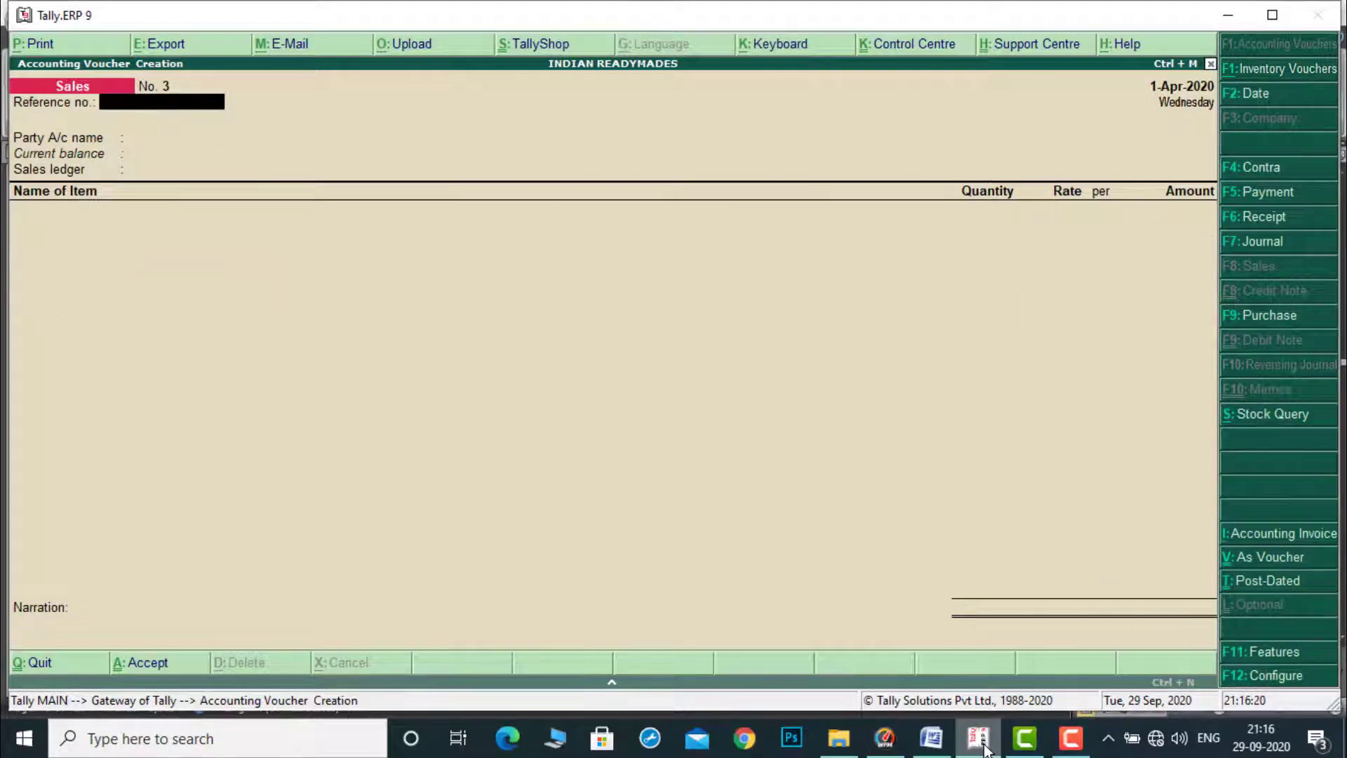
pyautogui.press('Escape')
pyautogui.press('Return')
# Open the Profit & Loss A/c report and show it in detailed format.
pyautogui.press('Down')
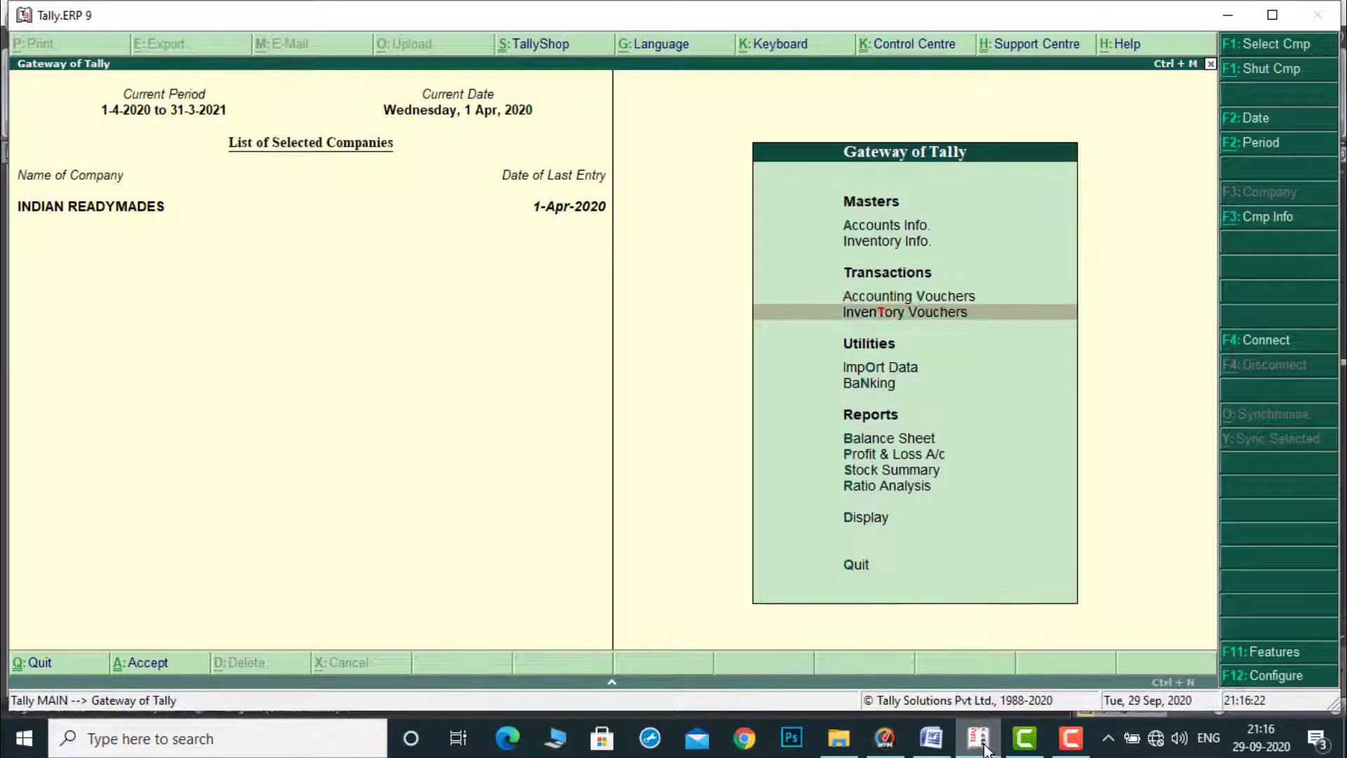
pyautogui.press('Down')
pyautogui.press('Down')
pyautogui.press('Down')
pyautogui.press('Down')
pyautogui.press('Down')
pyautogui.press('Up')
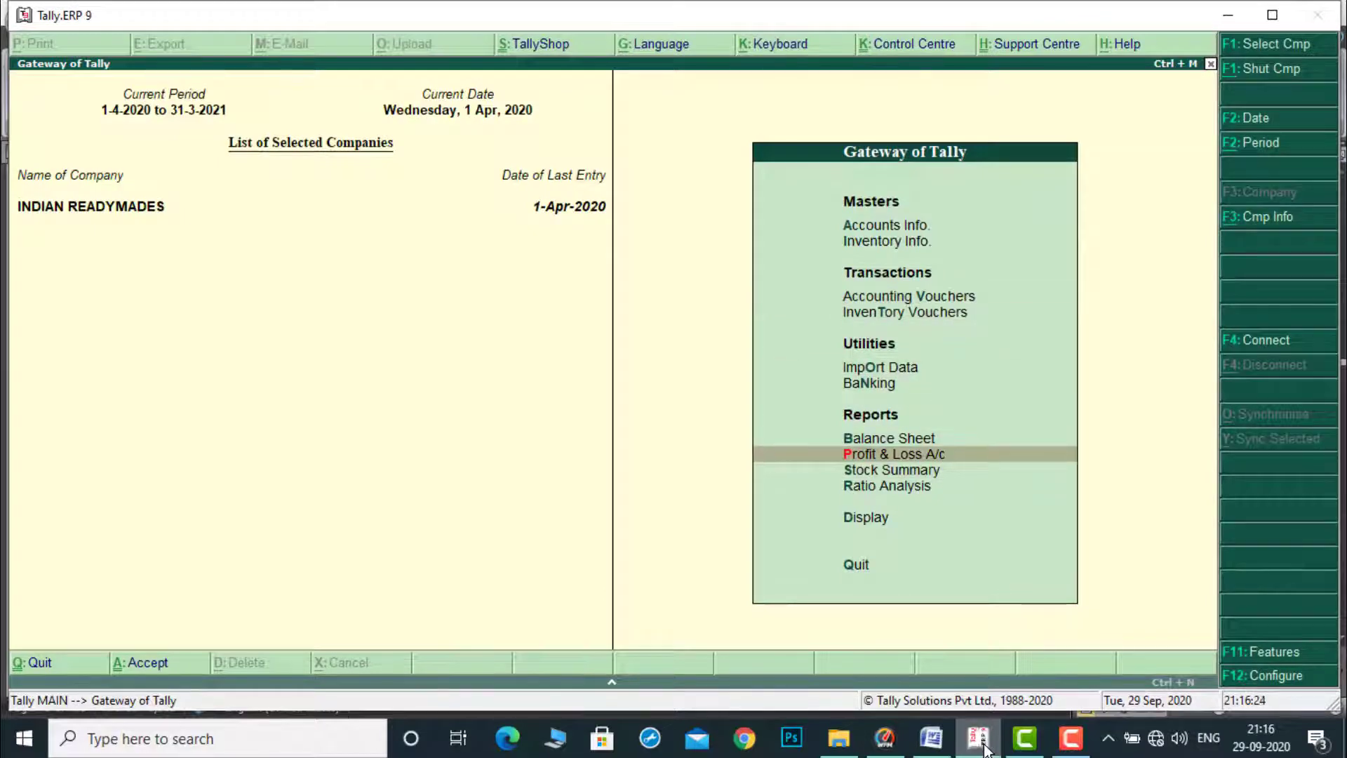
pyautogui.press('Return')
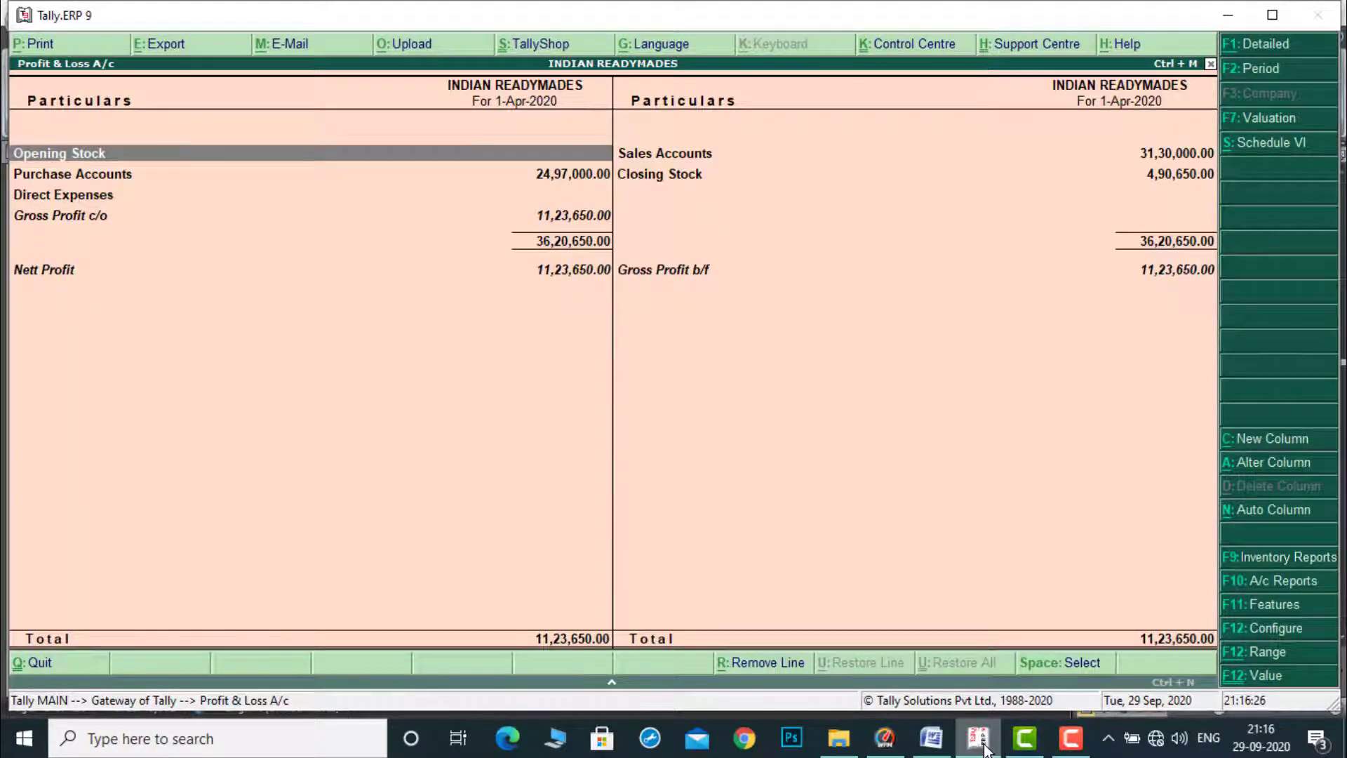
pyautogui.hotkey('alt', 'F1')
# Compare the report's nett profit in Tally with the net profit at the end of the Word exercise, then close the report.
pyautogui.click(983, 744)
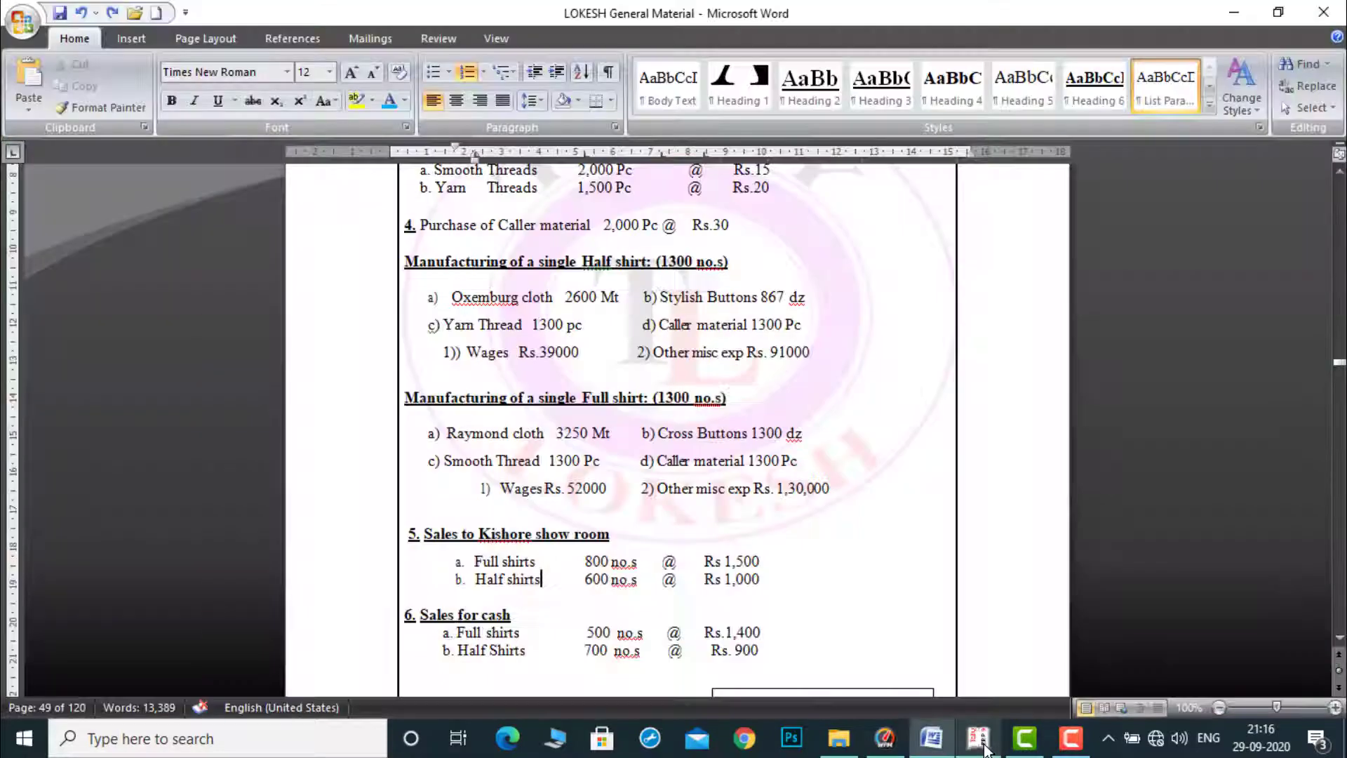
pyautogui.click(1338, 638)
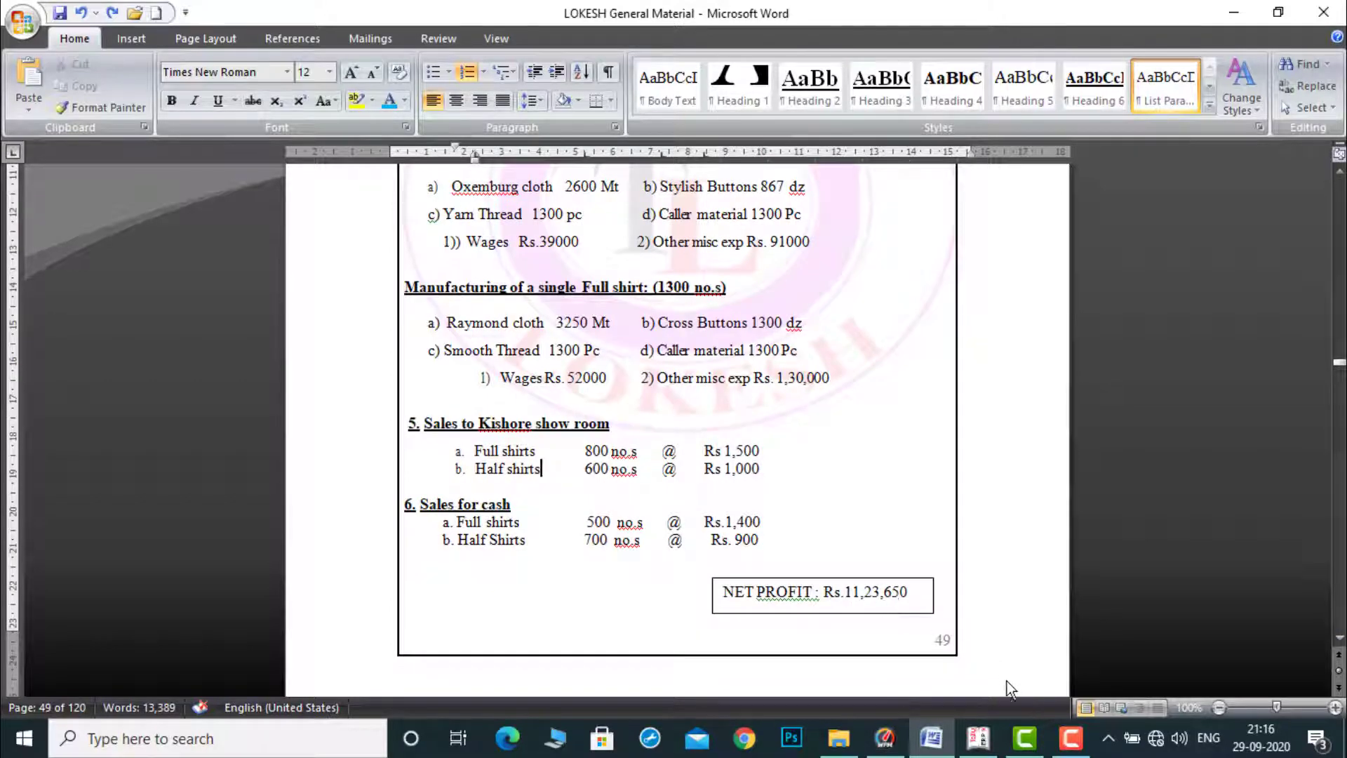
pyautogui.click(978, 745)
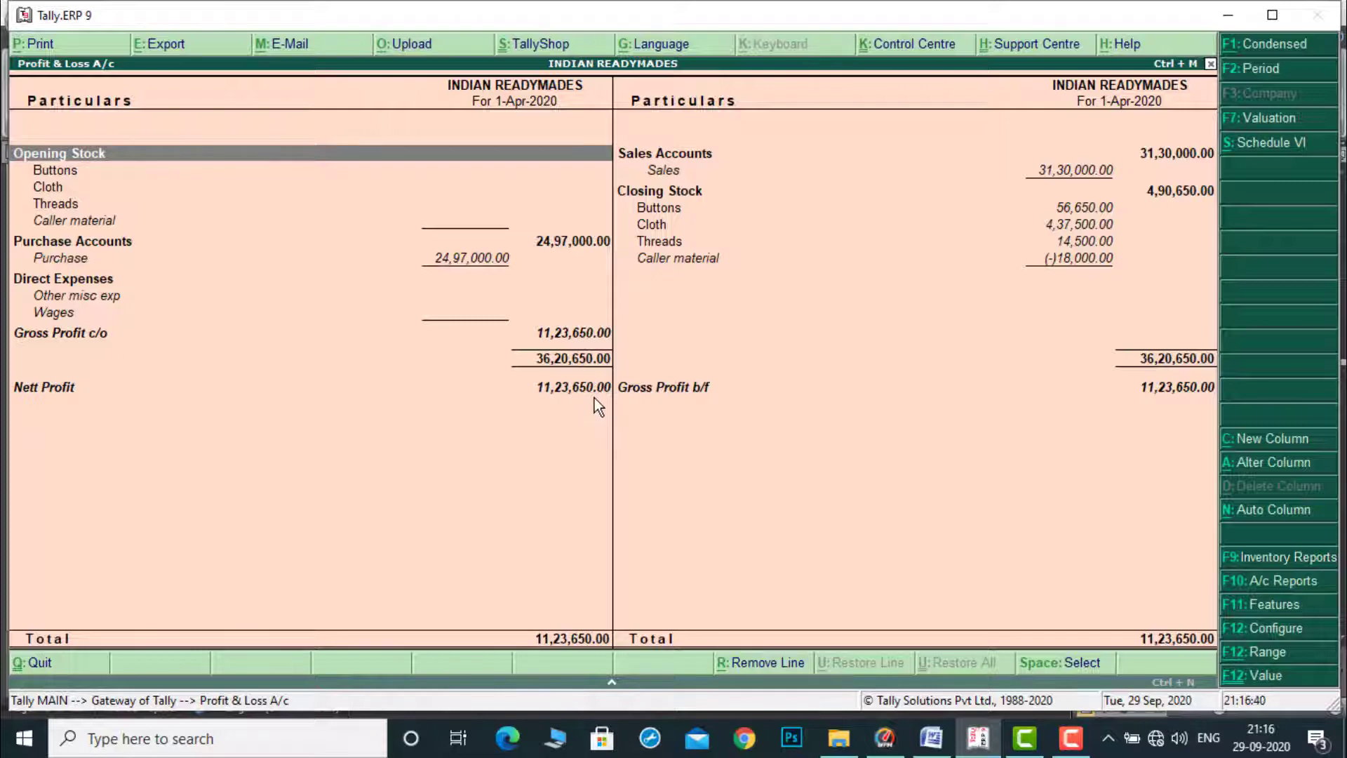
pyautogui.press('Escape')
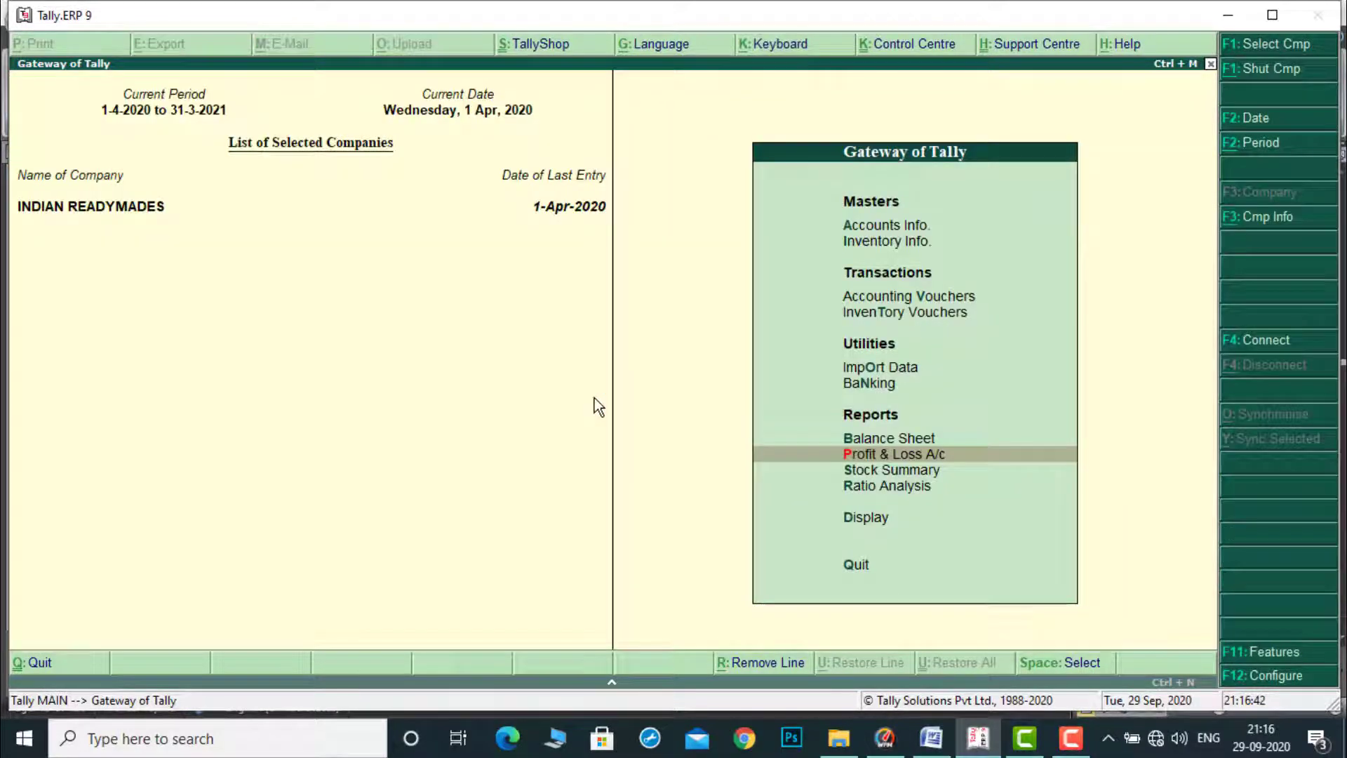
# Open the Stock Summary report and show it in detailed format.
pyautogui.press('Down')
pyautogui.press('Return')
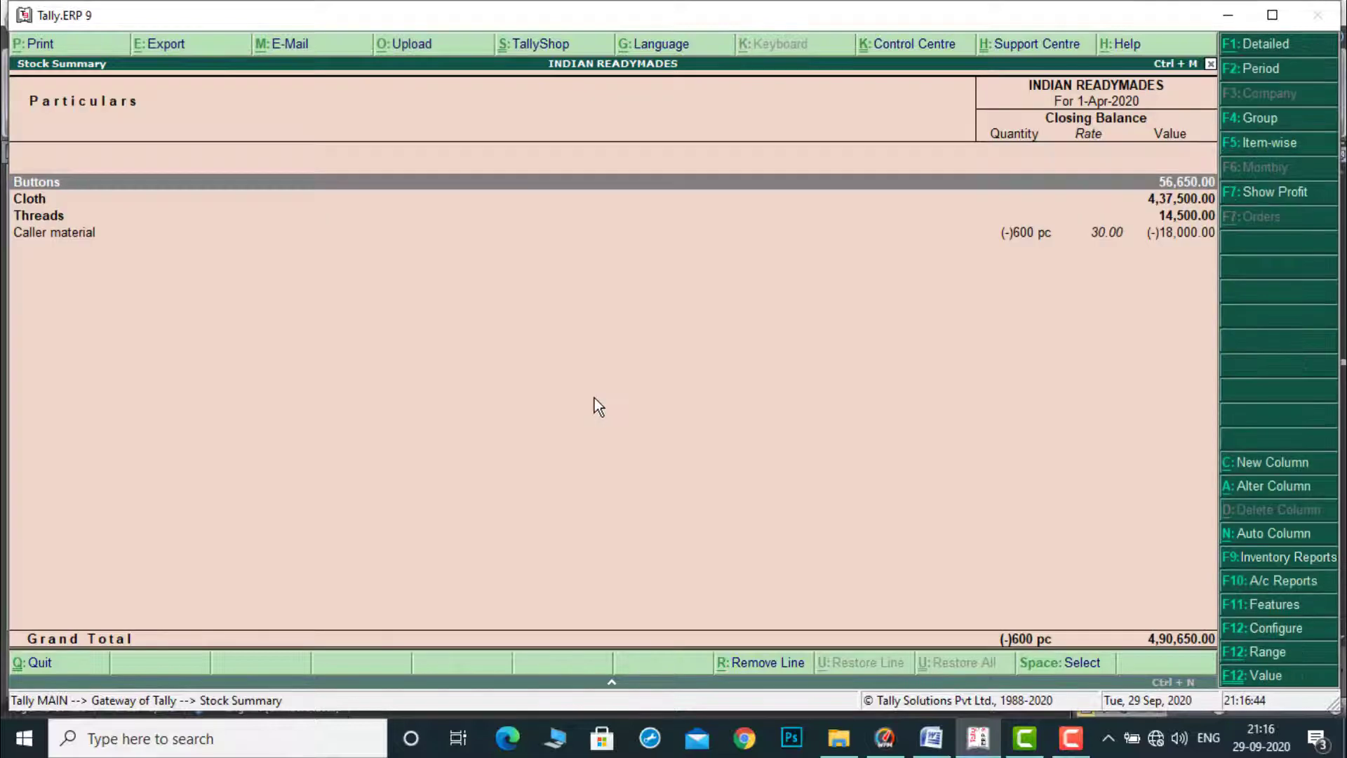
pyautogui.hotkey('alt', 'F1')
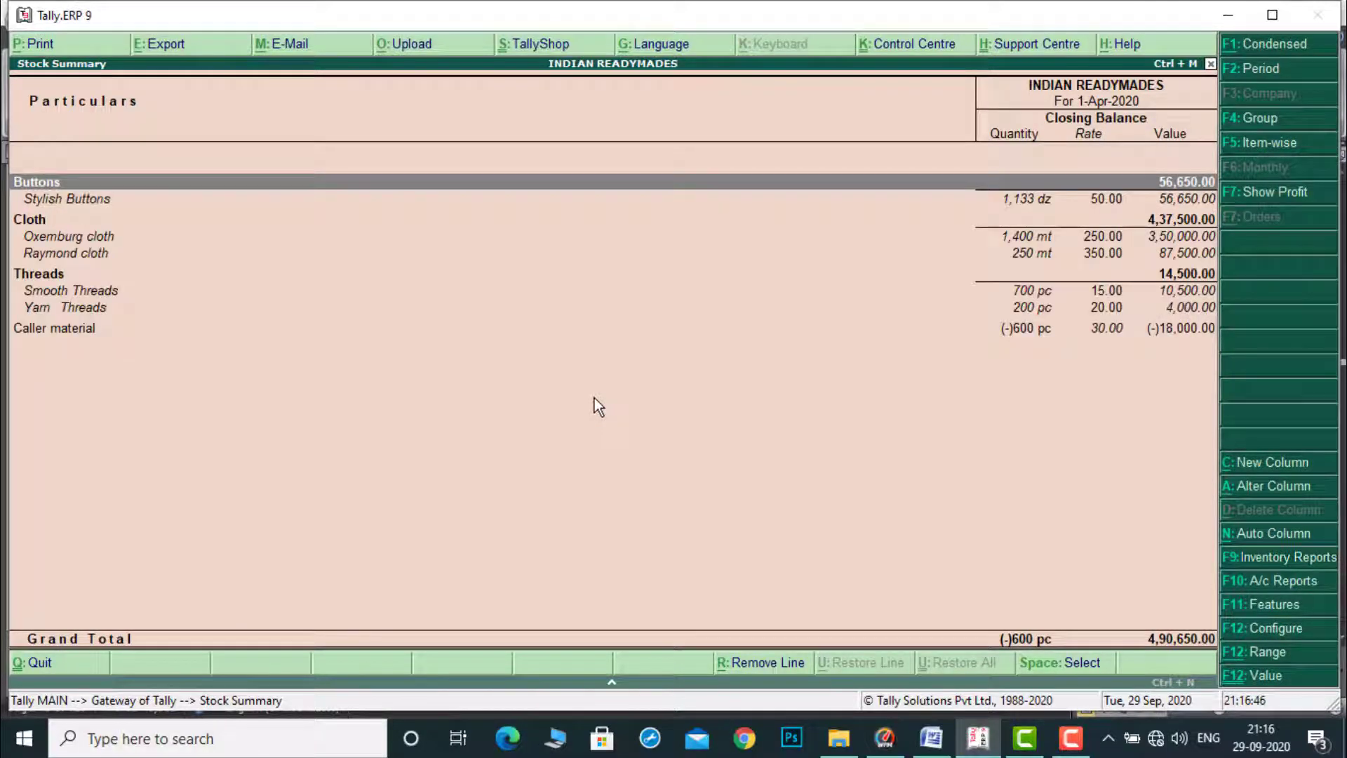
# Configure the Stock Summary to show goods inwards and goods outwards, review the item movements, and close the report.
pyautogui.click(1291, 629)
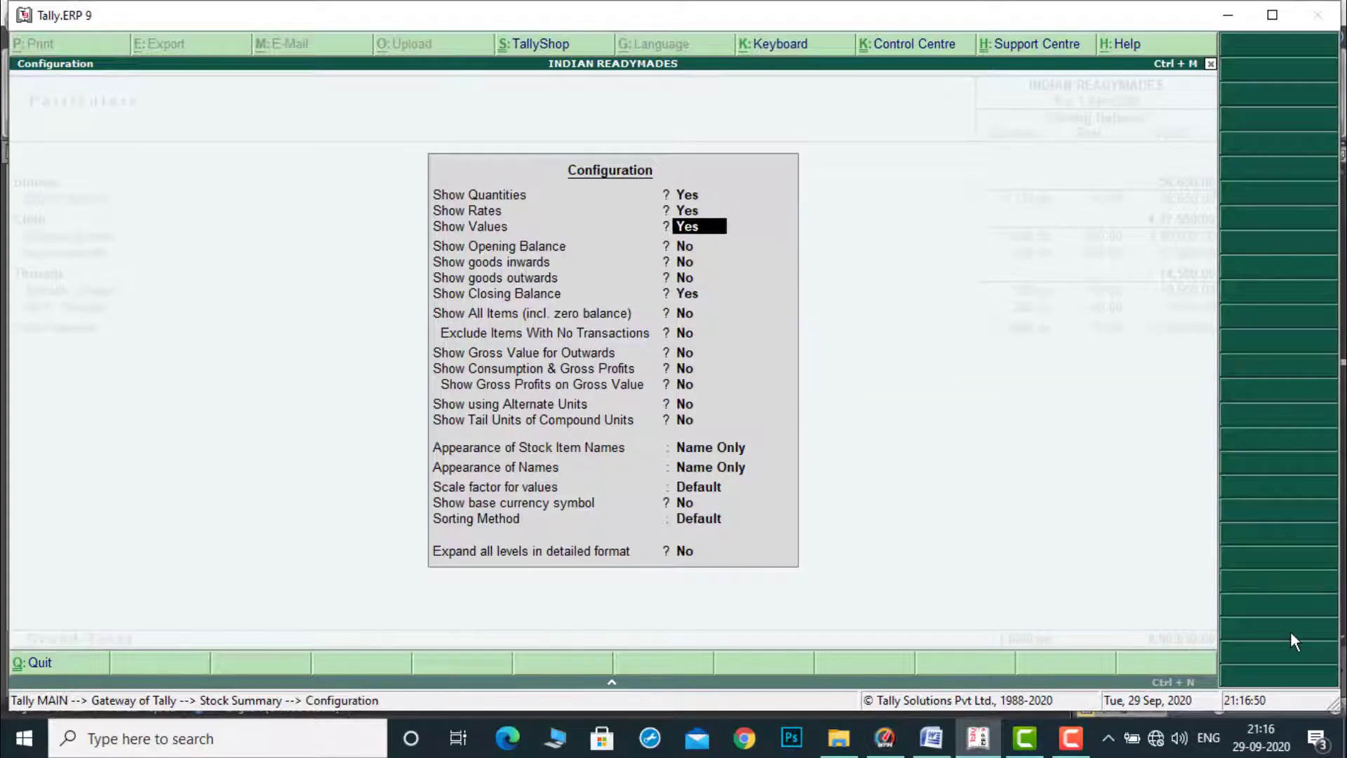
pyautogui.press('Return')
pyautogui.press('Return')
pyautogui.press('y')
pyautogui.press('Return')
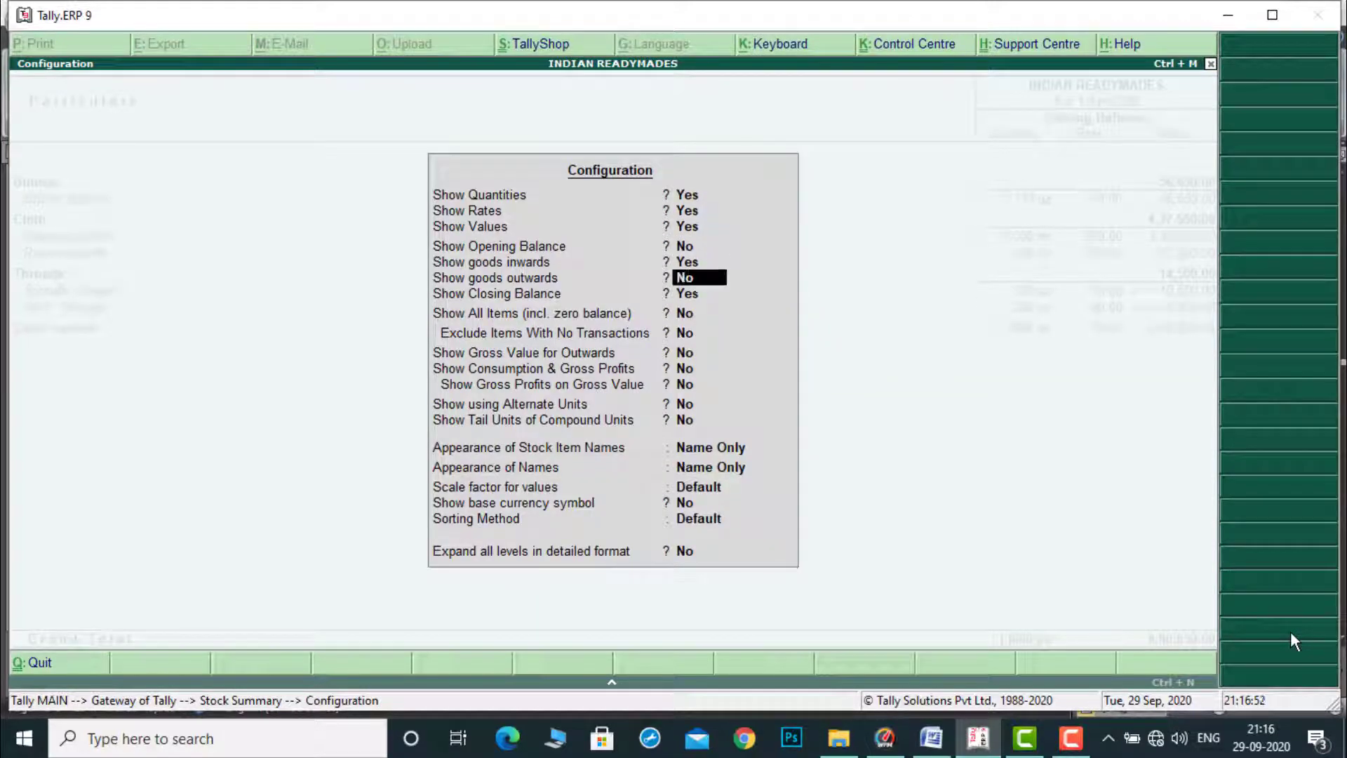
pyautogui.press('y')
pyautogui.press('Return')
pyautogui.press('Return')
pyautogui.press('Return')
pyautogui.press('Return')
pyautogui.press('Return')
pyautogui.press('Return')
pyautogui.press('Return')
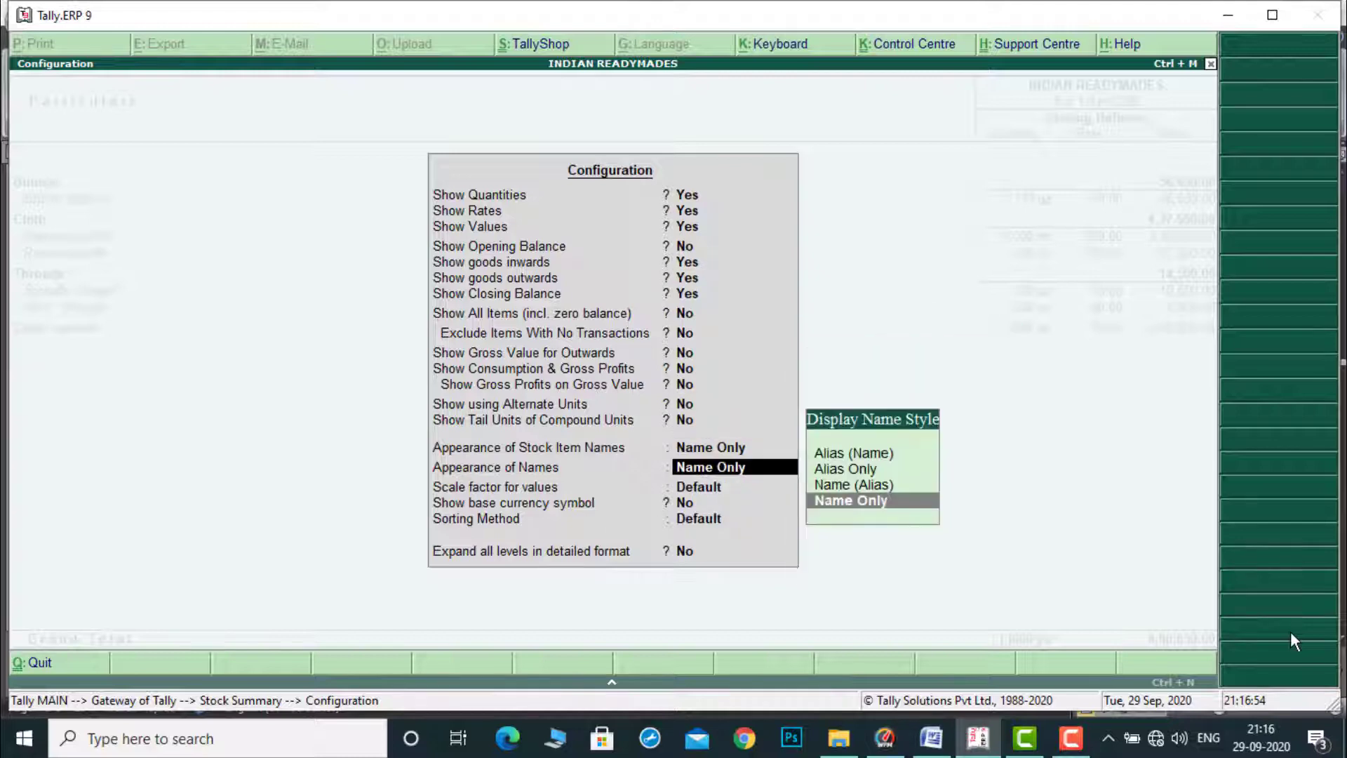
pyautogui.press('Return')
pyautogui.press('Return')
pyautogui.press('Return')
pyautogui.press('Return')
pyautogui.press('Return')
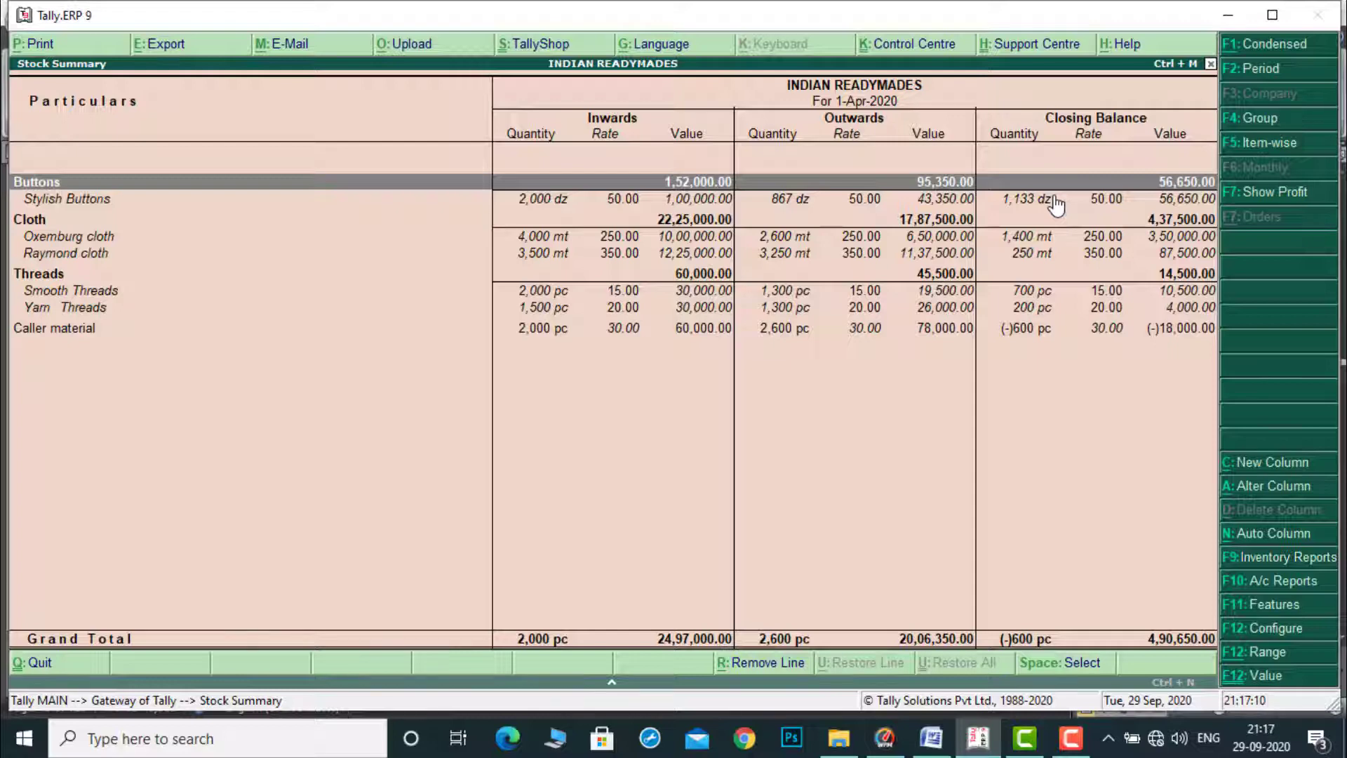
pyautogui.press('Escape')
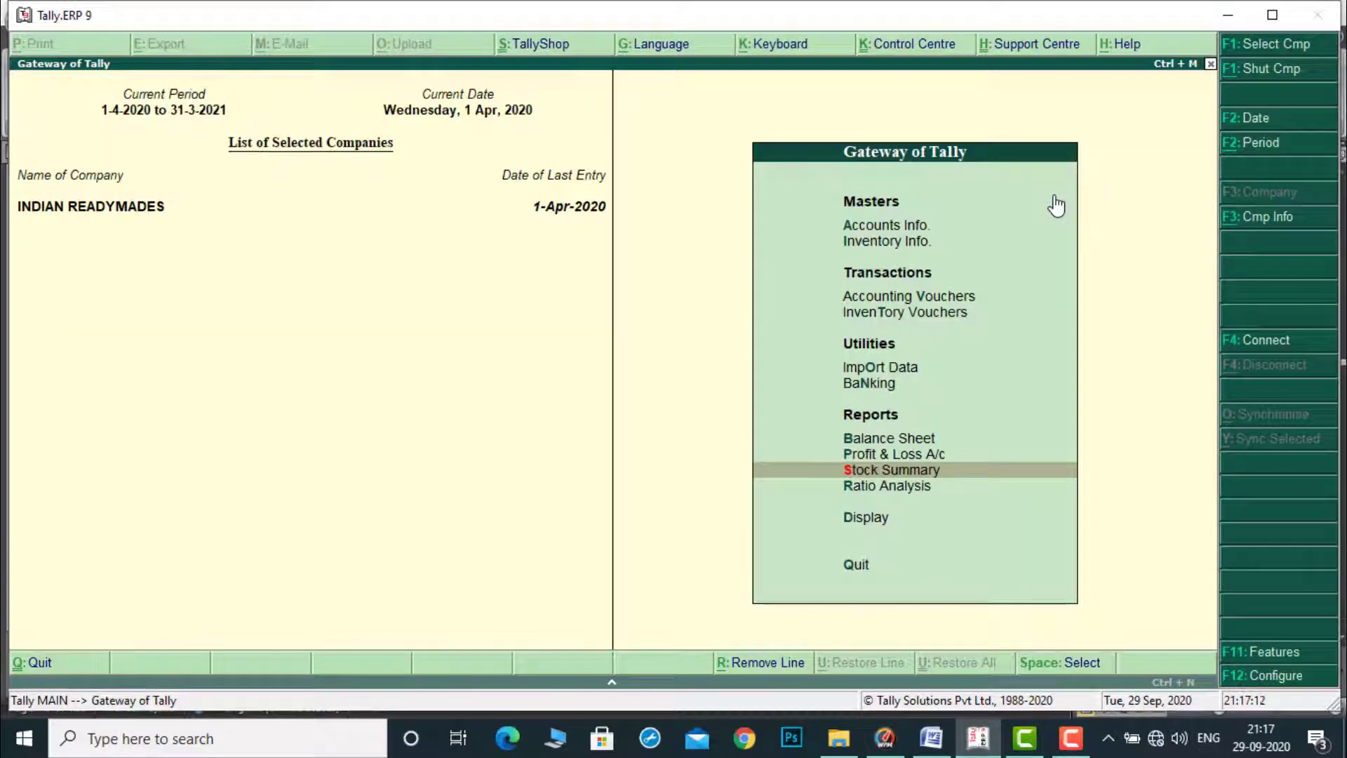